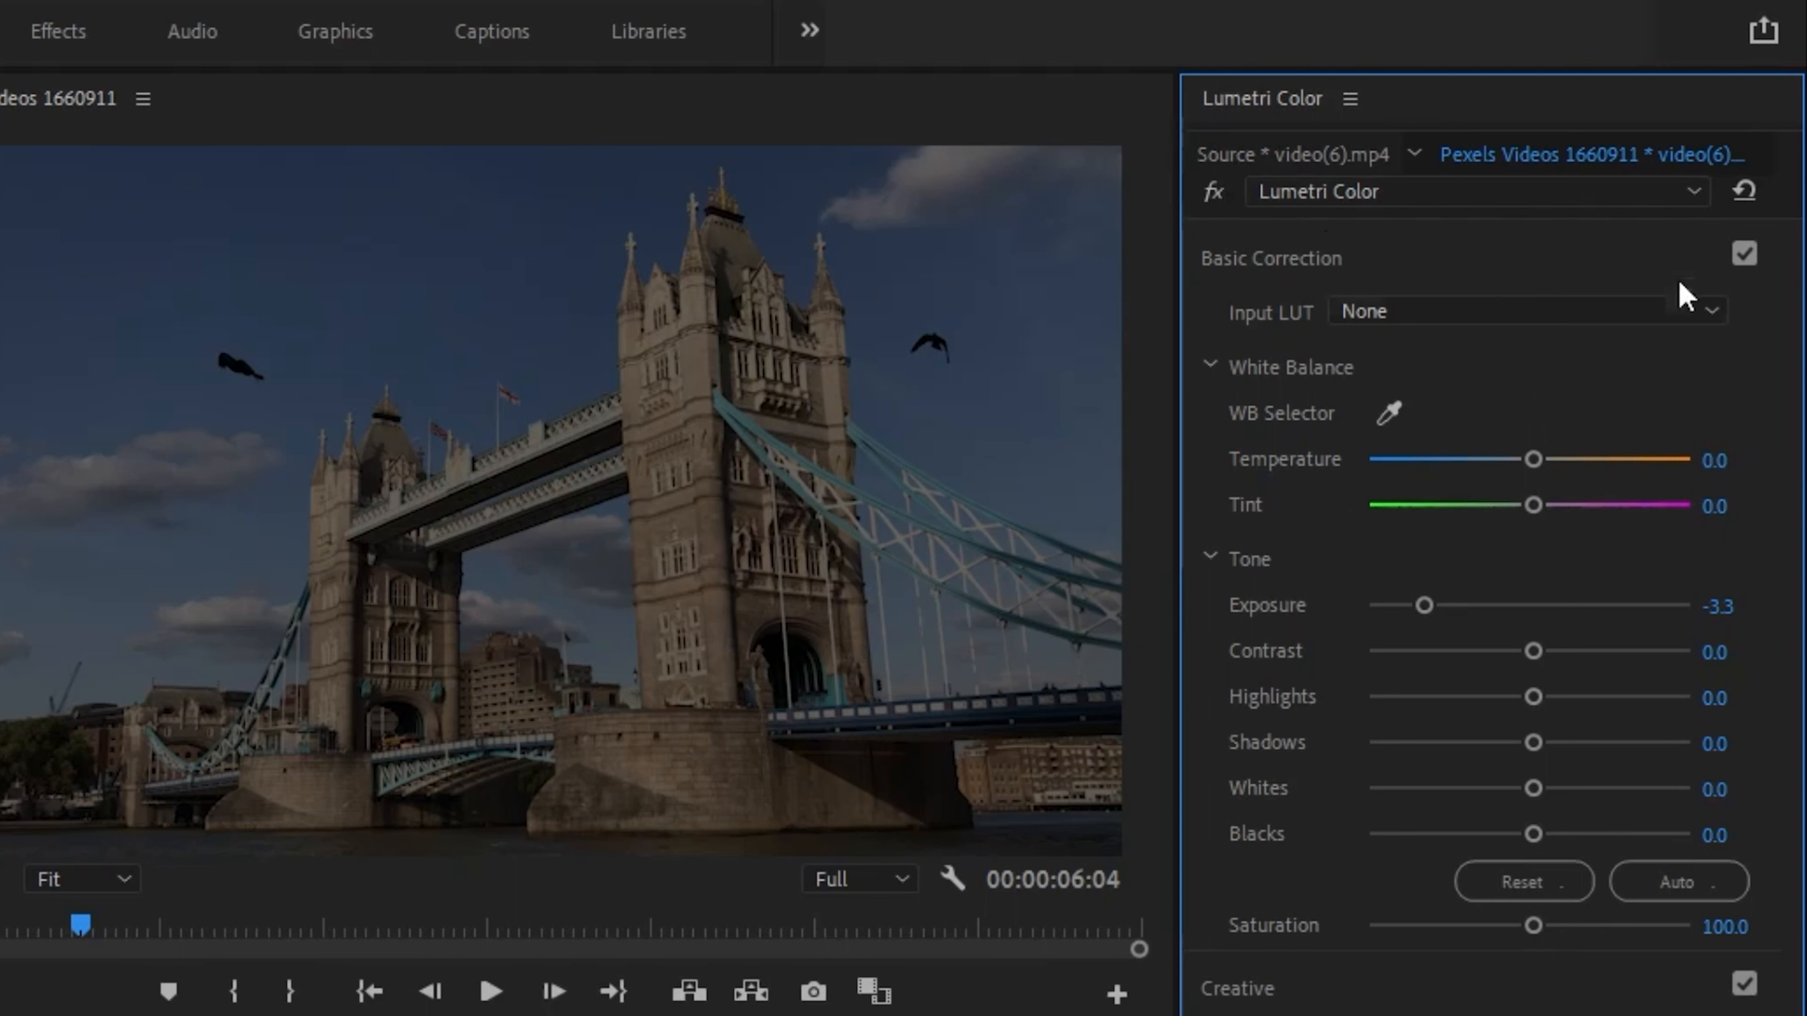
Step: Return the bridge clip's exposure to 0.0 in the Basic Correction settings of Lumetri Color
left_click(1651, 242)
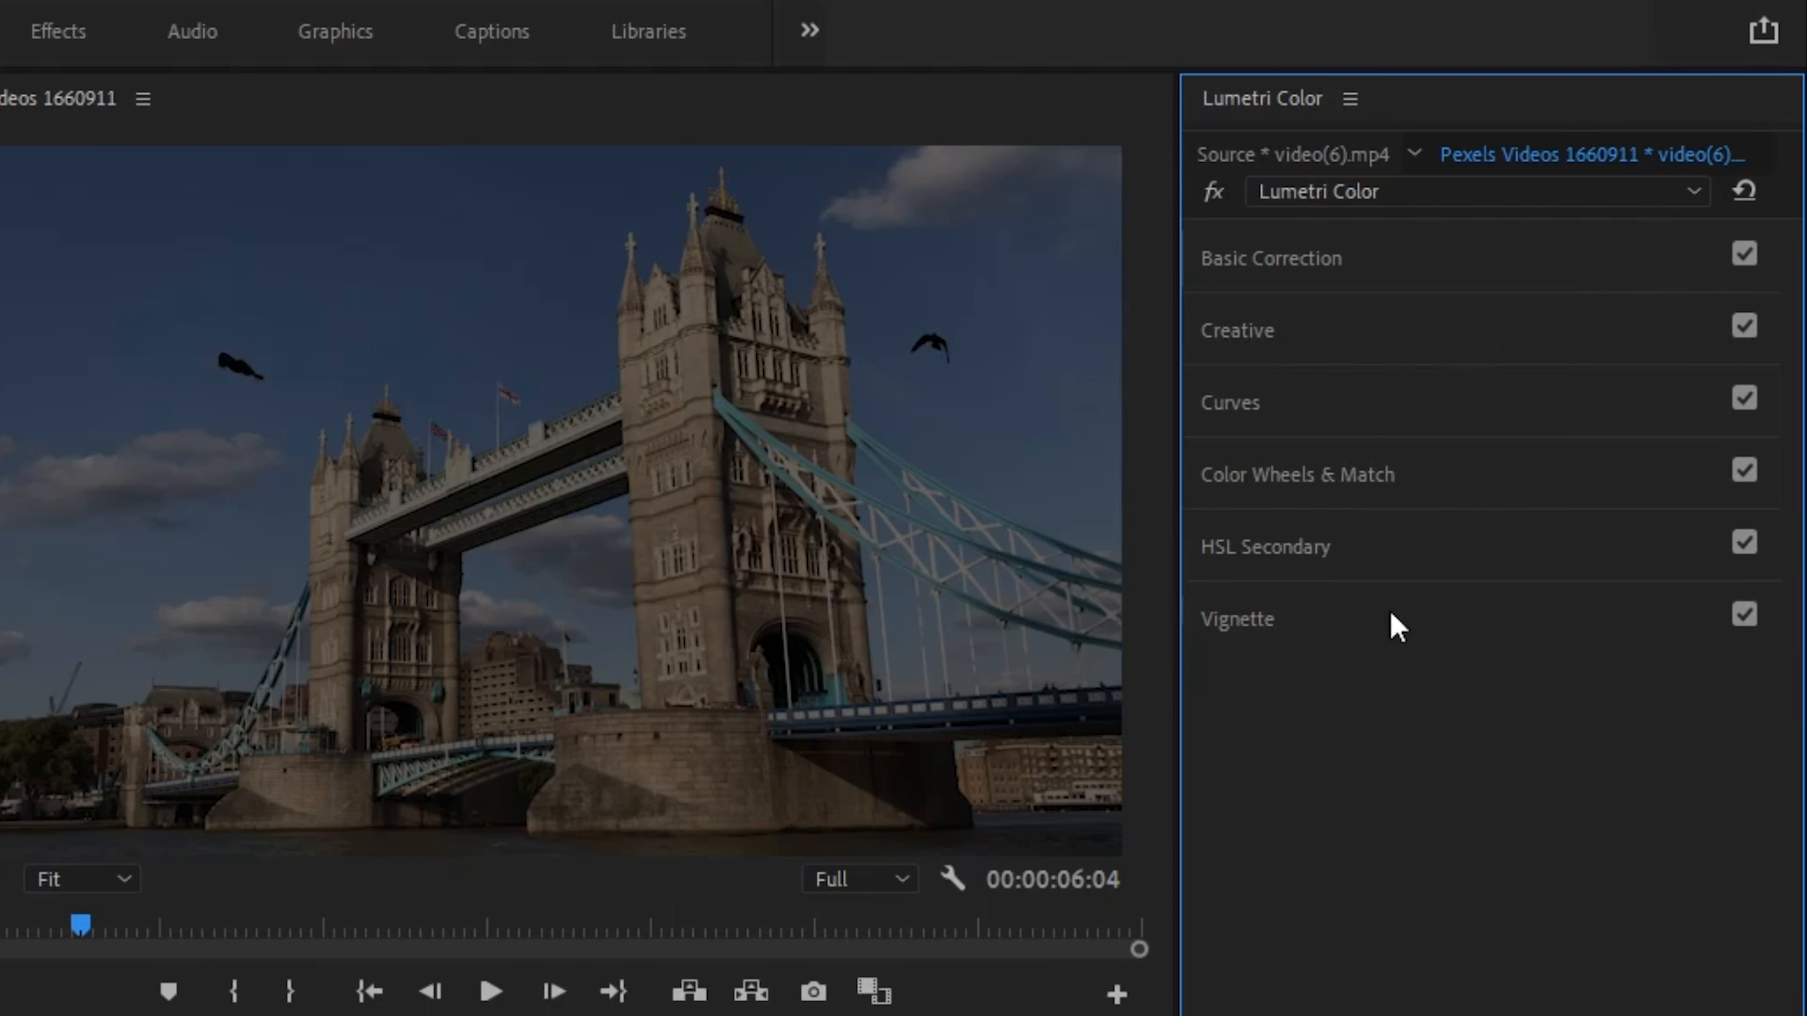
left_click(1383, 278)
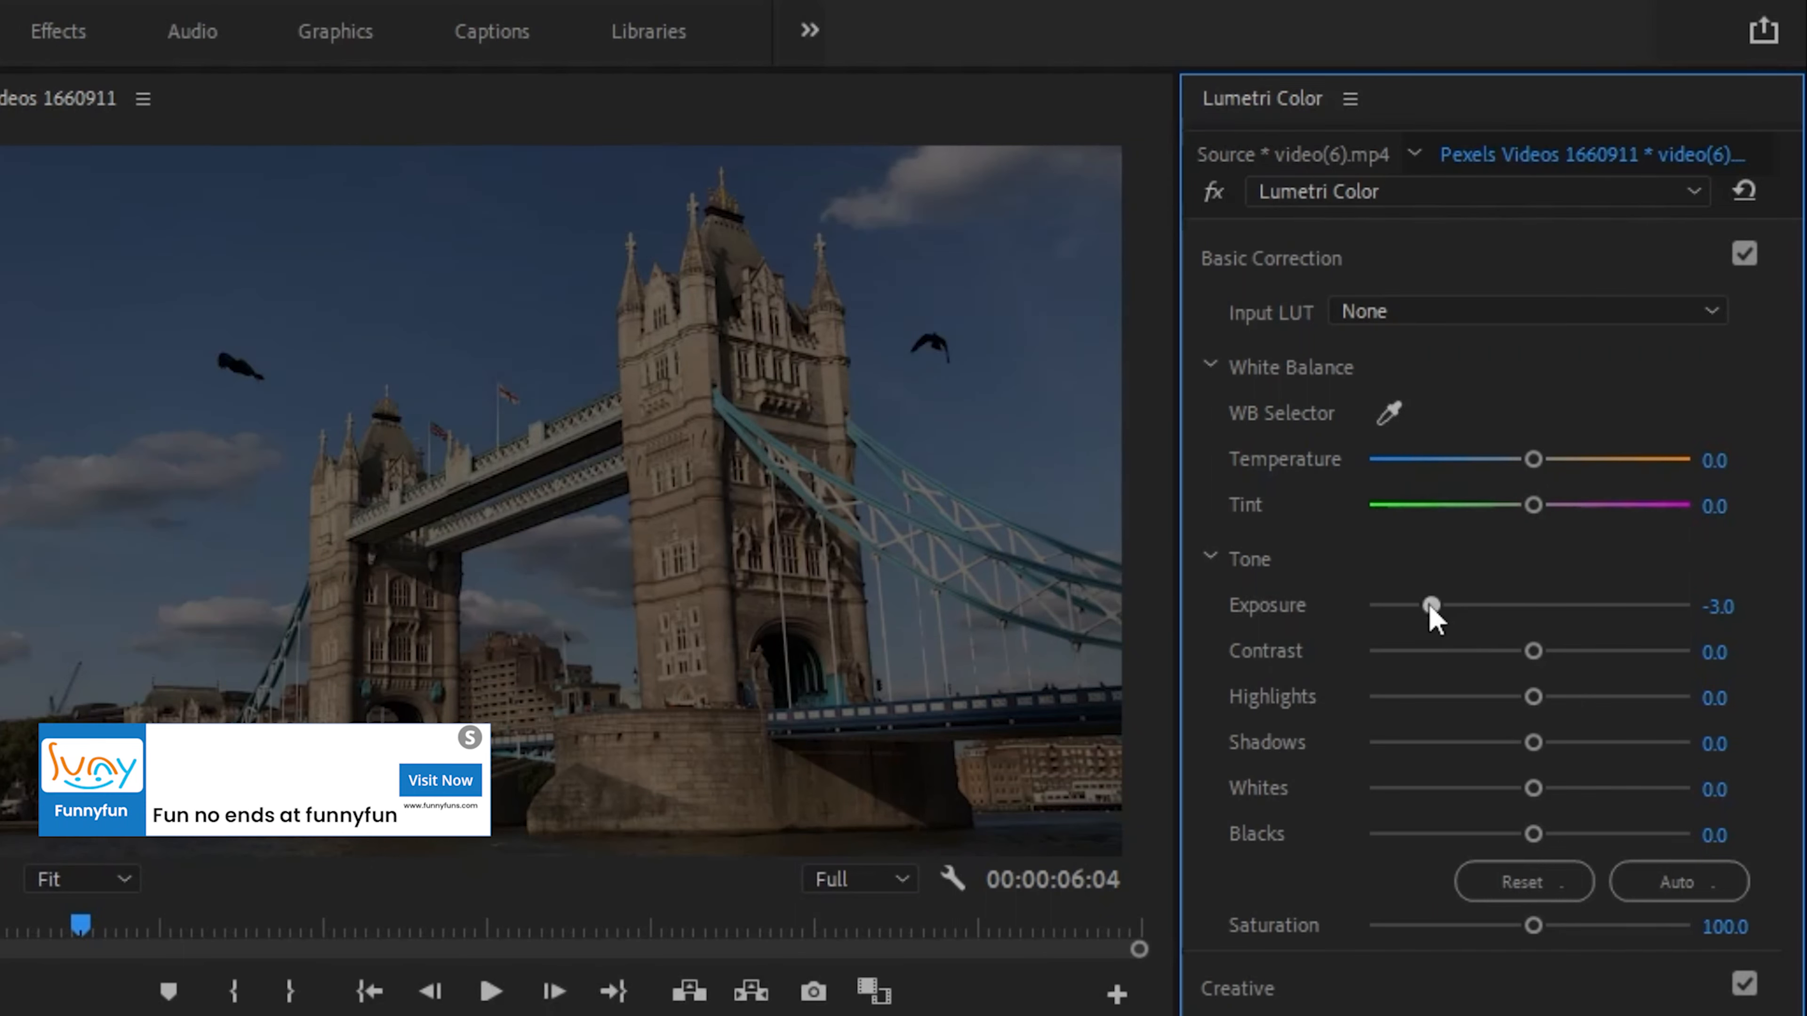
left_click_drag(1431, 608, 1528, 610)
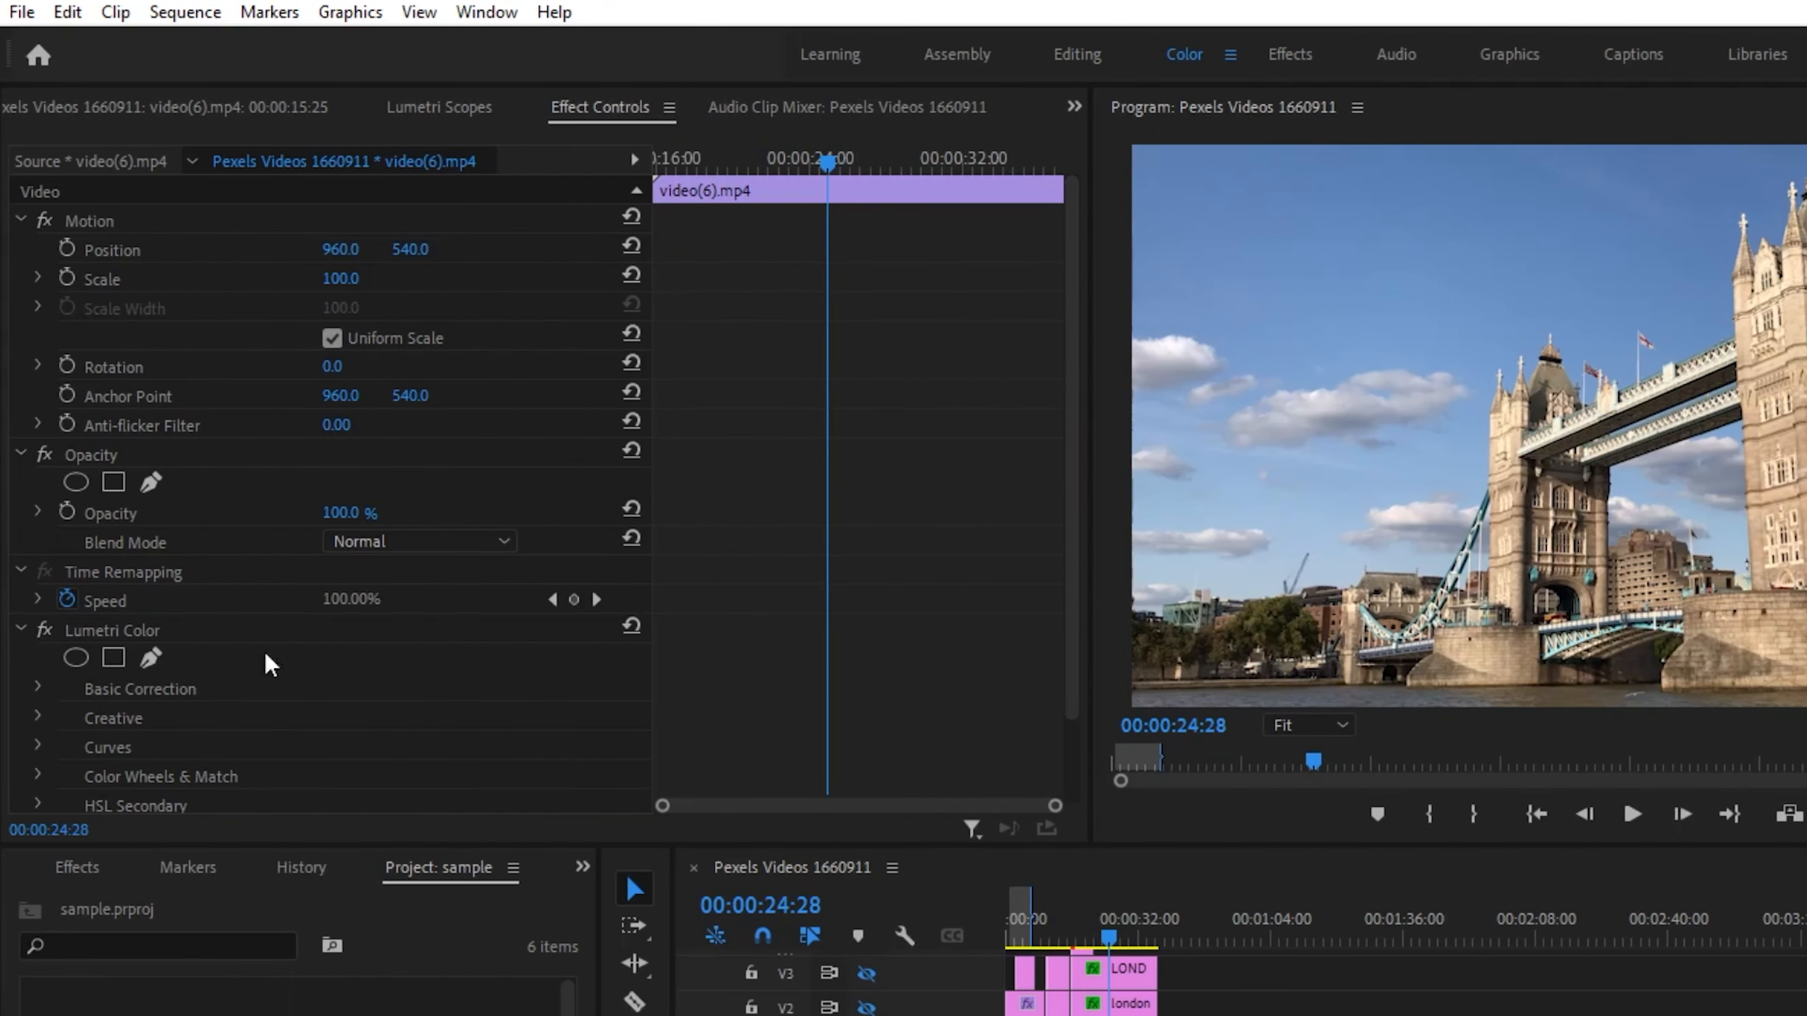
Step: Expand the Basic Correction settings within the bridge clip's Lumetri Color effect properties and examine the white balance and tone values
left_click(223, 639)
left_click_drag(1070, 524, 1069, 605)
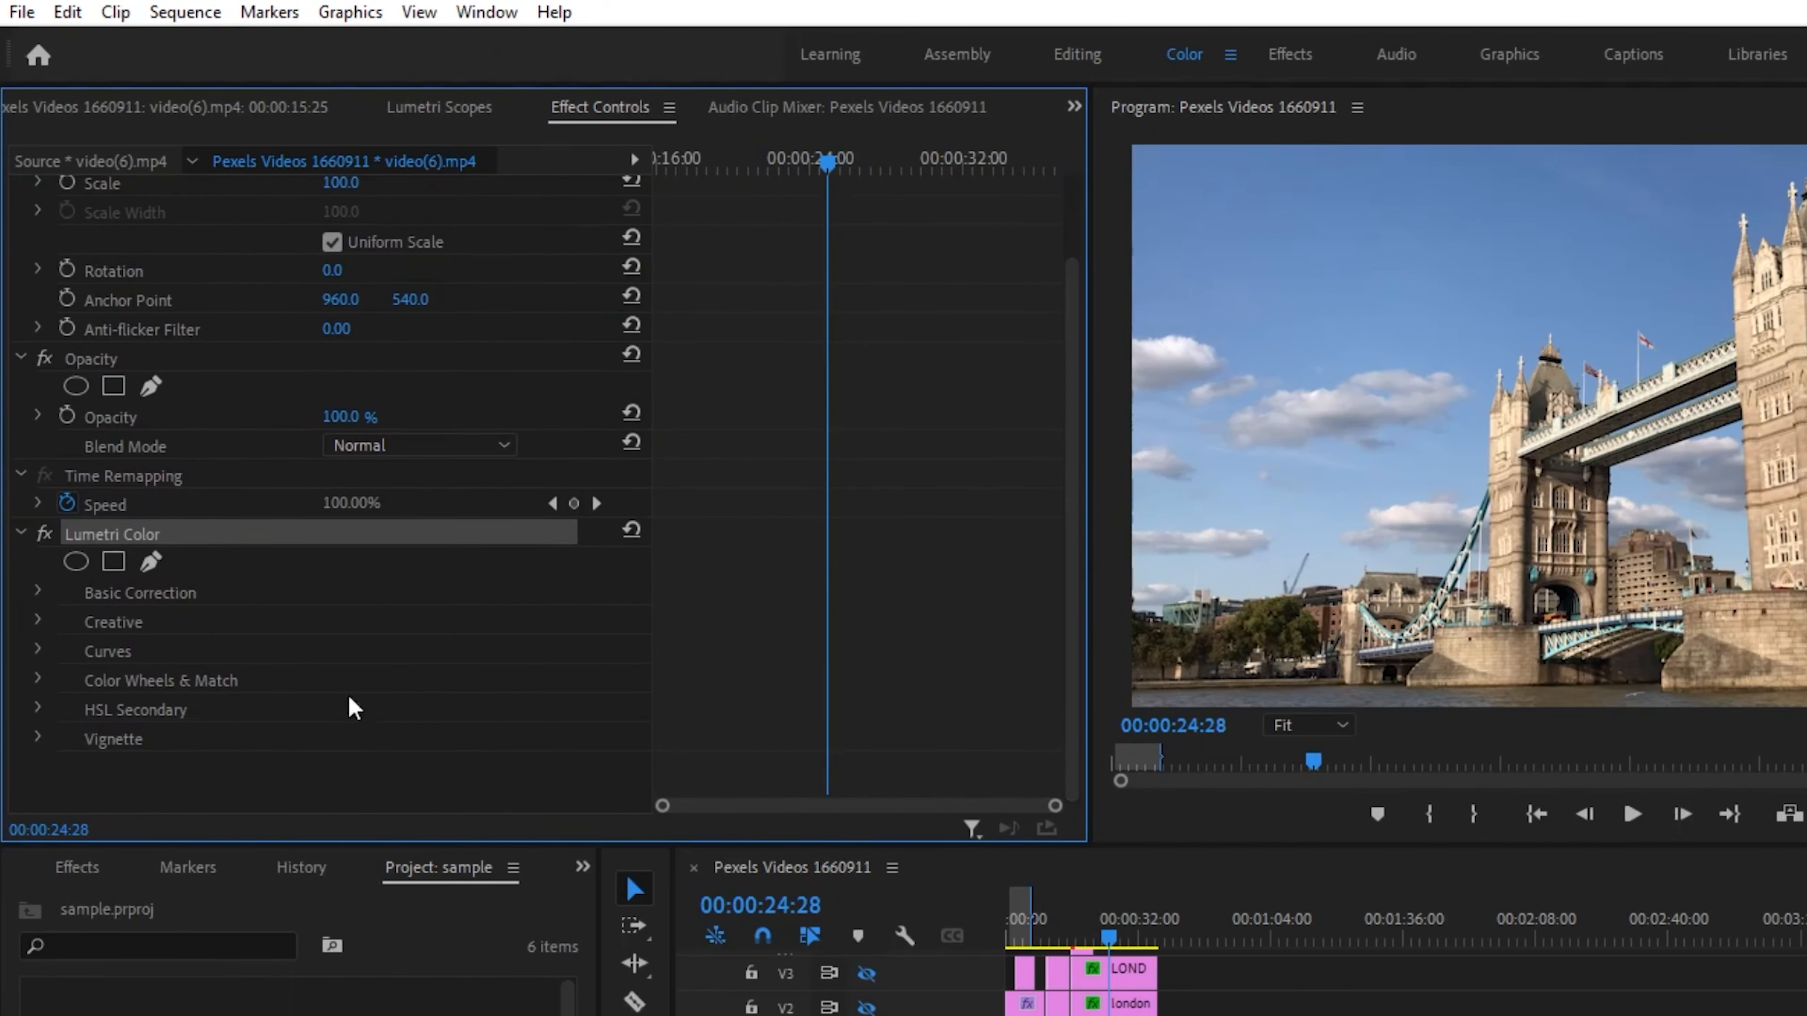
left_click(38, 593)
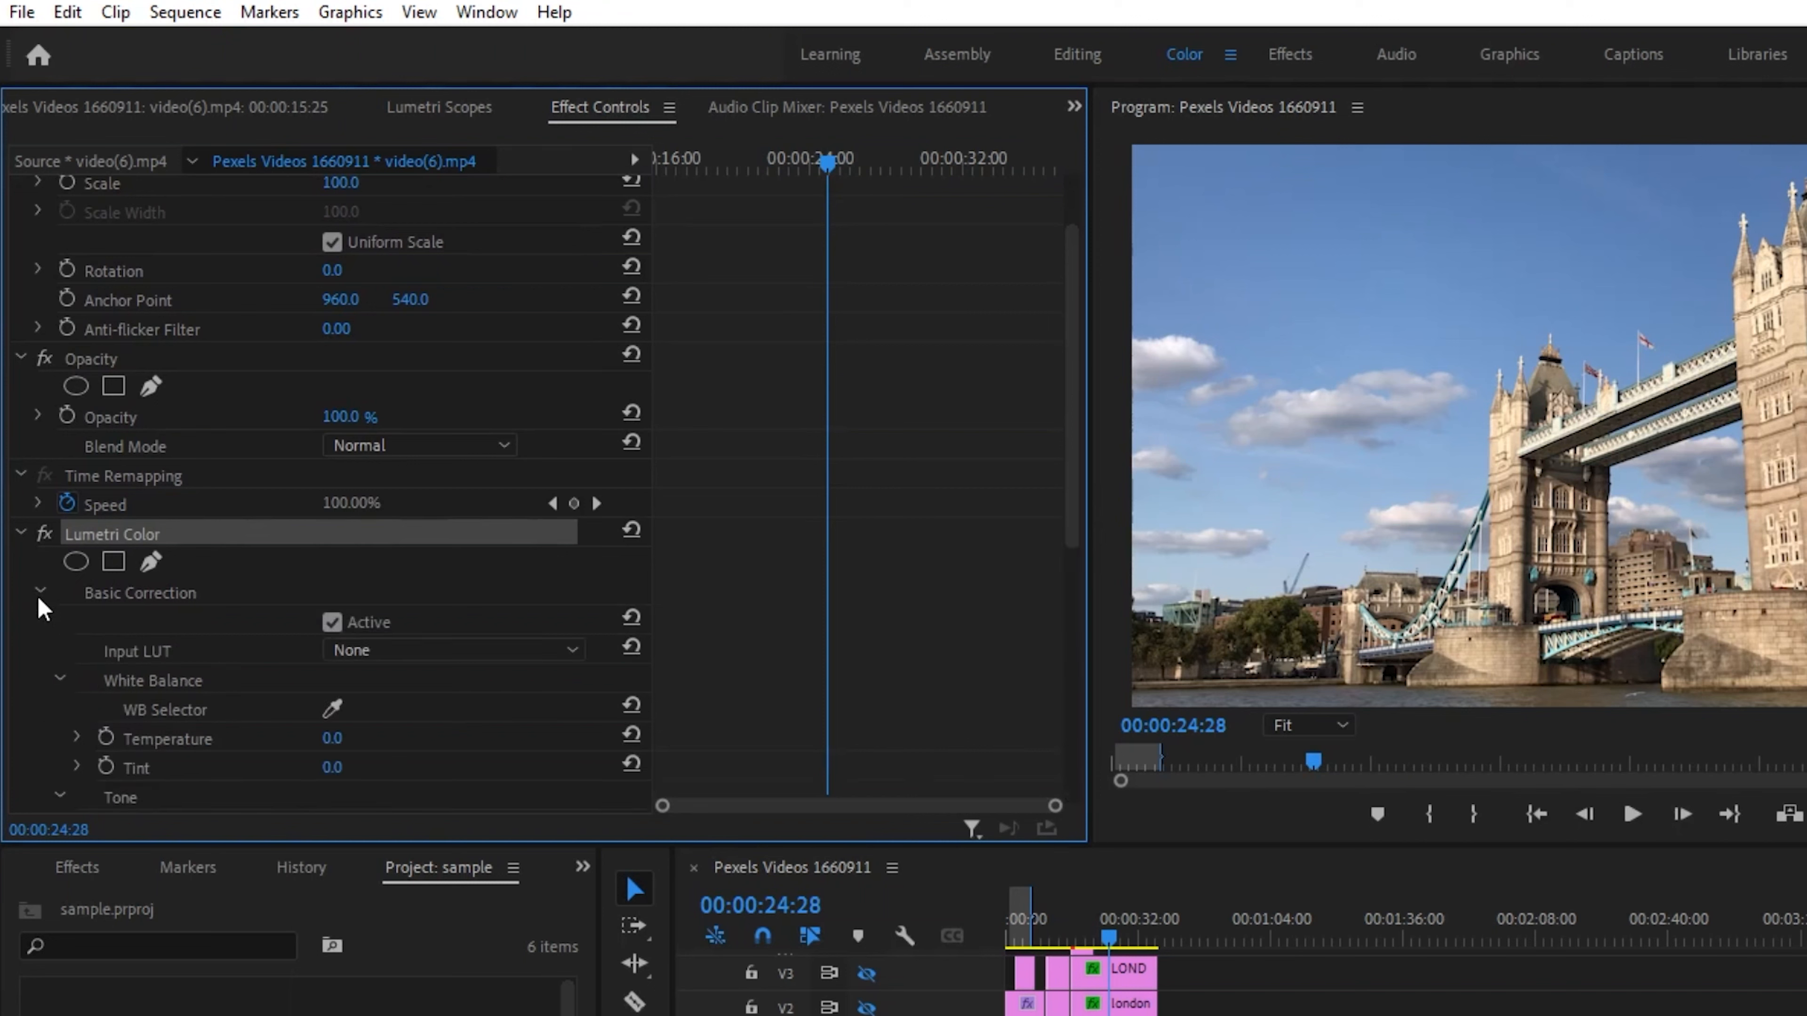
left_click(39, 600)
left_click(39, 598)
left_click_drag(1077, 504, 1064, 698)
Step: Try raising the bridge clip's exposure to 0.2 from the effect properties and bring it back to 0.0
left_click(325, 446)
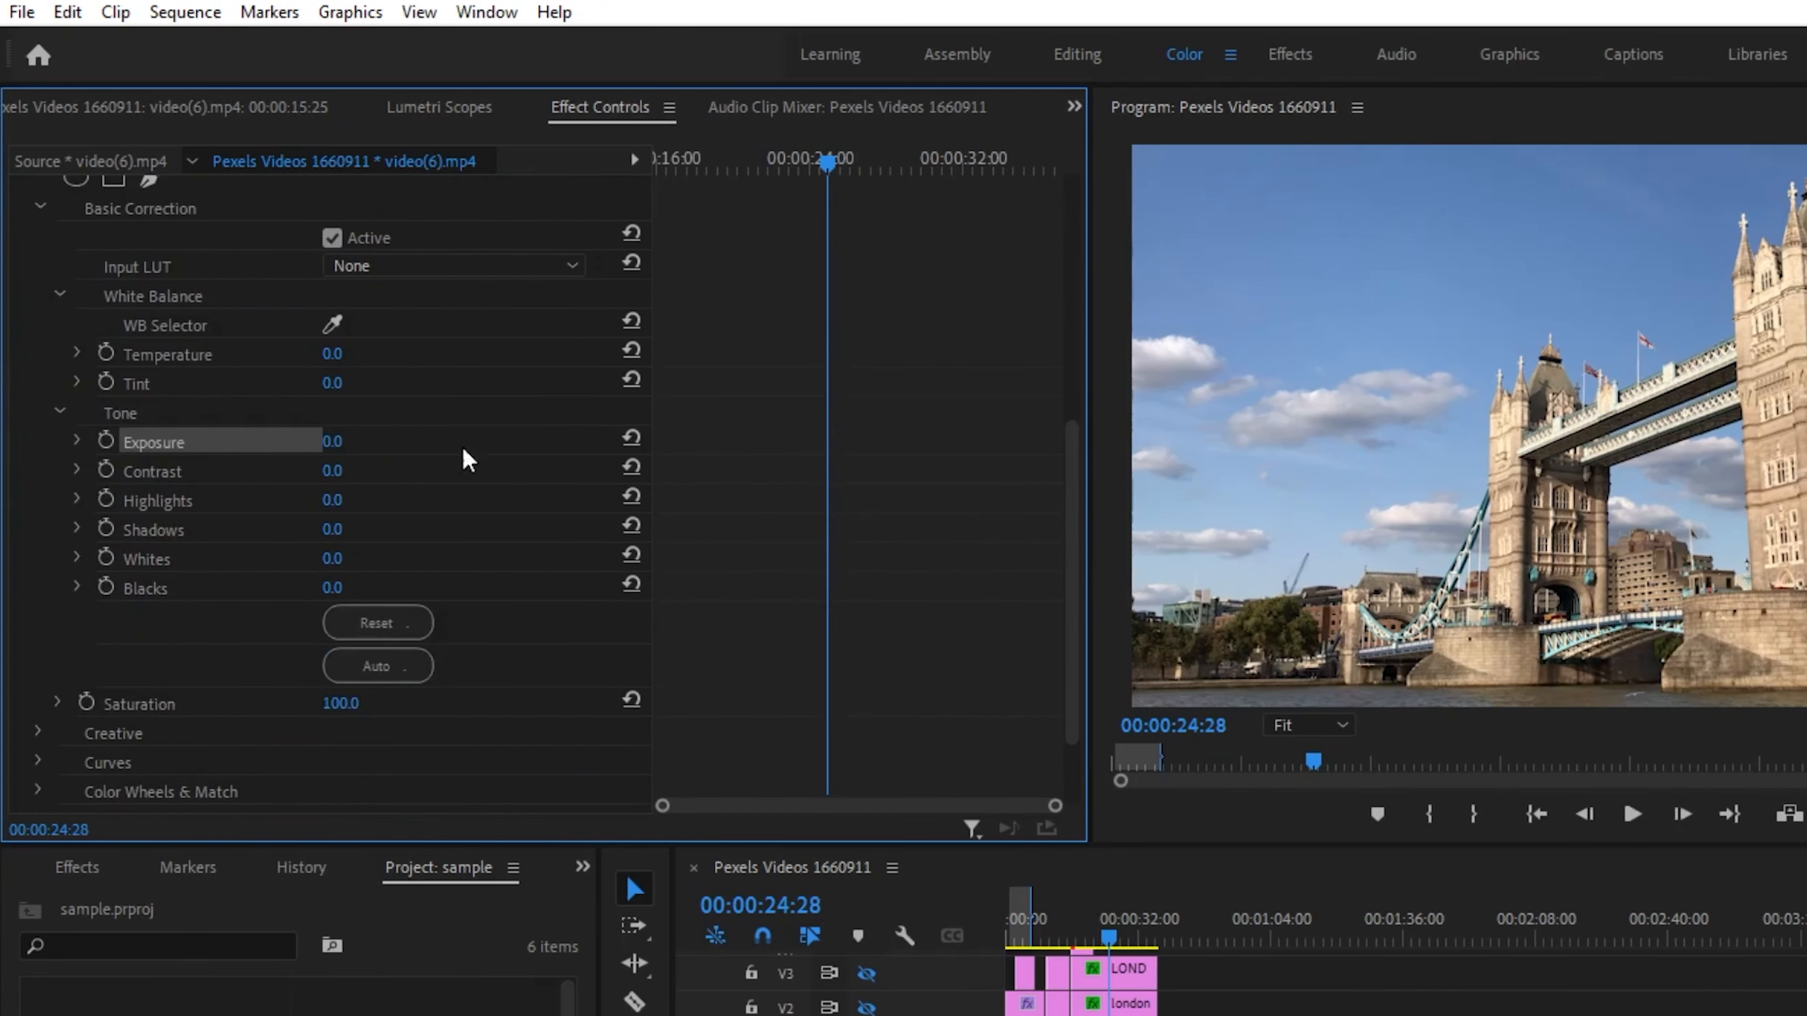
mouse_move(340, 441)
left_mouse_down()
mouse_move(277, 442)
mouse_move(332, 441)
left_mouse_up()
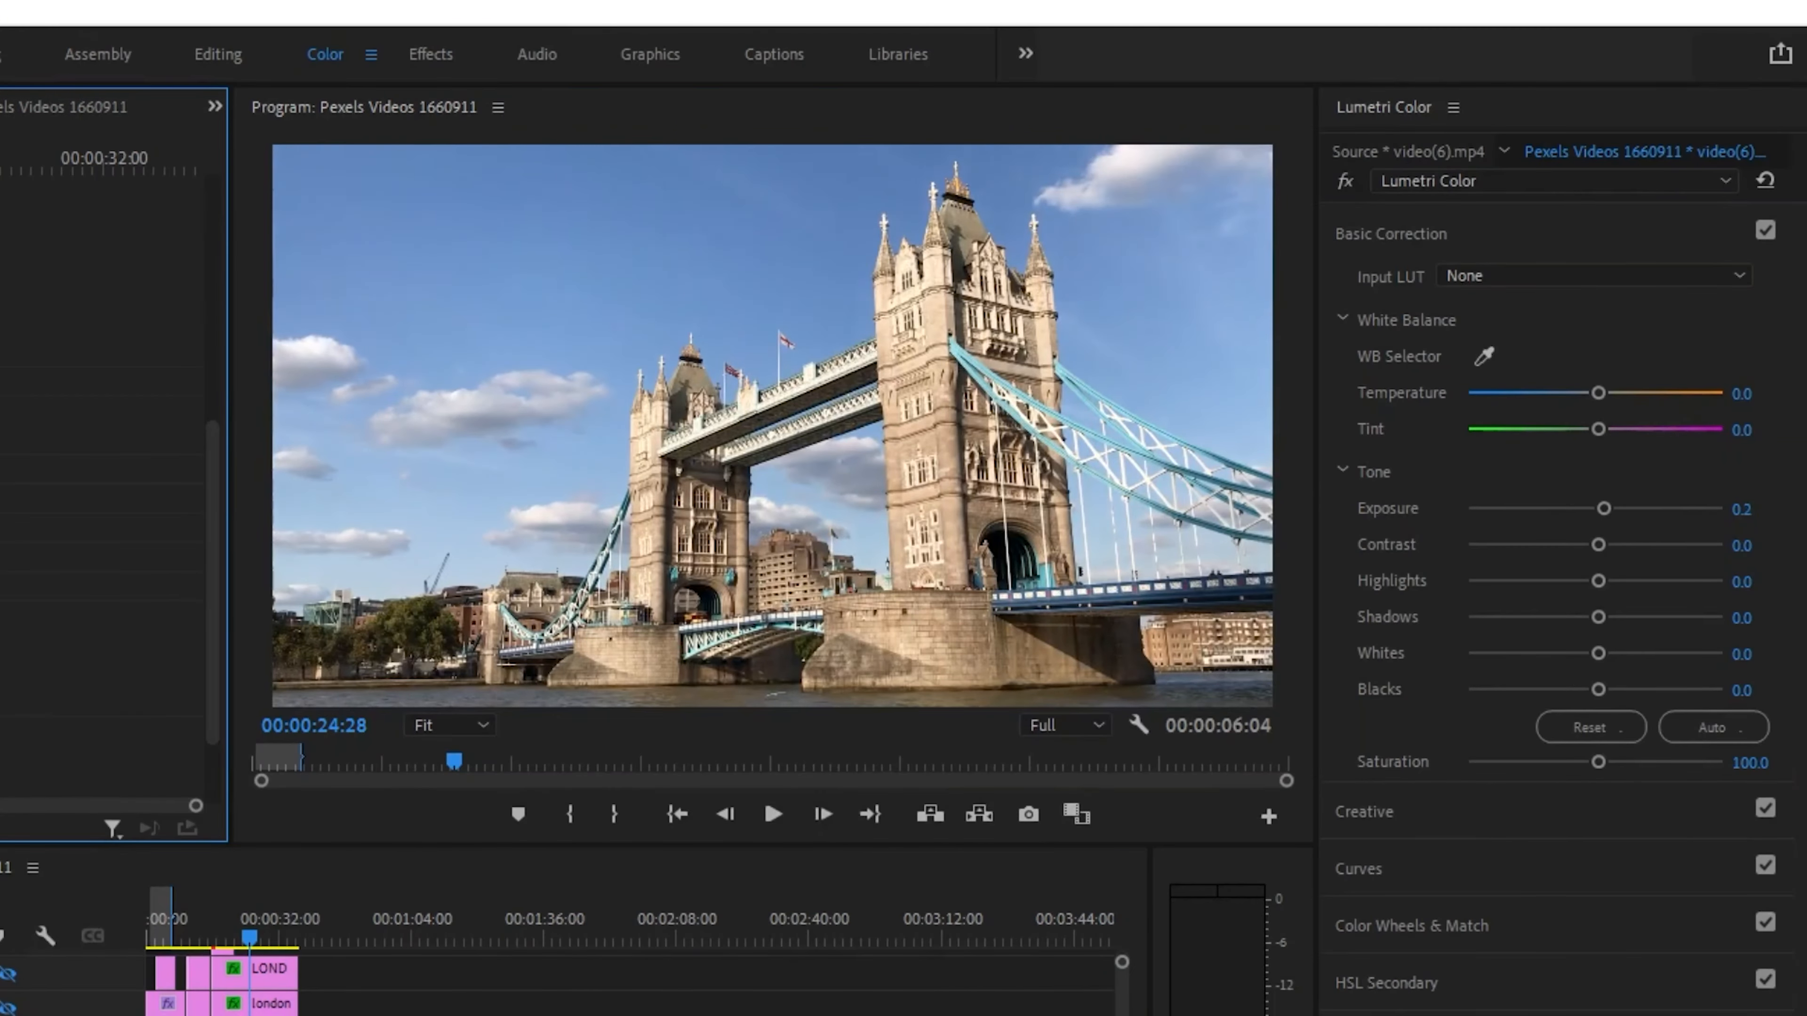
left_click_drag(3, 441, 1, 441)
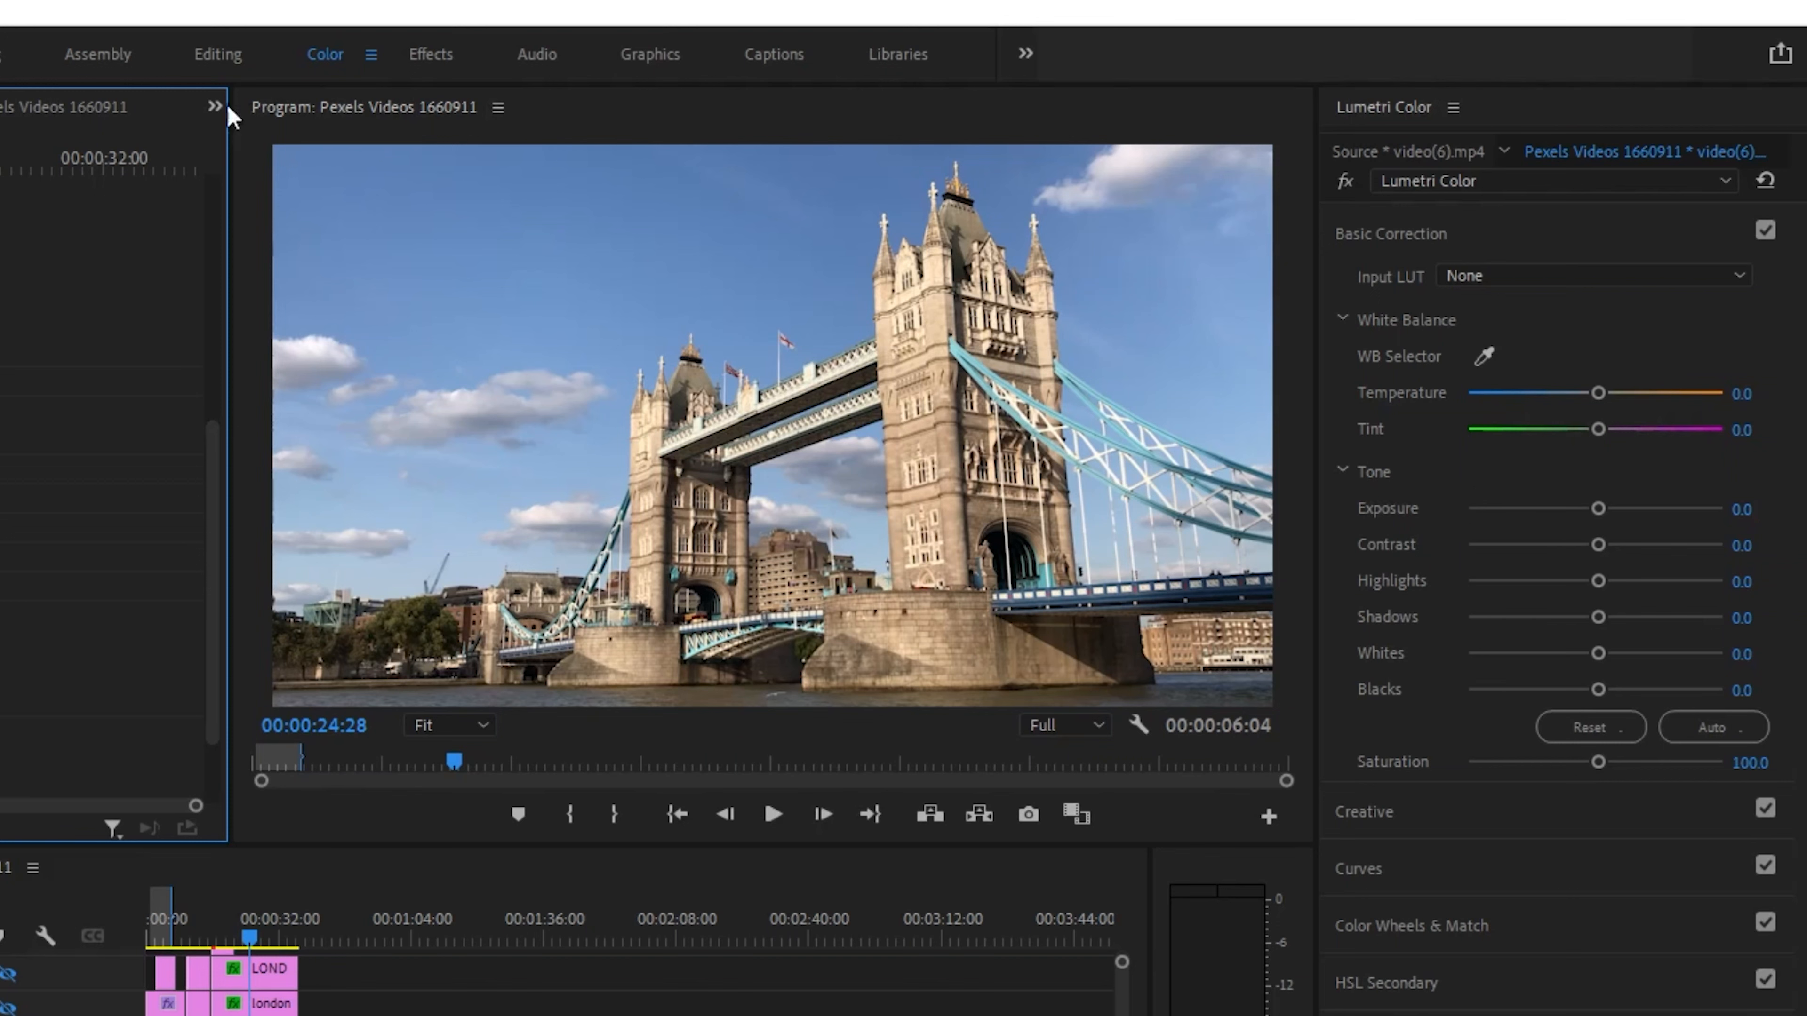
Step: Set the bridge clip's highlights to -65.2, shadows to -26.1, contrast to 22.8 and saturation to 110.9
left_click_drag(1601, 616, 1511, 582)
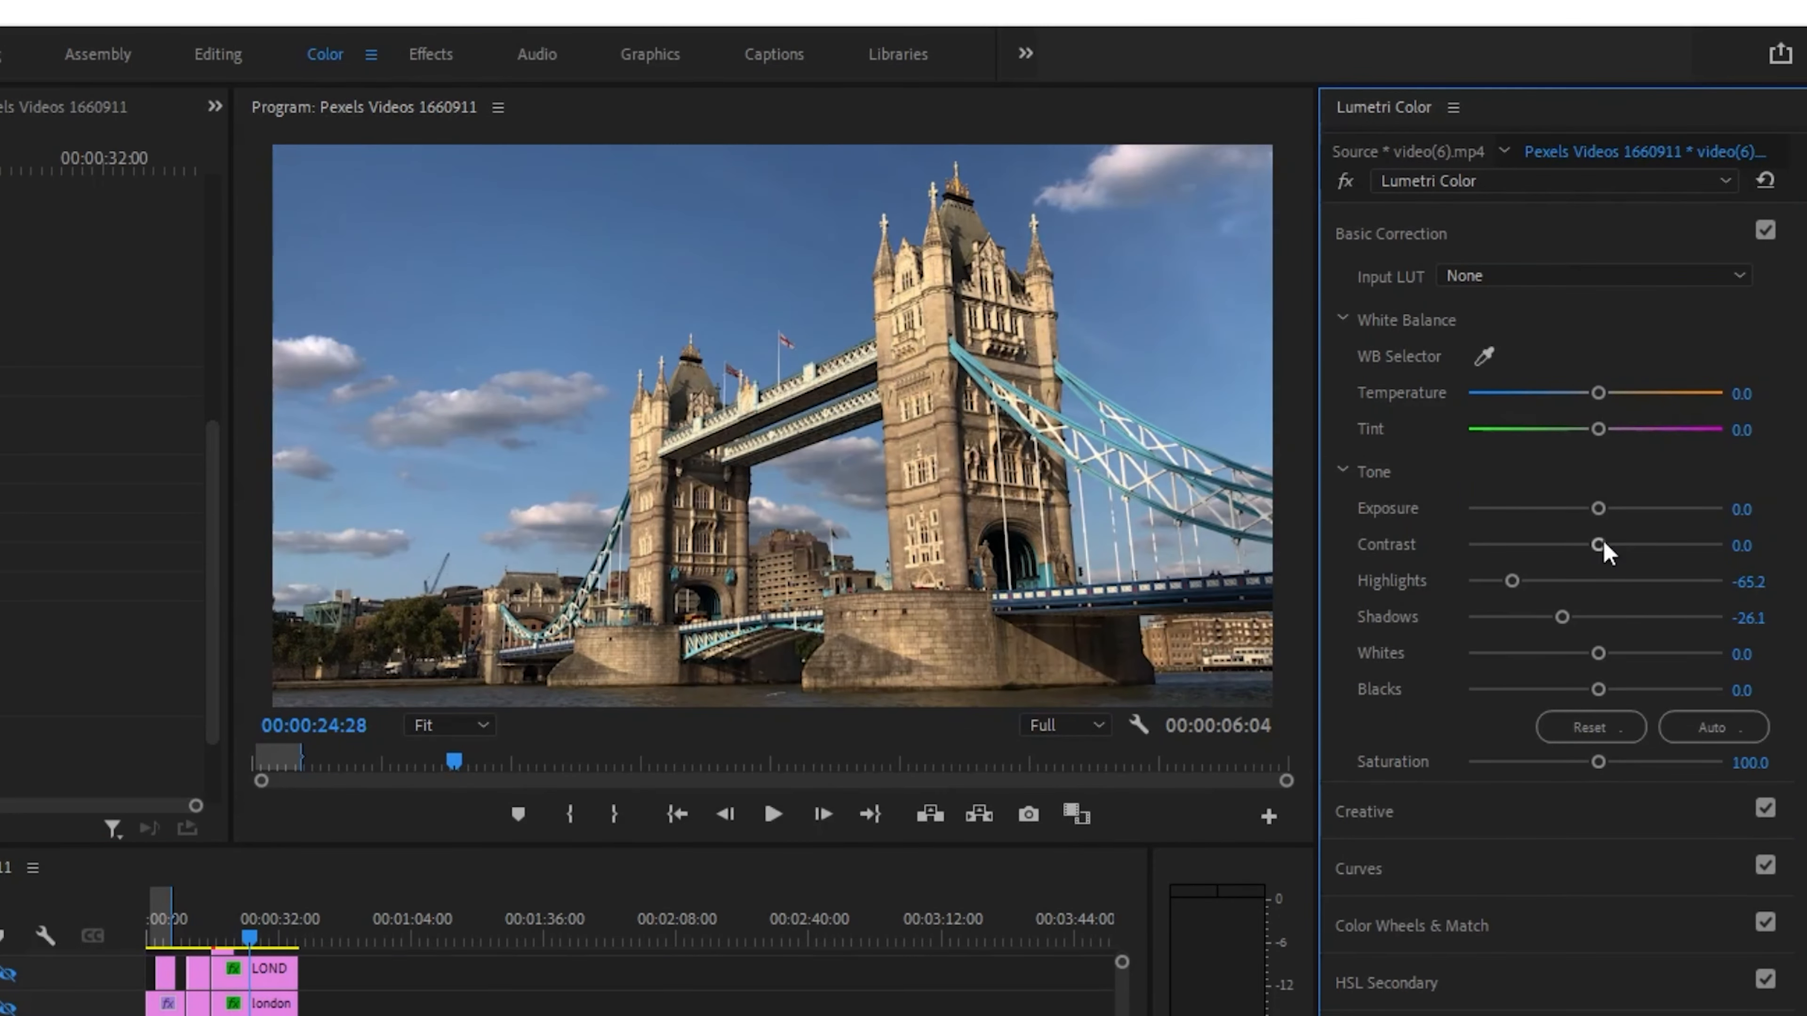
mouse_move(1598, 544)
left_mouse_down()
mouse_move(1656, 545)
mouse_move(1625, 545)
left_mouse_up()
mouse_move(1609, 759)
left_mouse_down()
mouse_move(1651, 763)
mouse_move(1609, 760)
left_mouse_up()
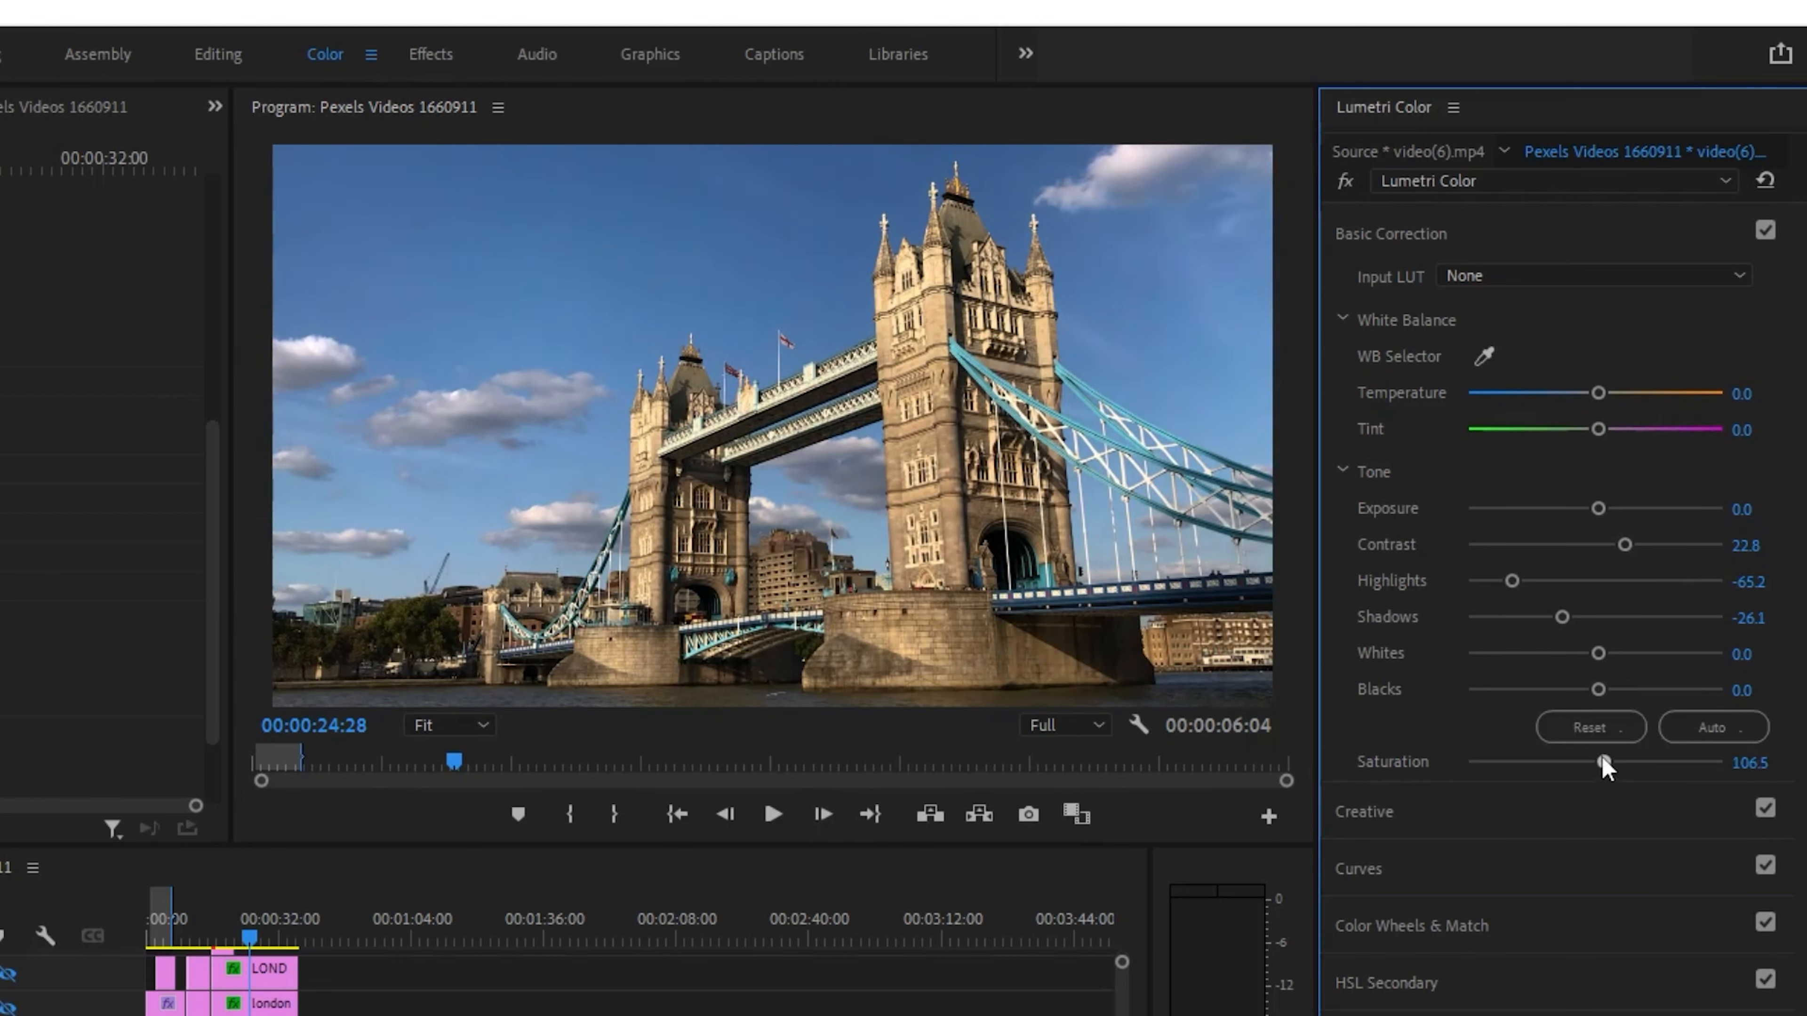
Step: Compare the bridge shot with and without Basic Correction and try a slight temperature shift
left_click(1765, 231)
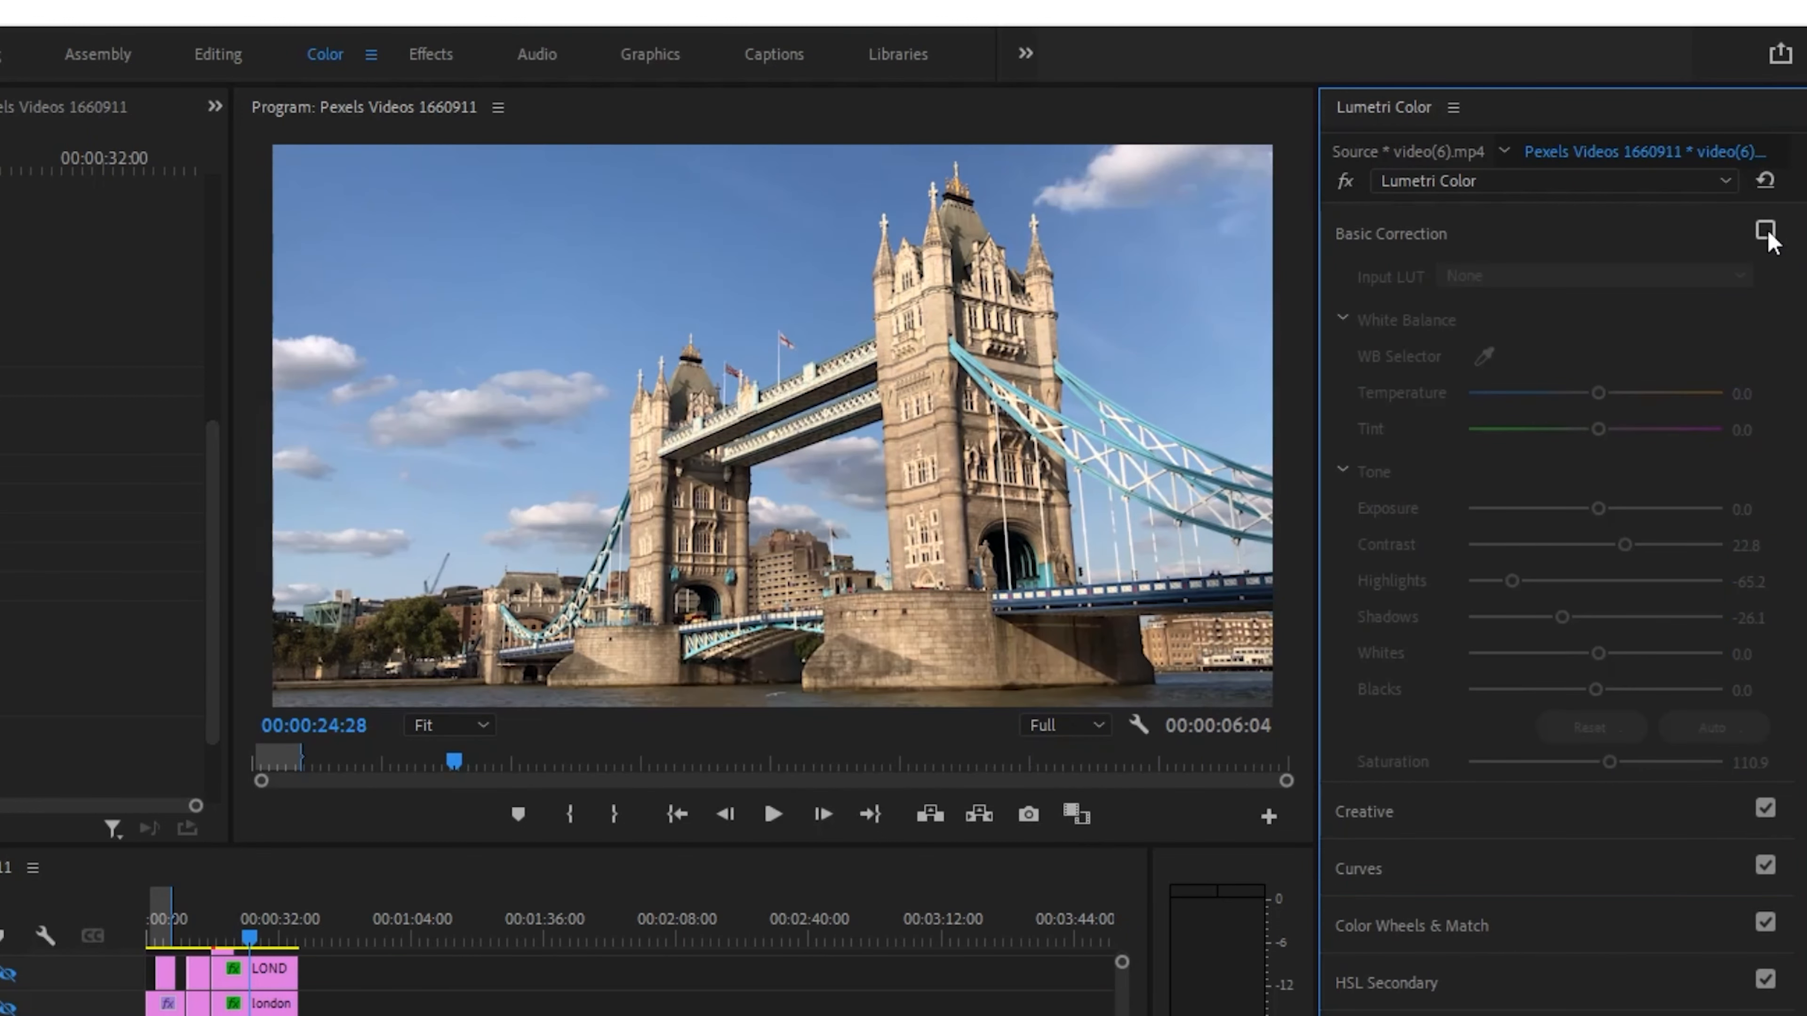
left_click(1765, 230)
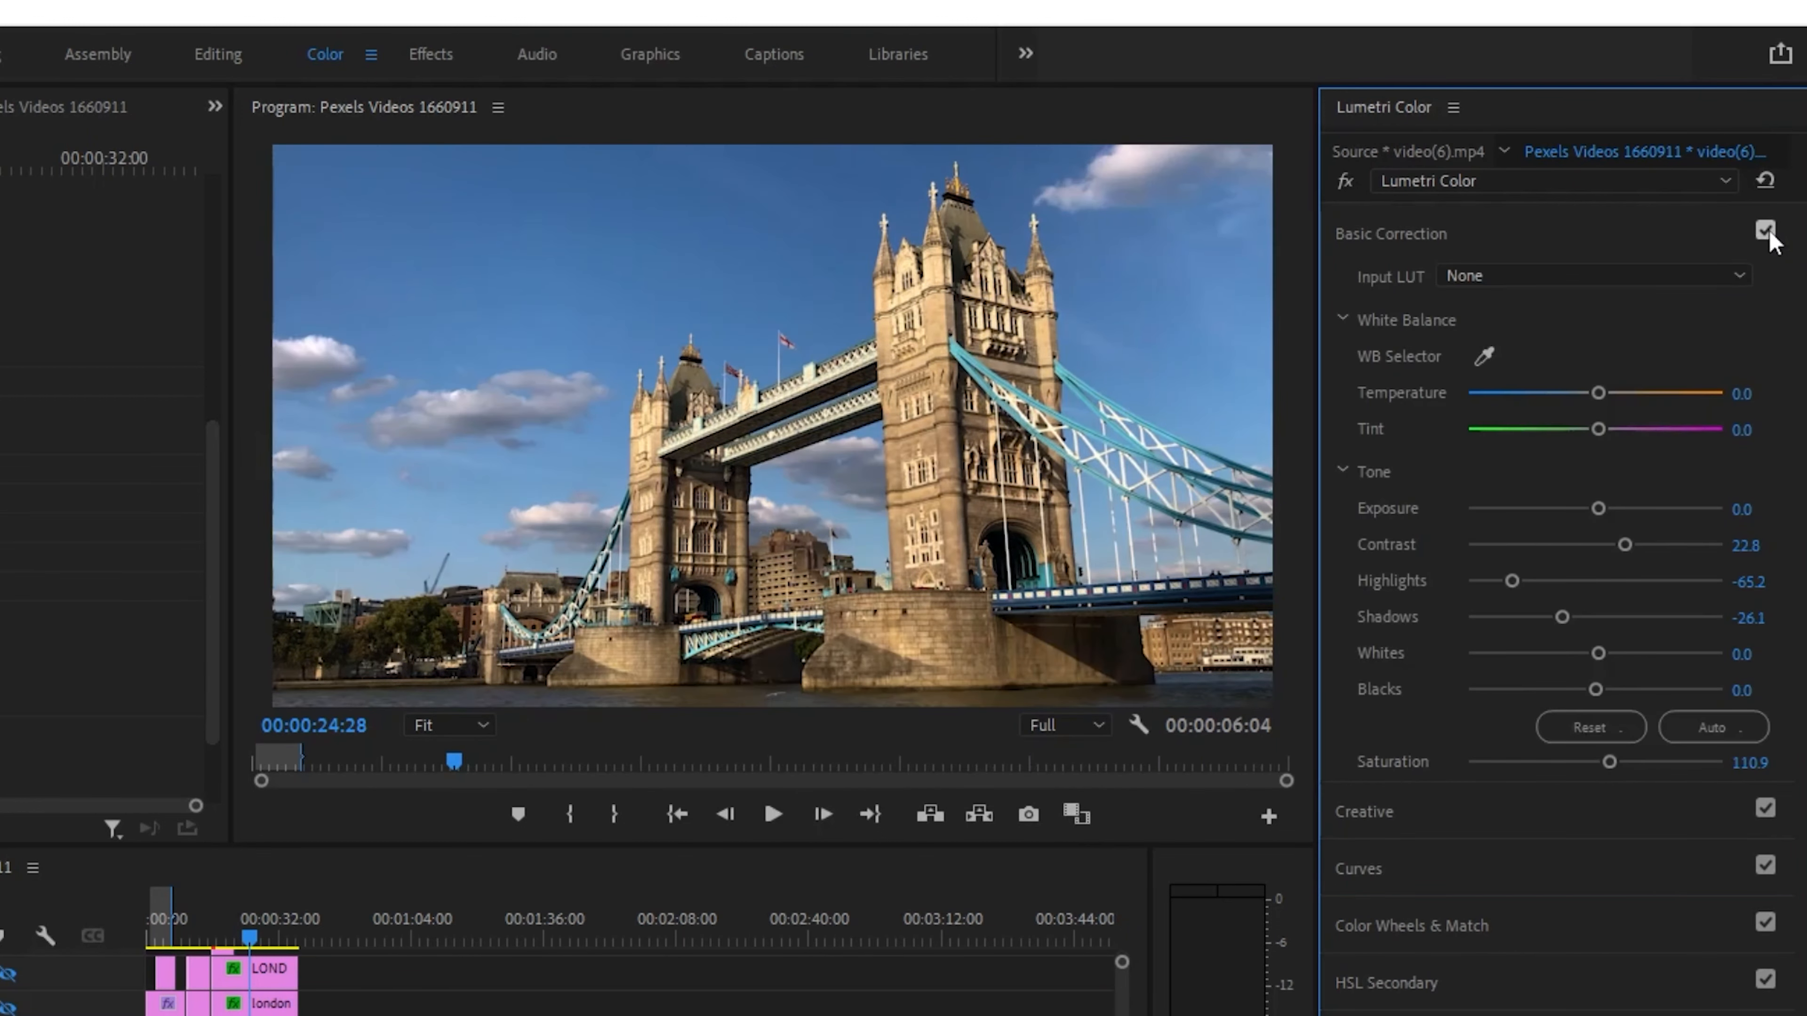
left_click(1765, 230)
left_click(1765, 230)
mouse_move(1598, 390)
left_mouse_down()
mouse_move(1638, 393)
mouse_move(1592, 377)
left_mouse_up()
Step: Look through the Creative, Curves, Color Wheels & Match, HSL Secondary and Vignette settings of the Lumetri effect
left_click(1424, 815)
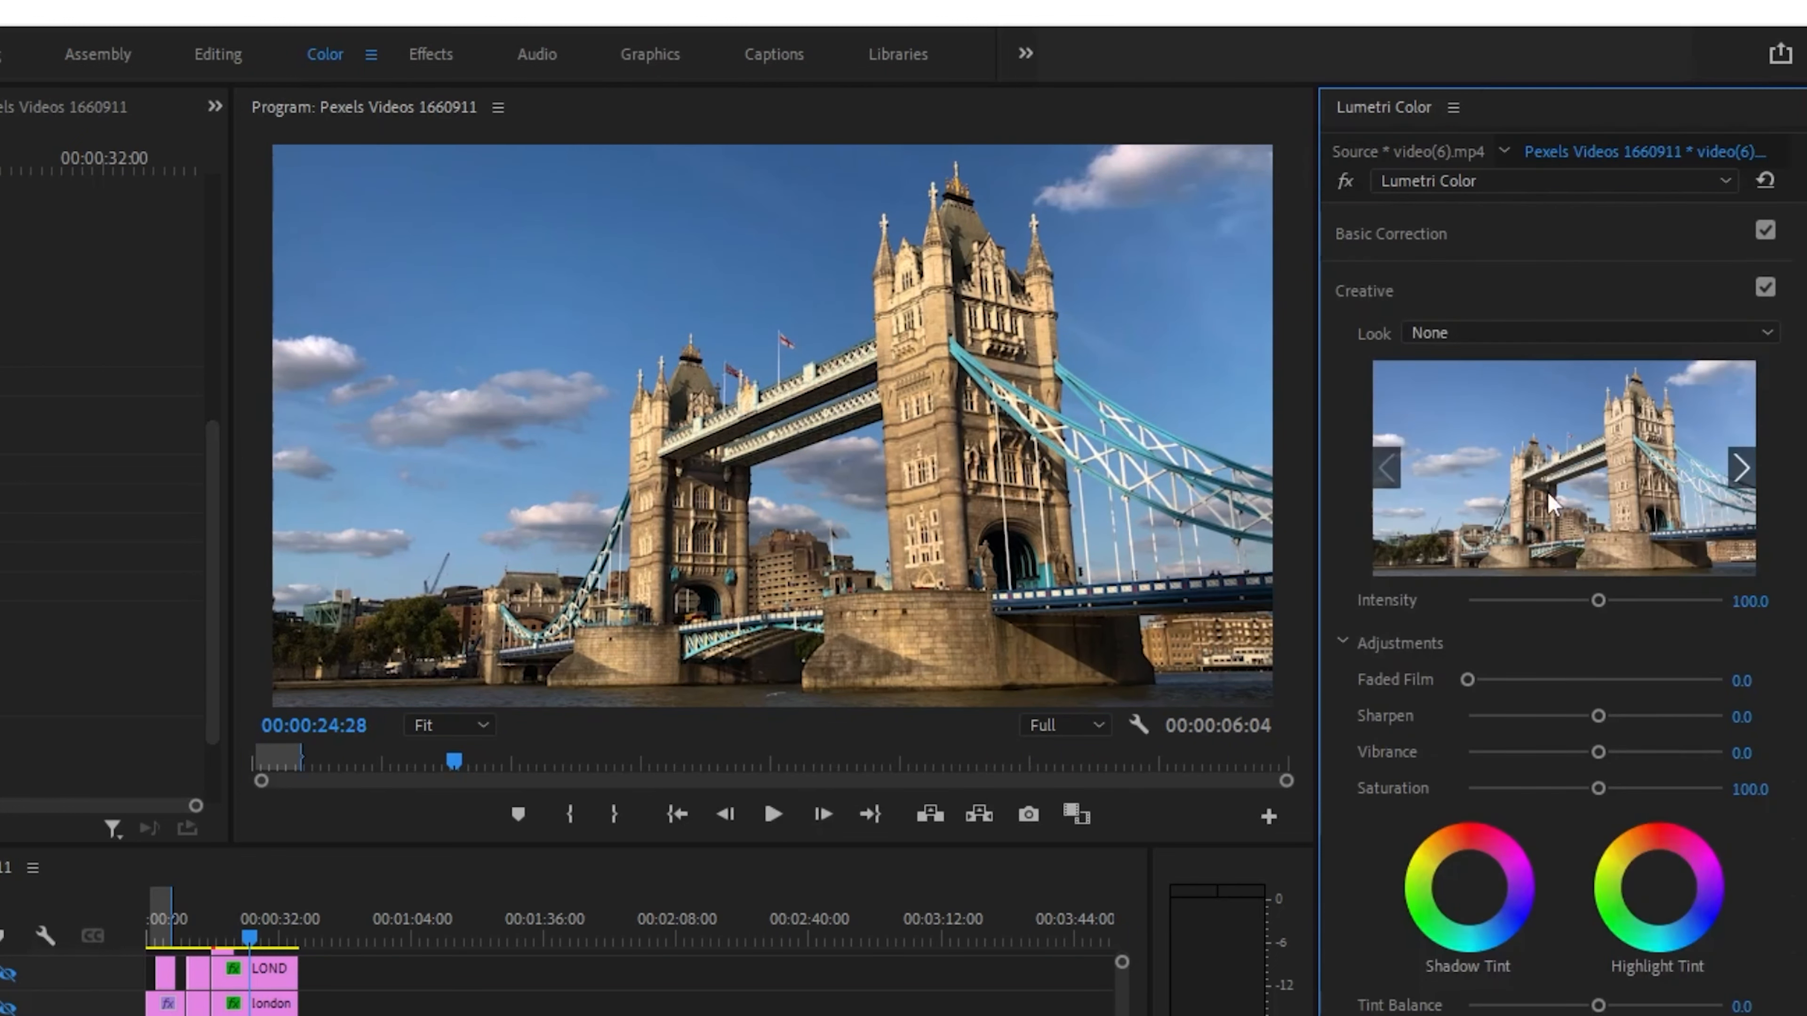
left_click(1395, 1015)
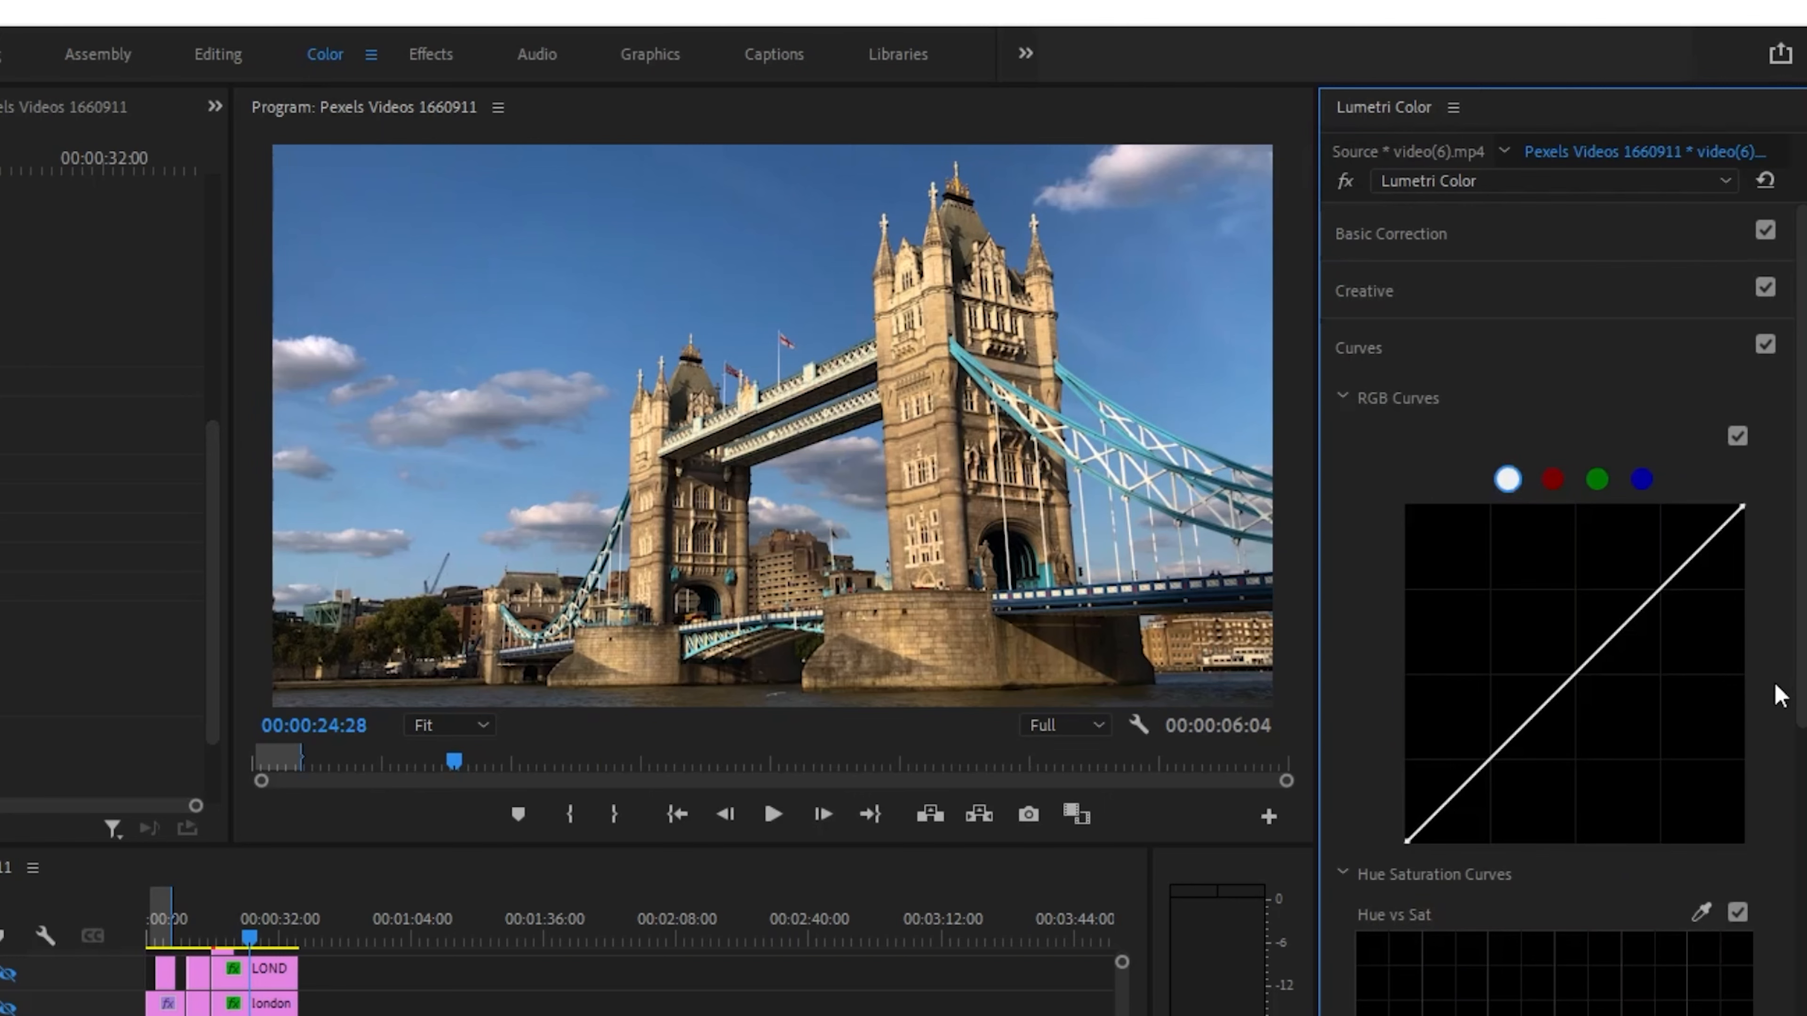
left_click_drag(1800, 695, 1801, 1015)
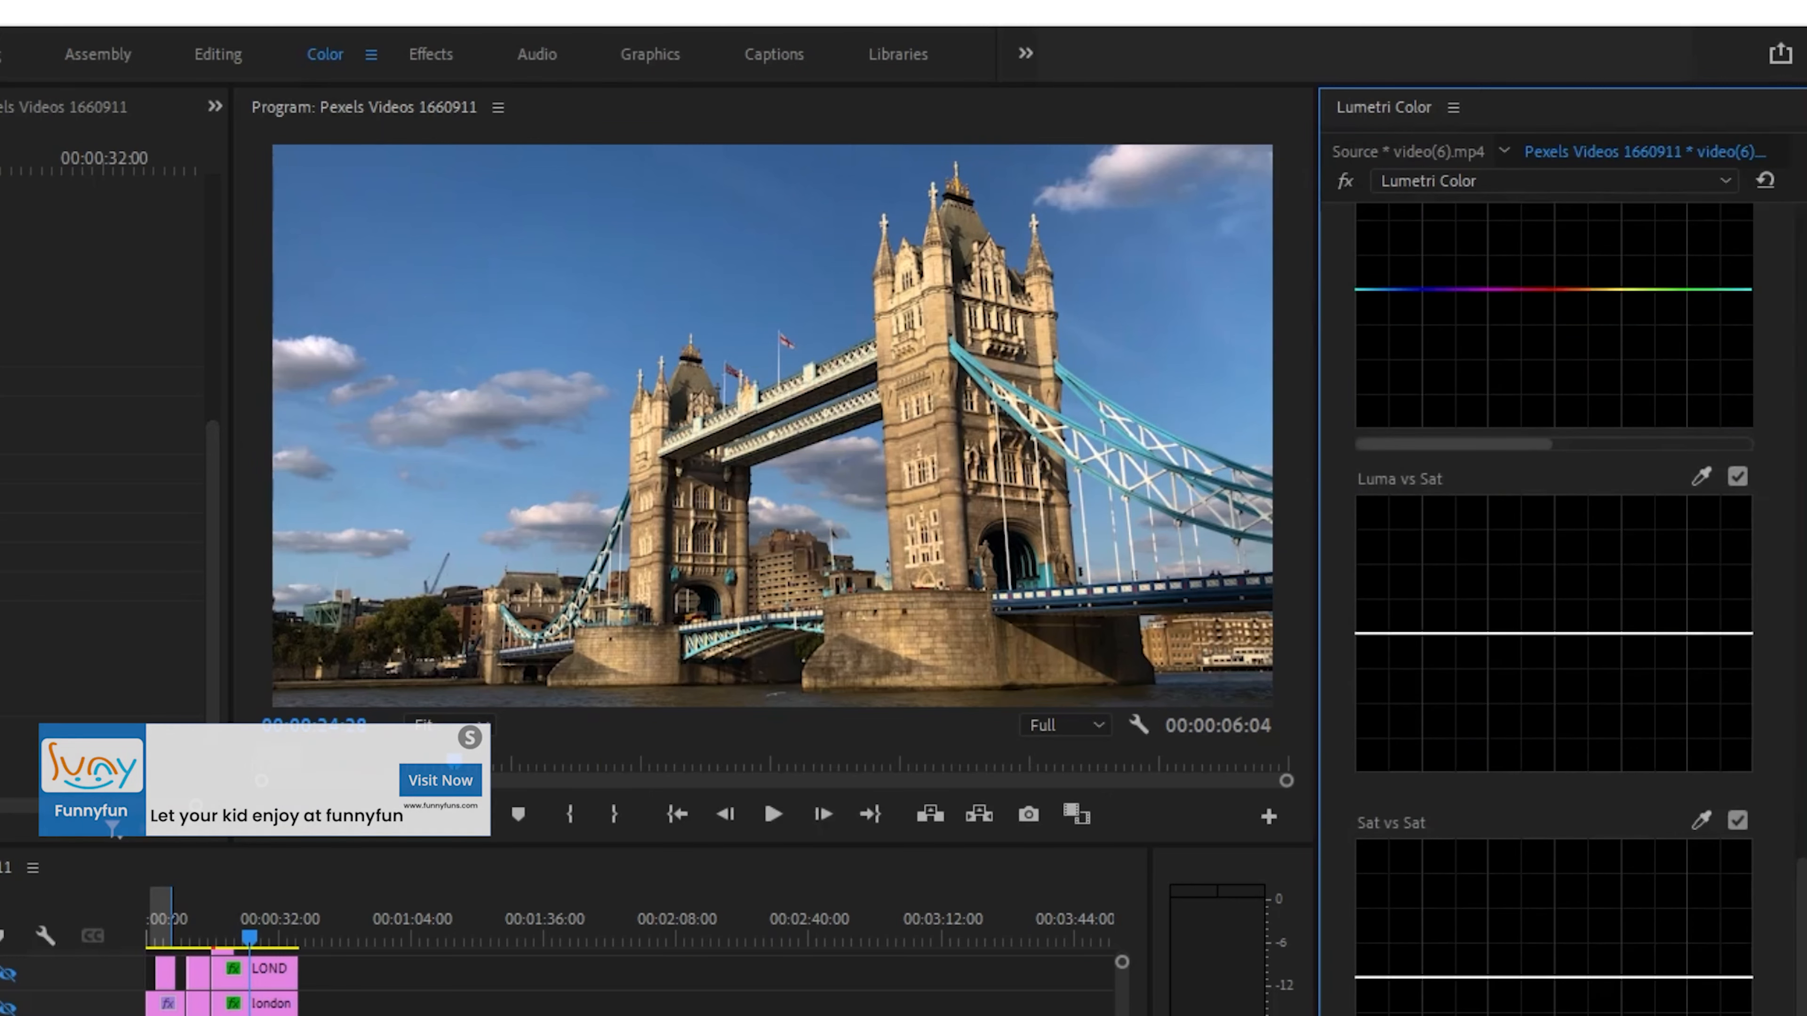
left_click(1411, 1015)
left_click(1398, 887)
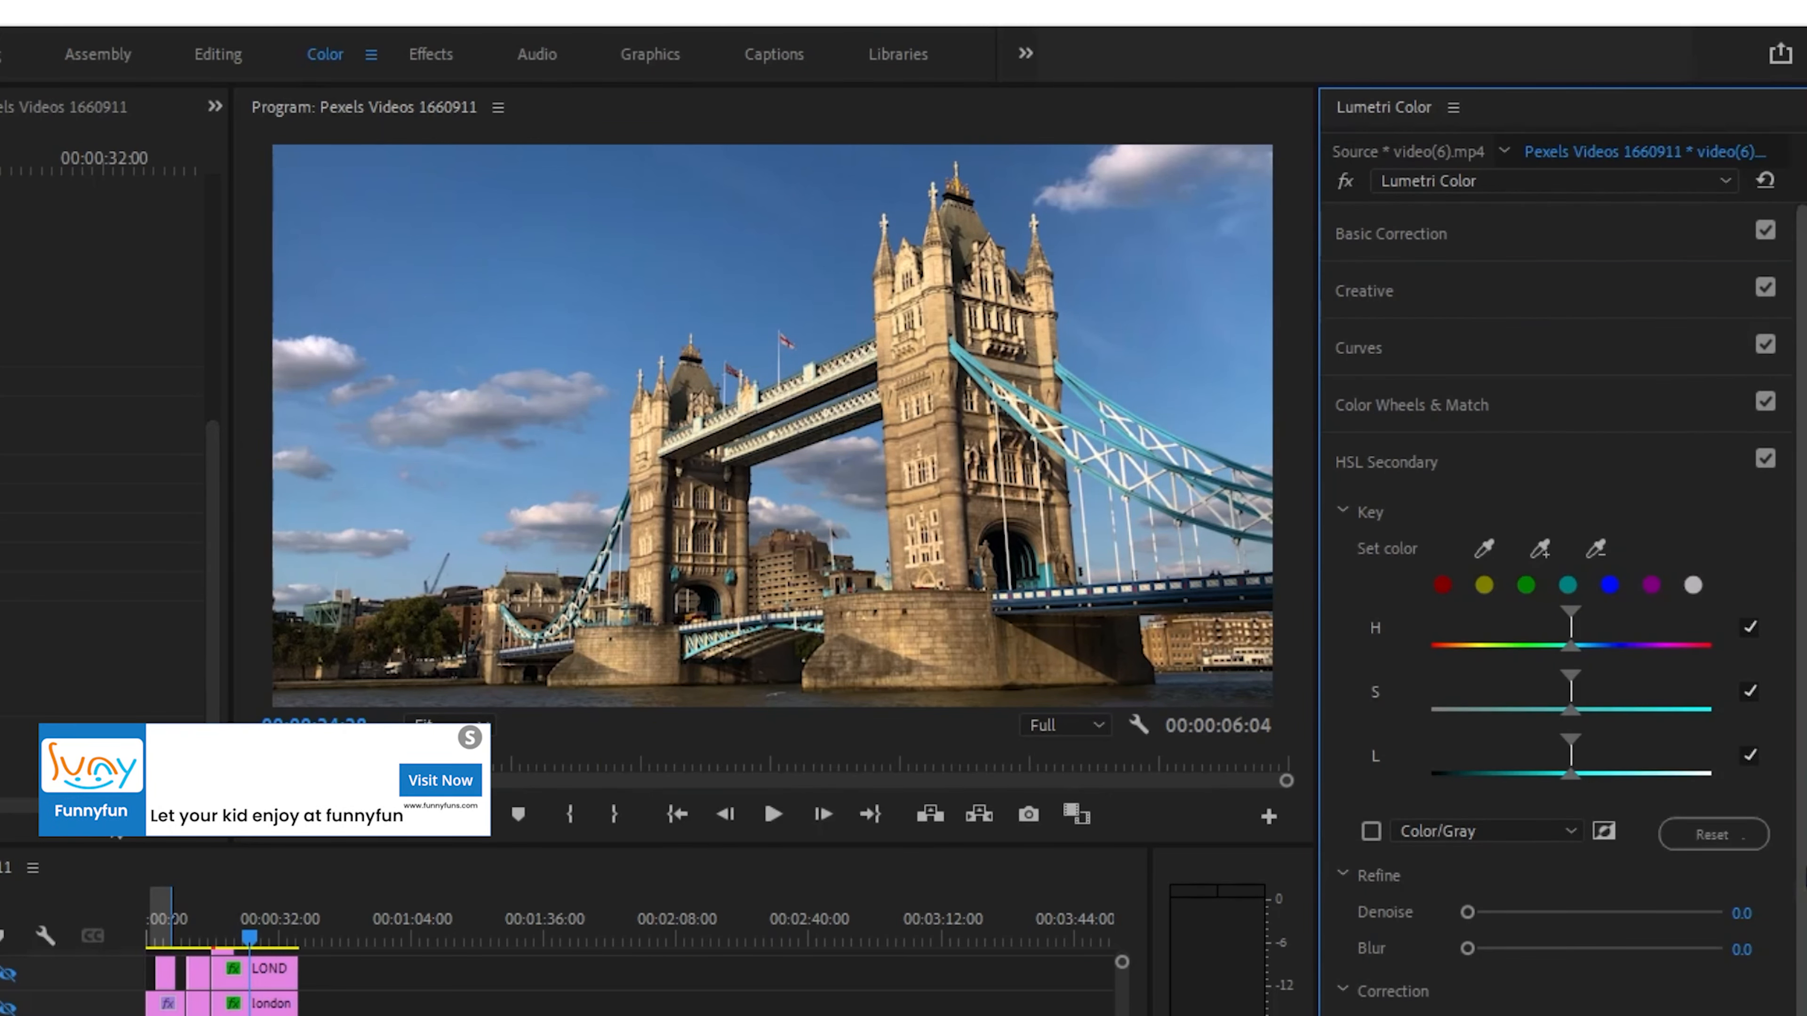
left_click_drag(1801, 772, 1801, 1013)
left_click(1387, 1015)
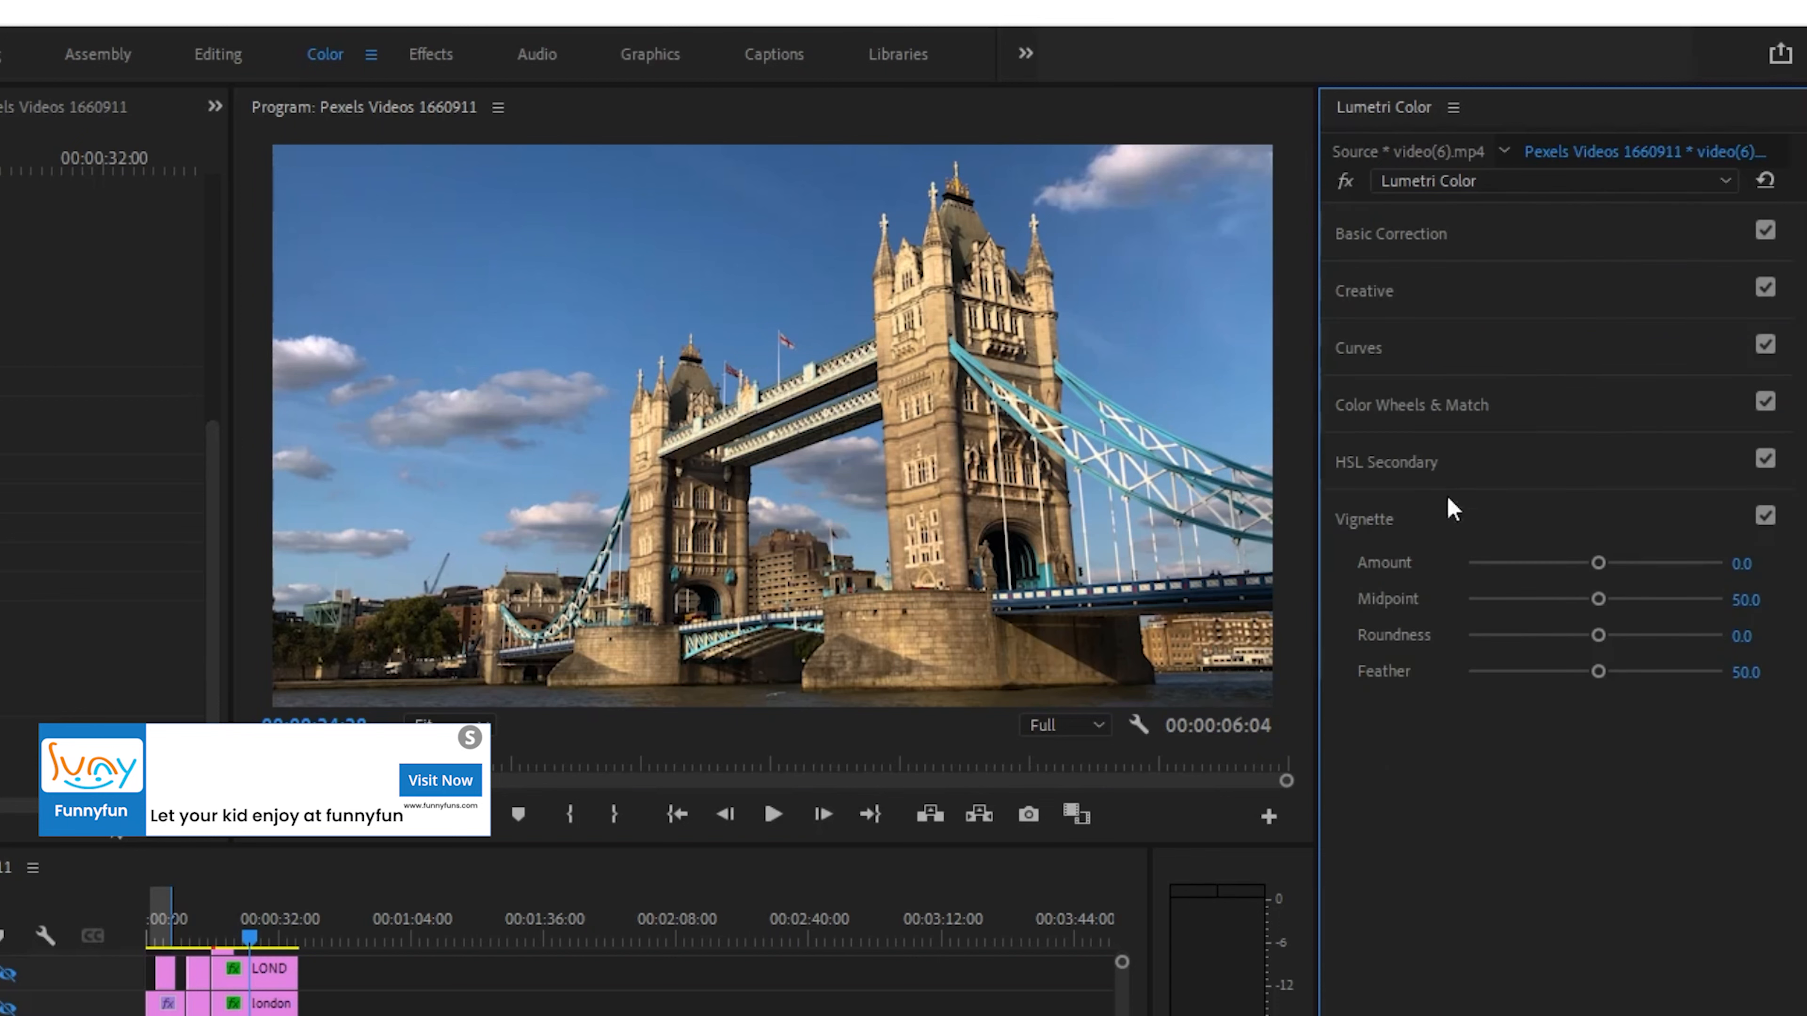
left_click(1515, 520)
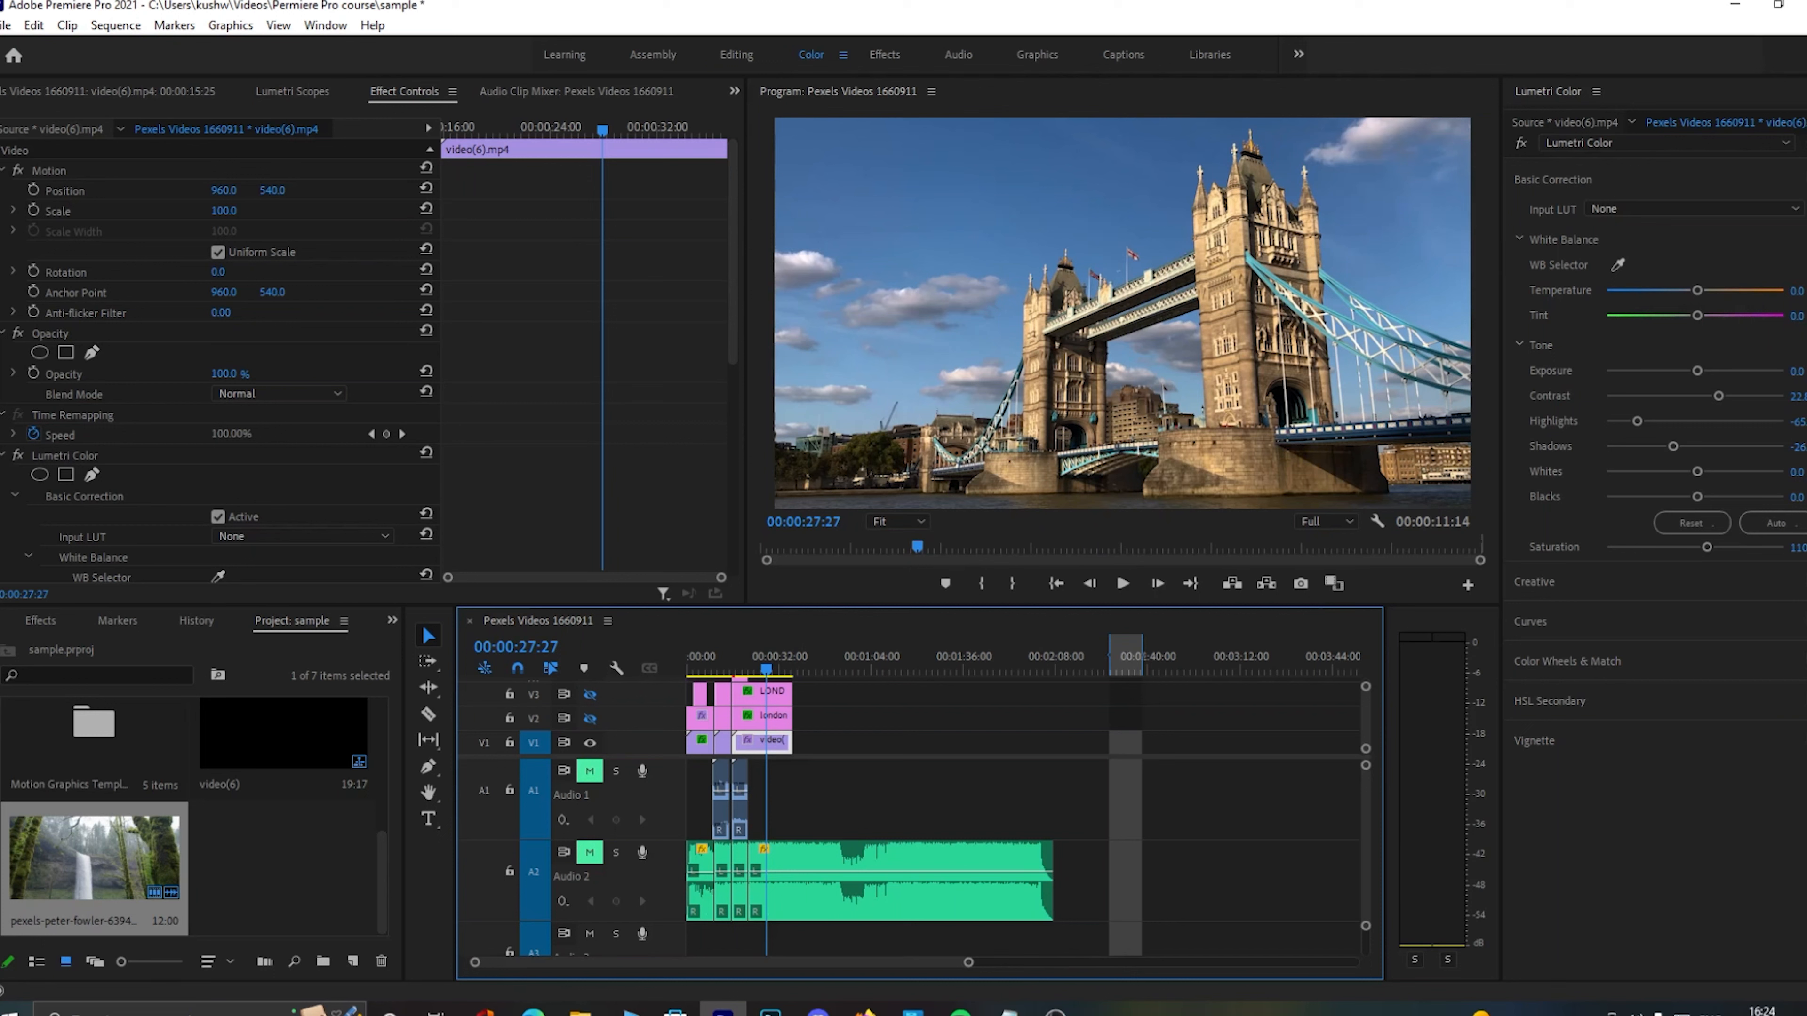
Step: Switch the bridge clip's Basic Correction off and on again to check the graded image against the original
left_click(1805, 179)
left_click(1805, 180)
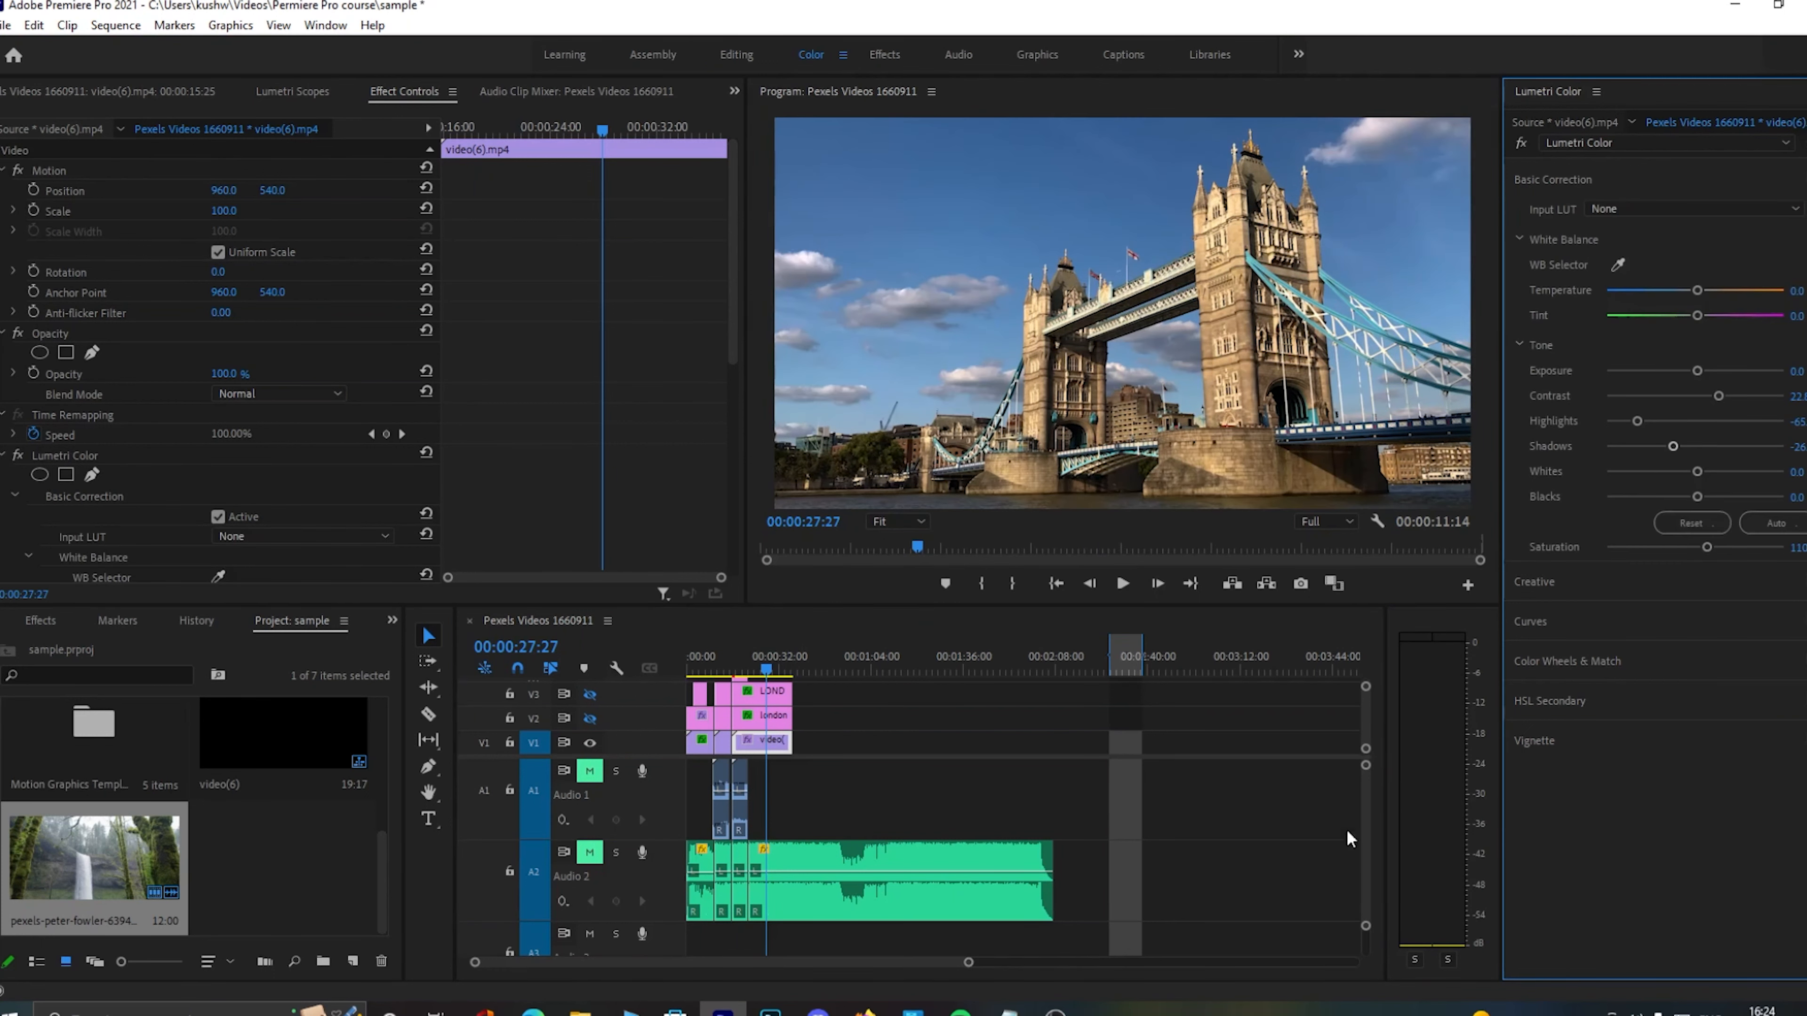
Step: In File Explorer, find production ID 4502037 in the dub folder of Permiere Pro course and add it to track V1 after the existing clips
left_click_drag(968, 963, 865, 963)
left_click_drag(711, 669, 866, 670)
mouse_move(579, 1009)
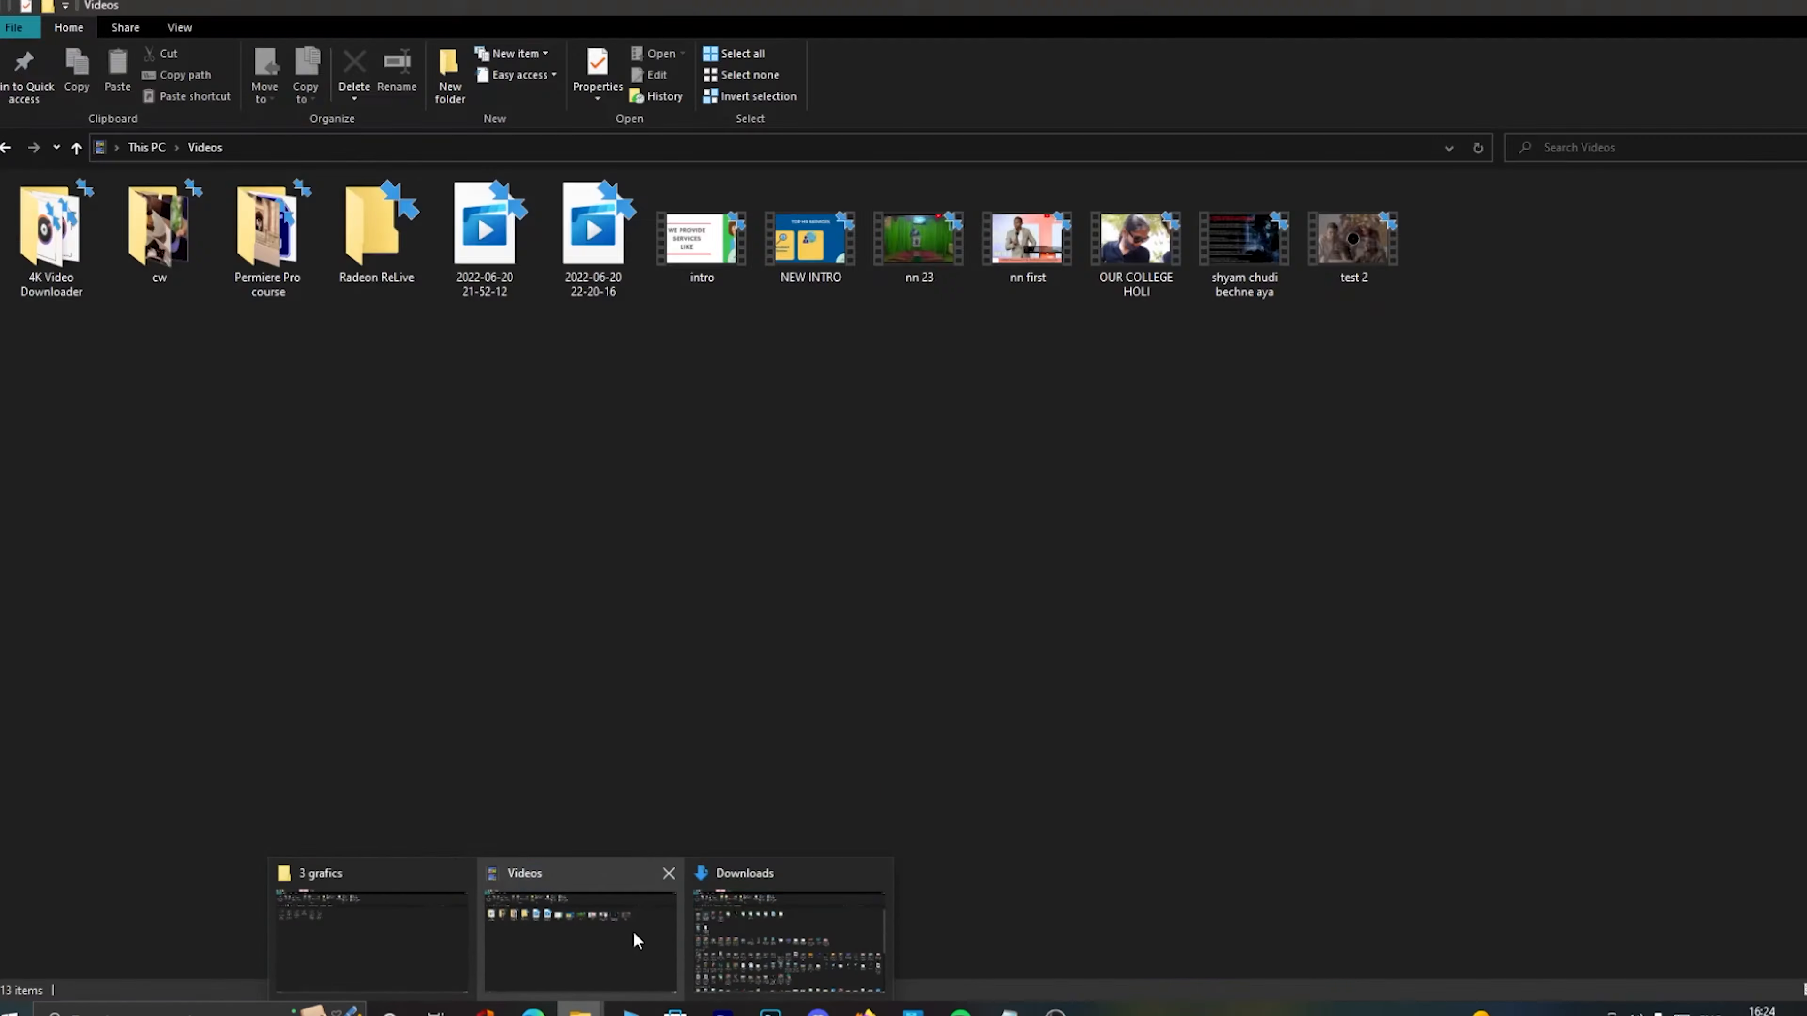
left_click(636, 941)
double_click(248, 269)
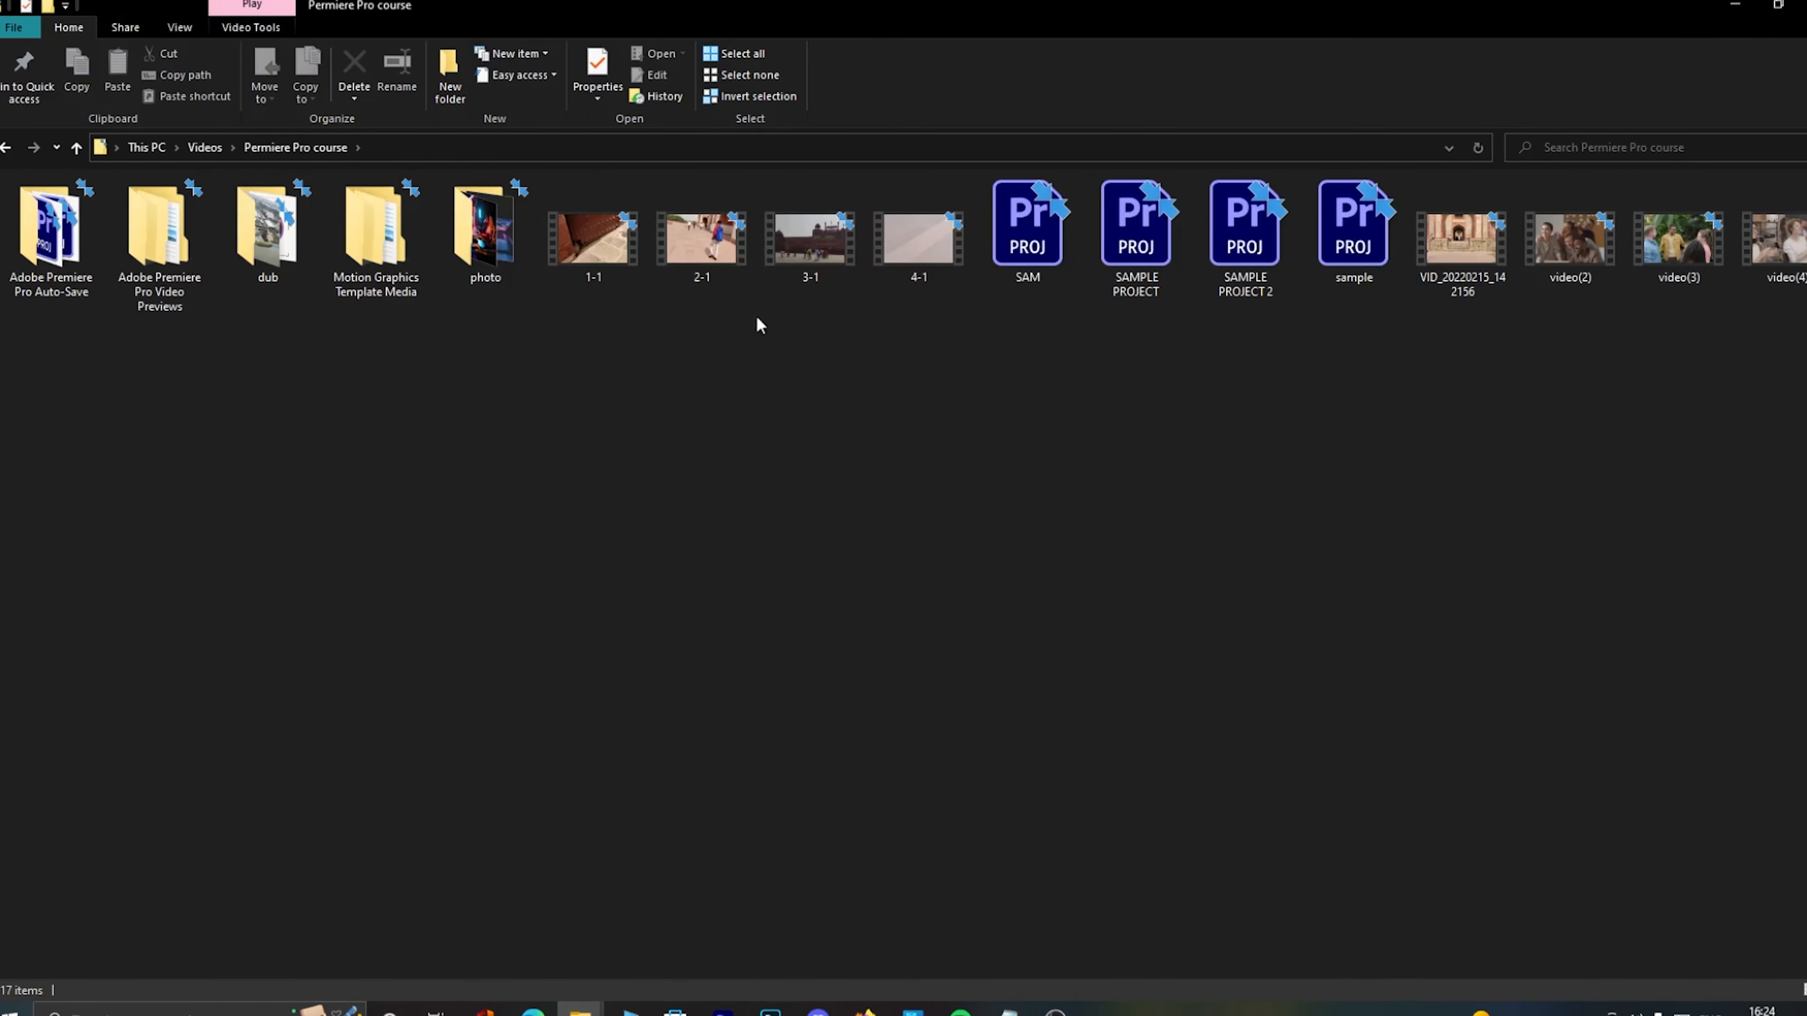
double_click(278, 273)
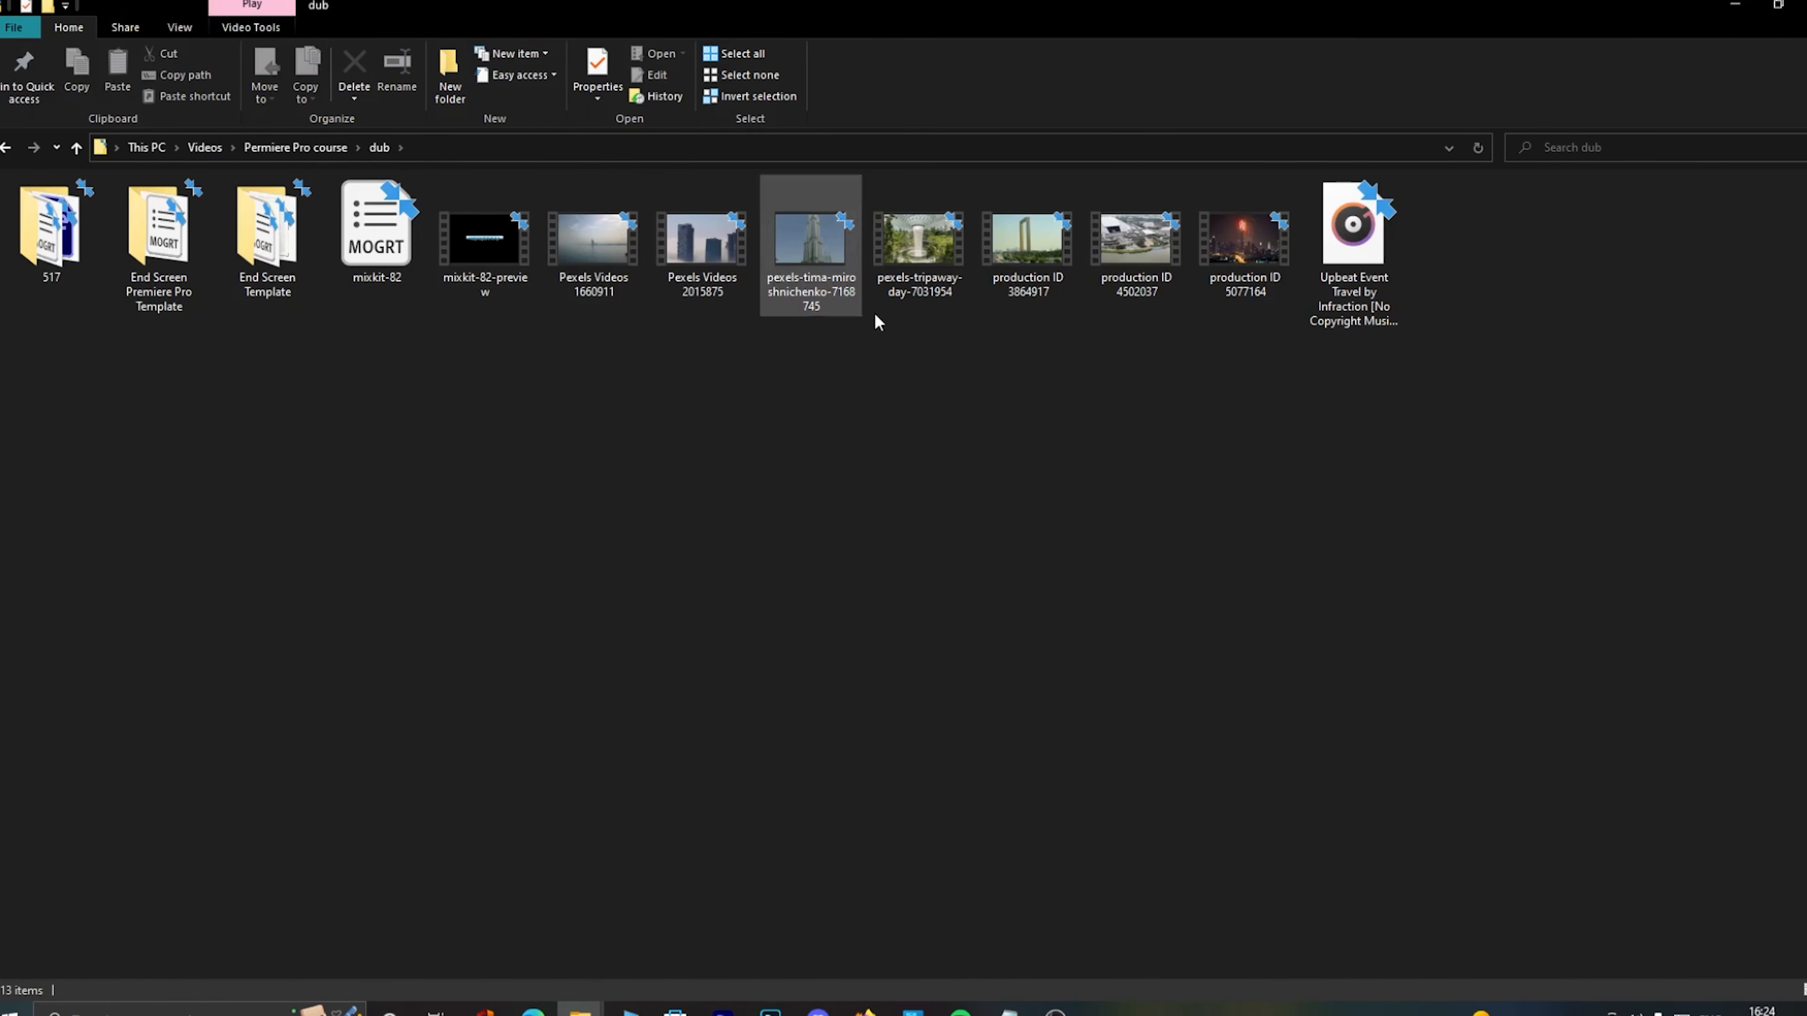
left_click_drag(1136, 246, 903, 744)
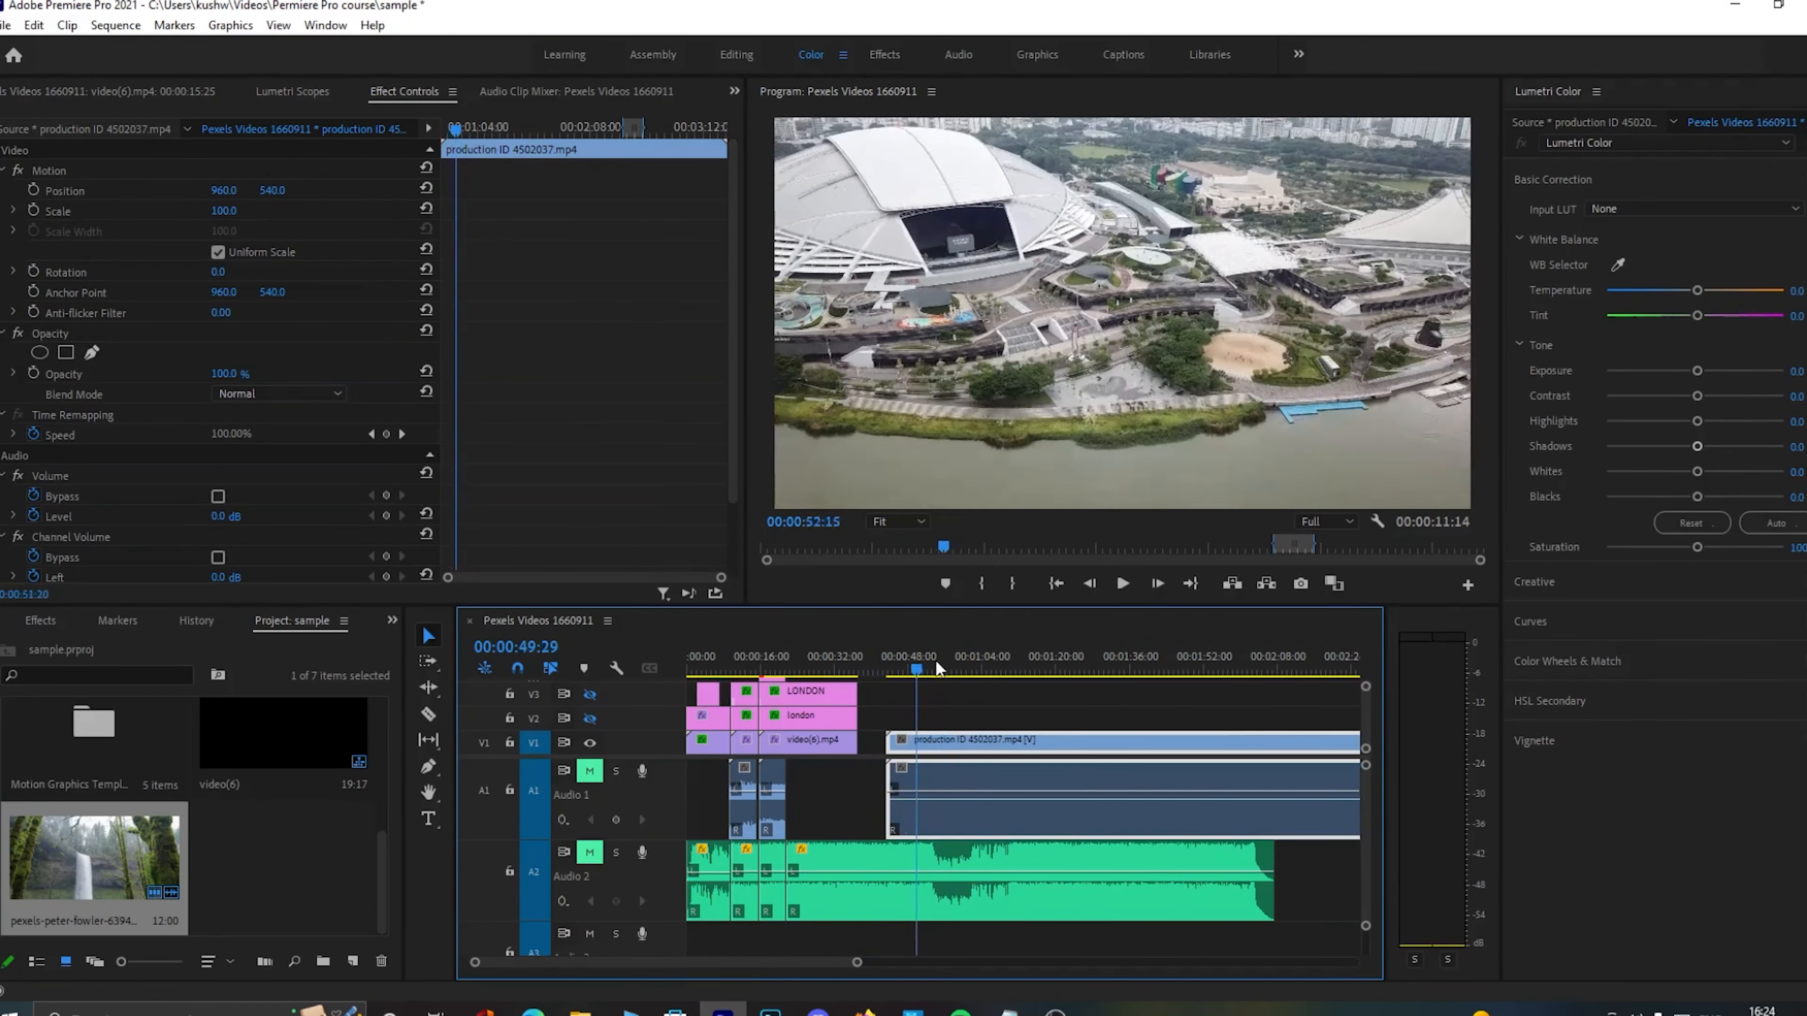
Step: Preview the added stadium clip and place the playhead at 00:00:58:11
left_click(1124, 596)
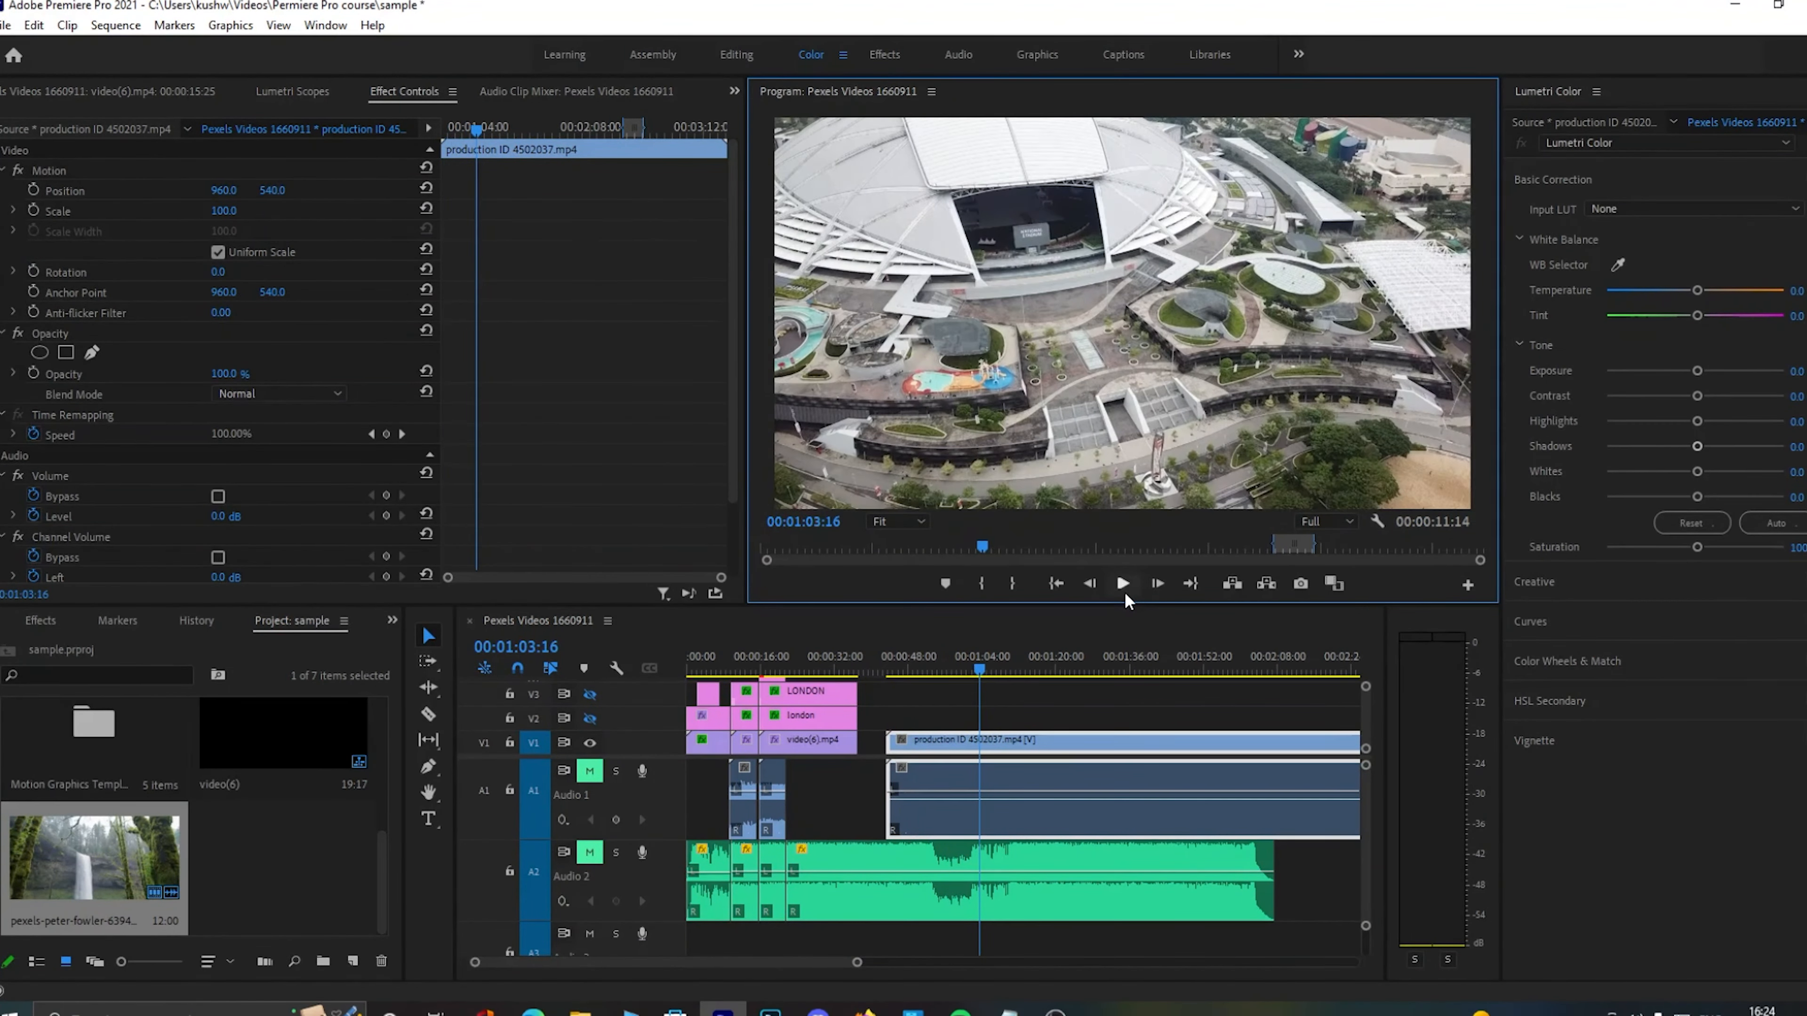
left_click(1007, 663)
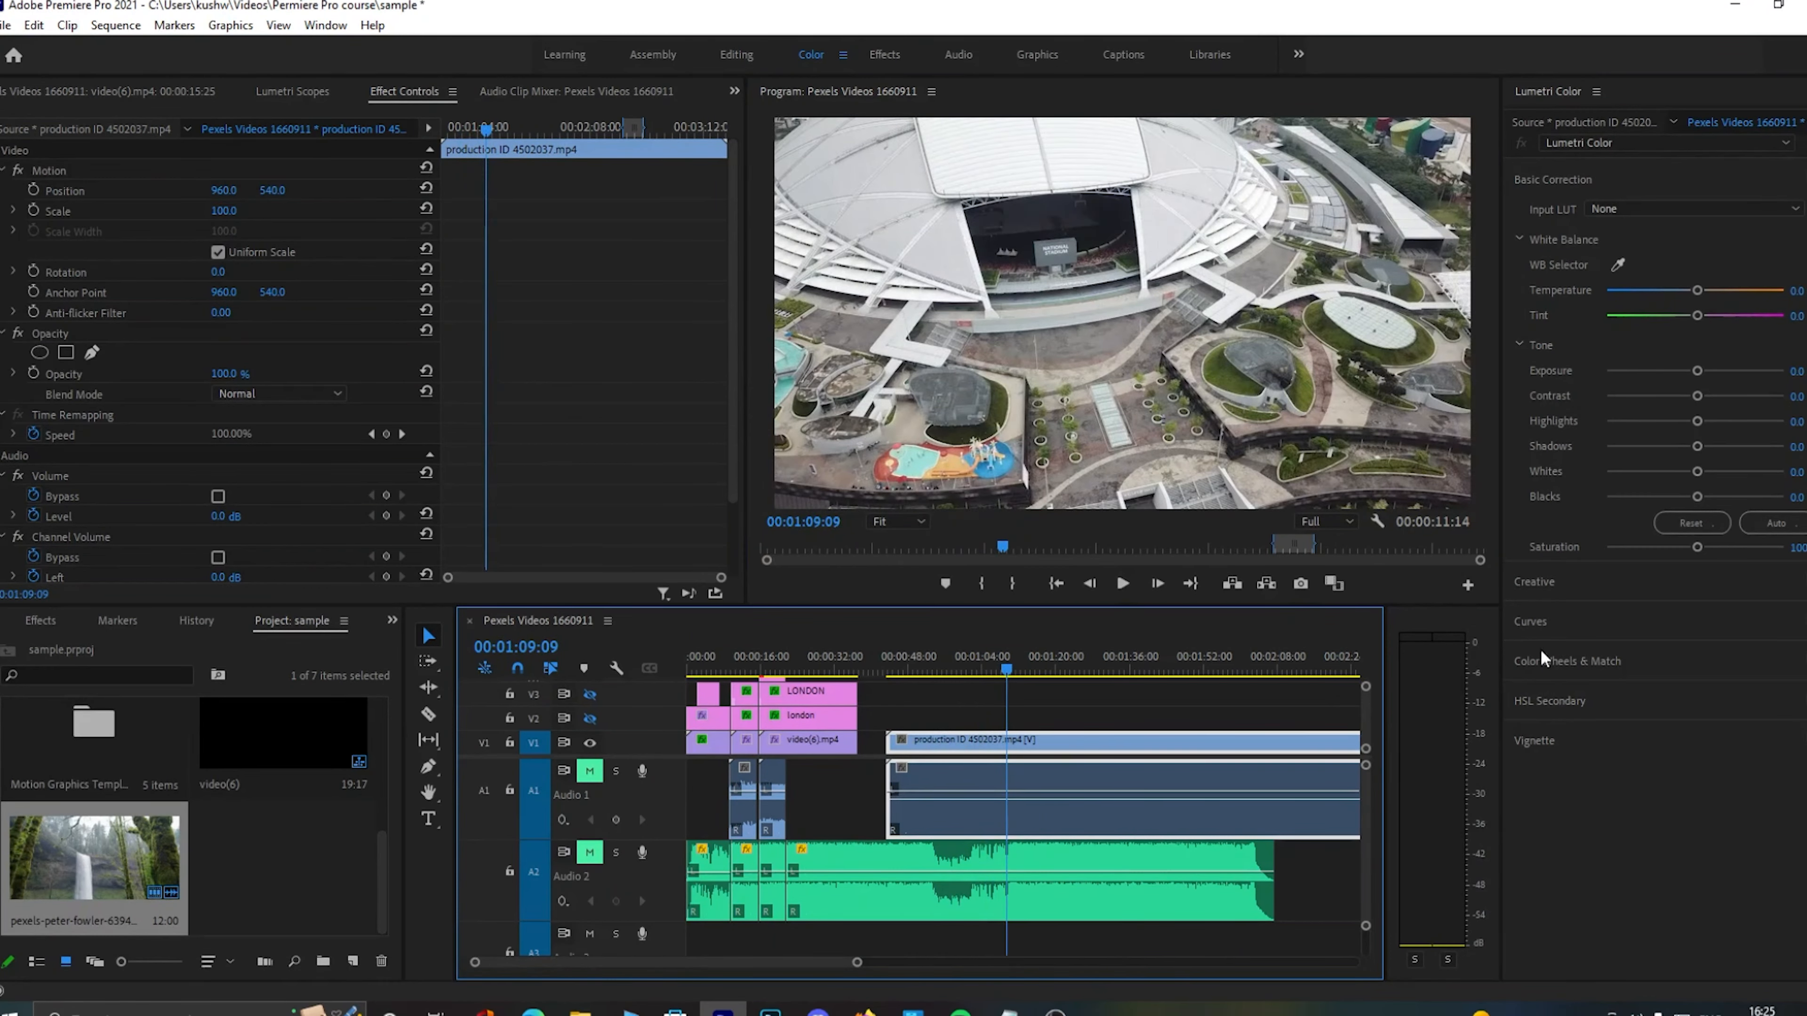
left_click_drag(919, 670, 955, 697)
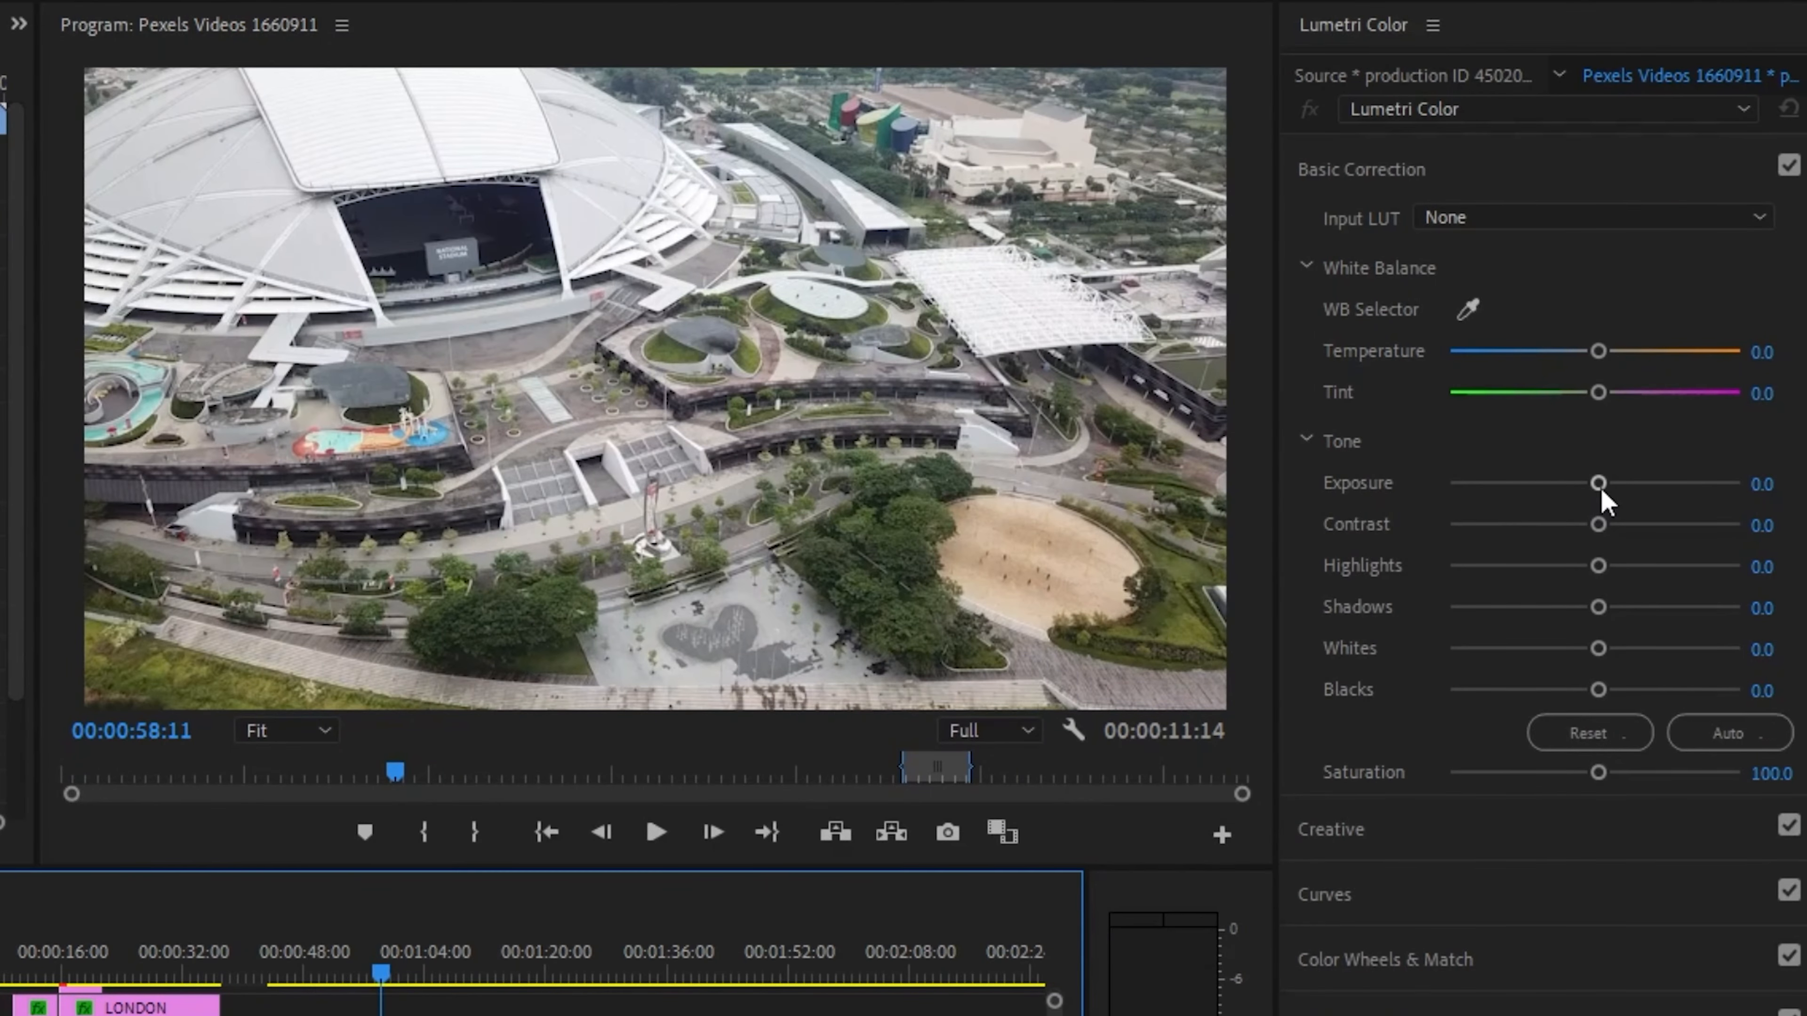
Step: Set the stadium clip's contrast to 45.7, highlights to 18.5 and shadows to 3.3, checking detail at 75% preview zoom
left_click_drag(1602, 489, 1661, 525)
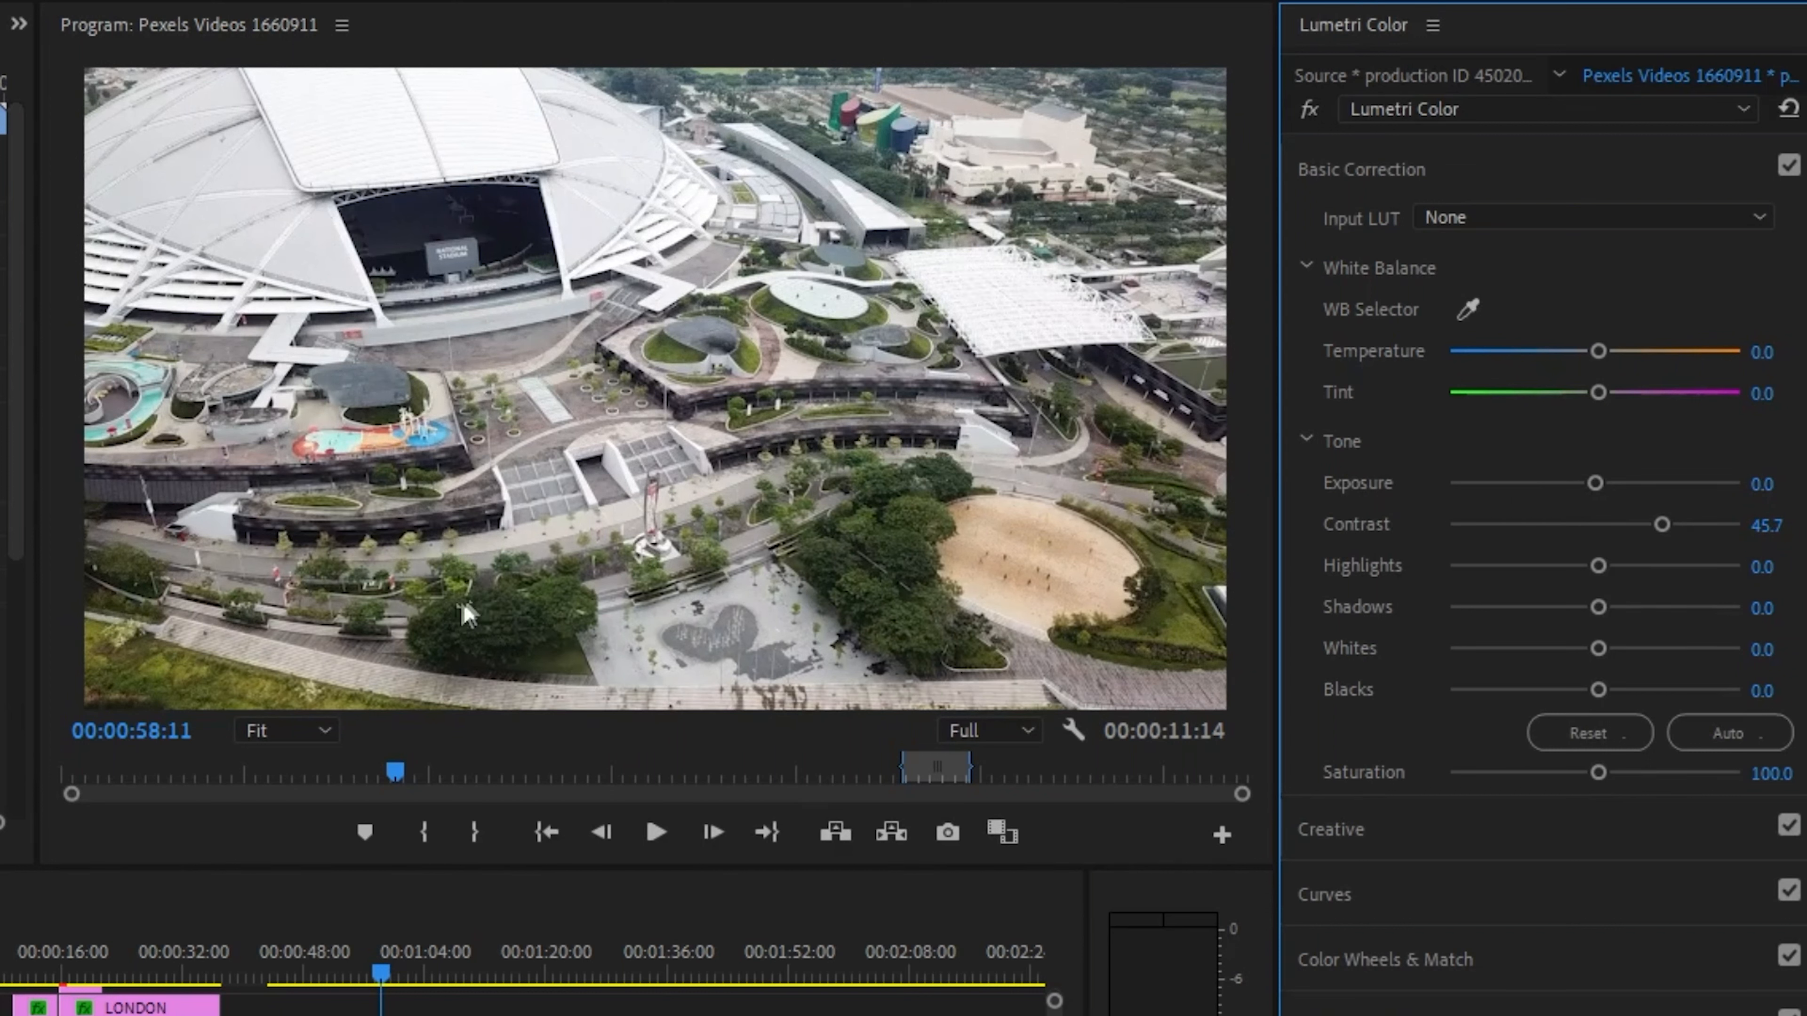
left_click(320, 733)
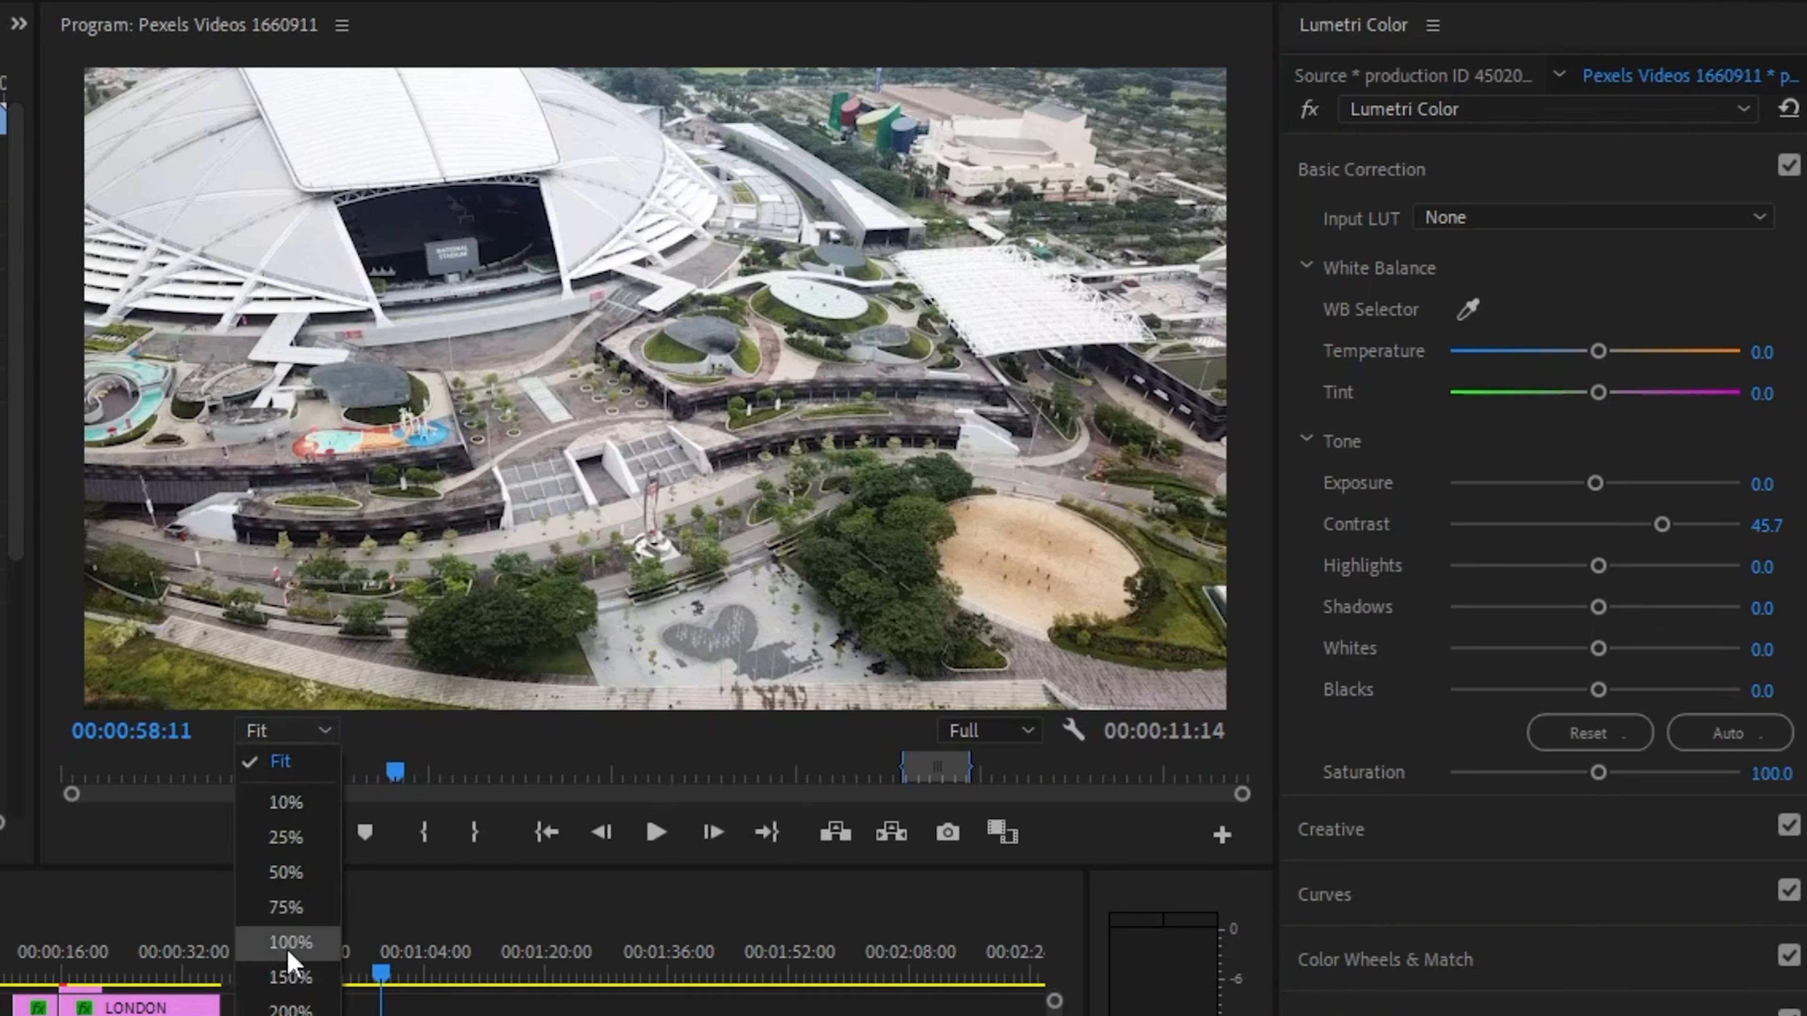
left_click(285, 908)
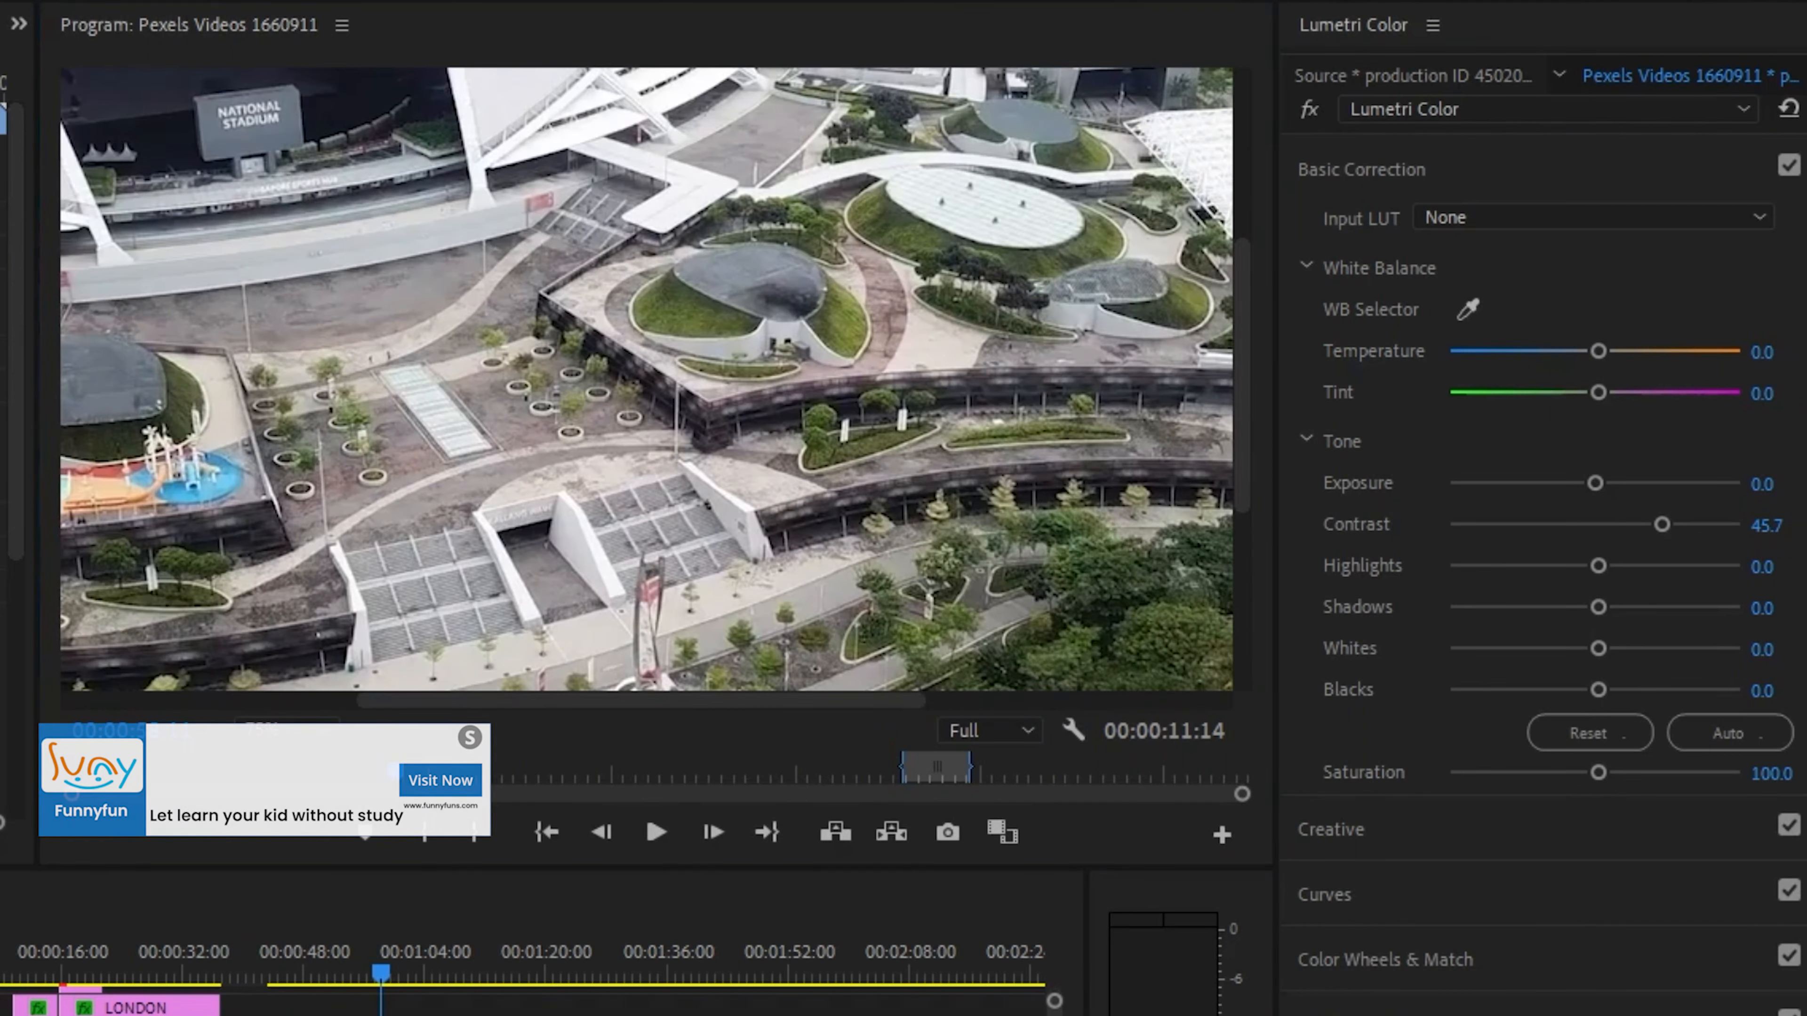
scroll(342, 413, "down", 5)
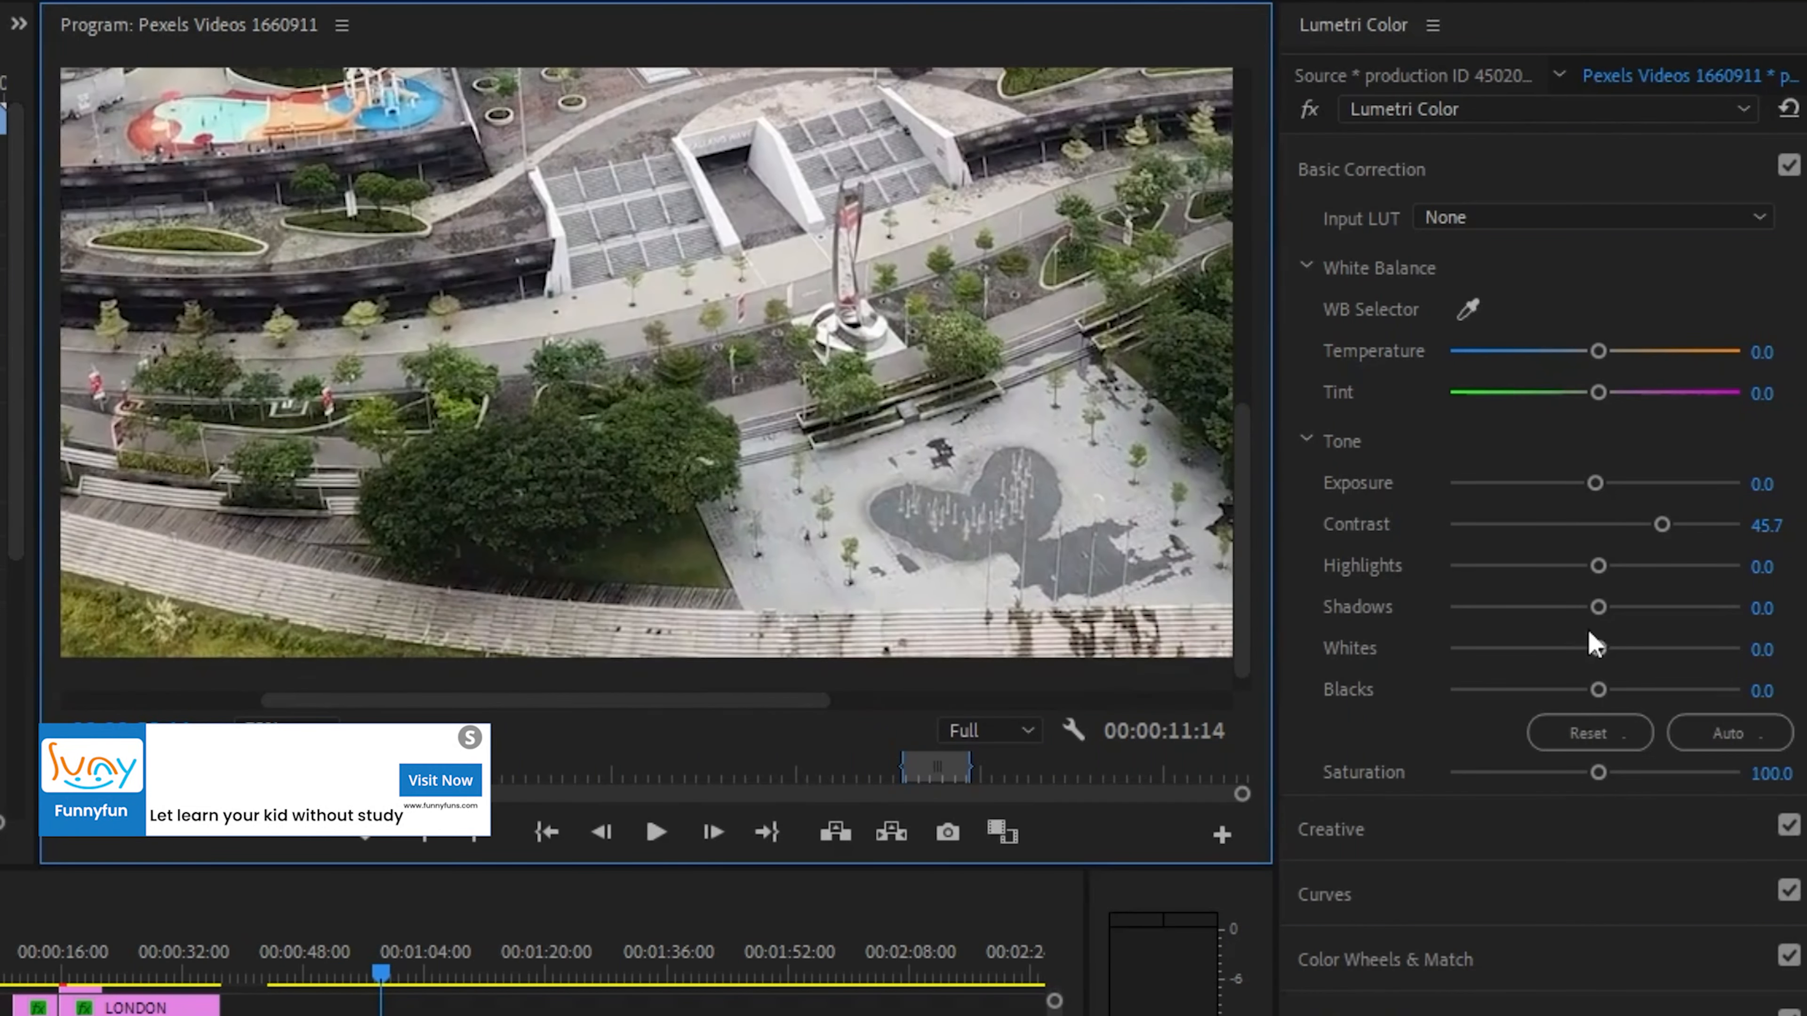
left_click_drag(1598, 566, 1600, 611)
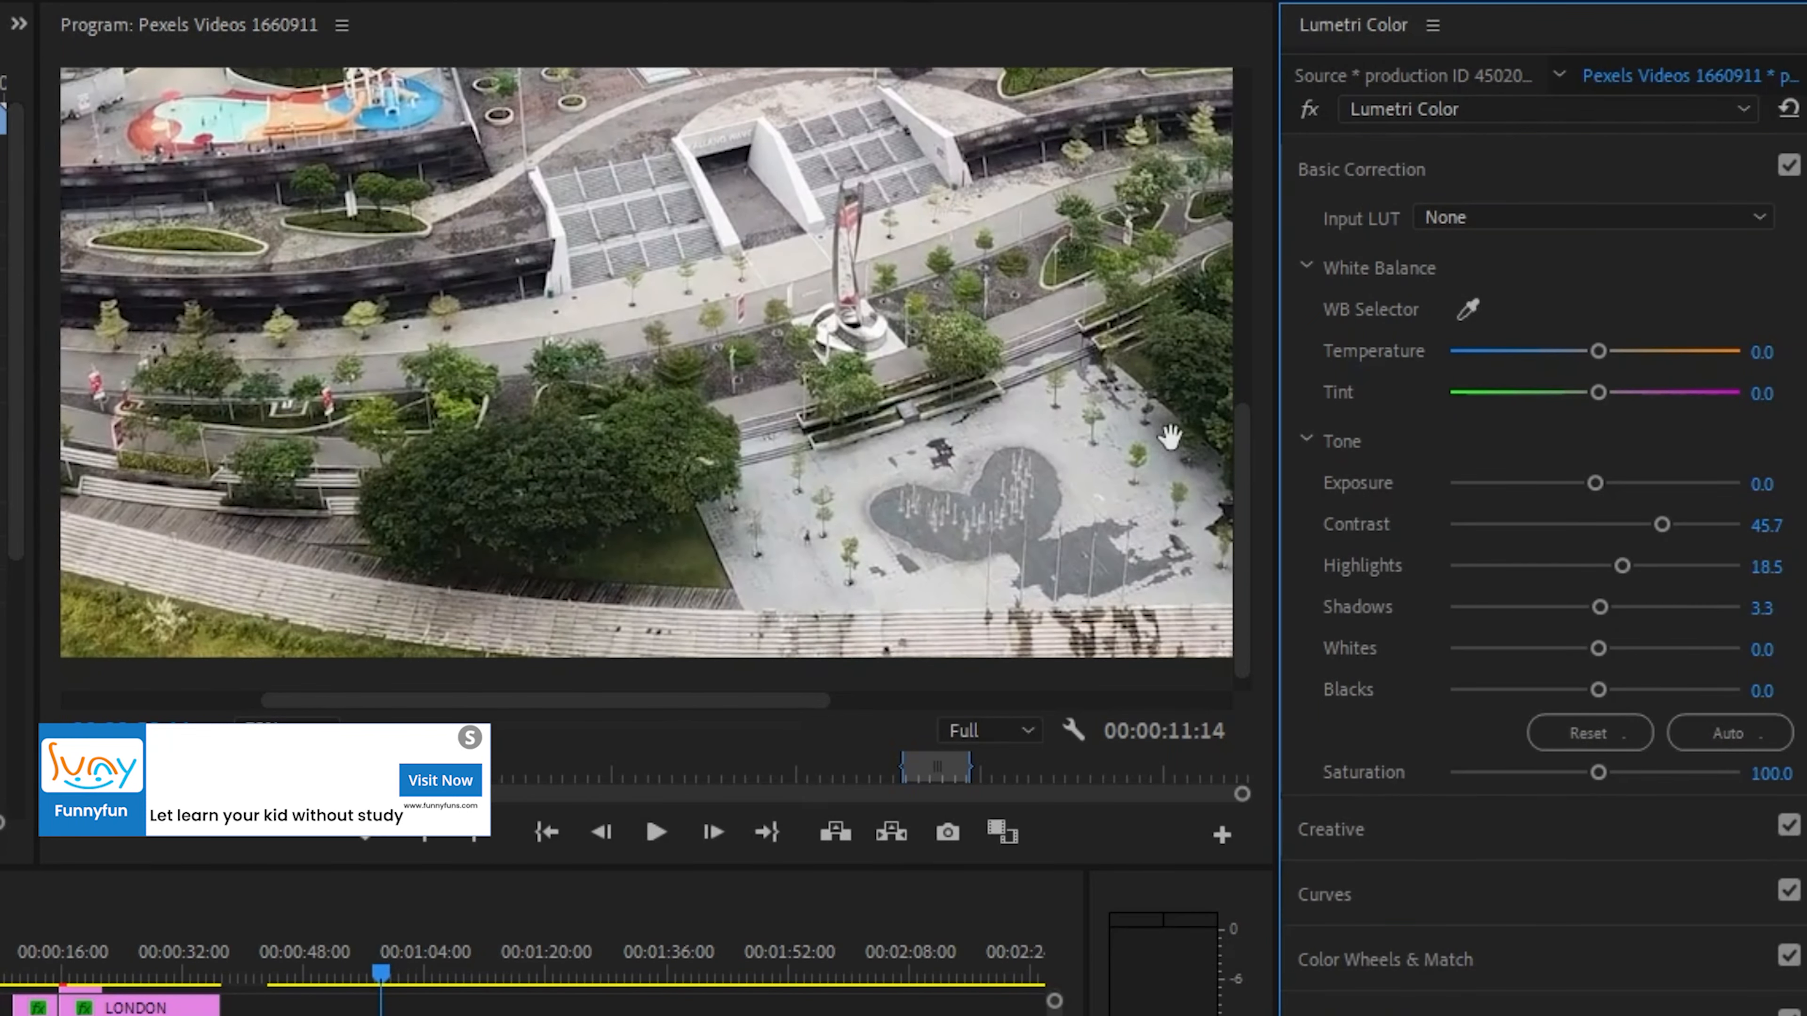
Step: Set the stadium clip's shadows to -9.8 and whites to 19.6, and fit the preview to the frame again
left_click_drag(1170, 437, 853, 457)
left_click_drag(1602, 609, 1551, 608)
mouse_move(847, 447)
left_mouse_down()
mouse_move(866, 461)
mouse_move(842, 449)
left_mouse_up()
left_click_drag(1557, 609, 1623, 649)
left_click(286, 730)
left_click(281, 747)
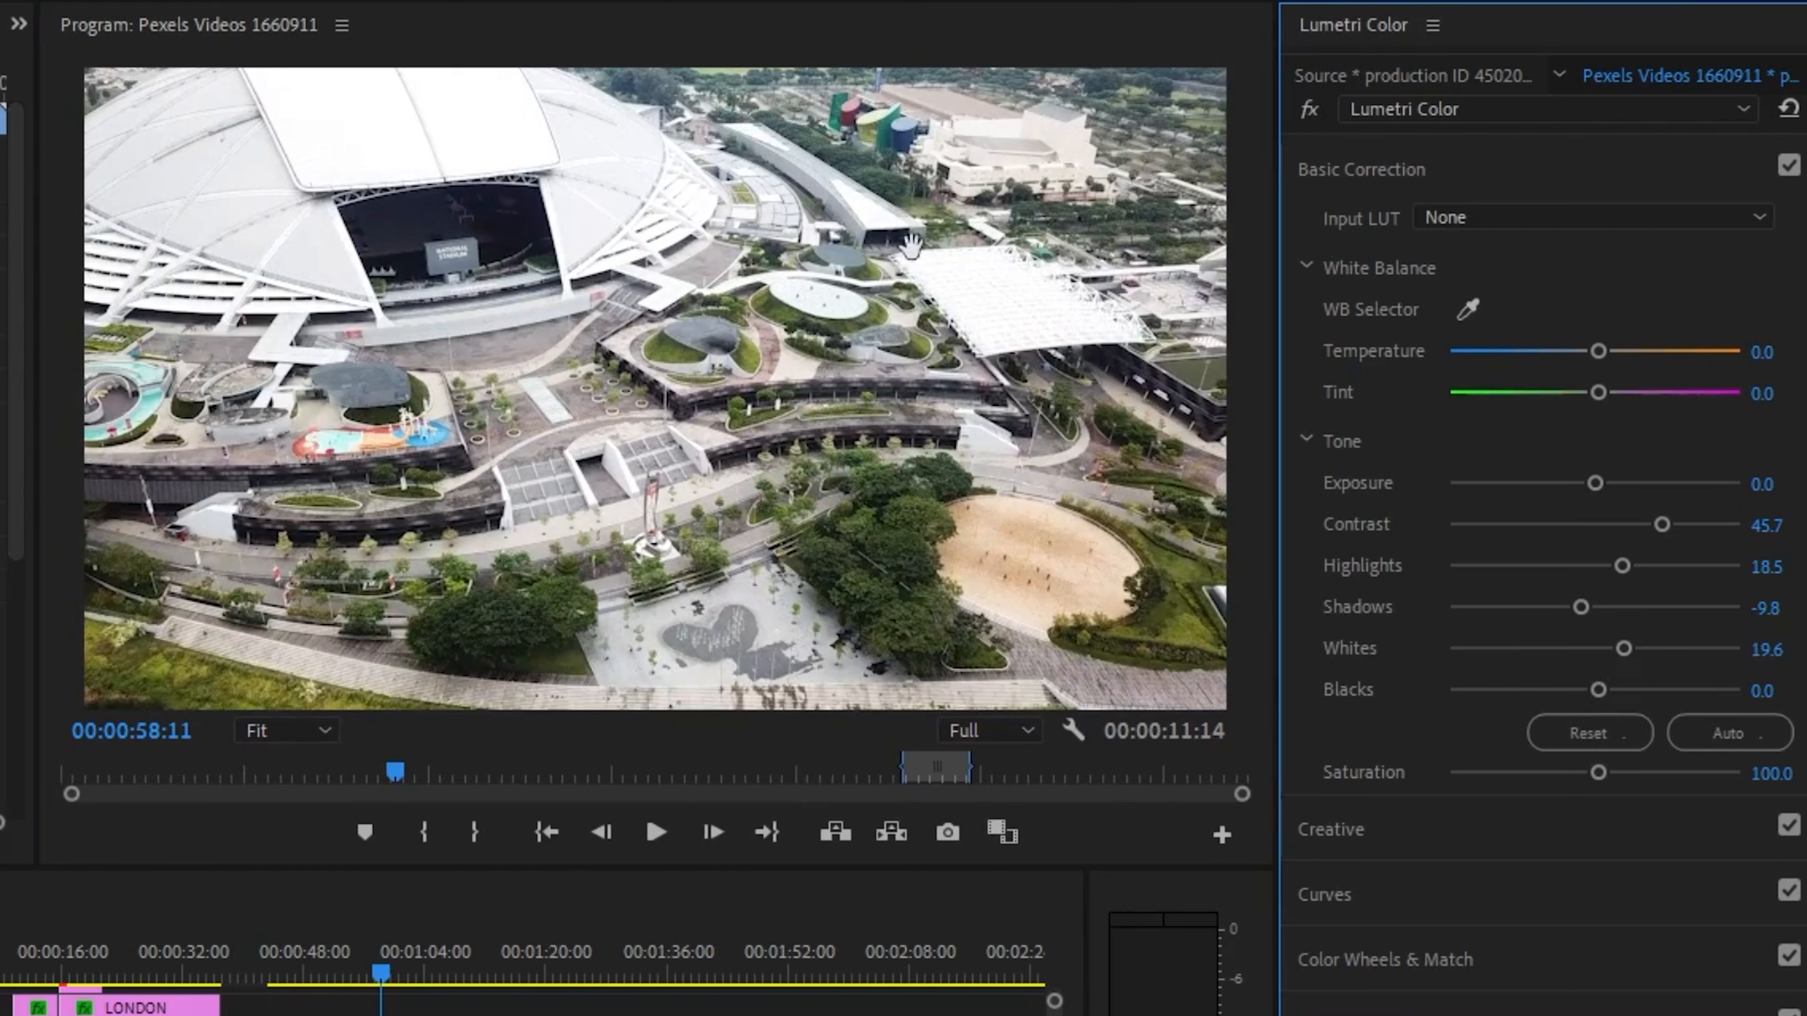
Step: Set the stadium clip's whites to 8.7, blacks to -25.0 and saturation to 154.3
left_click_drag(1623, 649, 1561, 691)
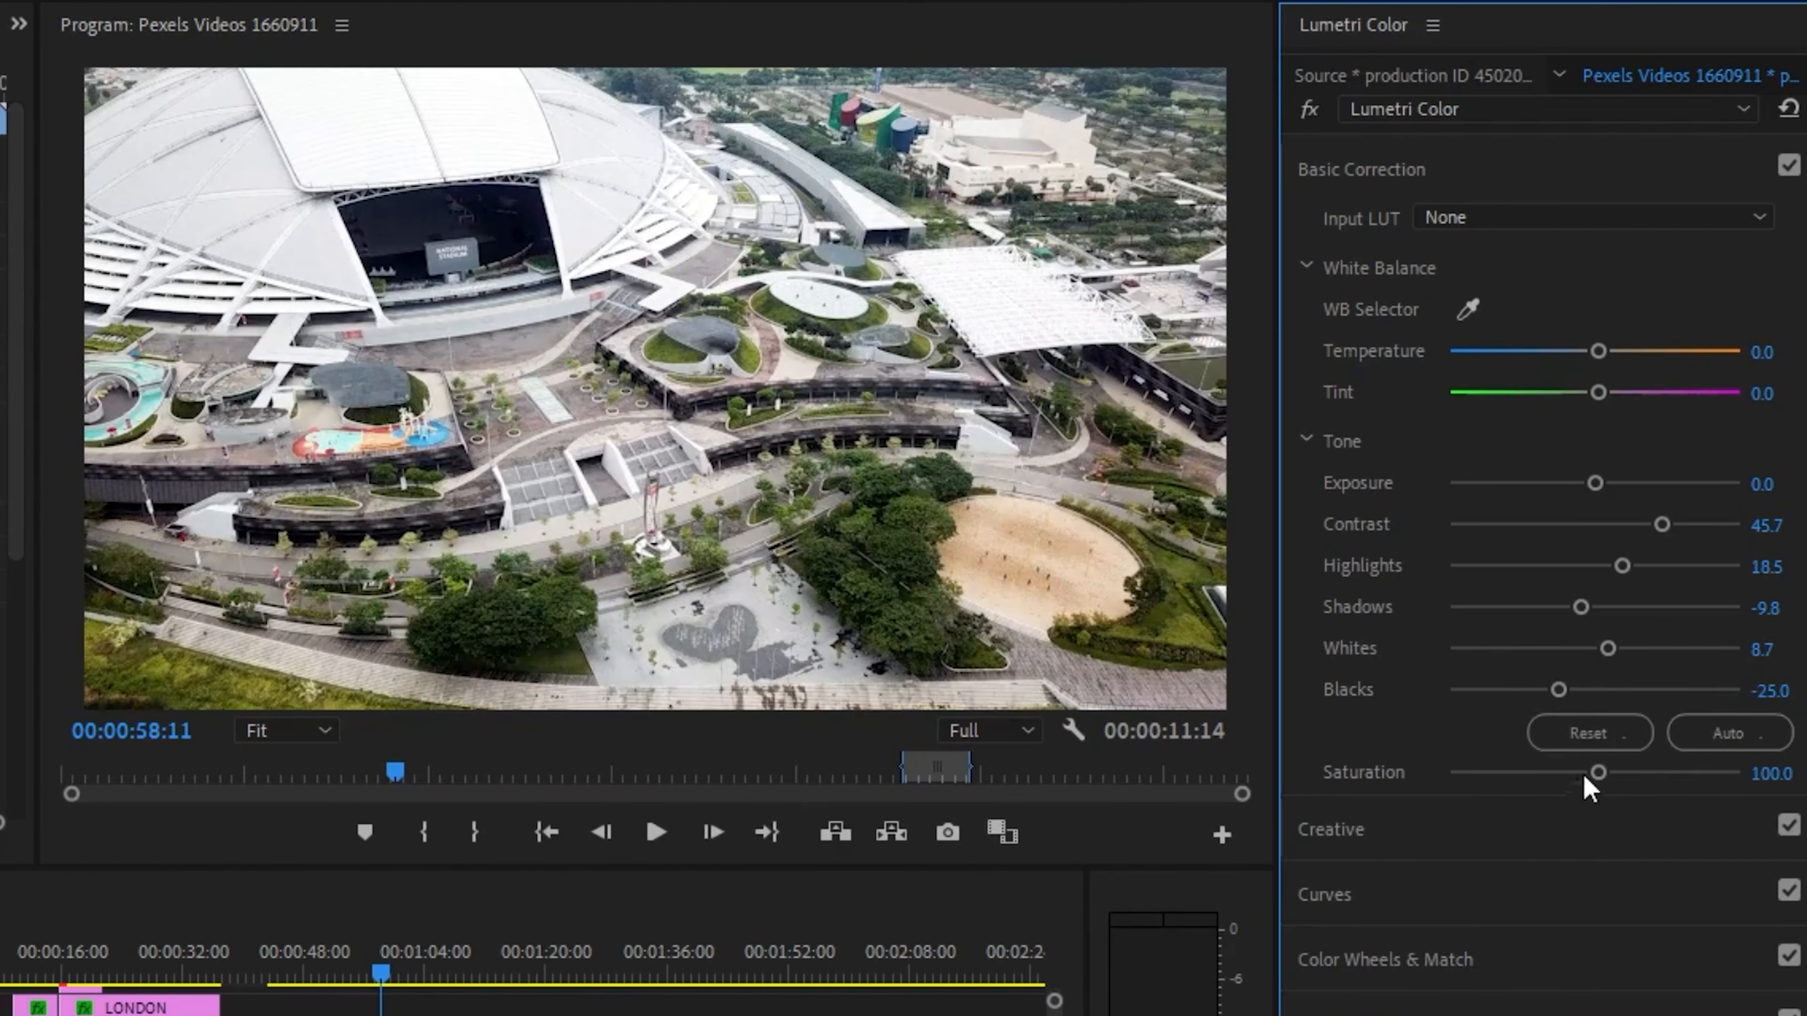
left_click_drag(1593, 775, 1676, 784)
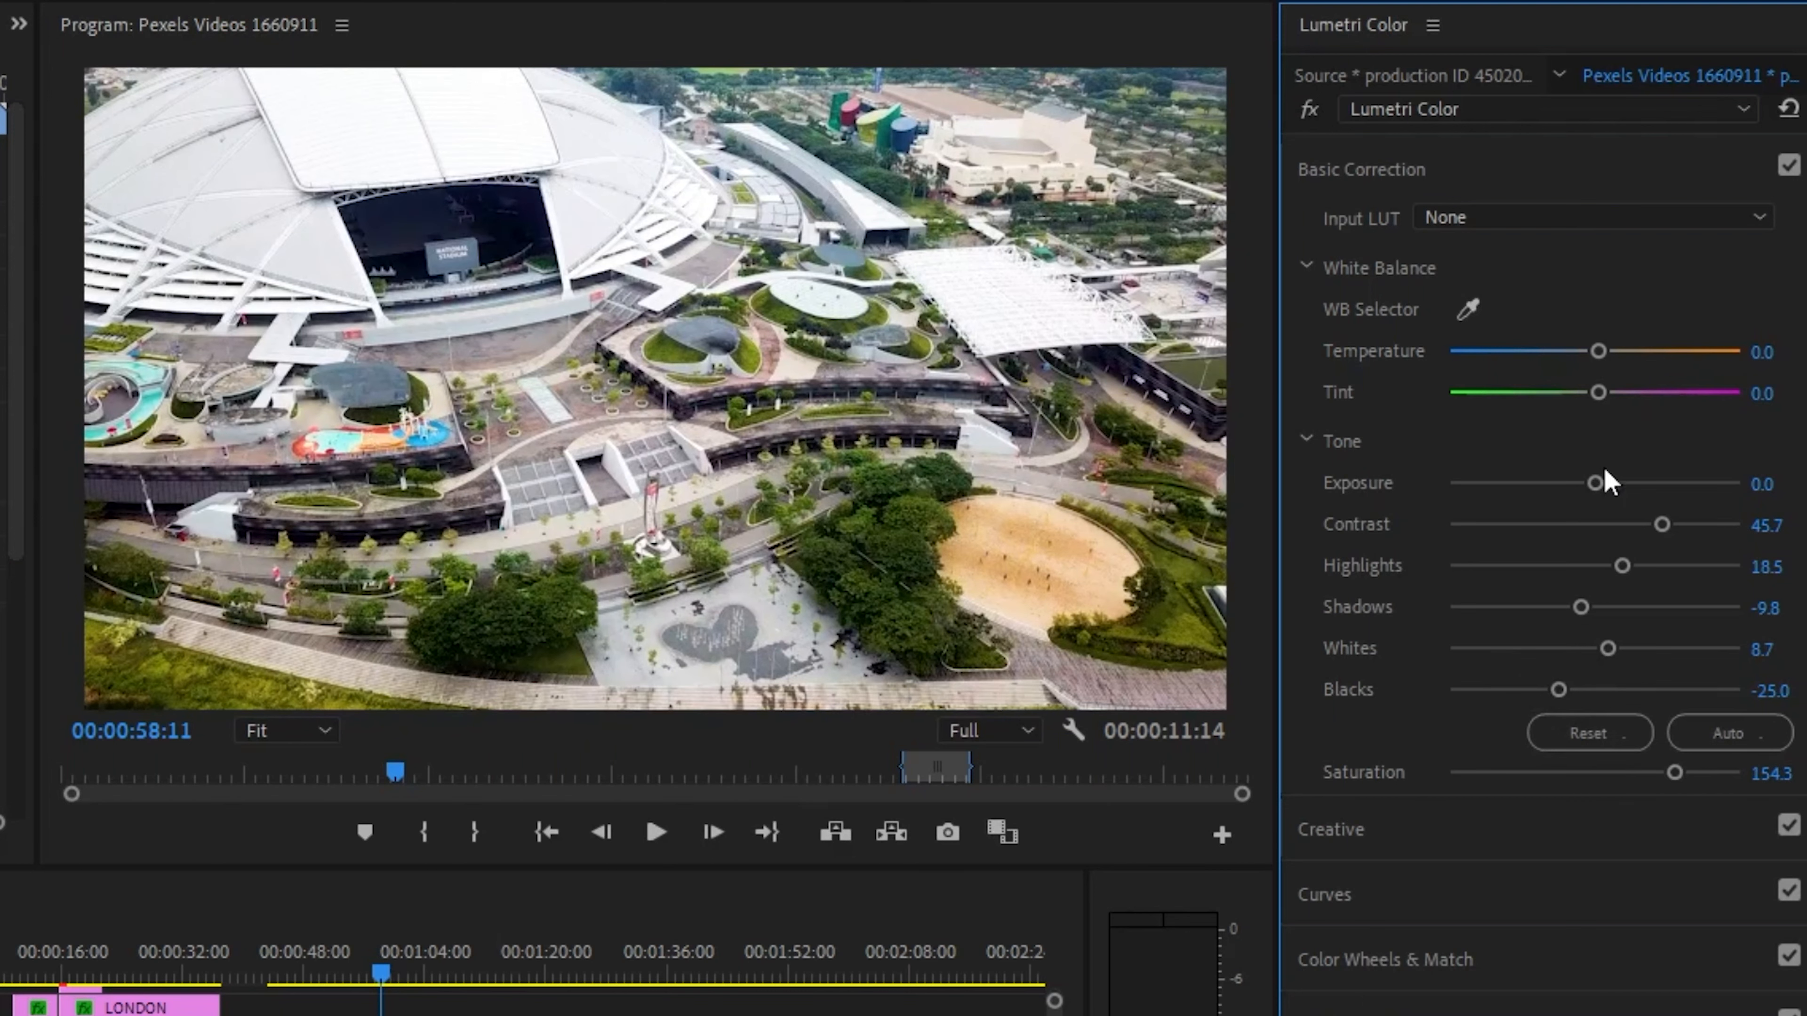
Step: Refine the stadium clip's contrast to 33.7, highlights to 8.7, shadows to -5.4 and whites to 7.6, and compare with Basic Correction disabled
mouse_move(1609, 482)
left_mouse_down()
mouse_move(1637, 484)
mouse_move(1594, 487)
left_mouse_up()
left_click(1788, 165)
left_click(1788, 165)
left_click(1788, 165)
left_click(1788, 165)
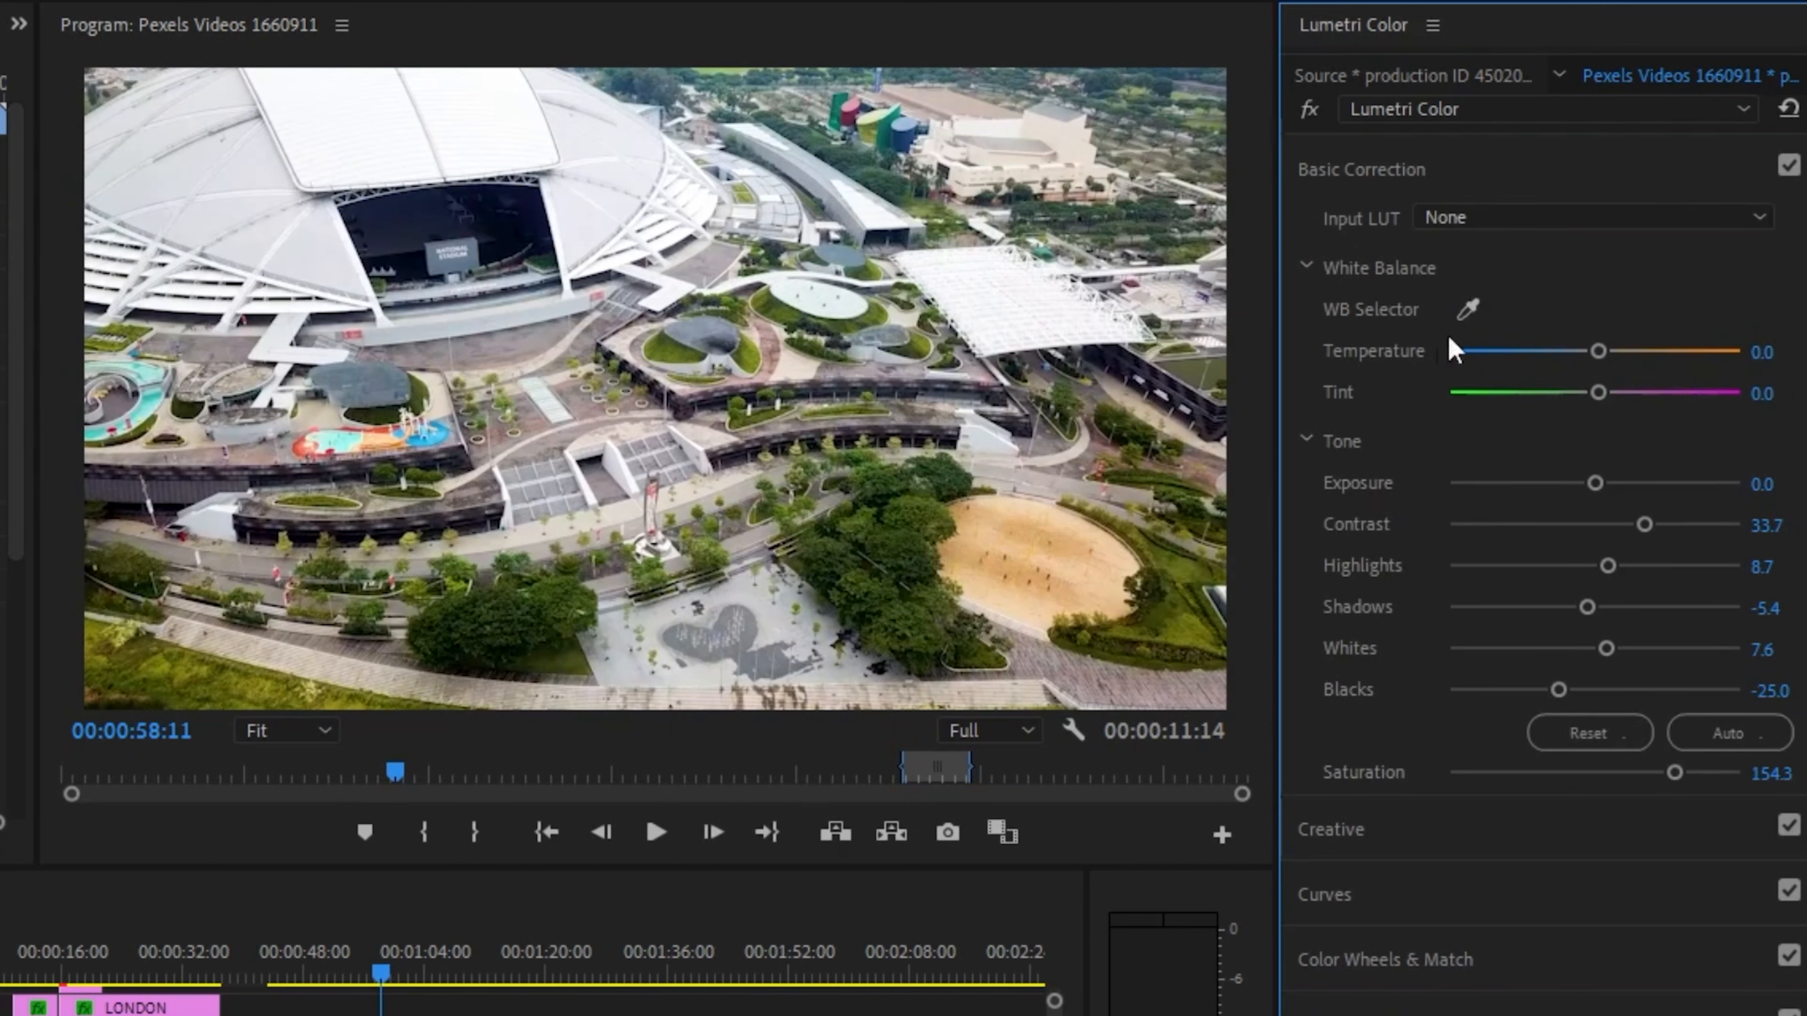
Step: White-balance the stadium clip by sampling neutral areas of the image, giving temperature 2.6 and tint -1.7
left_click(1466, 310)
left_click(442, 144)
left_click(1467, 309)
left_click(562, 481)
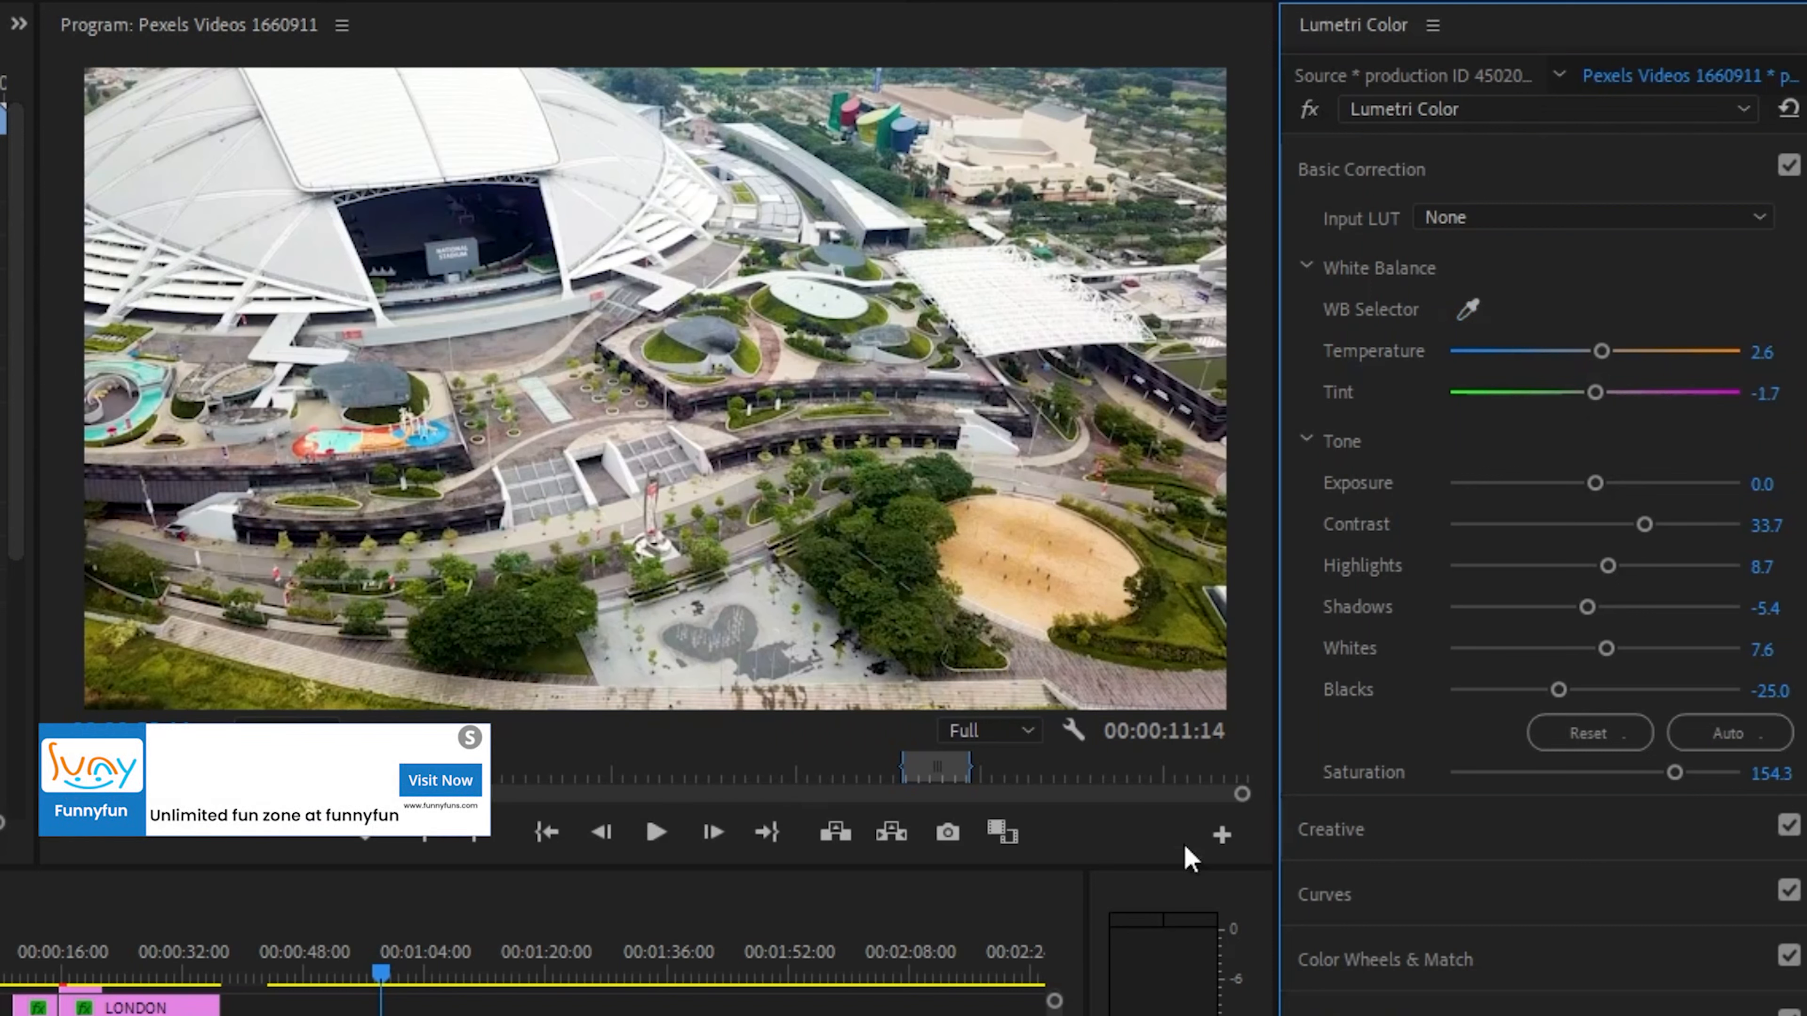
Step: Compare the stadium clip with Basic Correction disabled and enabled several times
left_click(1788, 166)
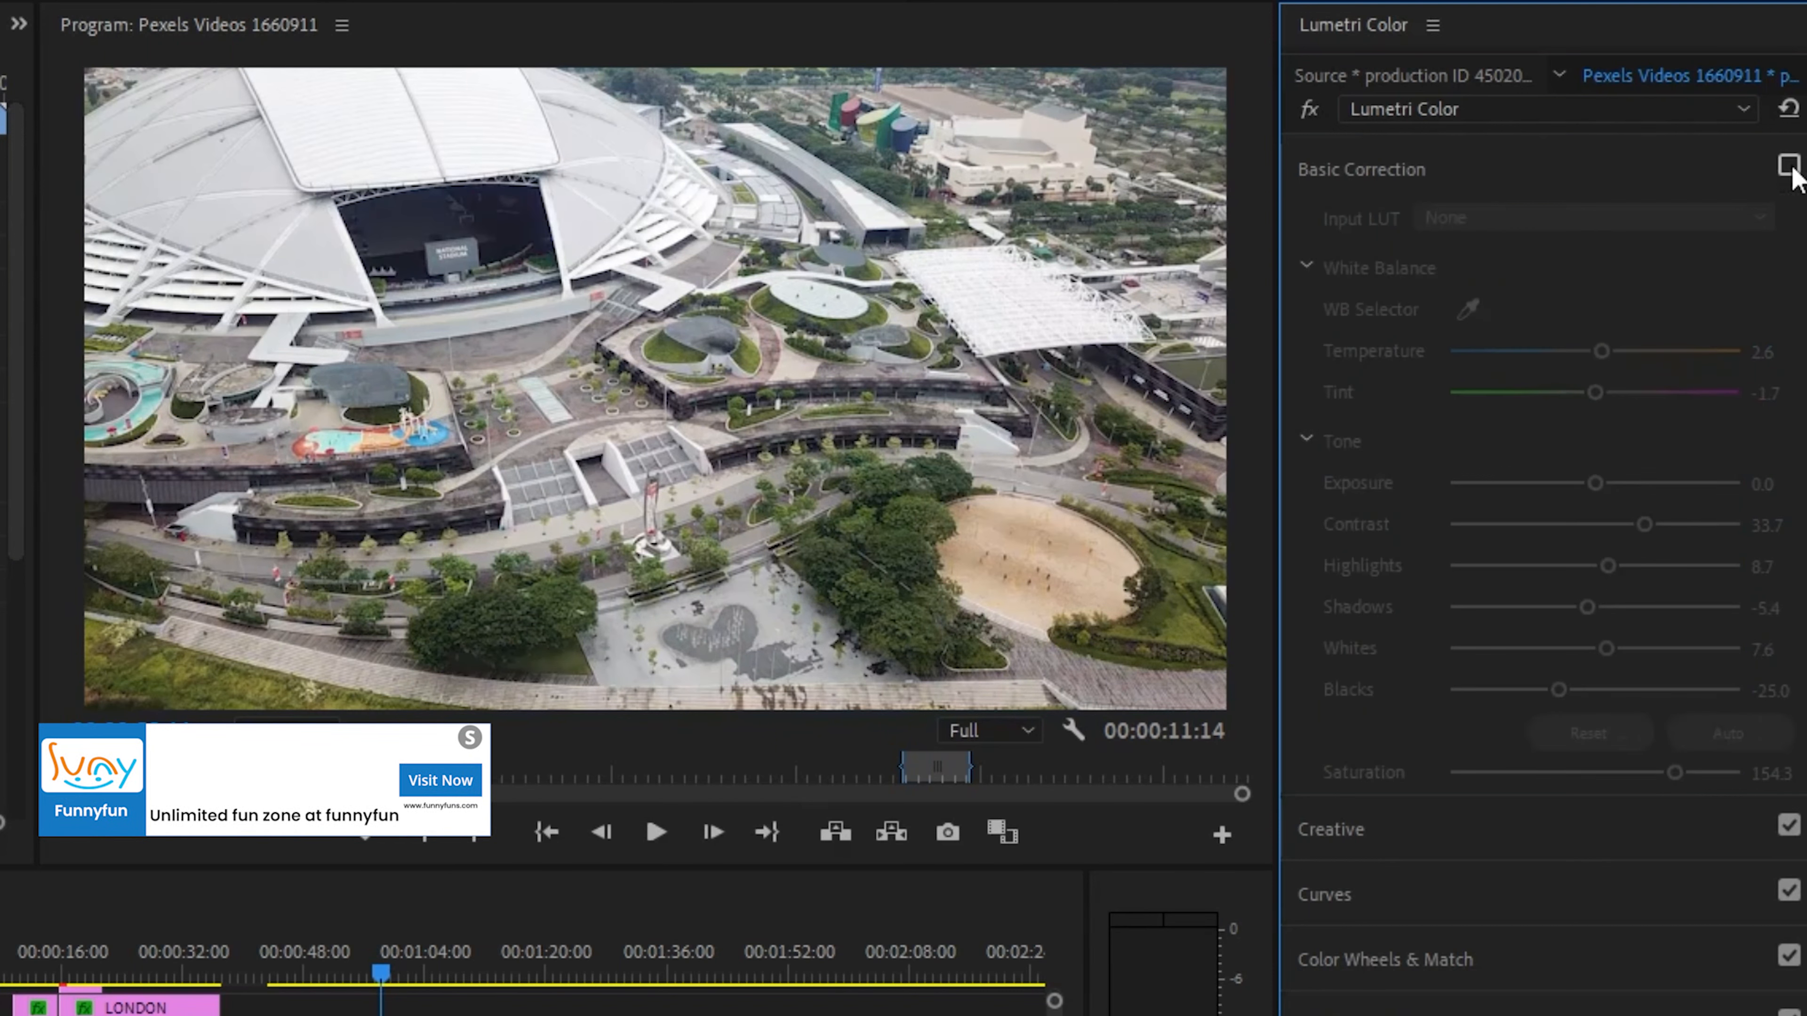
left_click(1788, 166)
left_click(1788, 167)
left_click(1788, 167)
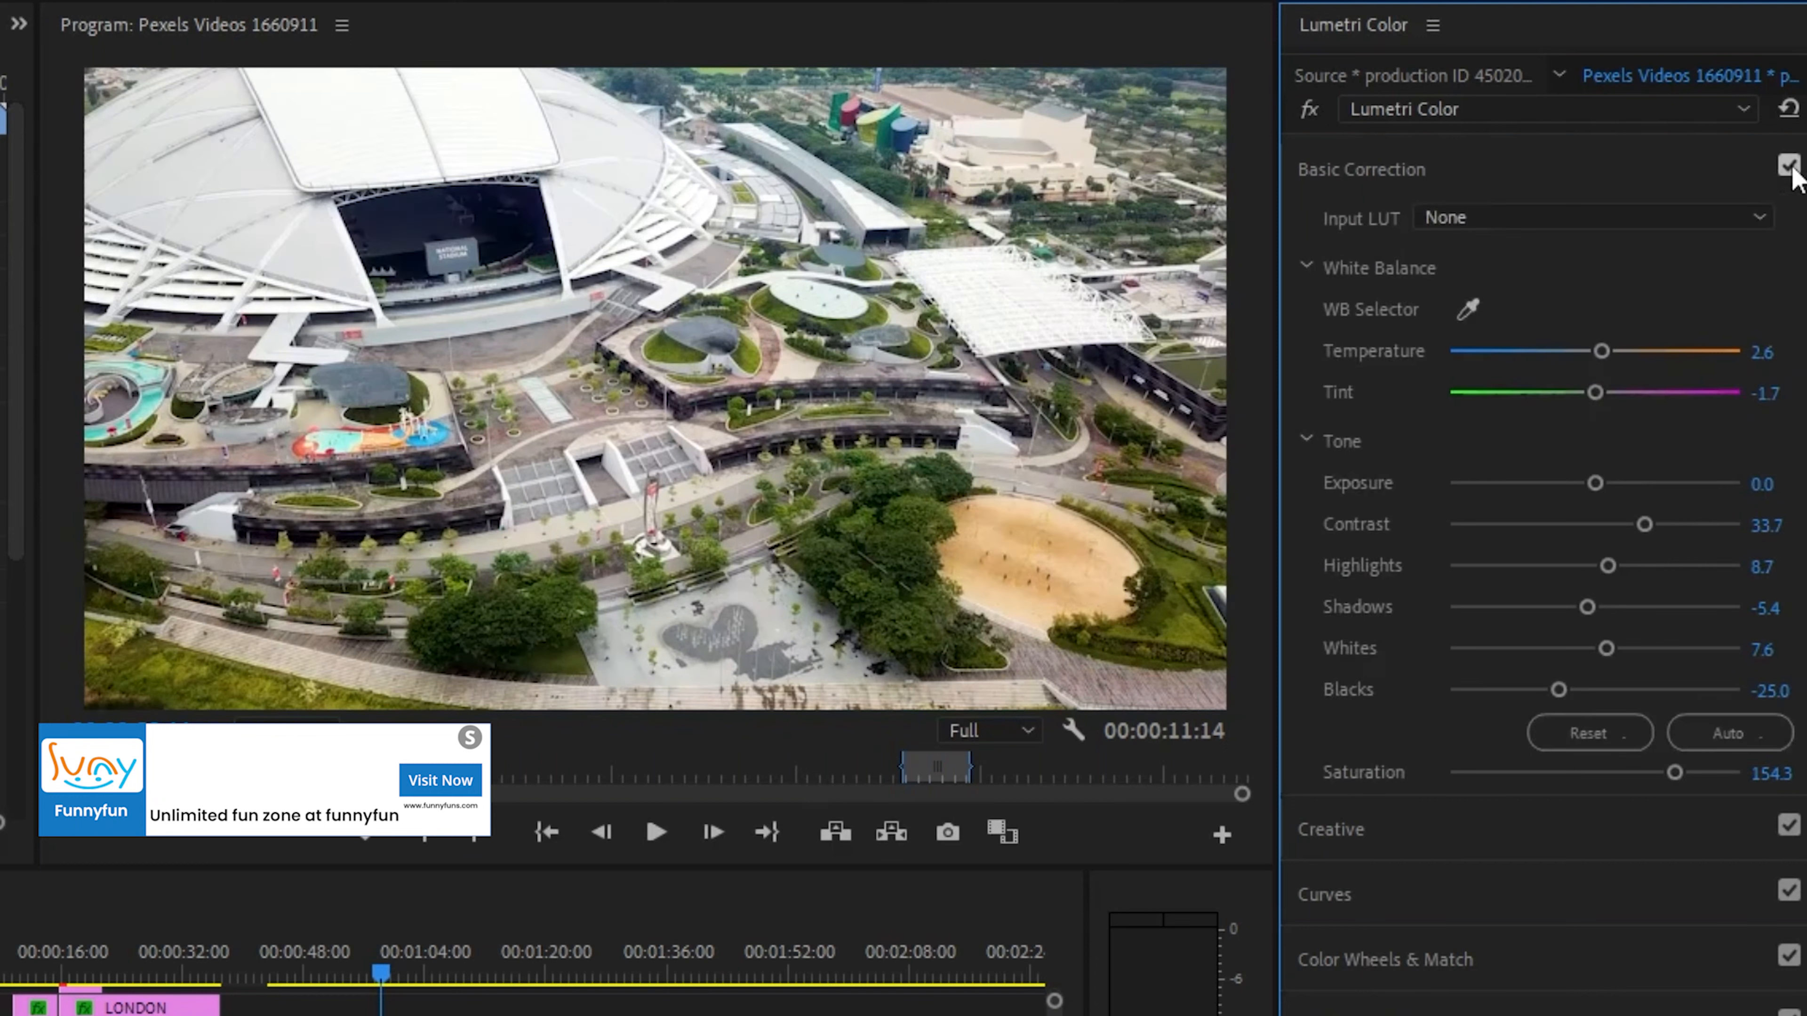
left_click(1788, 166)
left_click(1788, 166)
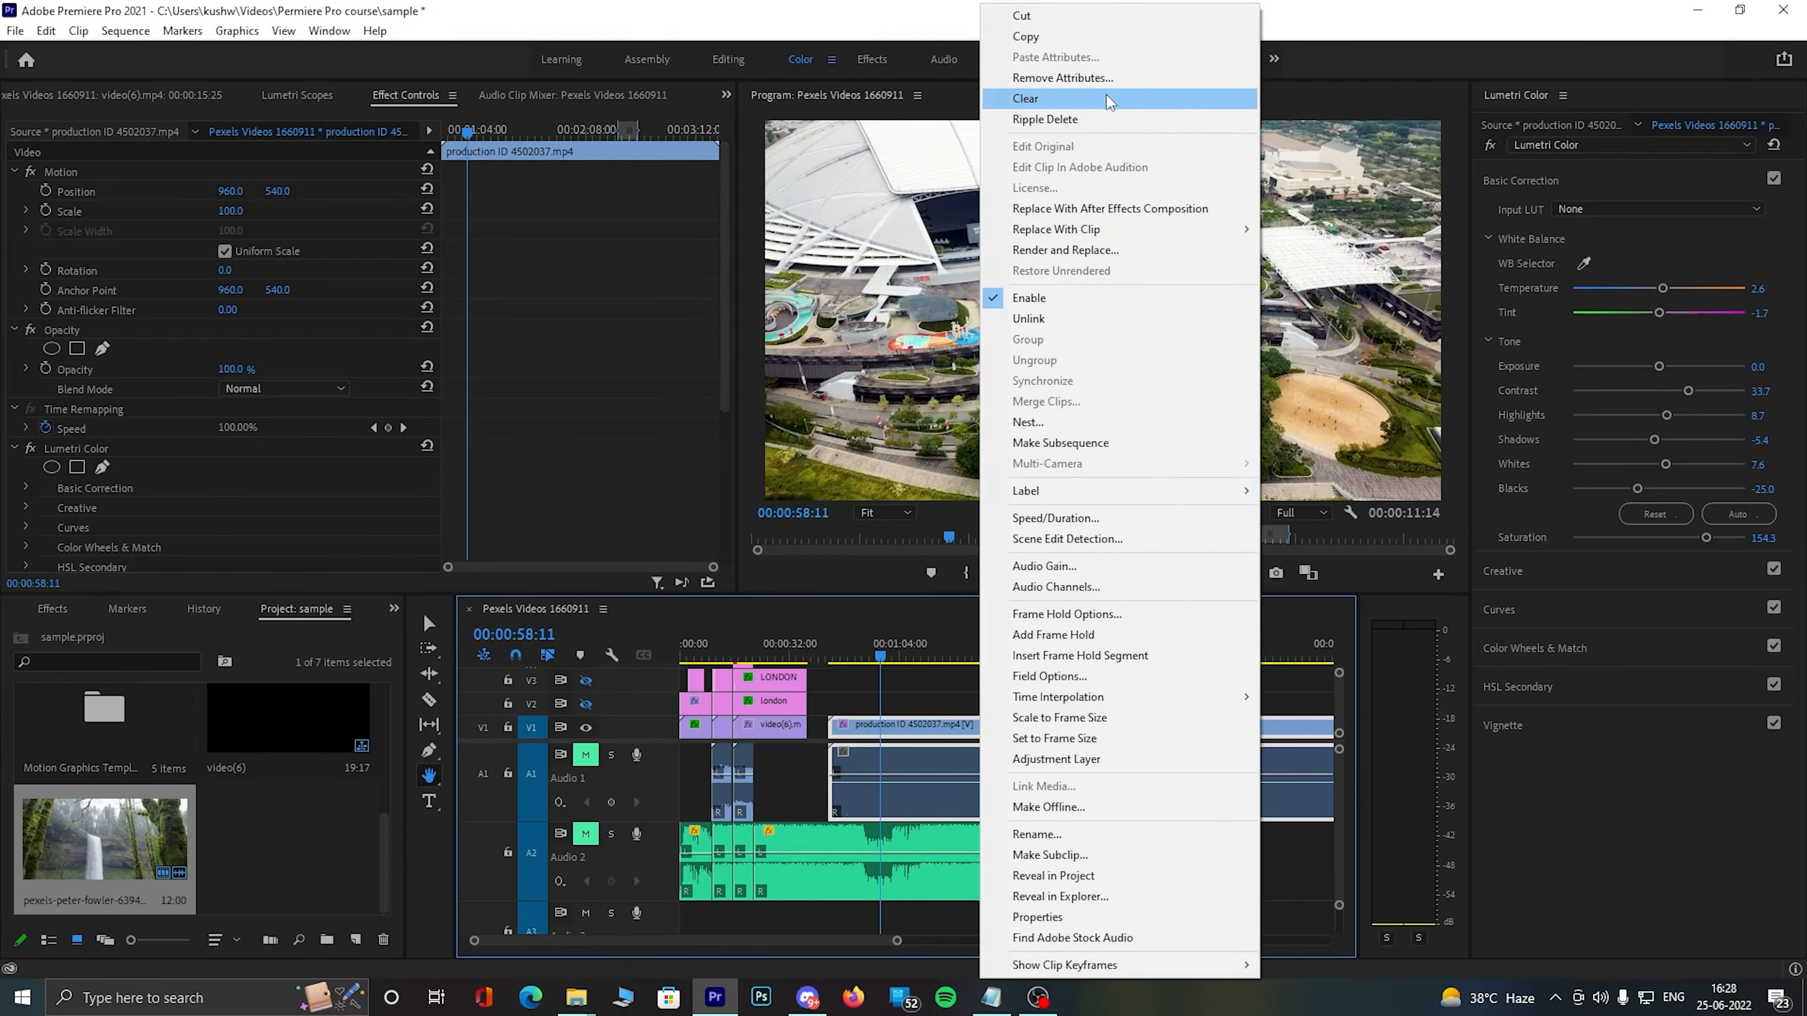
Step: Clear the stadium clip from the sequence and place the Pexels Videos 1660911 file from the Downloads folder onto track V2
left_click(1107, 101)
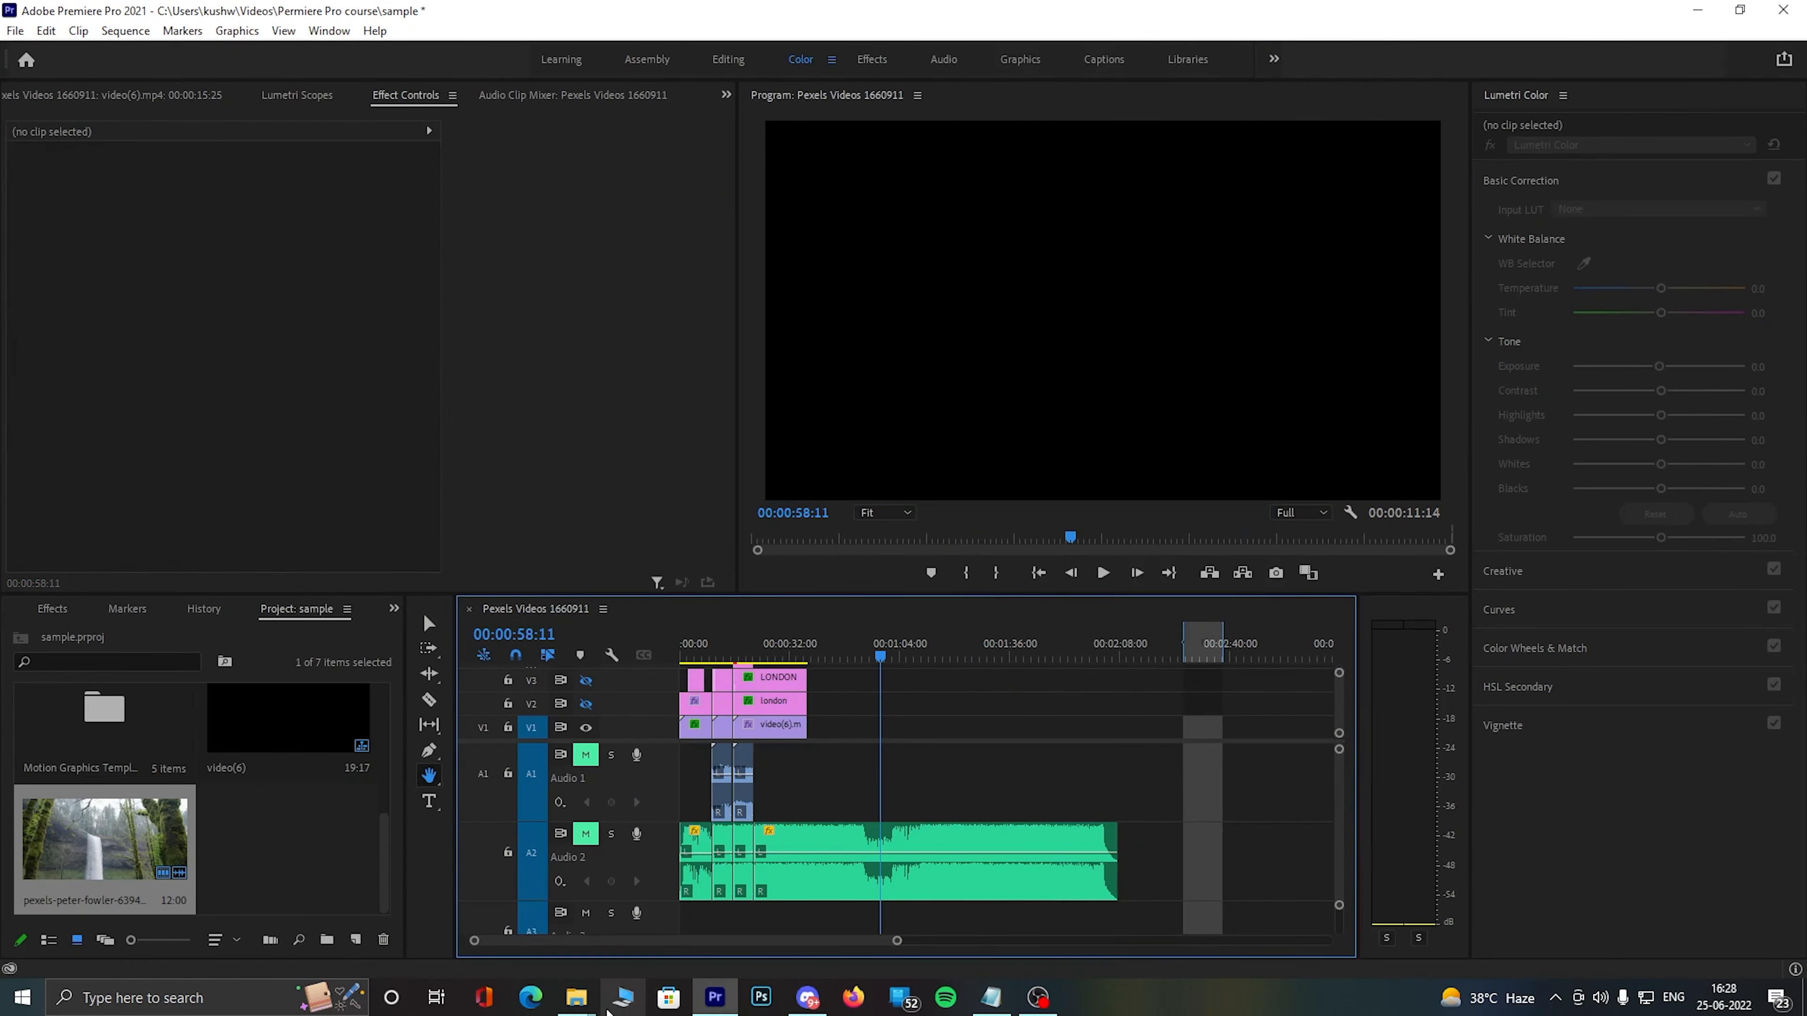
mouse_move(576, 997)
left_click(710, 907)
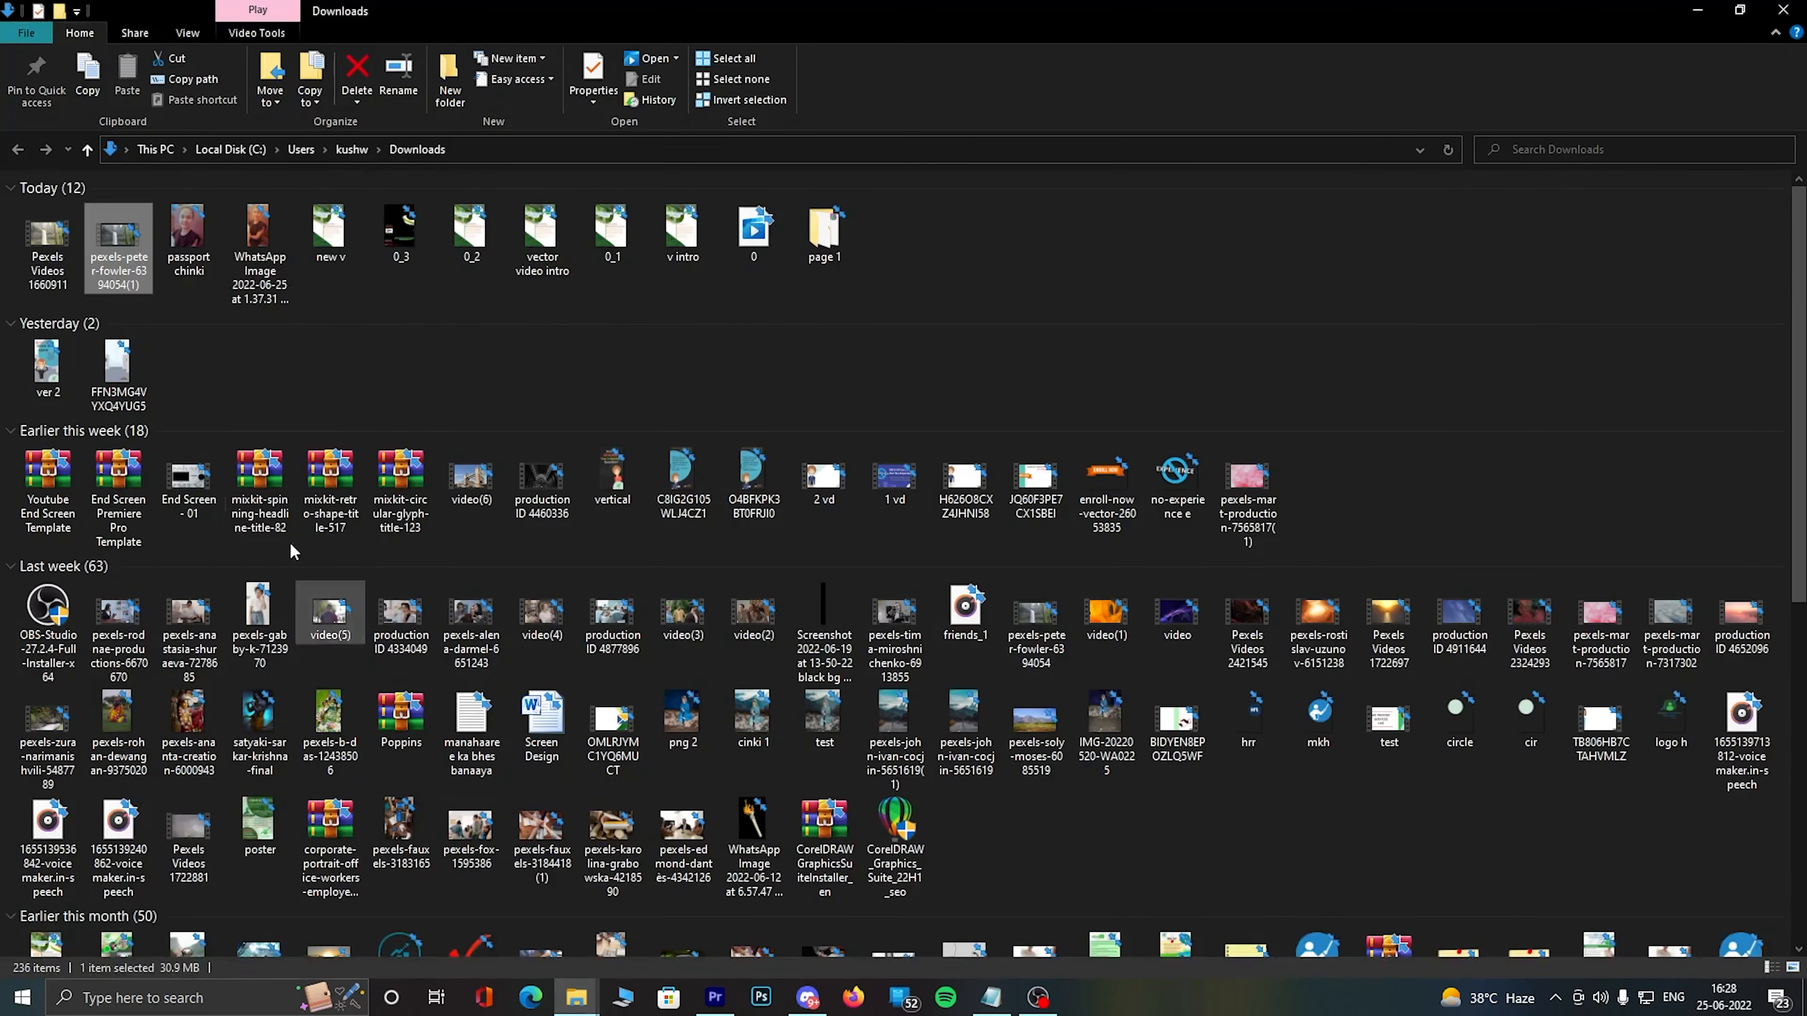
left_click_drag(47, 242, 850, 726)
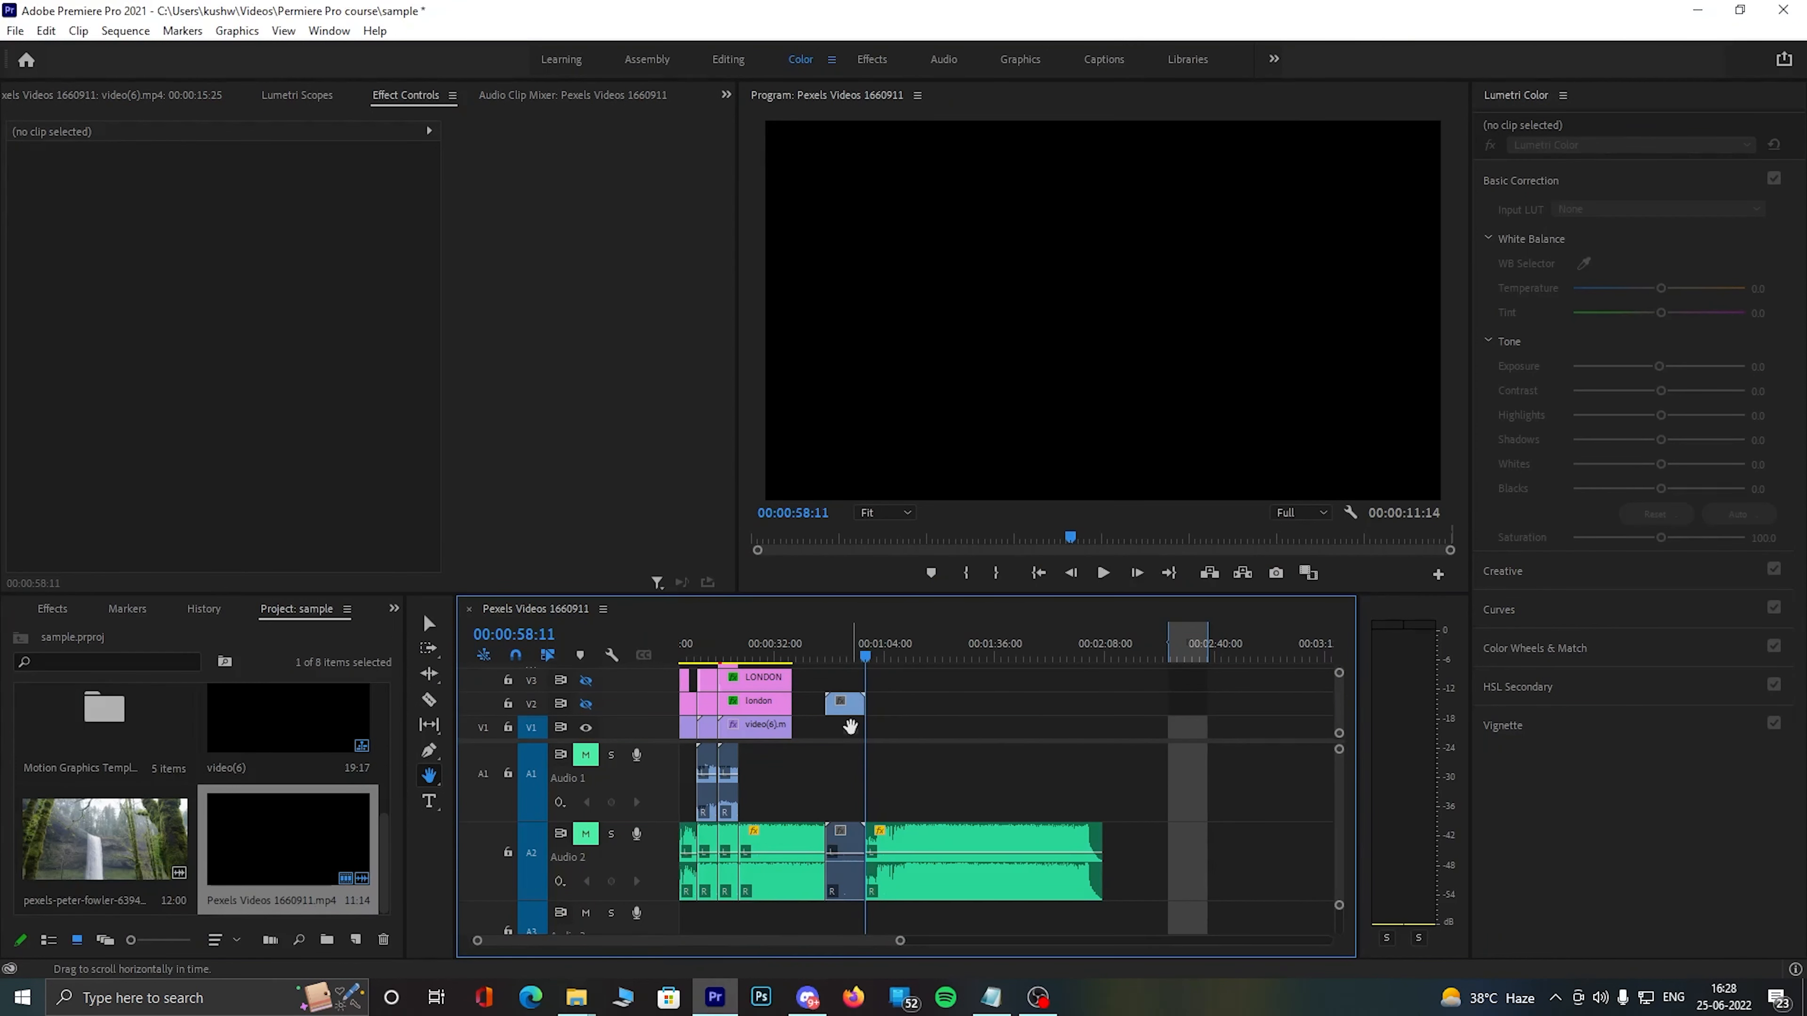
Step: Turn on track V2's output and move the playhead to 00:00:49:17 in the waterfall clip
left_click_drag(845, 661, 844, 661)
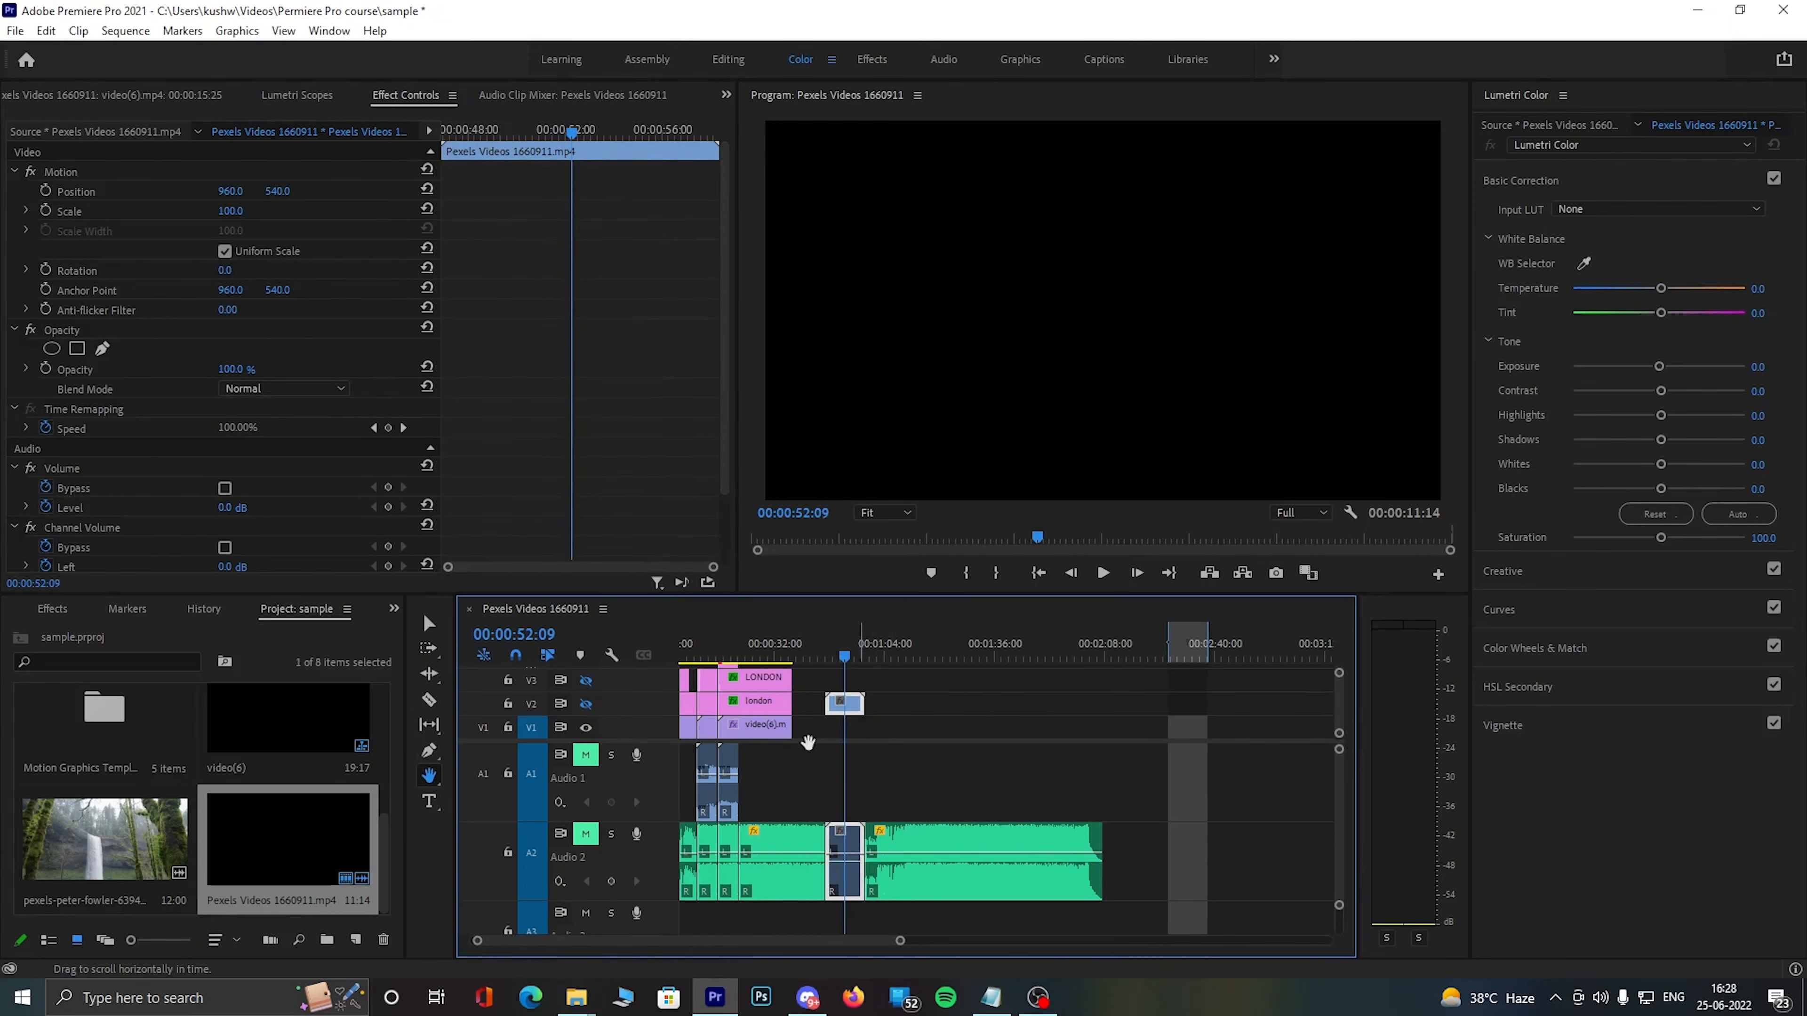
left_click(586, 703)
left_click_drag(900, 941, 747, 941)
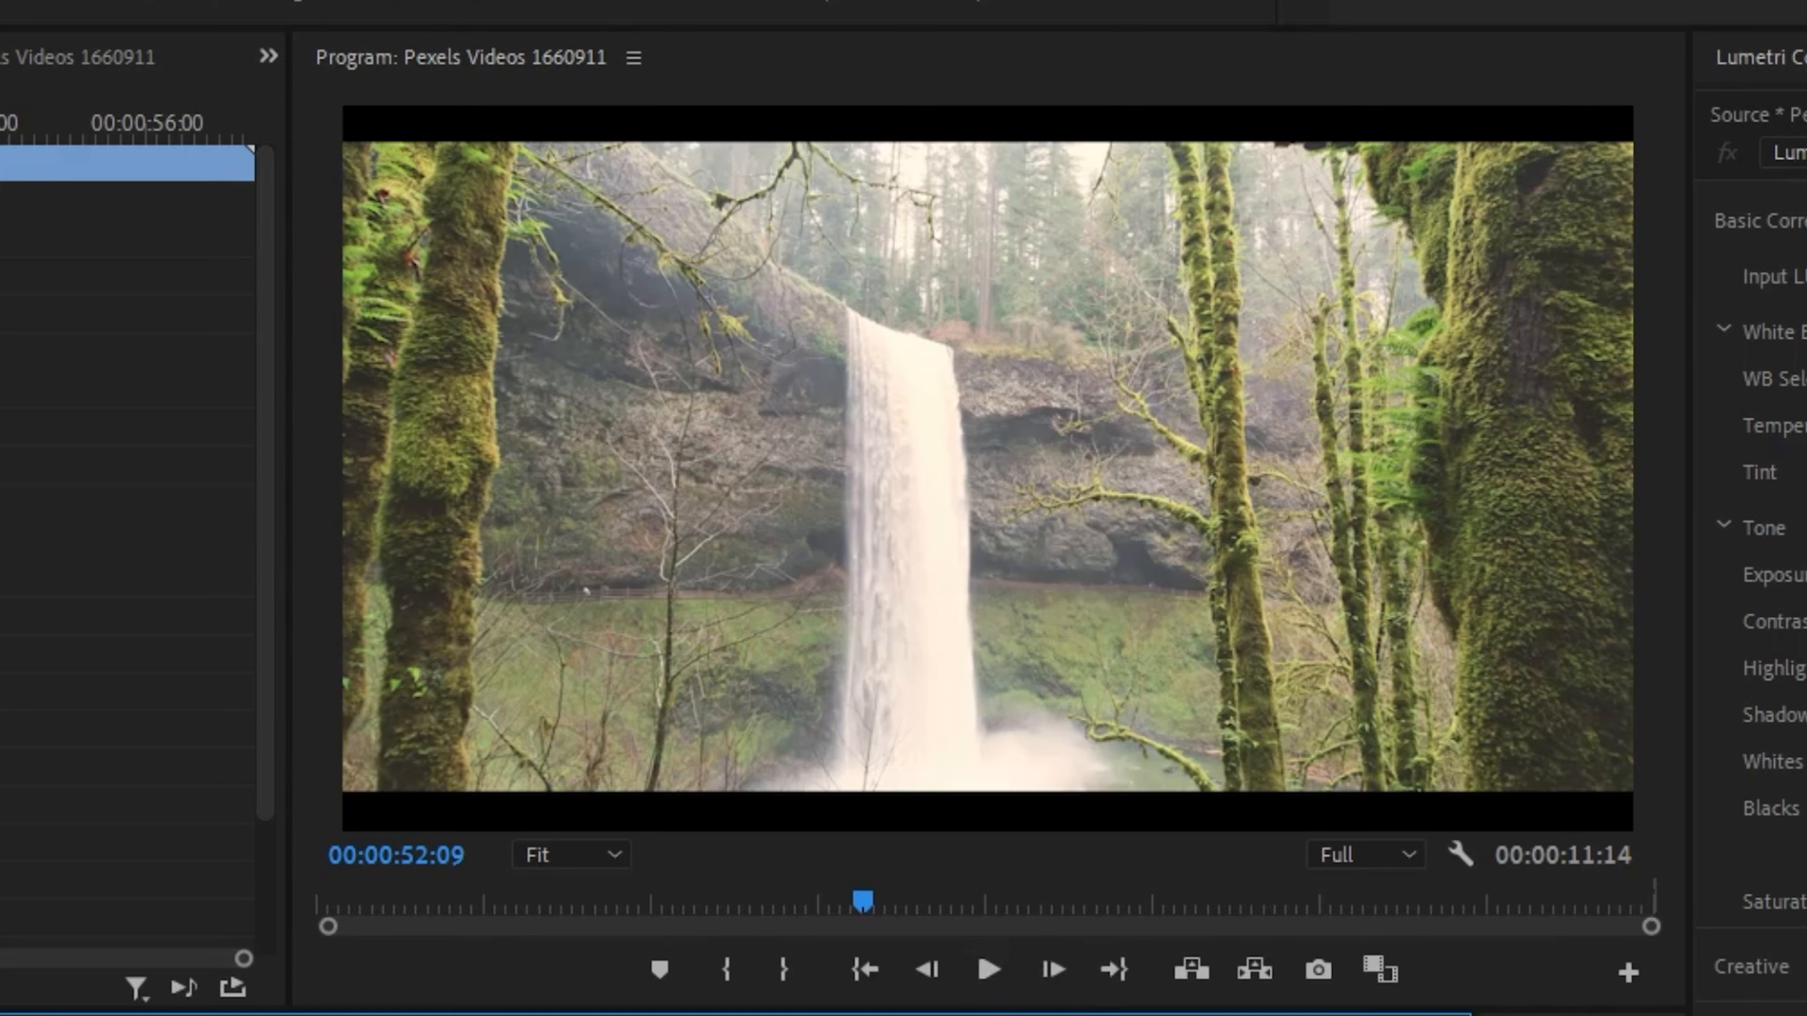
mouse_move(863, 902)
left_mouse_down()
mouse_move(799, 901)
mouse_move(834, 901)
left_mouse_up()
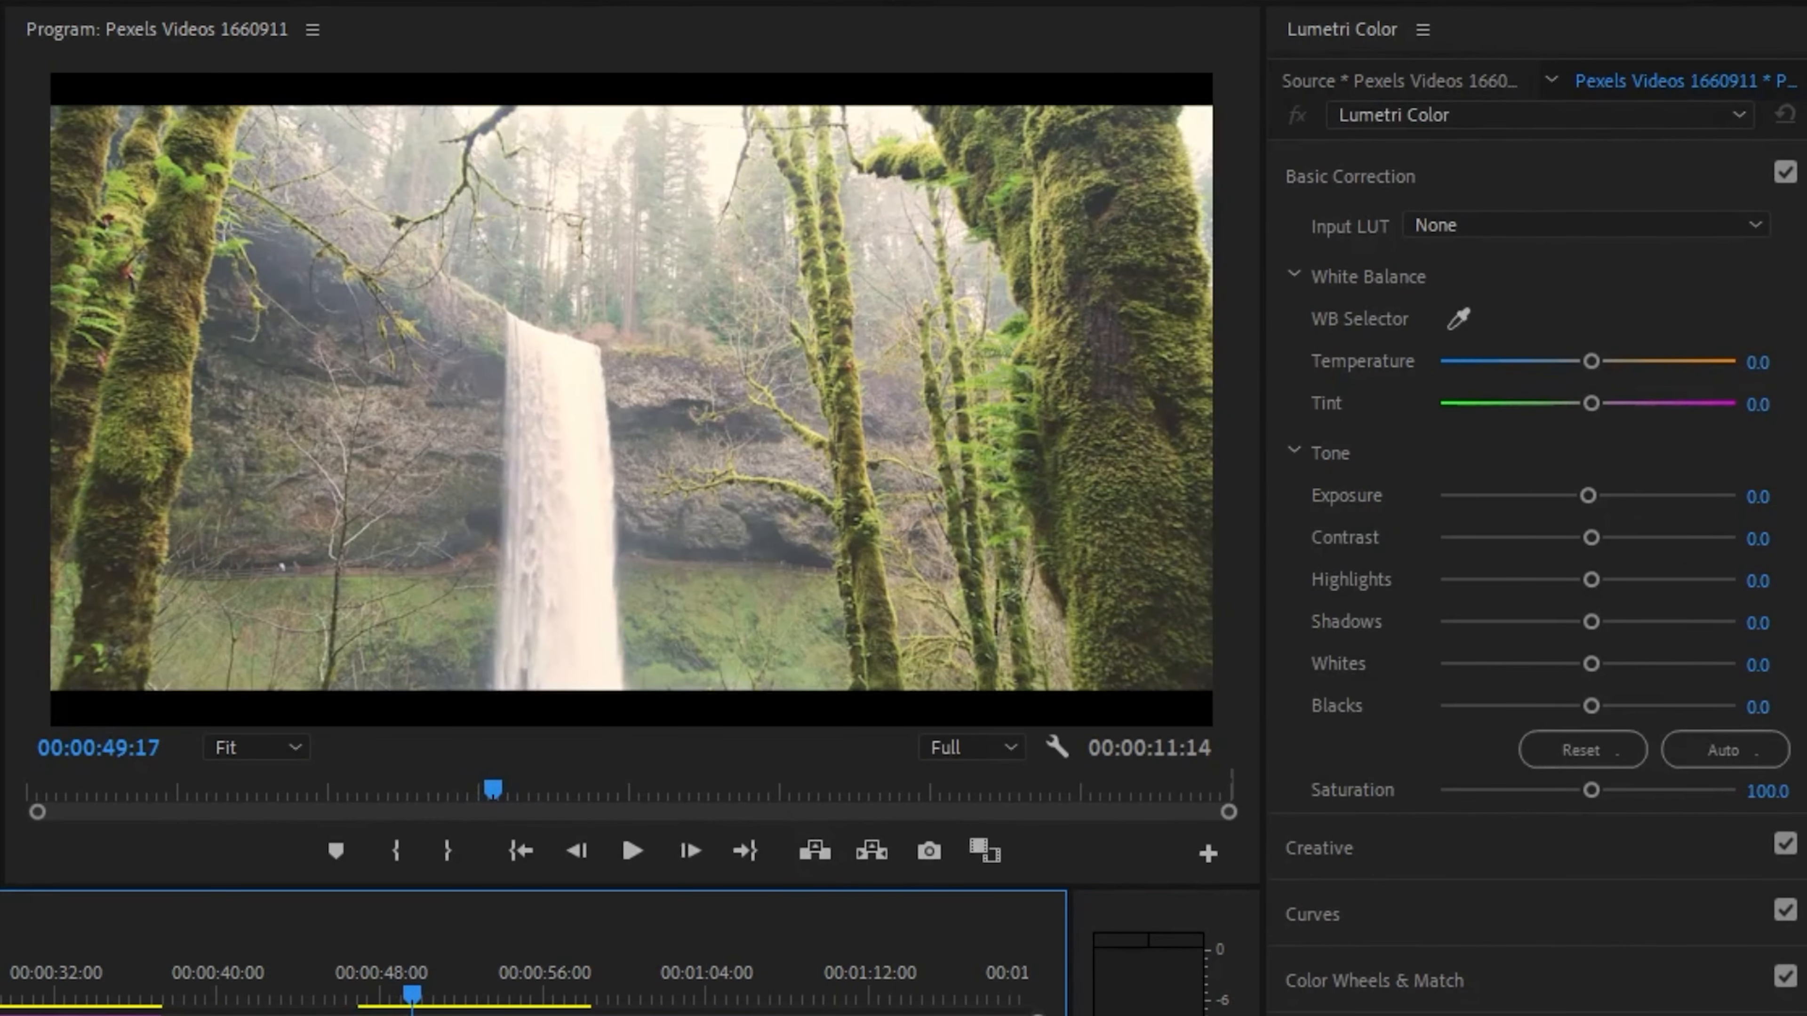
Step: White-balance the waterfall clip by sampling the falling water, giving temperature -22.0 and tint 0.1
mouse_move(1591, 361)
left_mouse_down()
mouse_move(1573, 362)
mouse_move(1605, 355)
mouse_move(1584, 363)
left_mouse_up()
left_click(1458, 319)
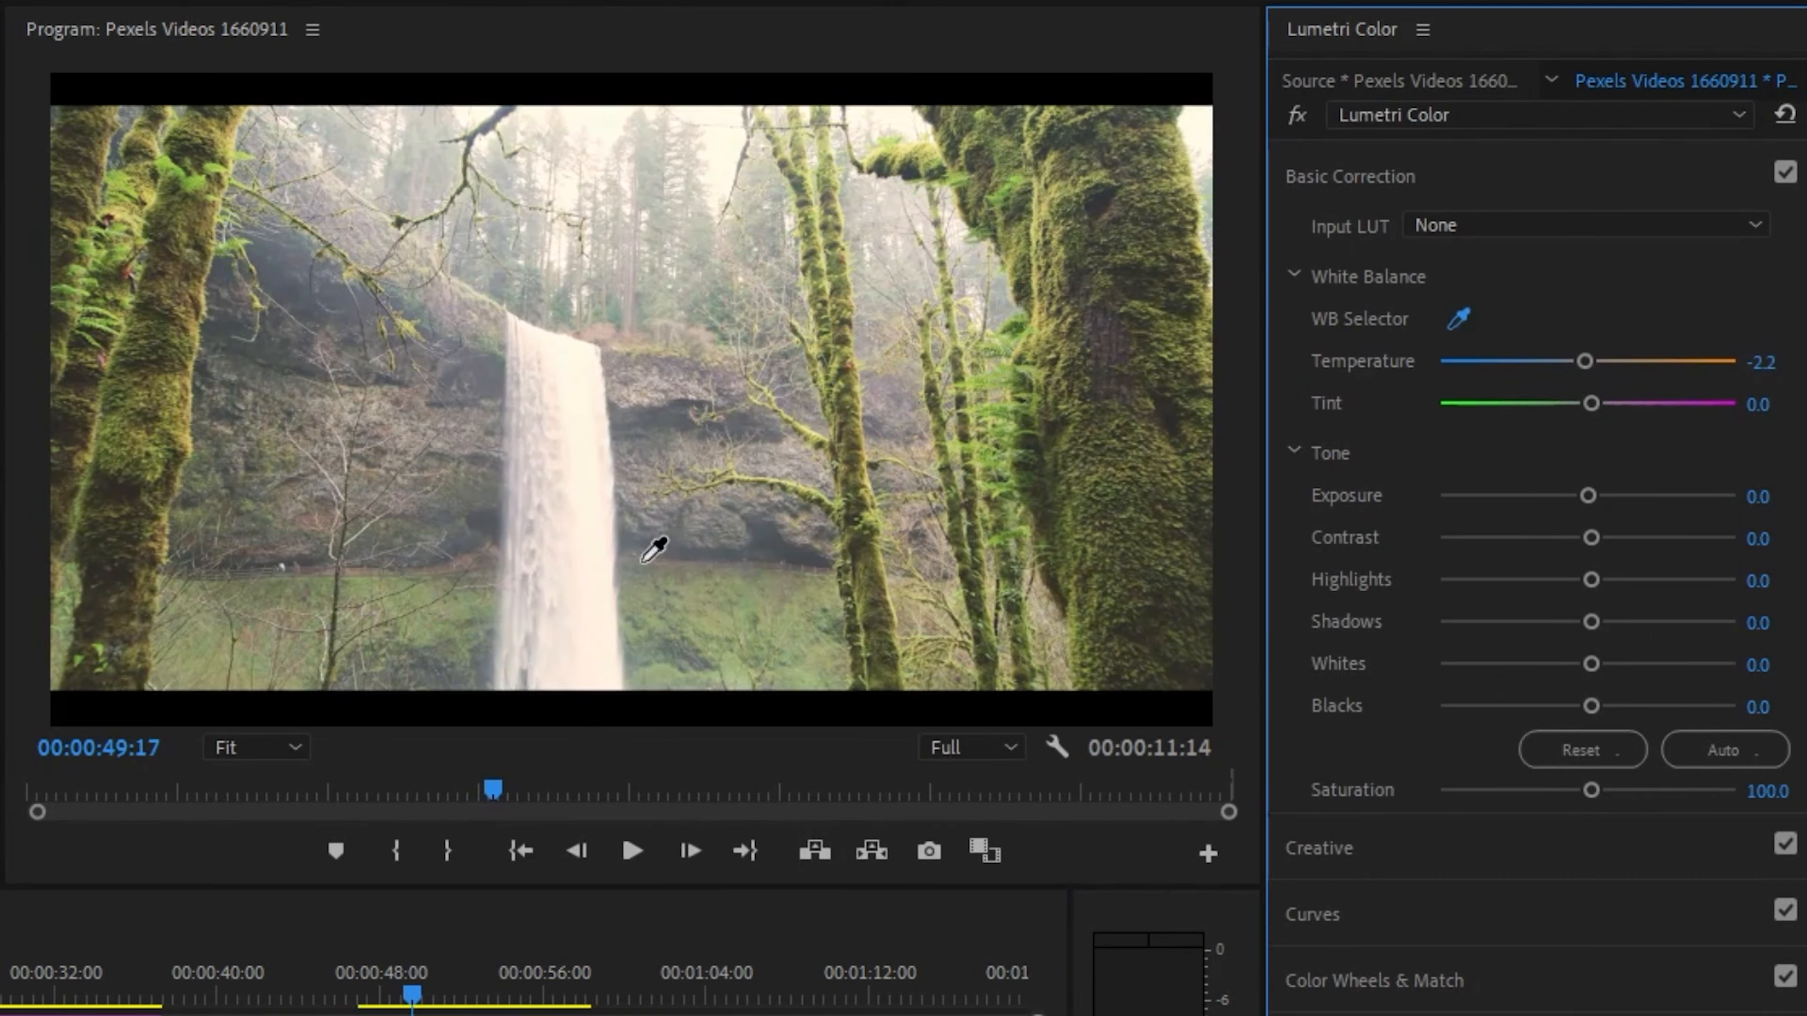
left_click(569, 525)
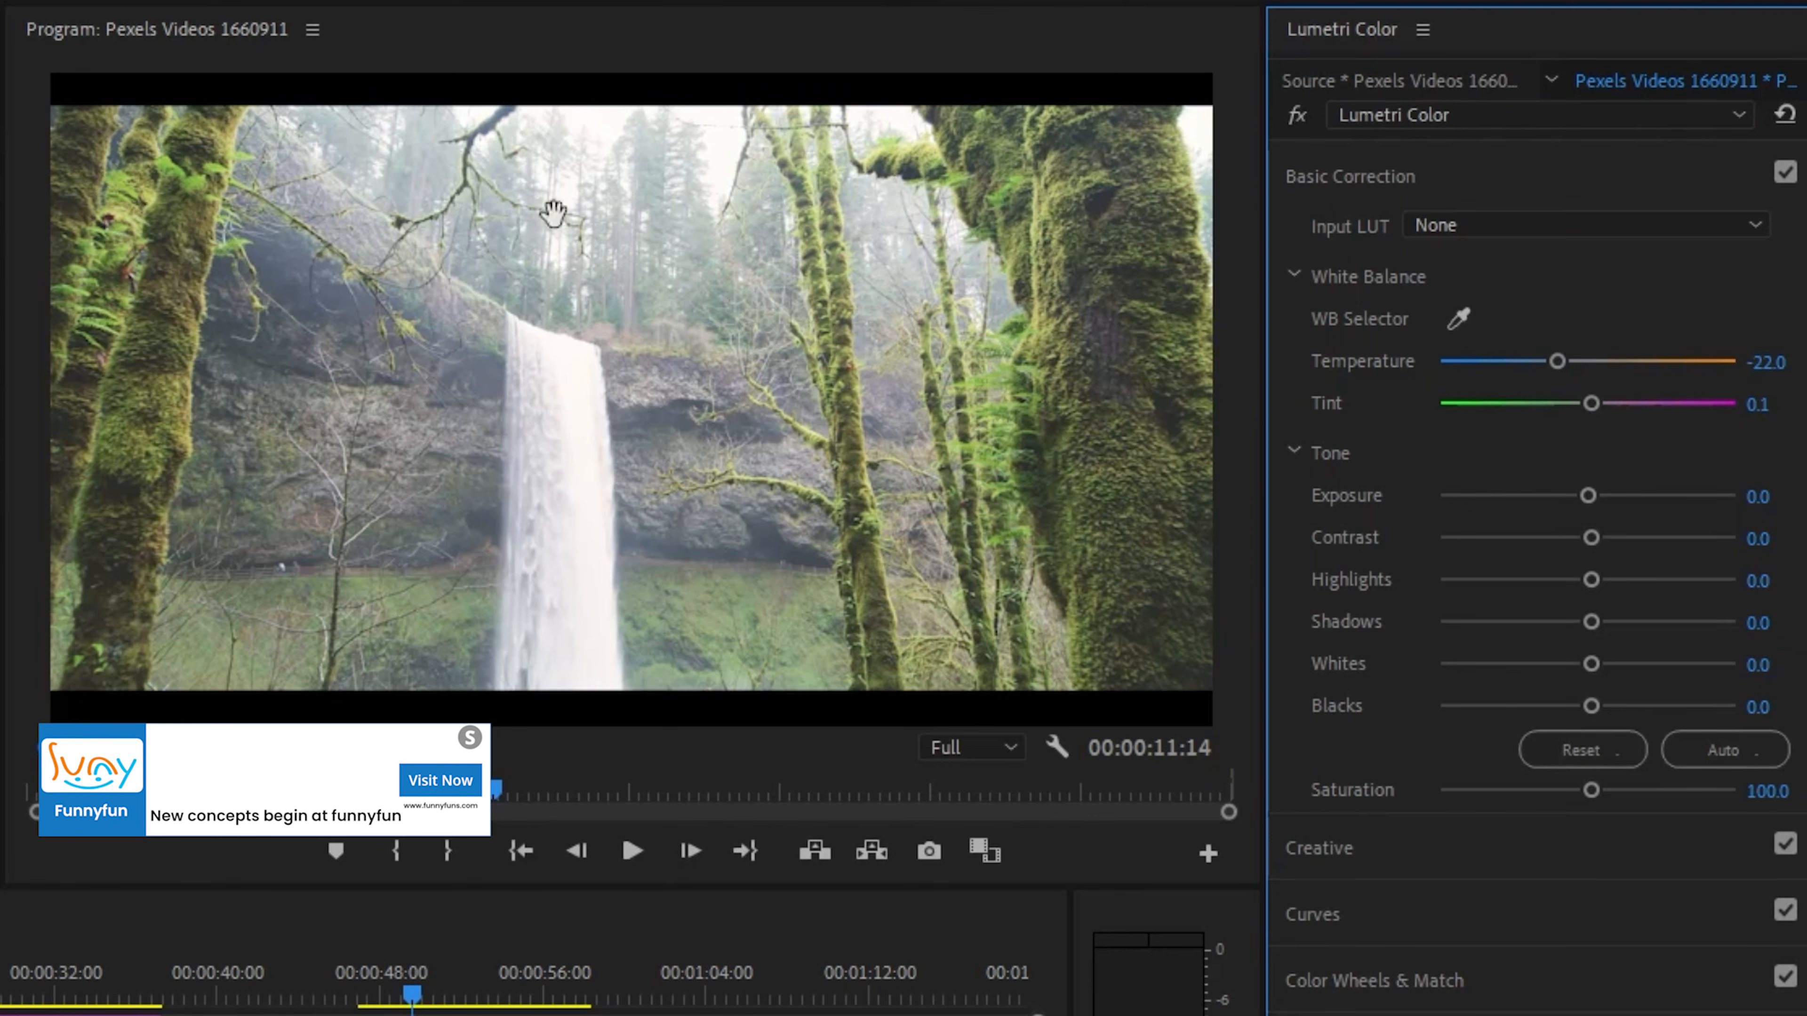
Step: Set the waterfall clip's exposure to -0.2, contrast 17.4, highlights -32.6, shadows -27.2, whites 3.3, blacks -21.7 and temperature -30.4
left_click_drag(1598, 580, 1539, 599)
mouse_move(1587, 540)
left_mouse_down()
mouse_move(1451, 537)
mouse_move(1614, 537)
mouse_move(1587, 498)
mouse_move(1572, 517)
left_mouse_up()
mouse_move(1591, 707)
left_mouse_down()
mouse_move(1464, 710)
mouse_move(1555, 709)
left_mouse_up()
left_click_drag(1591, 663, 1547, 637)
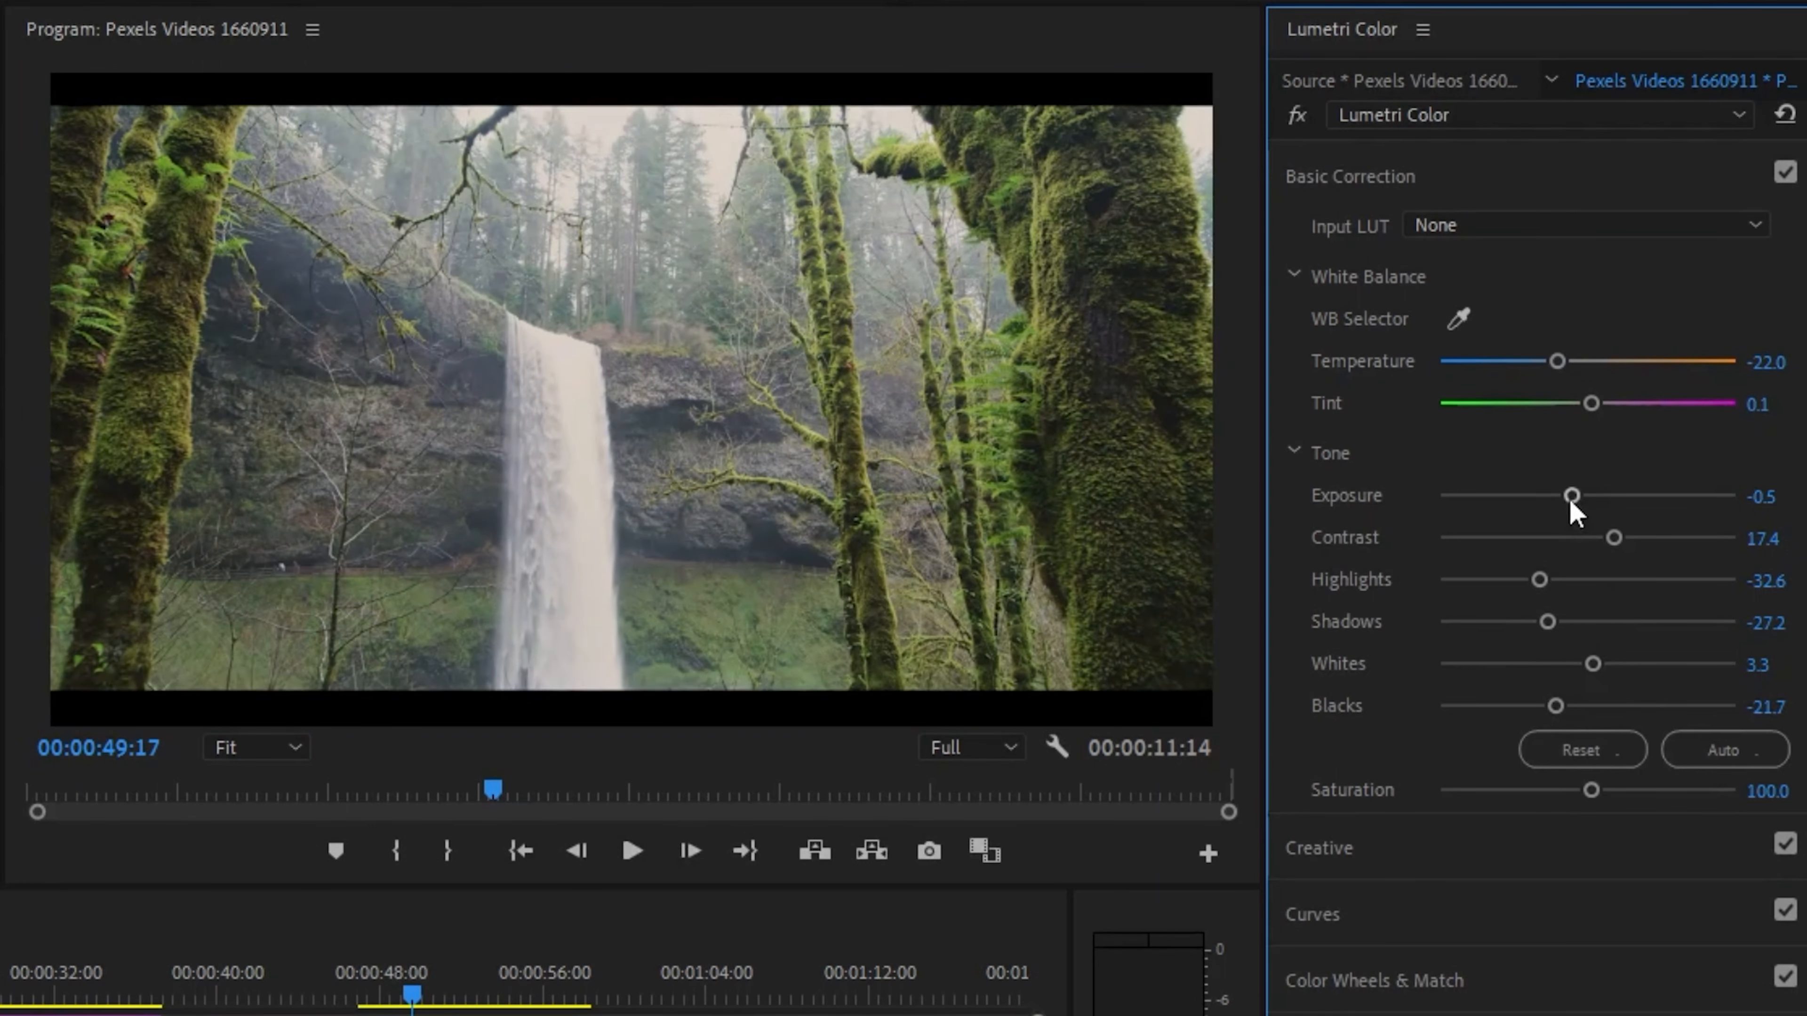
left_click_drag(1570, 498, 1579, 494)
mouse_move(1554, 364)
left_mouse_down()
mouse_move(1516, 366)
mouse_move(1565, 363)
mouse_move(1542, 361)
left_mouse_up()
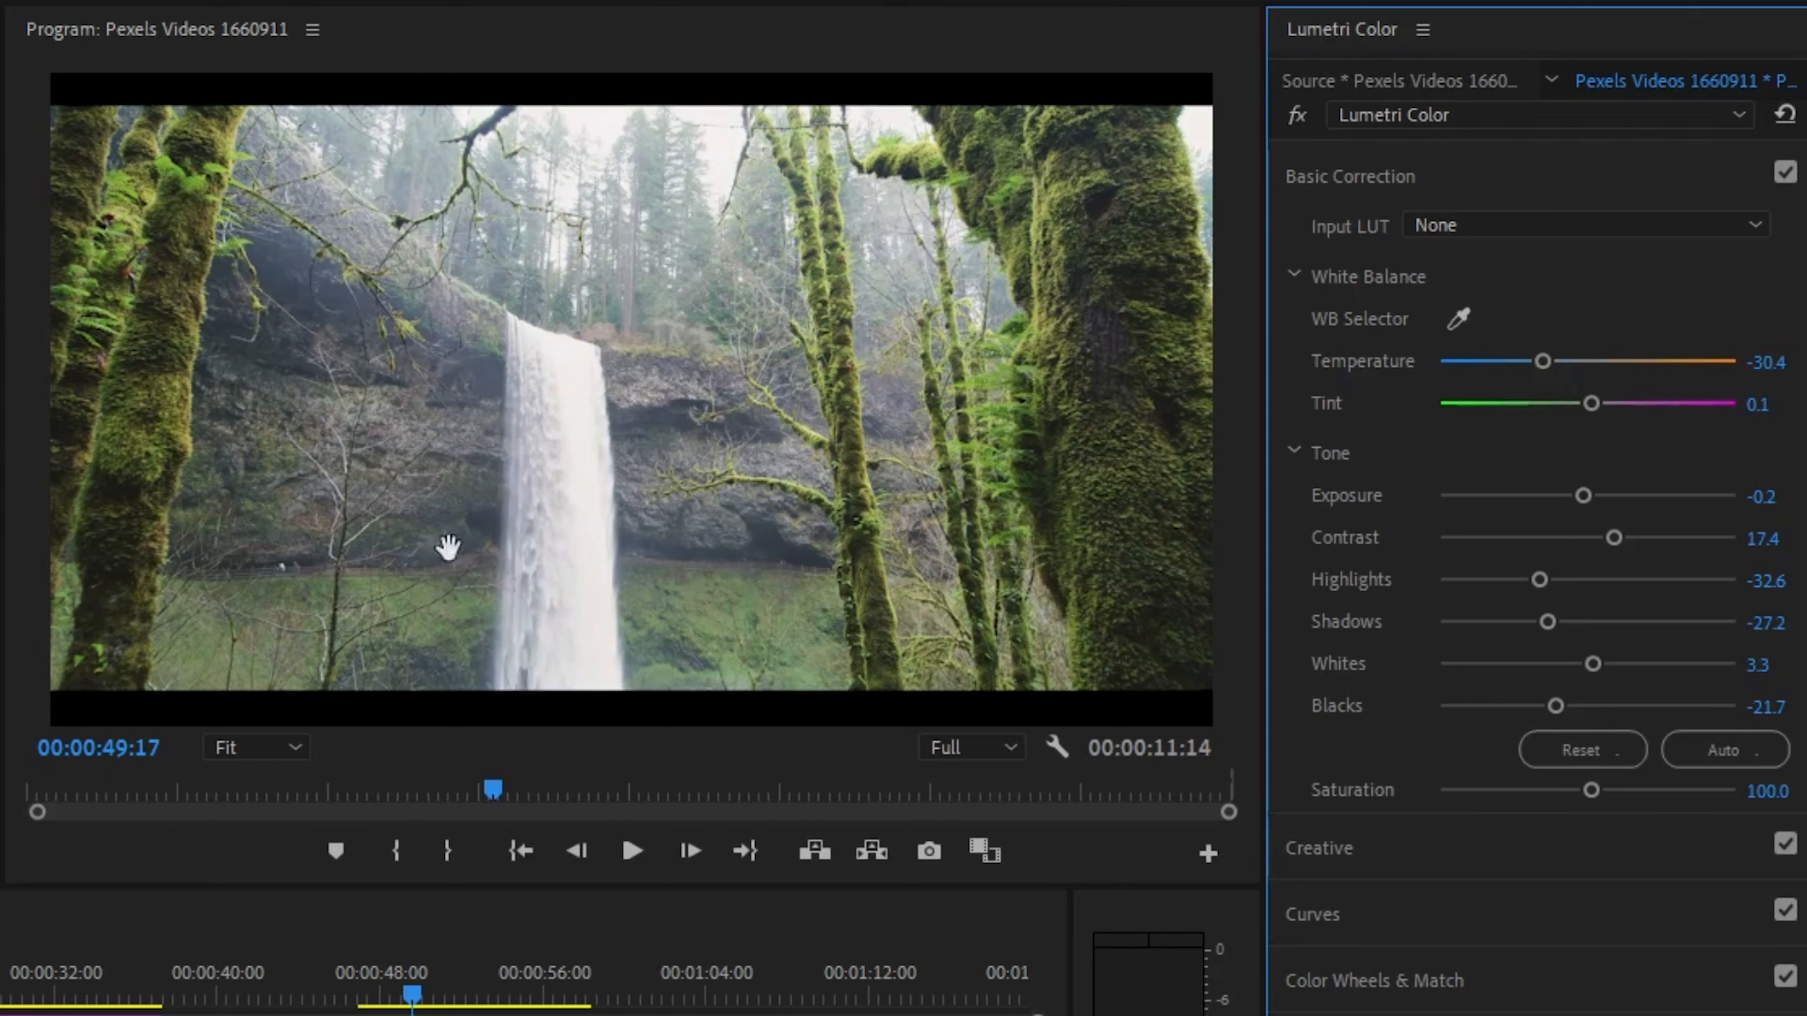
Step: Set the waterfall clip's saturation to 113.0 and whites to -15.2, and compare with Basic Correction disabled
mouse_move(1590, 790)
left_mouse_down()
mouse_move(1666, 791)
mouse_move(1606, 790)
left_mouse_up()
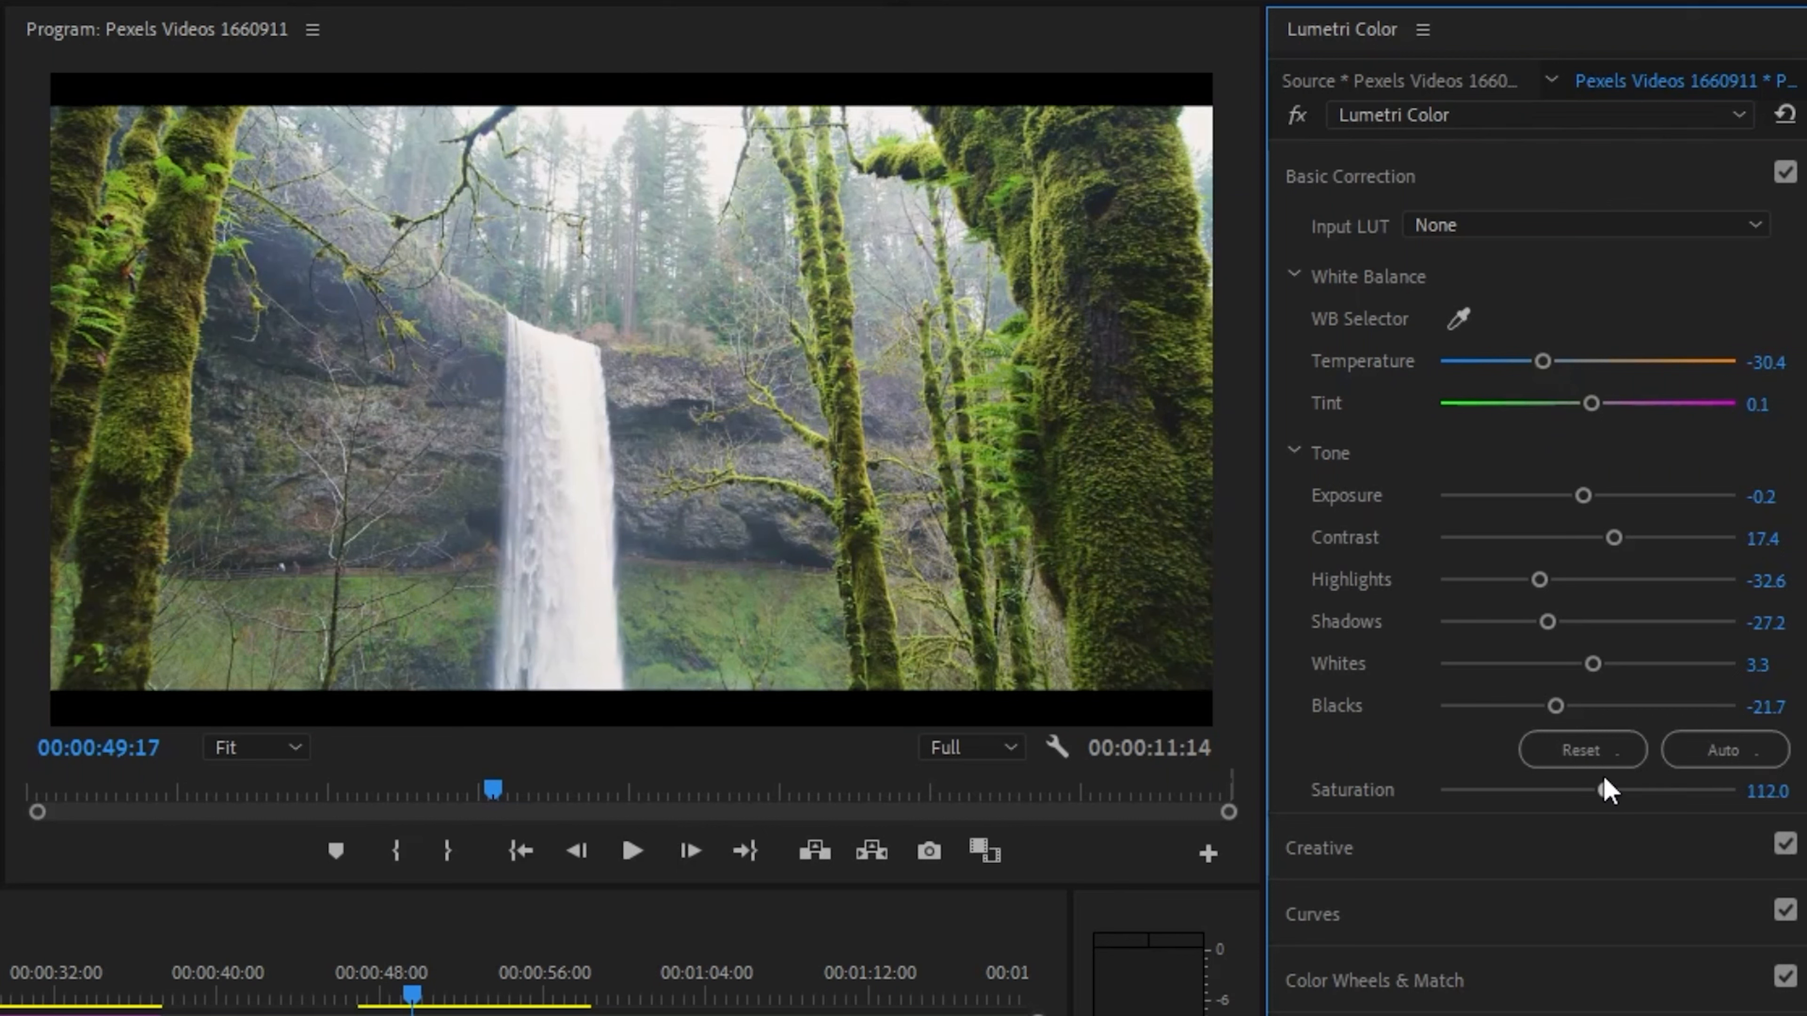
left_click_drag(1593, 663, 1564, 663)
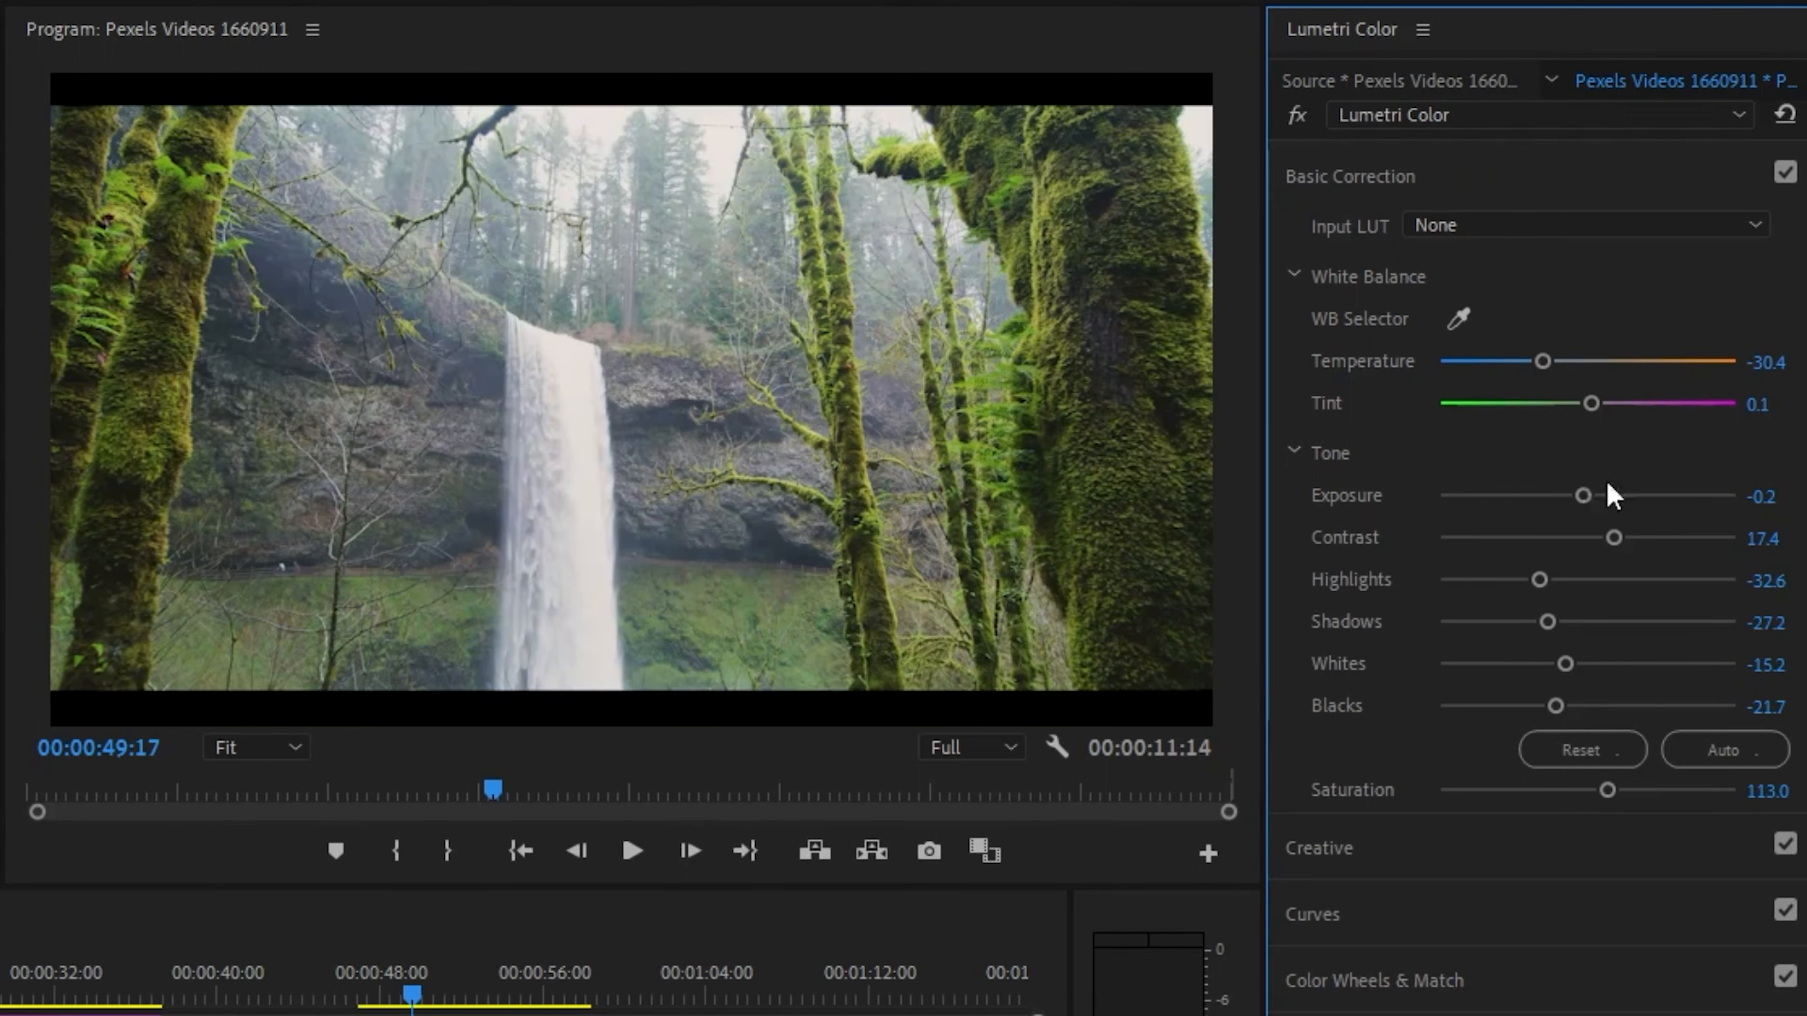
left_click(1784, 172)
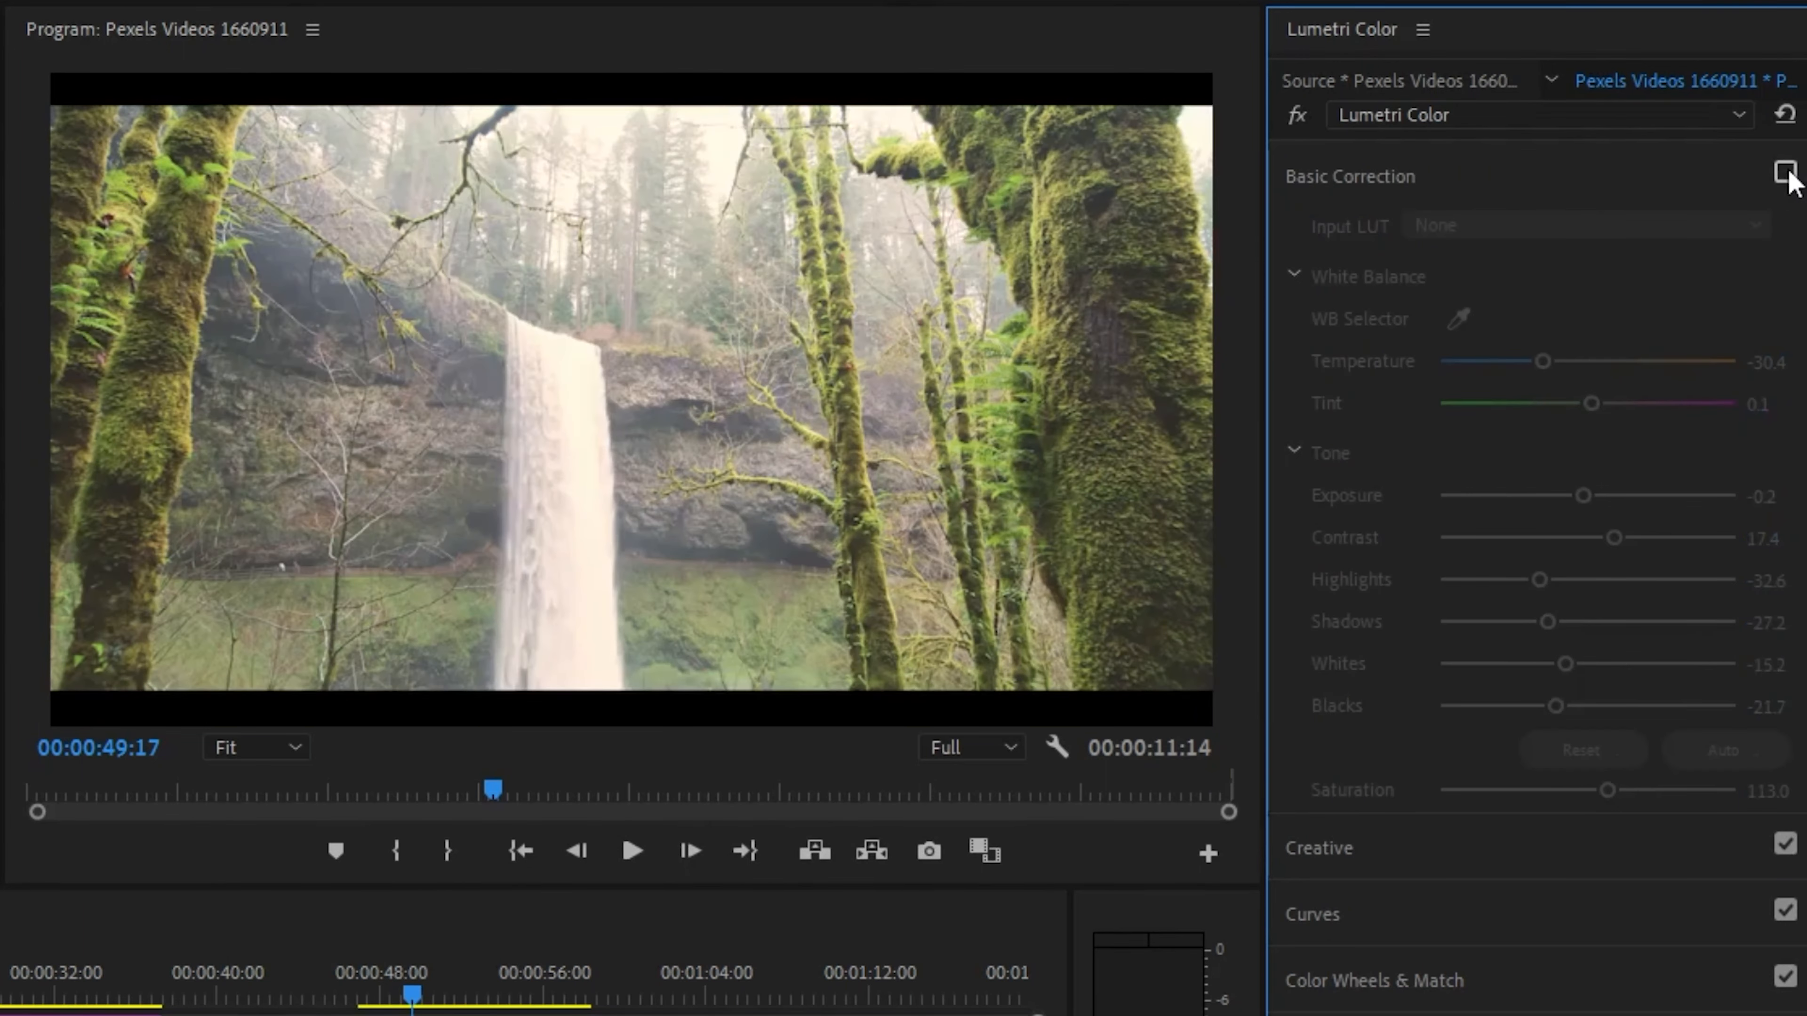
left_click(1785, 173)
left_click(1784, 172)
left_click(1784, 172)
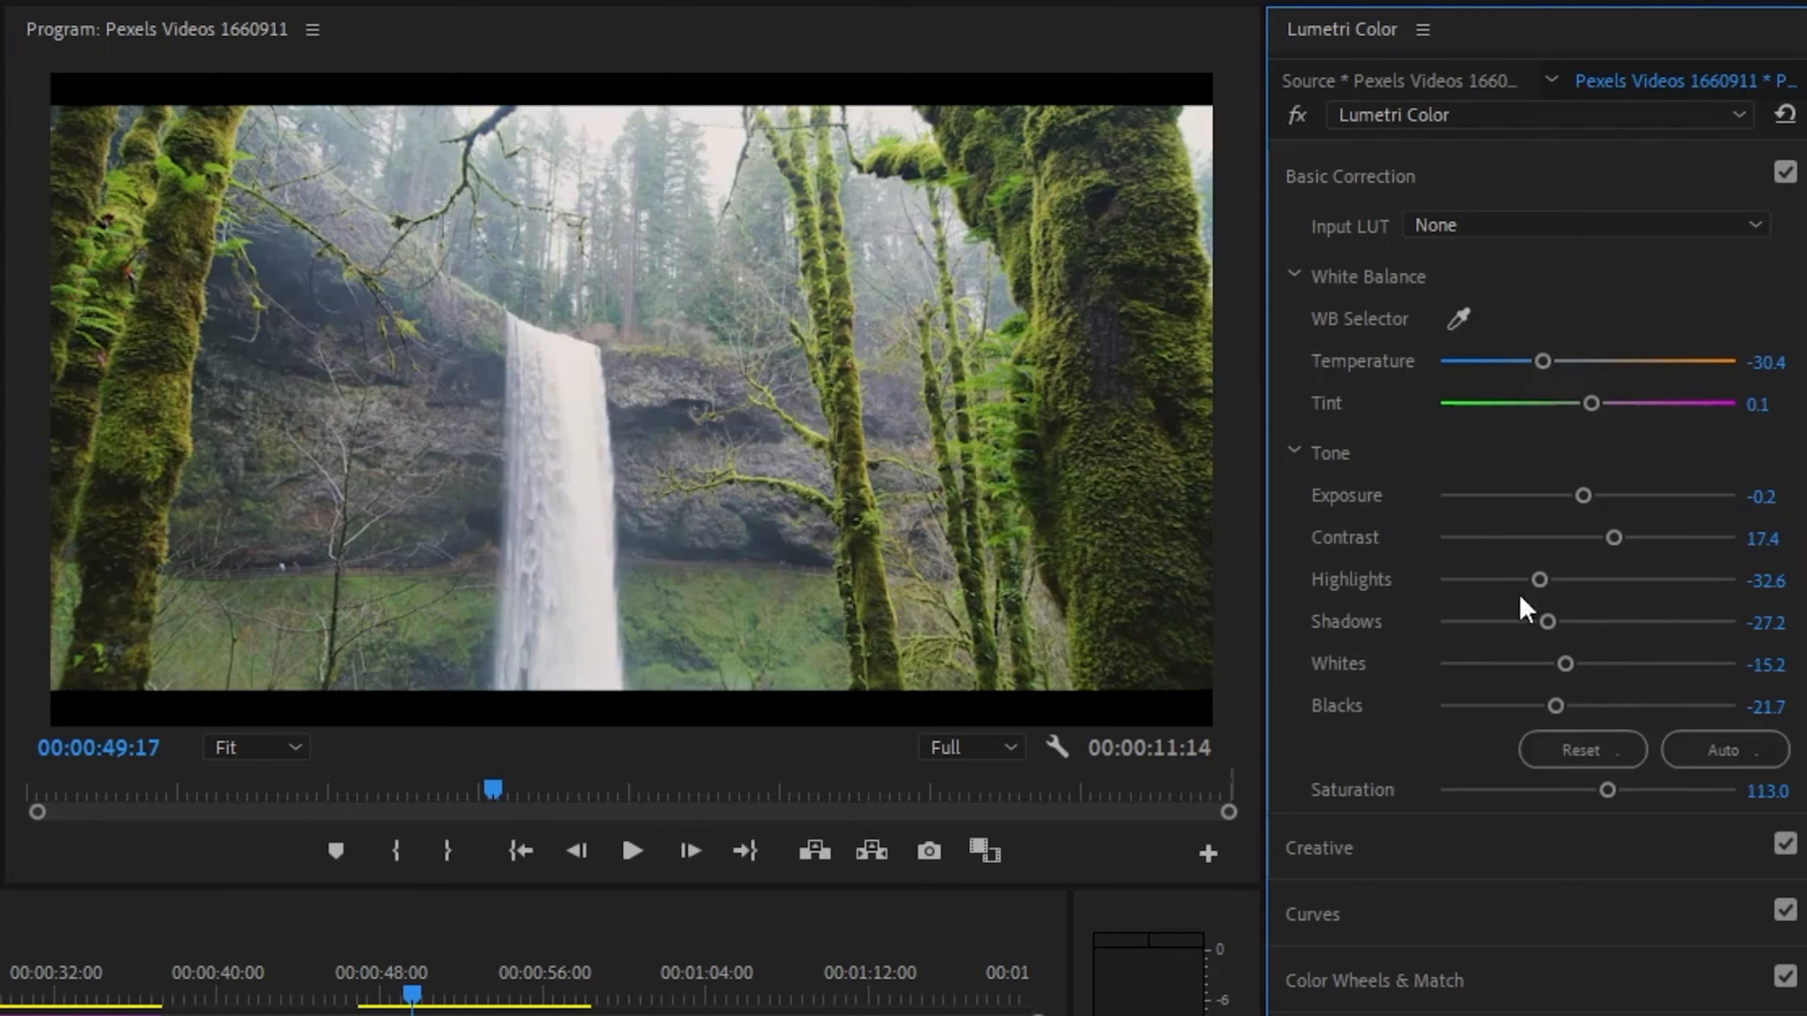
Step: Refine the waterfall clip's exposure to 0.1, contrast to 21.7 and highlights to -33.7, play it and compare with Basic Correction disabled
left_click(1536, 580)
mouse_move(1601, 538)
left_mouse_down()
mouse_move(1605, 557)
mouse_move(1705, 573)
mouse_move(1623, 555)
mouse_move(1589, 505)
left_mouse_up()
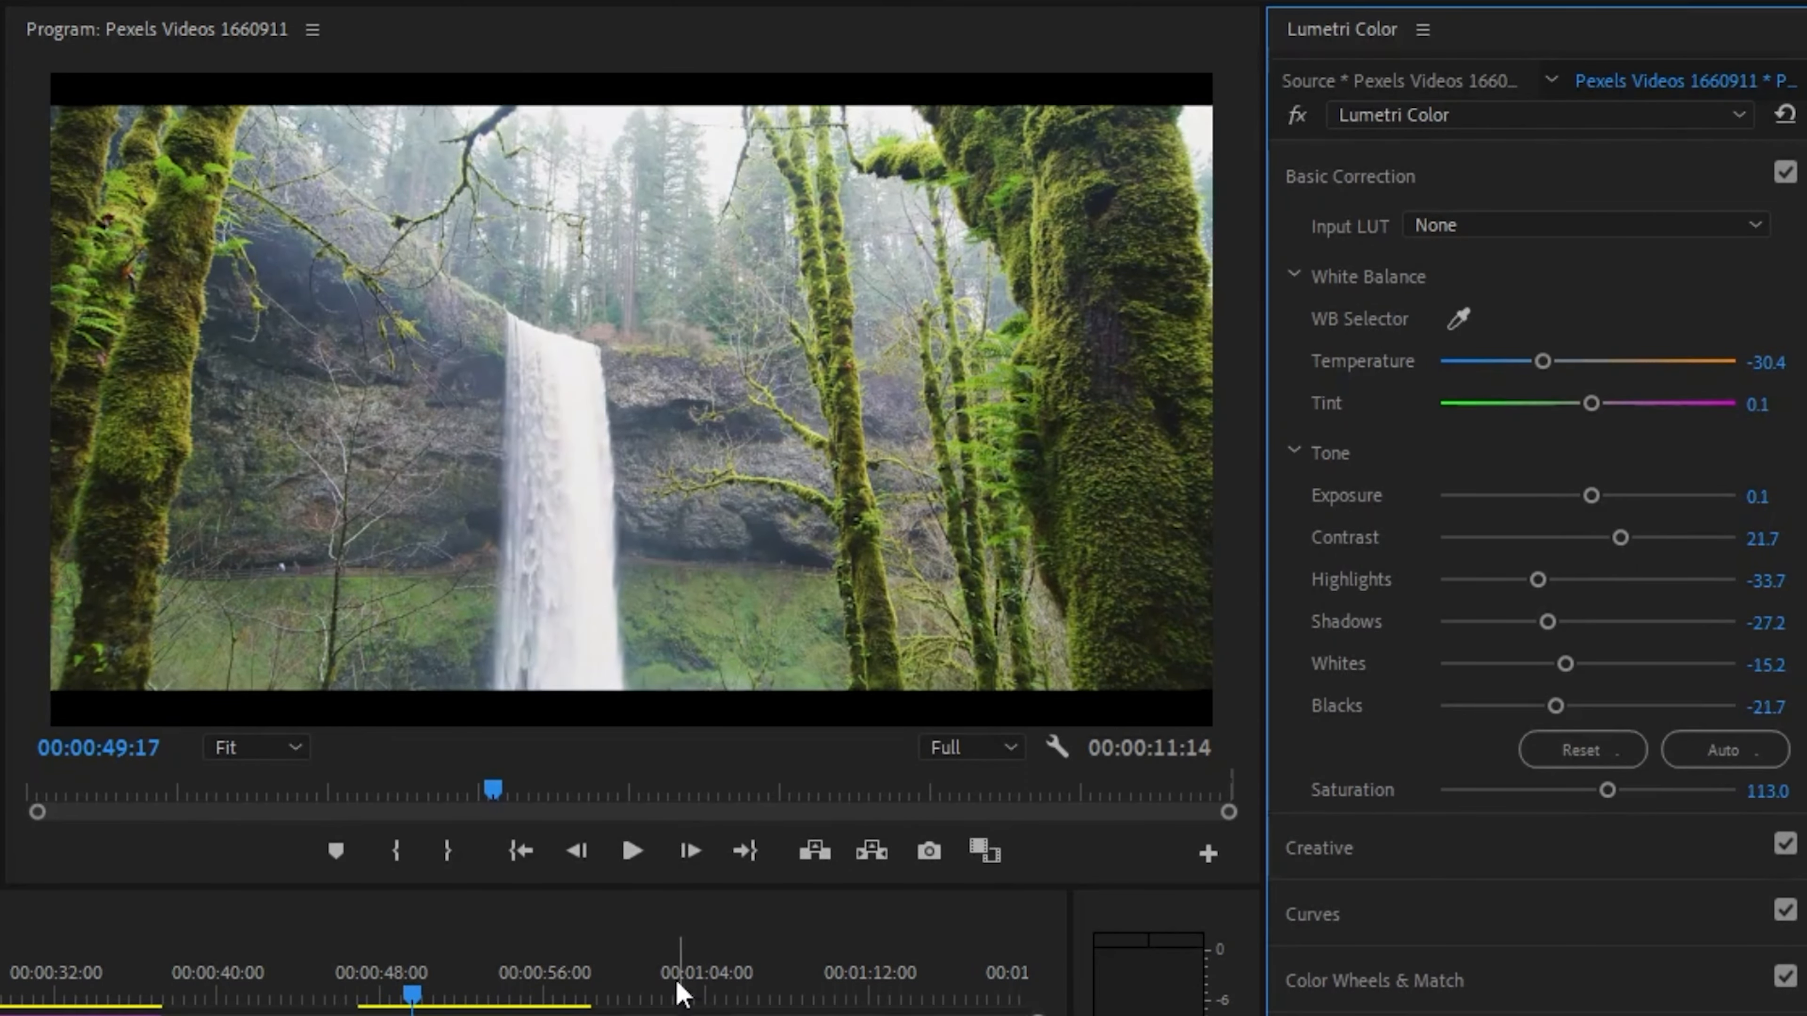
left_click(649, 852)
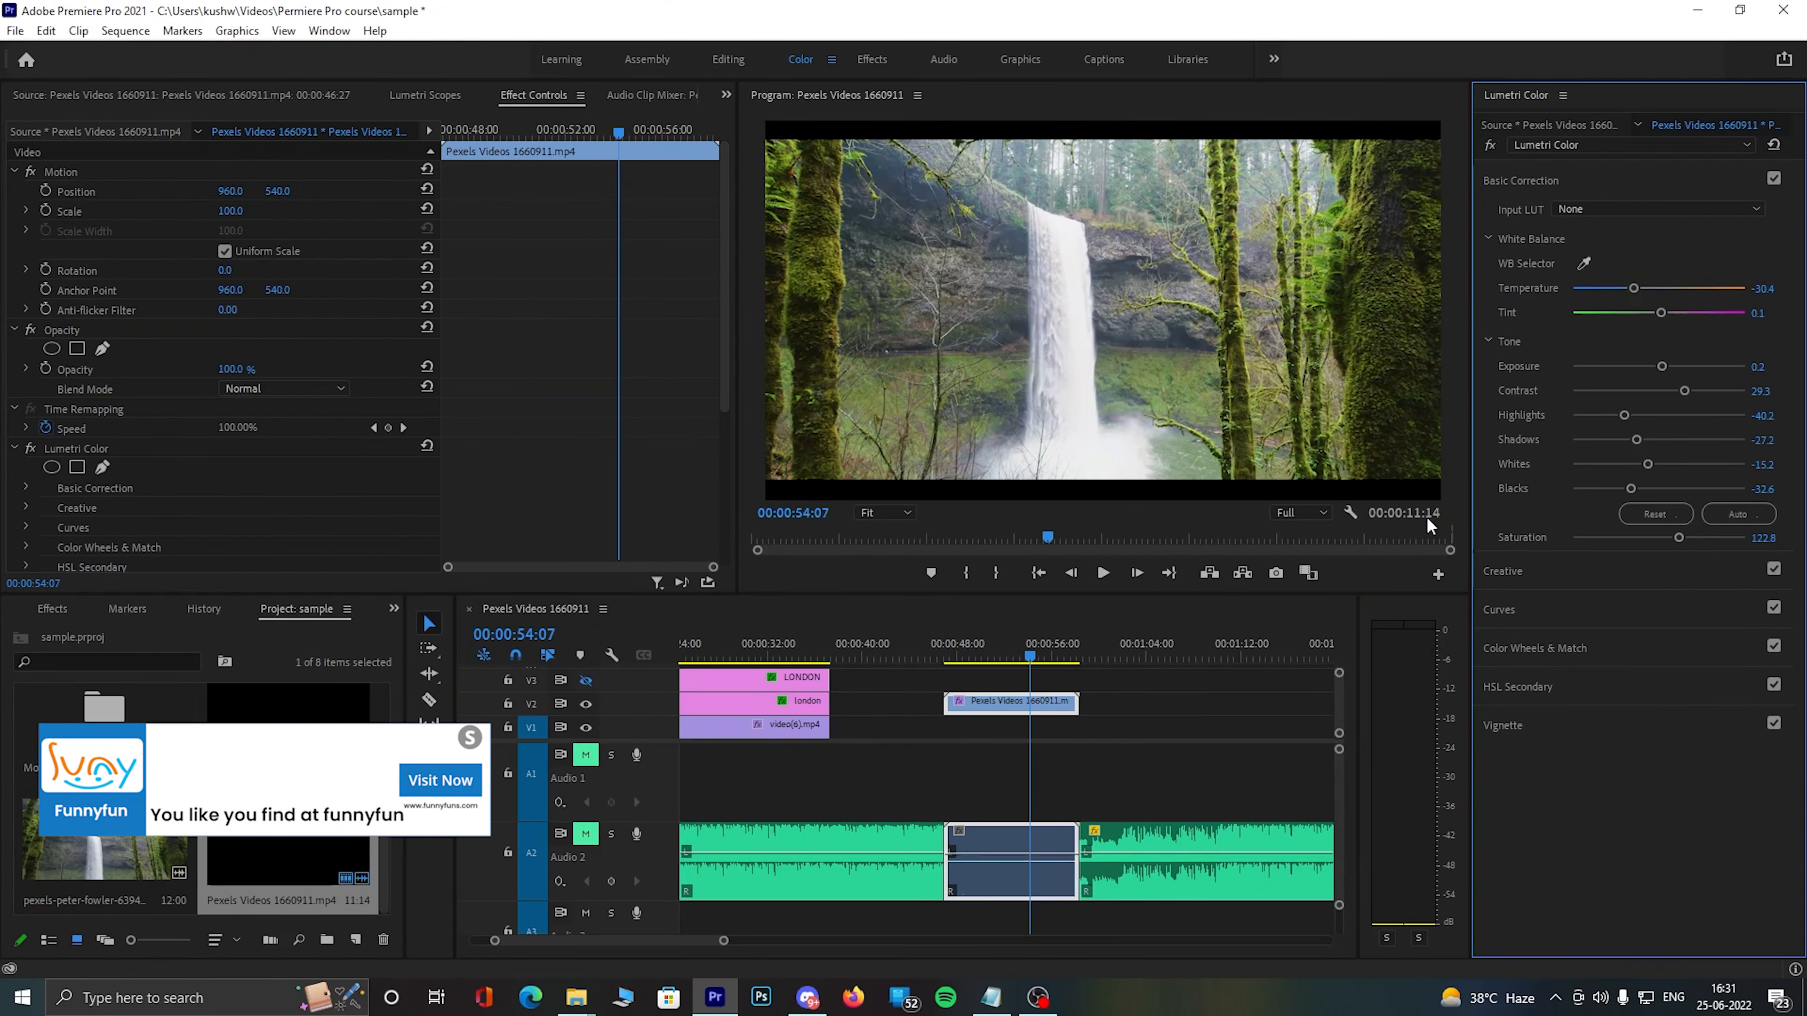
left_click(1774, 179)
left_click(1774, 178)
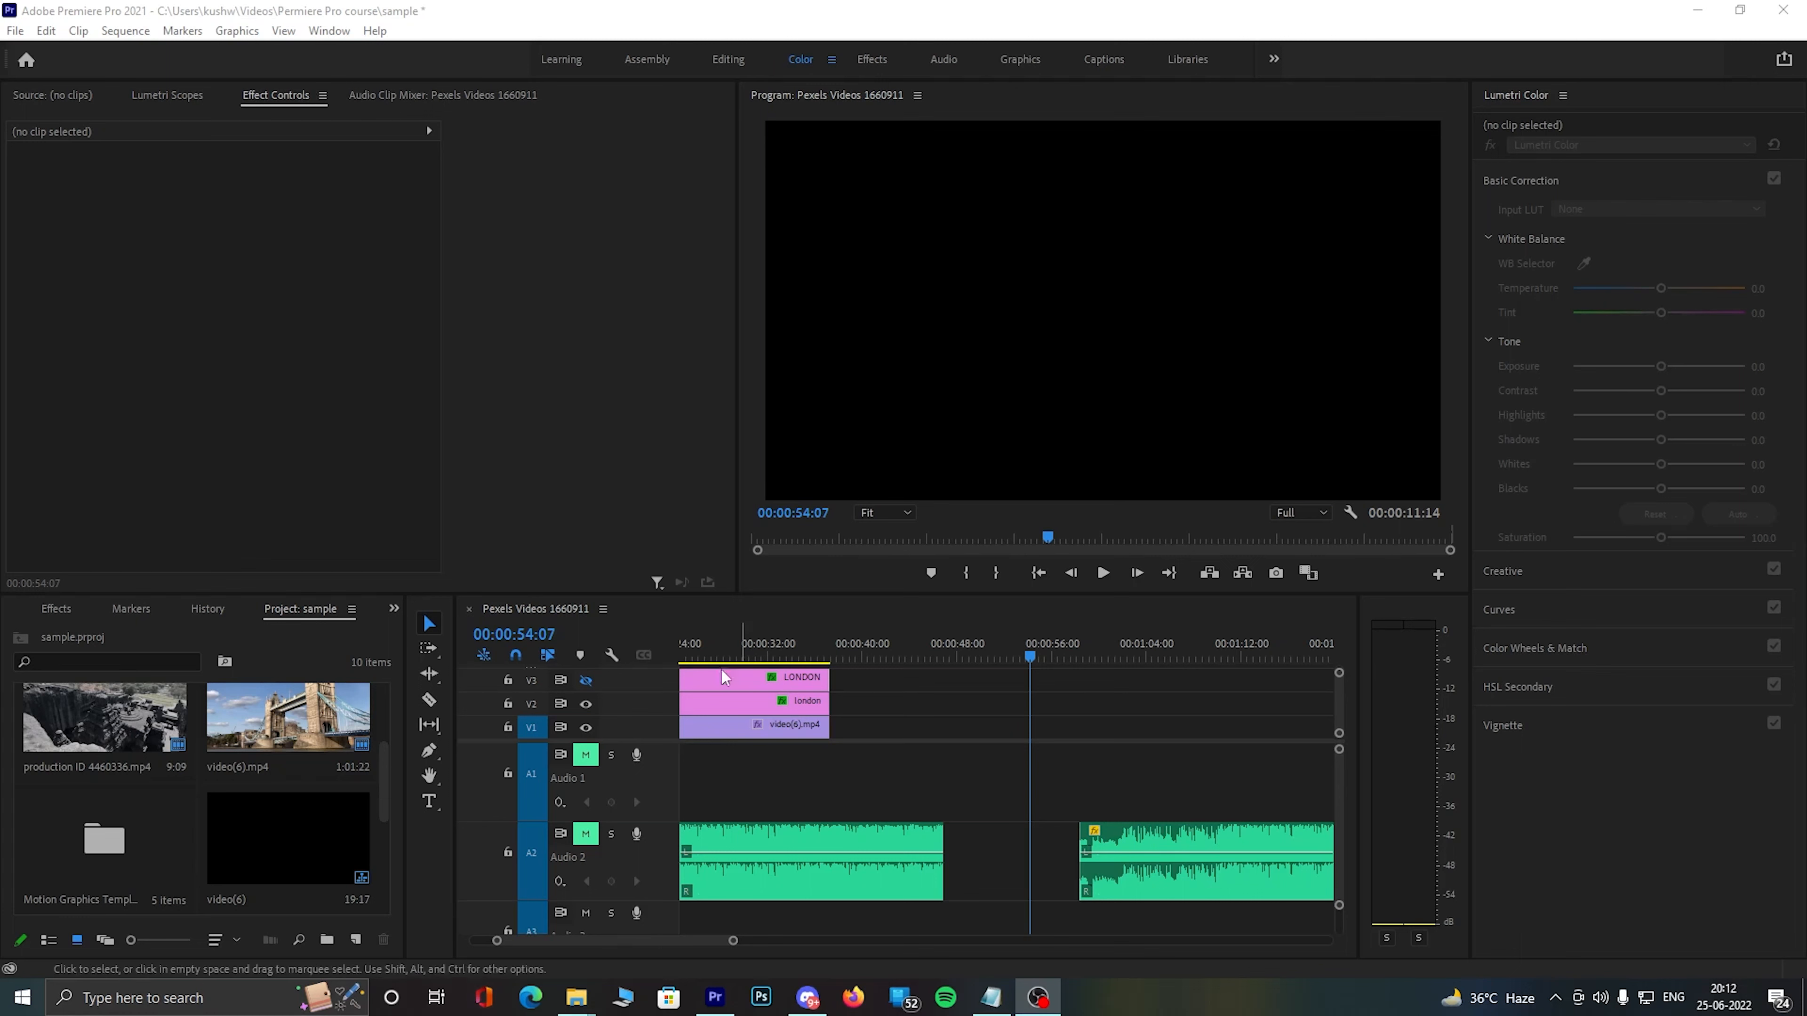
Step: Add the hiker video production ID 4763826_1 from File Explorer to track V2 and move the playhead to 00:00:55:06
mouse_move(576, 997)
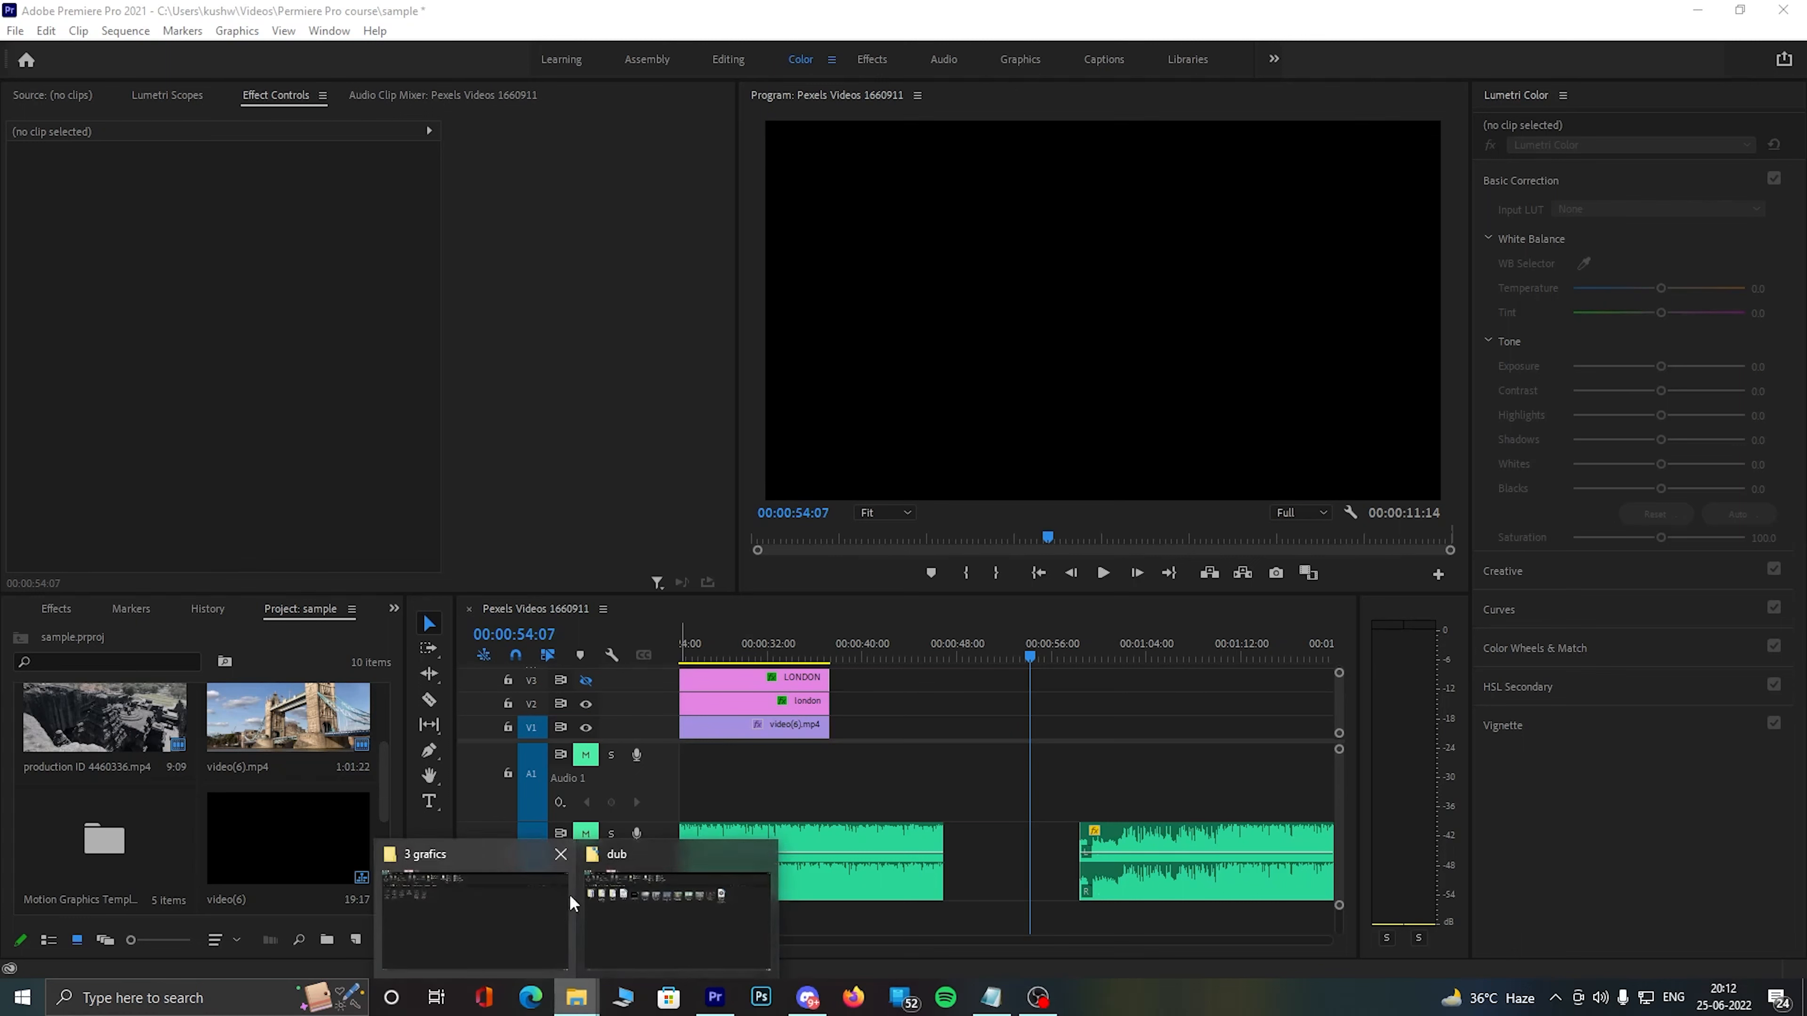
left_click(519, 905)
left_click(89, 299)
left_click_drag(82, 289, 968, 700)
left_click(1021, 648)
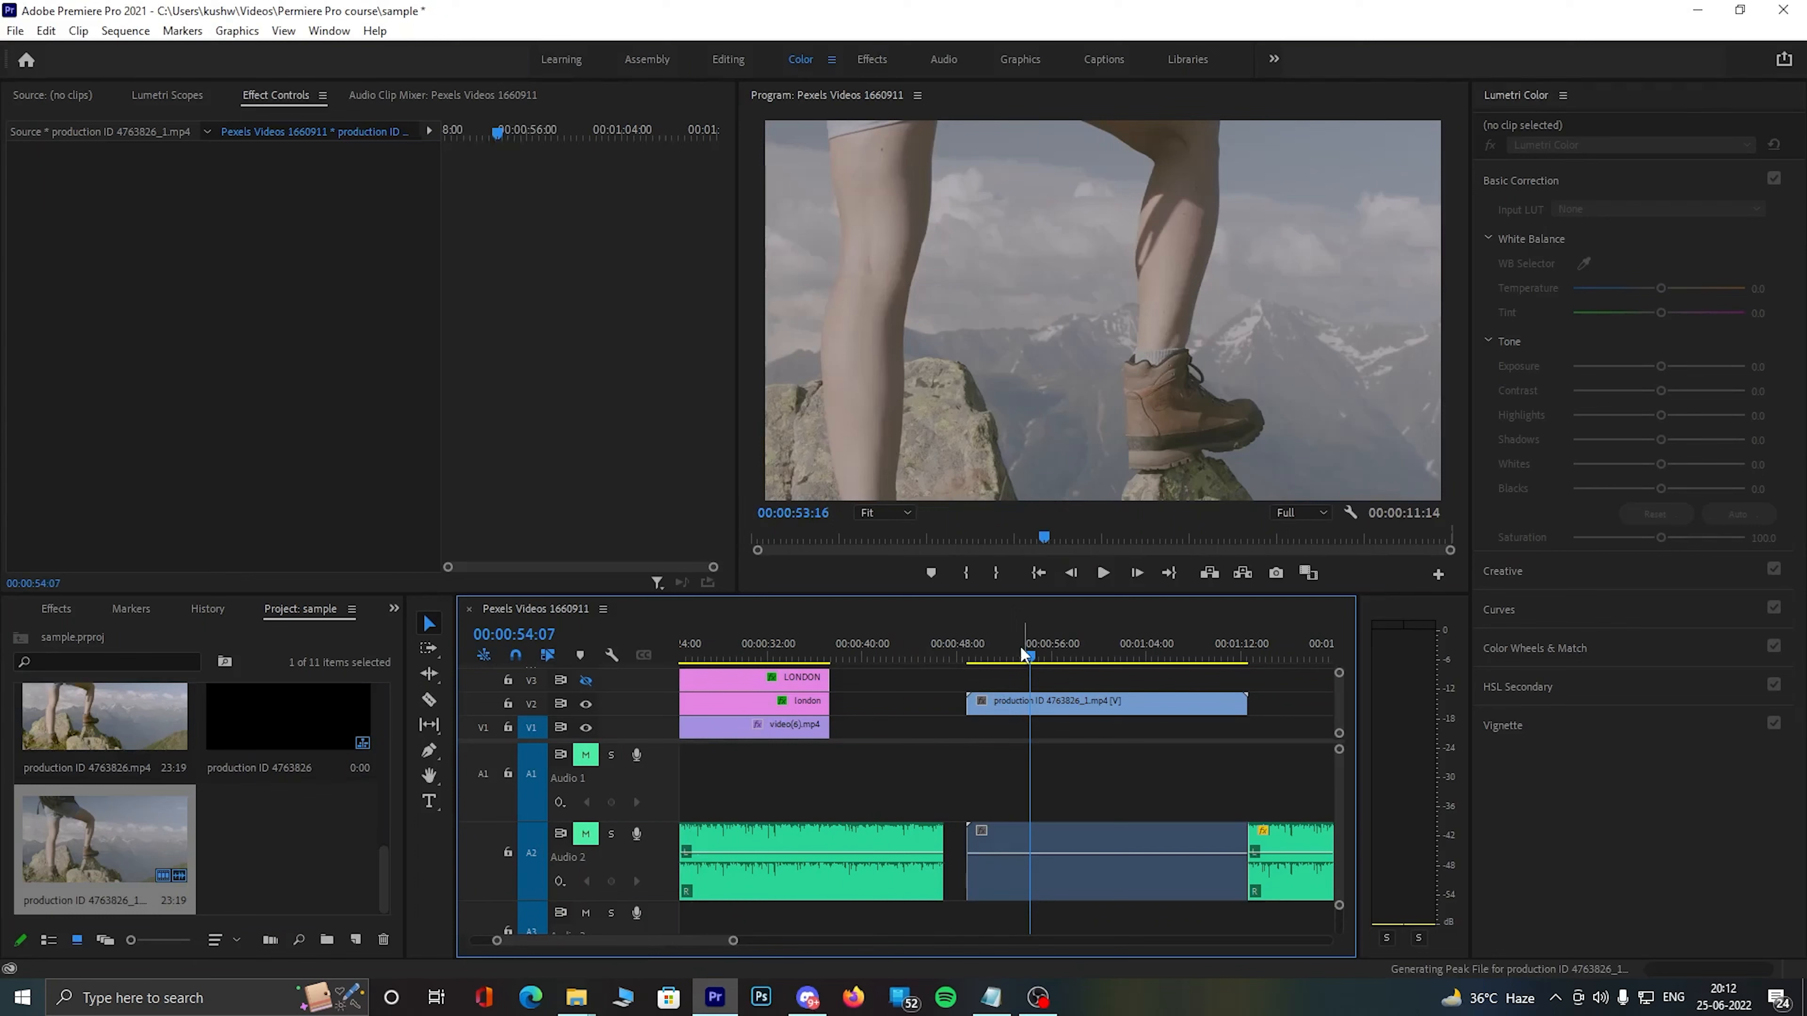
mouse_move(1022, 648)
left_mouse_down()
mouse_move(997, 649)
mouse_move(1040, 658)
left_mouse_up()
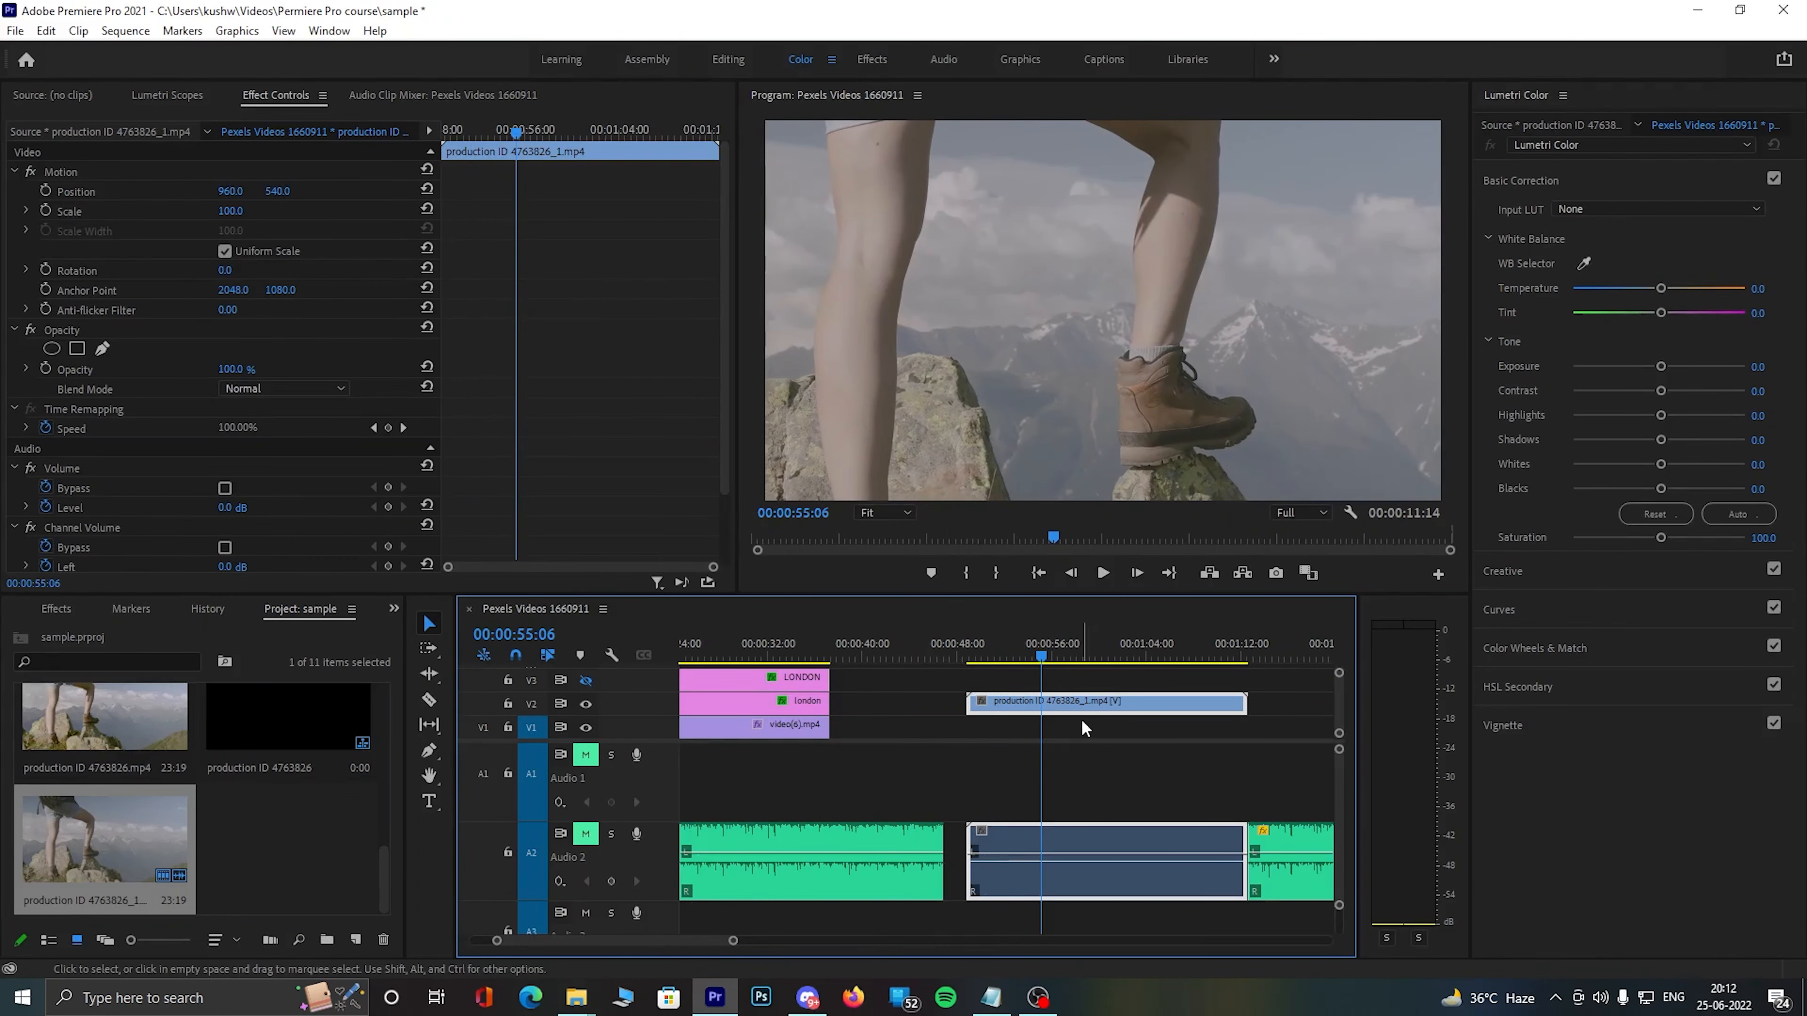
Step: Set the hiker clip's scale to 50
left_click(181, 214)
left_click(314, 219)
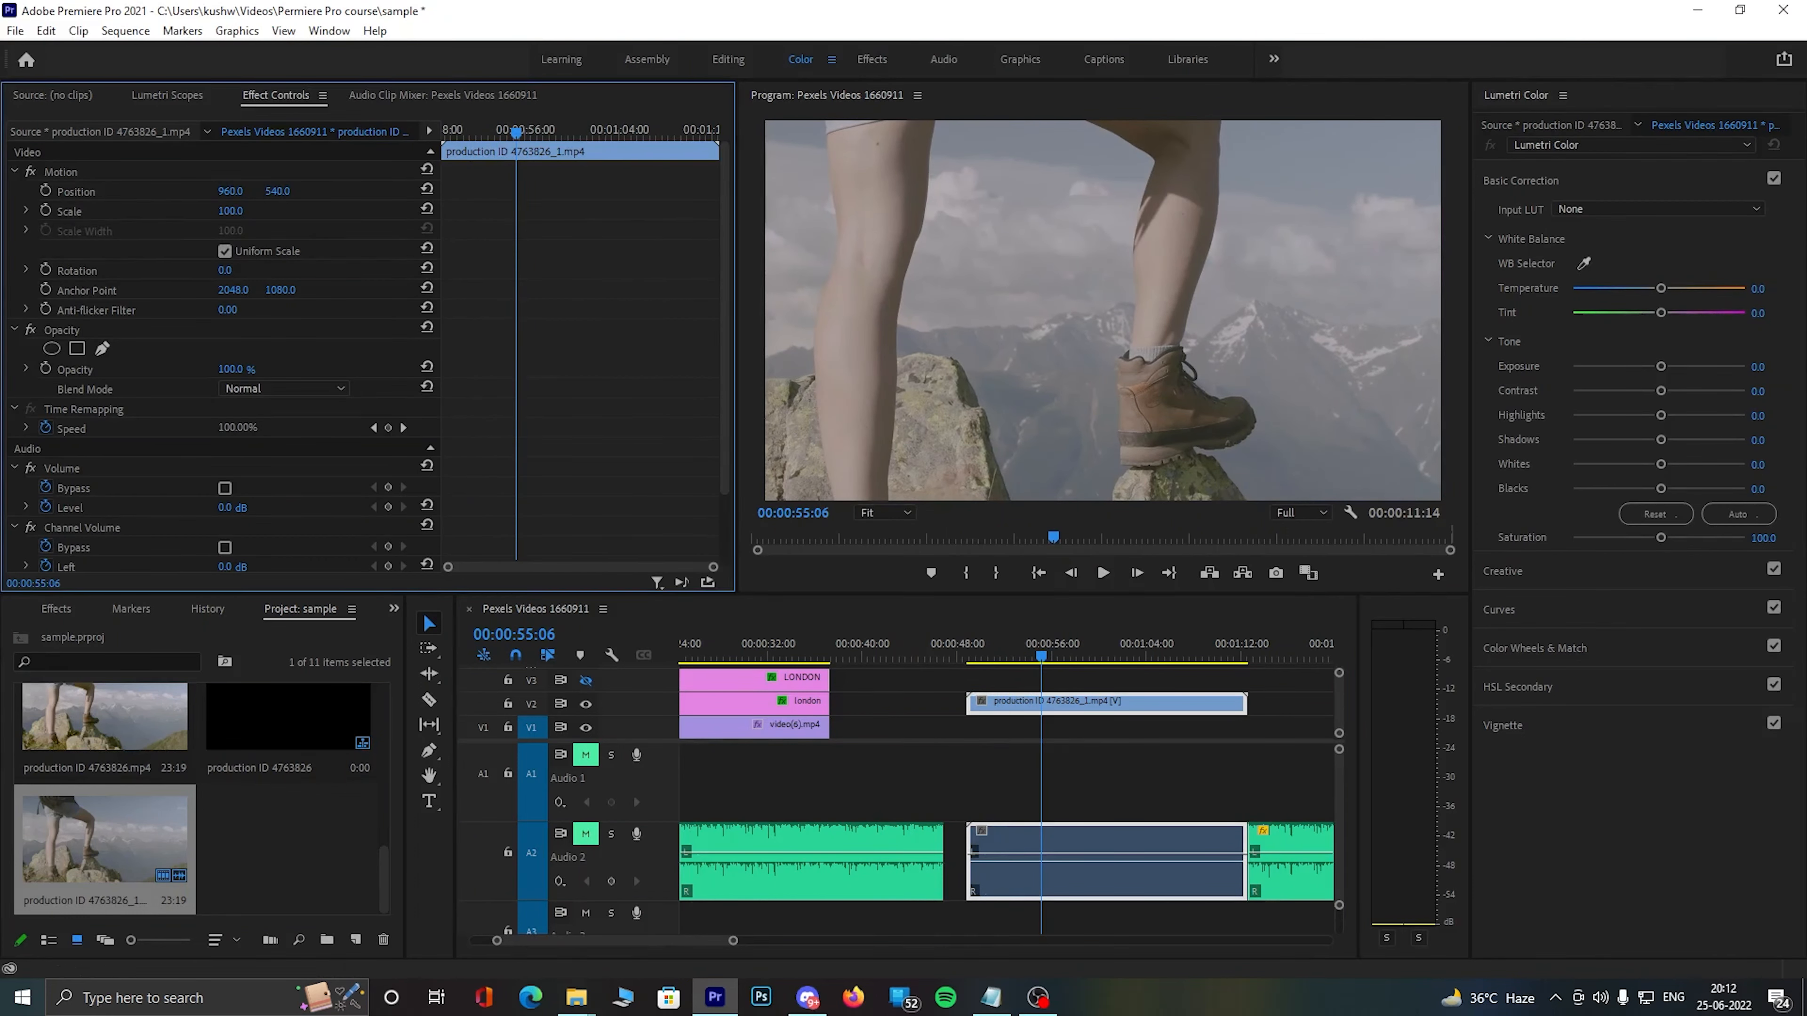
type("50")
key("Return")
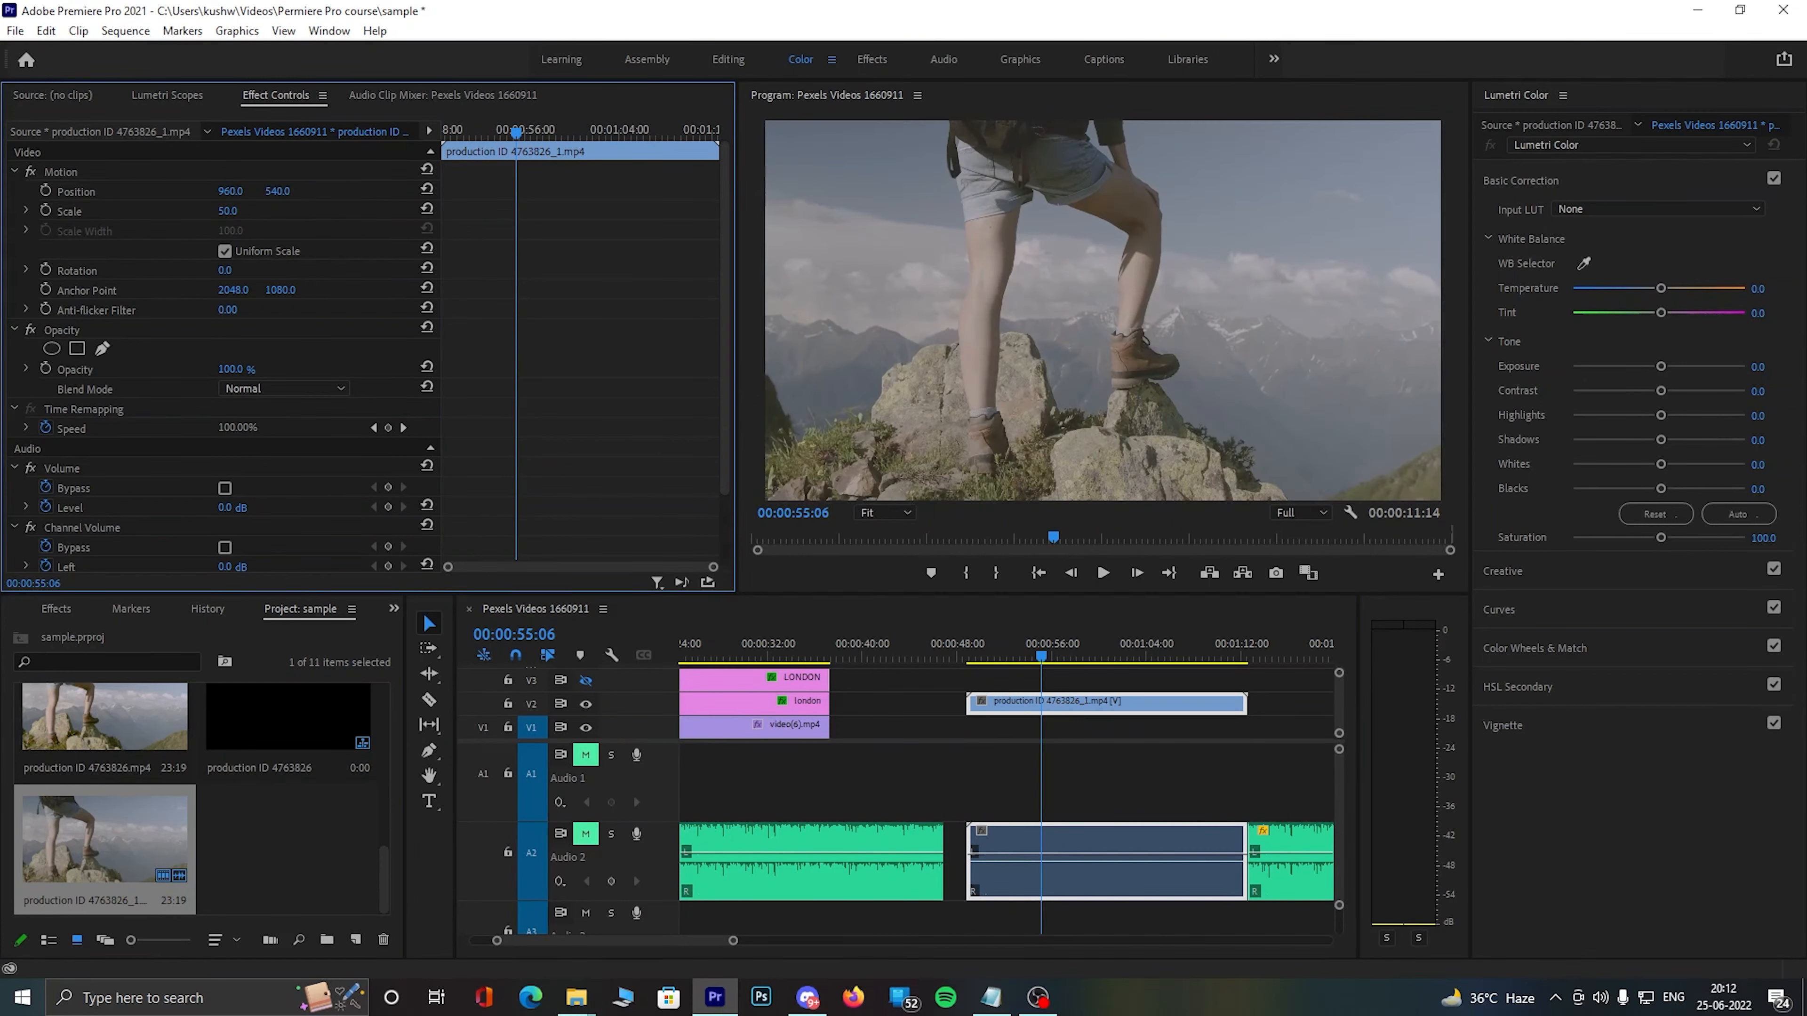
Step: Play the hiker clip from near its start to review the uncorrected footage
left_click(978, 649)
key("space")
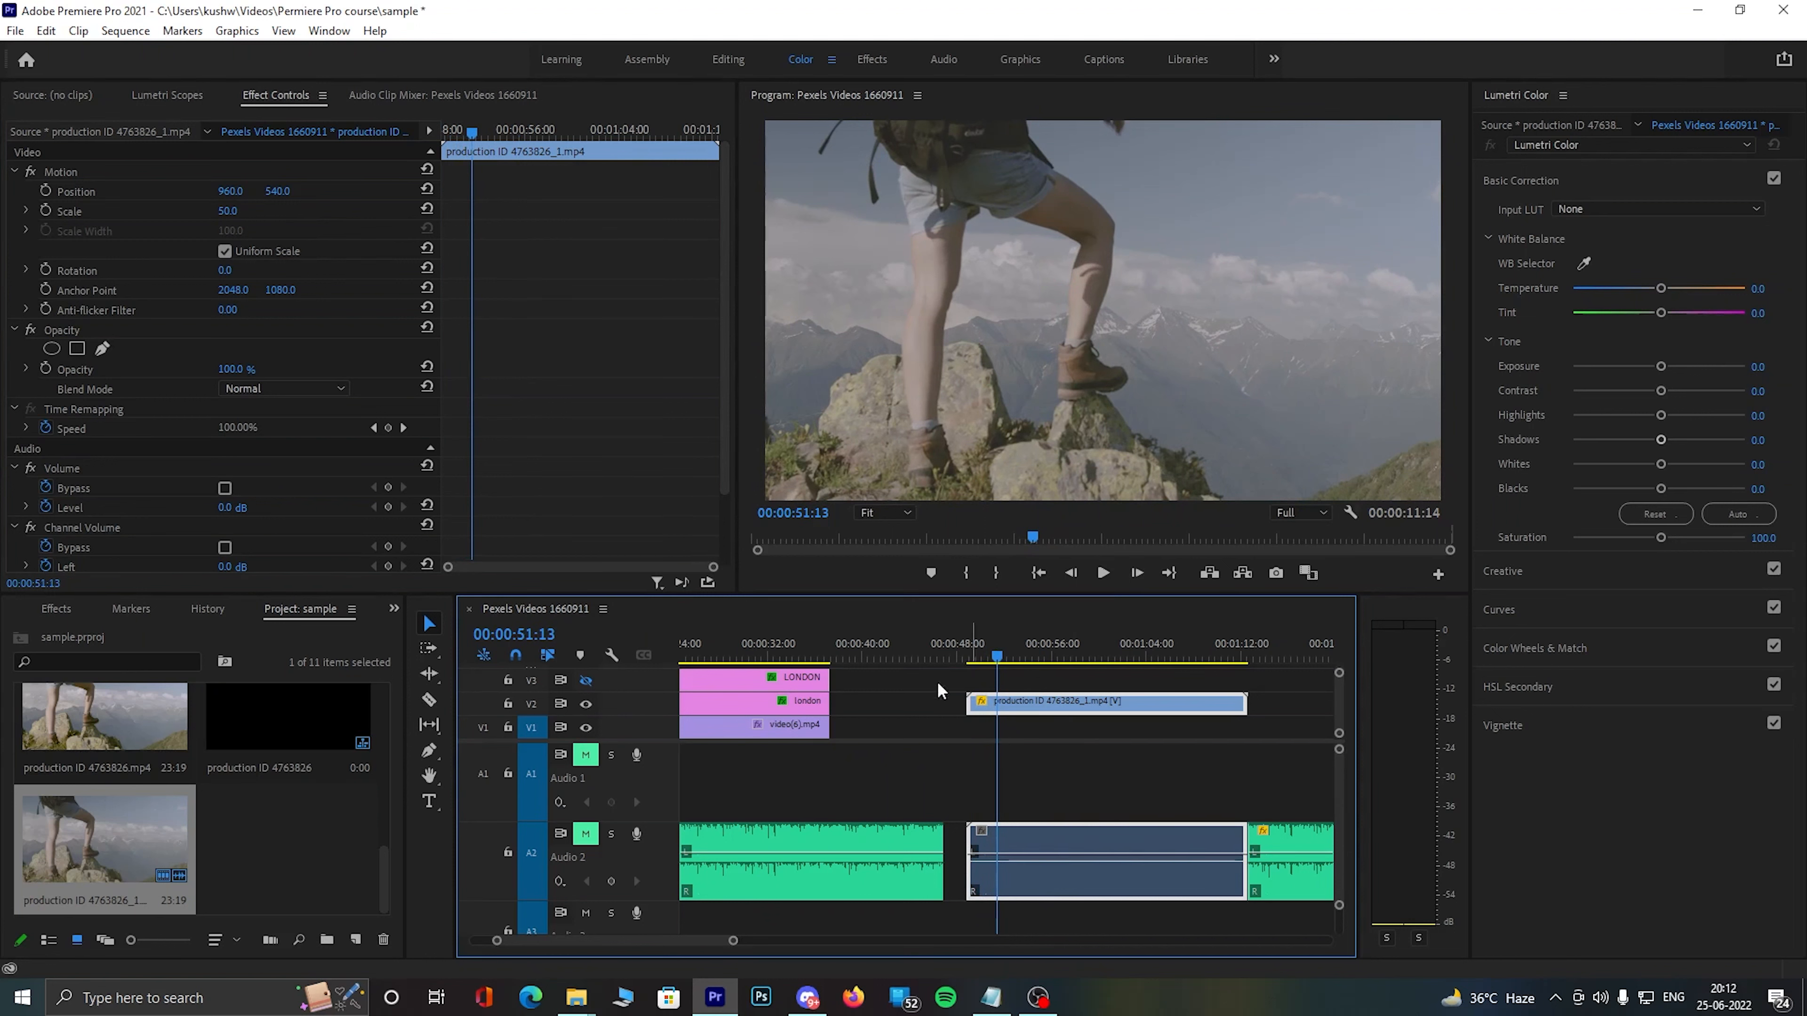
left_click(1010, 492)
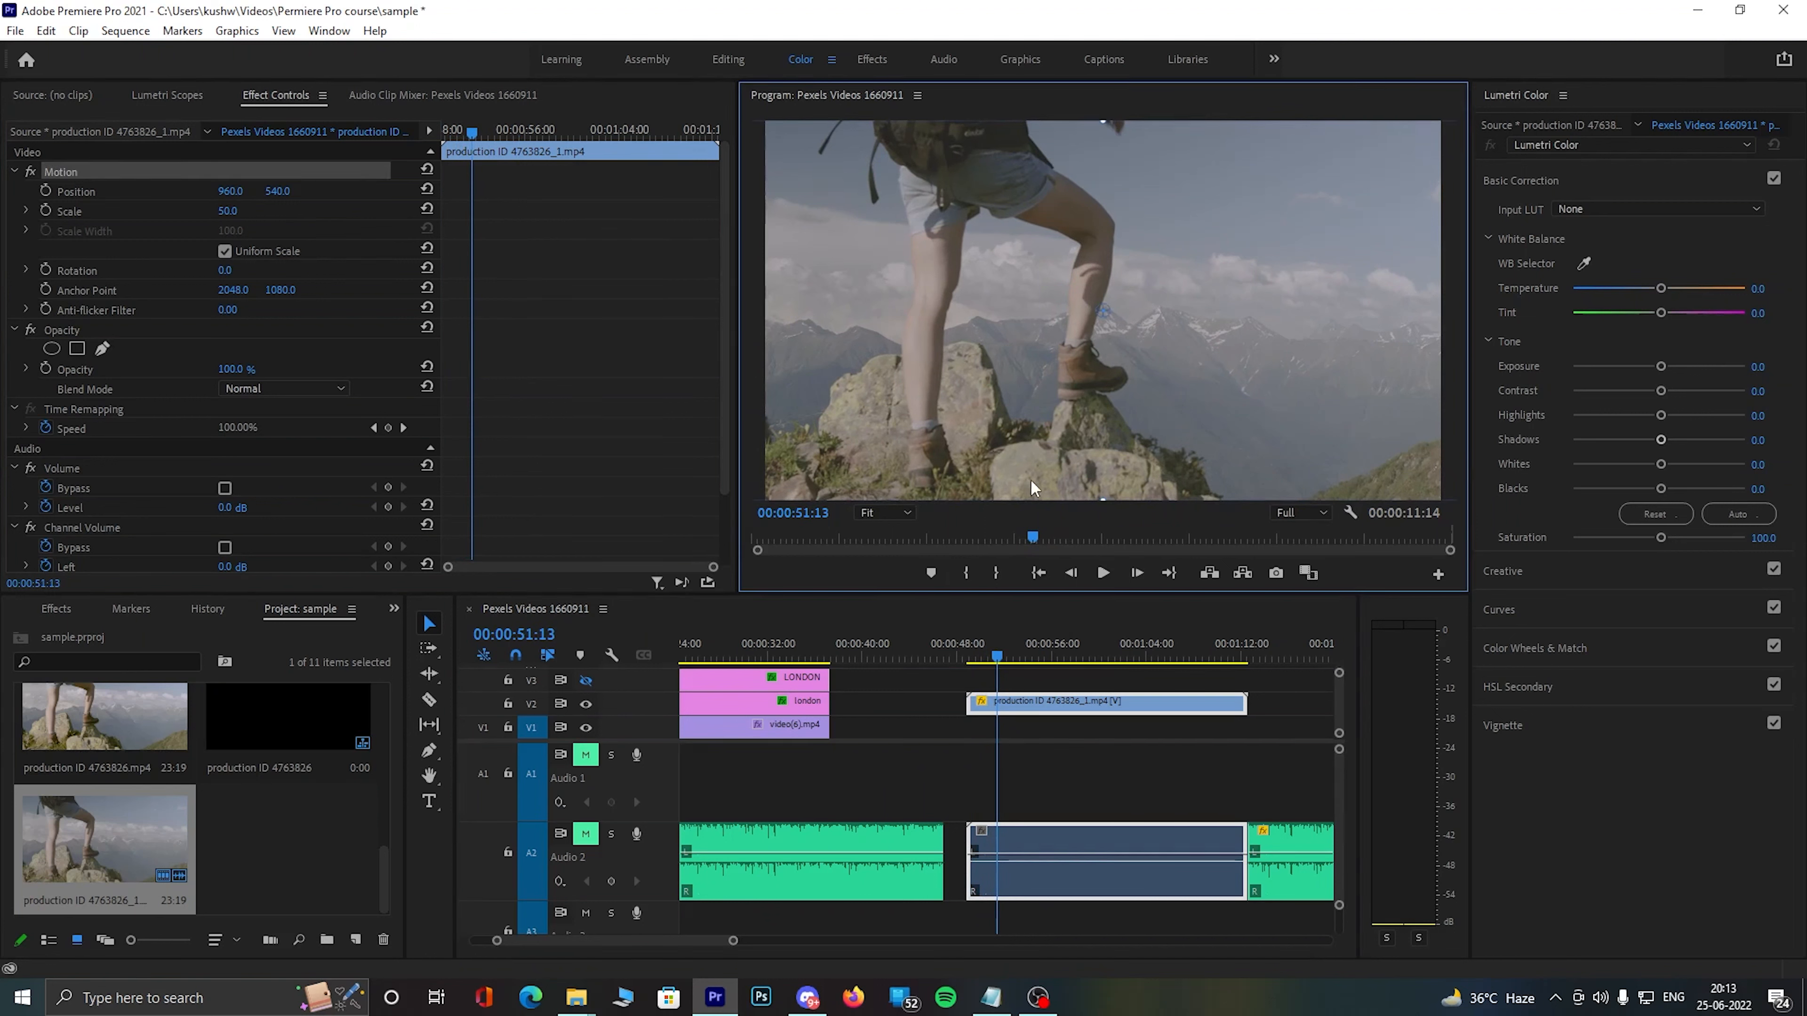
left_click(990, 643)
left_click(1106, 573)
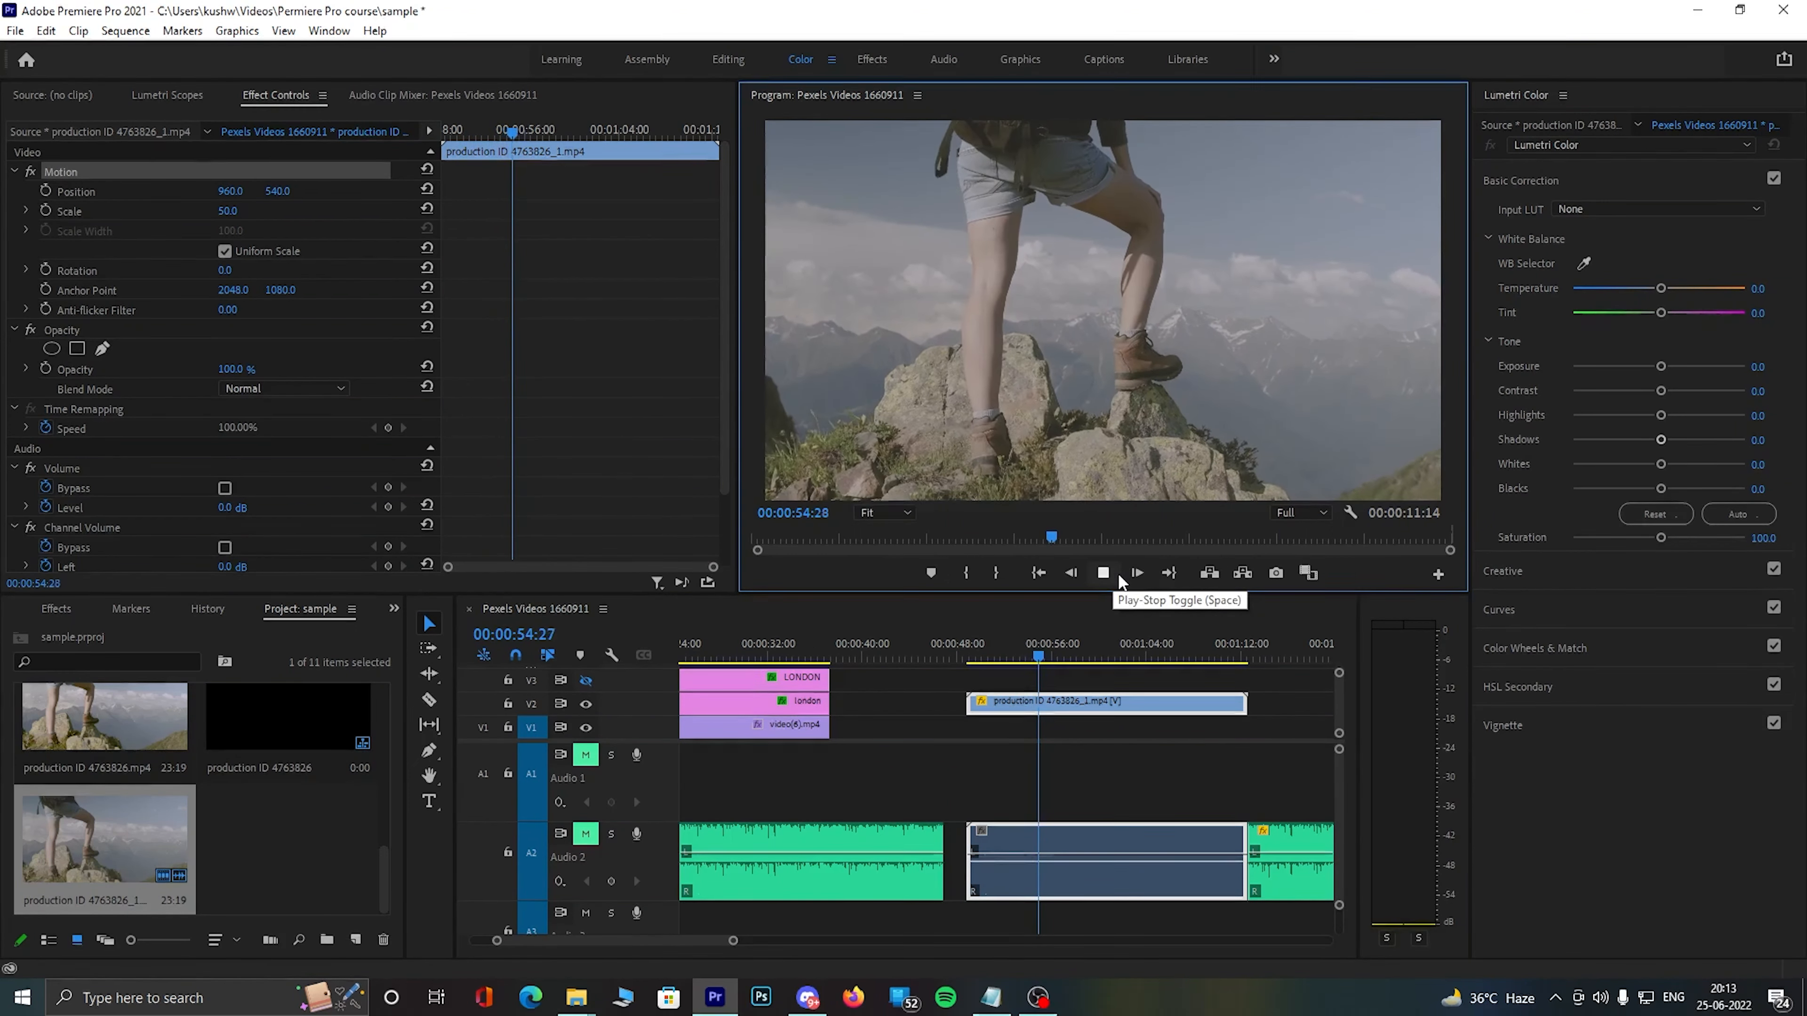
left_click(1116, 573)
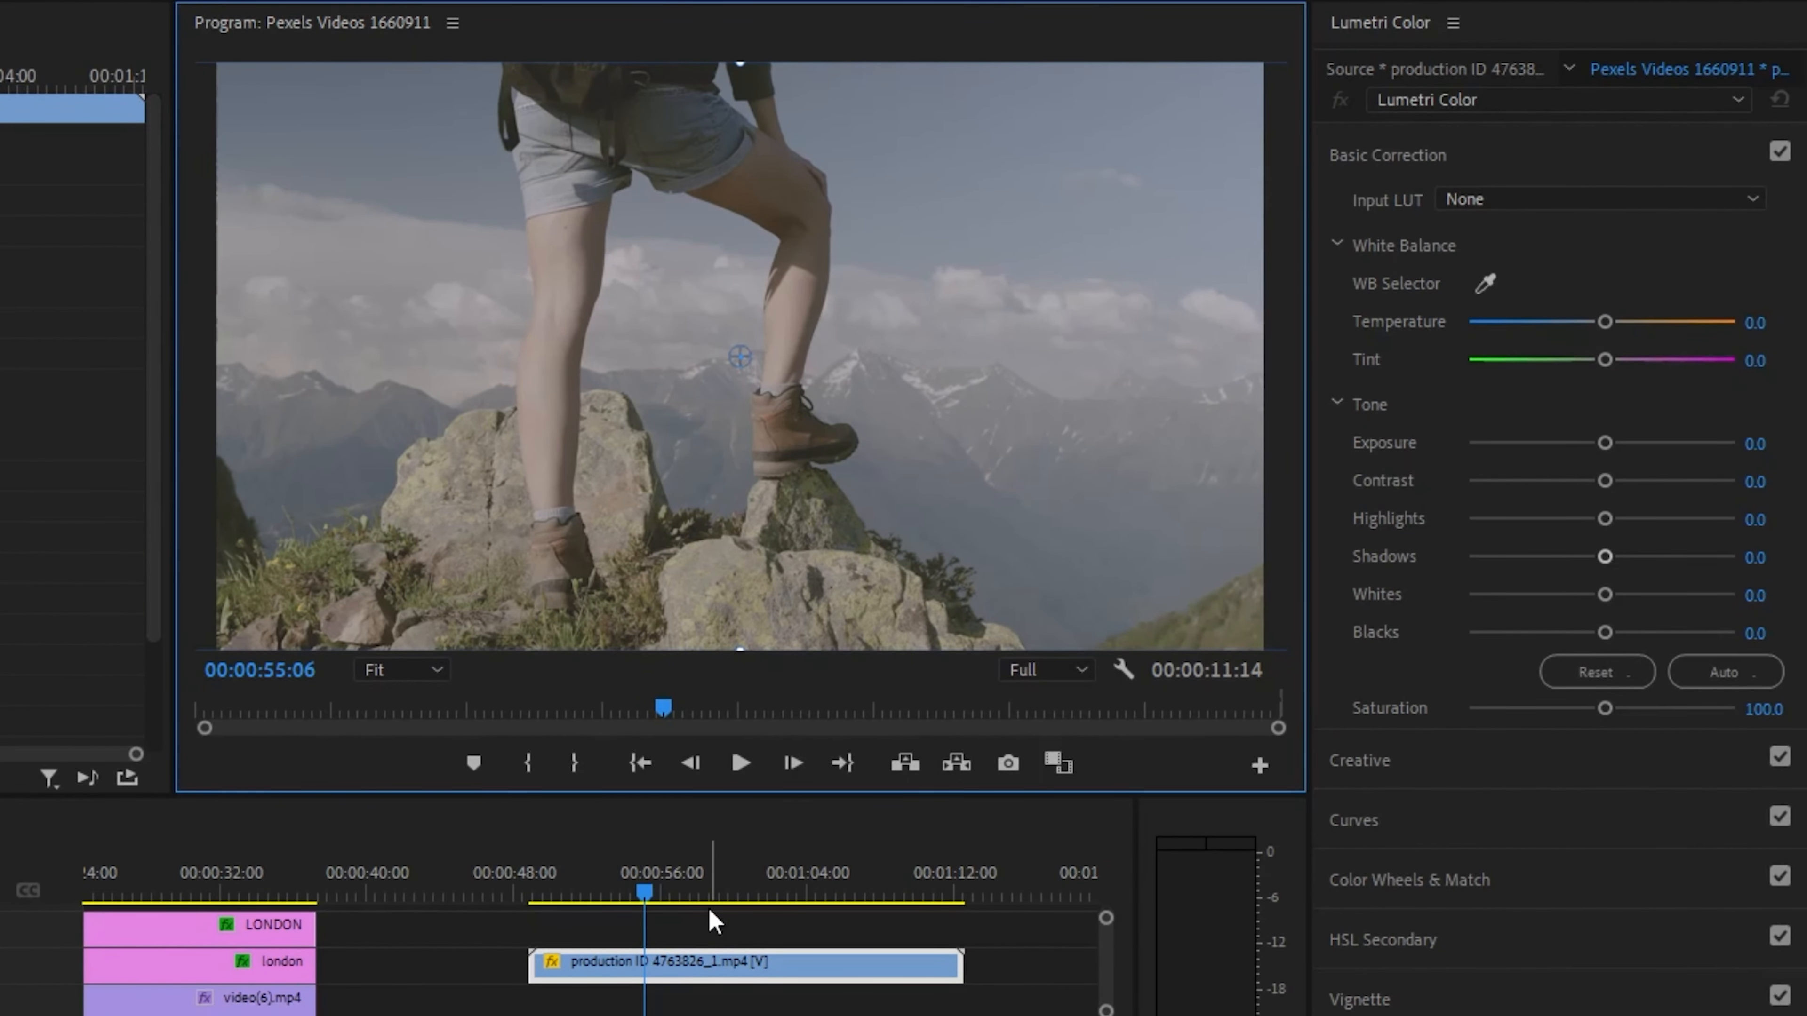
Step: At 00:00:53:18, white-balance the hiker clip by sampling the background mountains, giving temperature -0.9 and tint -5.7
left_click_drag(827, 854, 615, 883)
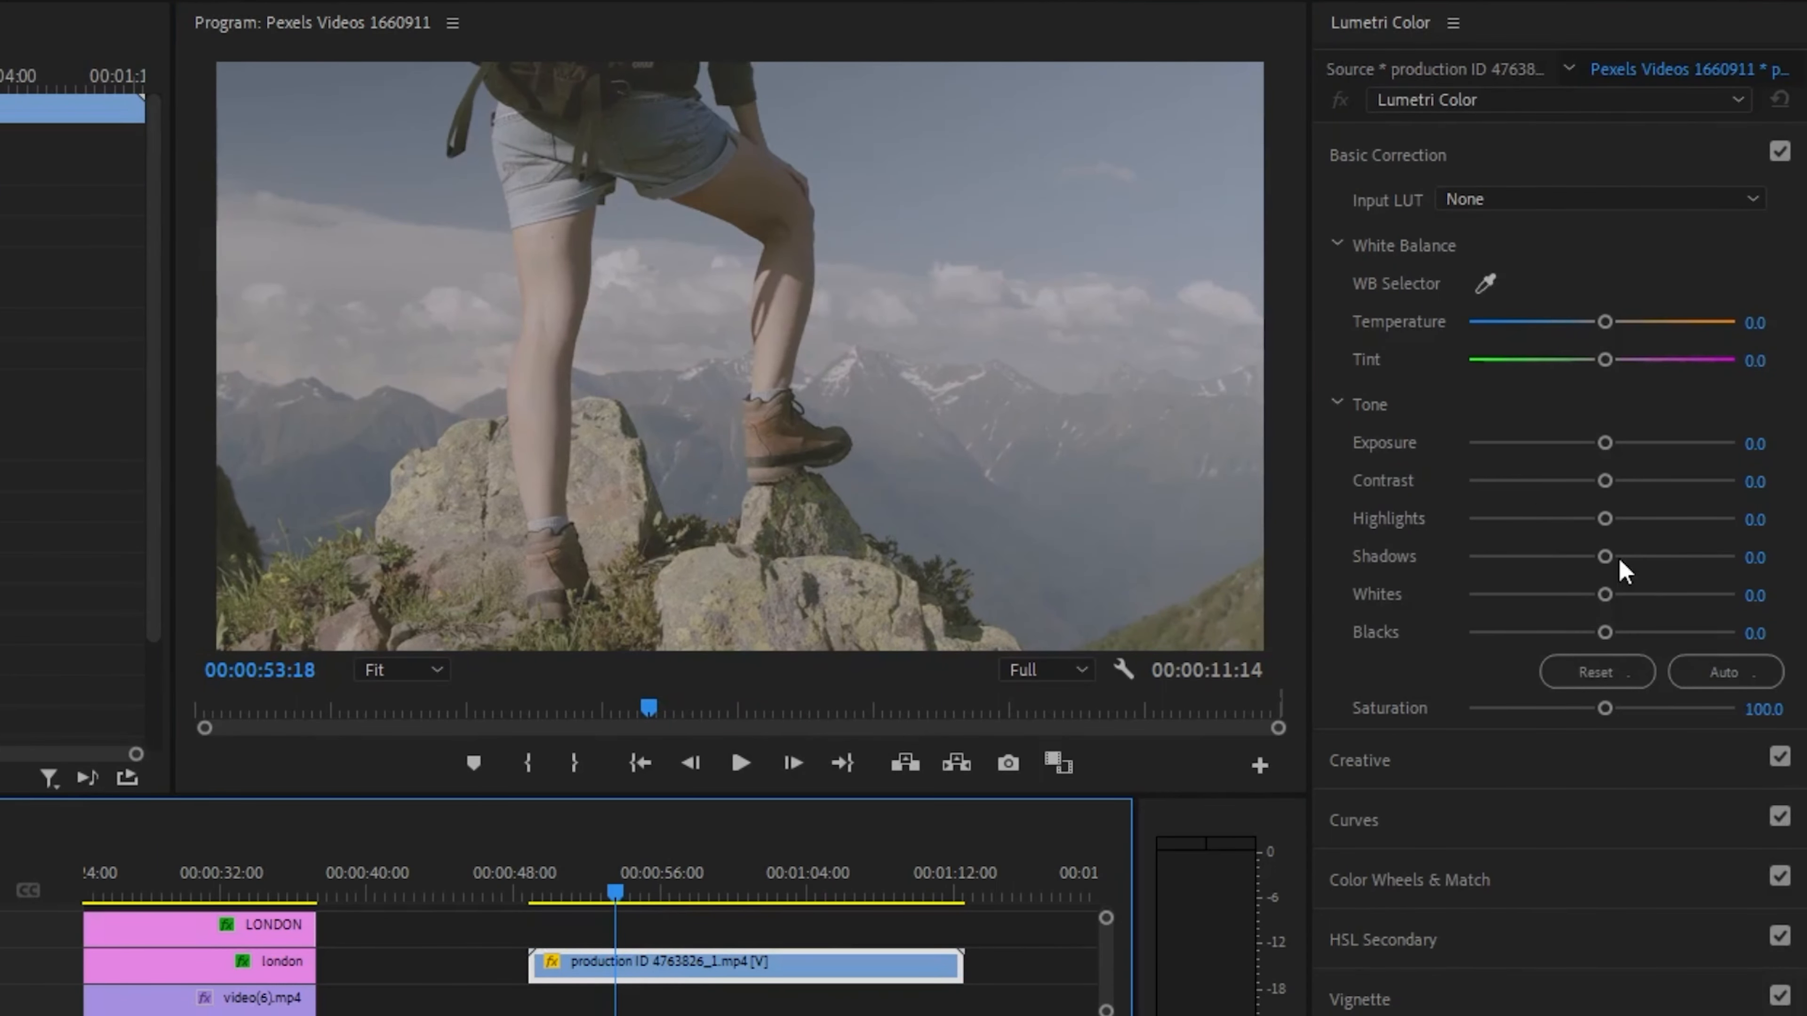
left_click(1485, 283)
left_click(1124, 474)
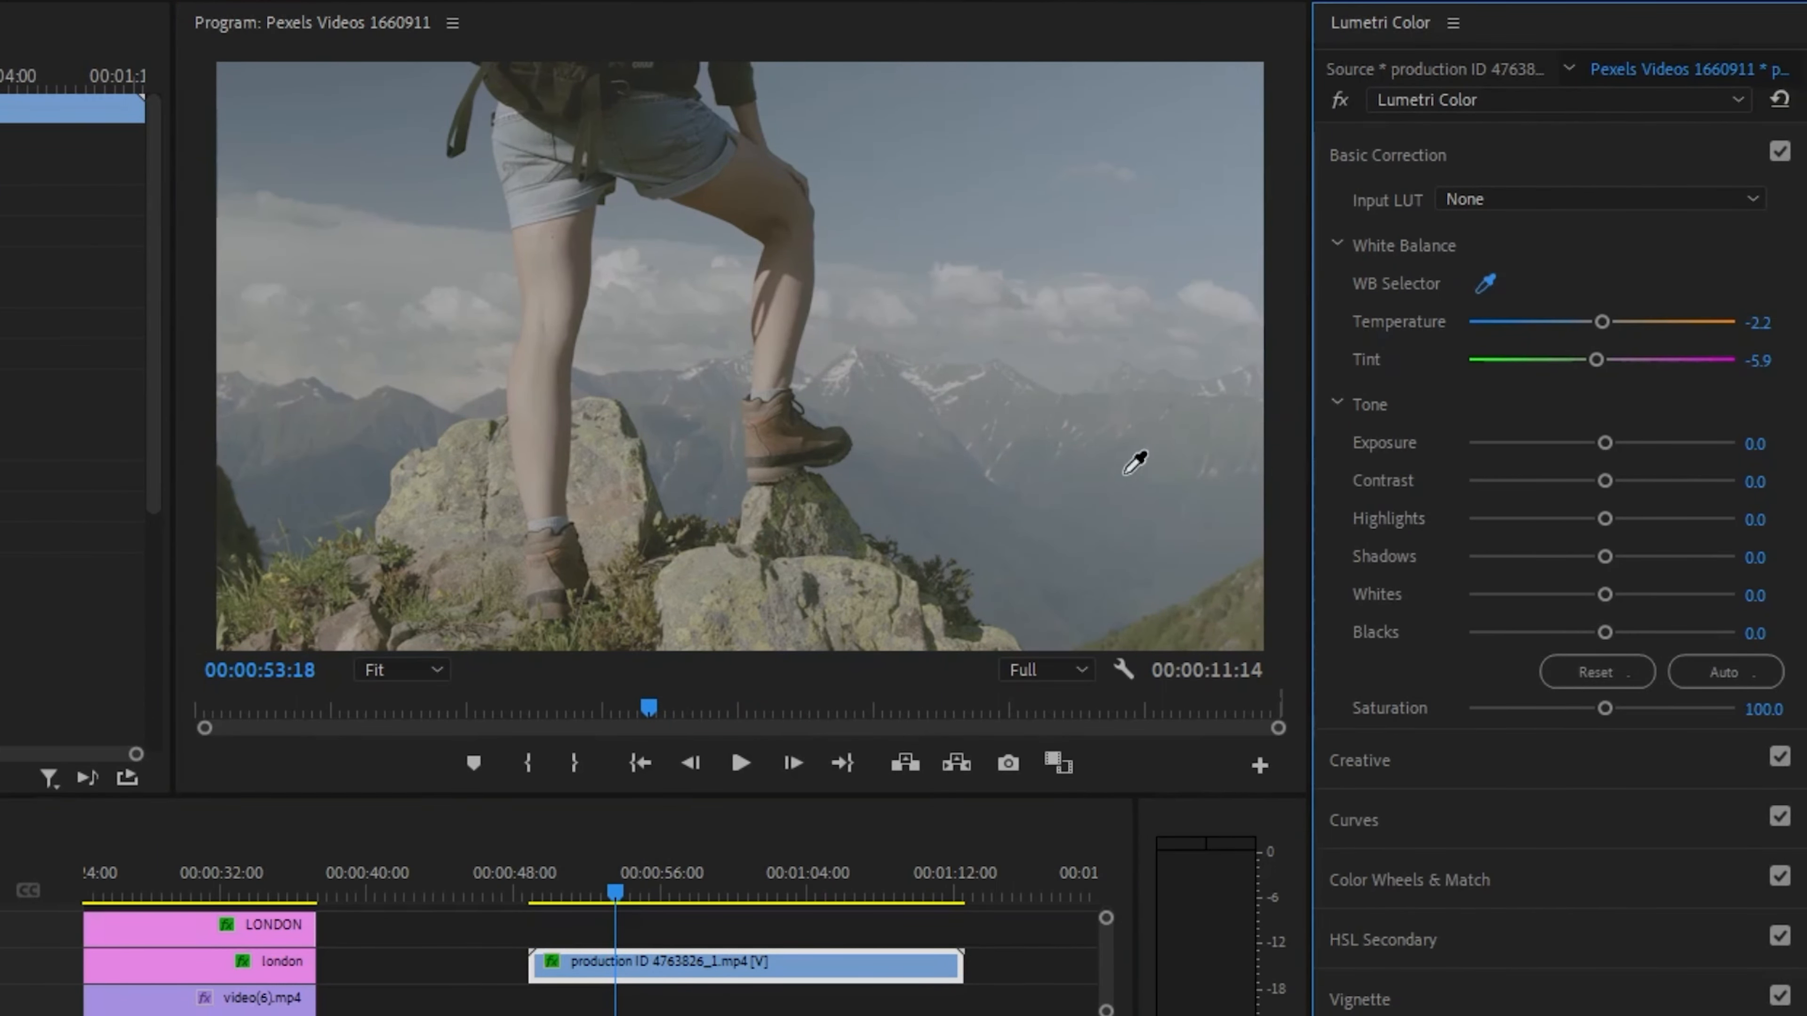
left_click(955, 385)
Step: Set the hiker clip's saturation to 119.6, shadows to -6.5, whites to 5.4 and blacks to -12.0
mouse_move(1606, 443)
left_mouse_down()
mouse_move(1582, 444)
mouse_move(1631, 444)
mouse_move(1606, 444)
left_mouse_up()
left_click_drag(1598, 711, 1630, 709)
left_click_drag(1599, 632, 1593, 561)
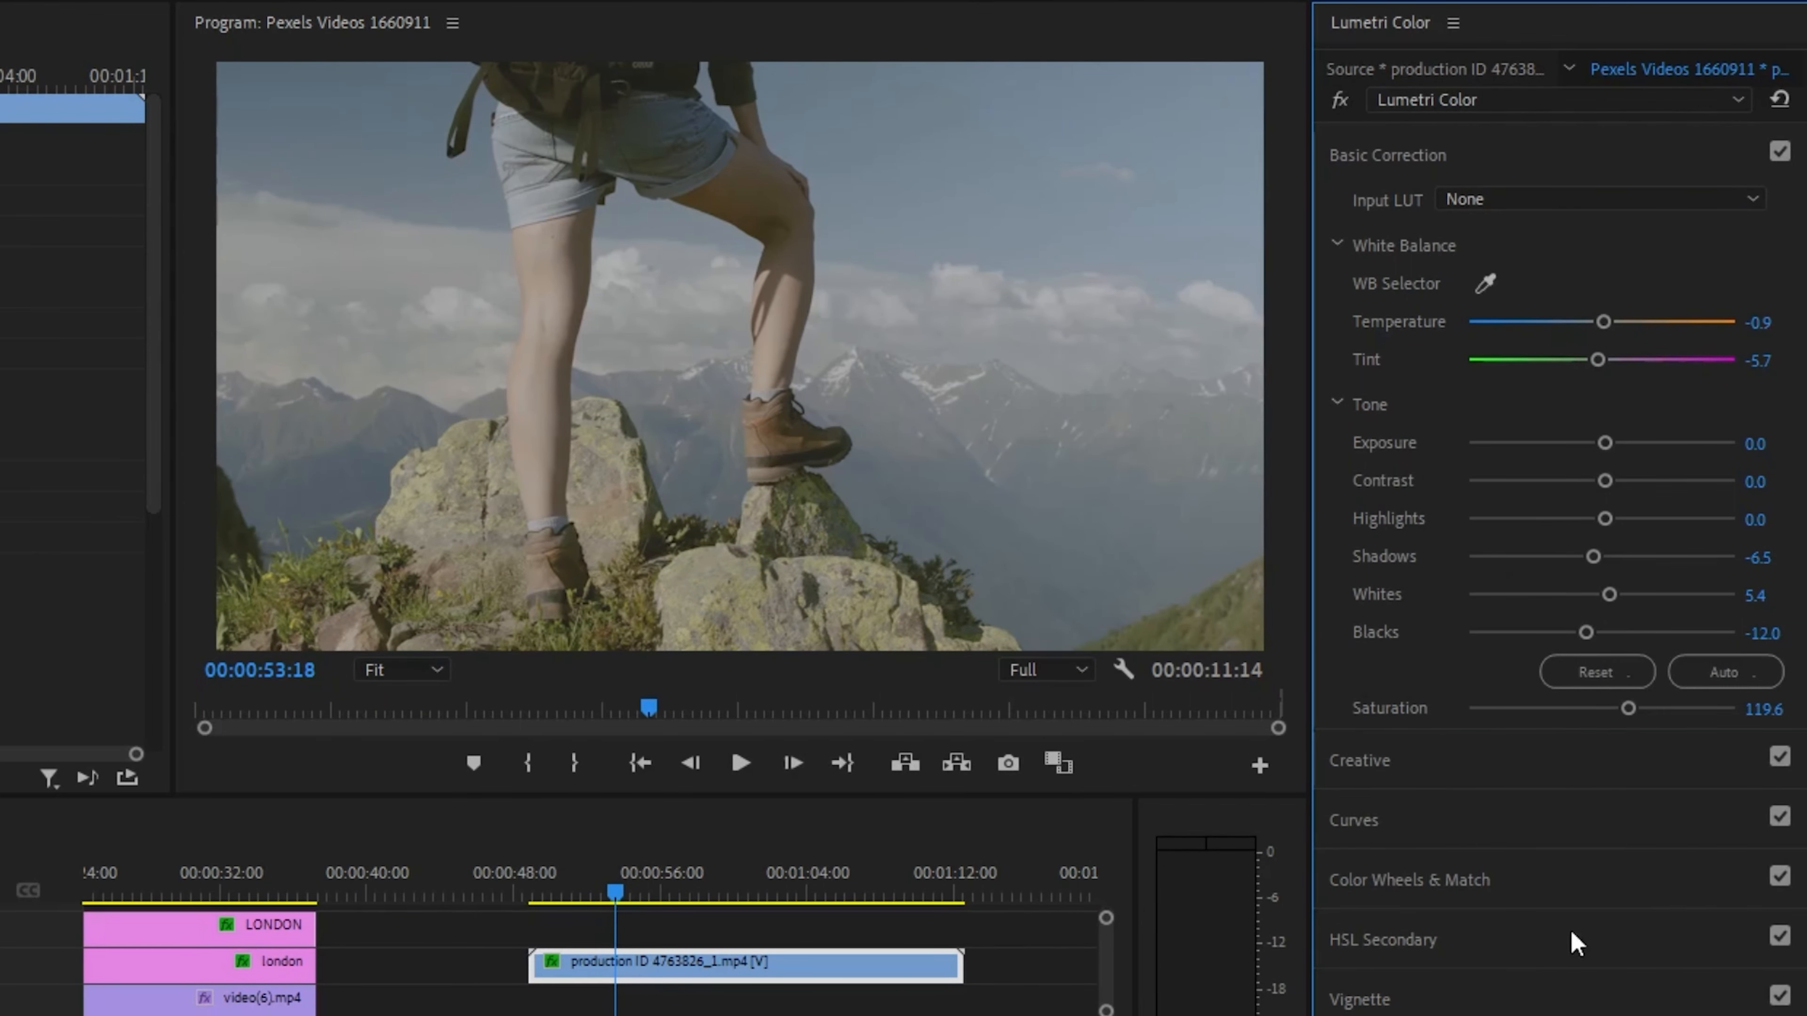
Step: Add highlight and shadow points to the hiker clip's white RGB curve and pull its midtones slightly down with a third point
left_click(1461, 826)
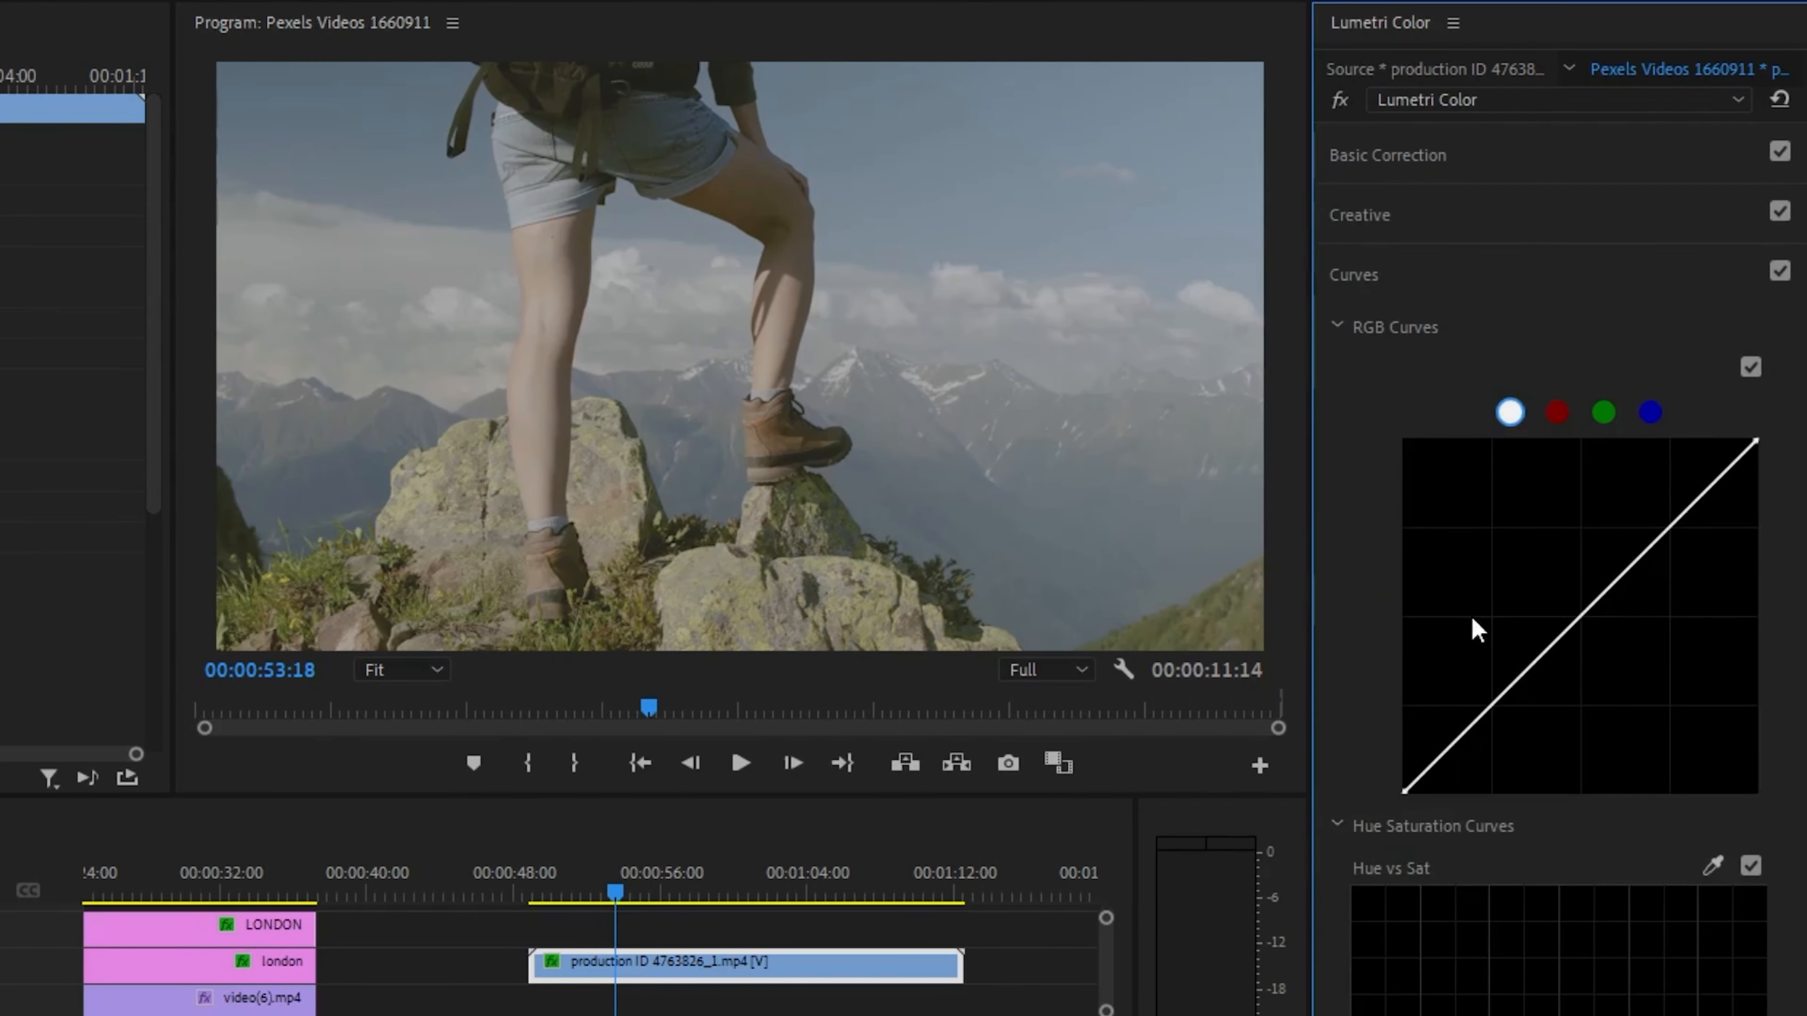
left_click(1670, 527)
left_click(1485, 711)
left_click_drag(1505, 703, 1559, 663)
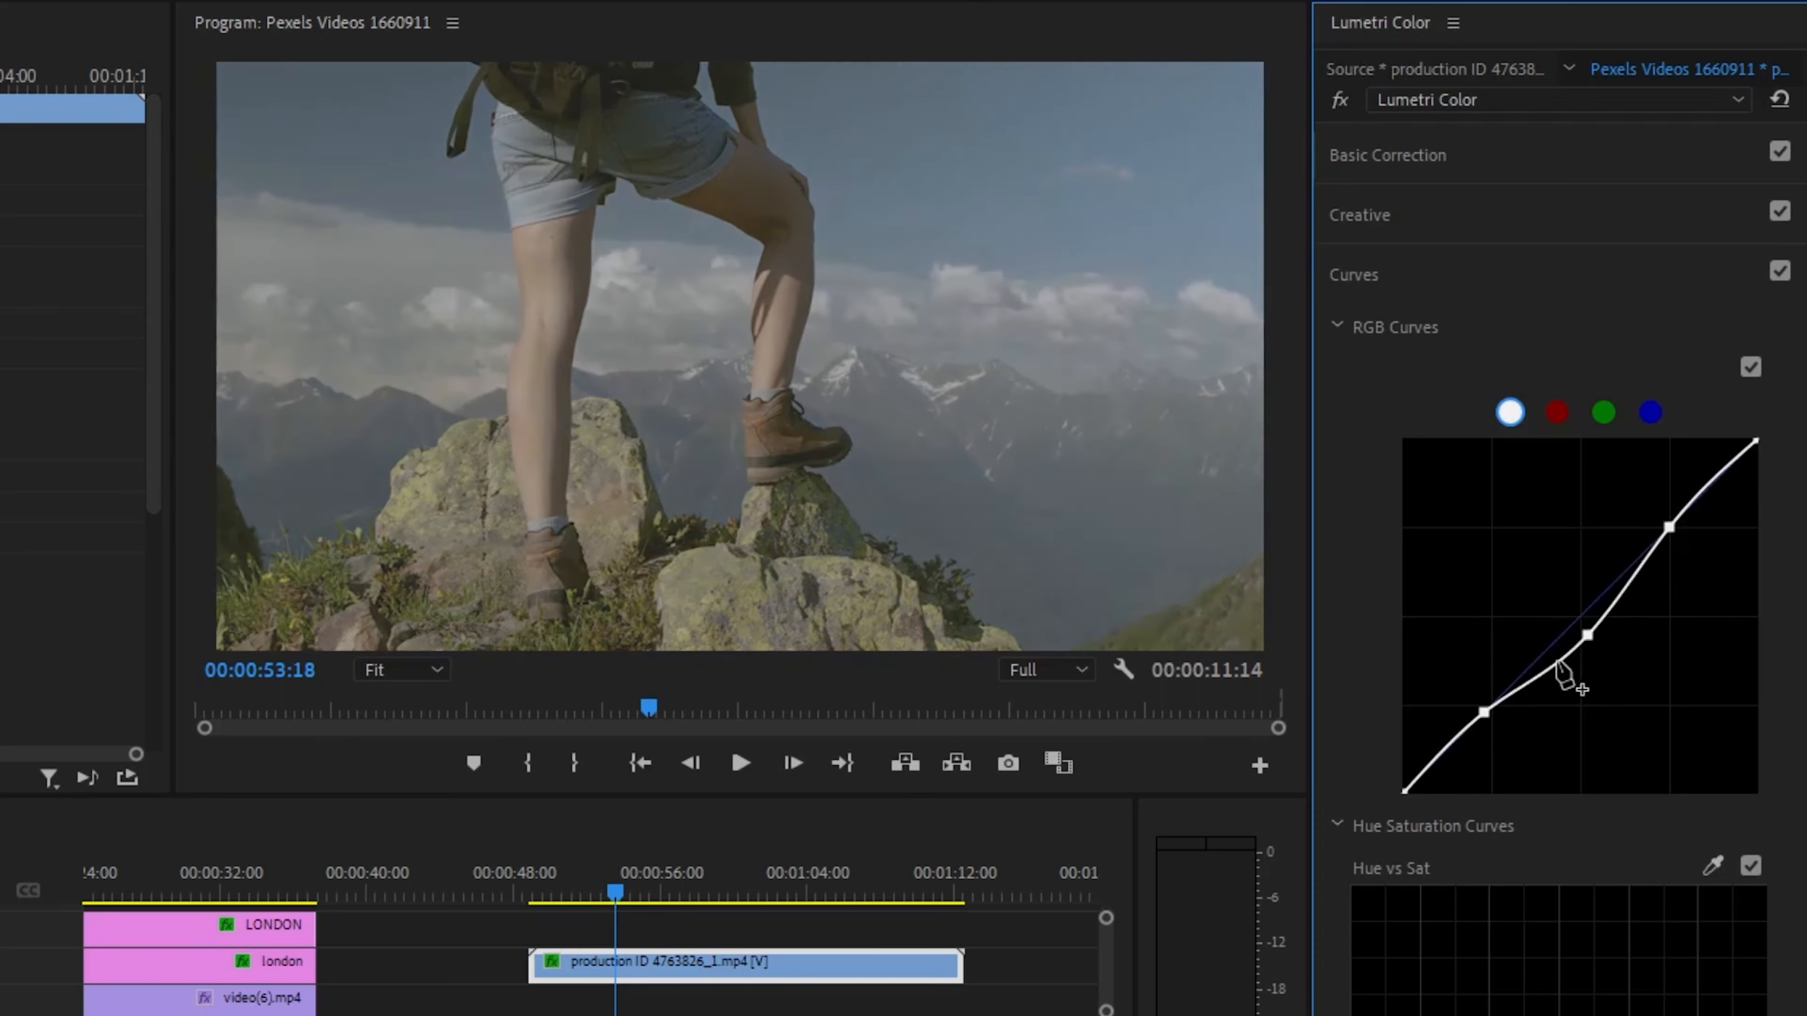
Step: Clear the points from the hiker clip's white RGB curve, trying different shadow and highlight positions along the way
left_click(1484, 712, "ctrl")
left_click(1575, 621, "ctrl")
left_click_drag(1484, 712, 1468, 676)
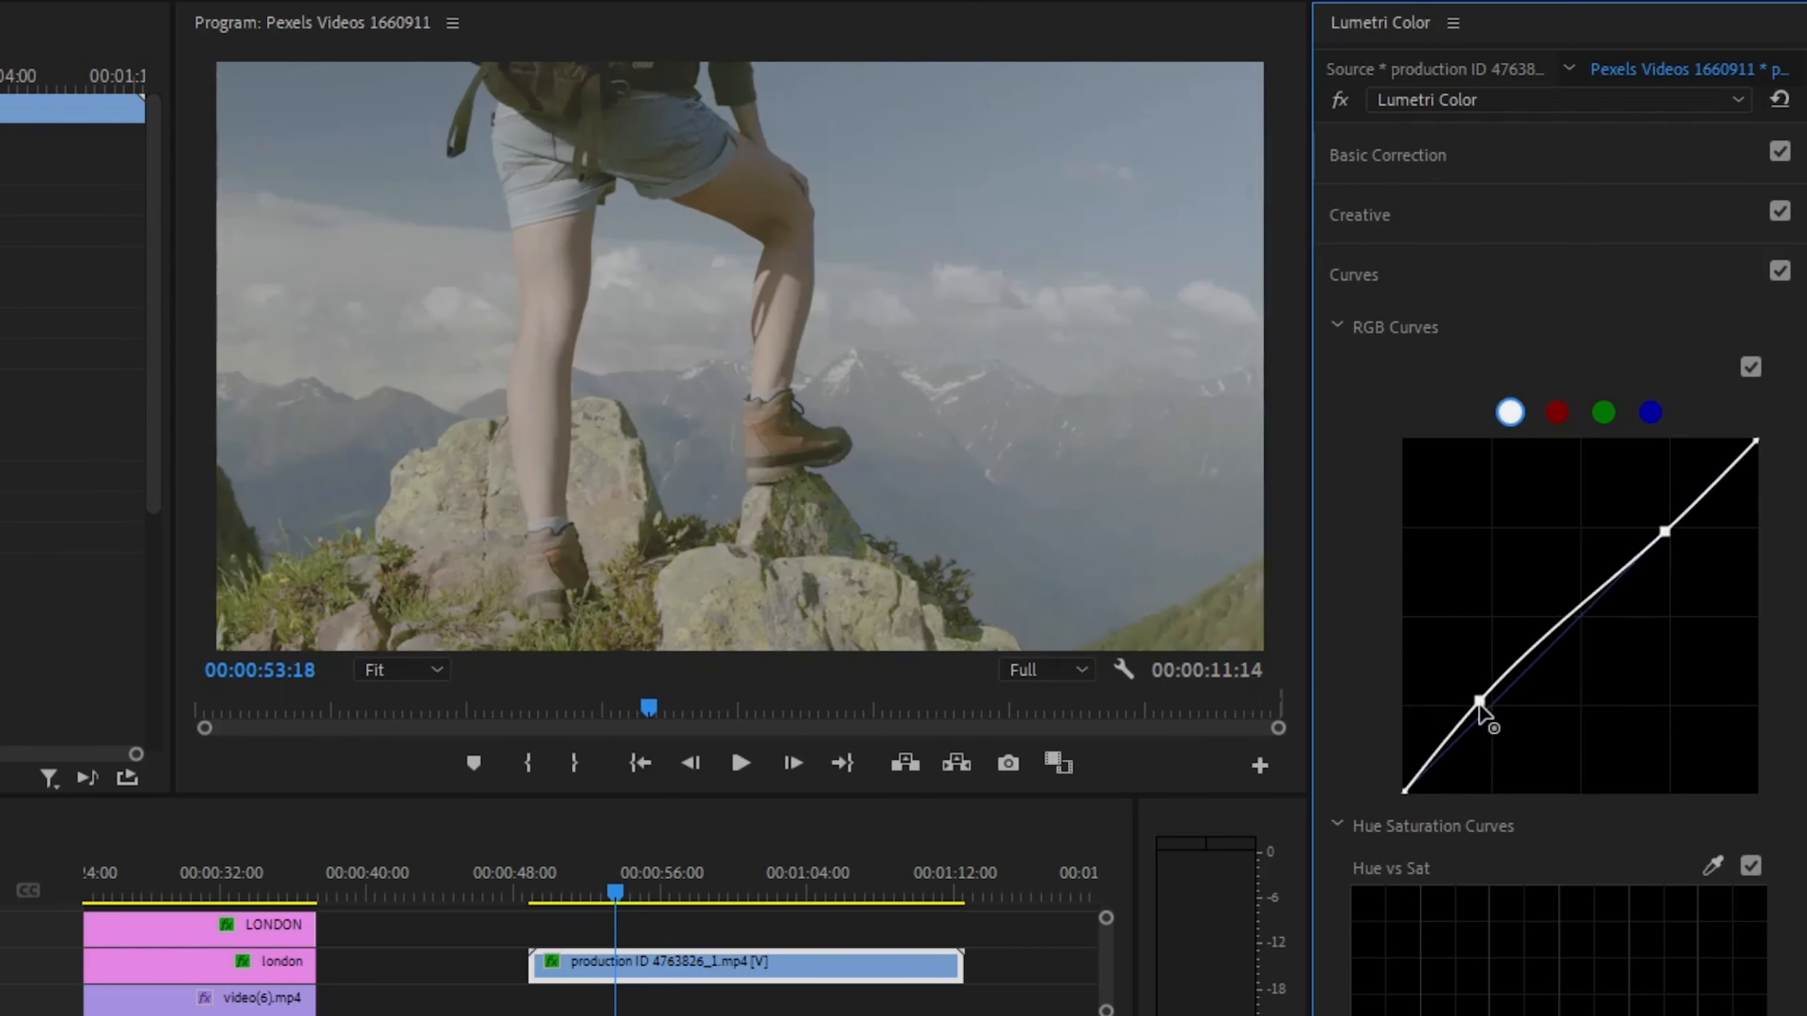
double_click(1478, 701)
left_click_drag(1633, 523, 1682, 571)
double_click(1480, 685)
Step: Shape the hiker clip's white RGB curve into an S with one lowered shadow point and one raised highlight point
left_click_drag(1524, 672, 1525, 726)
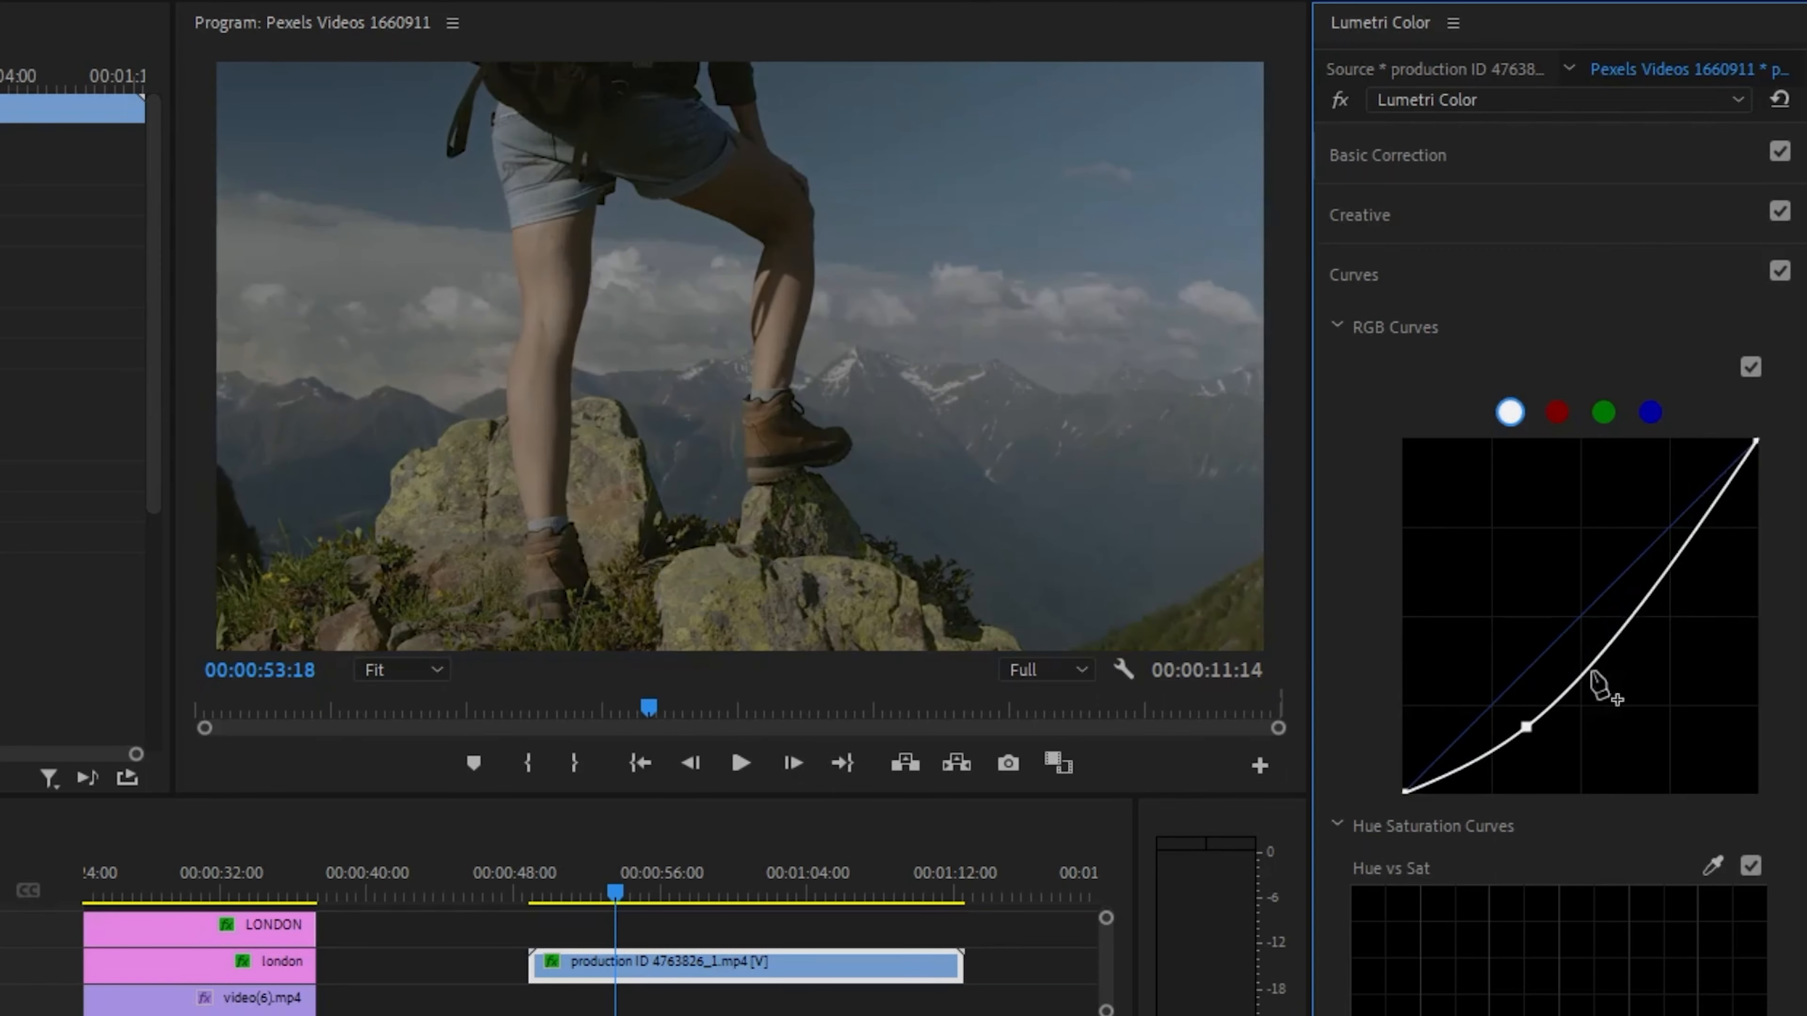
left_click_drag(1632, 562, 1631, 522)
left_click_drag(1524, 728, 1533, 712)
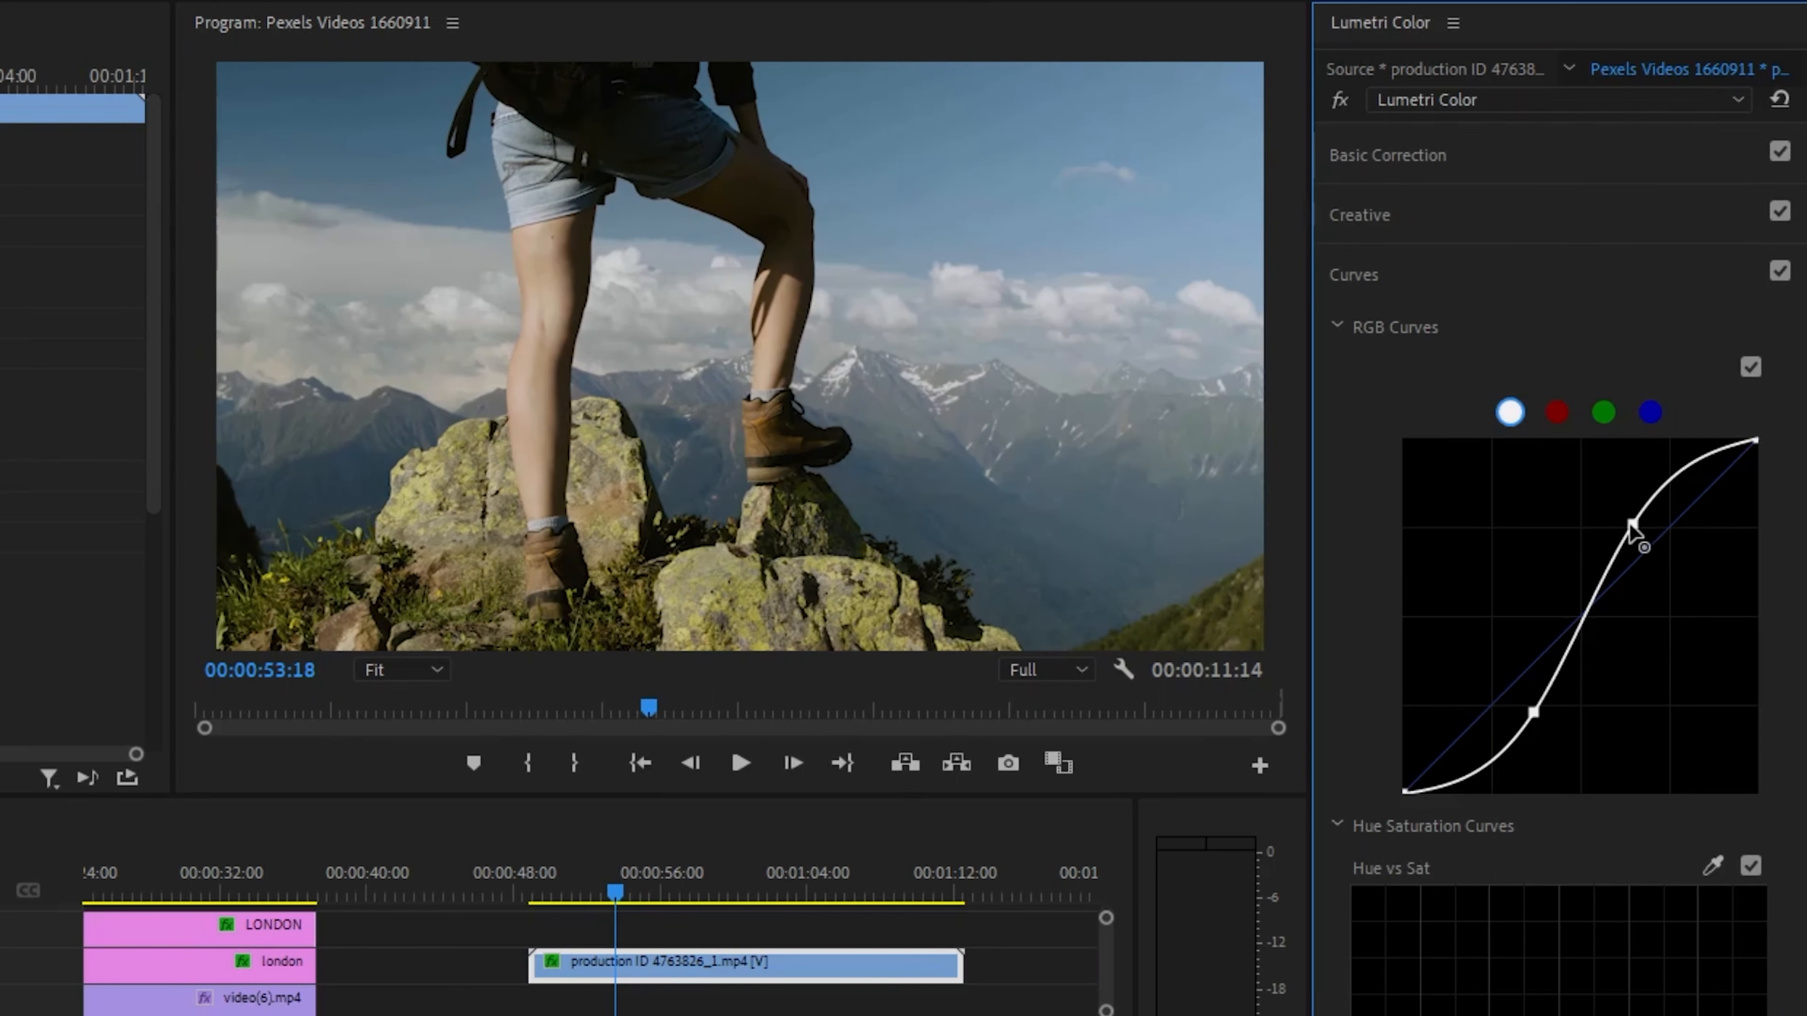
Step: Compare the hiker clip with Curves off and on, and soften the S-curve by repositioning its shadow and highlight points
left_click(1780, 272)
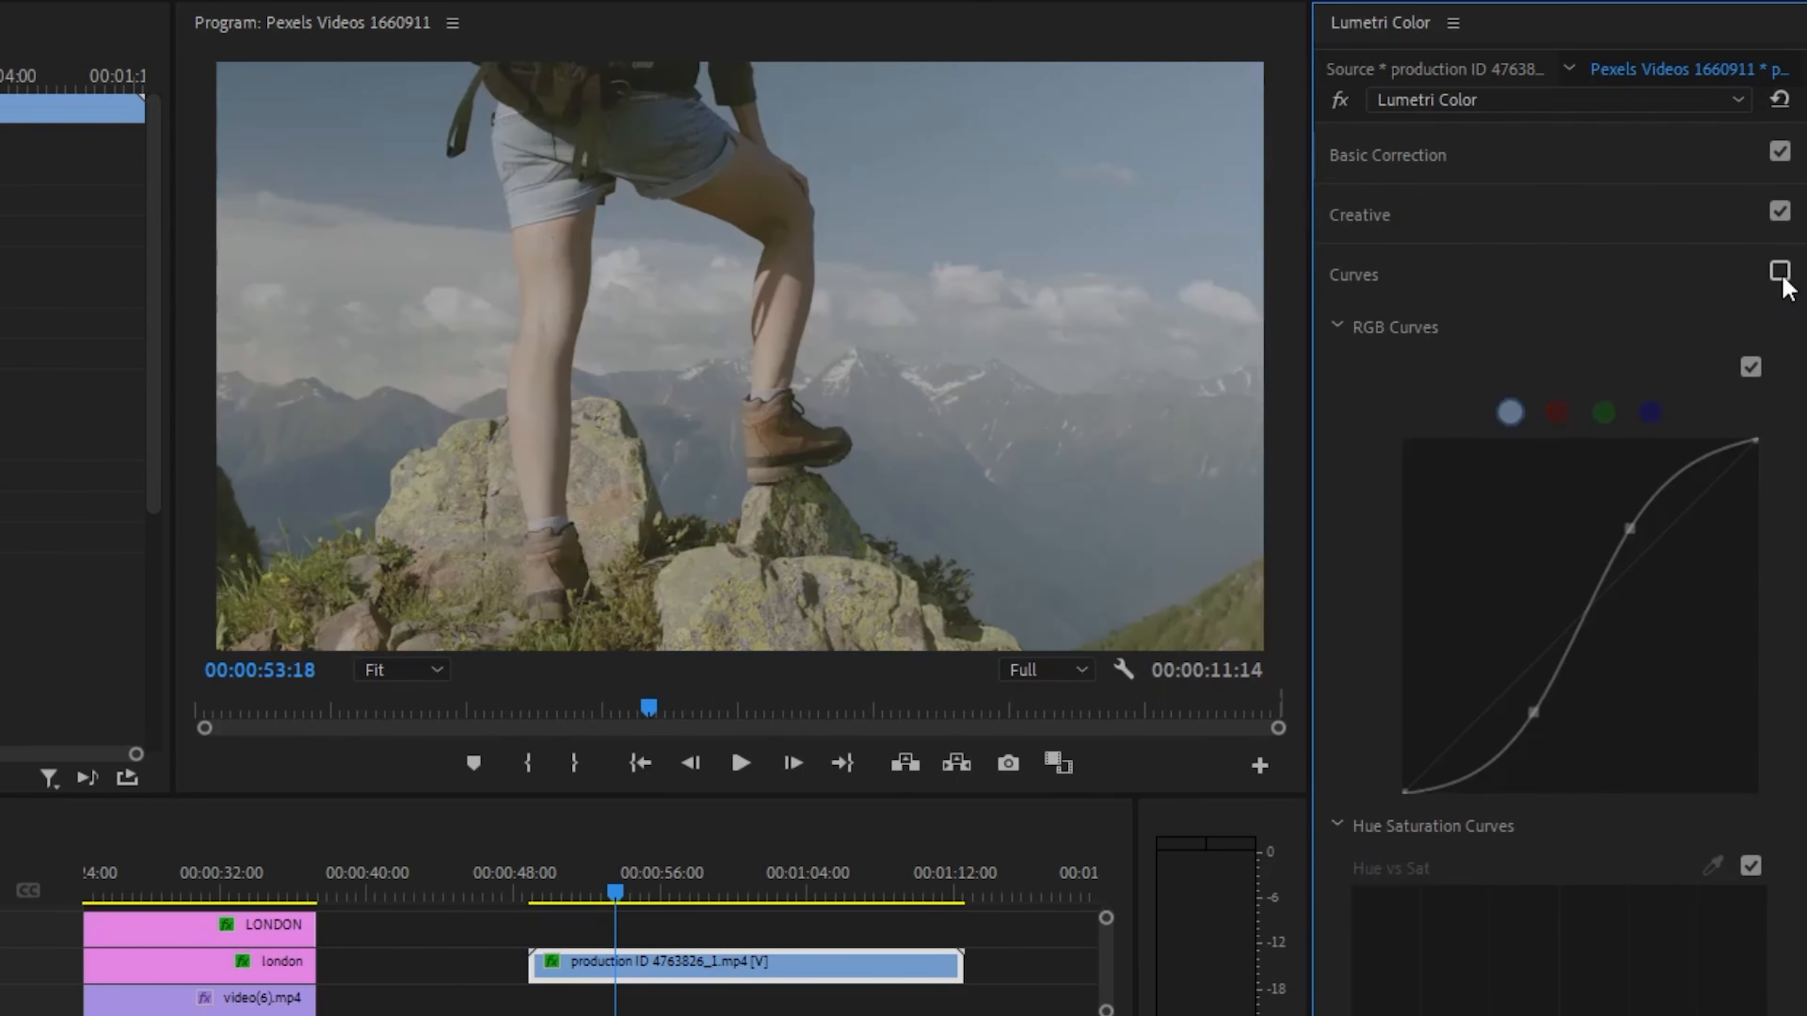
left_click(1780, 272)
left_click_drag(1629, 528, 1635, 535)
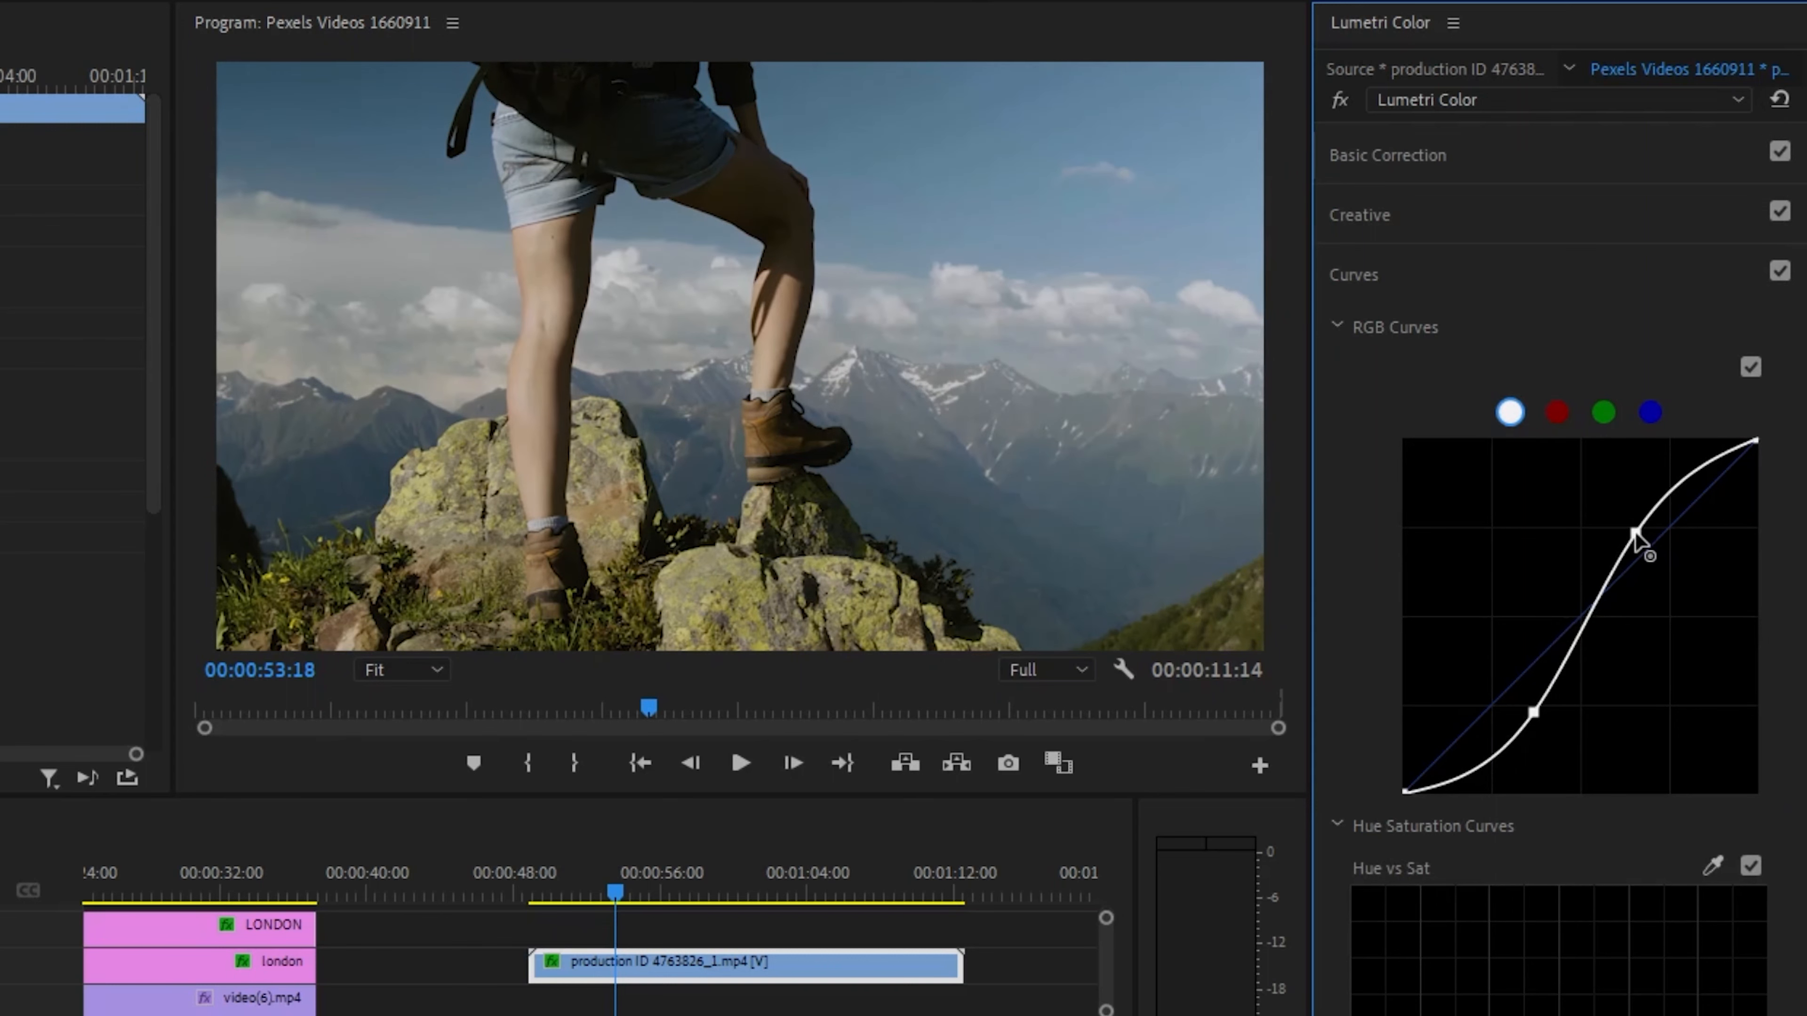
mouse_move(1532, 713)
left_mouse_down()
mouse_move(1537, 737)
mouse_move(1518, 722)
left_mouse_up()
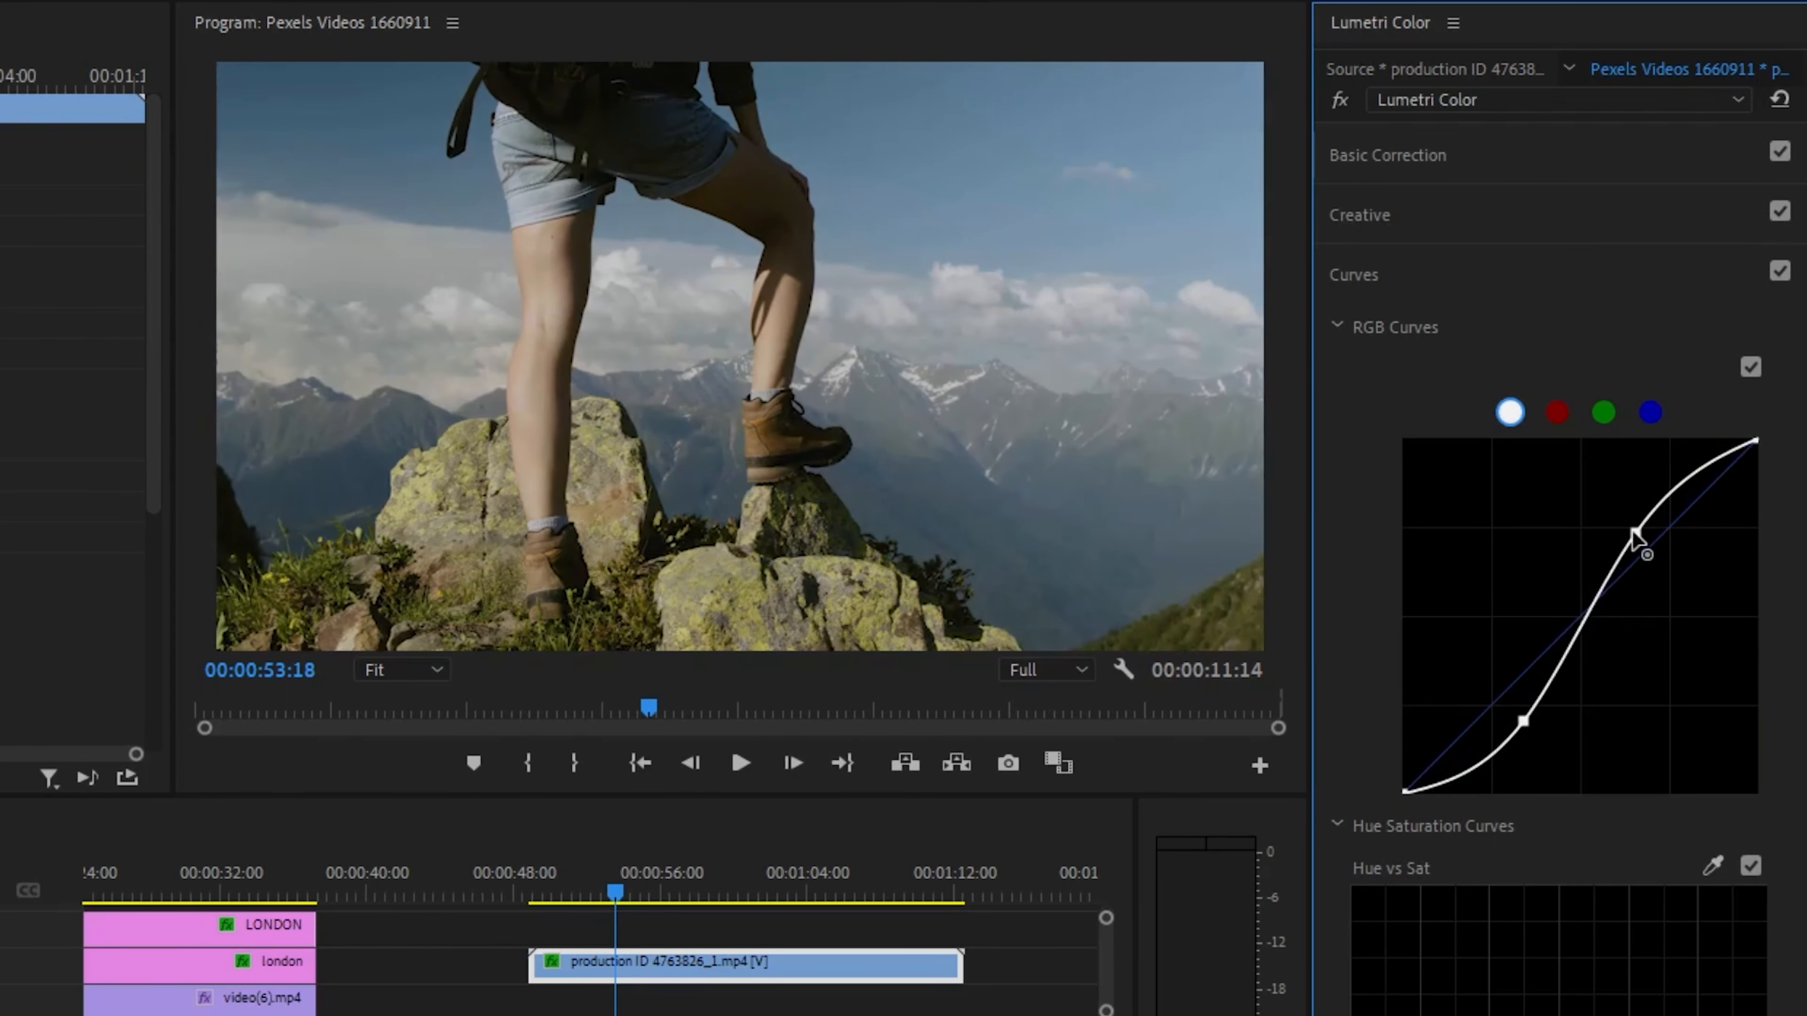
mouse_move(1636, 533)
left_mouse_down()
mouse_move(1649, 517)
mouse_move(1635, 527)
left_mouse_up()
left_click_drag(1522, 721, 1508, 730)
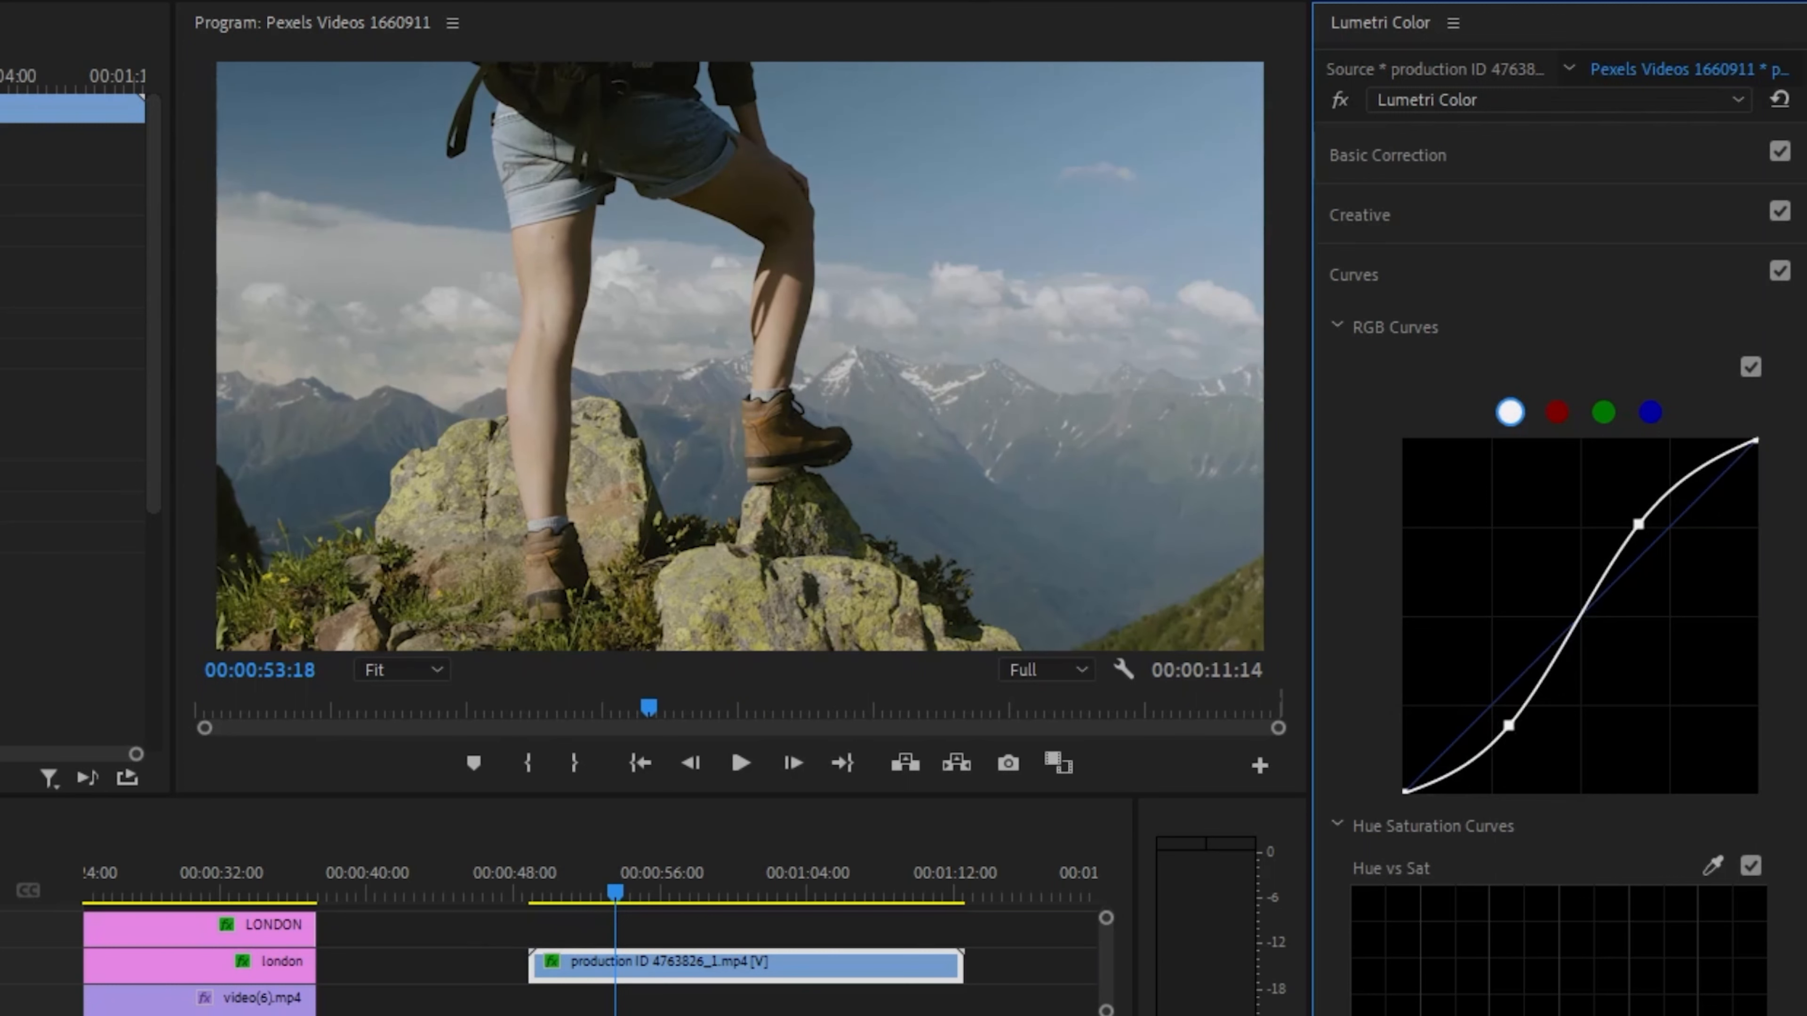
Step: Fine-tune the hiker clip's shadows and contrast in Basic Correction
scroll(1551, 569, "down", 5)
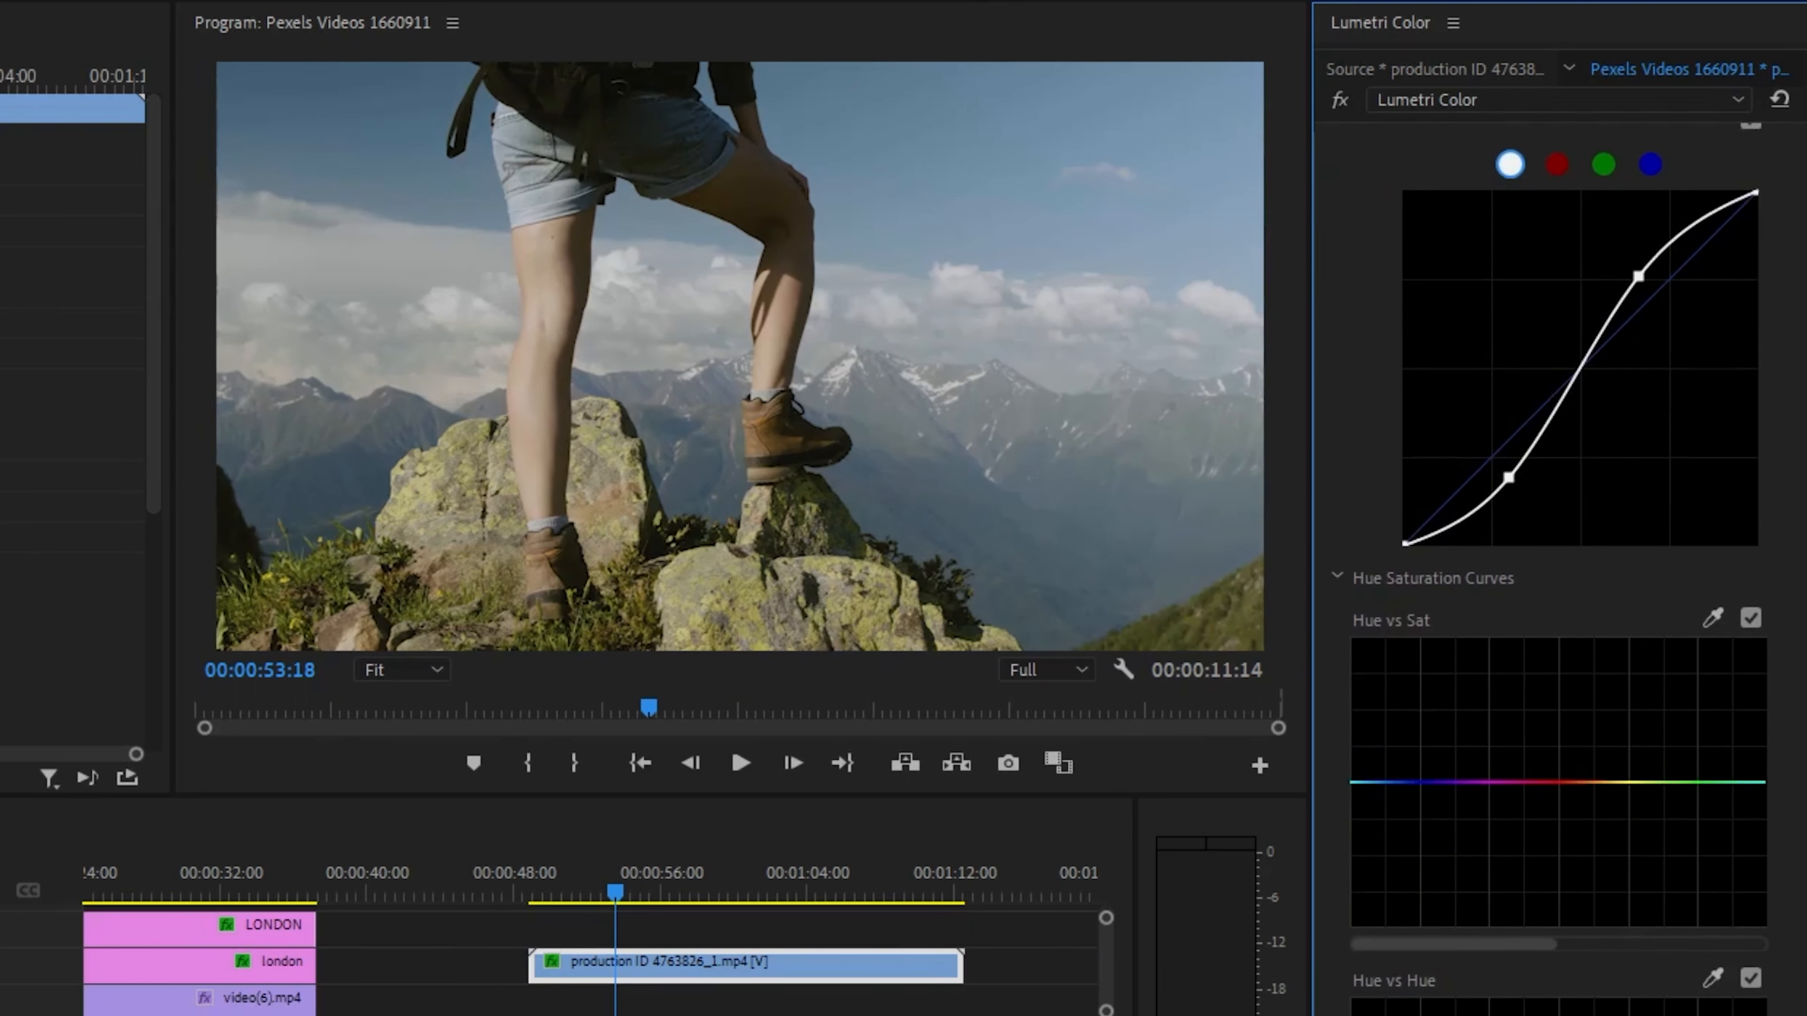
scroll(1706, 865, "down", 1)
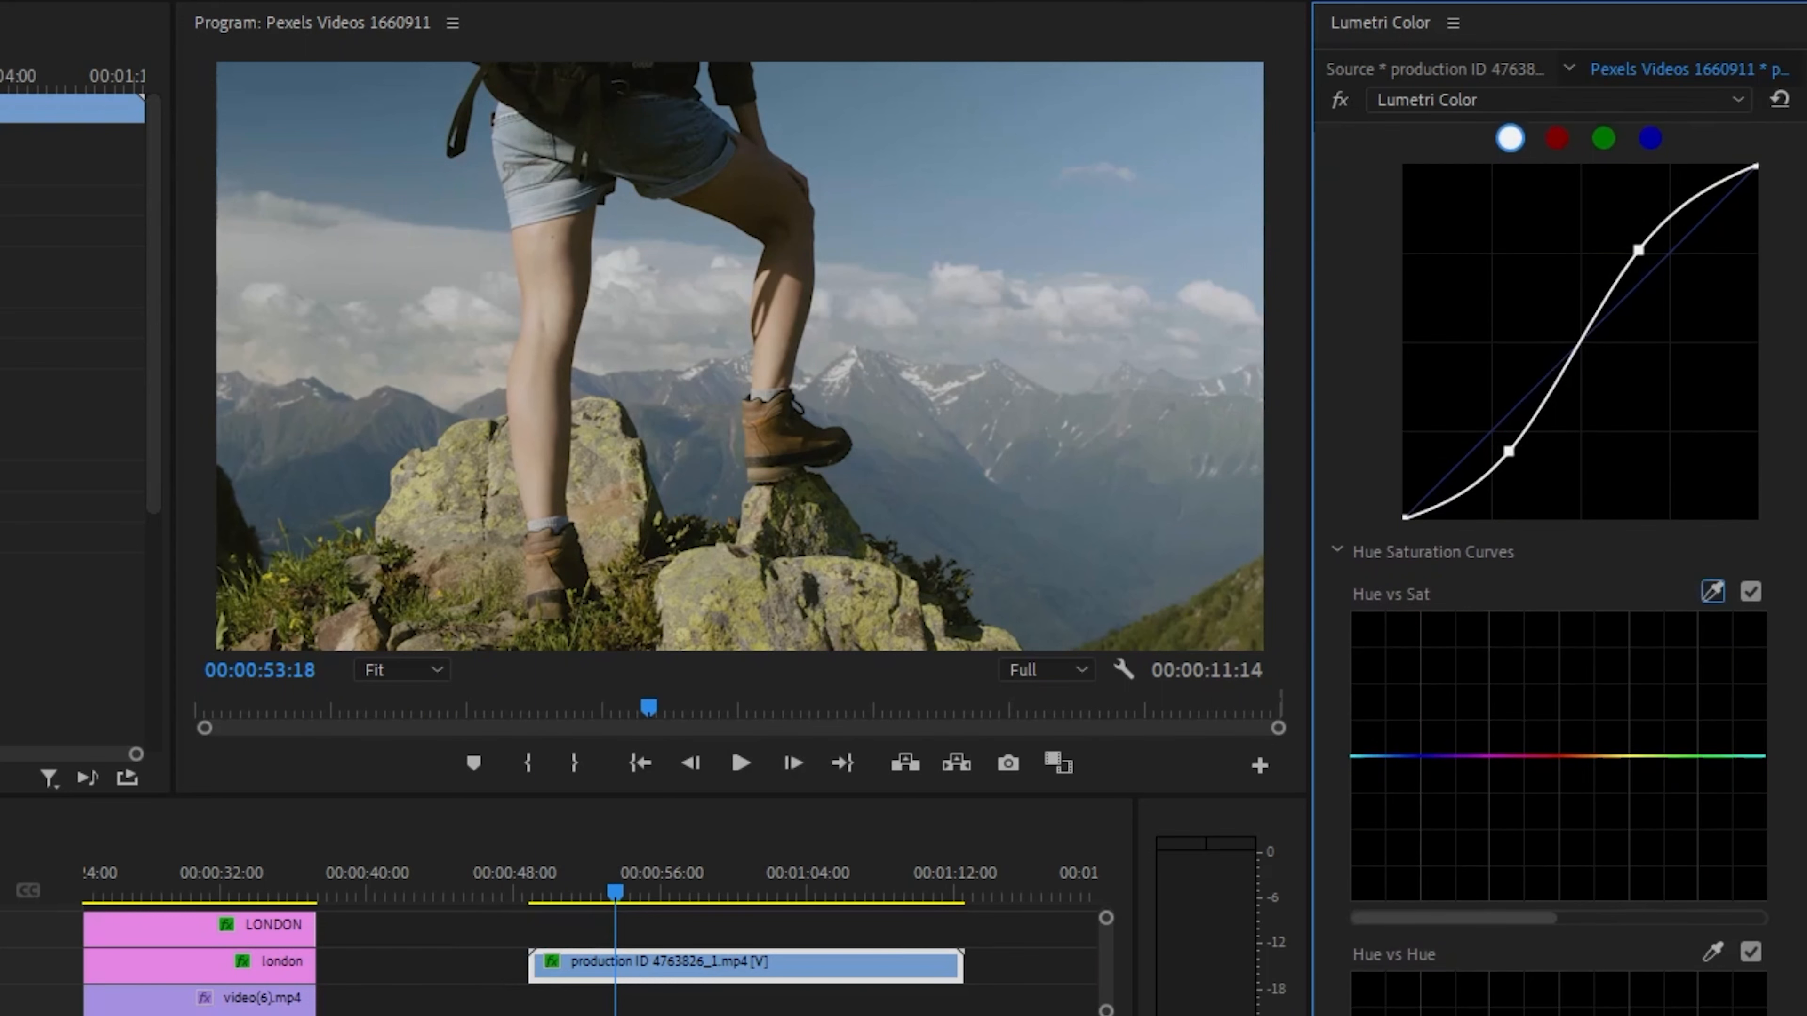
scroll(1707, 865, "up", 5)
left_click(1413, 163)
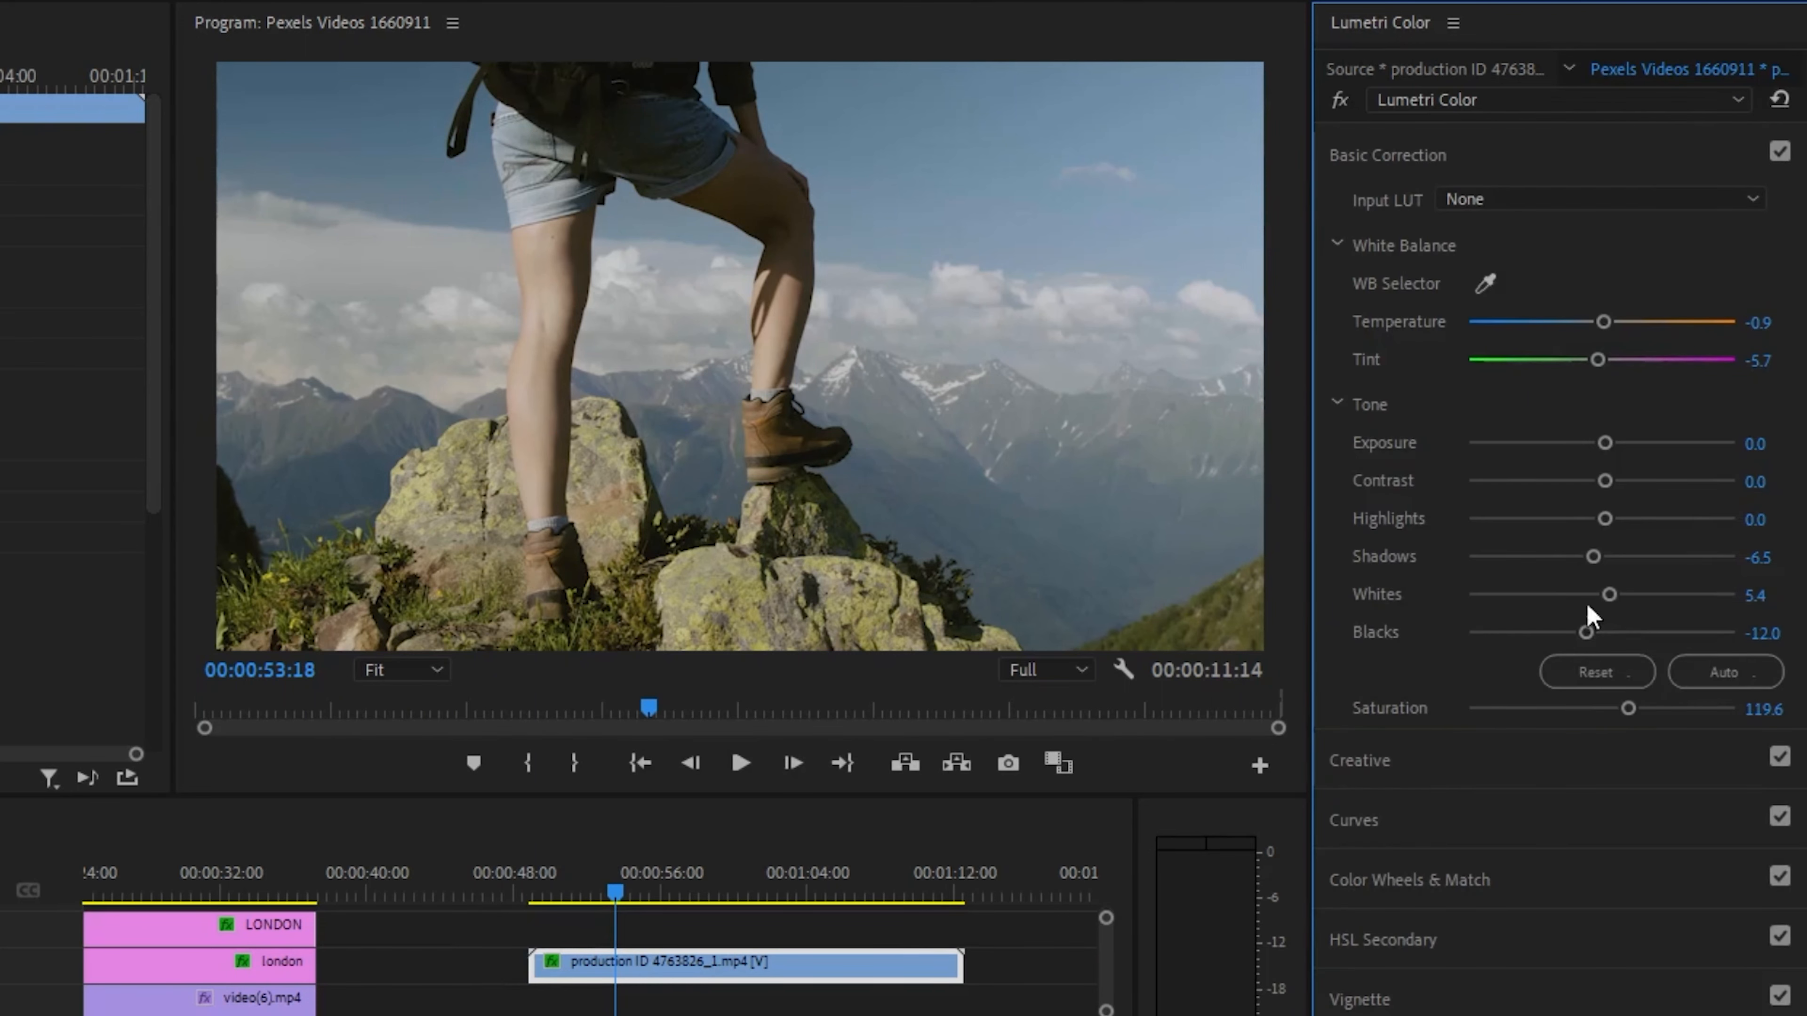
left_click_drag(1589, 564, 1661, 593)
mouse_move(1604, 482)
left_mouse_down()
mouse_move(1536, 472)
mouse_move(1593, 491)
left_mouse_up()
Step: Sample the grass for the Hue vs Sat curve and pull its yellow-green section down to desaturate the grass
left_click(1456, 822)
scroll(1675, 687, "down", 1)
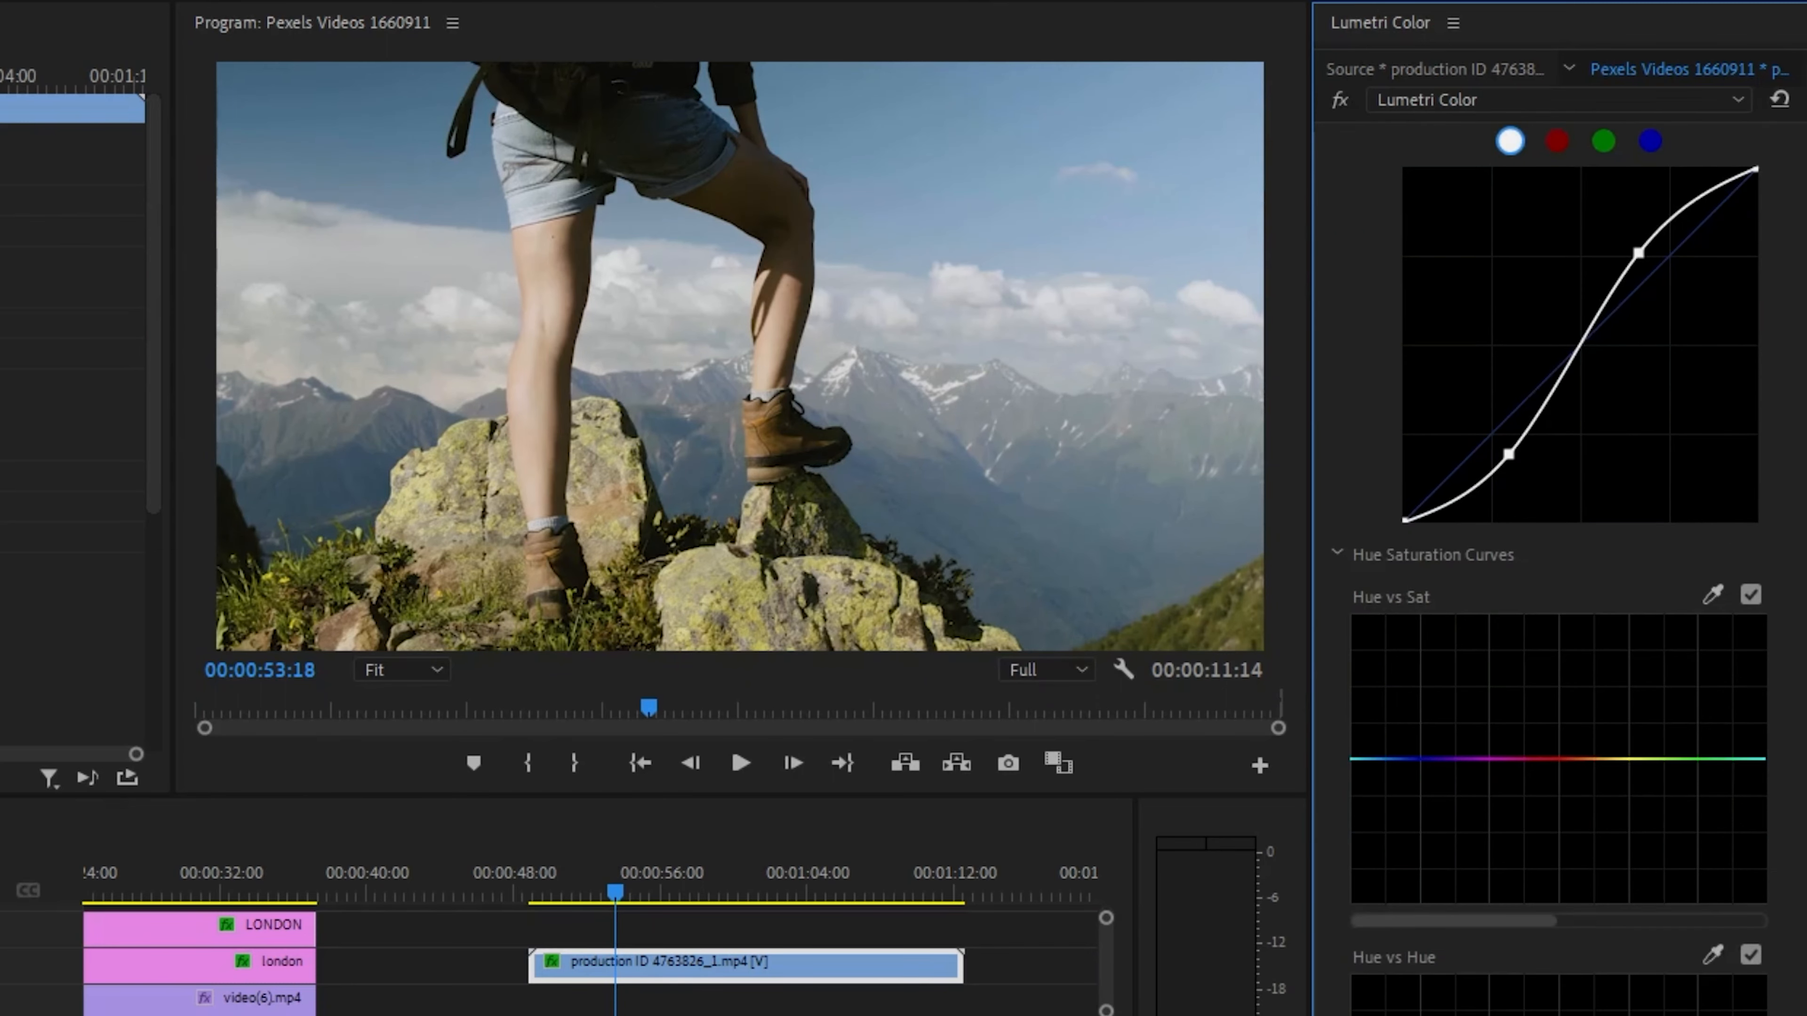
left_click(1712, 596)
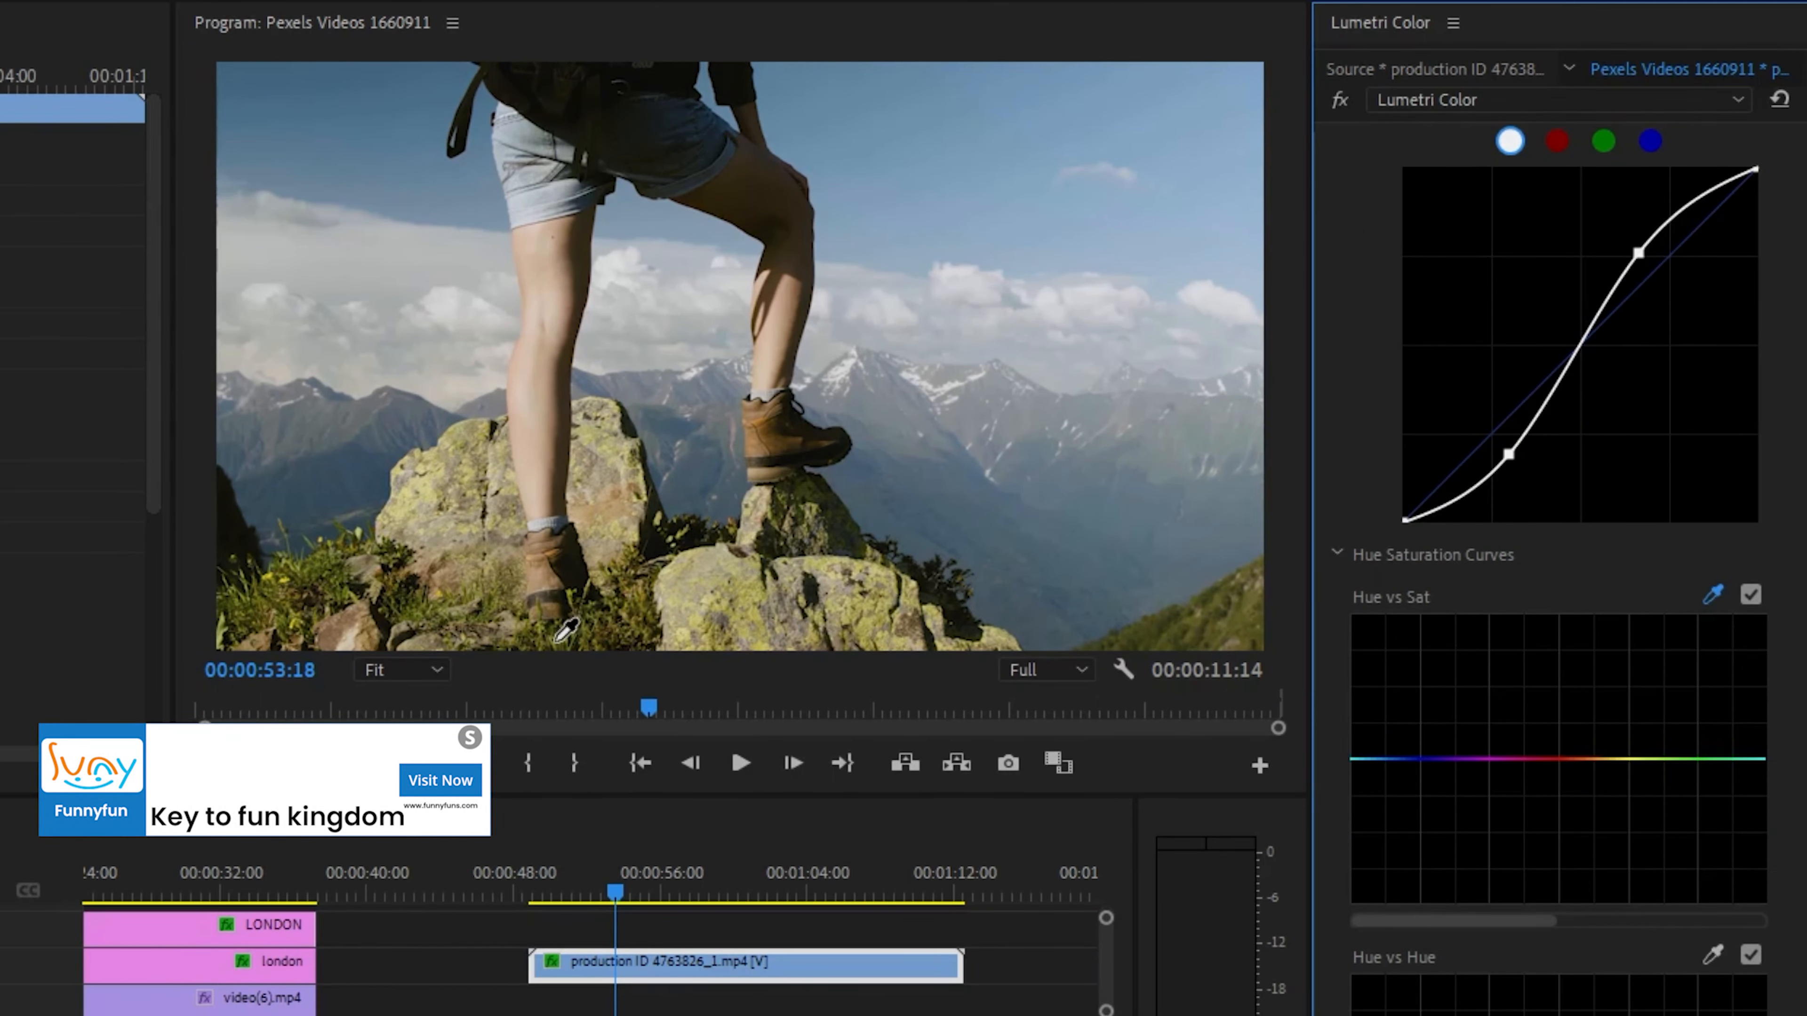
left_click_drag(1665, 758, 1634, 824)
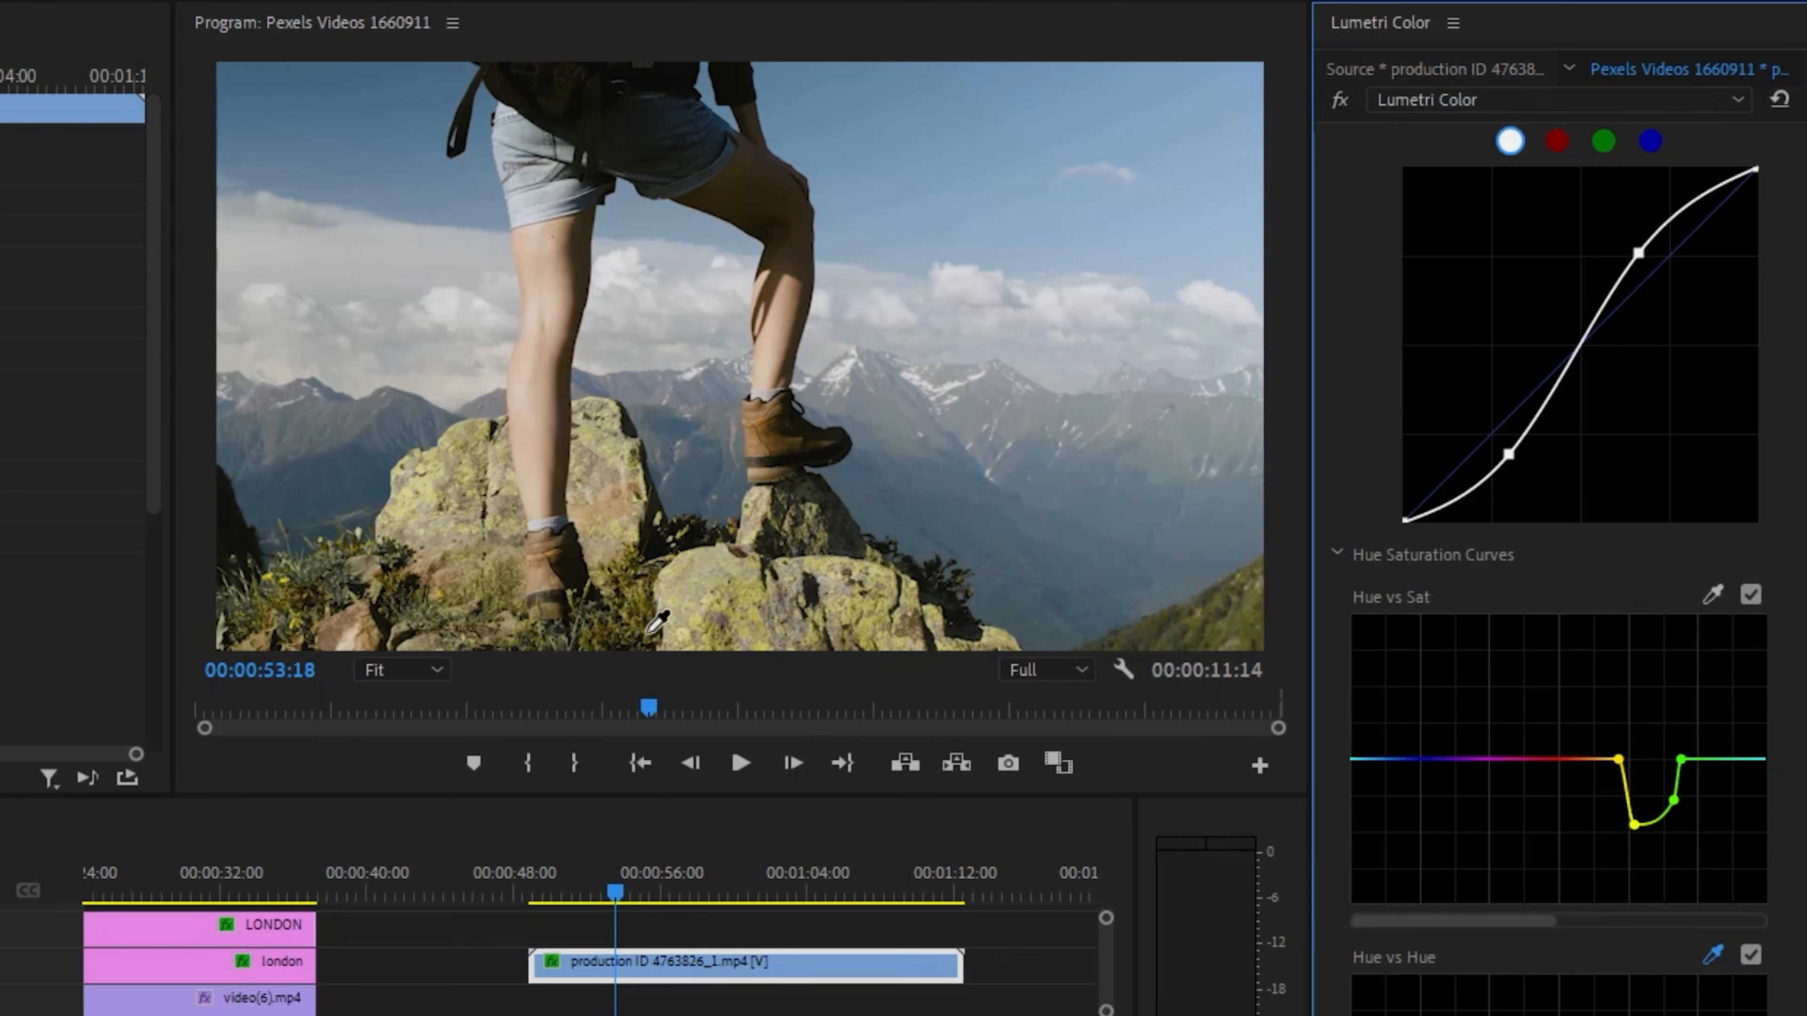
Step: Sample the foreground for the Hue vs Hue curve and replace its orange points with three points in the yellow-green range
left_click(648, 633)
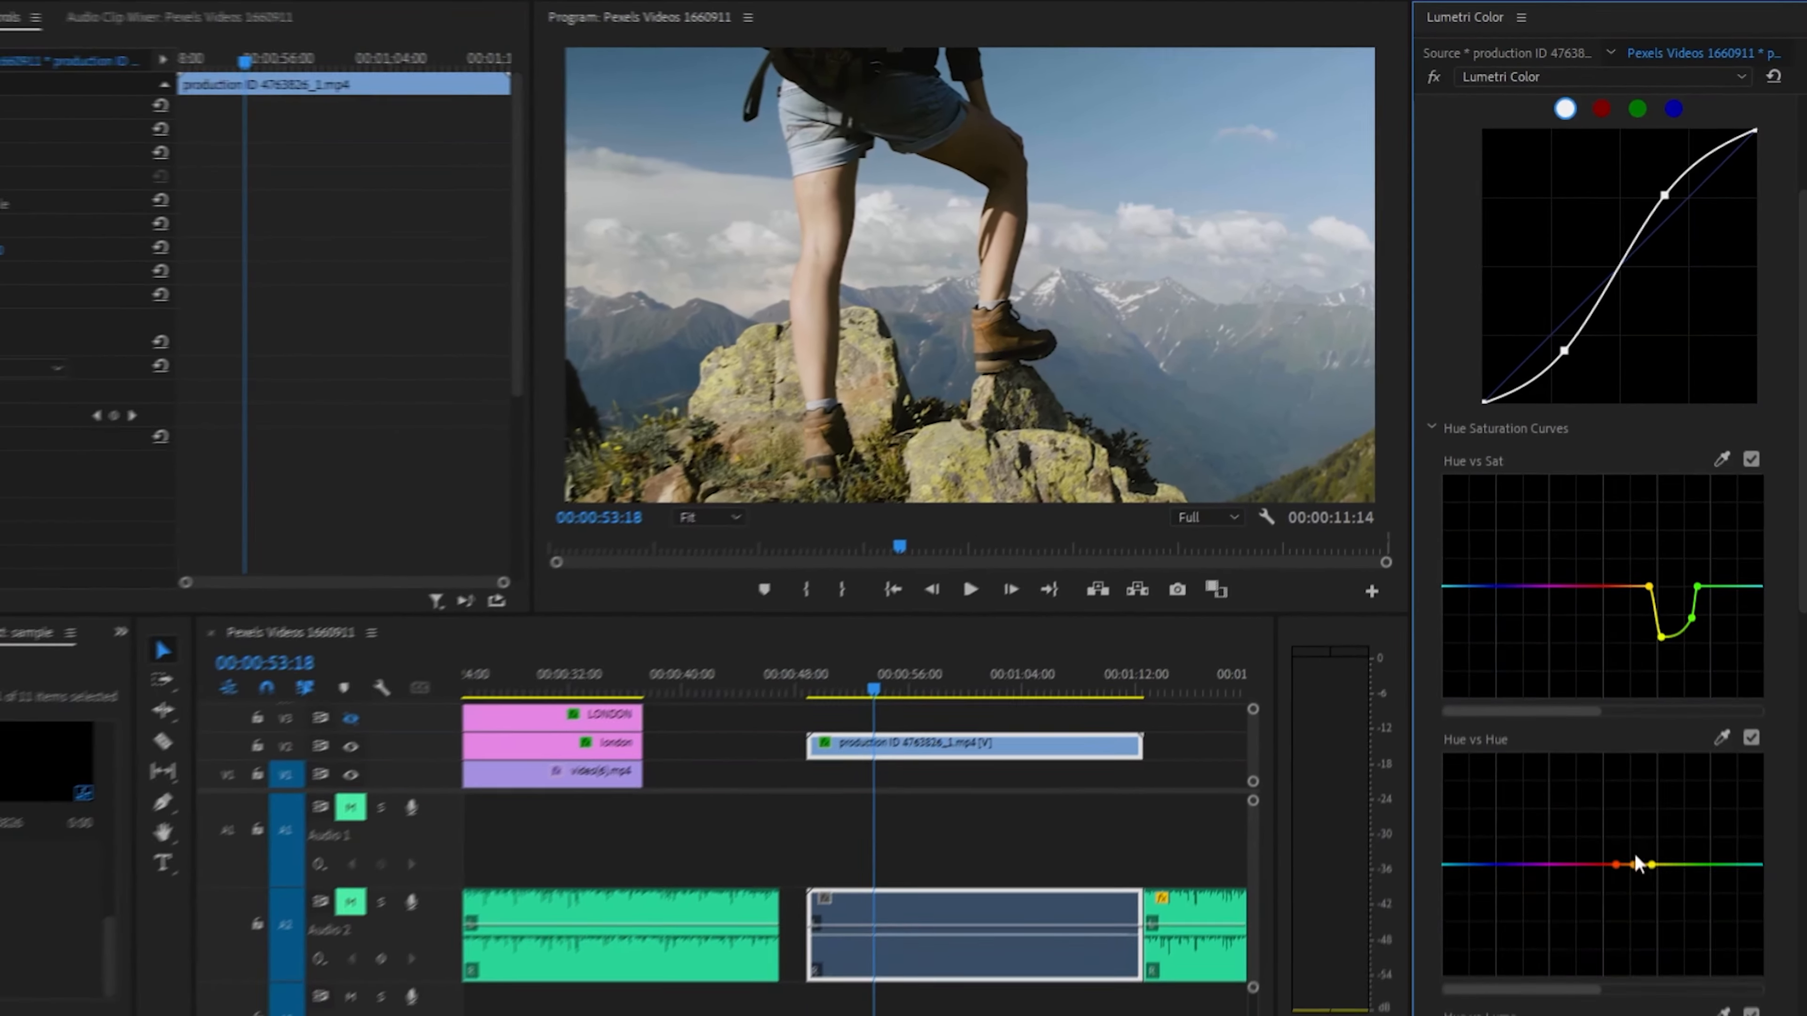
left_click_drag(1633, 860, 1684, 861)
double_click(1646, 863)
left_click(1667, 860)
left_click(1689, 860)
left_click(1681, 860)
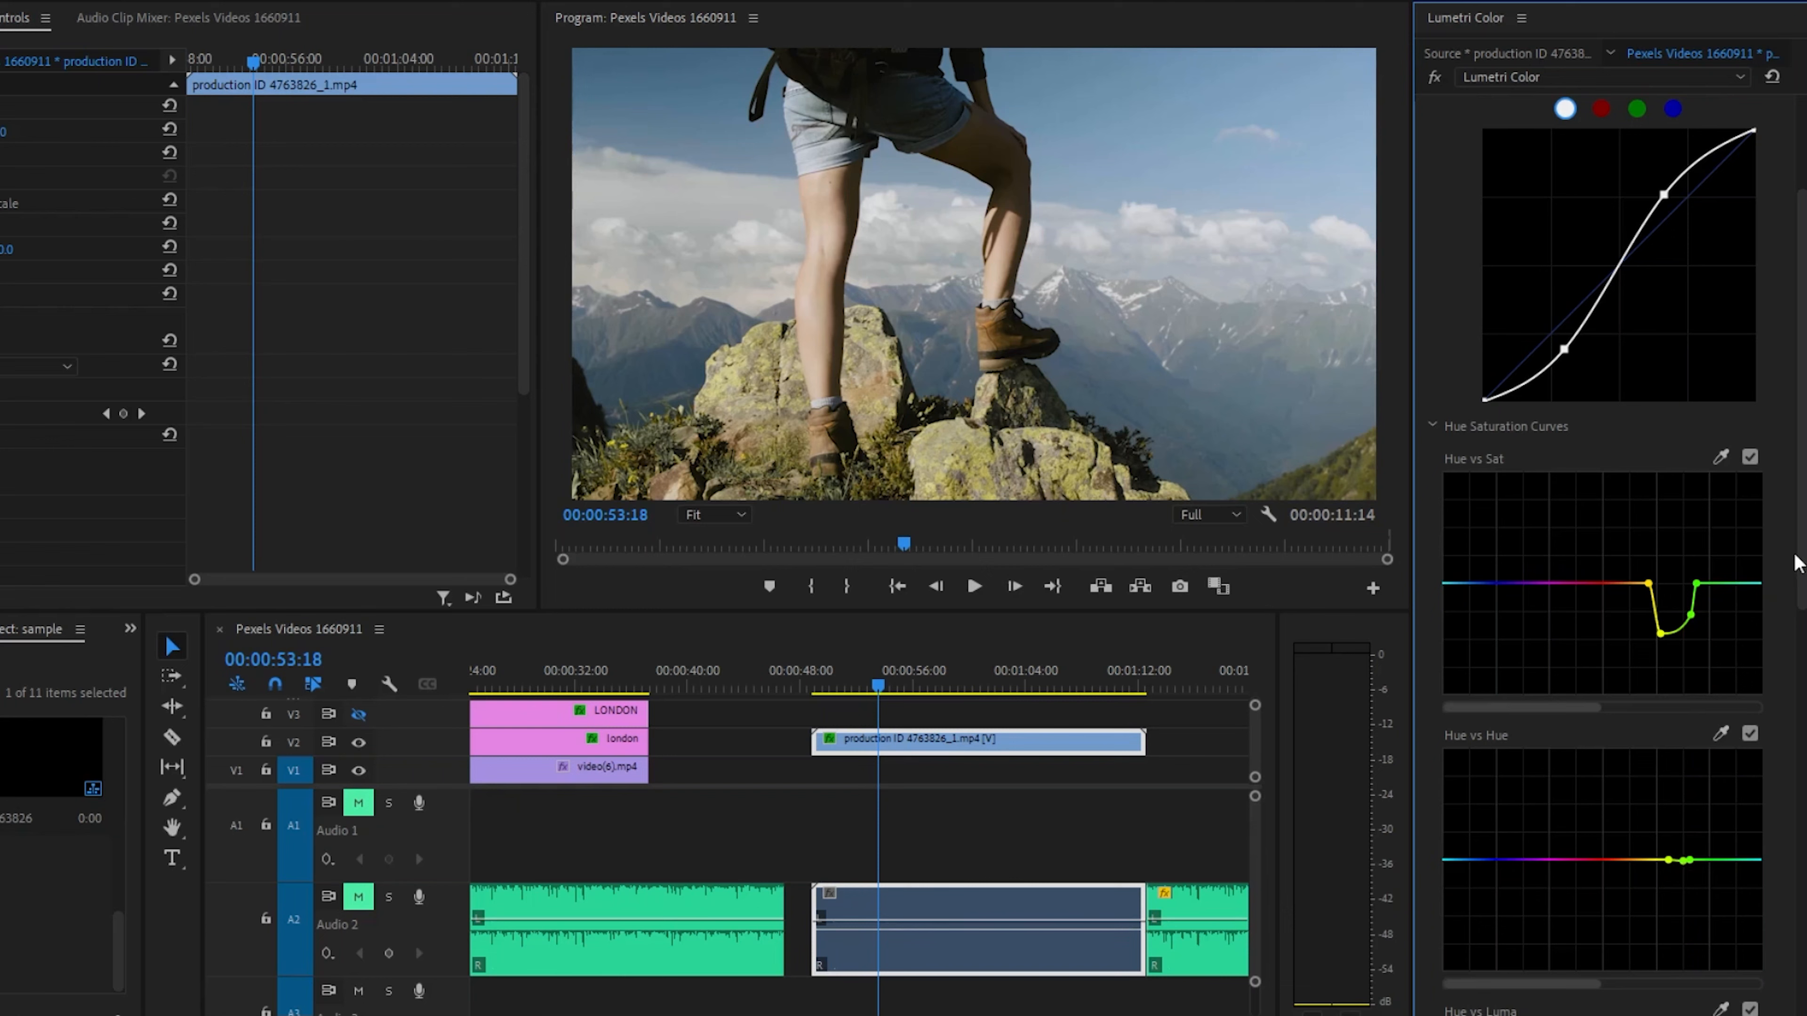
Step: Sample the sky for the Hue vs Luma and Hue vs Hue curves and slightly adjust their blue points
scroll(1746, 645, "down", 5)
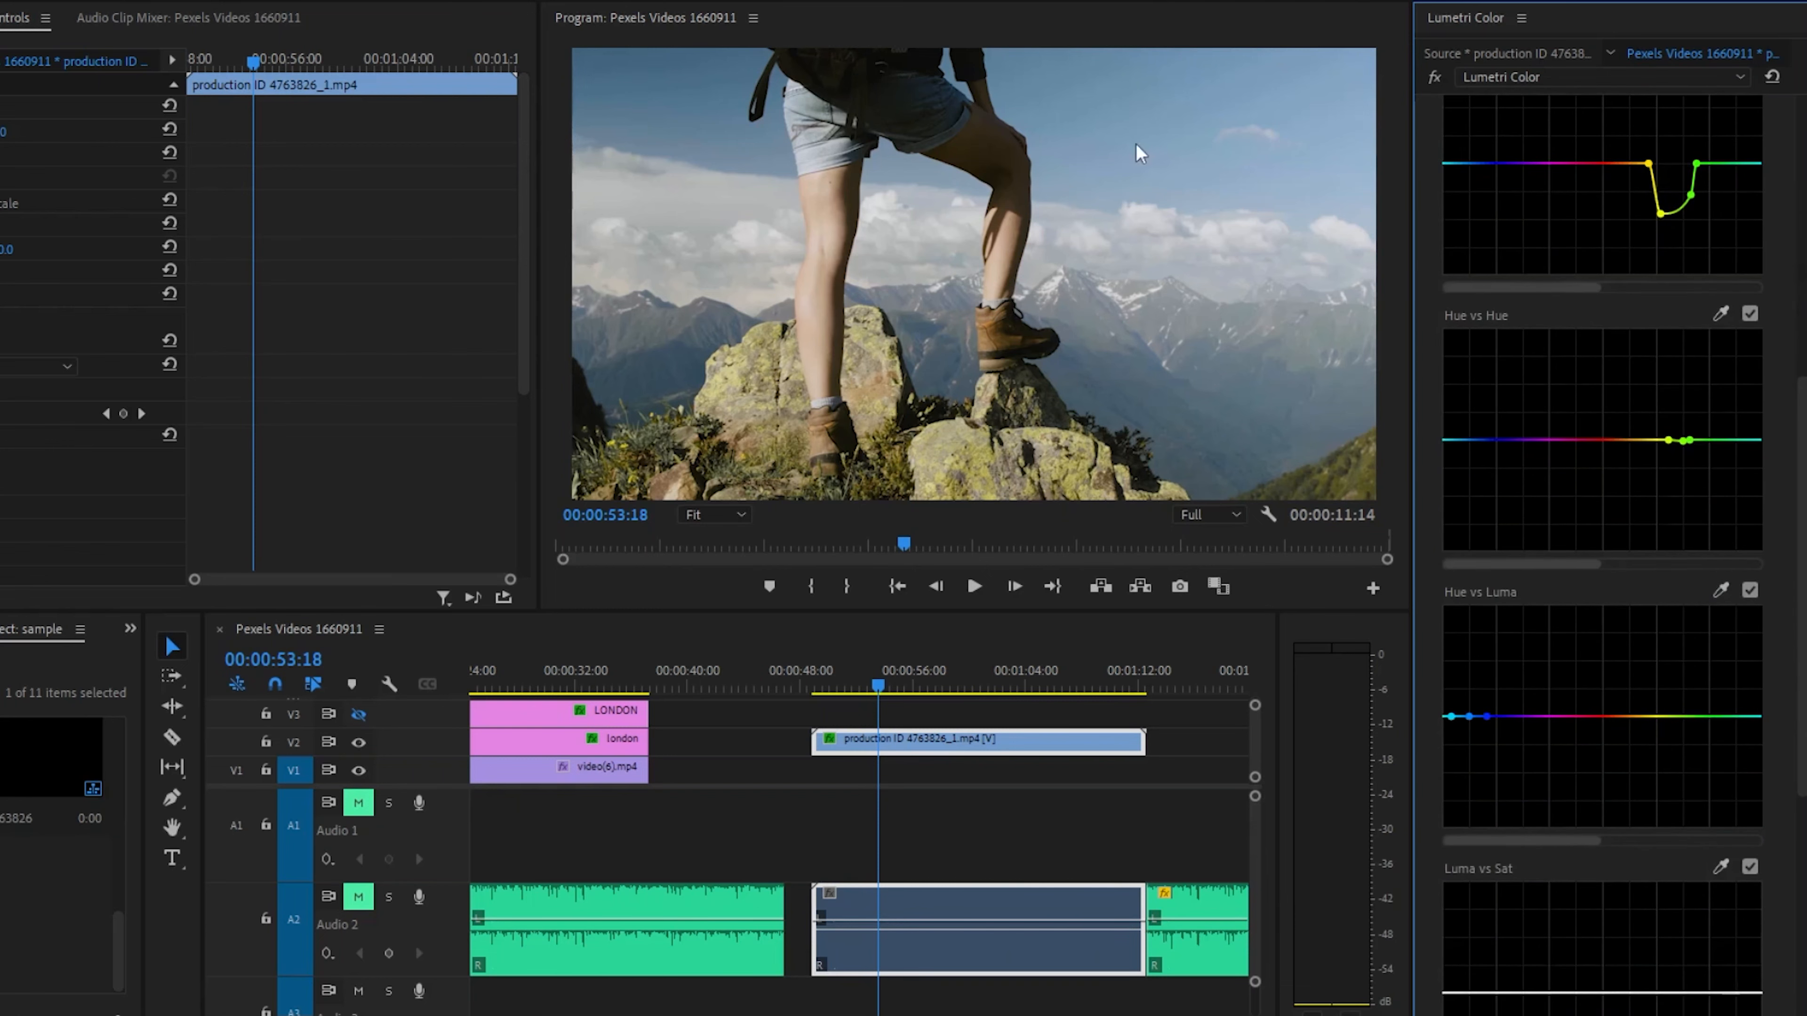
mouse_move(1466, 720)
left_mouse_down()
mouse_move(1453, 813)
mouse_move(1464, 705)
mouse_move(1483, 826)
mouse_move(1509, 826)
mouse_move(1487, 716)
left_mouse_up()
left_click_drag(1470, 440, 1486, 443)
mouse_move(1468, 716)
left_mouse_down()
mouse_move(1470, 701)
mouse_move(1465, 782)
mouse_move(1483, 718)
left_mouse_up()
Step: Sample the sky for the Luma vs Sat curve and raise its points to boost saturation, checking the image at 00:00:57:25
left_click_drag(1800, 736, 1804, 826)
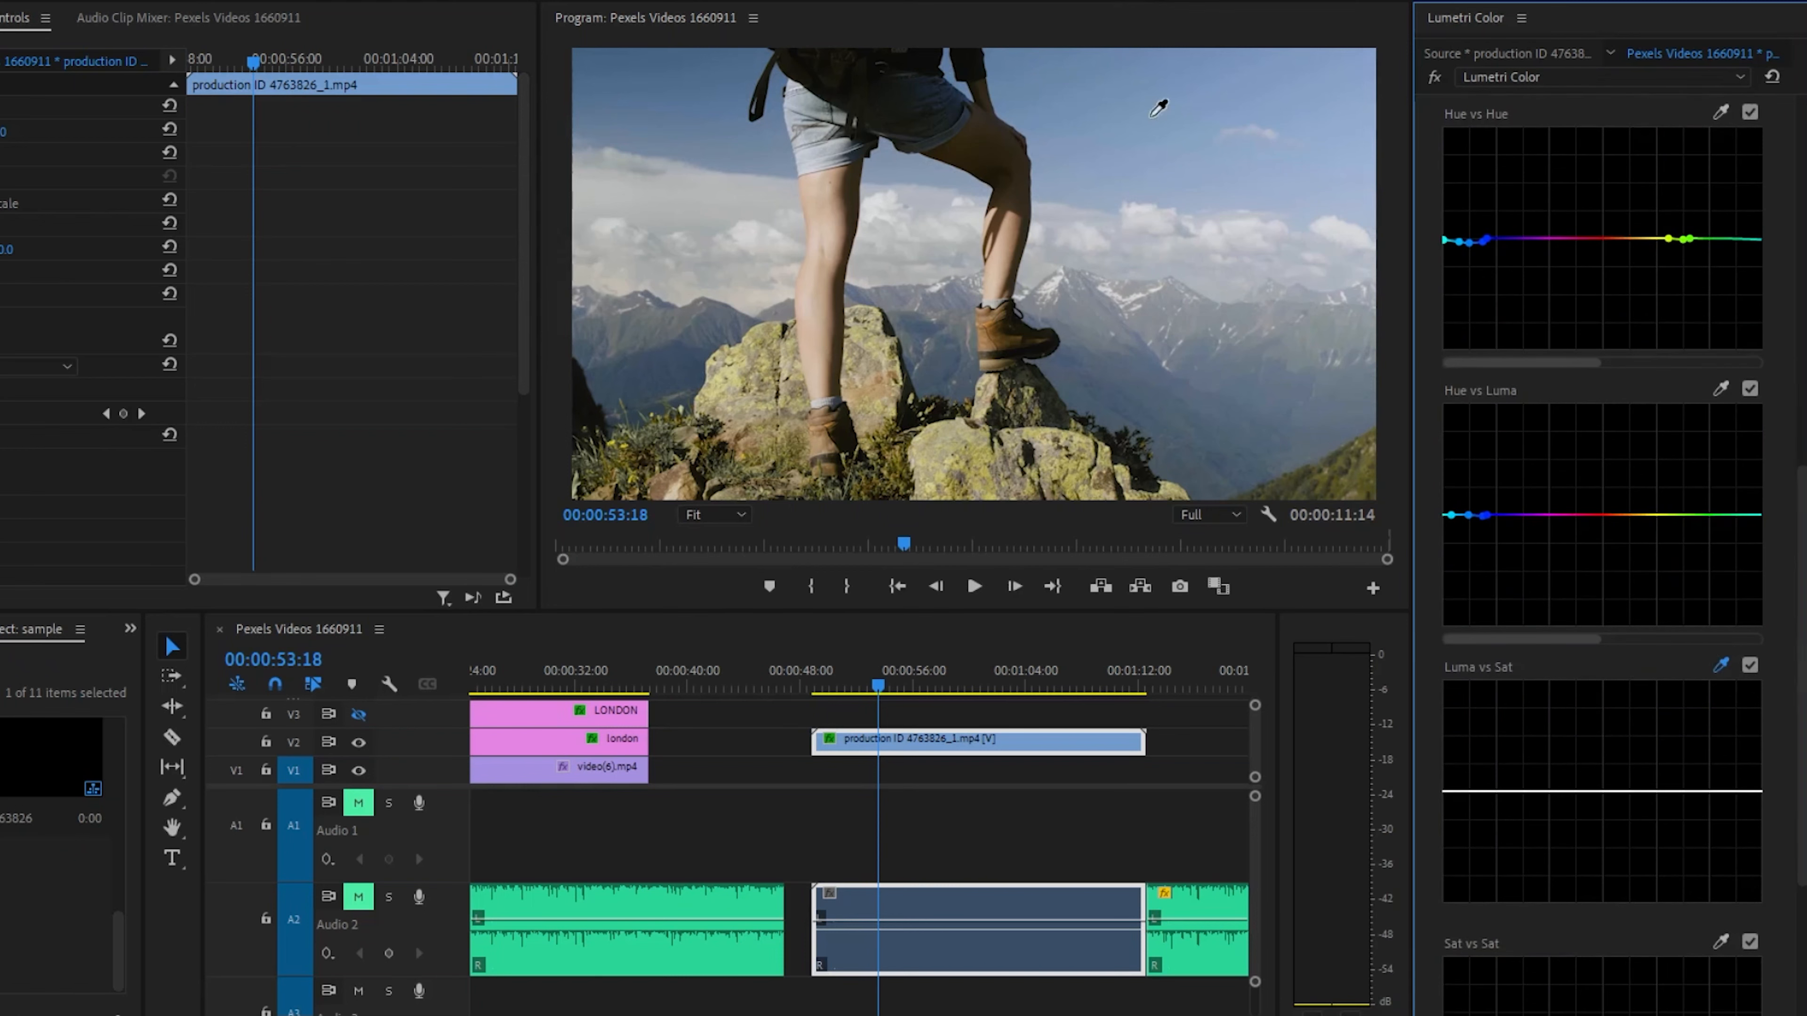
left_click_drag(1619, 790, 1660, 796)
mouse_move(911, 684)
left_mouse_down()
mouse_move(882, 684)
mouse_move(956, 685)
mouse_move(939, 685)
left_mouse_up()
left_click_drag(1598, 781, 1607, 744)
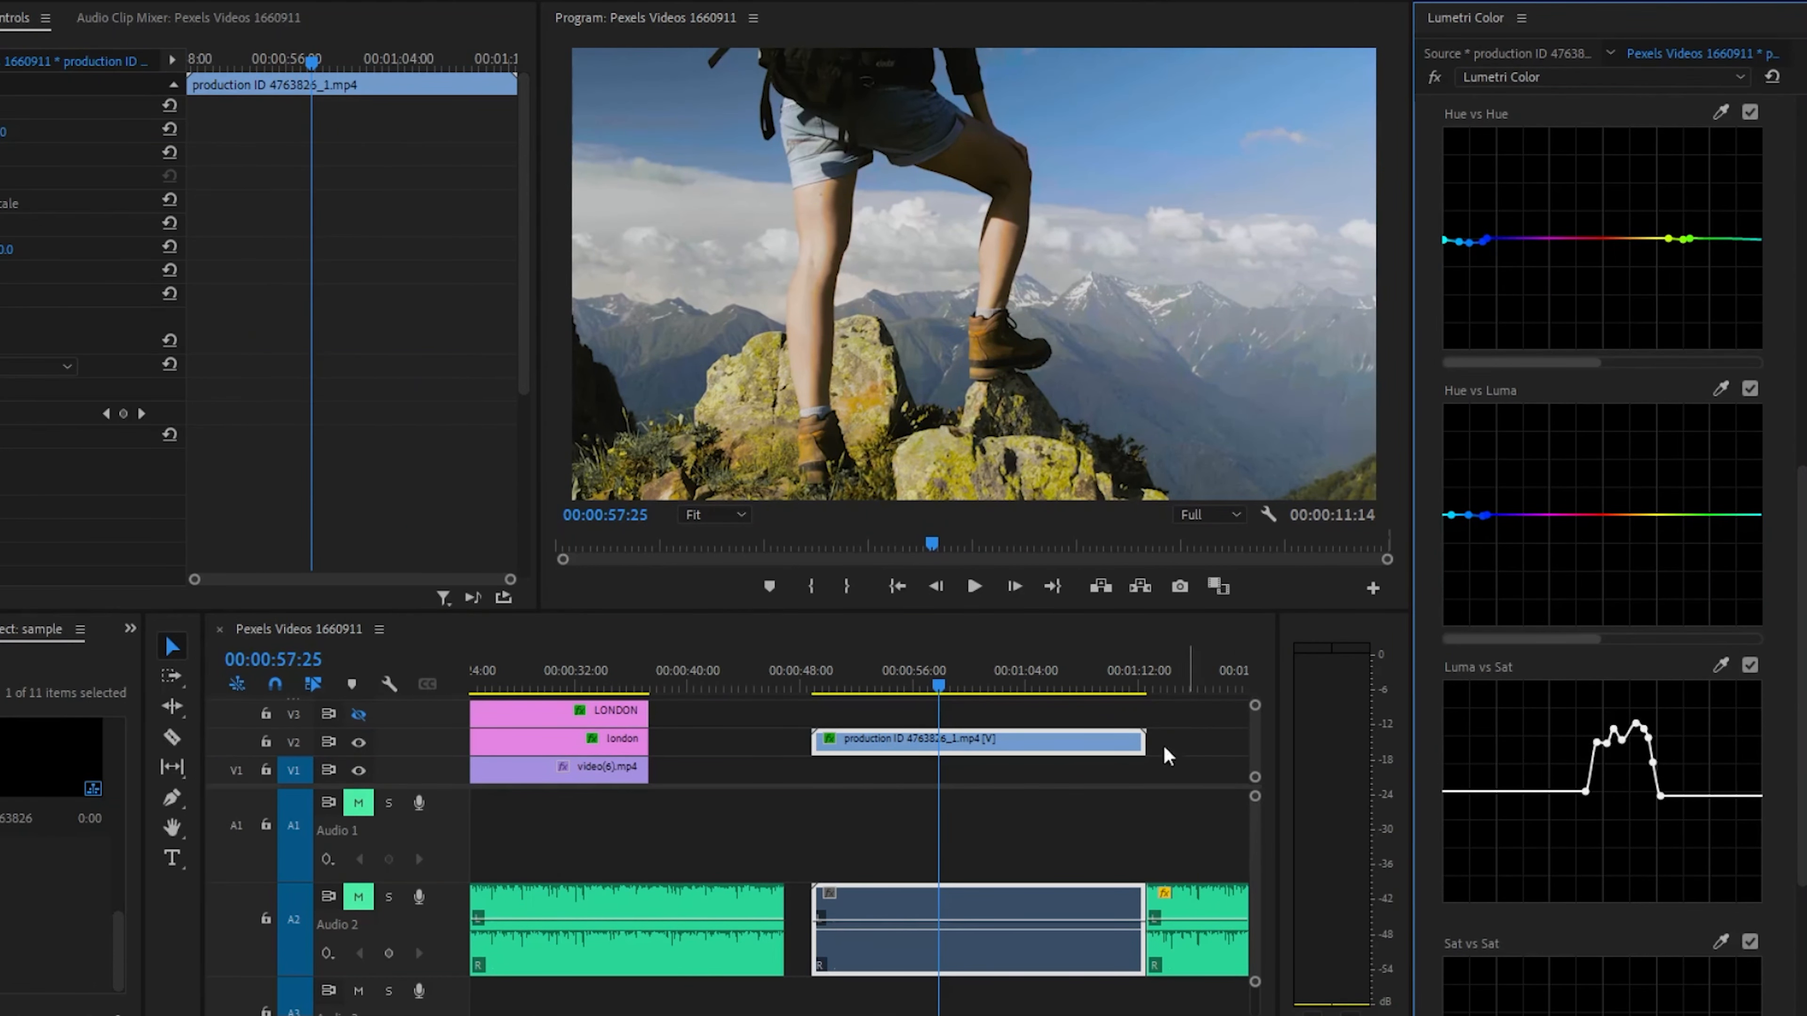
Step: At 00:00:59:27, sample darker tones for the Luma vs Sat curve and reshape its raised section with a dip beside it
mouse_move(939, 684)
left_mouse_down()
mouse_move(891, 685)
mouse_move(967, 684)
left_mouse_up()
left_click(1720, 666)
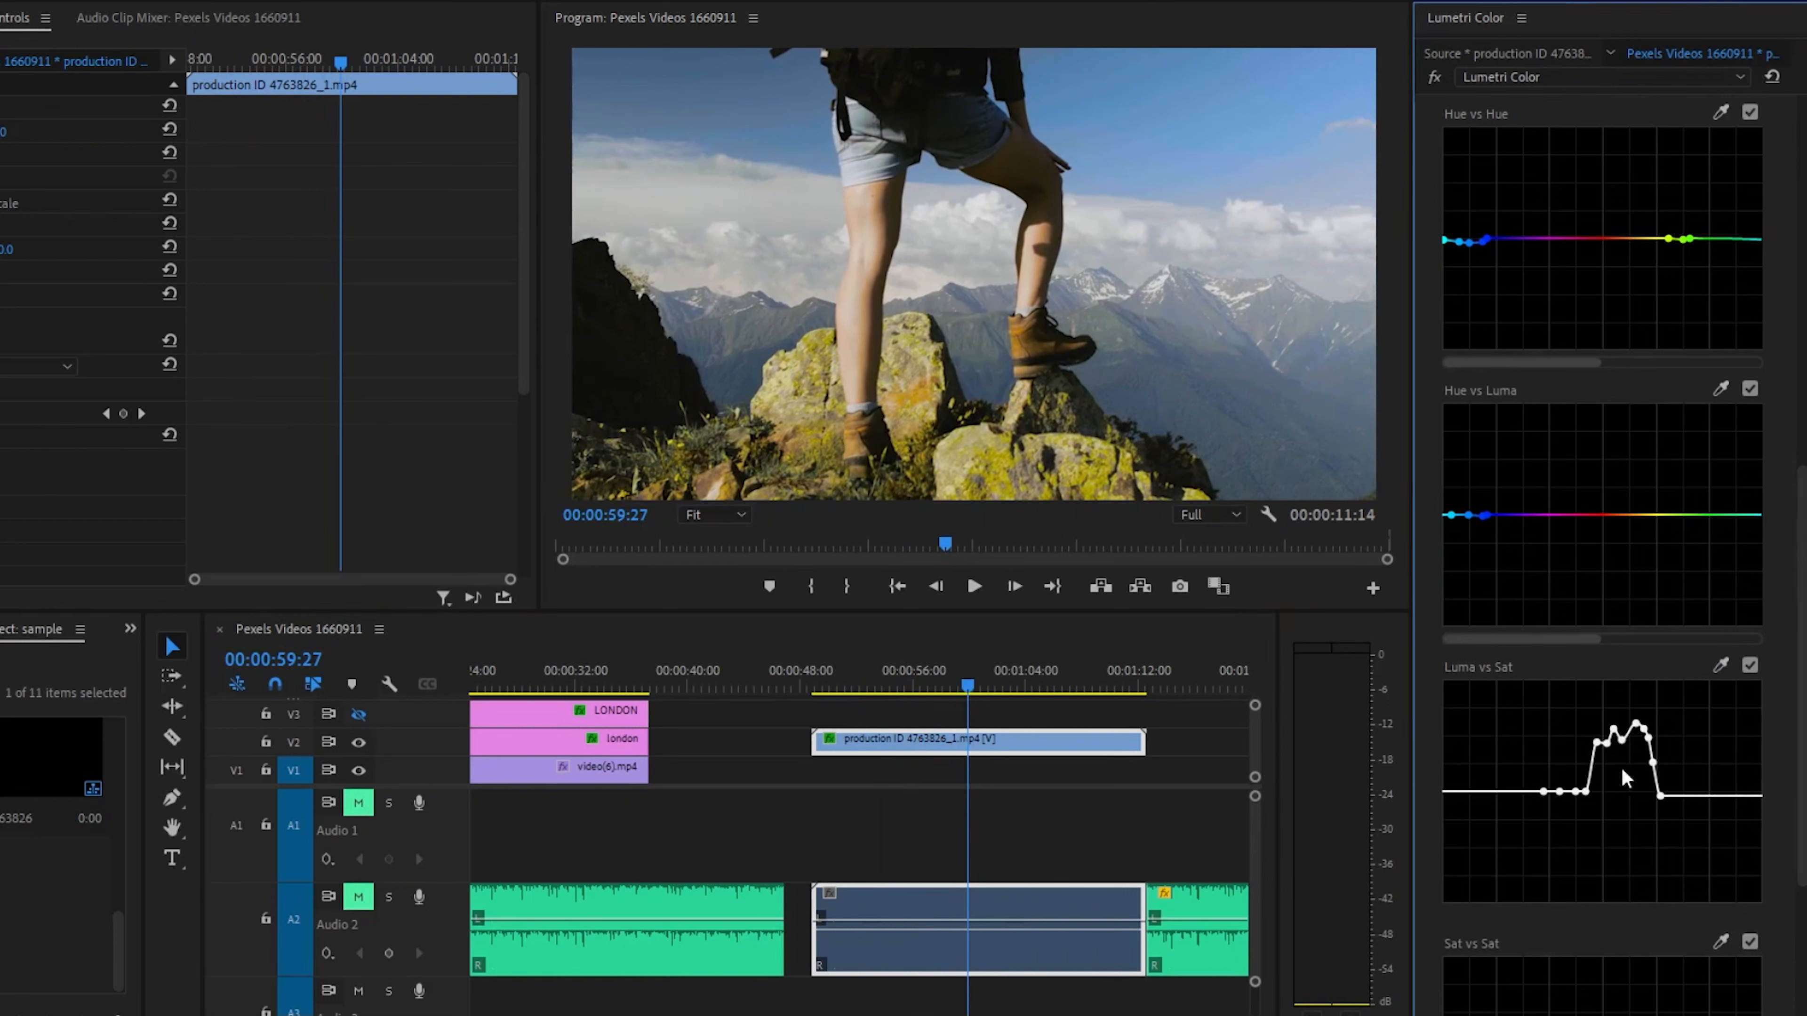
mouse_move(1607, 744)
left_mouse_down()
mouse_move(1607, 825)
mouse_move(1604, 761)
left_mouse_up()
mouse_move(1596, 743)
left_mouse_down()
mouse_move(1618, 808)
mouse_move(1616, 769)
left_mouse_up()
left_click_drag(1629, 732, 1643, 786)
left_click_drag(1636, 723, 1564, 871)
mouse_move(1575, 793)
left_mouse_down()
mouse_move(1584, 883)
mouse_move(1567, 821)
left_mouse_up()
left_click_drag(1582, 866, 1584, 820)
Step: Nudge the Hue vs Hue curve's green point and, at 00:01:01:19, raise the Hue vs Sat yellow-green points to around the baseline
mouse_move(1681, 240)
left_mouse_down()
mouse_move(1673, 212)
mouse_move(1680, 241)
left_mouse_up()
left_click_drag(1802, 676, 1802, 831)
left_click_drag(1616, 718, 1515, 778)
left_click(1720, 591)
left_click_drag(930, 692, 992, 701)
left_click_drag(1802, 648, 1802, 148)
left_click_drag(1660, 789, 1660, 748)
left_click_drag(1670, 768, 1676, 738)
left_click_drag(1690, 770, 1687, 725)
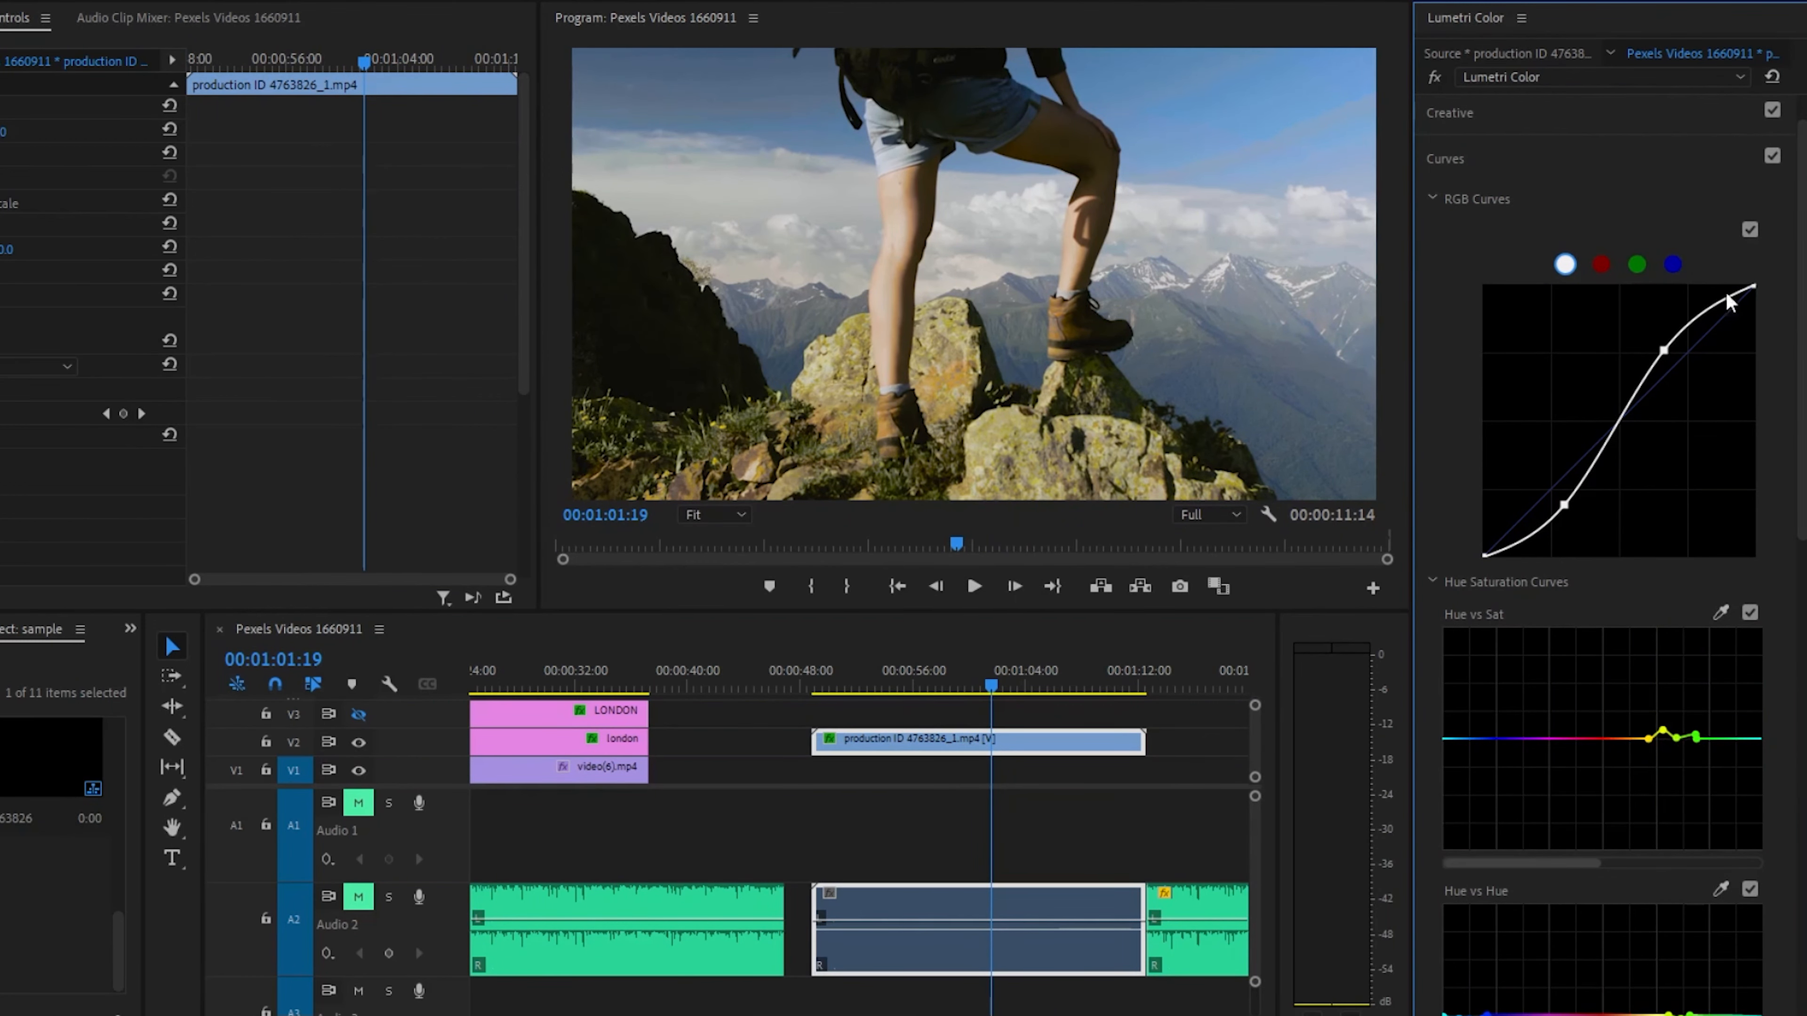
Step: Smooth the Luma vs Sat curve's dip and raised section, and compare the hiker clip with Curves off and on at 00:00:58:12
scroll(1730, 302, "down", 10)
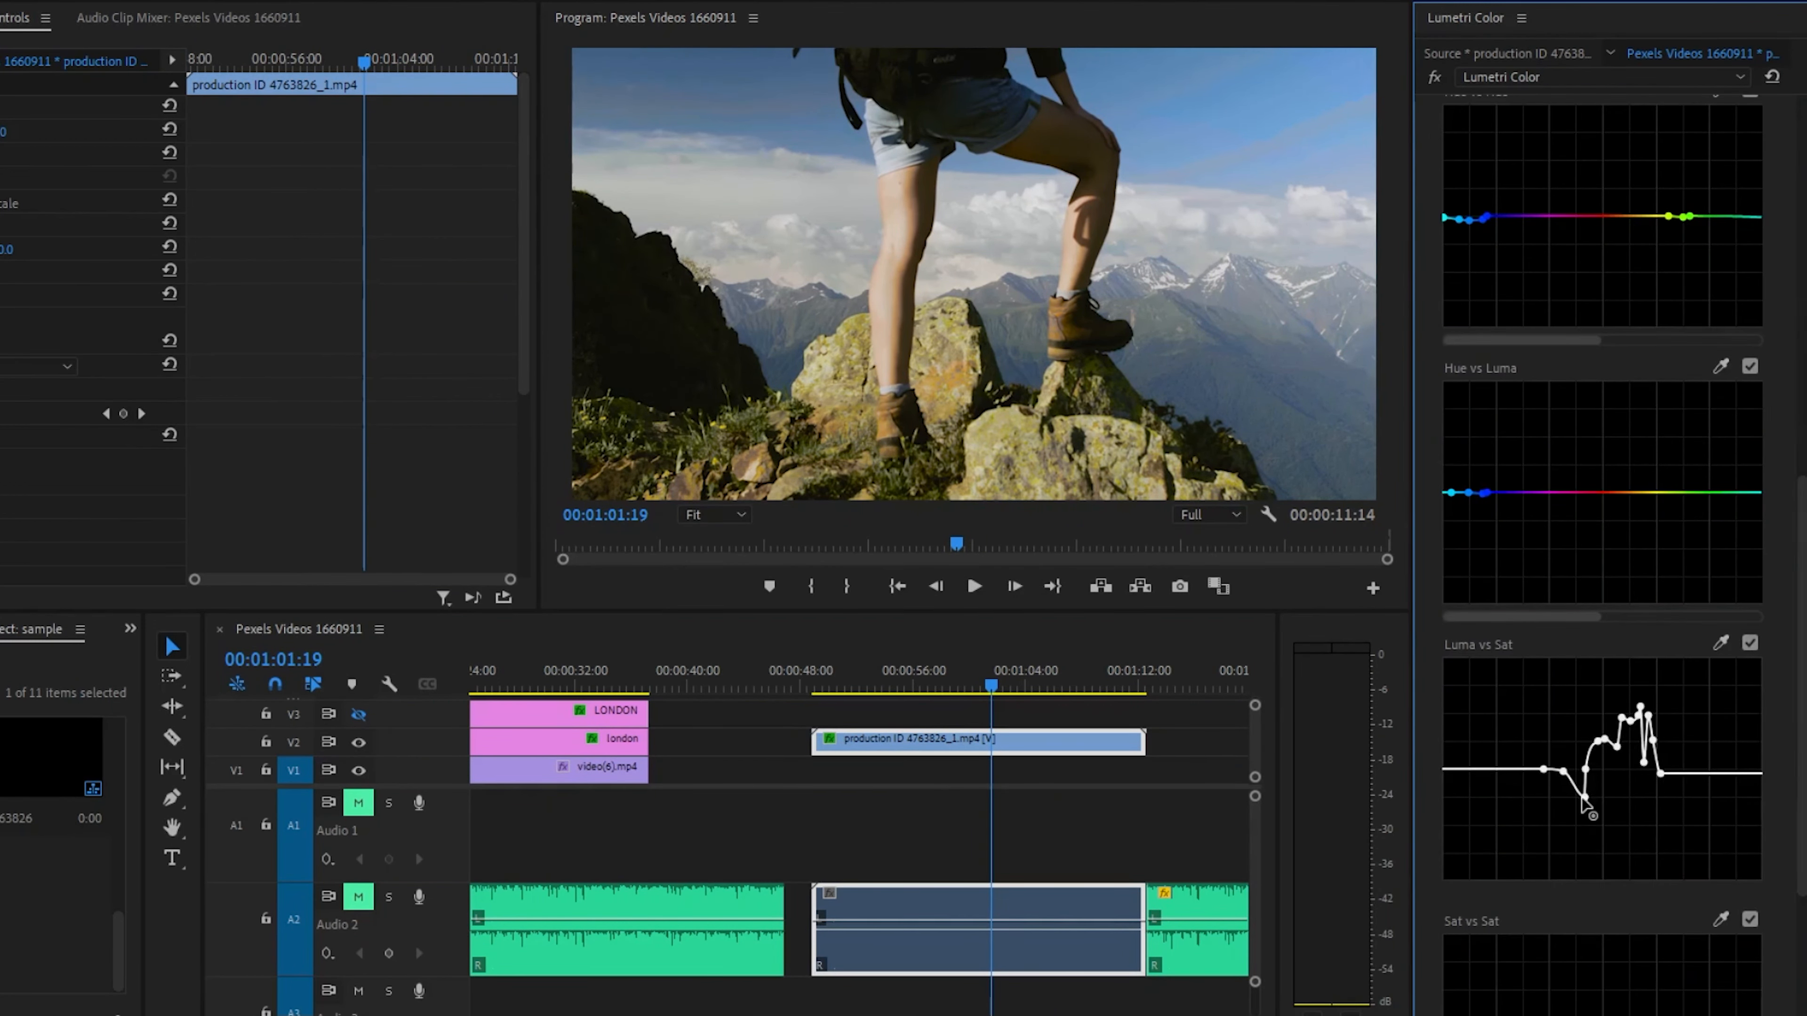
left_click_drag(1584, 797, 1604, 764)
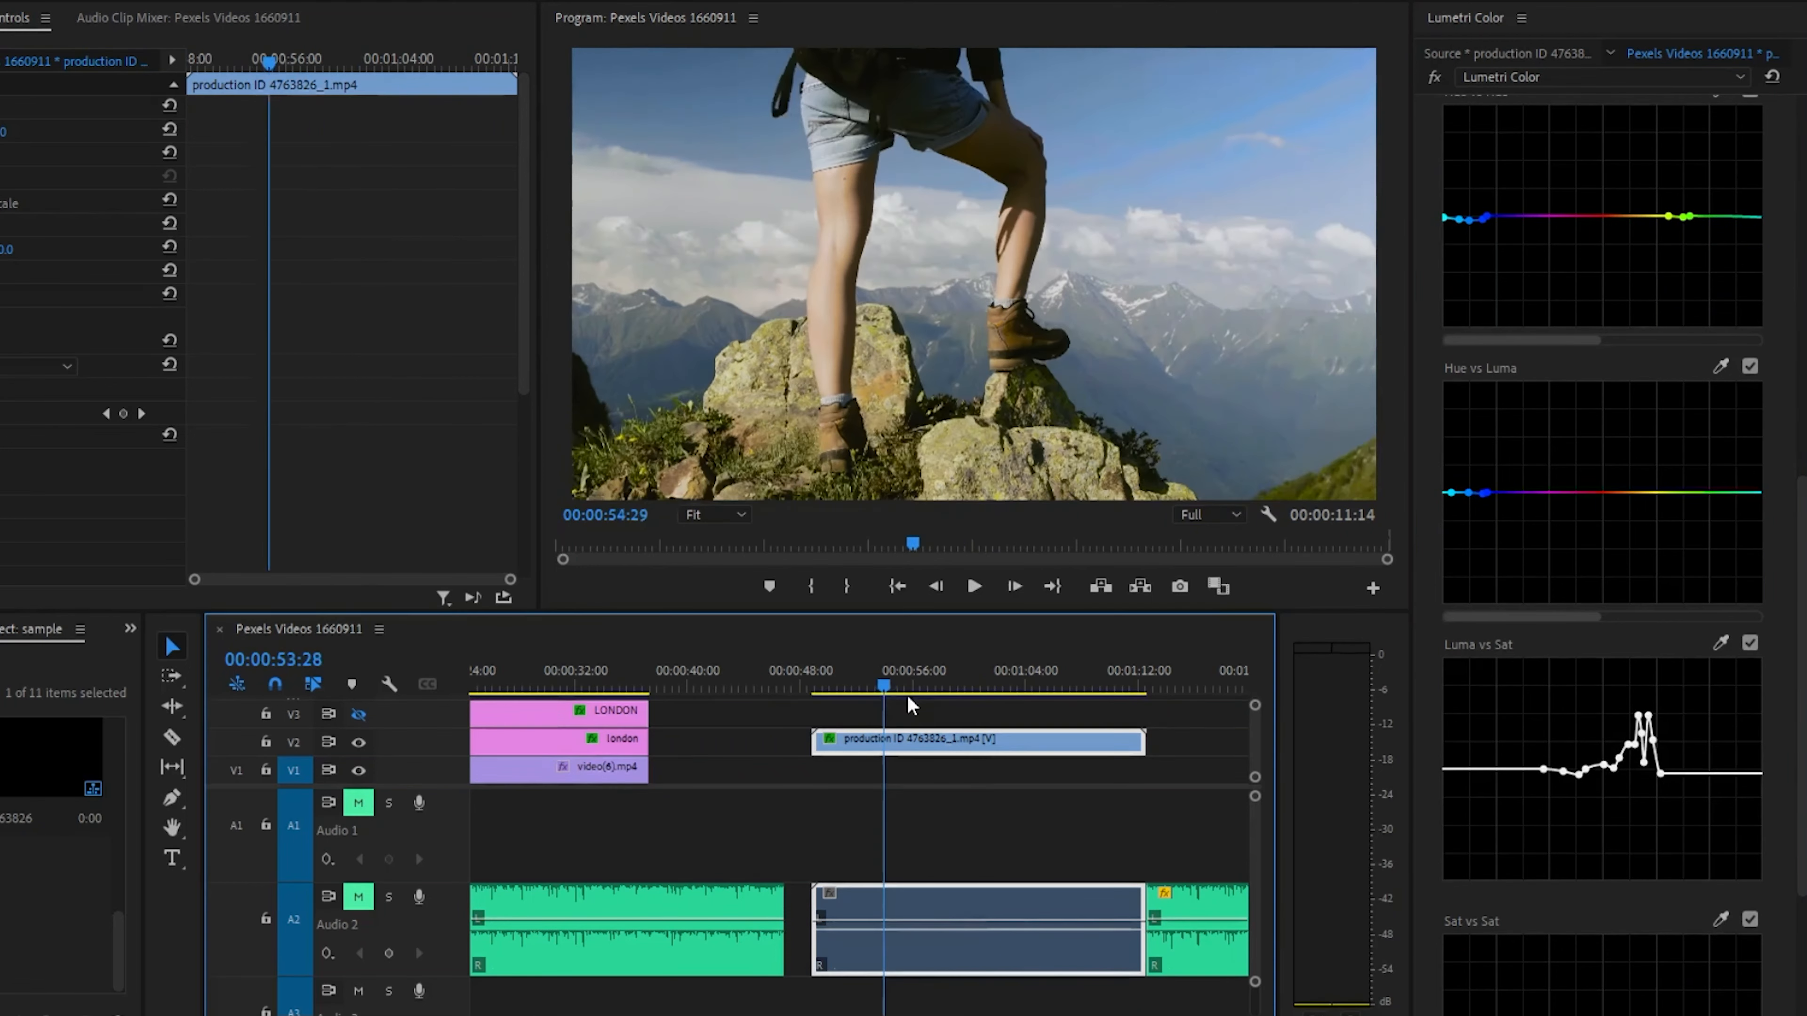
scroll(1782, 174, "up", 15)
left_click(1773, 210)
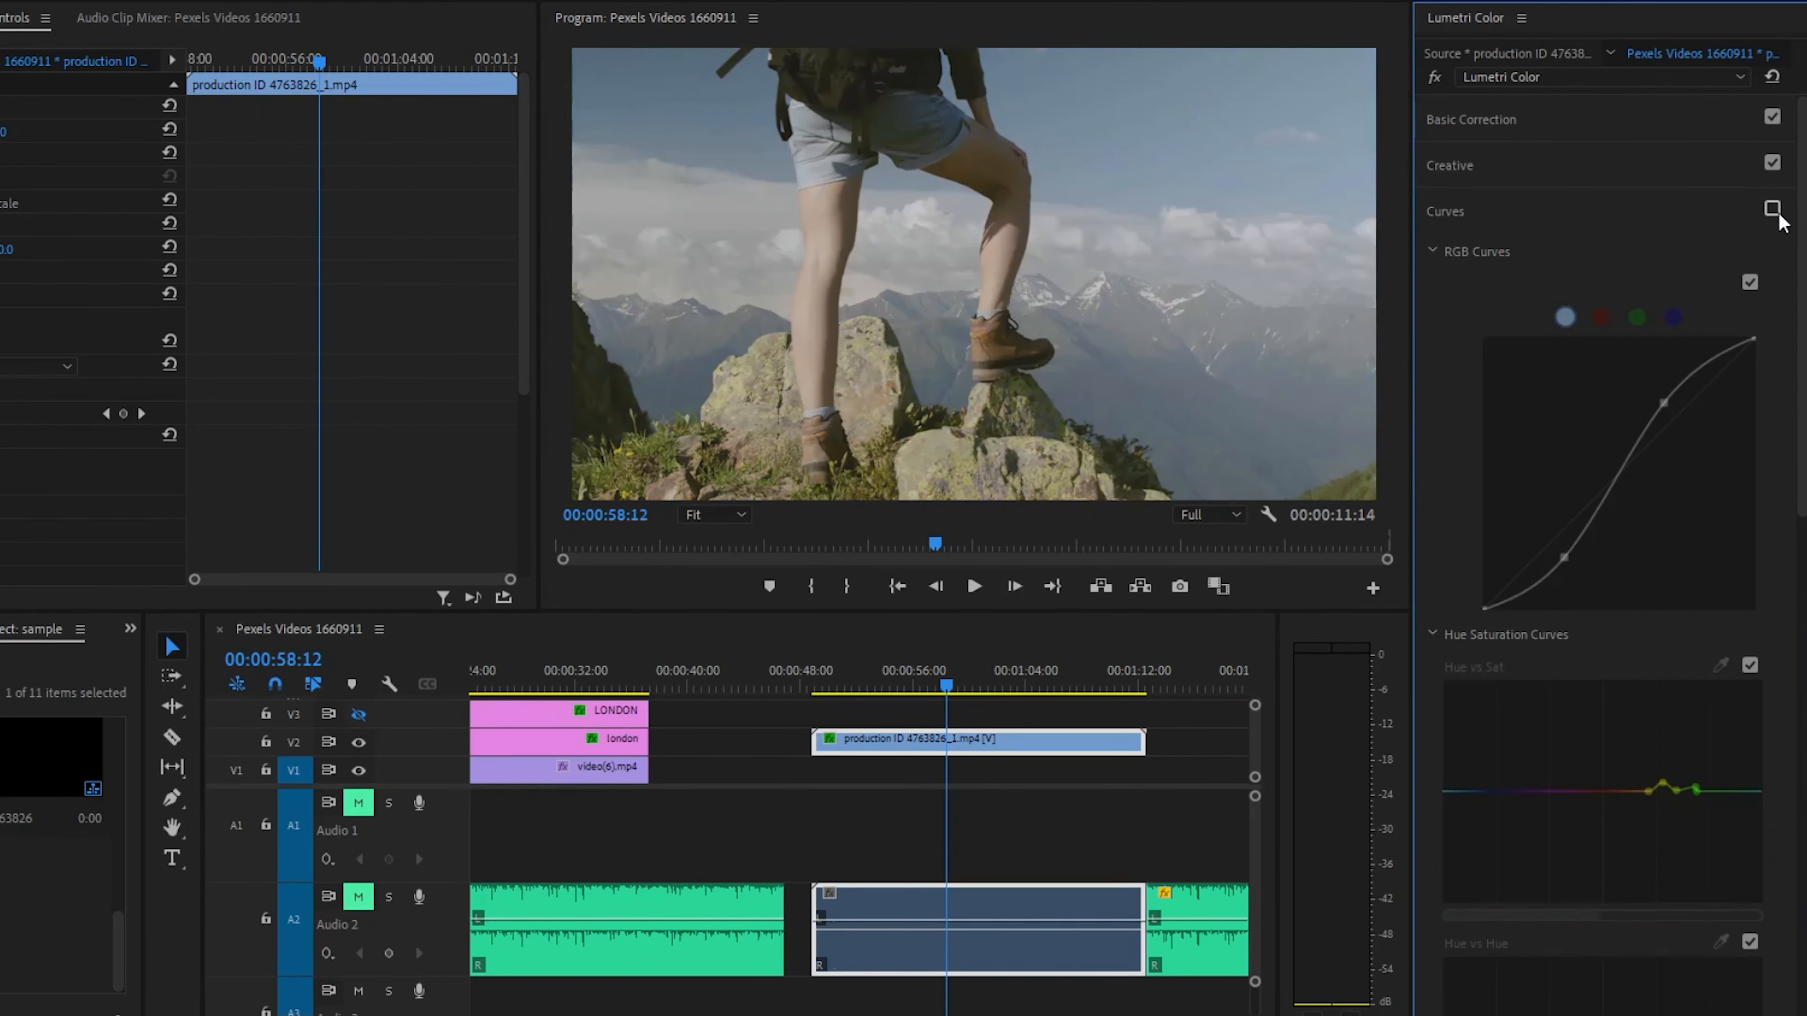
left_click(1775, 210)
left_click(1775, 211)
left_click(1774, 211)
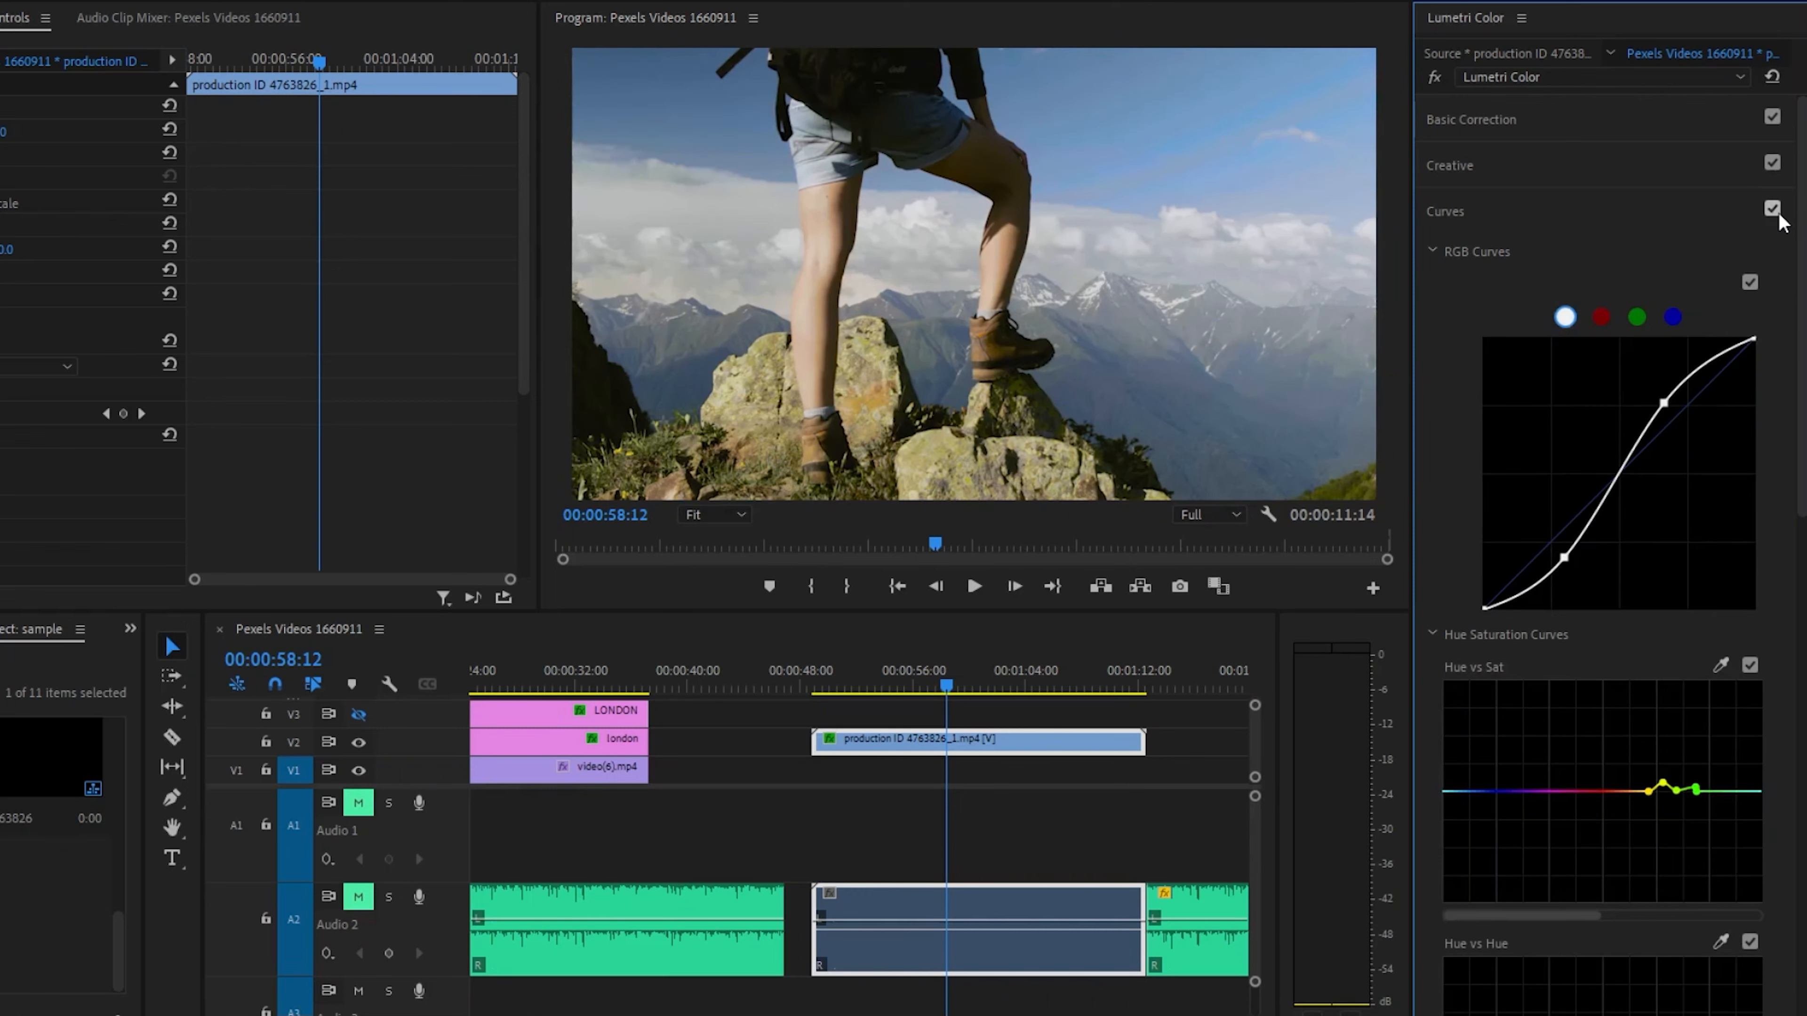
Step: Key the hiker's skin tone in HSL Secondary by sampling the leg, and preview the mask as Color/Gray
scroll(1533, 854, "down", 6)
left_click(1533, 889)
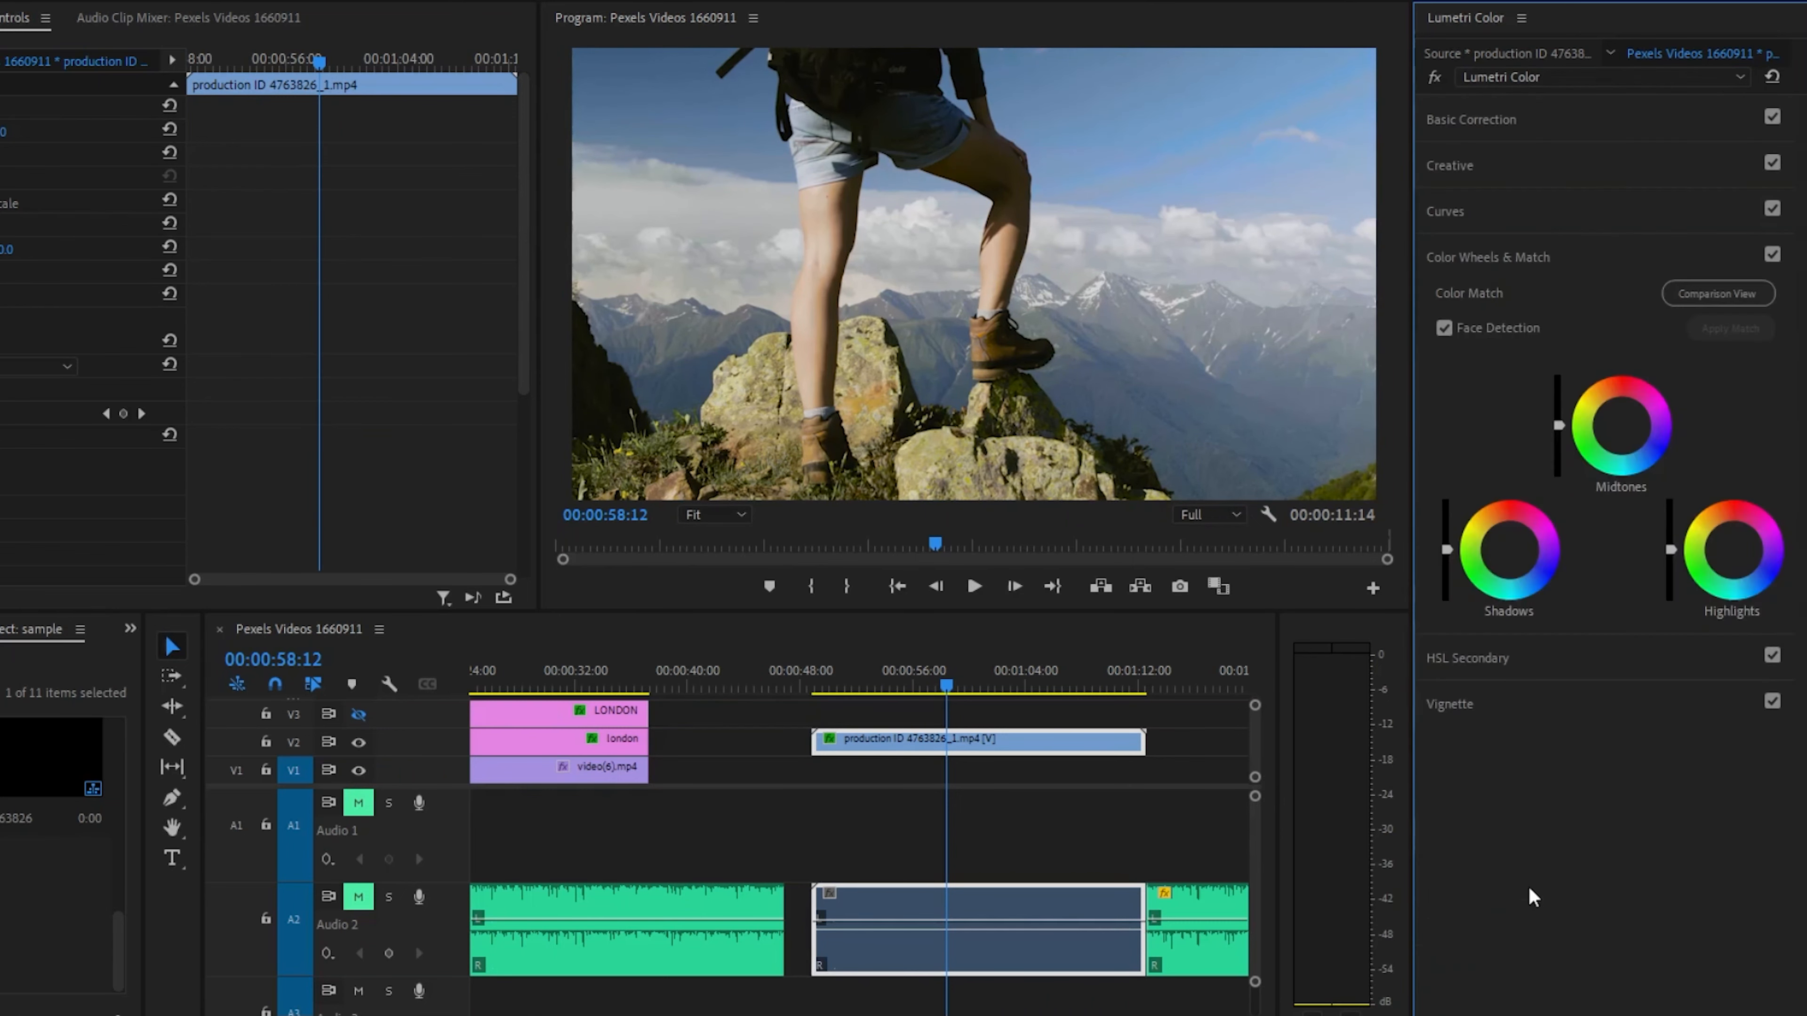
left_click(1493, 658)
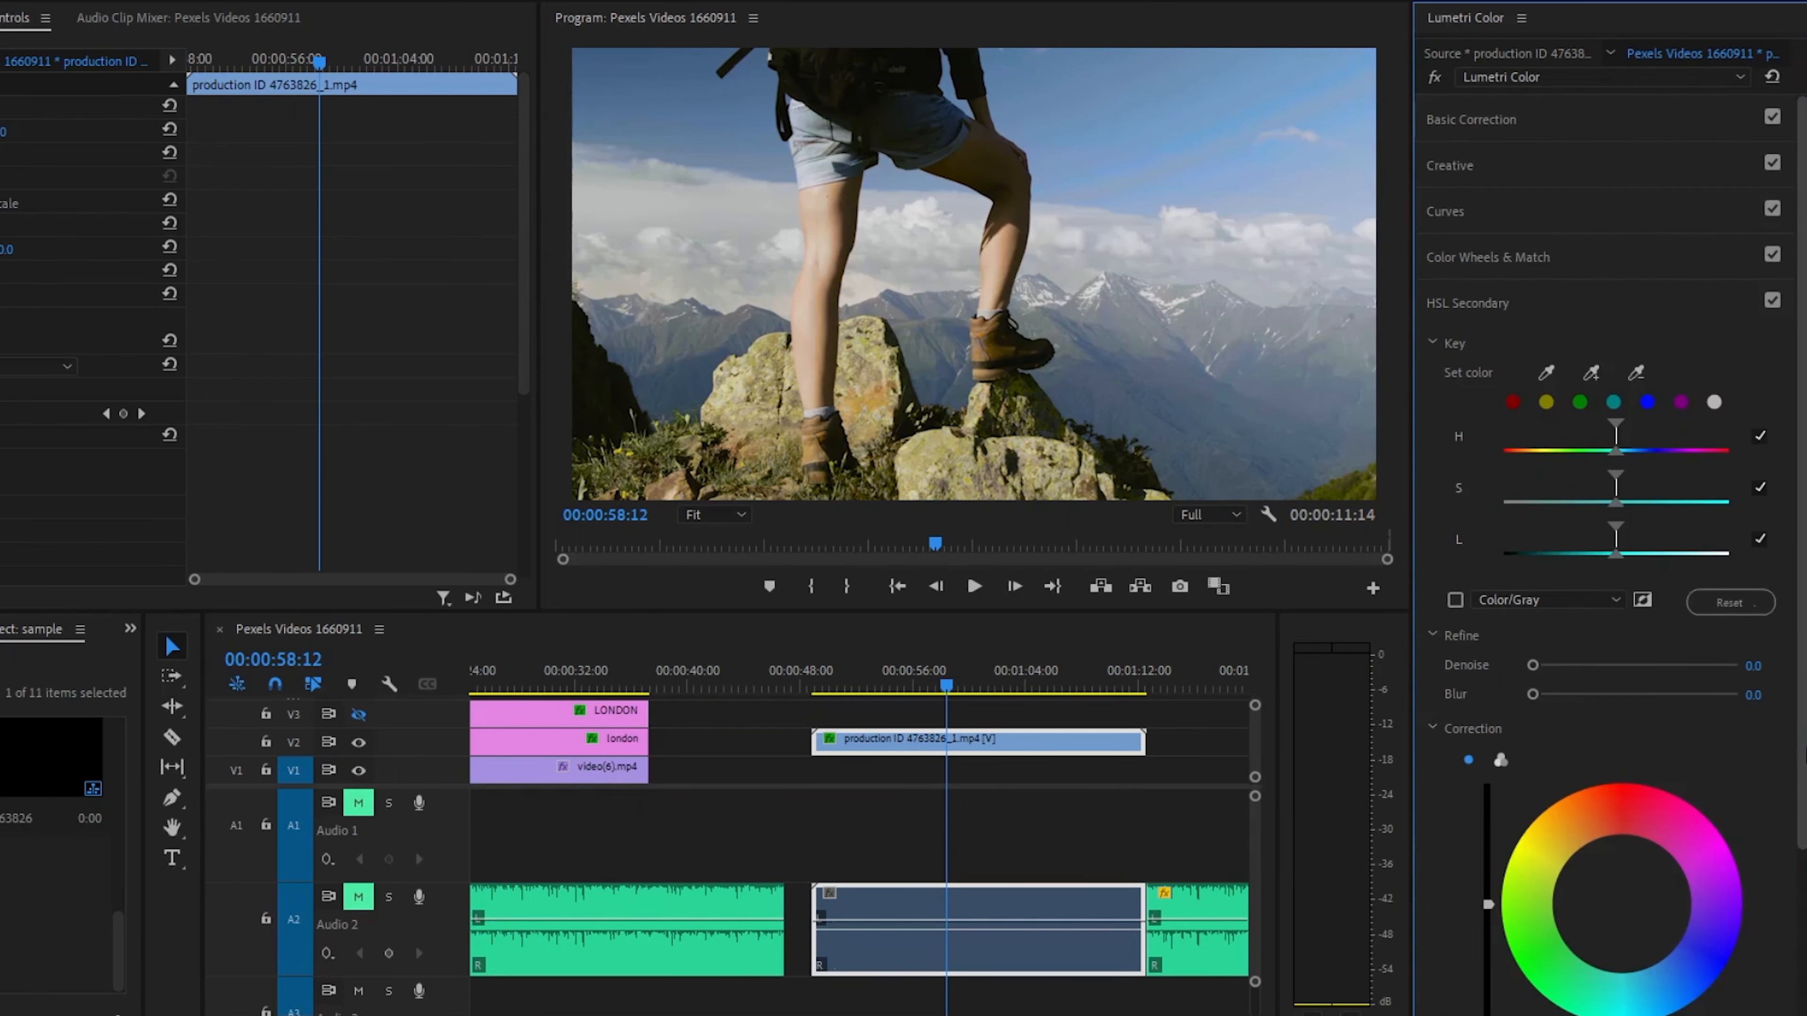
scroll(1522, 663, "down", 1)
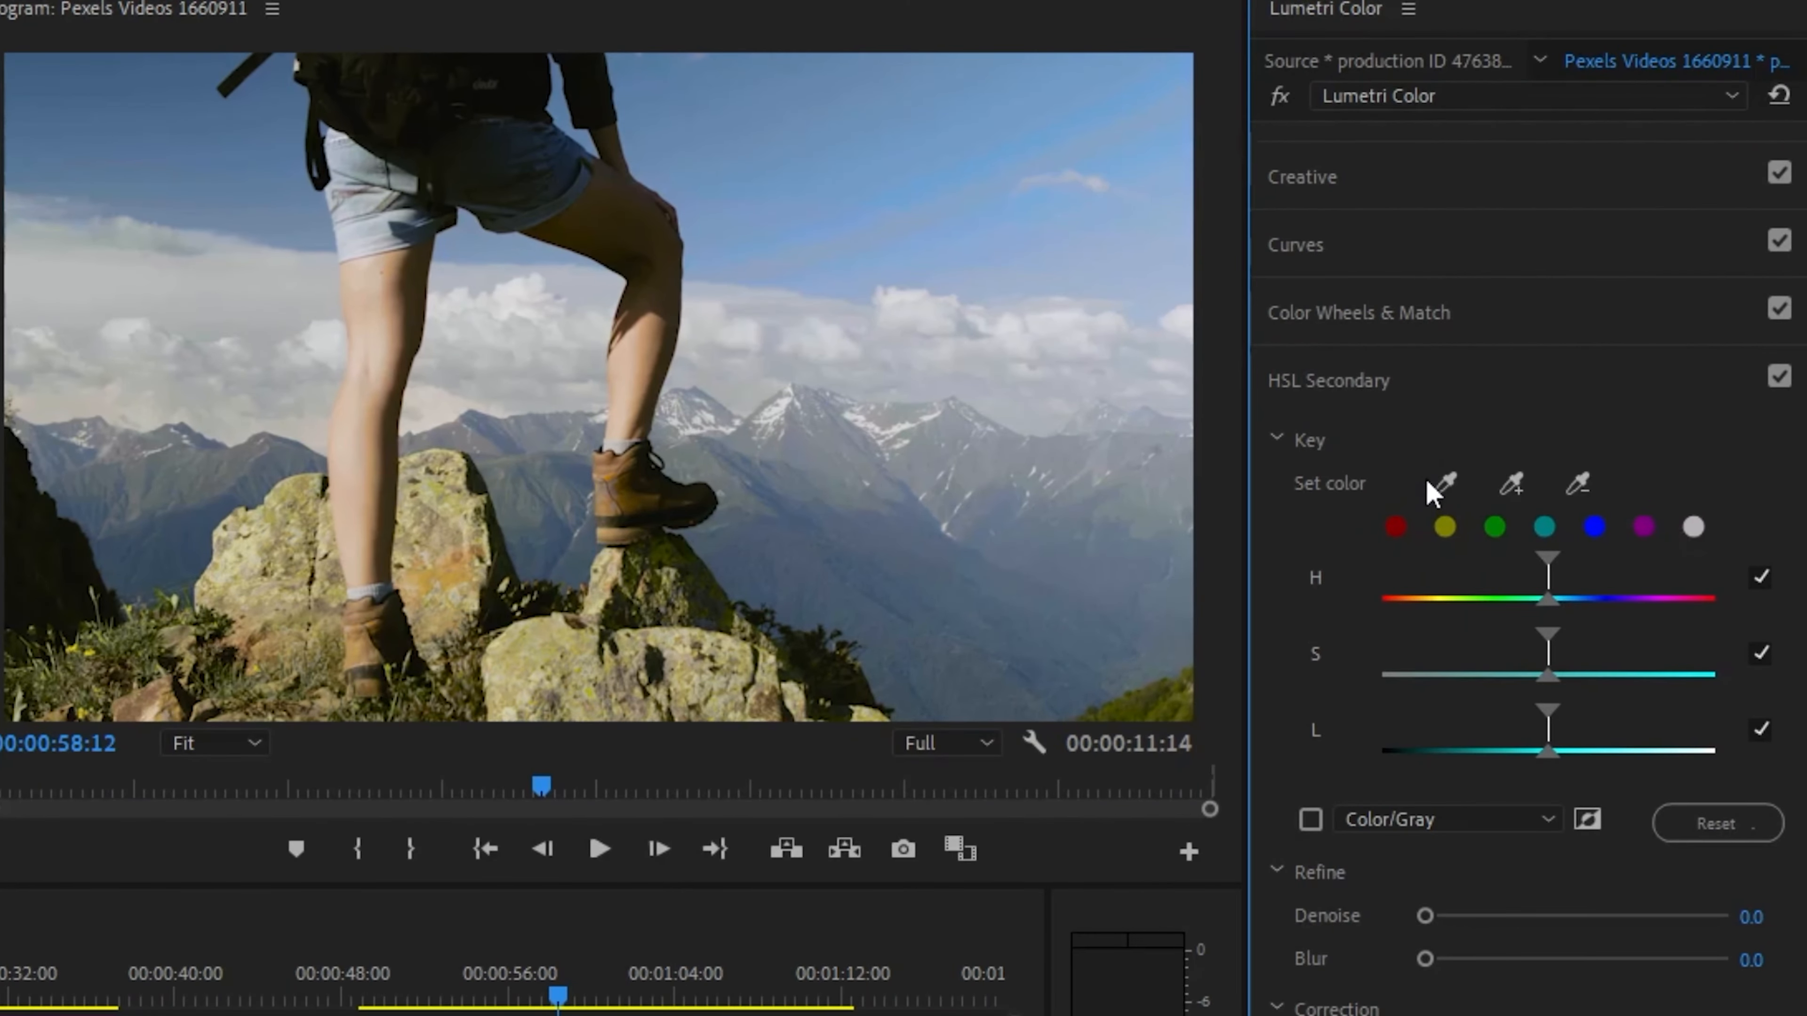
left_click(1451, 477)
left_click(424, 354)
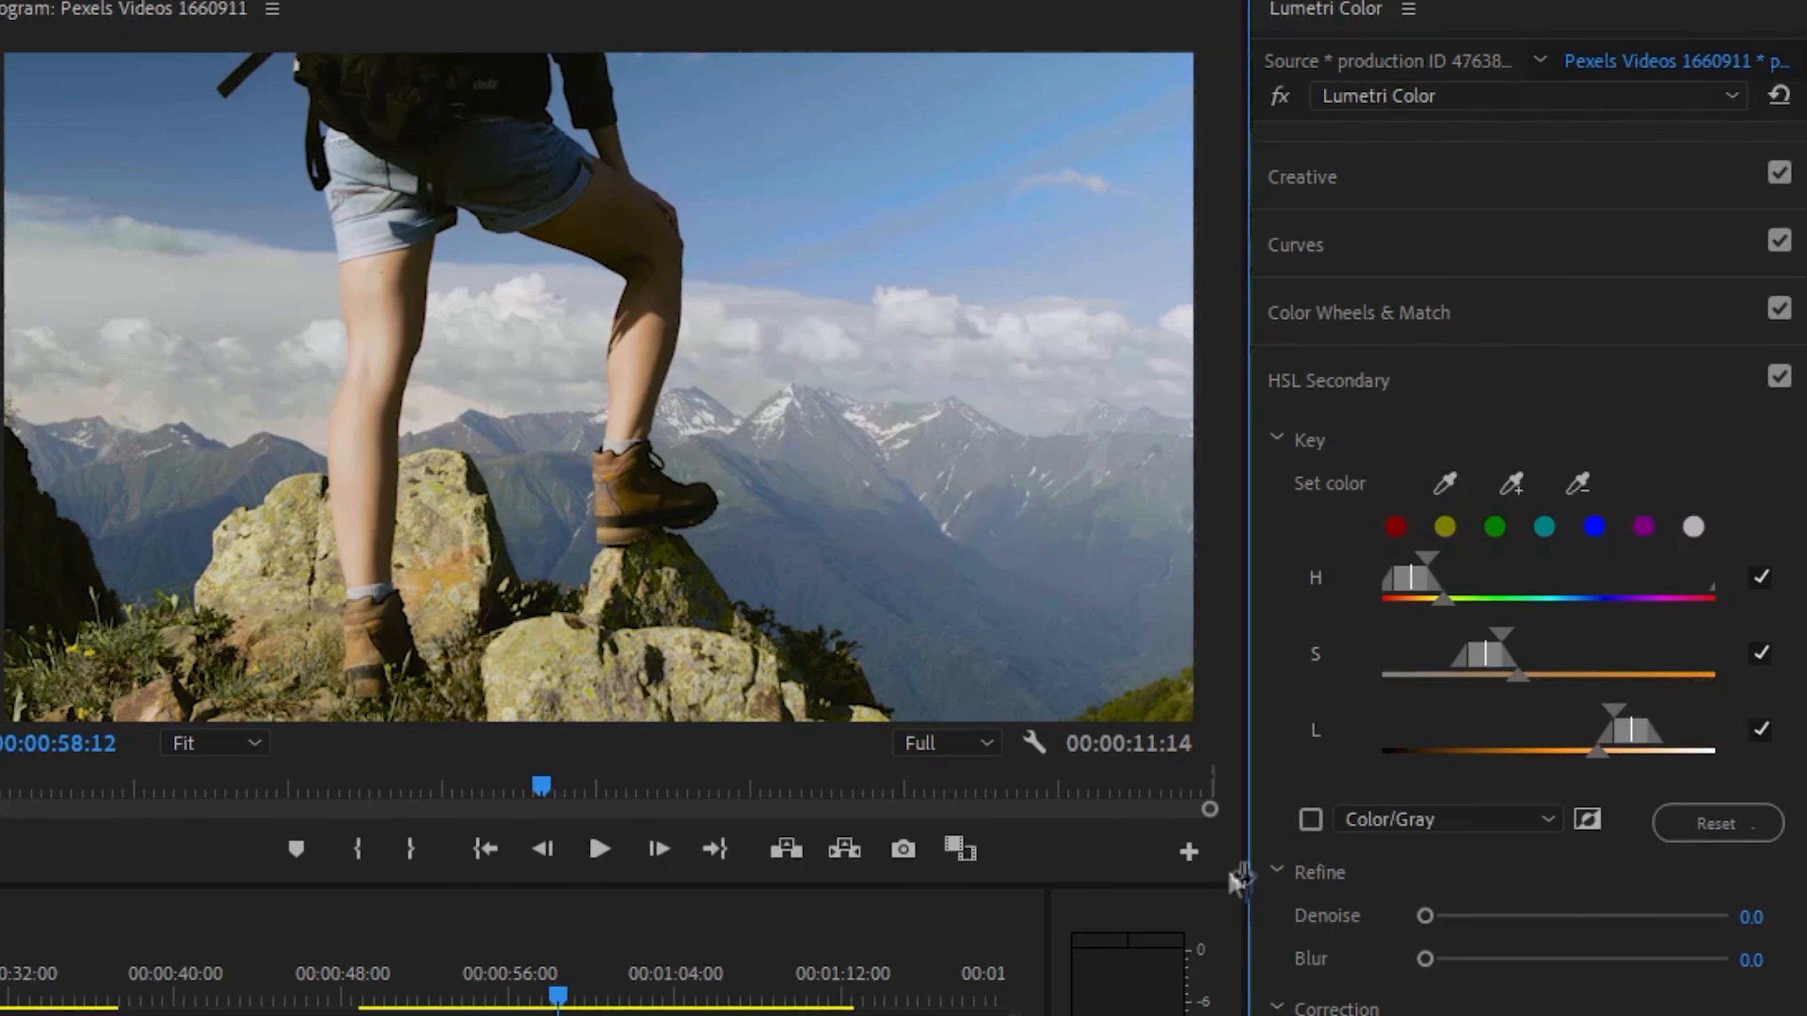
left_click(1310, 820)
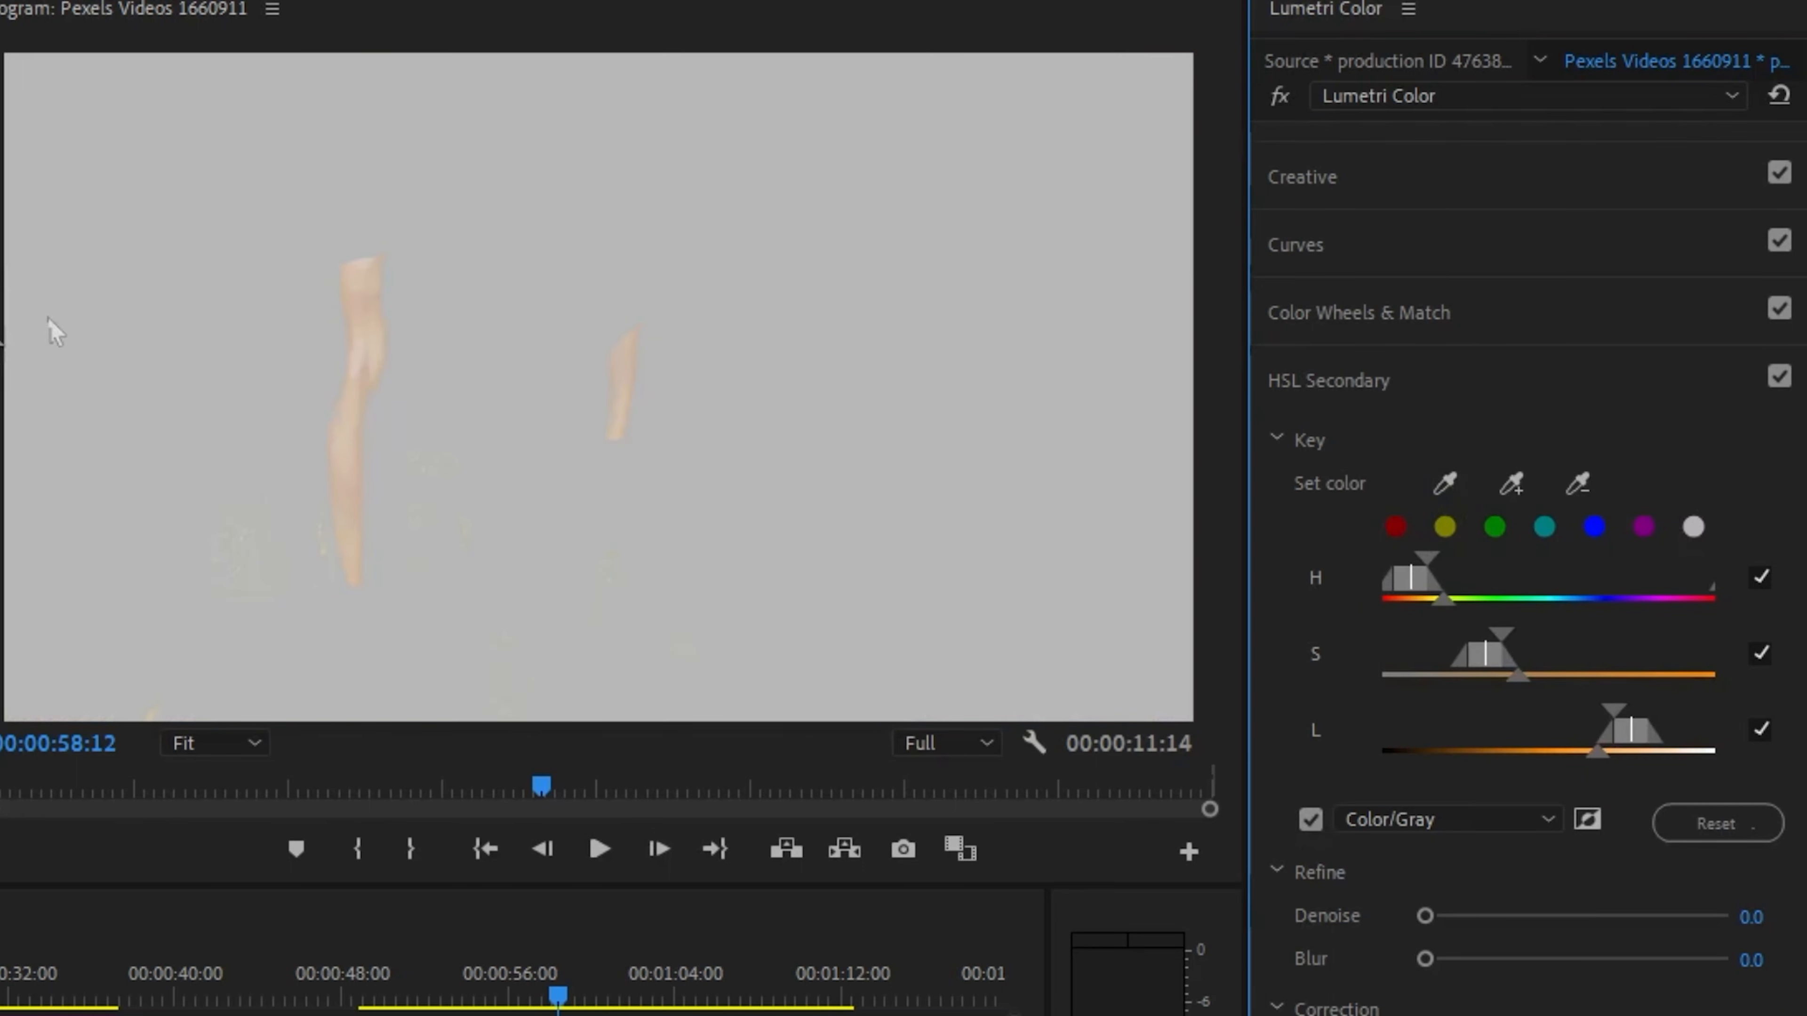
Step: Add more skin tones from both of the hiker's legs to the HSL Secondary key
left_click(411, 452)
left_click(1511, 484)
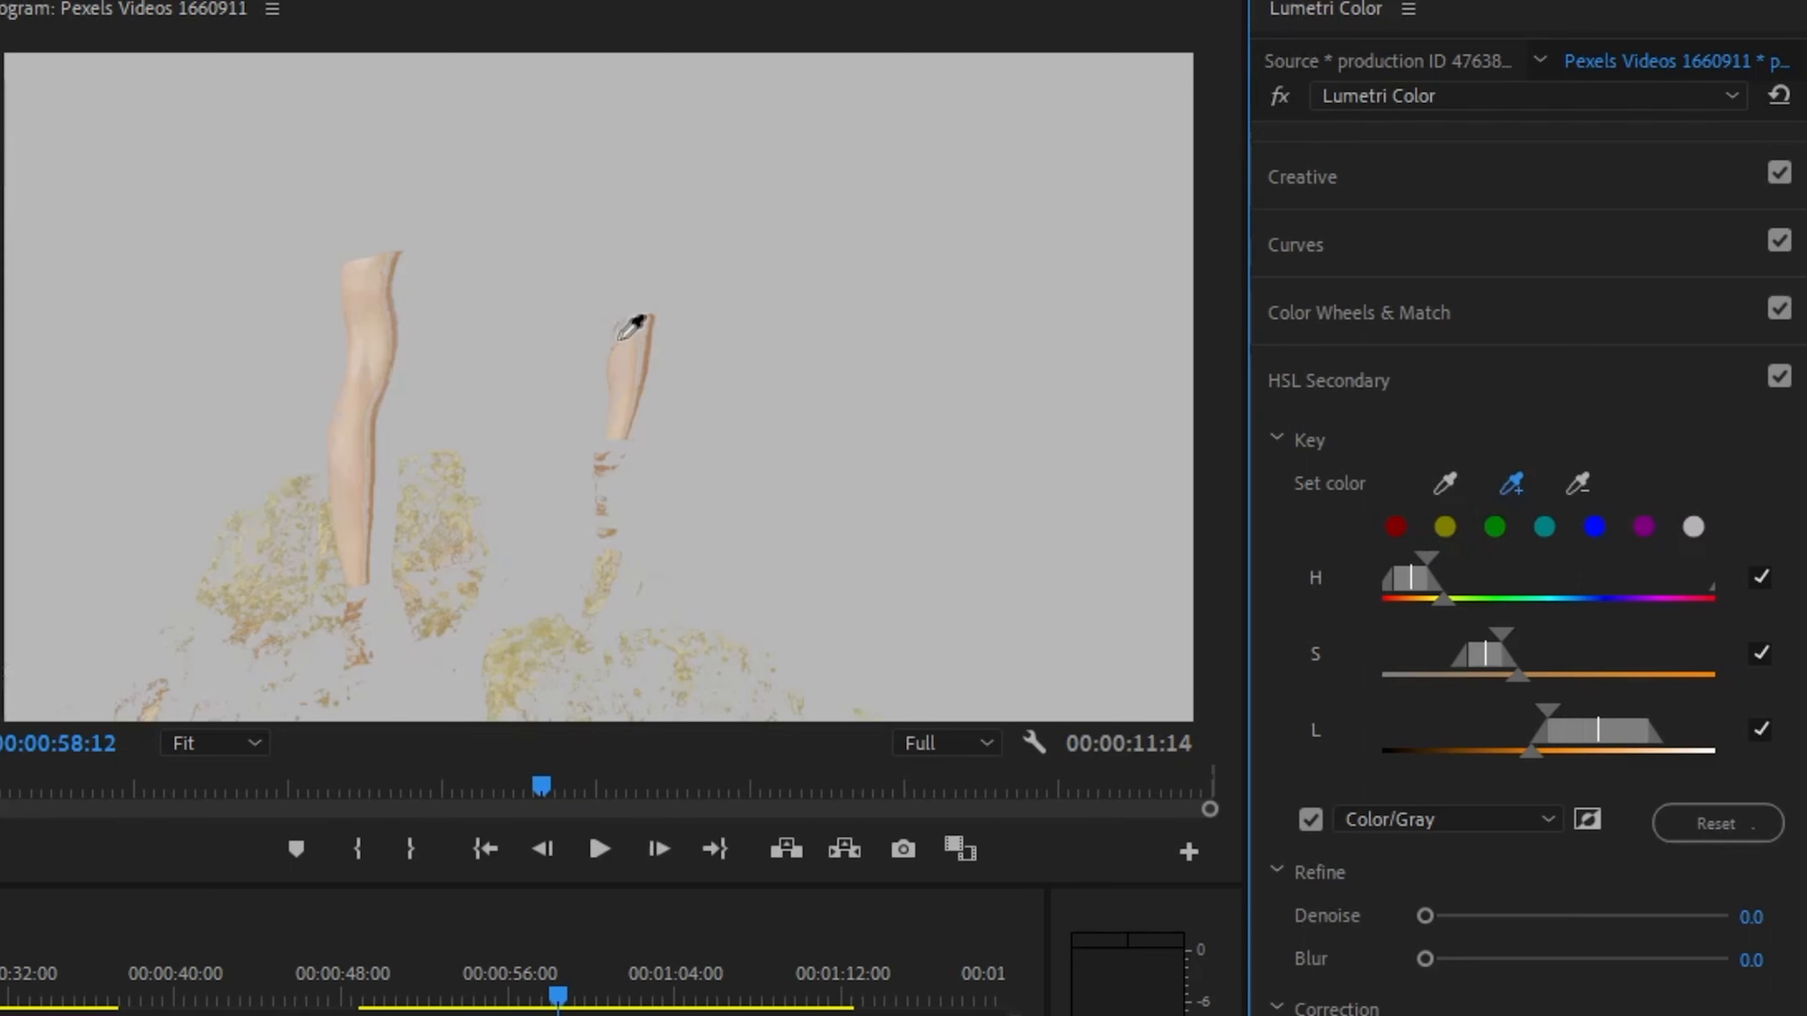
left_click(636, 328)
left_click(1508, 484)
left_click(633, 417)
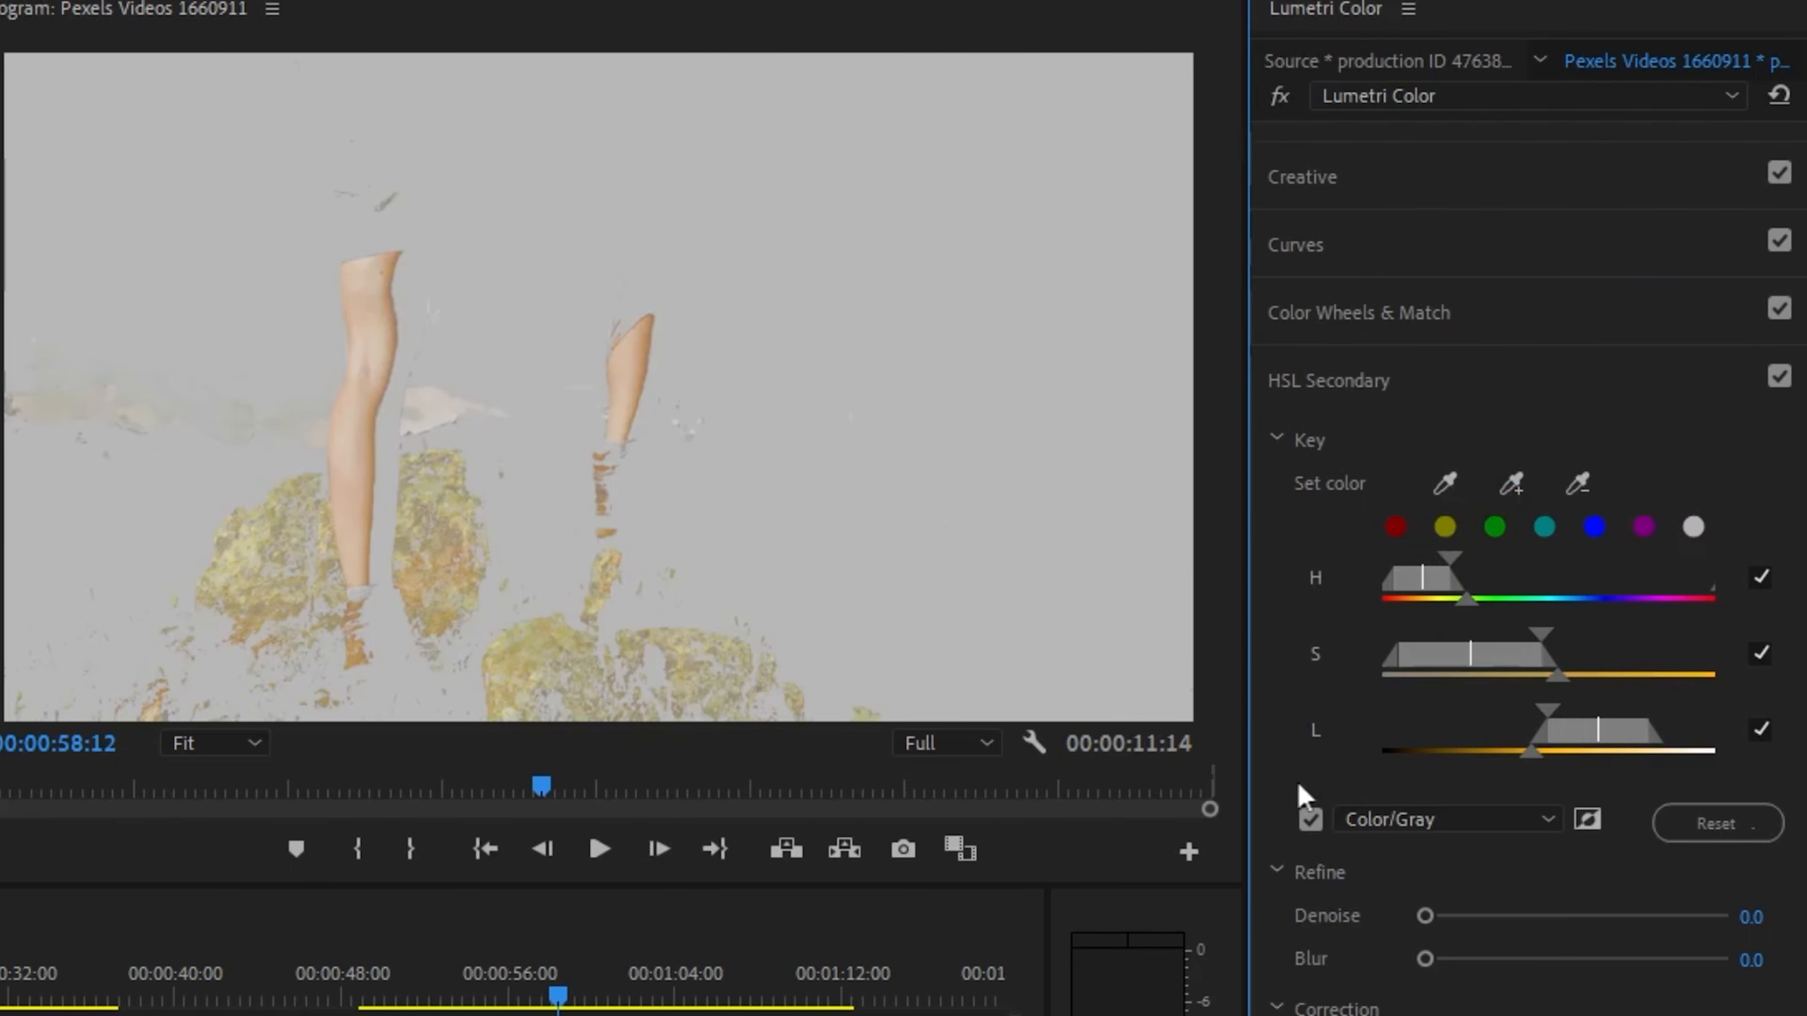
Step: Shift the key's hue range towards red and its saturation and luminance ranges higher to isolate the skin, checking the inverted mask
left_click(1310, 818)
left_click(1311, 818)
left_click_drag(1486, 662, 1531, 662)
left_click_drag(1416, 578, 1369, 588)
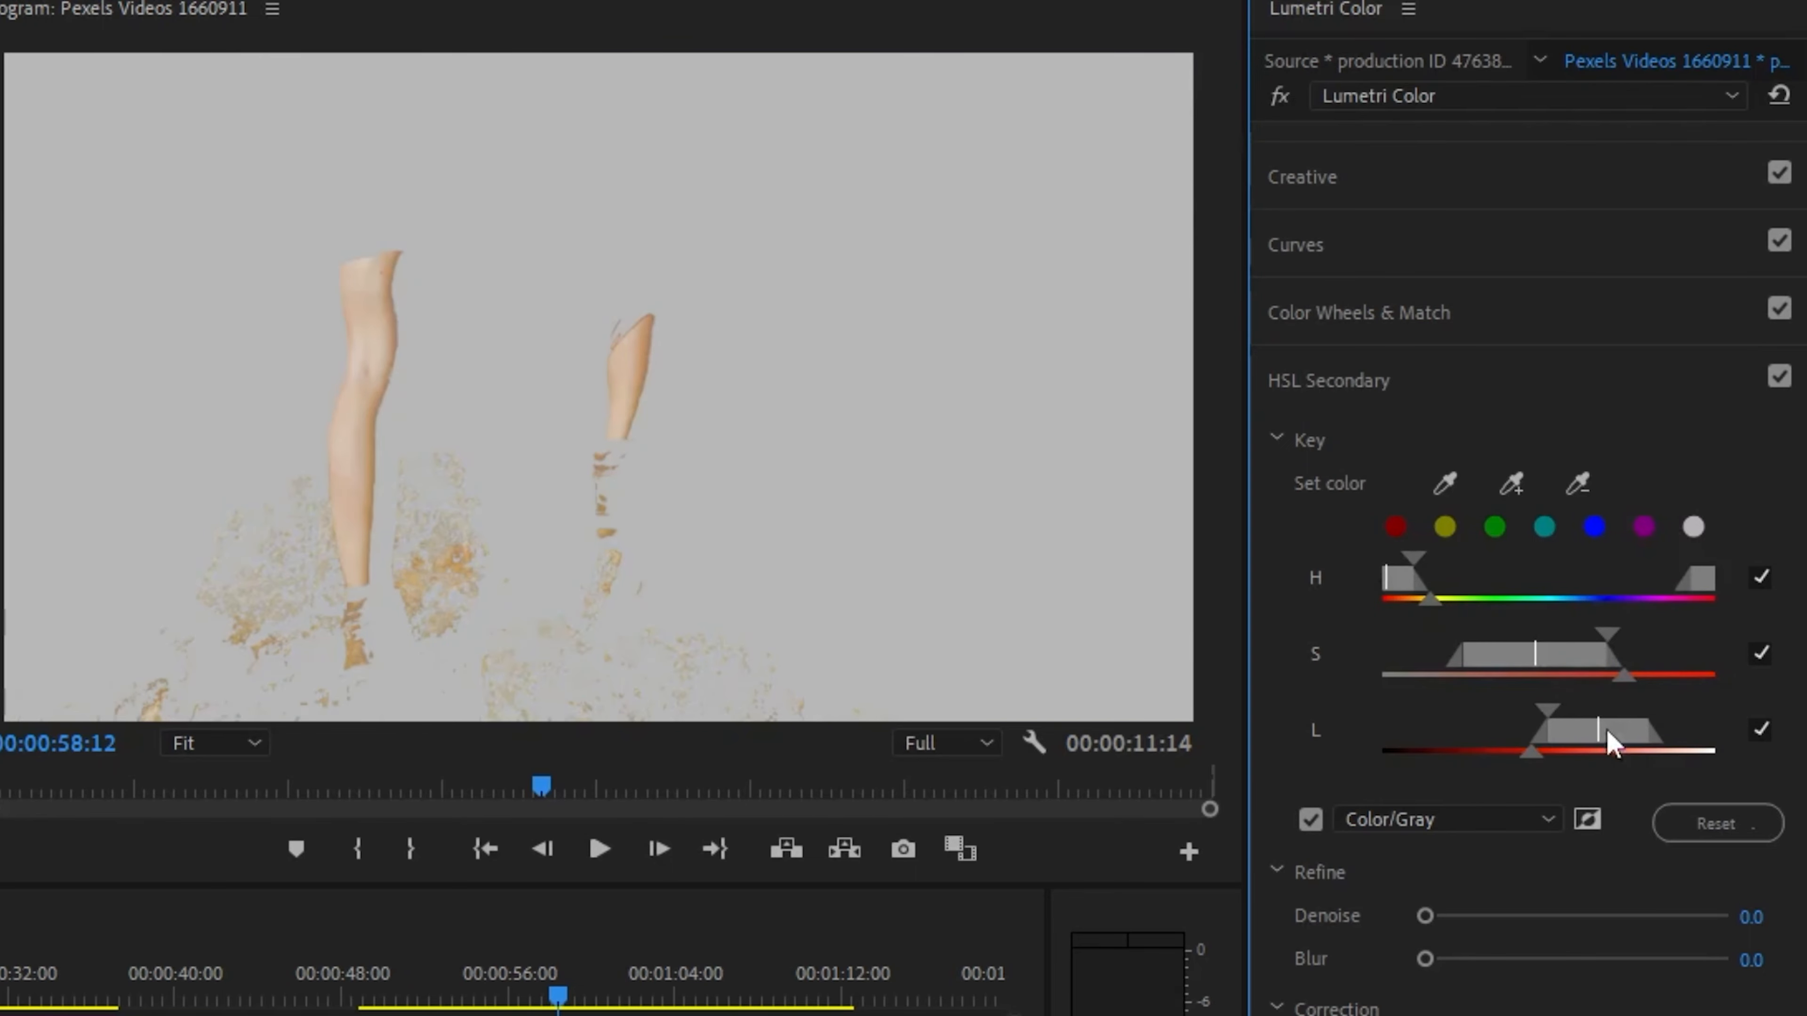
mouse_move(1605, 738)
left_mouse_down()
mouse_move(1431, 726)
mouse_move(1614, 733)
left_mouse_up()
left_click(1587, 819)
left_click(1587, 819)
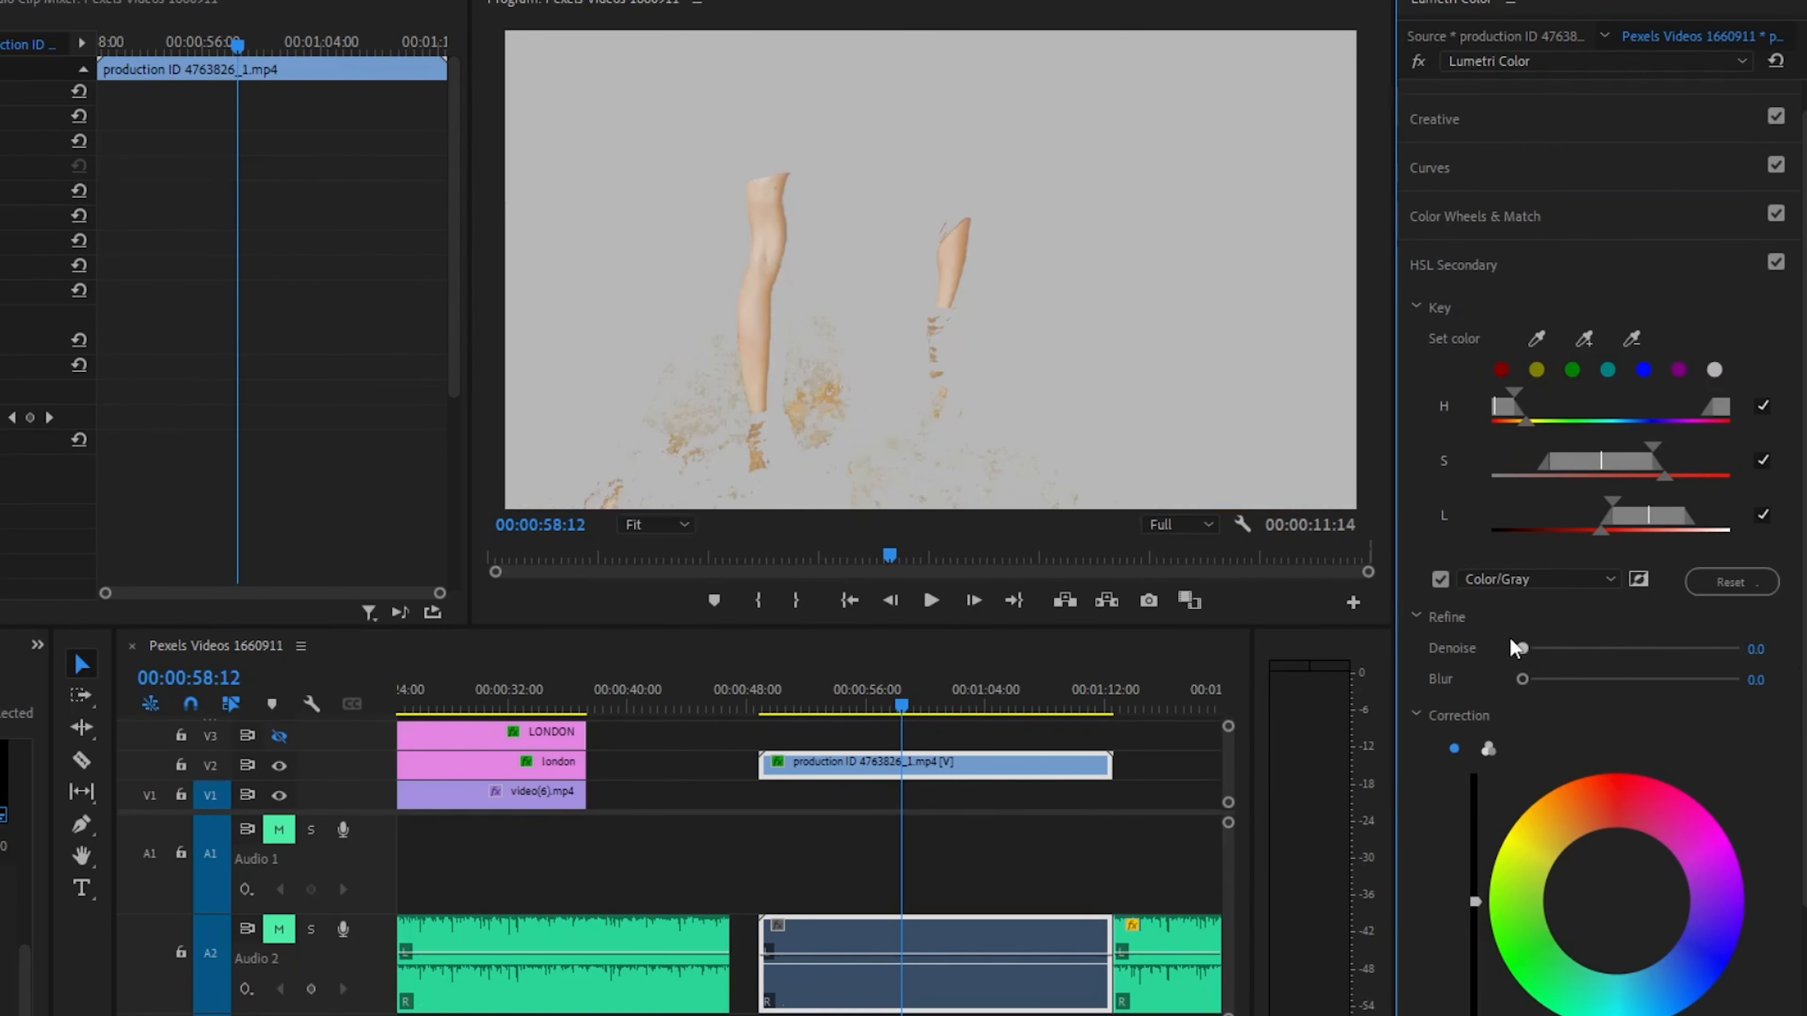
Step: Slightly lower the luminance of the keyed skin in the HSL Secondary correction and shift its tint subtly towards blue
left_click_drag(1475, 885, 1479, 820)
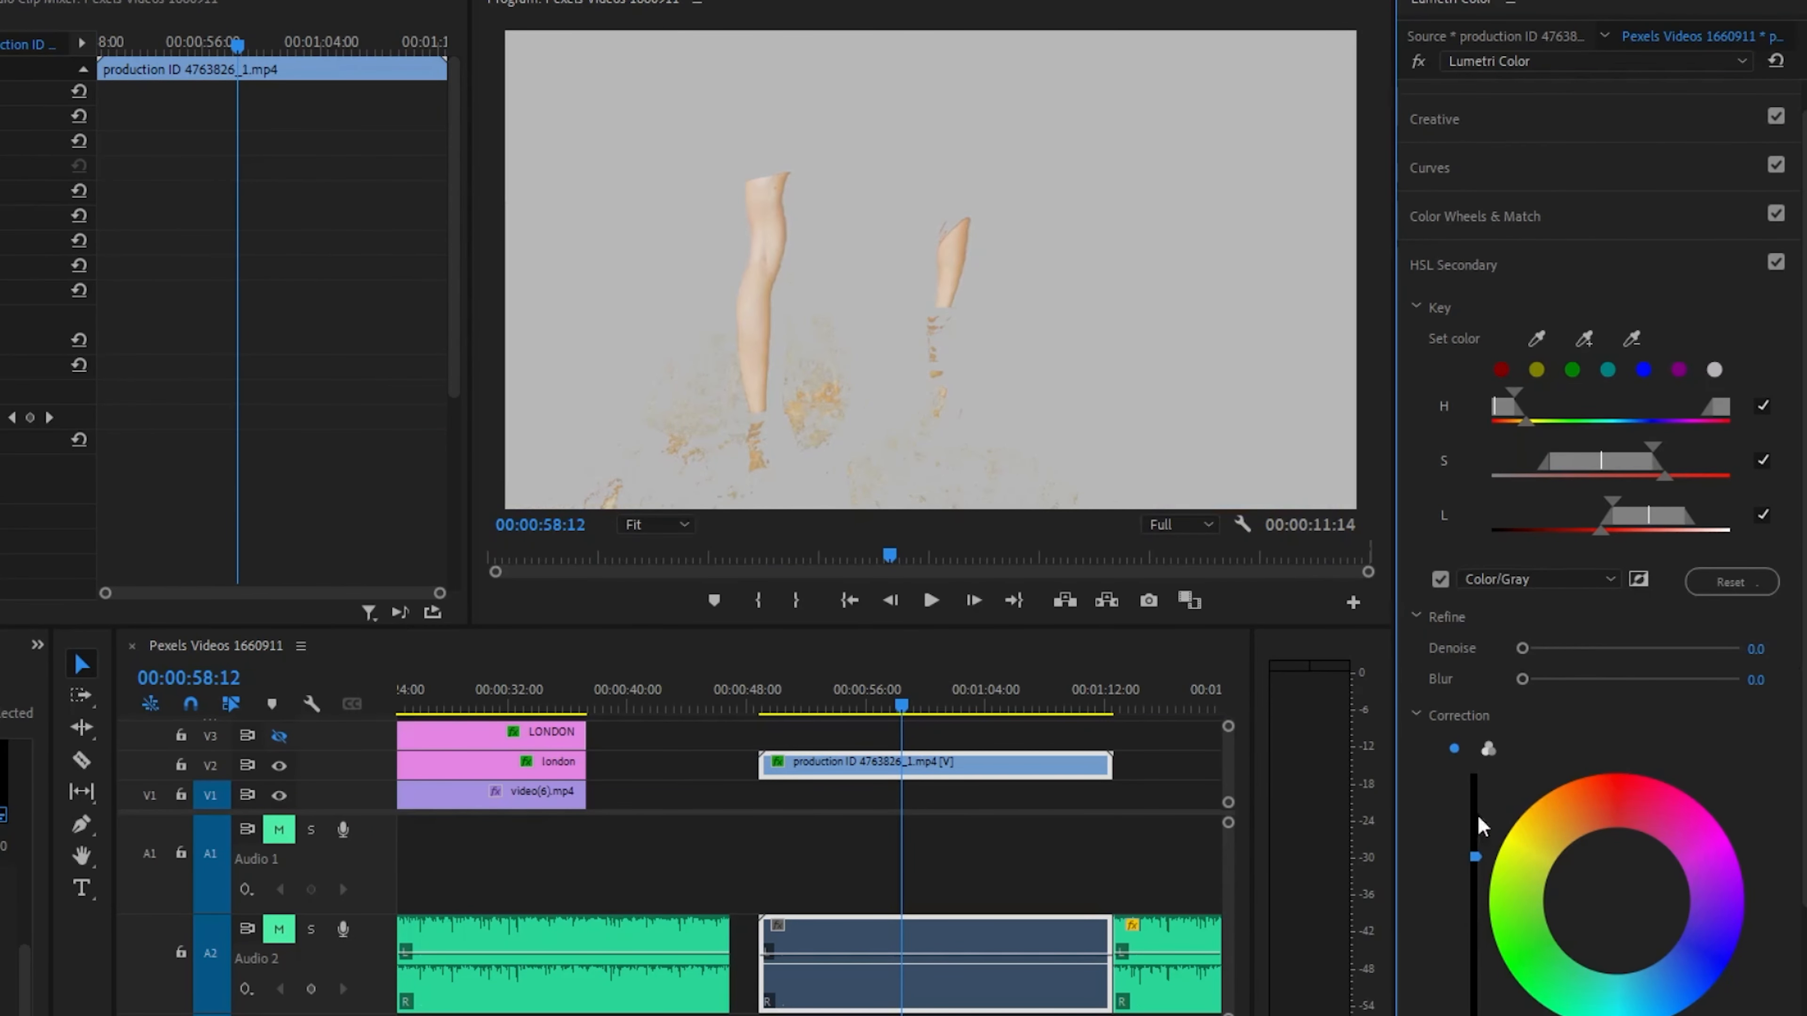
left_click_drag(1483, 890, 1490, 922)
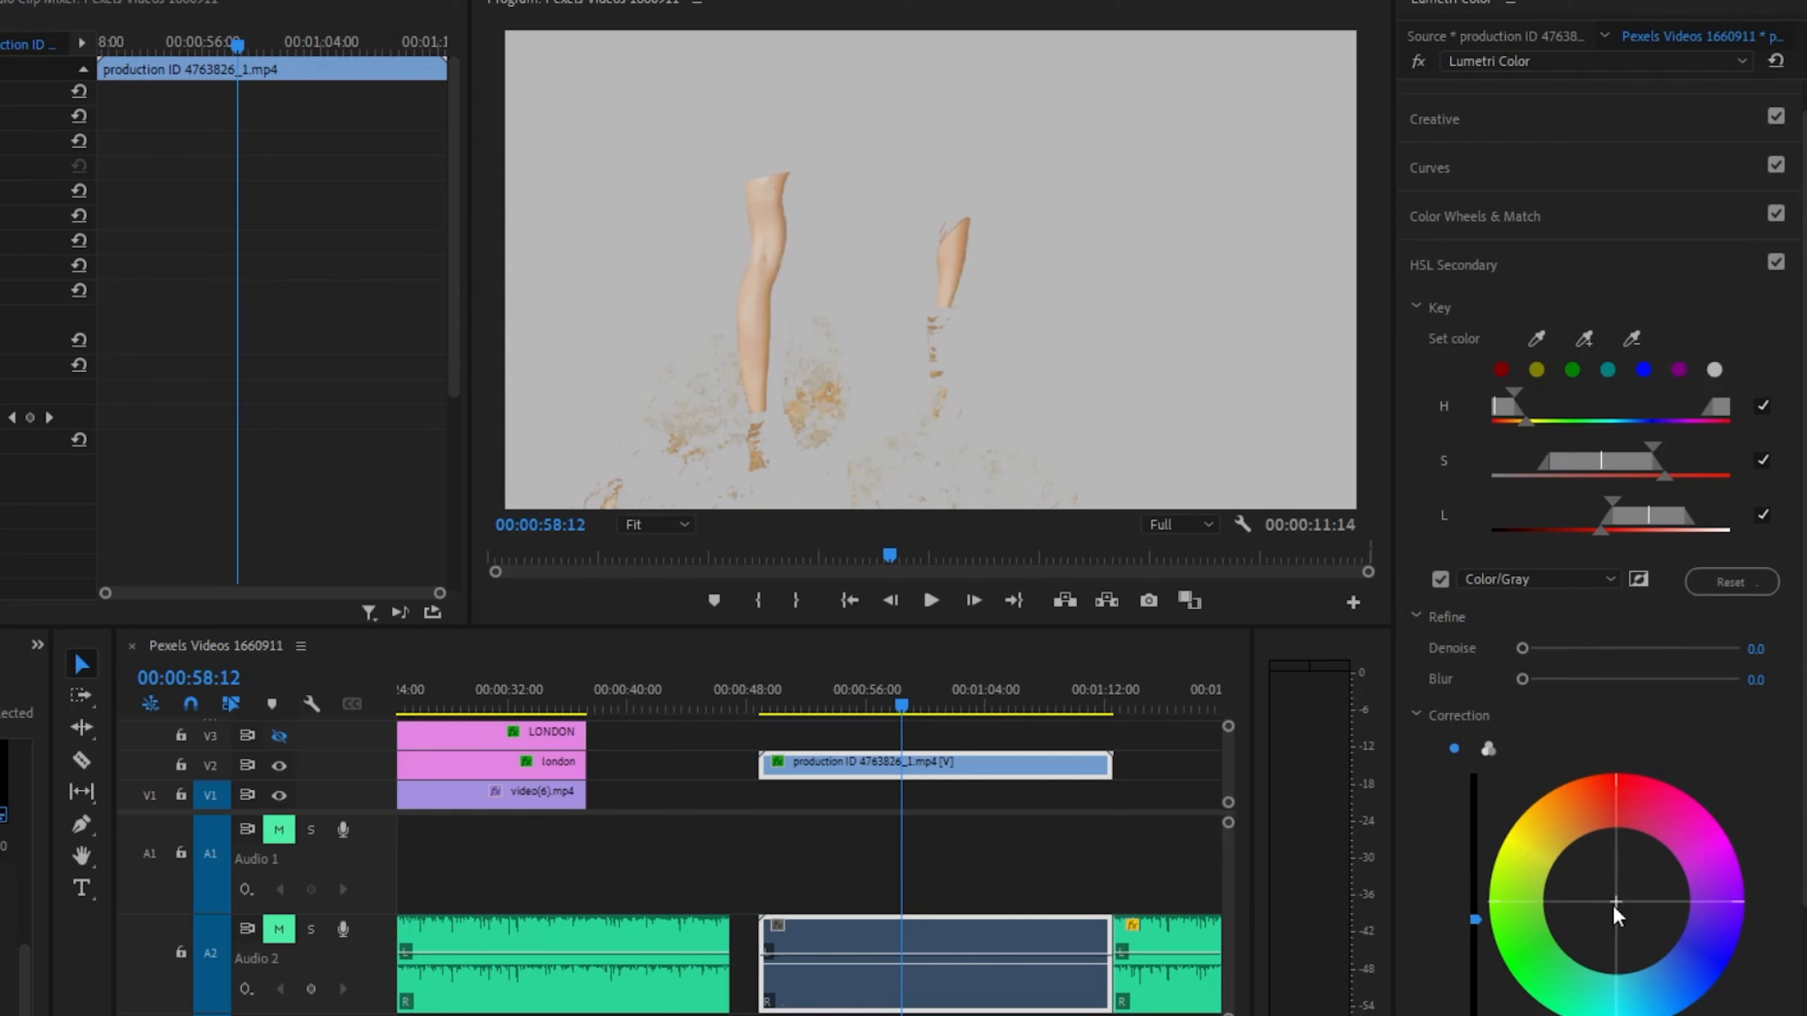
mouse_move(1615, 906)
left_mouse_down()
mouse_move(1593, 867)
mouse_move(1641, 864)
mouse_move(1603, 889)
mouse_move(1629, 882)
mouse_move(1623, 916)
left_mouse_up()
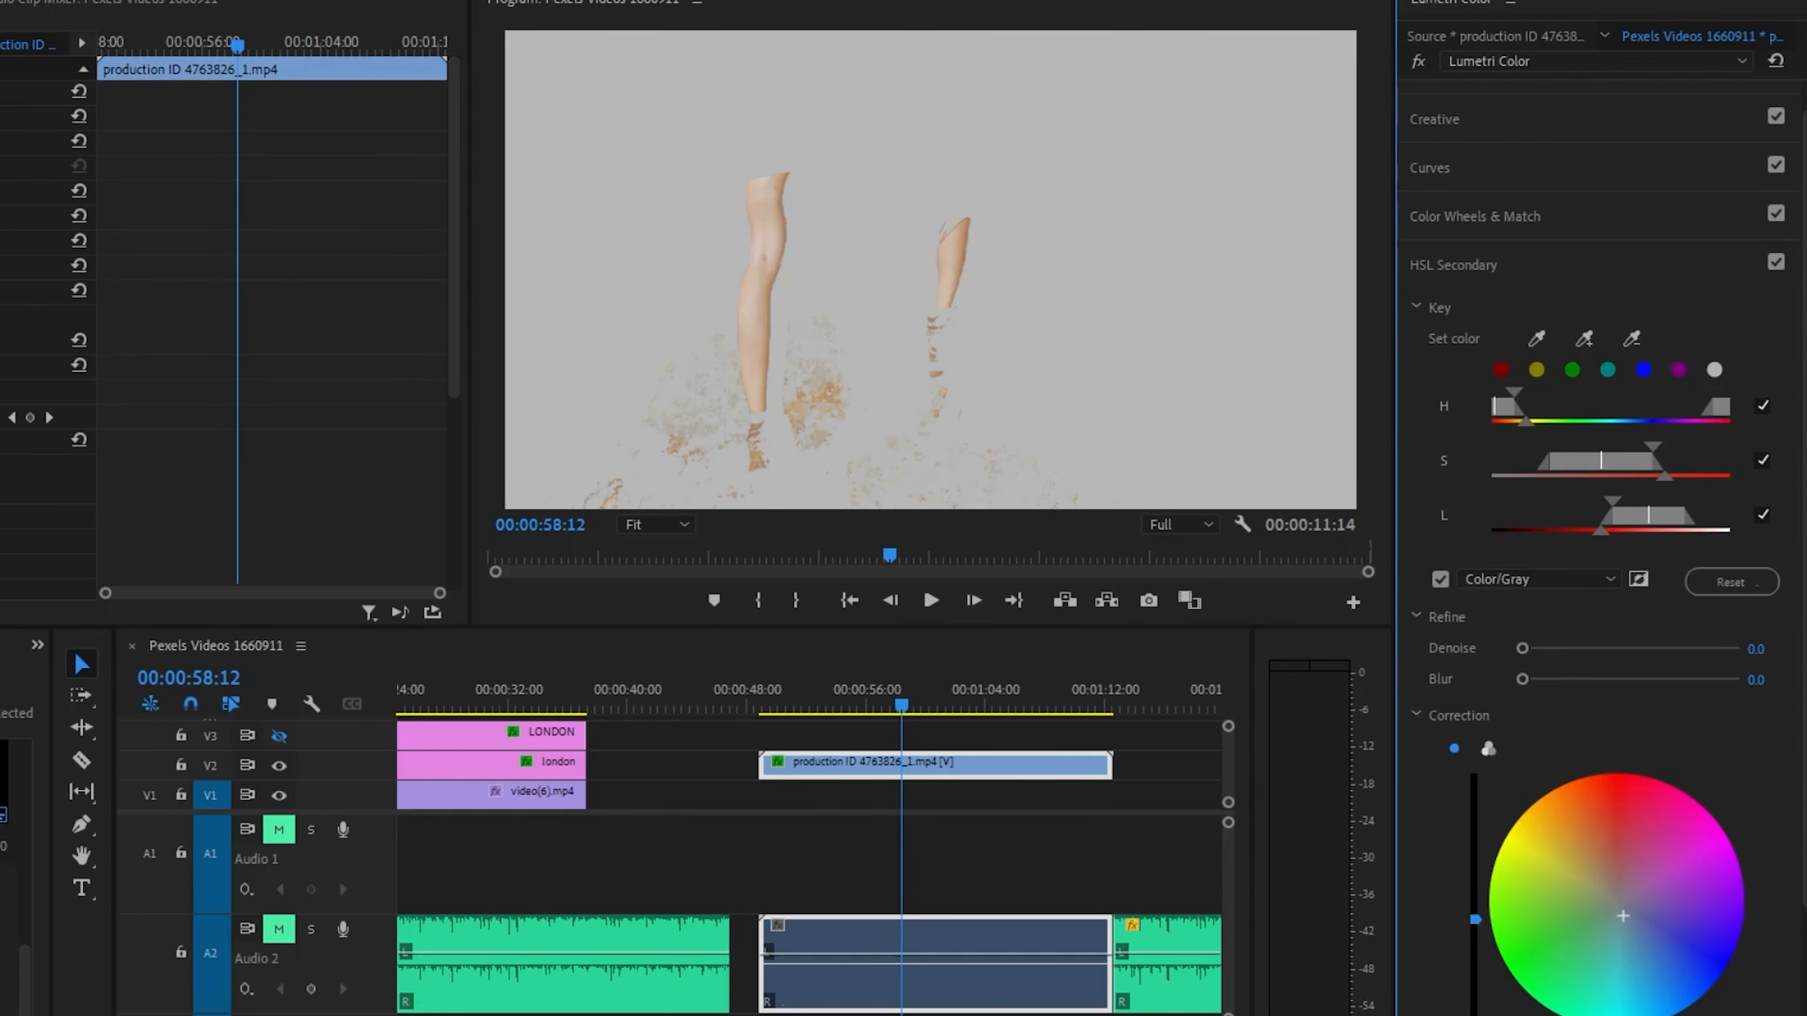
Step: Set the skin correction's Saturation to 109.8 and Sharpen to -3.3, blur the key by 11.4, and turn off the mask preview
scroll(1623, 917, "down", 5)
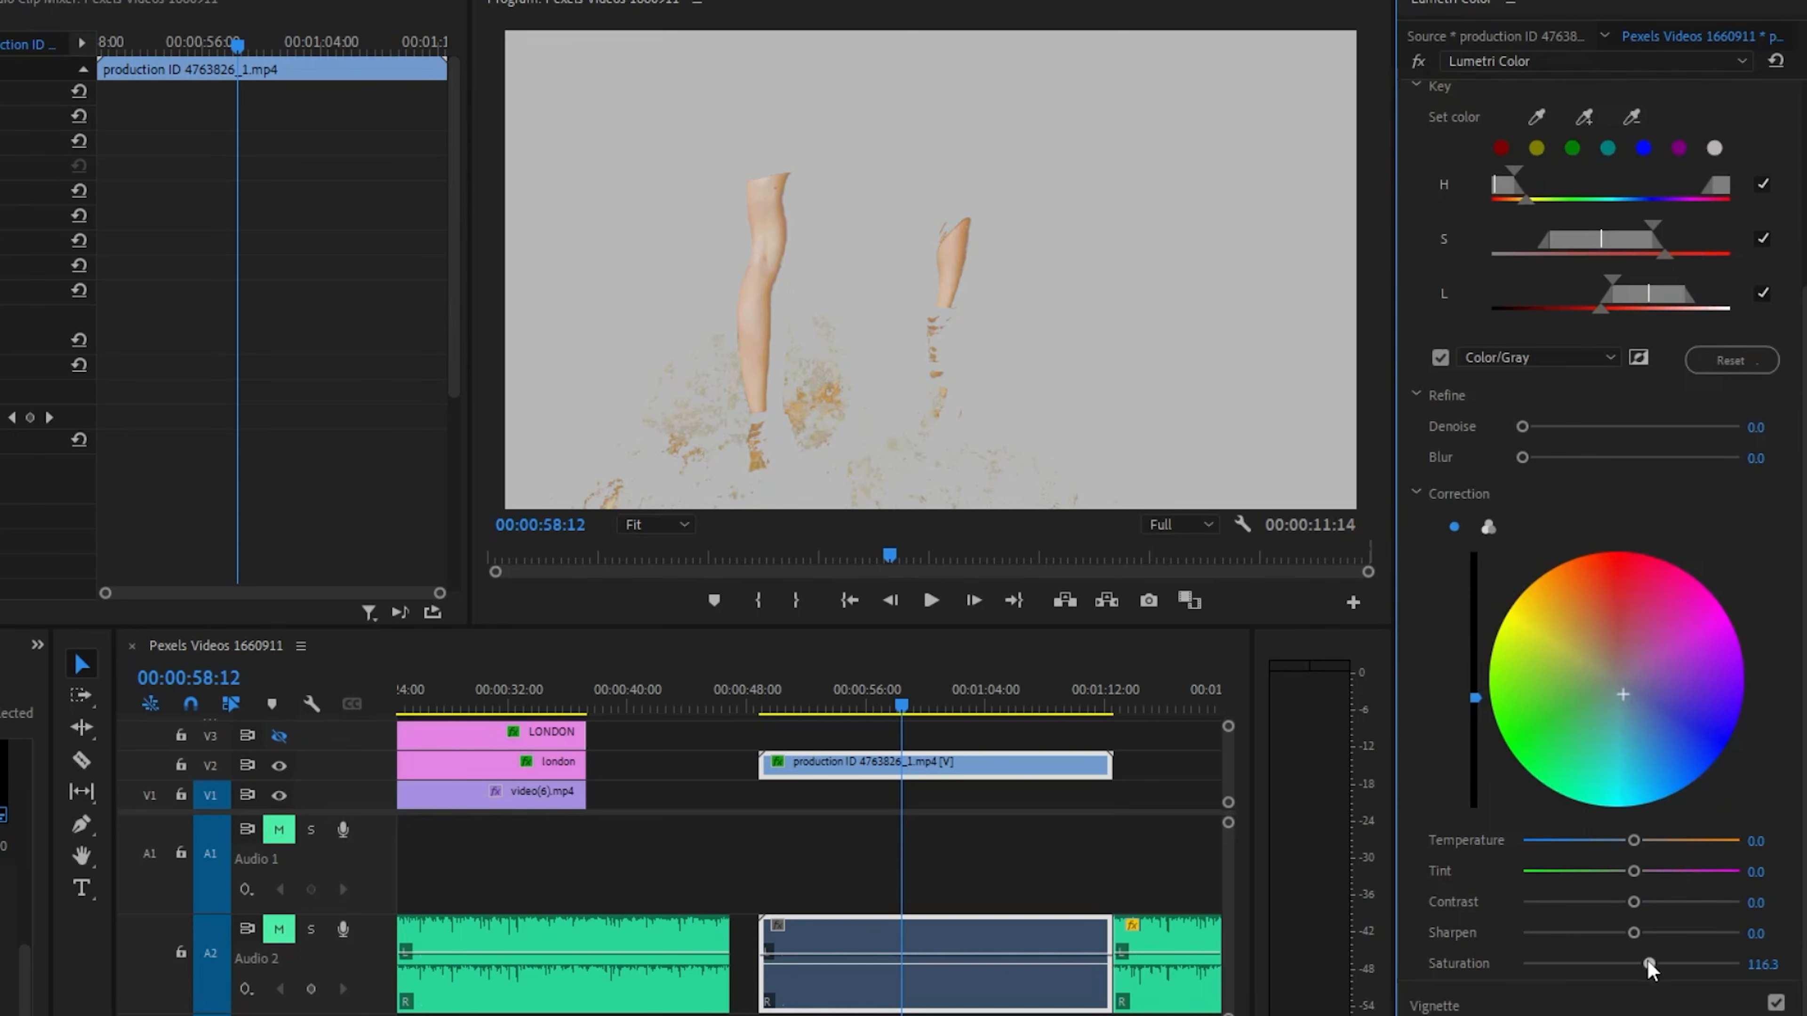
left_click_drag(1522, 457, 1604, 458)
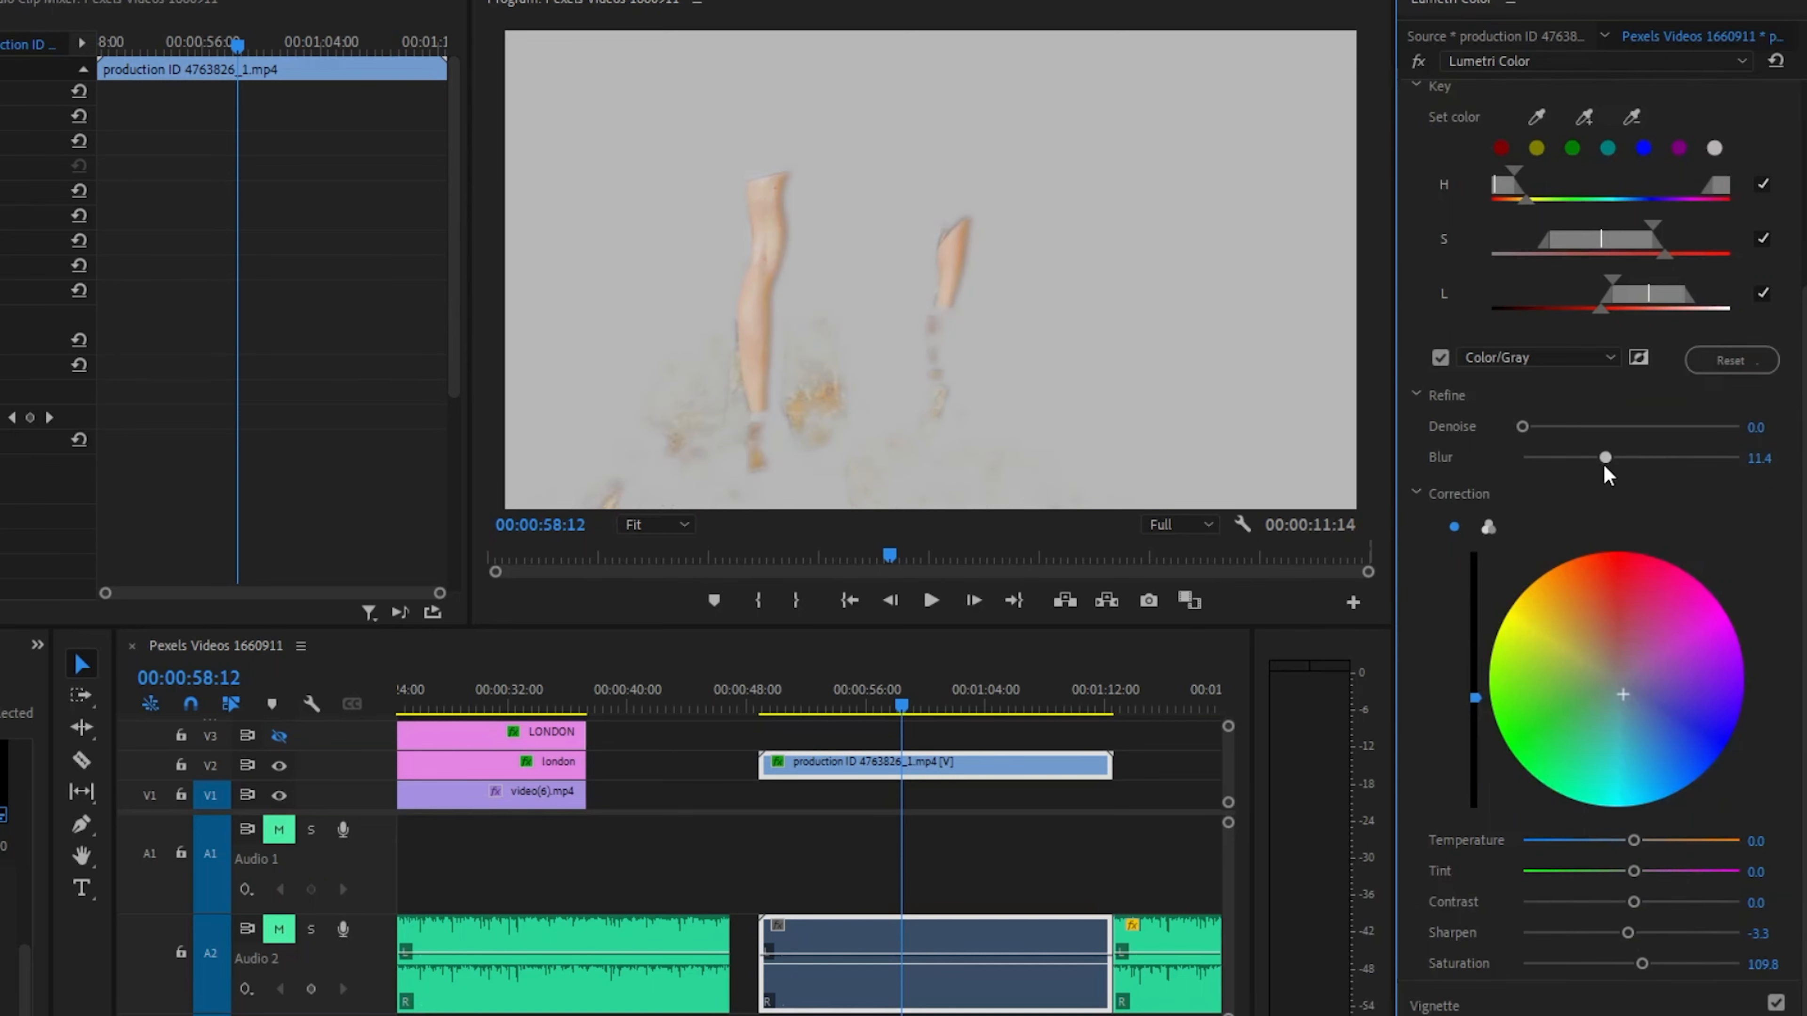
left_click(1439, 357)
Step: Compare the hiker's skin at 00:00:55:25 with HSL Secondary off and on
mouse_move(846, 706)
left_mouse_down()
mouse_move(804, 704)
mouse_move(862, 705)
left_mouse_up()
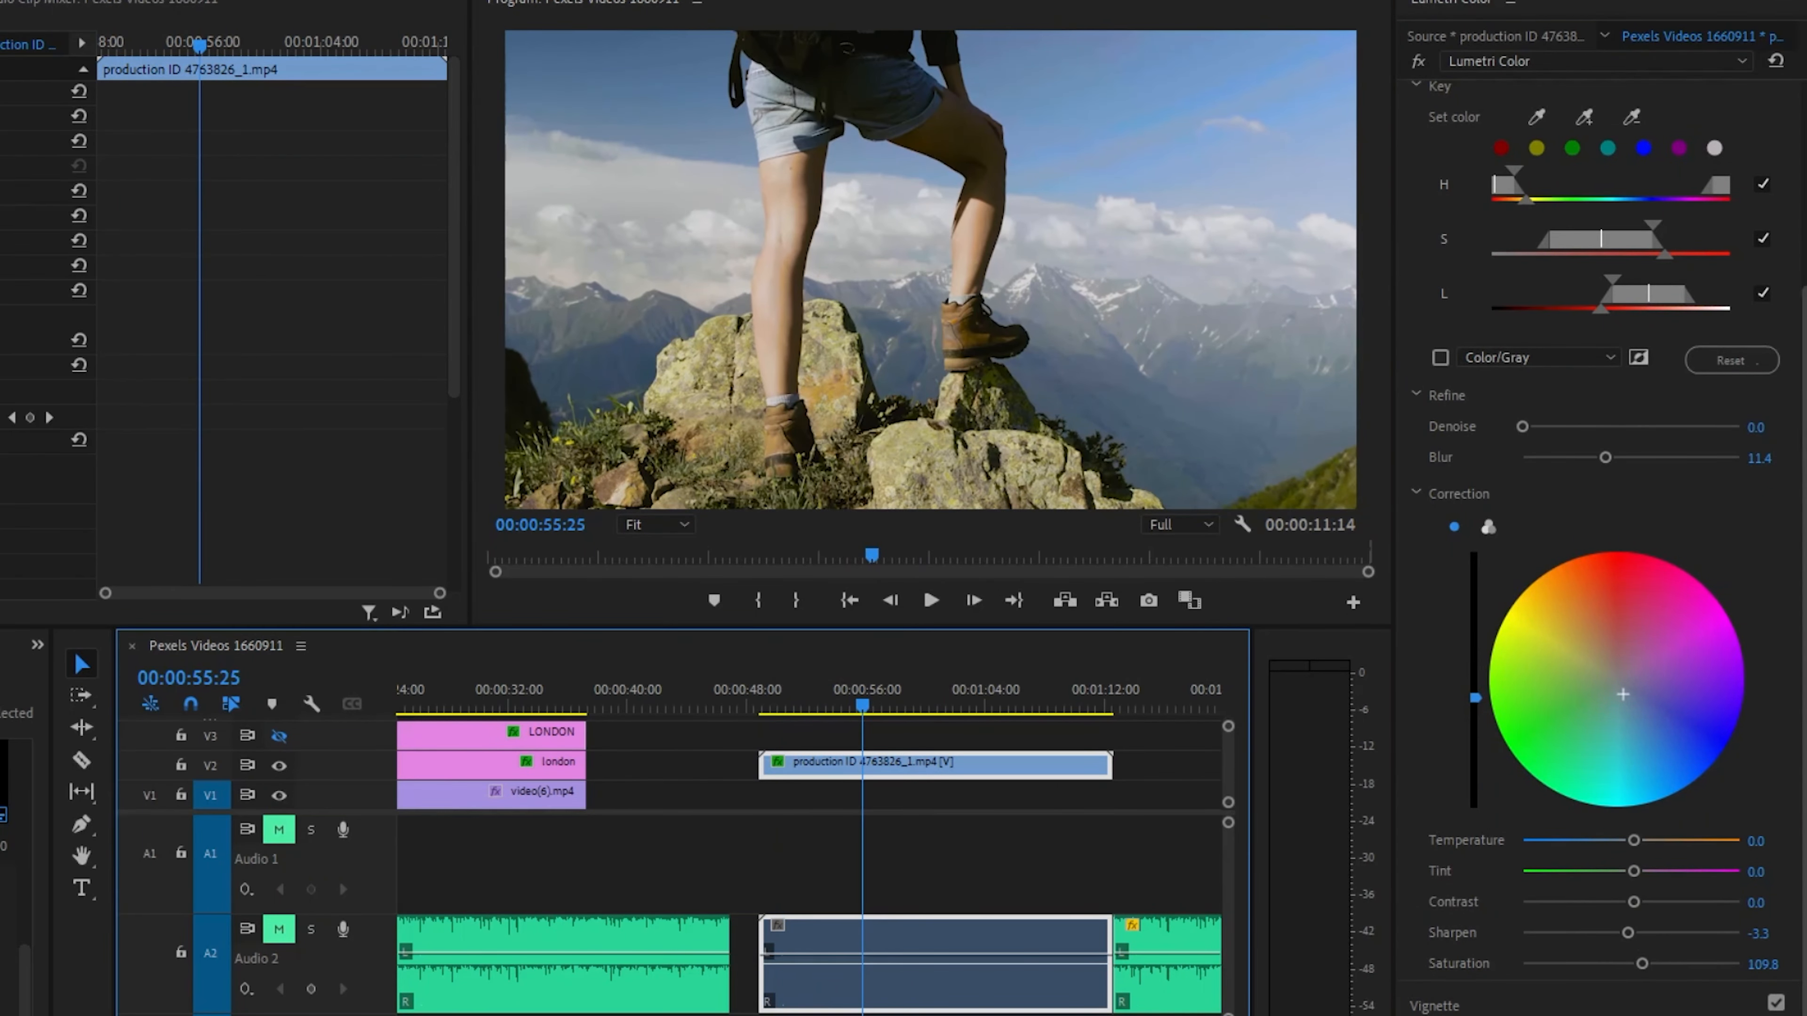
scroll(1636, 427, "up", 4)
left_click(1776, 211)
left_click(1776, 211)
left_click(1776, 210)
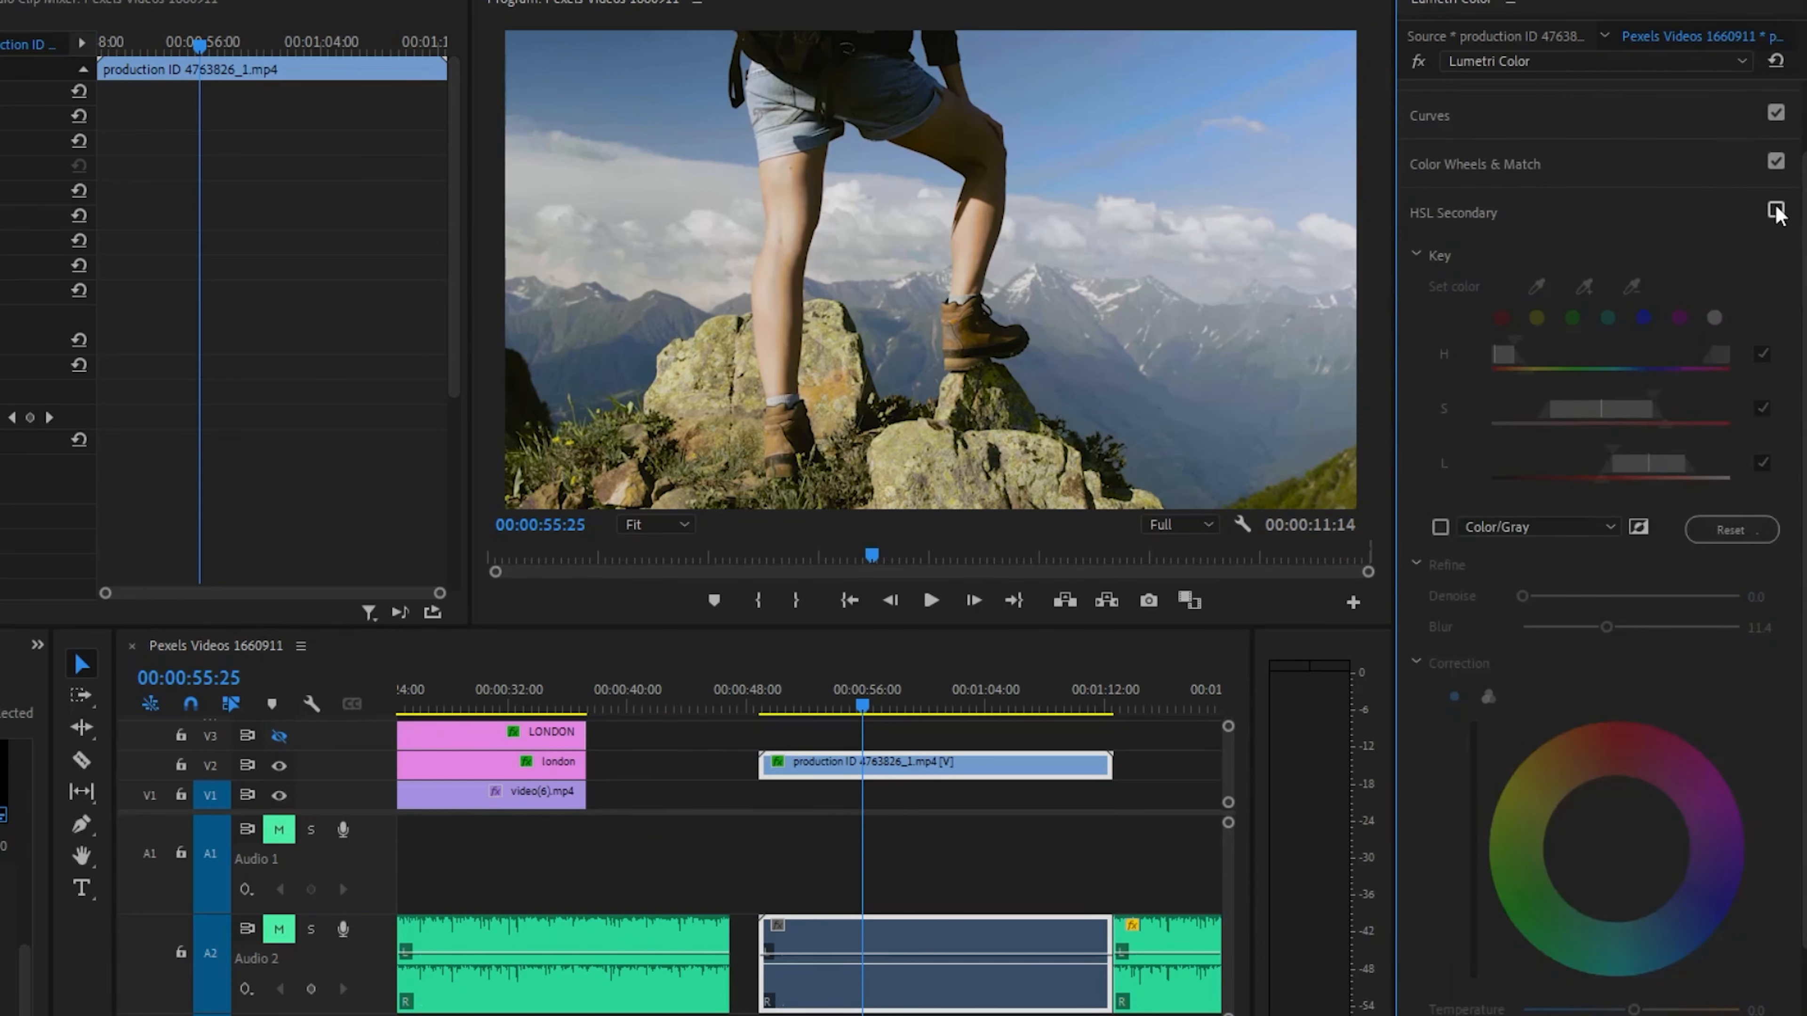
left_click(1776, 211)
left_click(1776, 210)
left_click(1776, 211)
left_click(1776, 211)
left_click(1776, 211)
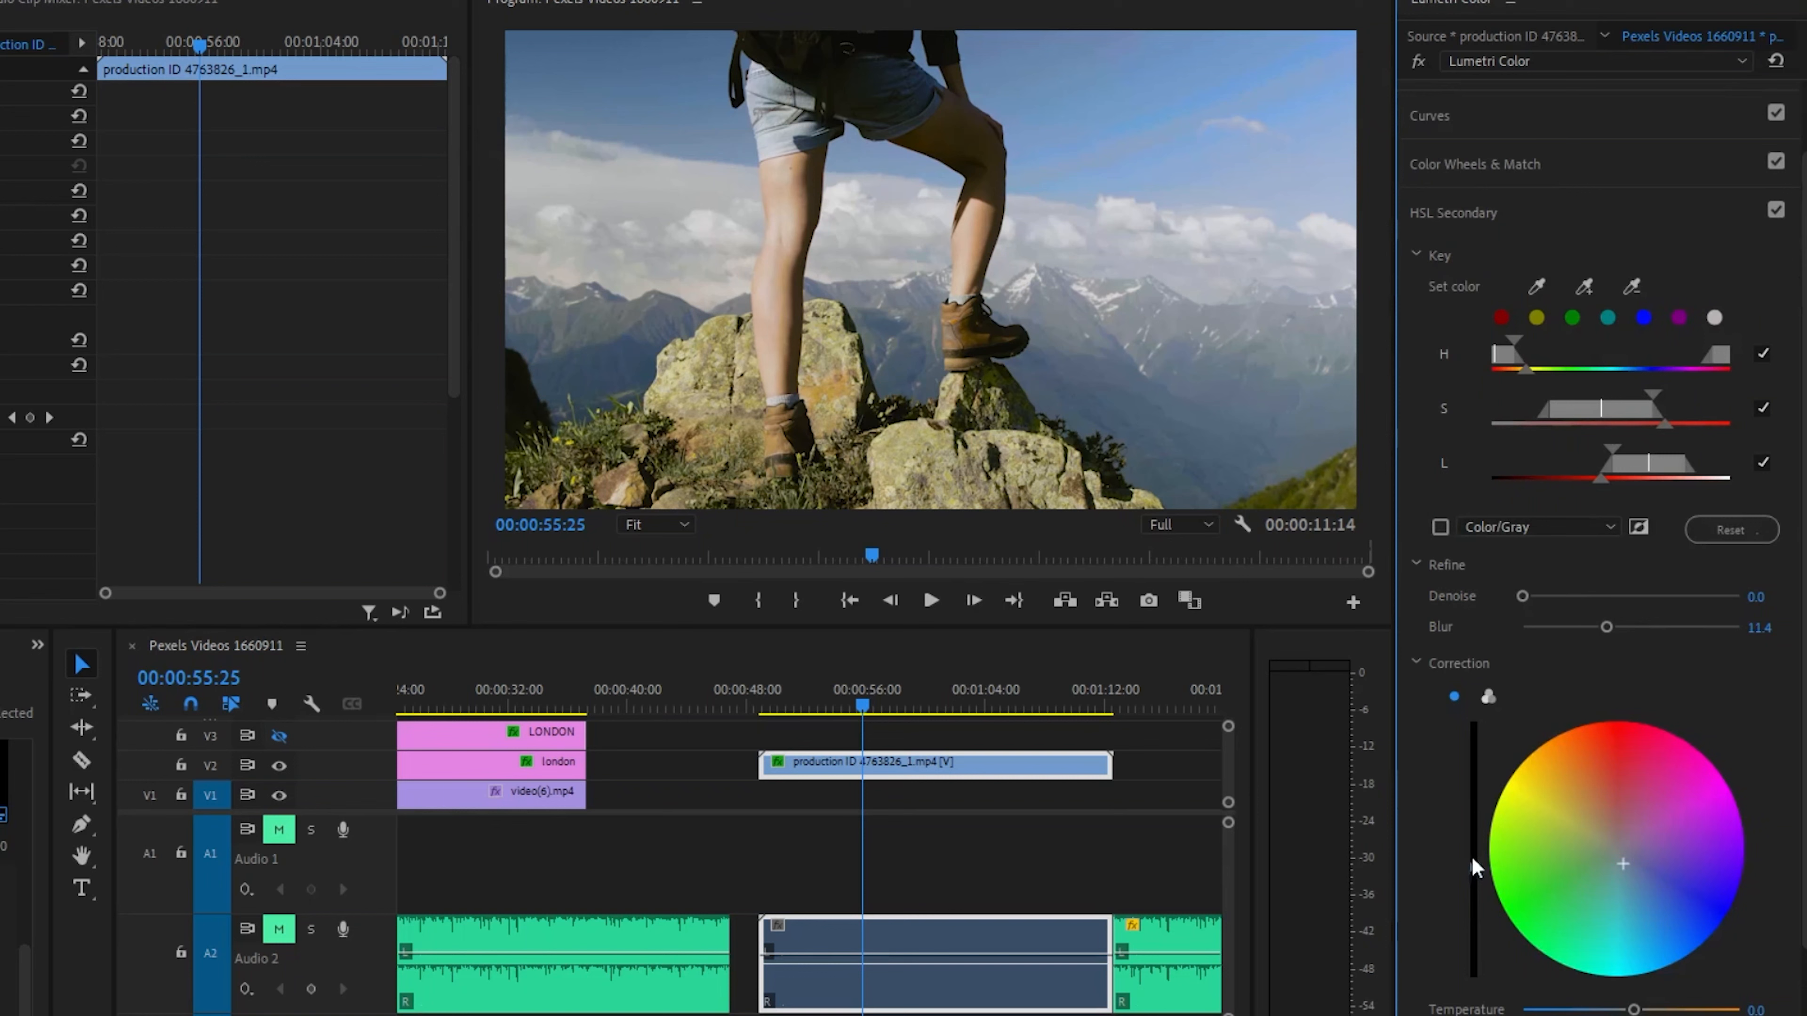
Step: Lower the HSL Secondary correction's luminance to its minimum and compare the skin with the section off and on
left_click_drag(1475, 877, 1474, 978)
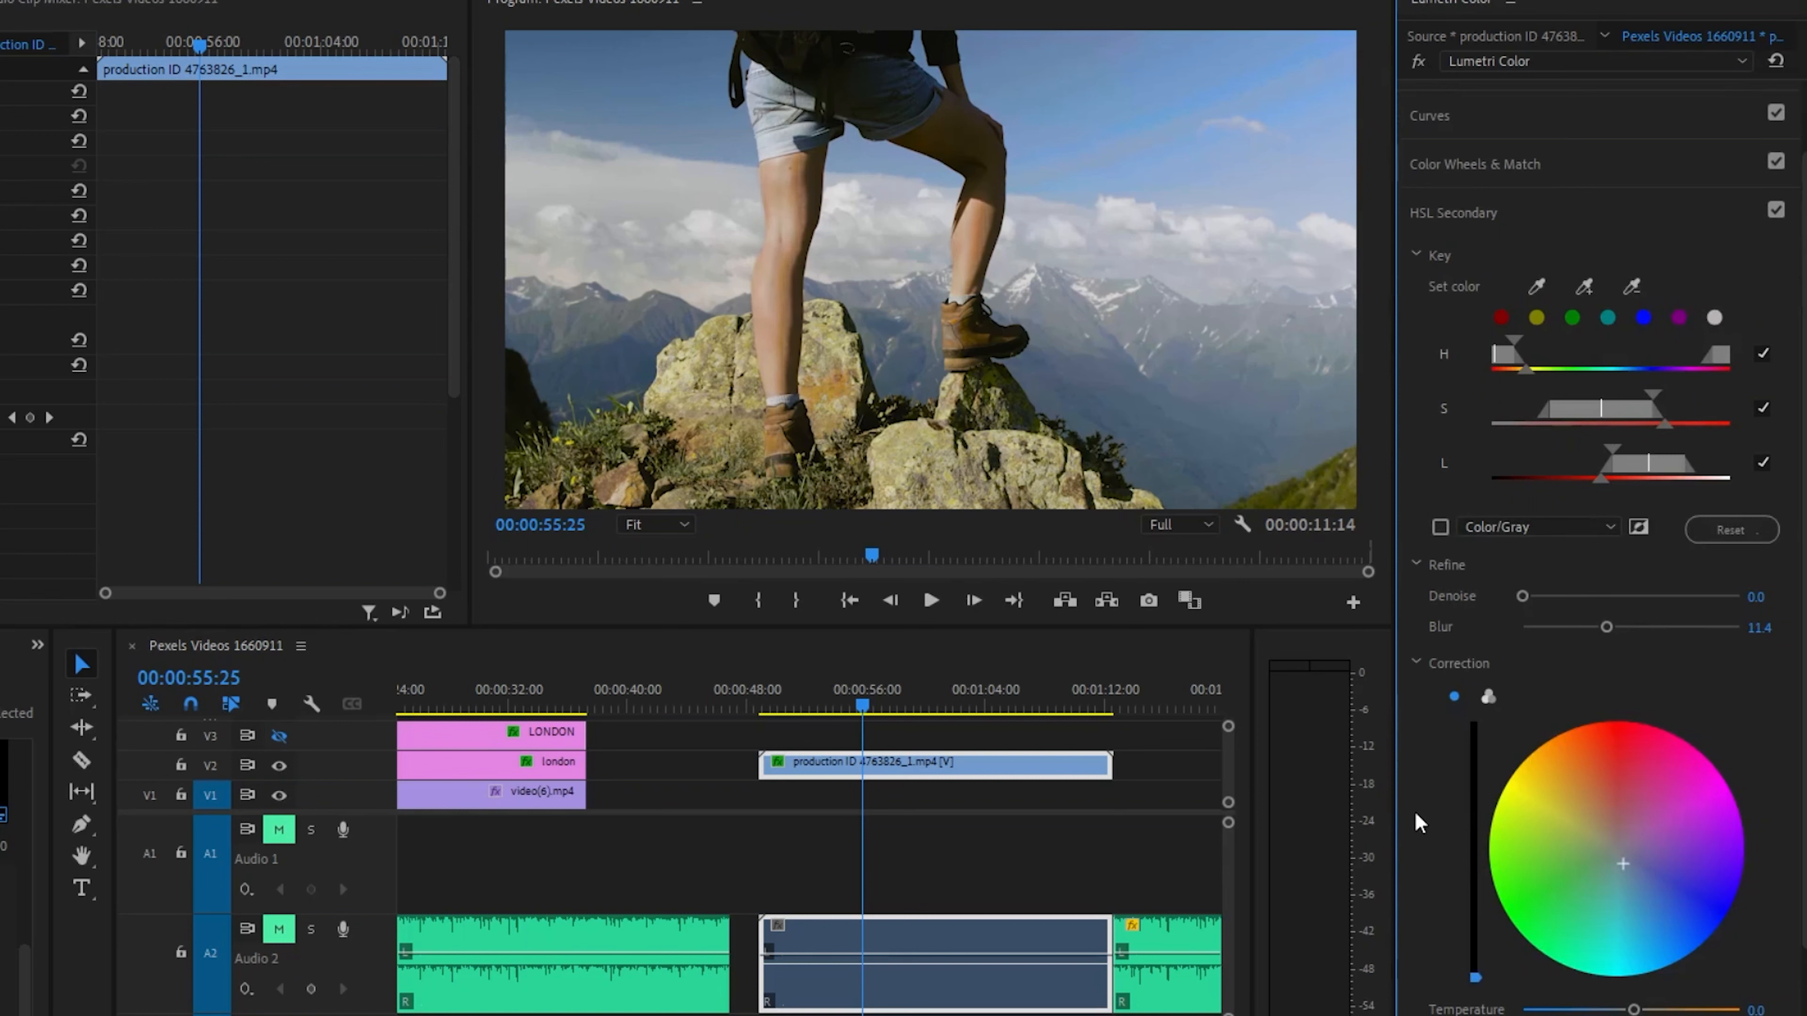
left_click(1786, 207)
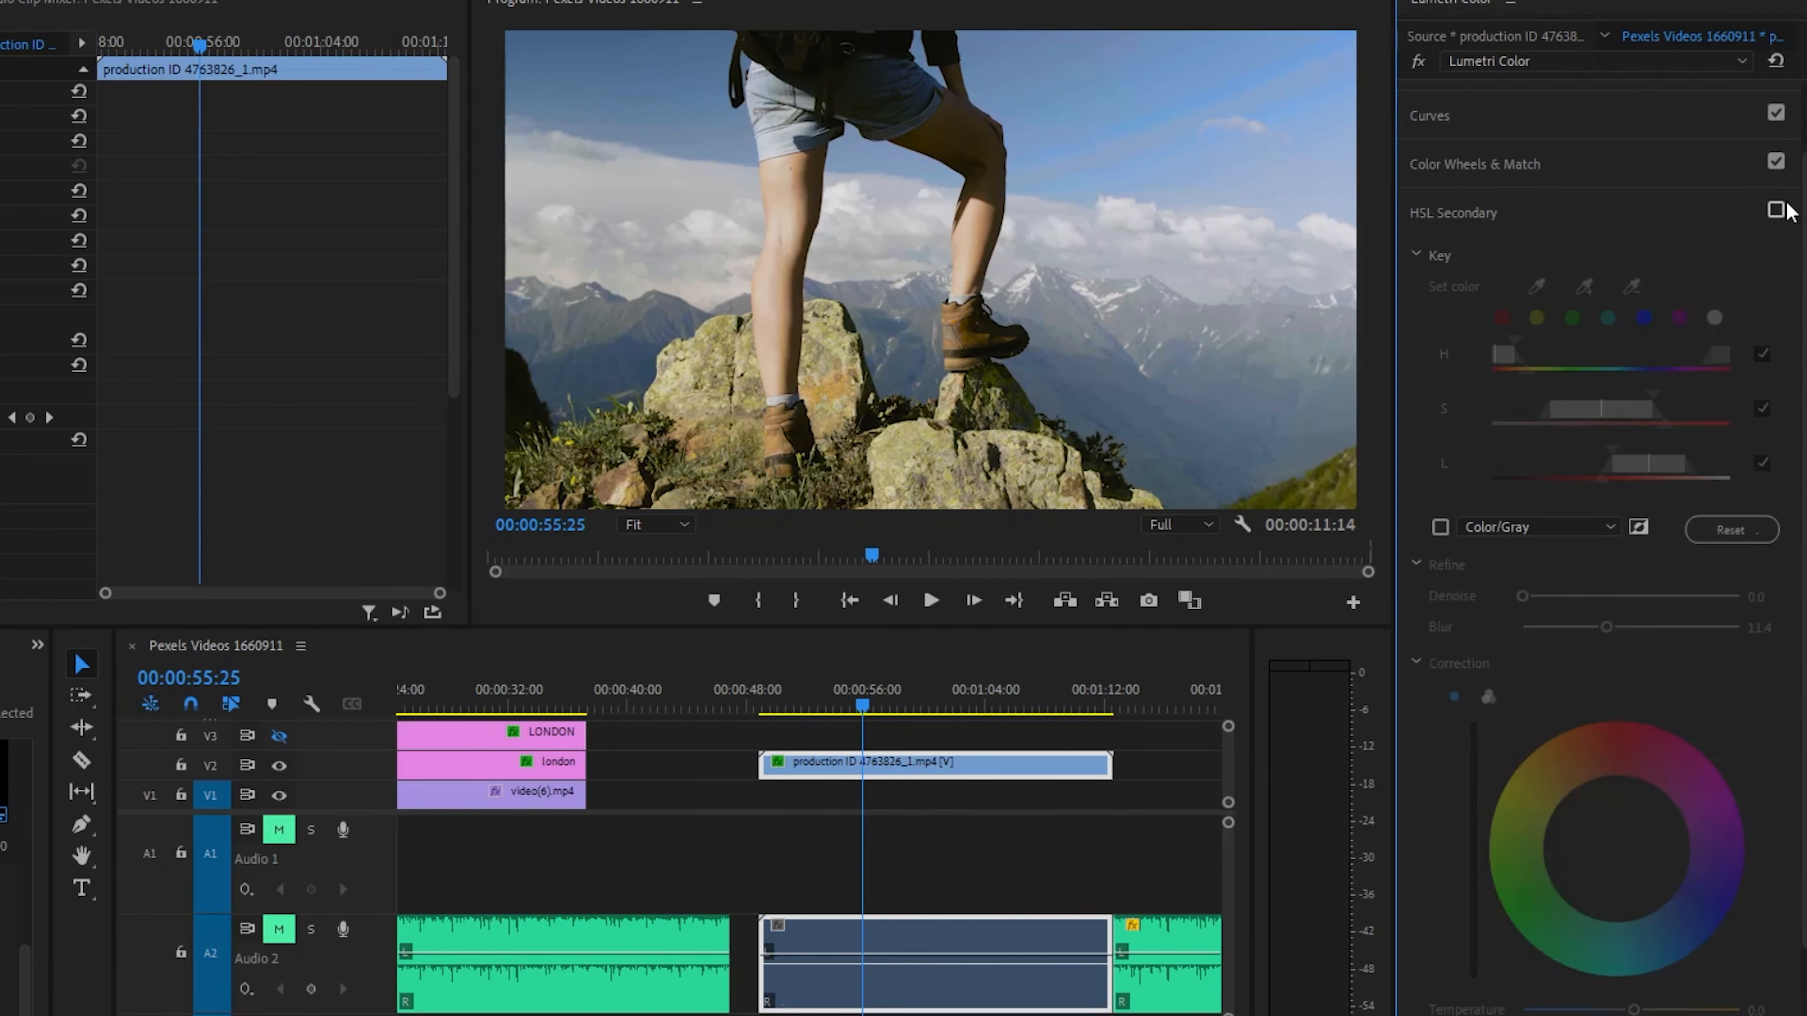
left_click(1785, 206)
left_click(1785, 206)
left_click(1786, 207)
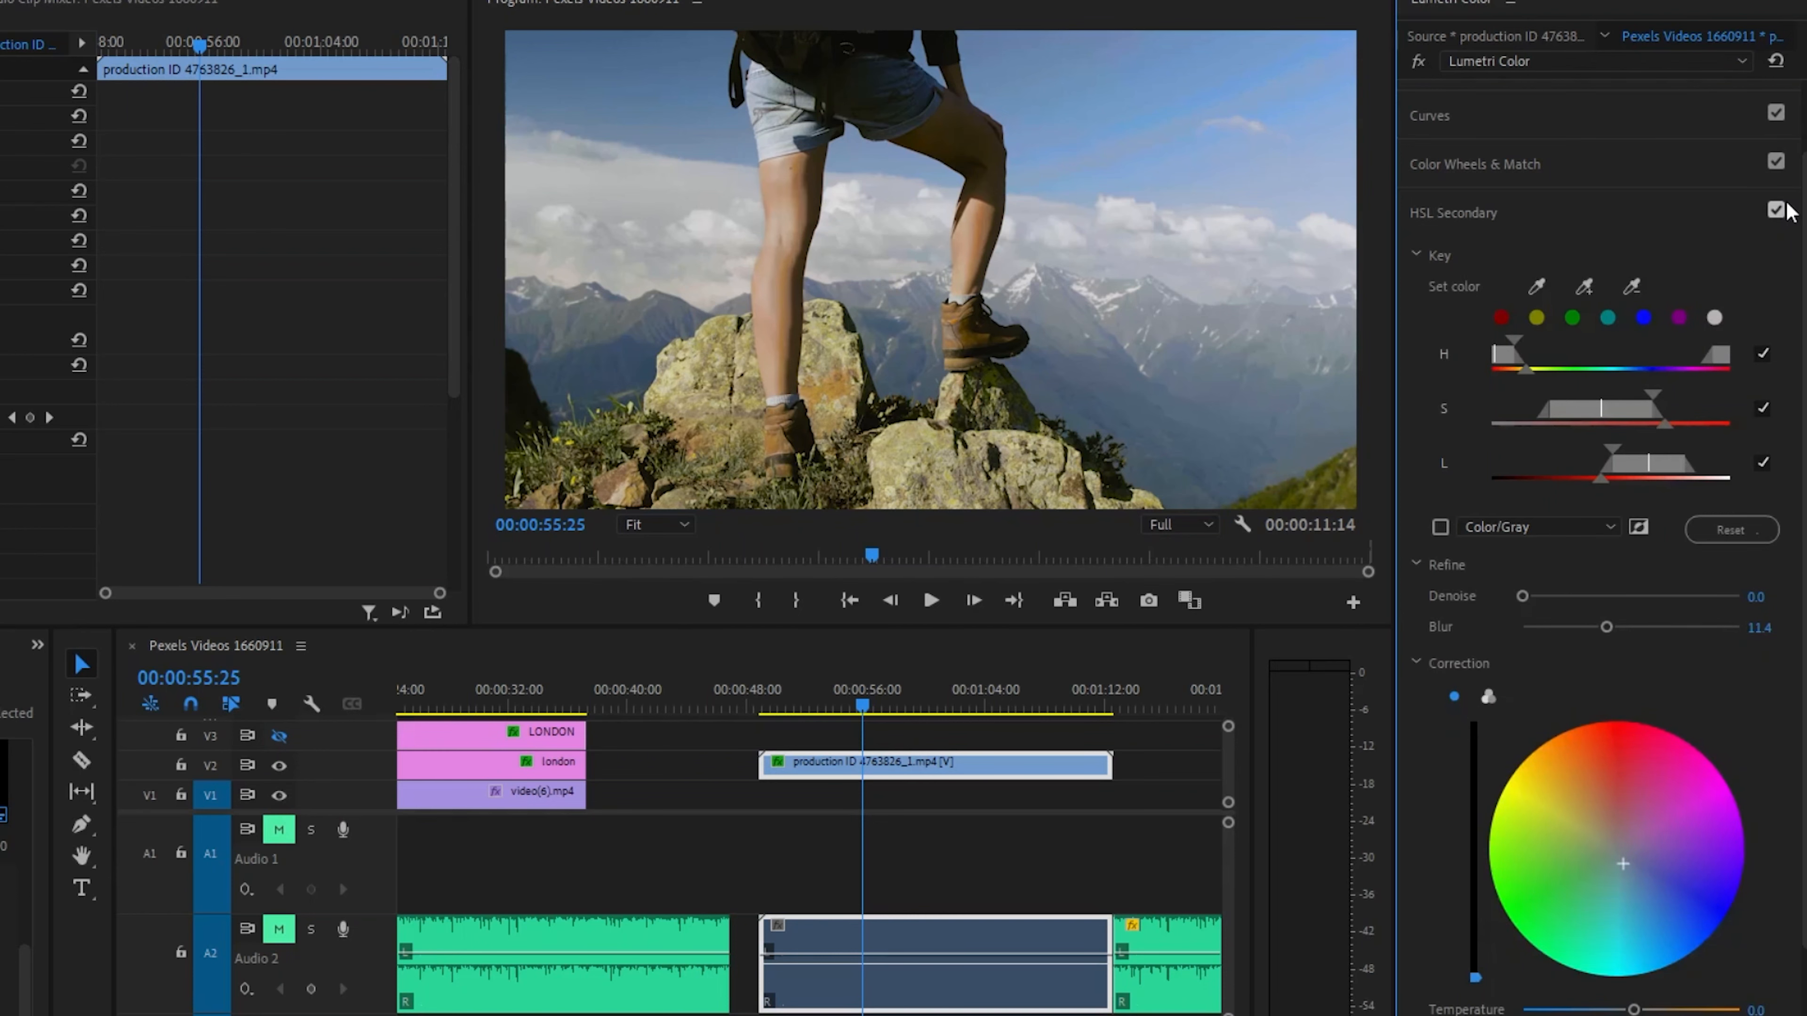
left_click(1786, 207)
left_click(1785, 207)
left_click(1785, 208)
left_click(1786, 208)
left_click(1785, 209)
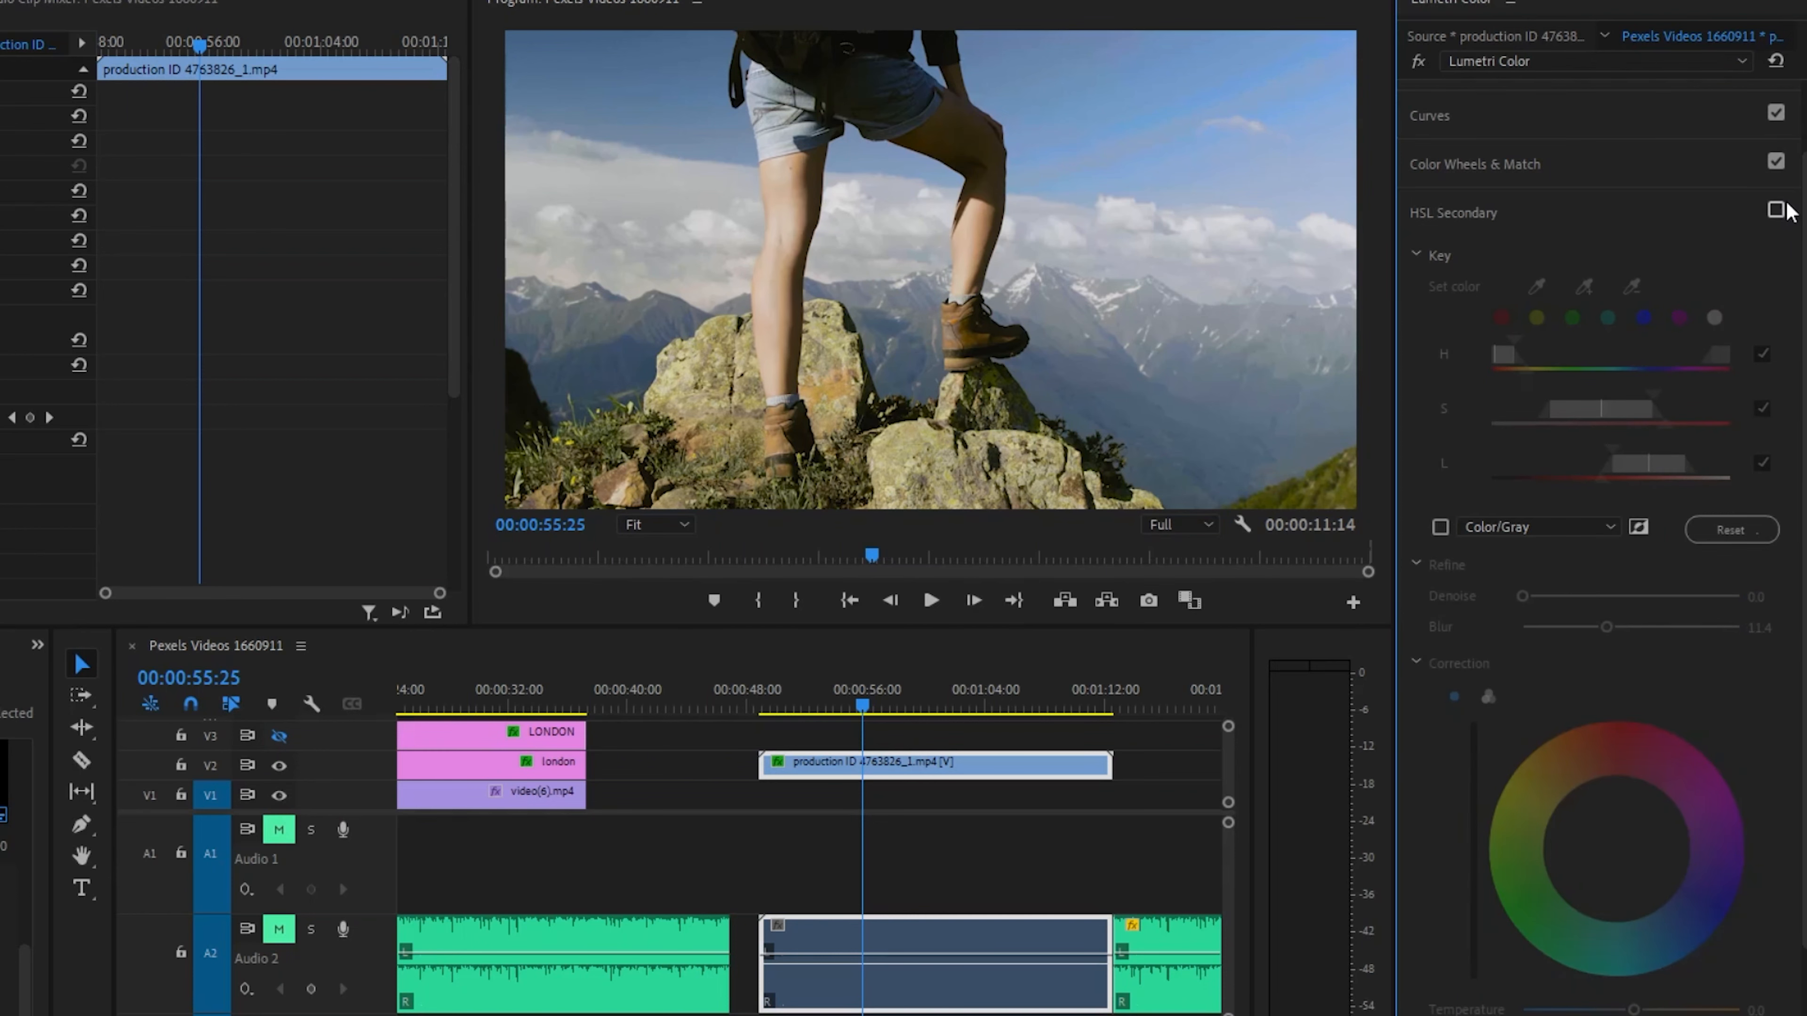
left_click(1775, 210)
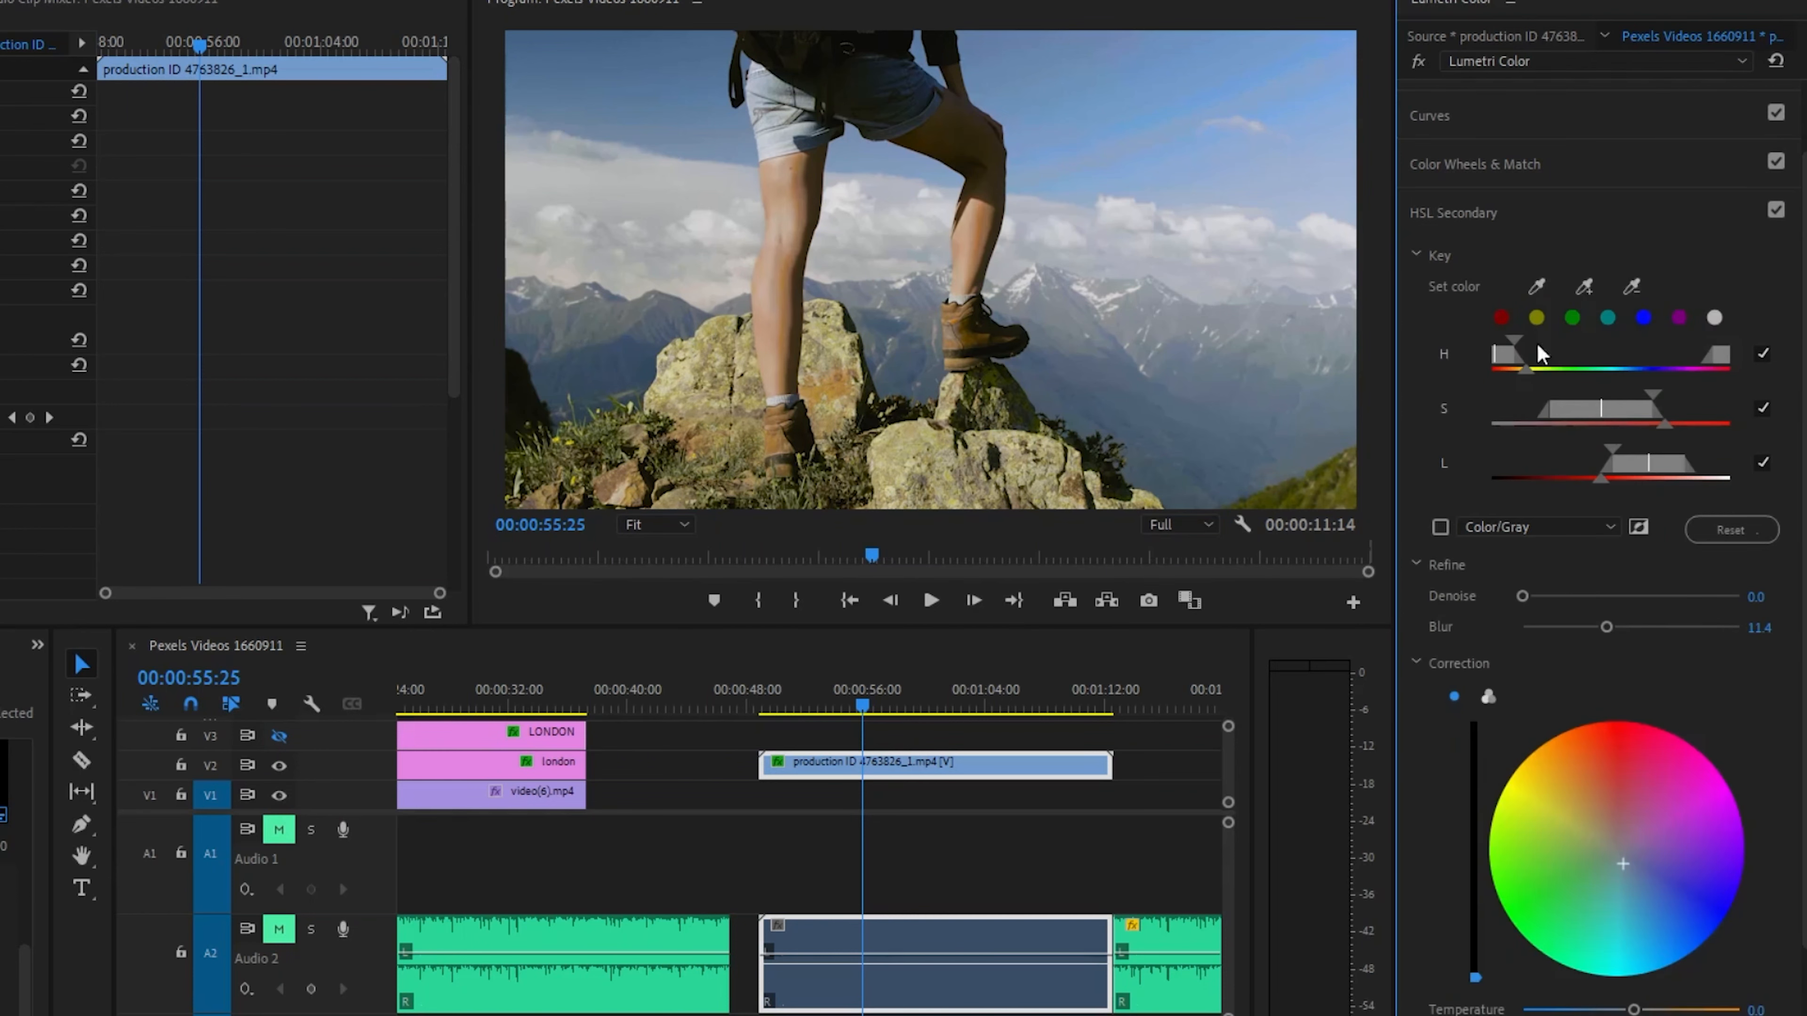
Step: Play back part of the hiker clip to review the skin correction in motion
mouse_move(897, 690)
left_mouse_down()
mouse_move(1008, 690)
mouse_move(761, 691)
mouse_move(864, 690)
left_mouse_up()
left_click(930, 601)
left_click(930, 602)
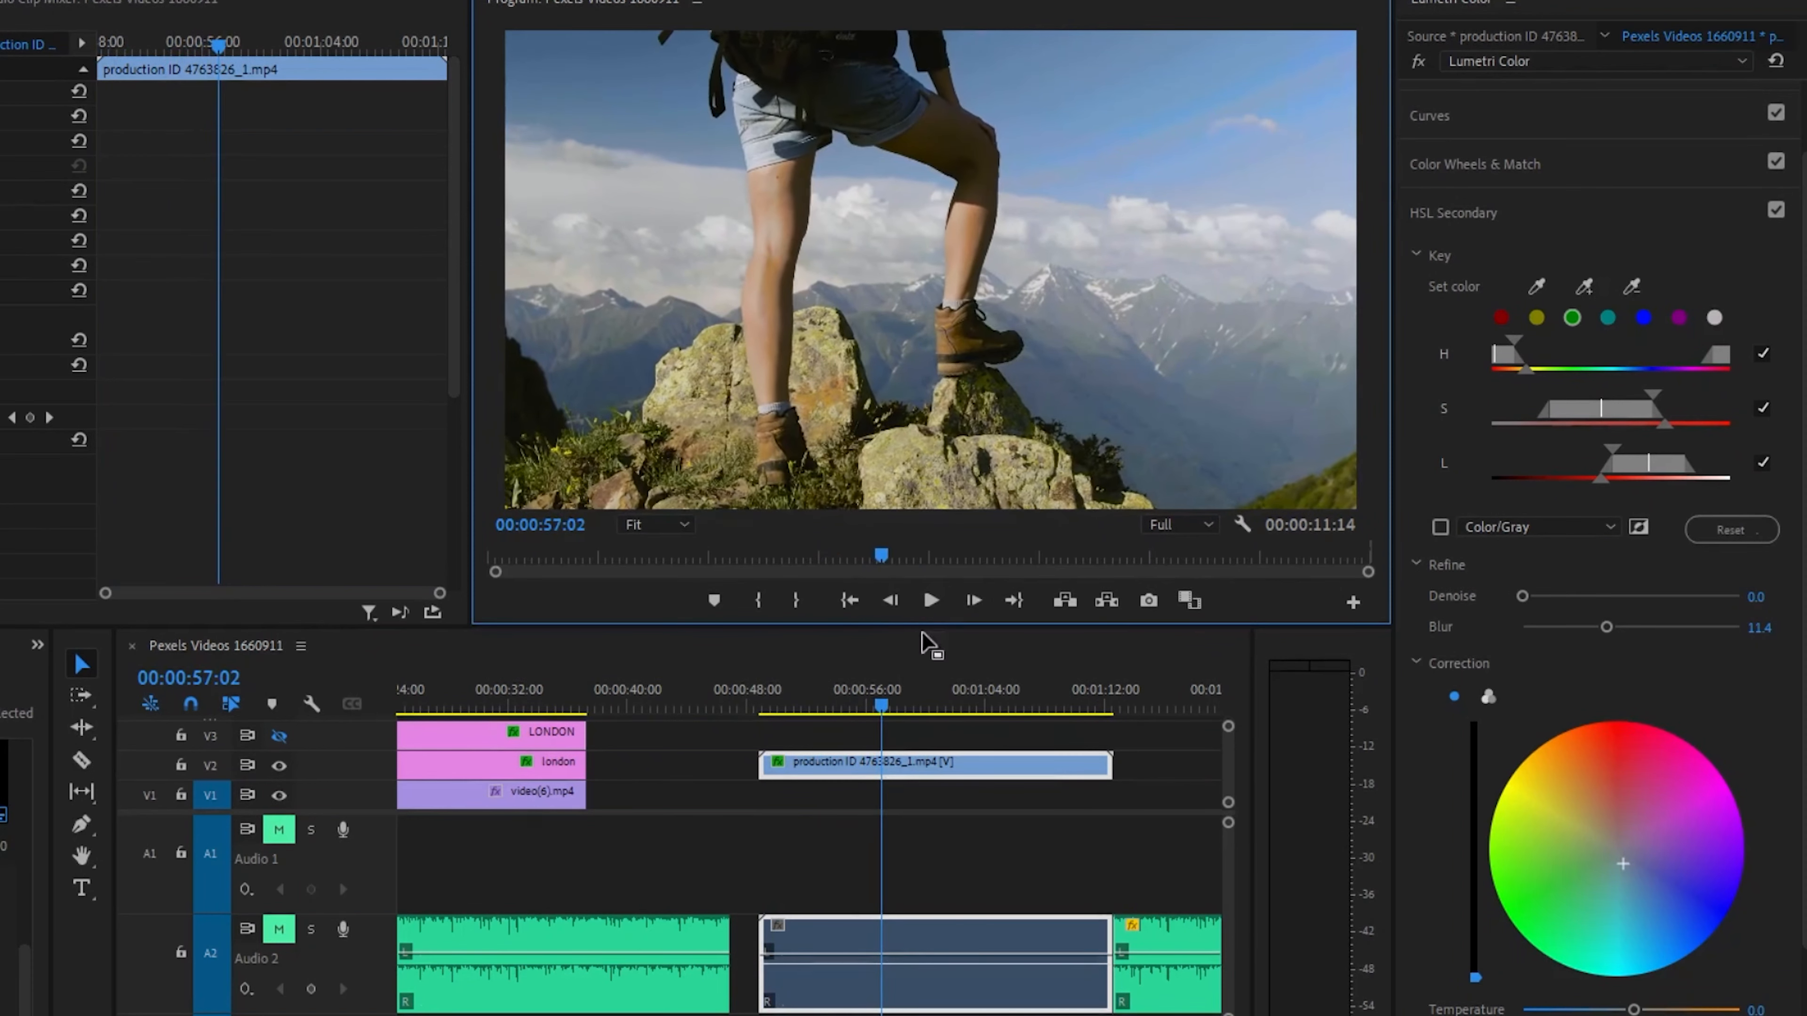
Step: Compare the skin at 00:00:55:13 with HSL Secondary on and off, and leave the section disabled
left_click_drag(899, 708, 856, 705)
left_click(1776, 210)
left_click(1776, 210)
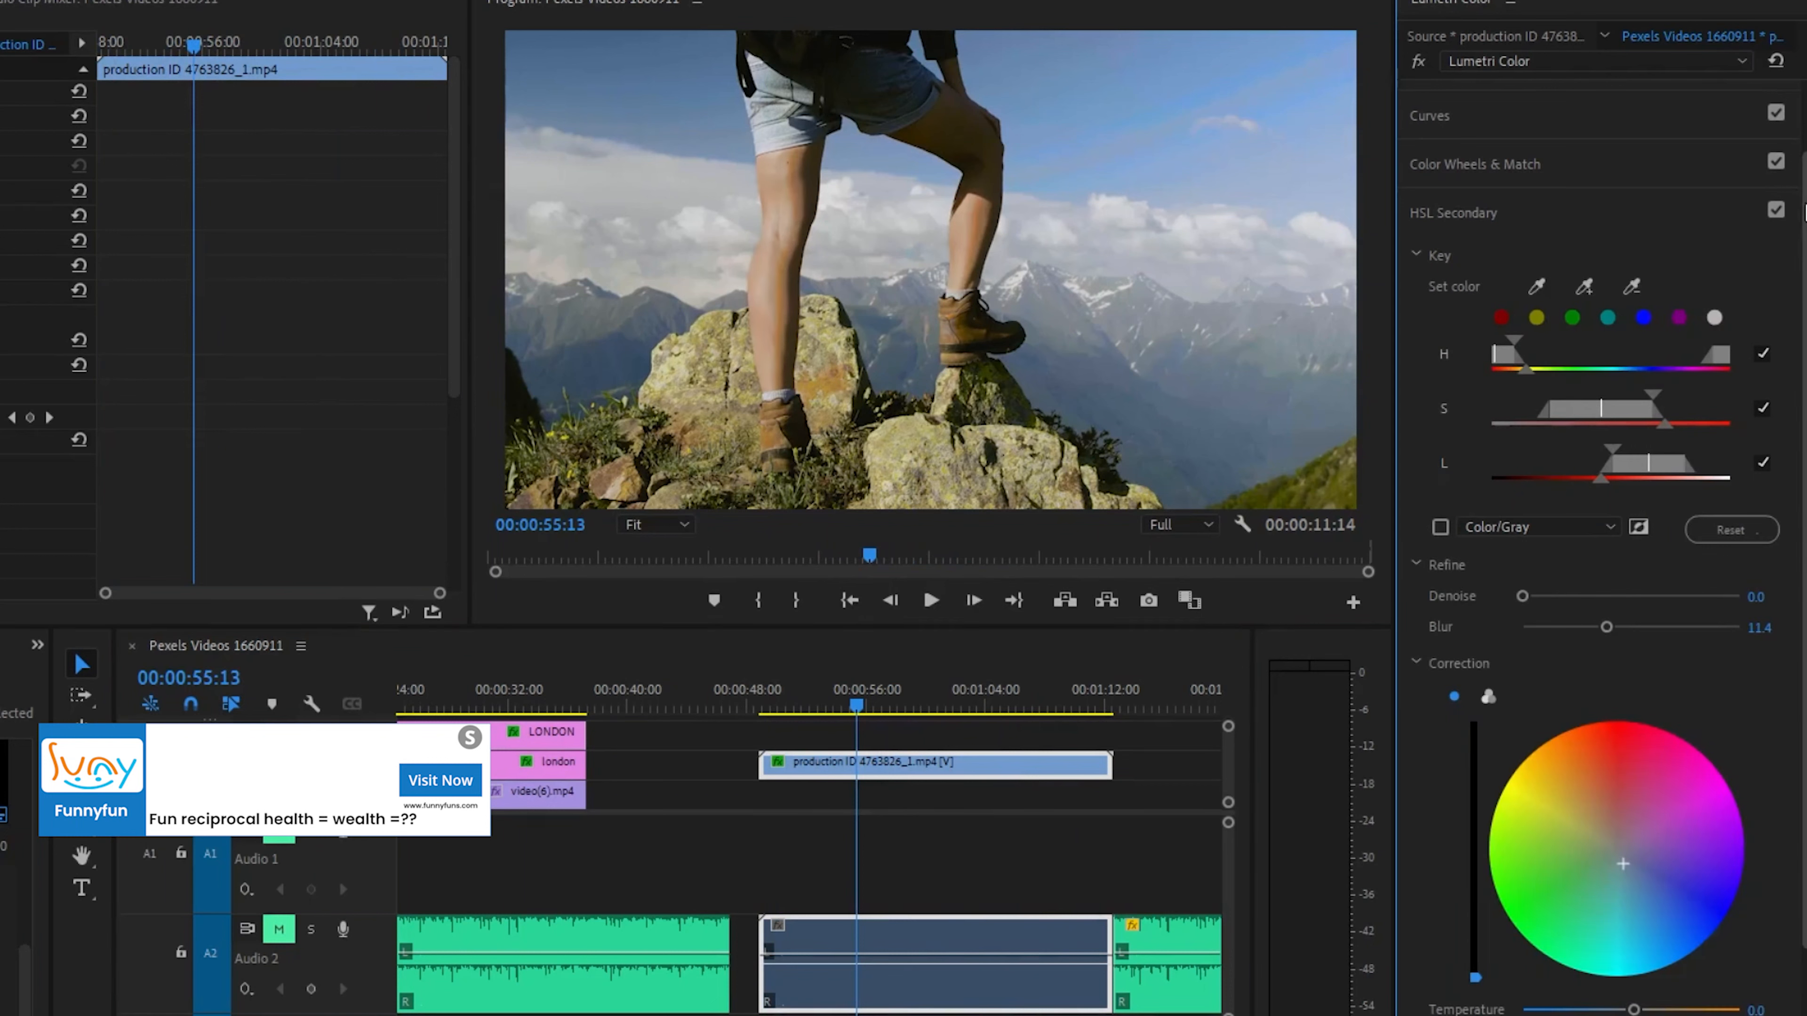
left_click(1775, 211)
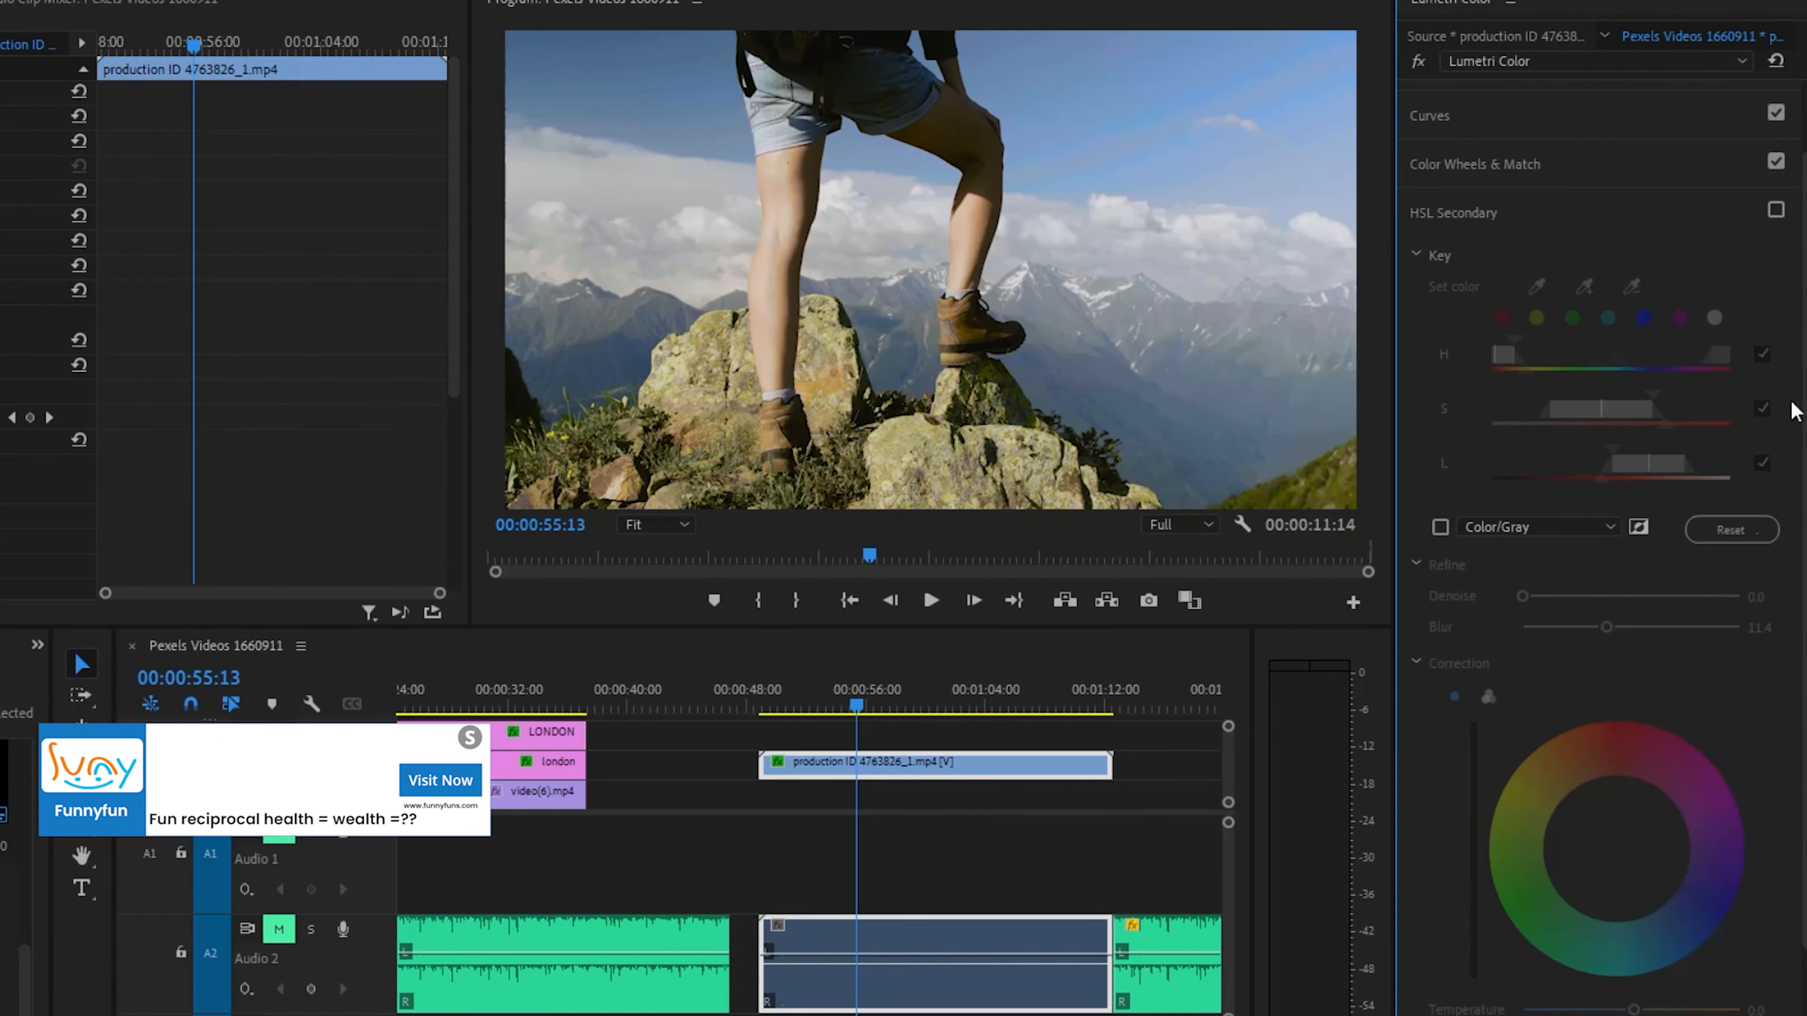
scroll(1601, 549, "up", 2)
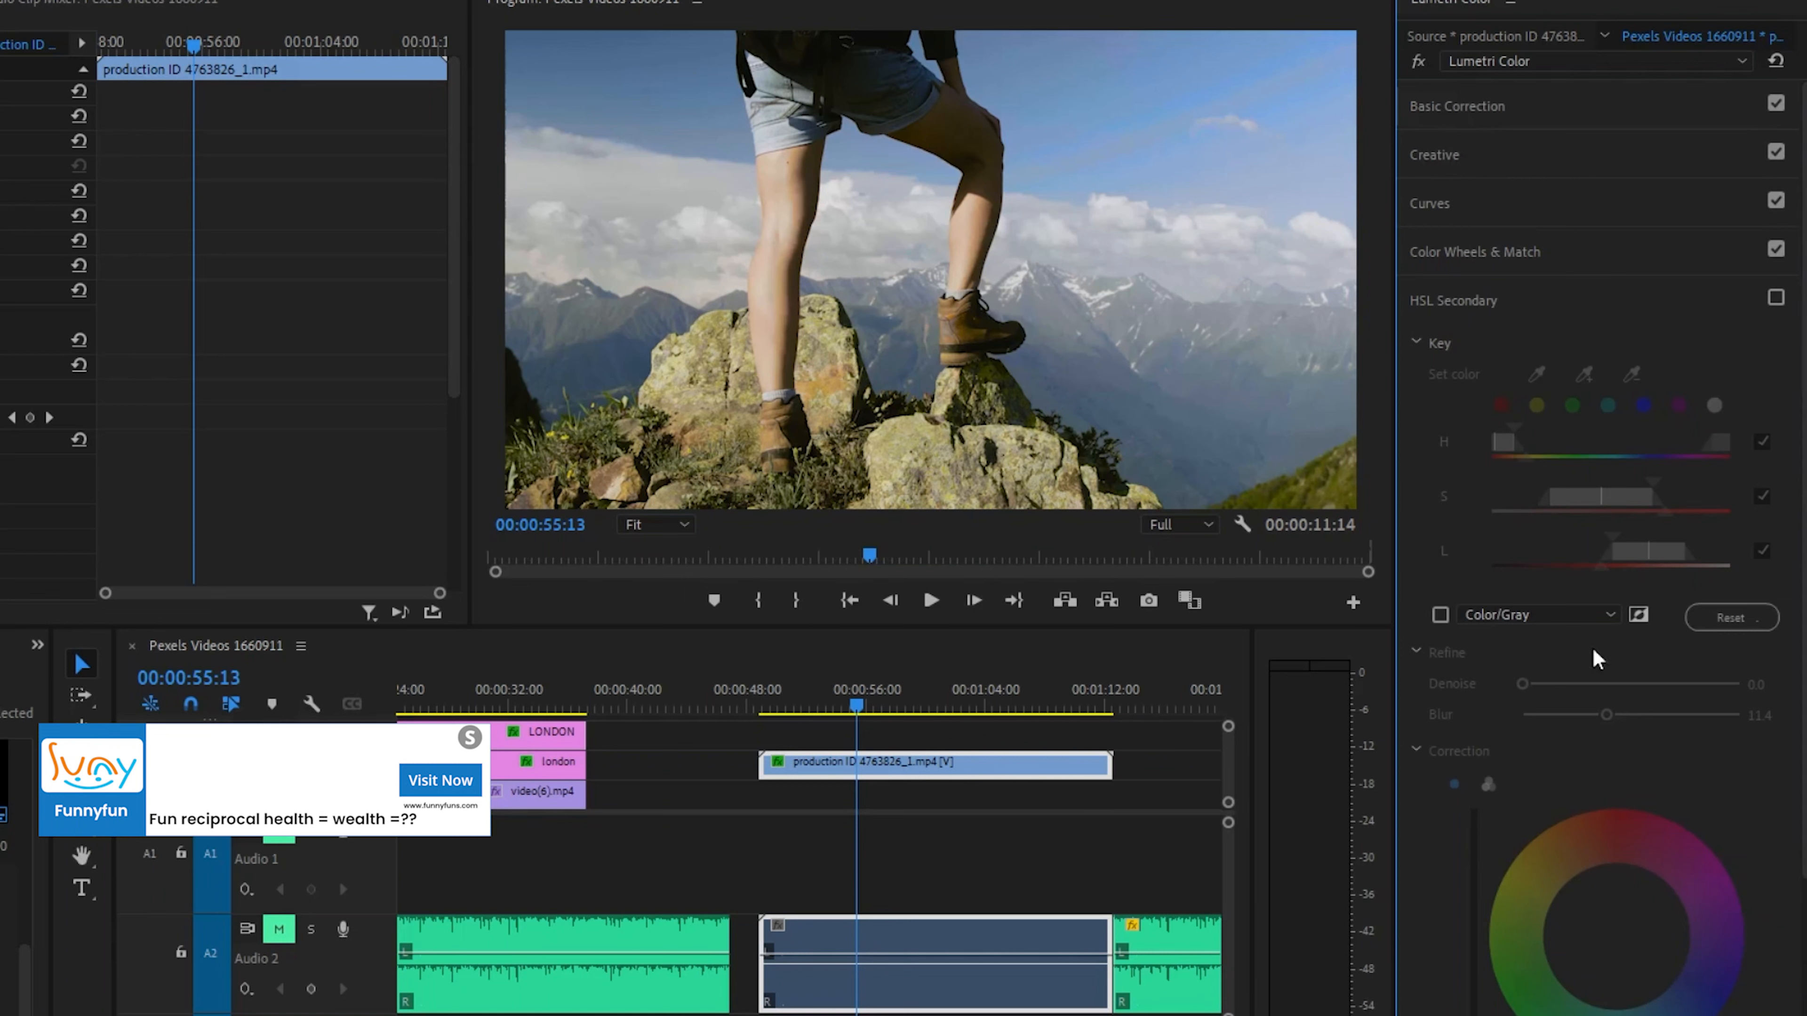
left_click(1776, 298)
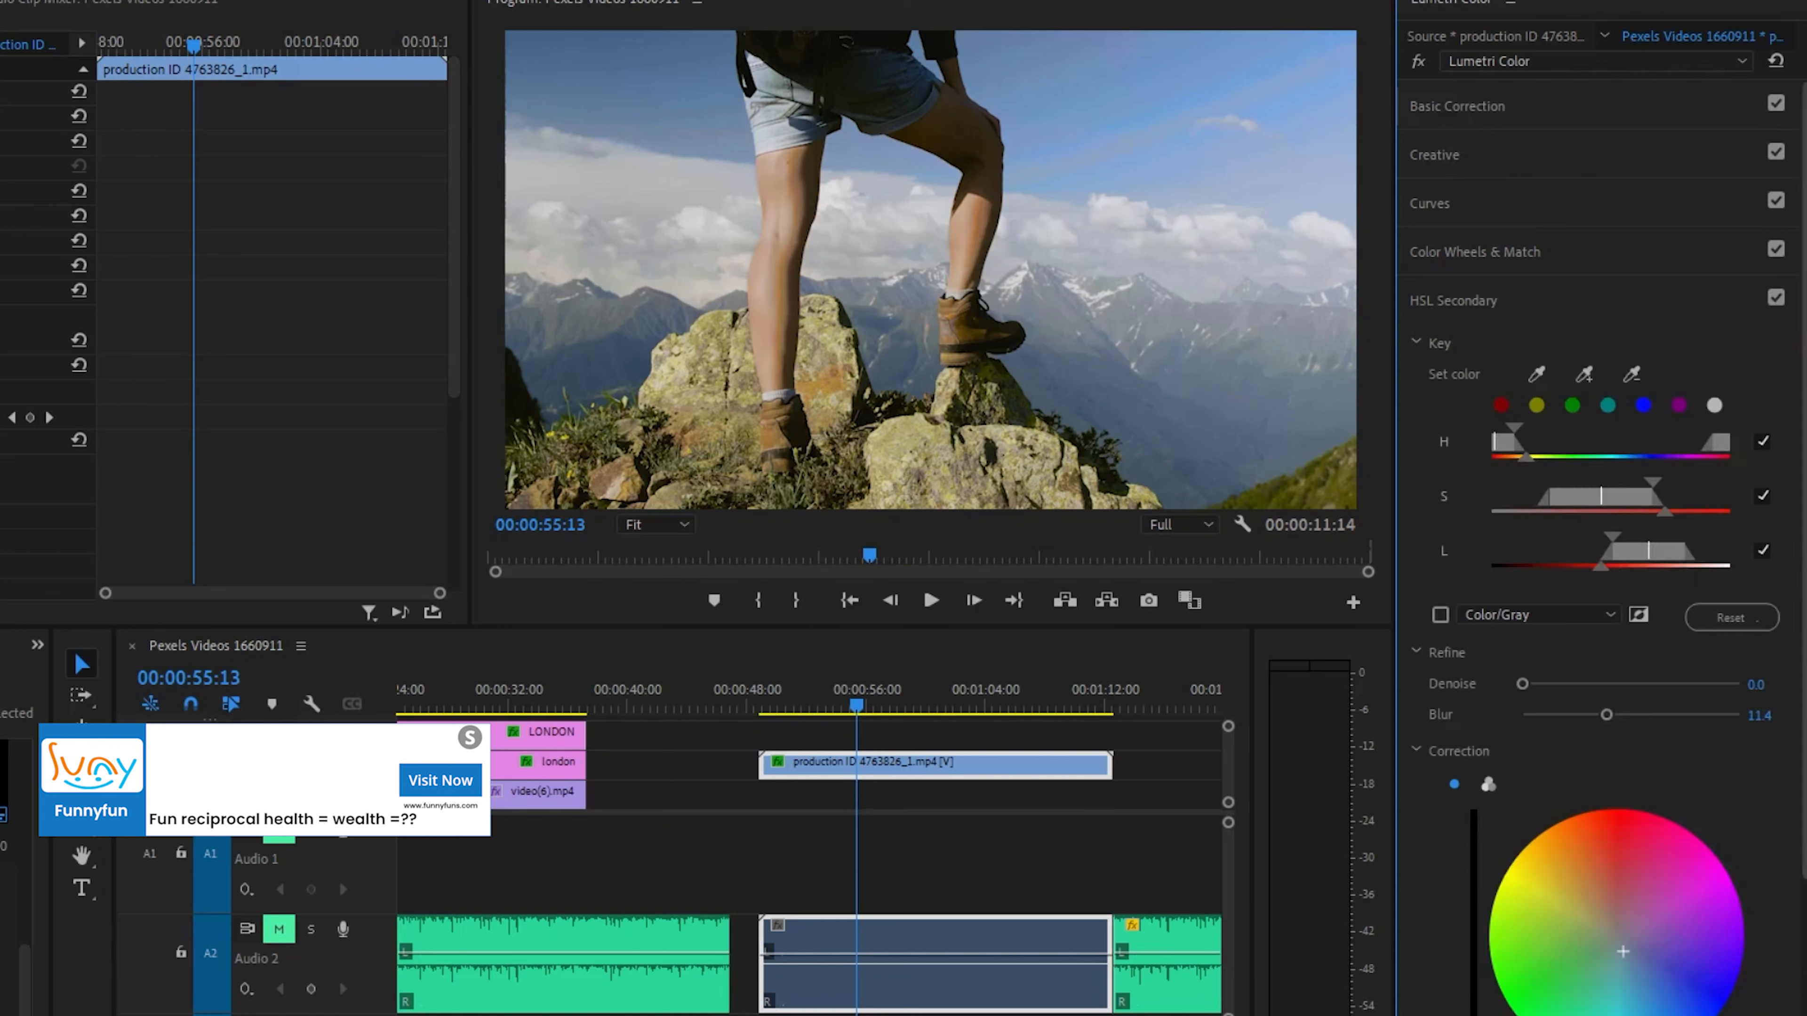
left_click(1776, 298)
Step: Compare the hiker clip at 00:00:54:29 with the Curves section off and on, leaving it enabled
left_click(1557, 107)
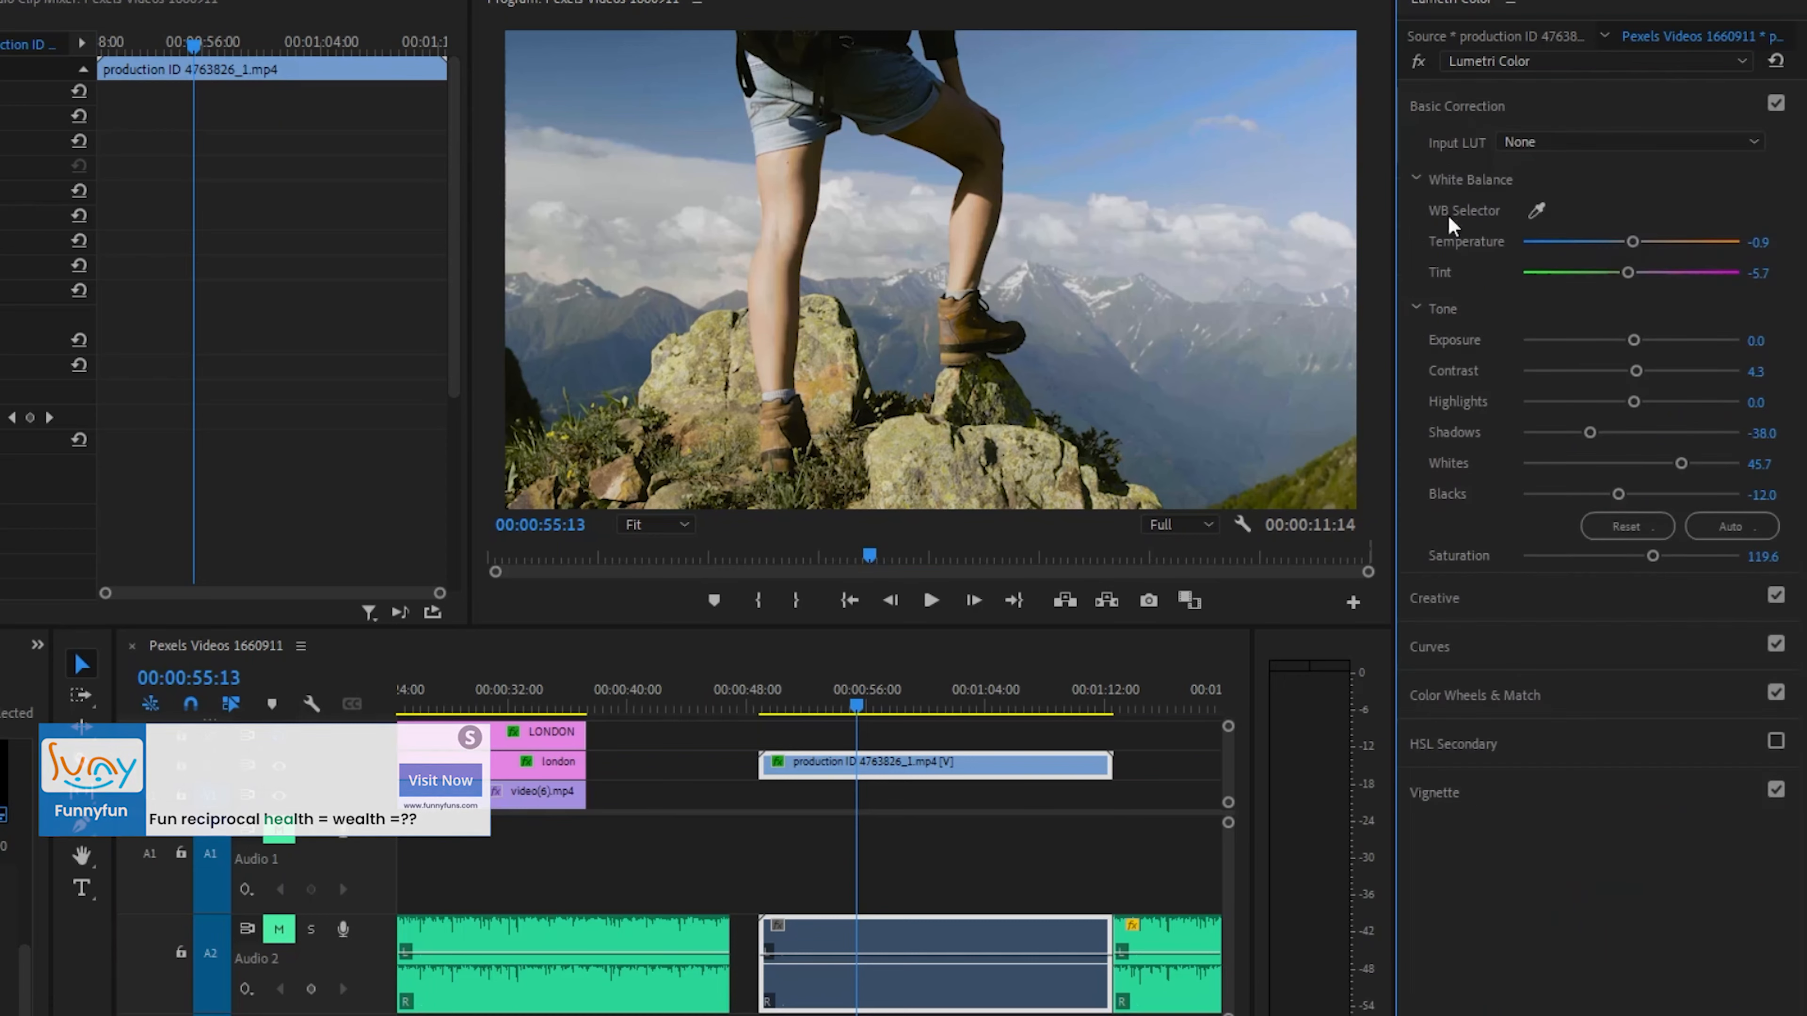
left_click(850, 694)
left_click_drag(850, 695, 868, 703)
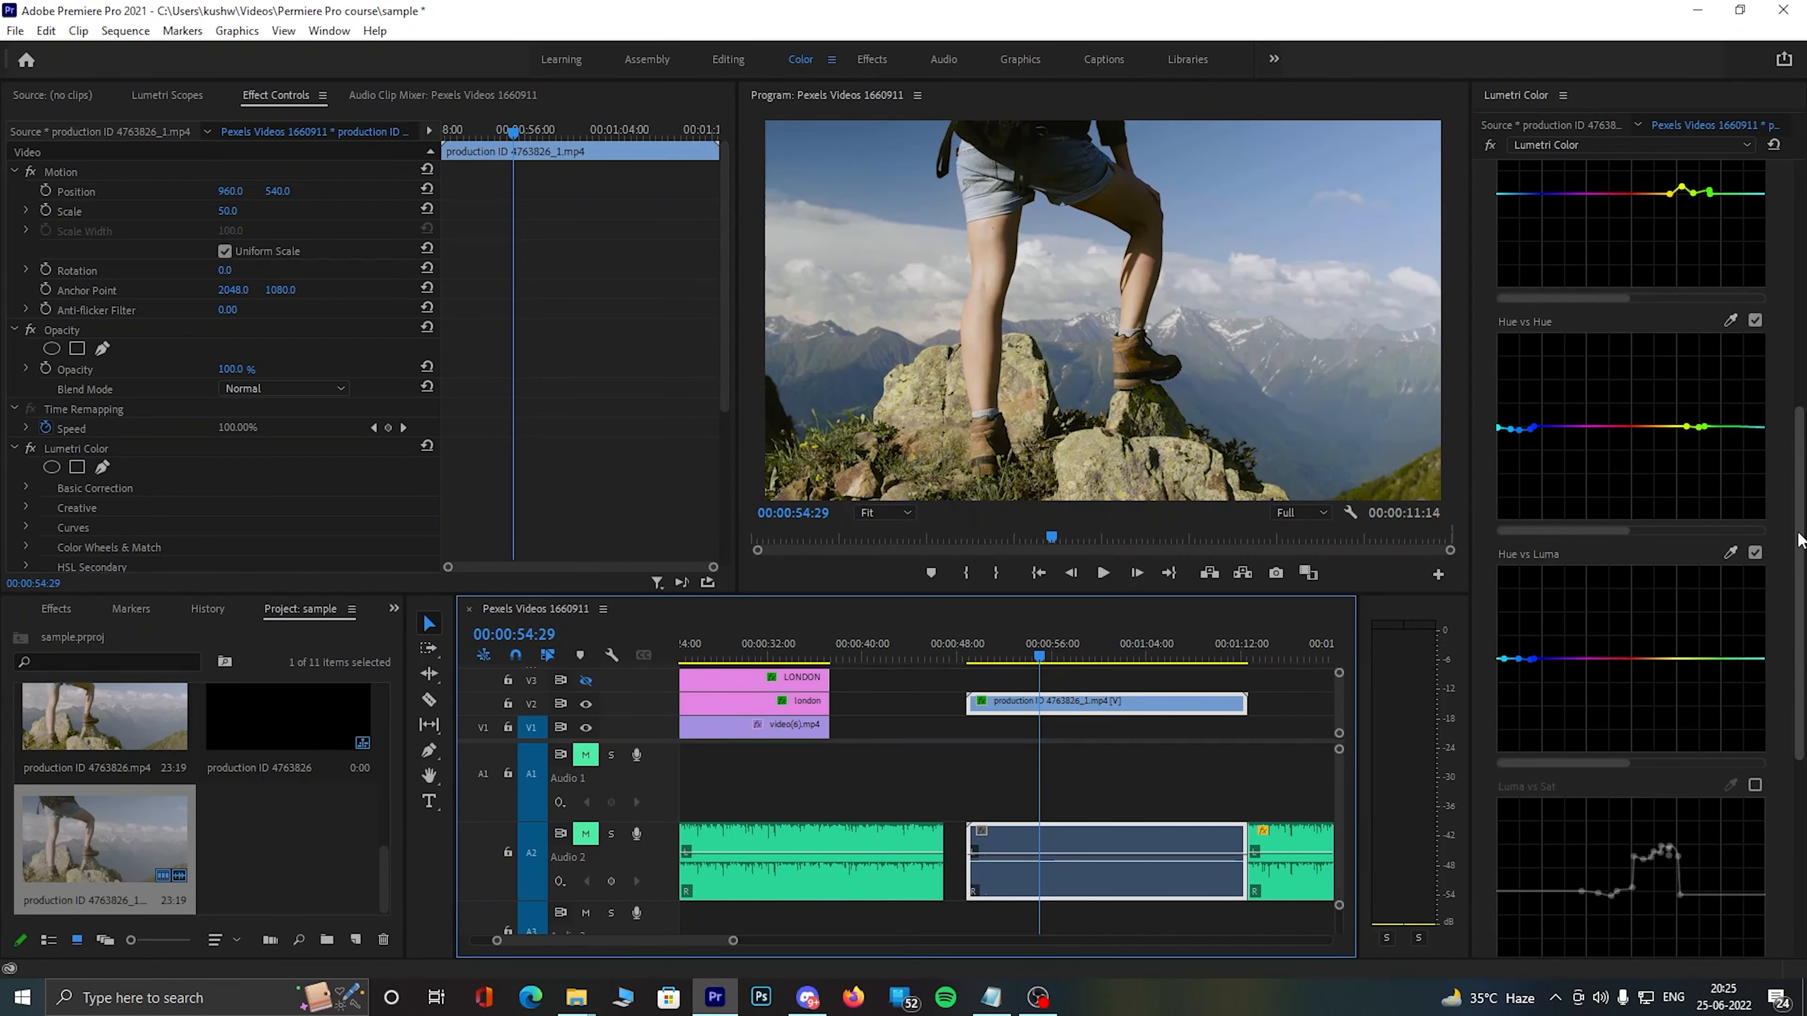
left_click_drag(1800, 542, 1802, 290)
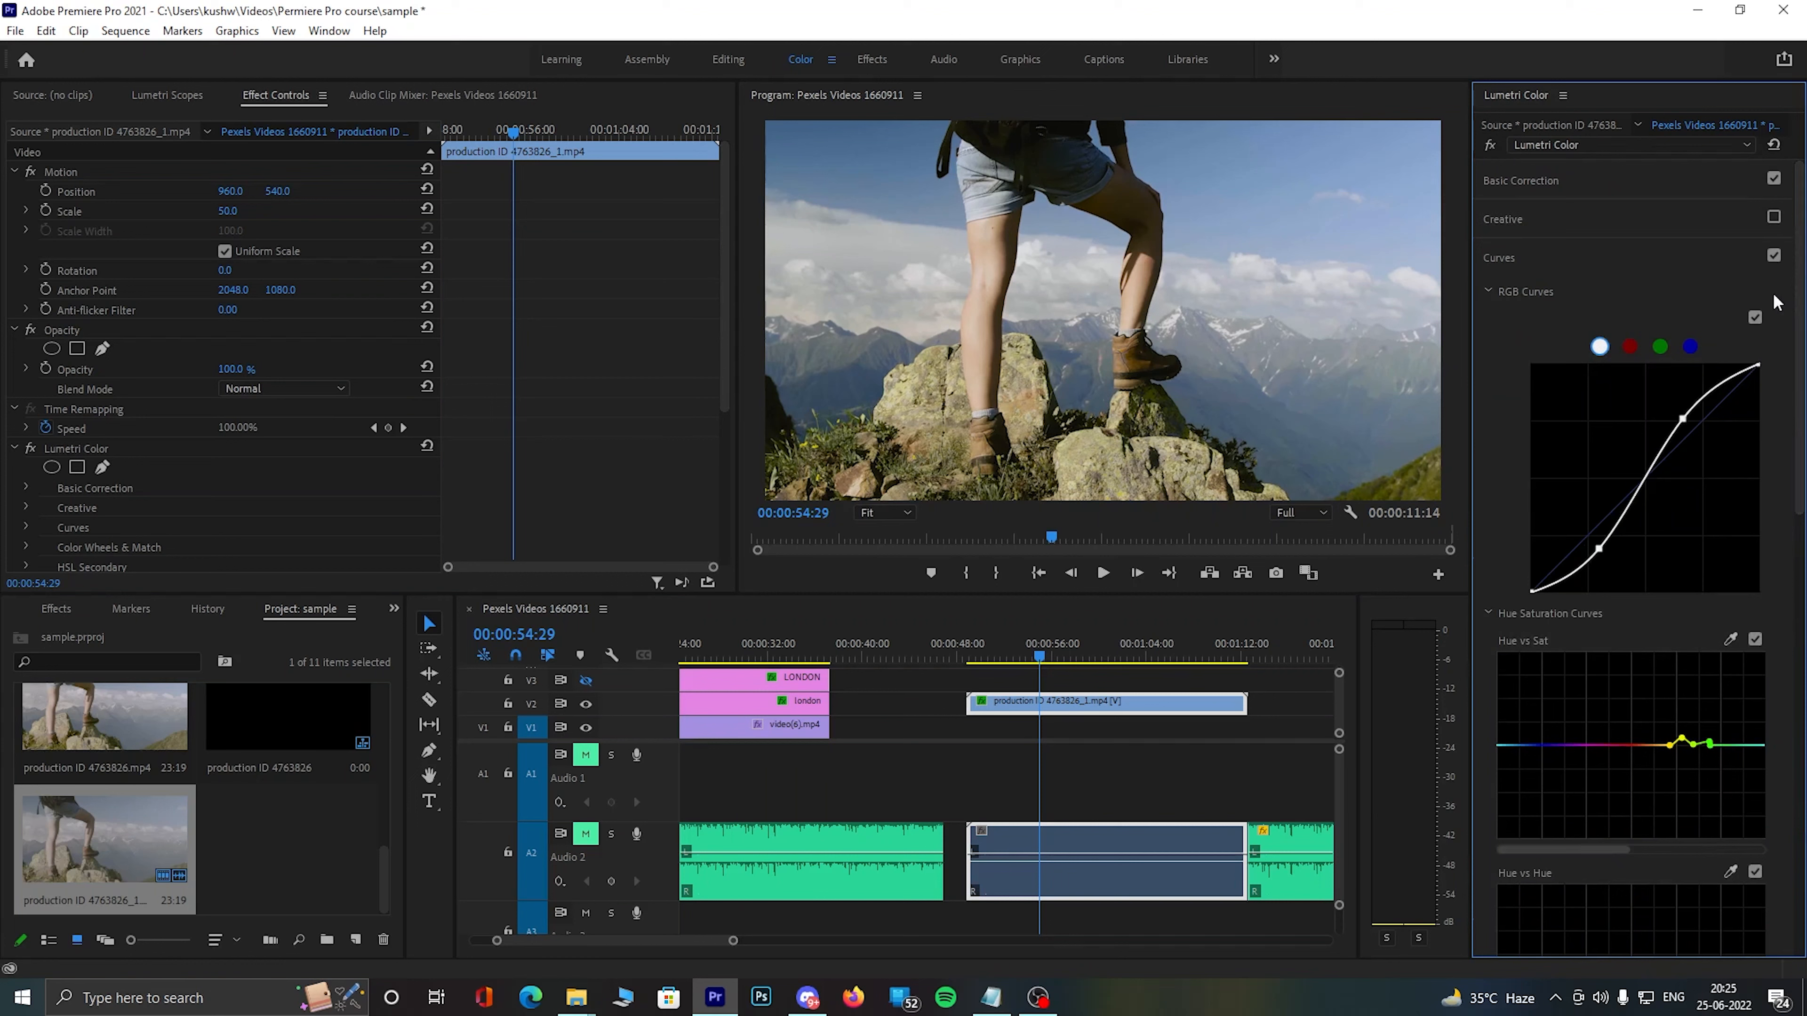
left_click(1773, 256)
left_click(1773, 257)
left_click(1775, 256)
left_click(1775, 257)
left_click(1775, 256)
left_click(1773, 256)
left_click(1774, 257)
left_click(1774, 256)
left_click(1773, 256)
left_click(1774, 257)
left_click(1774, 256)
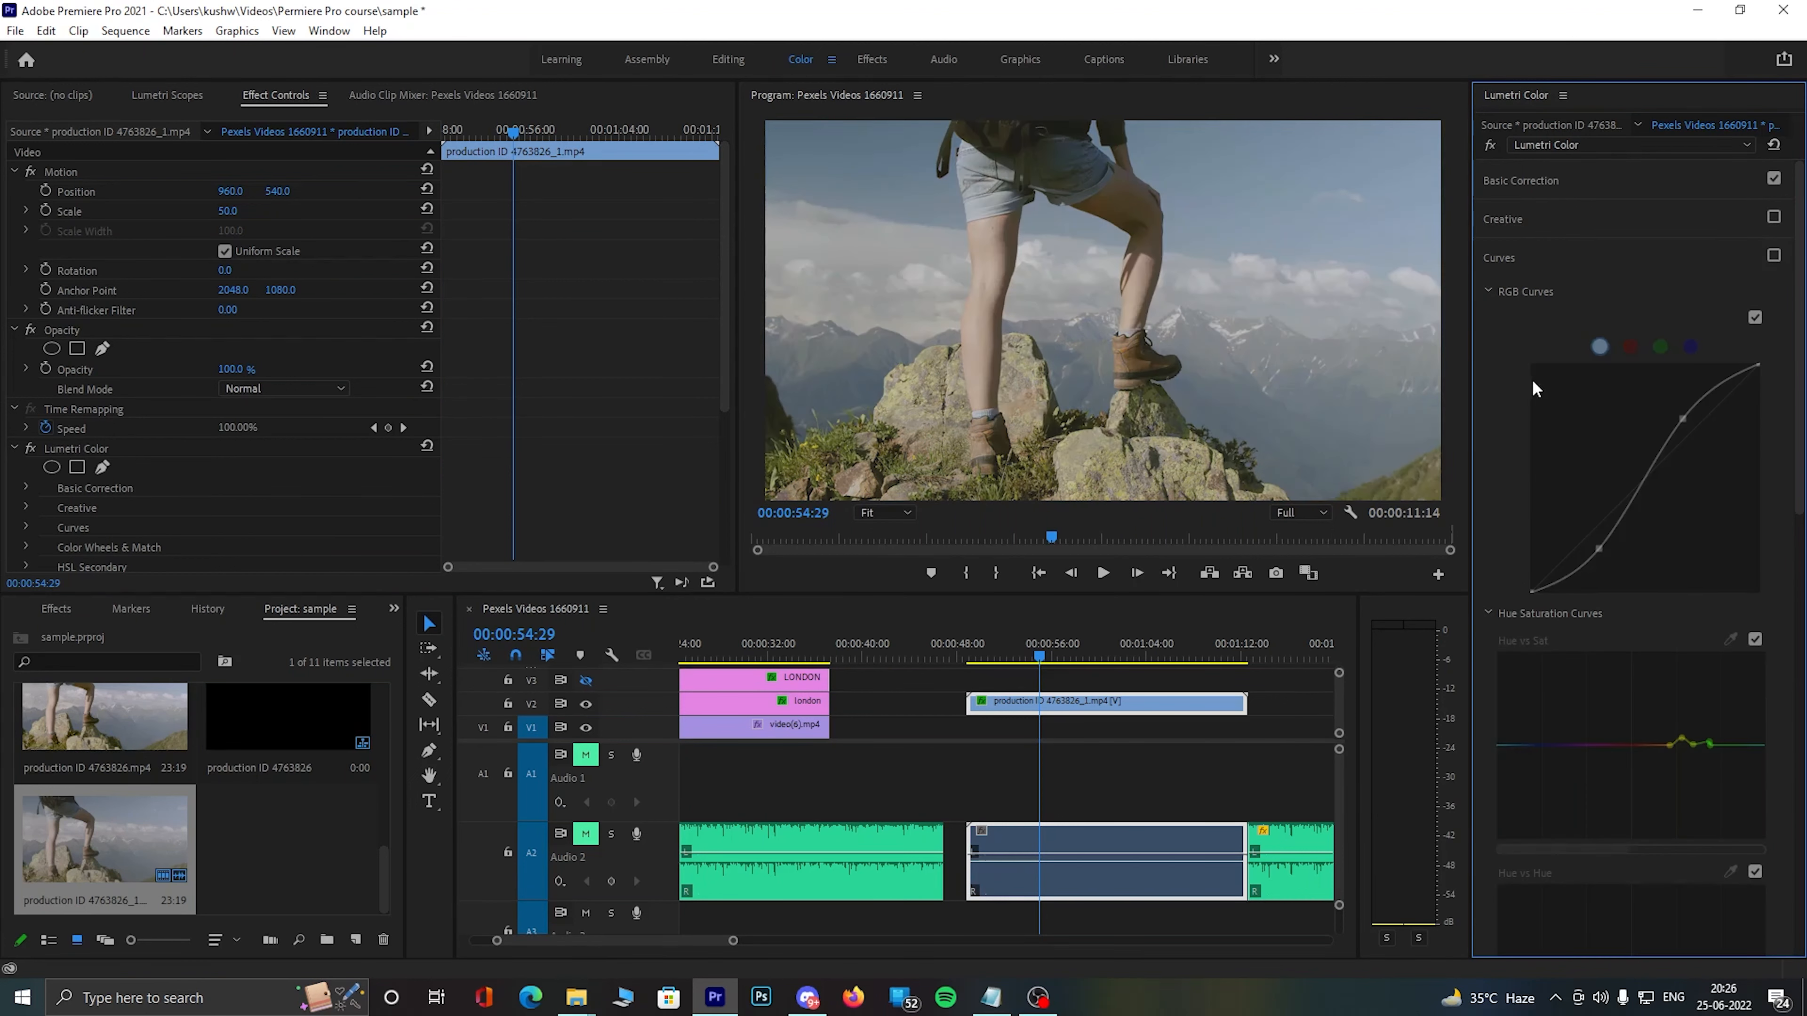
left_click(1774, 256)
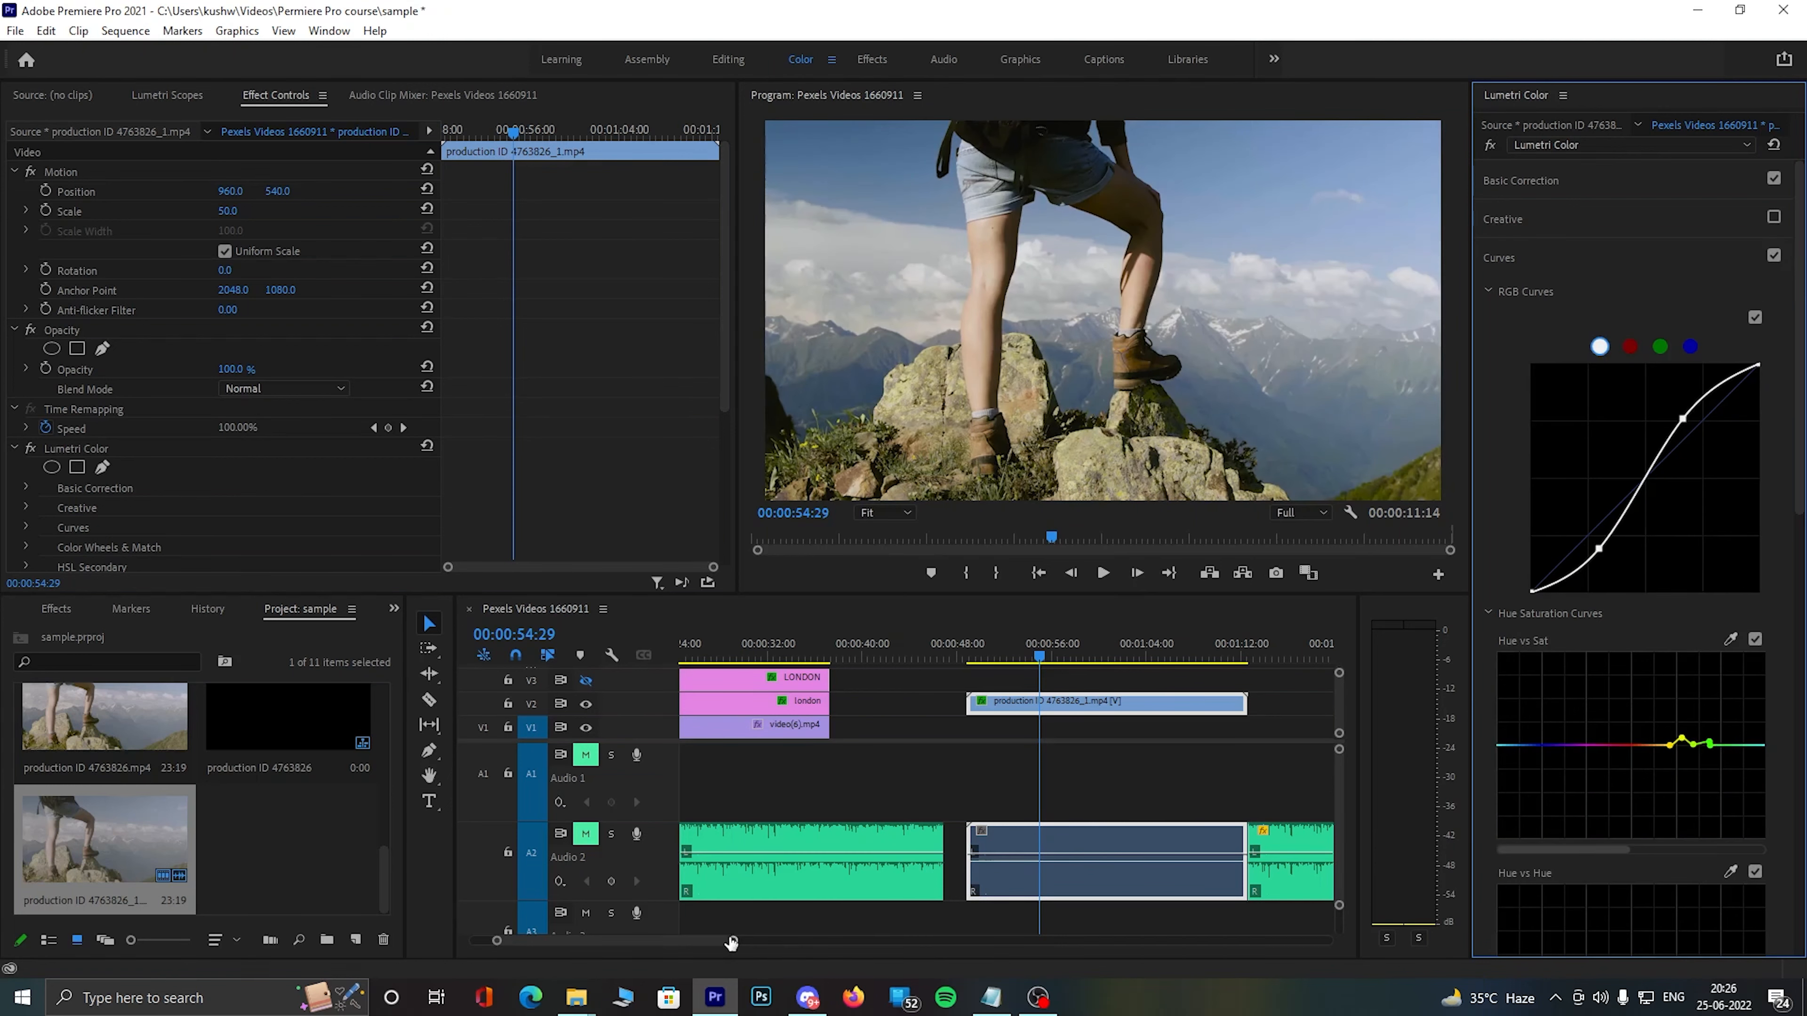
Step: Remove the hiker clip production ID 4763826_1.mp4 and its audio from the timeline
left_click_drag(1098, 929, 1017, 949)
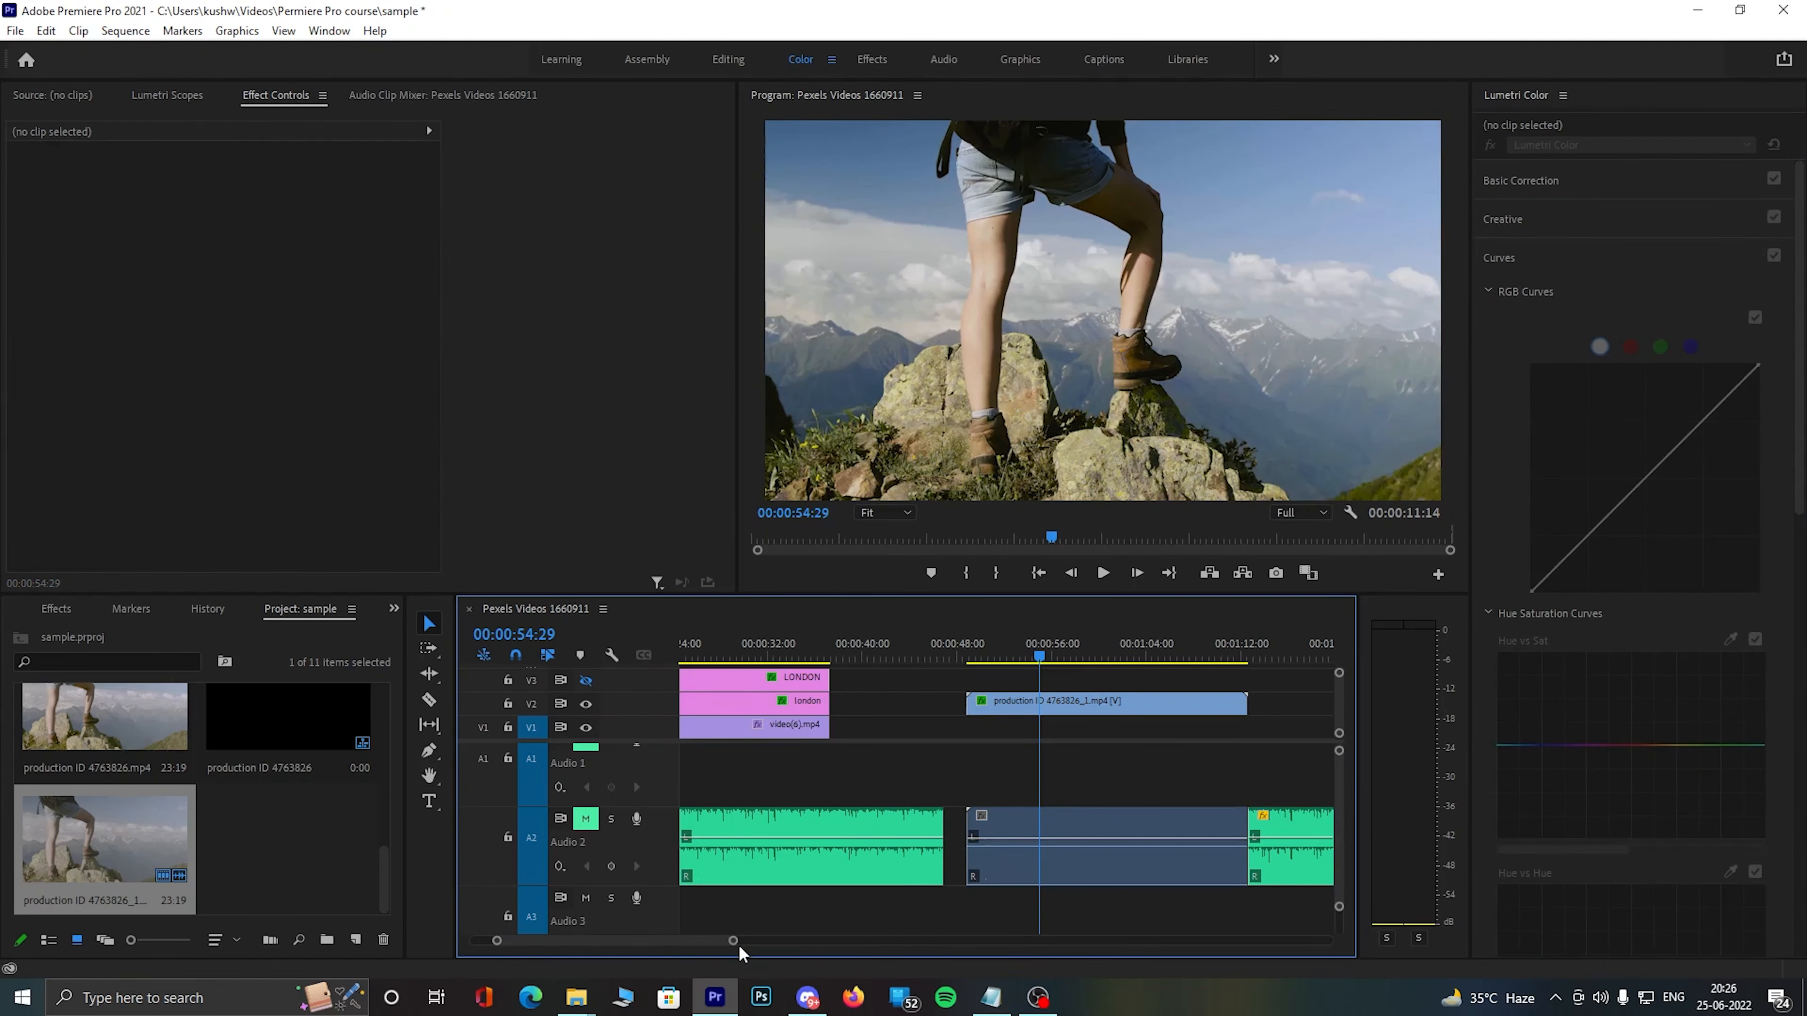
left_click_drag(733, 941, 833, 941)
left_click_drag(1056, 679, 973, 727)
right_click(972, 704)
left_click(1025, 102)
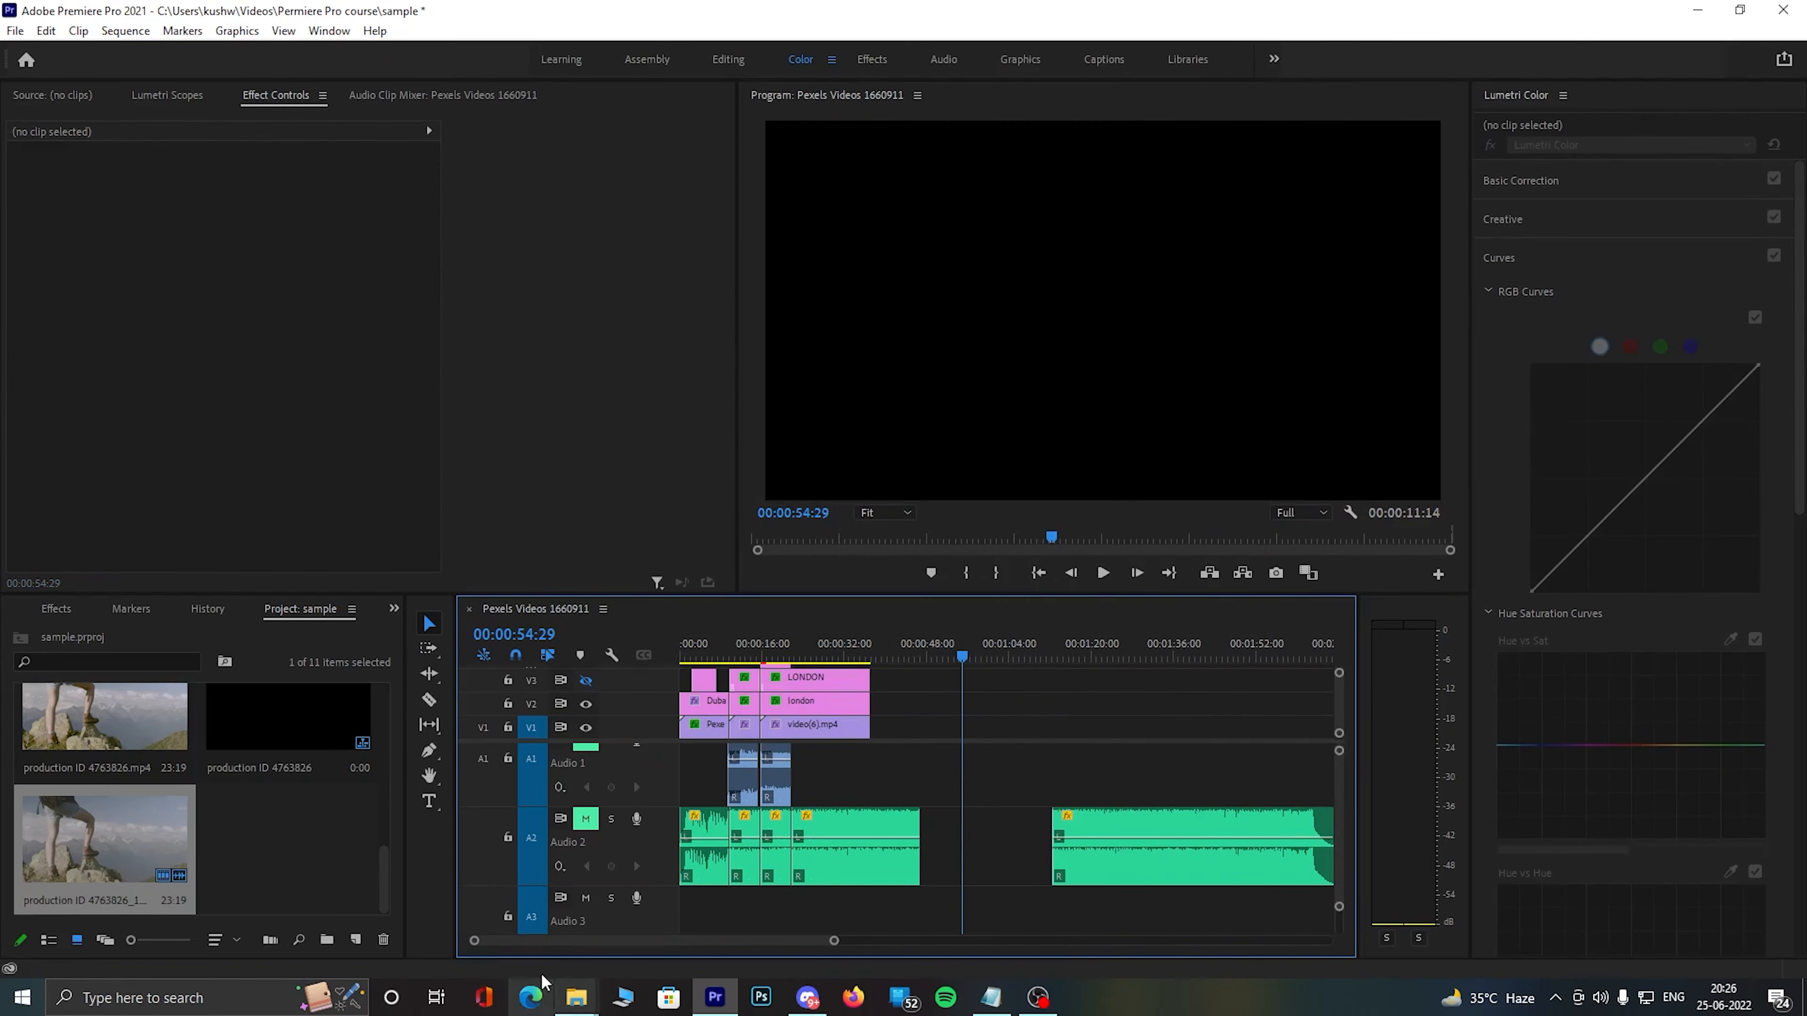
Step: Place video(4) from File Explorer's Permiere Pro course folder on track V1 at 00:00:54:29 and set its scale to 50
left_click(643, 898)
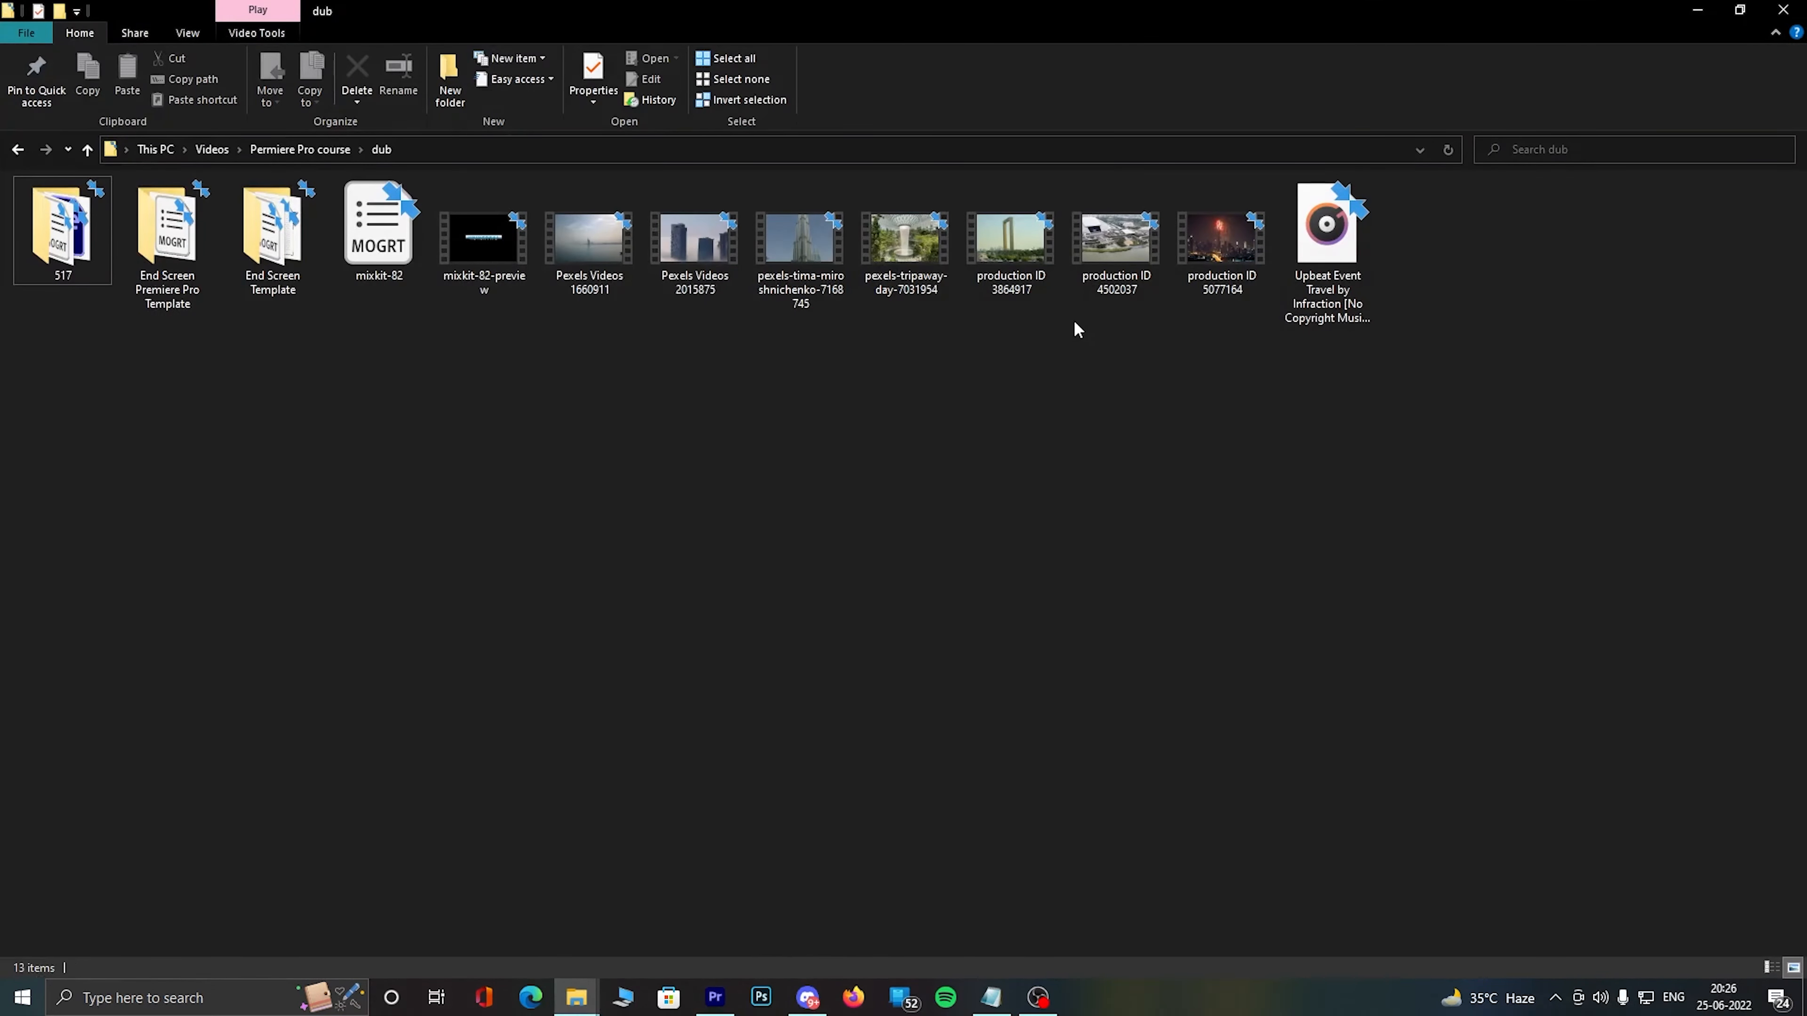
left_click(18, 149)
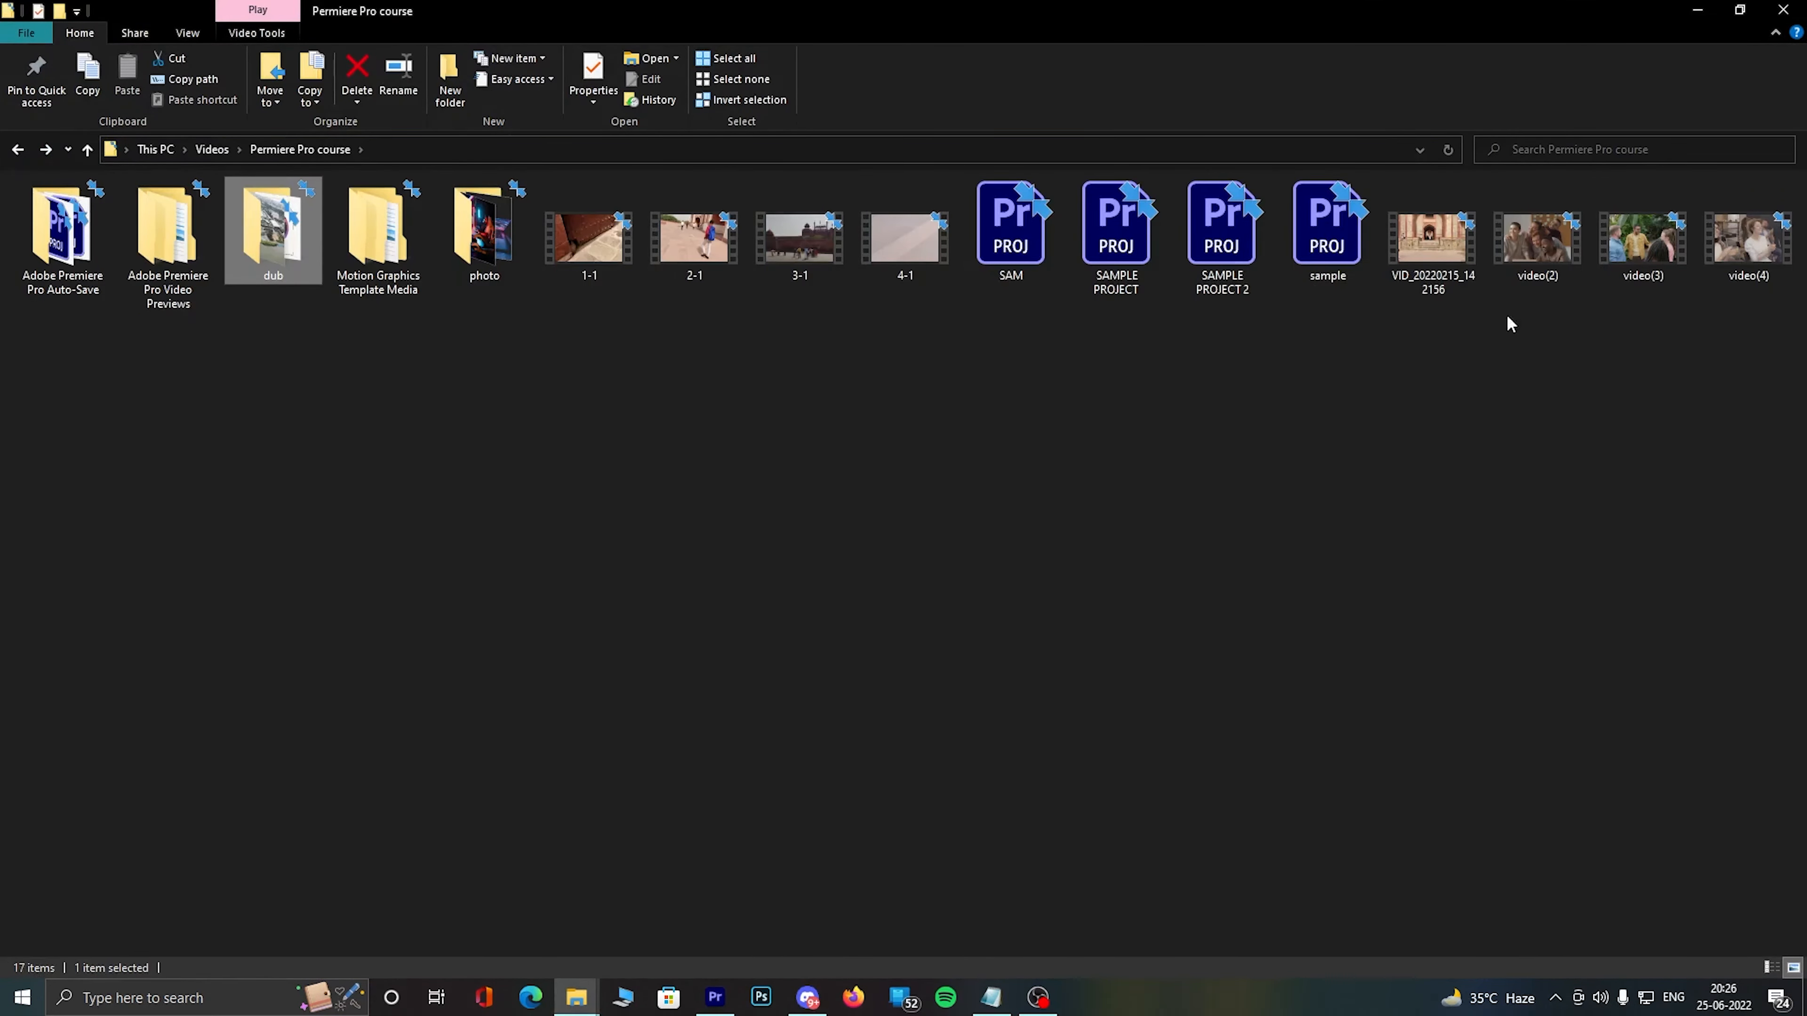
left_click_drag(1742, 245, 989, 726)
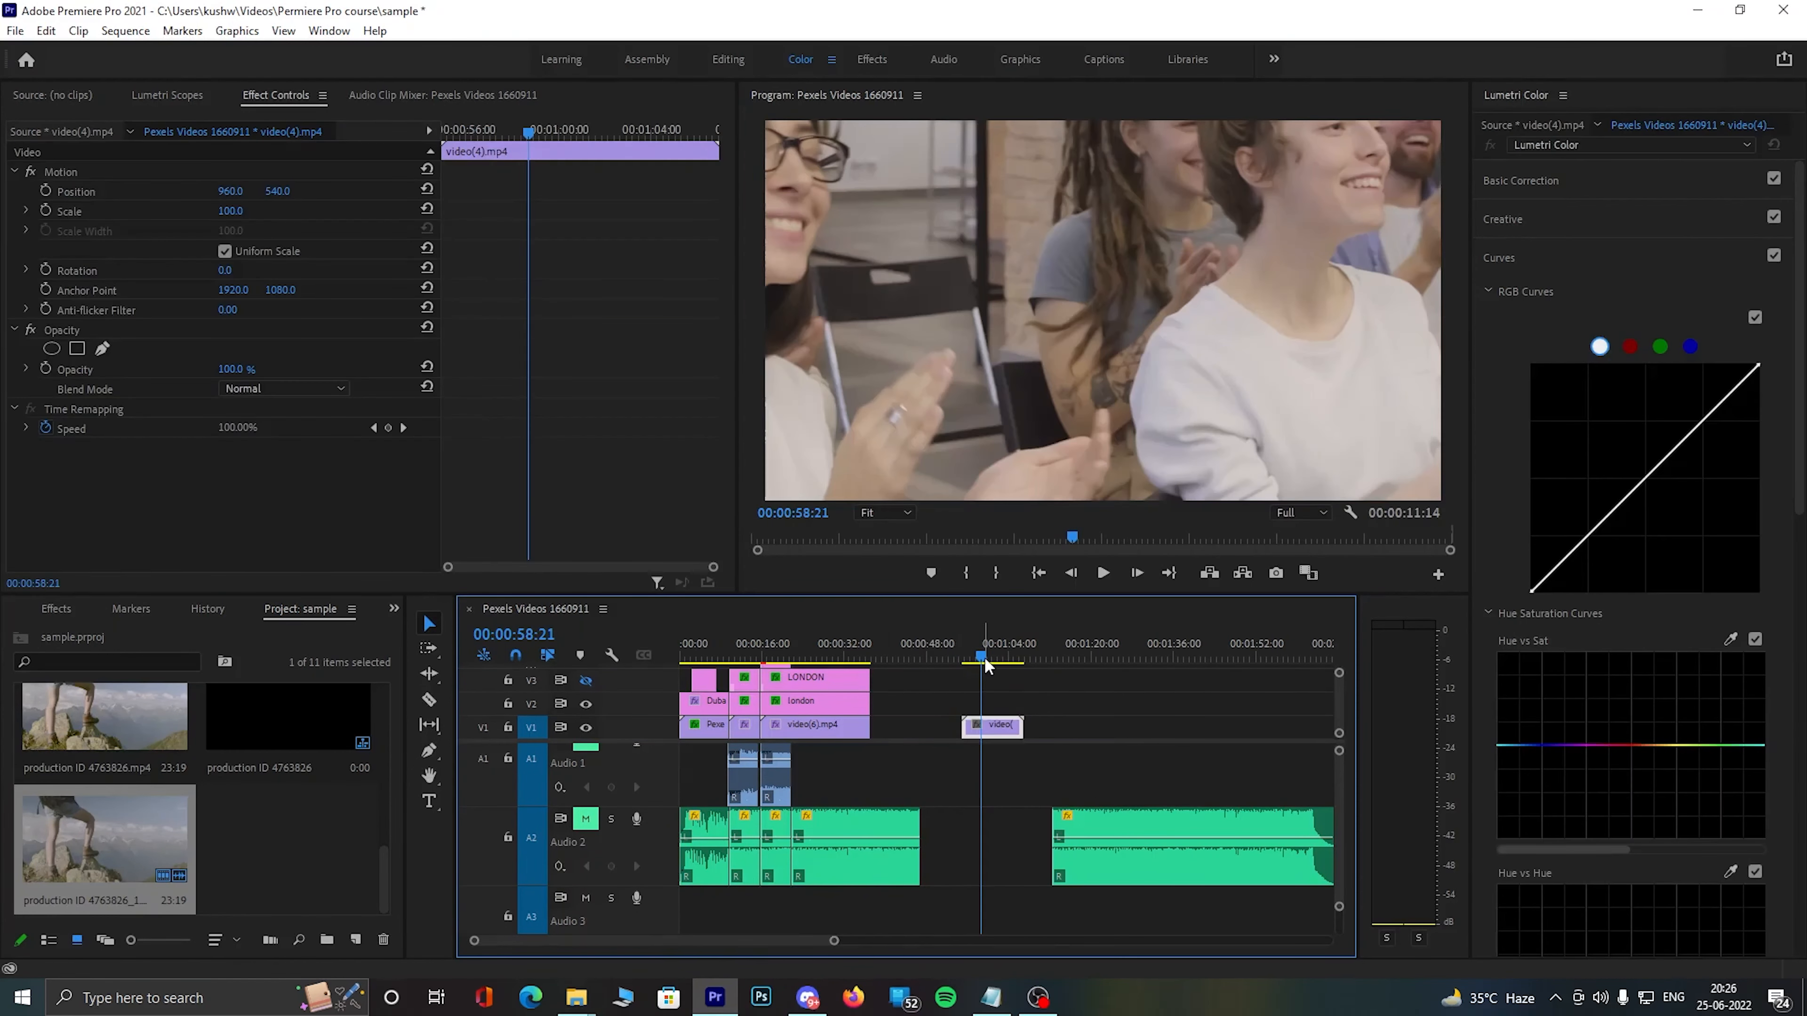
left_click_drag(230, 211, 193, 210)
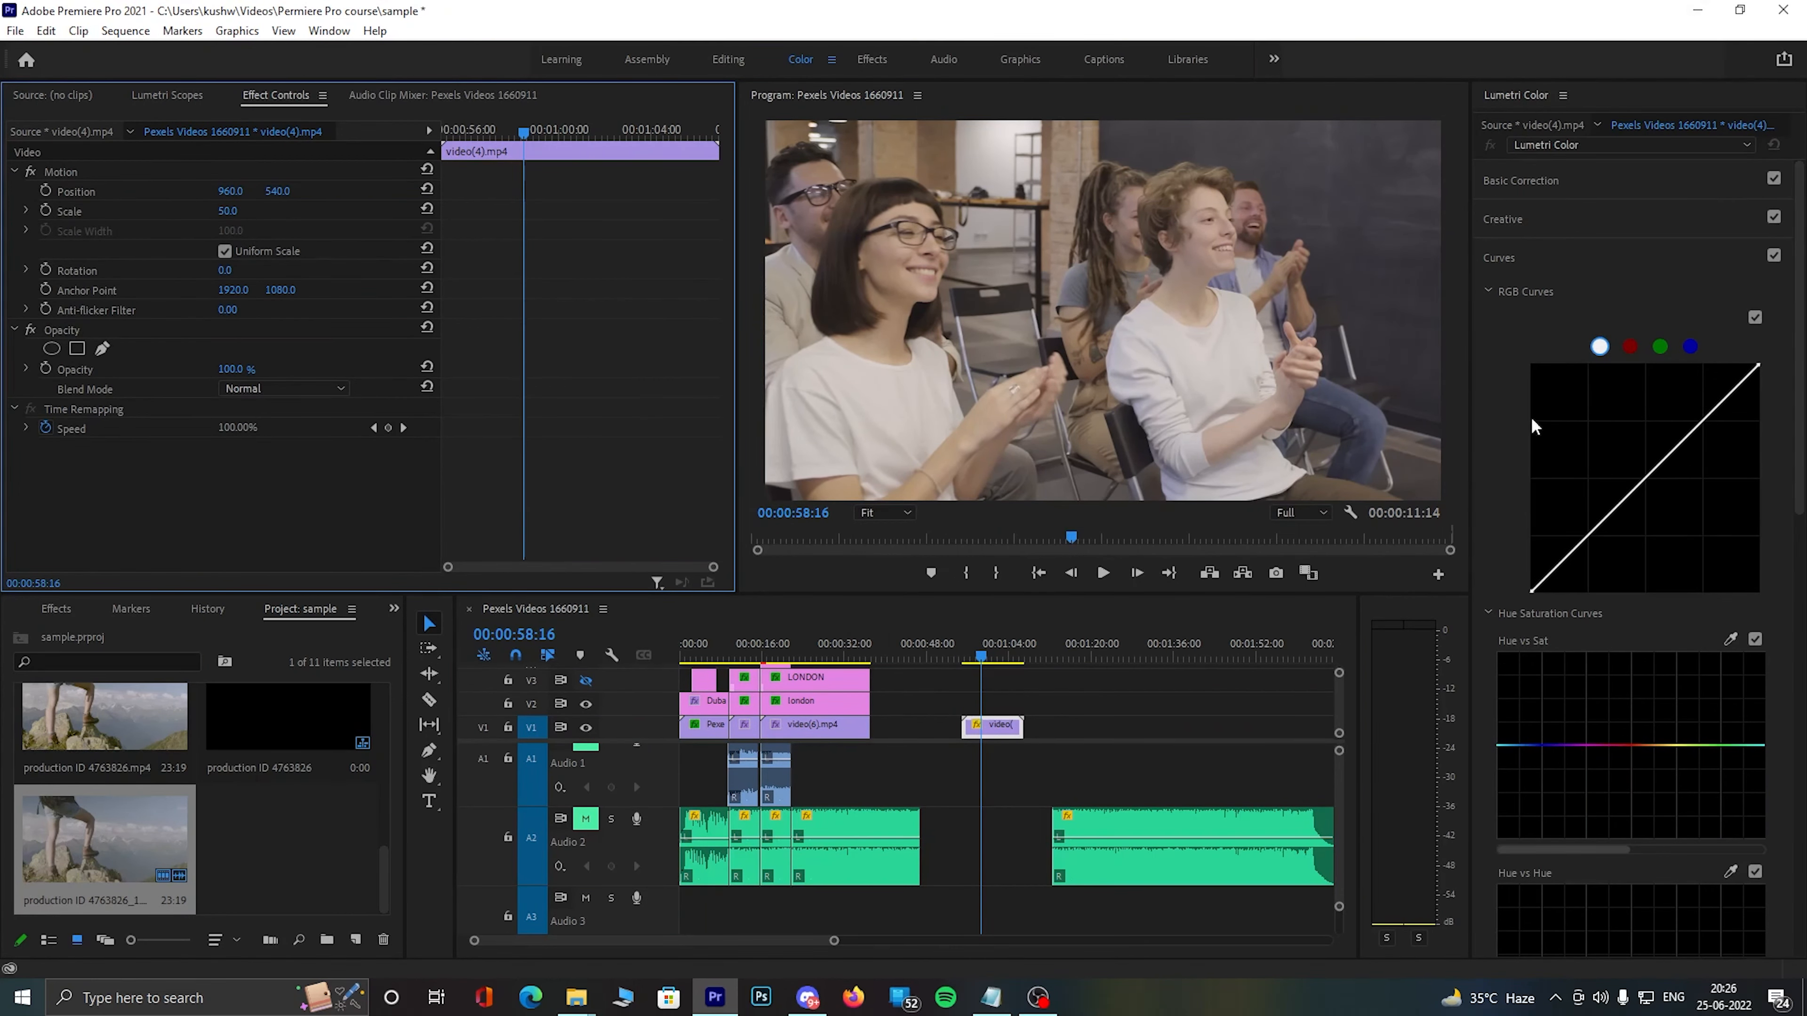
Step: Shape the video(4) clip's white RGB curve into a contrast S-curve with lowered shadows and raised highlights
left_click_drag(1606, 524, 1622, 555)
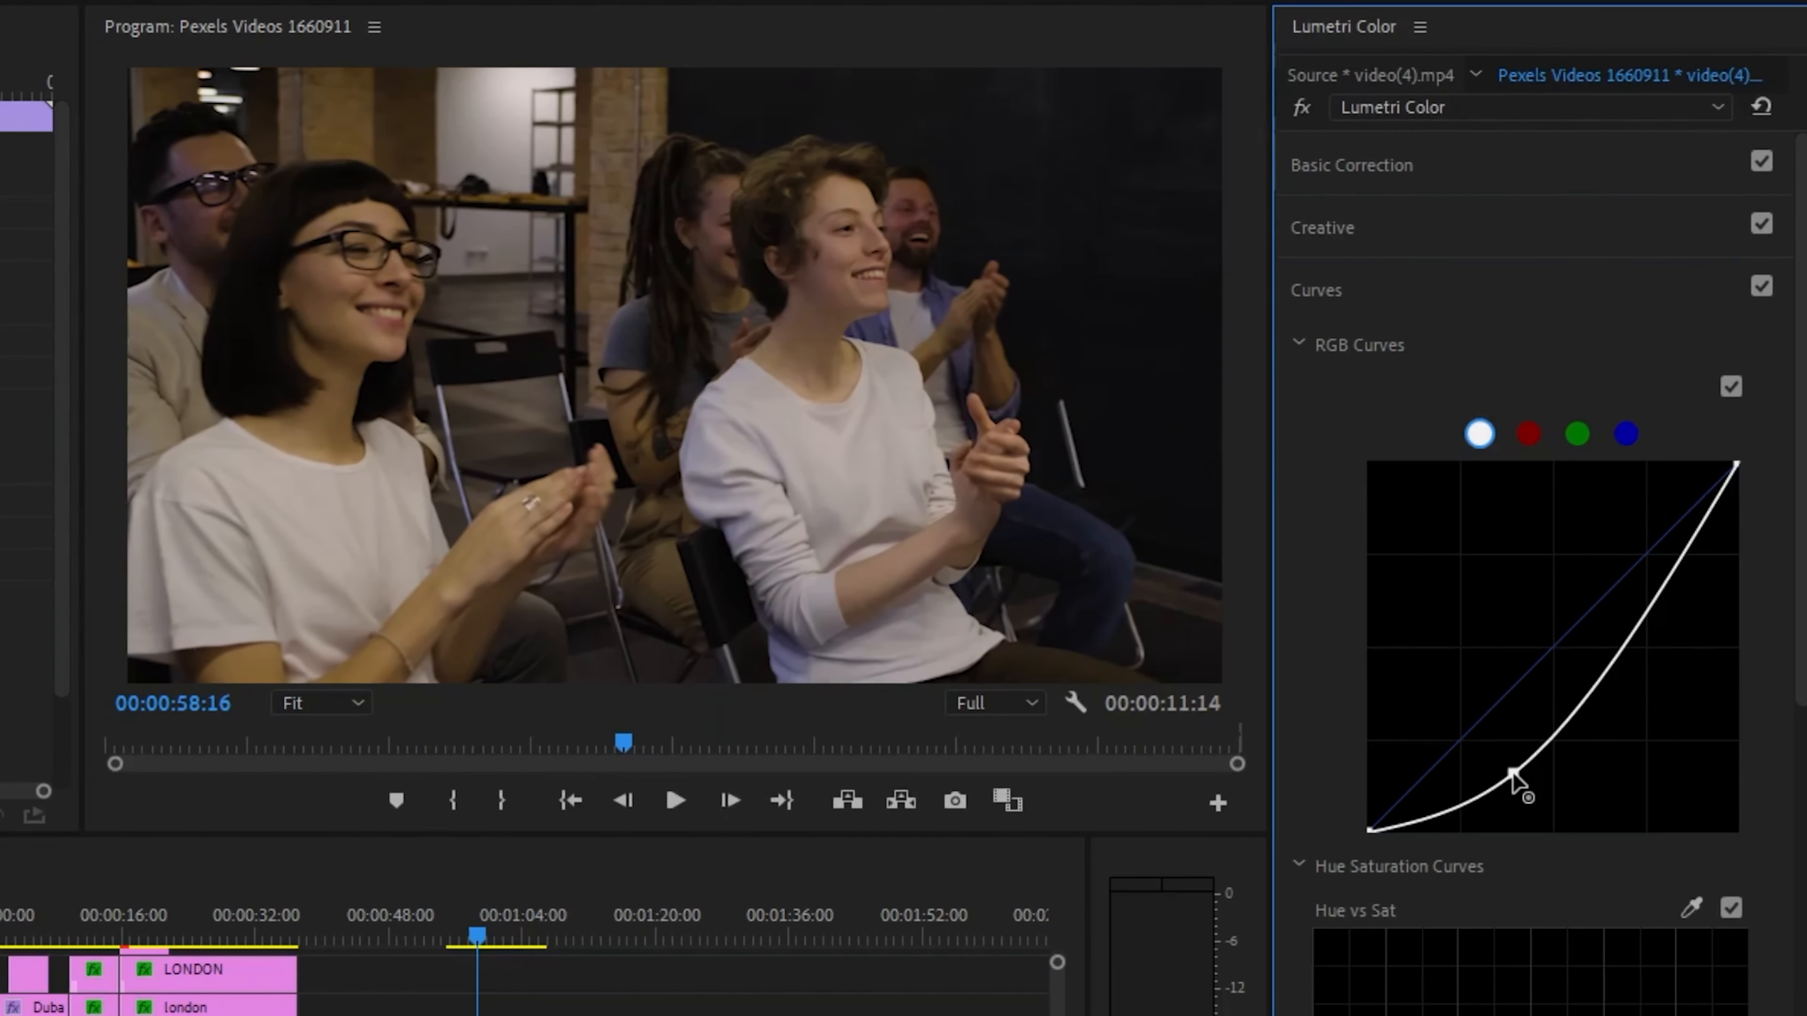
left_click_drag(1702, 602, 1627, 623)
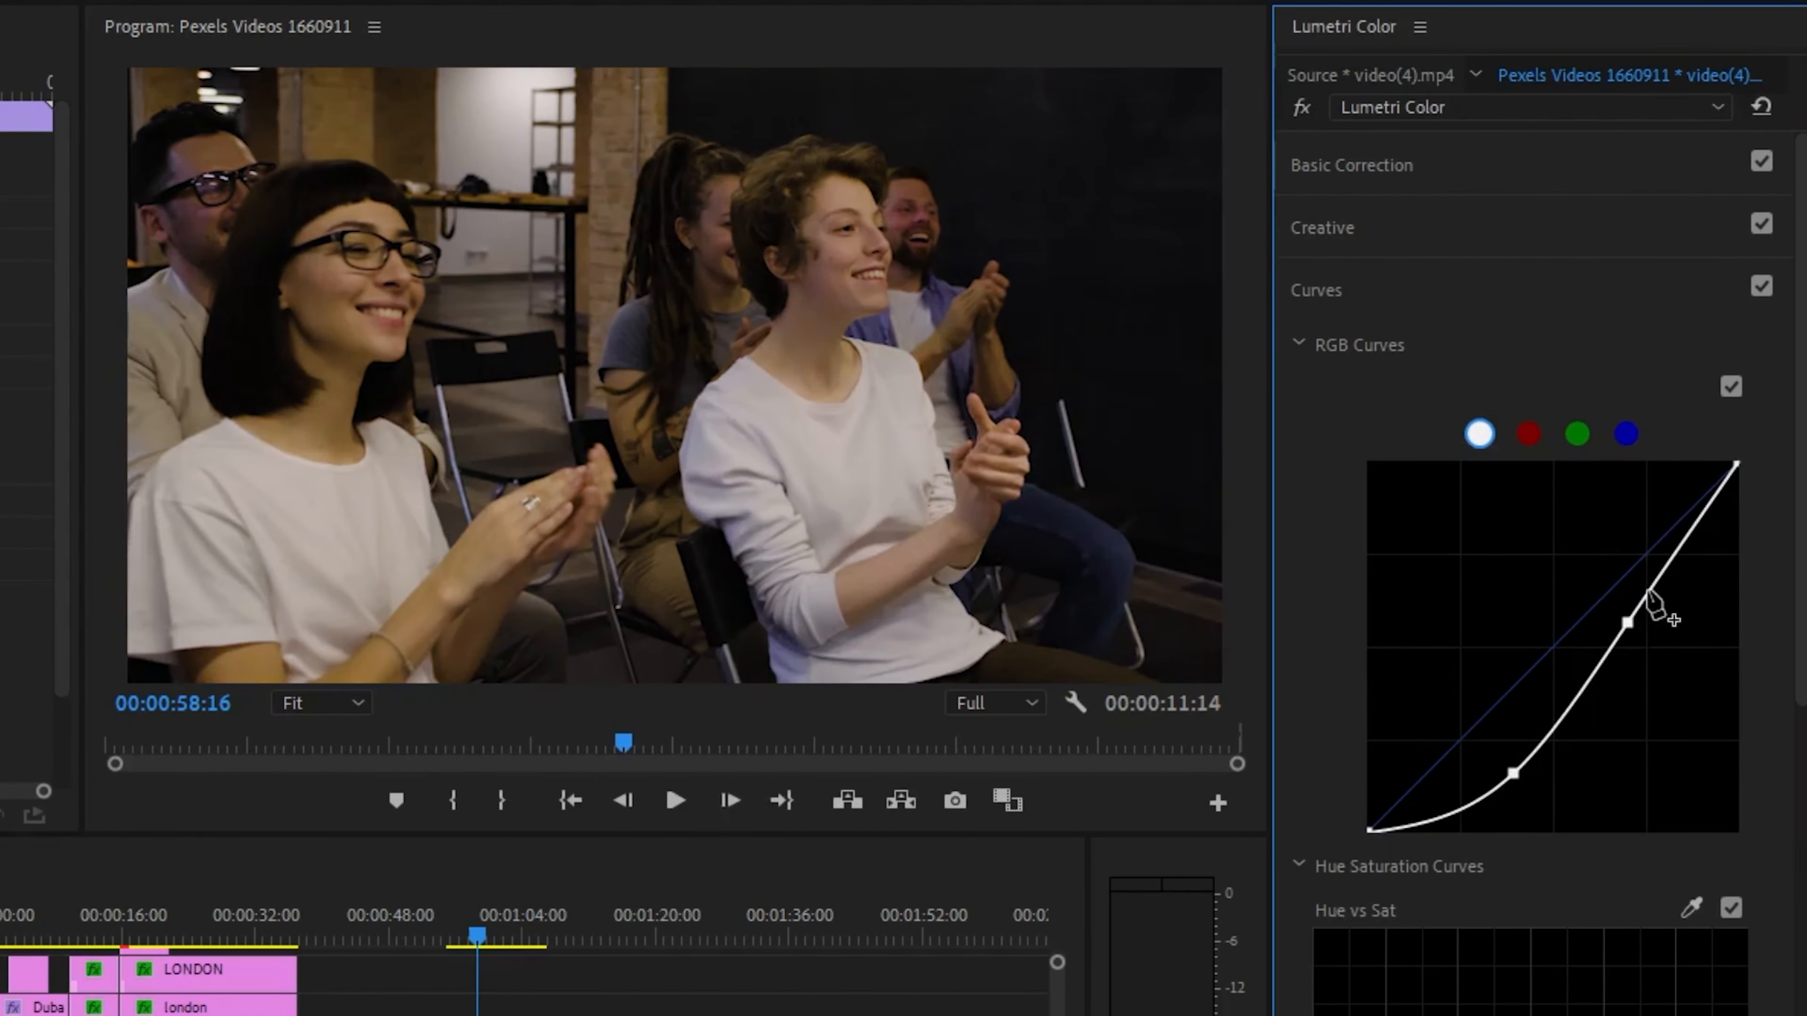
double_click(1633, 665)
left_click_drag(1466, 736, 1503, 758)
left_click_drag(1614, 642, 1606, 589)
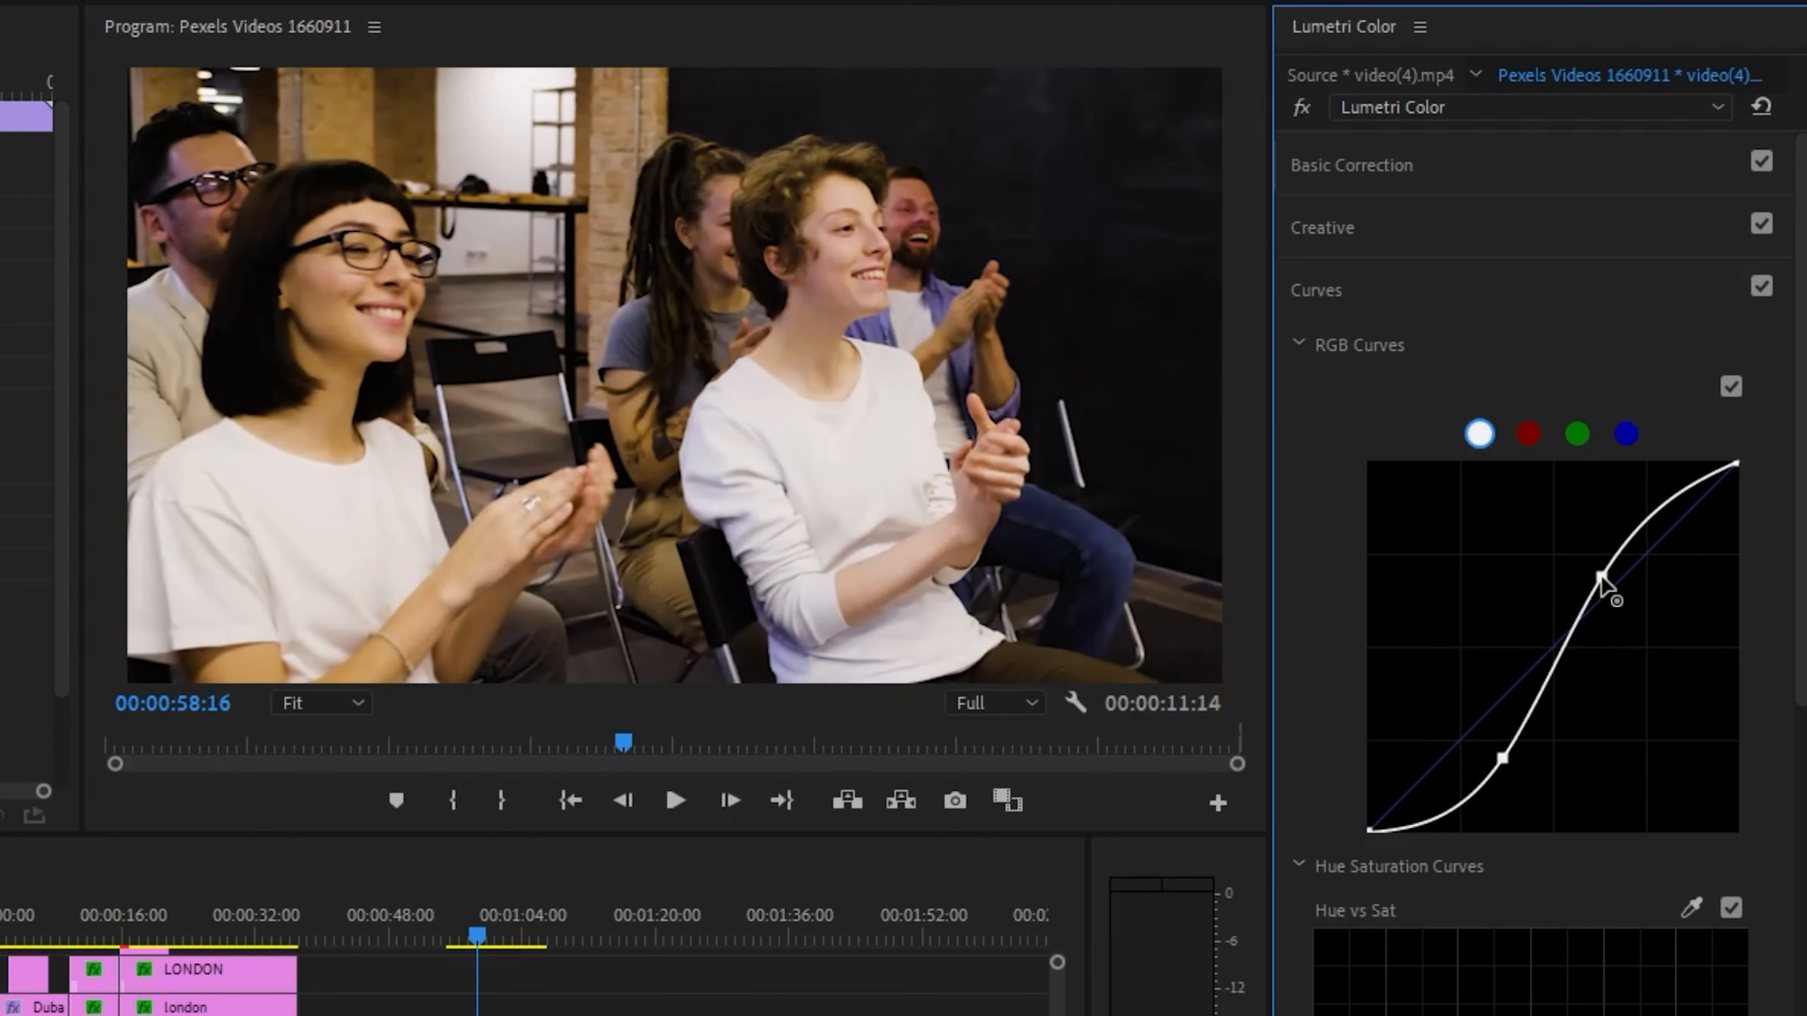
Step: Set the audience clip's Basic Correction to Exposure -0.2, Contrast 25.0, Highlights 18.5, Shadows 35.9, Blacks 5.4 and Saturation 93.5
left_click(1534, 163)
left_click_drag(1583, 744, 1522, 744)
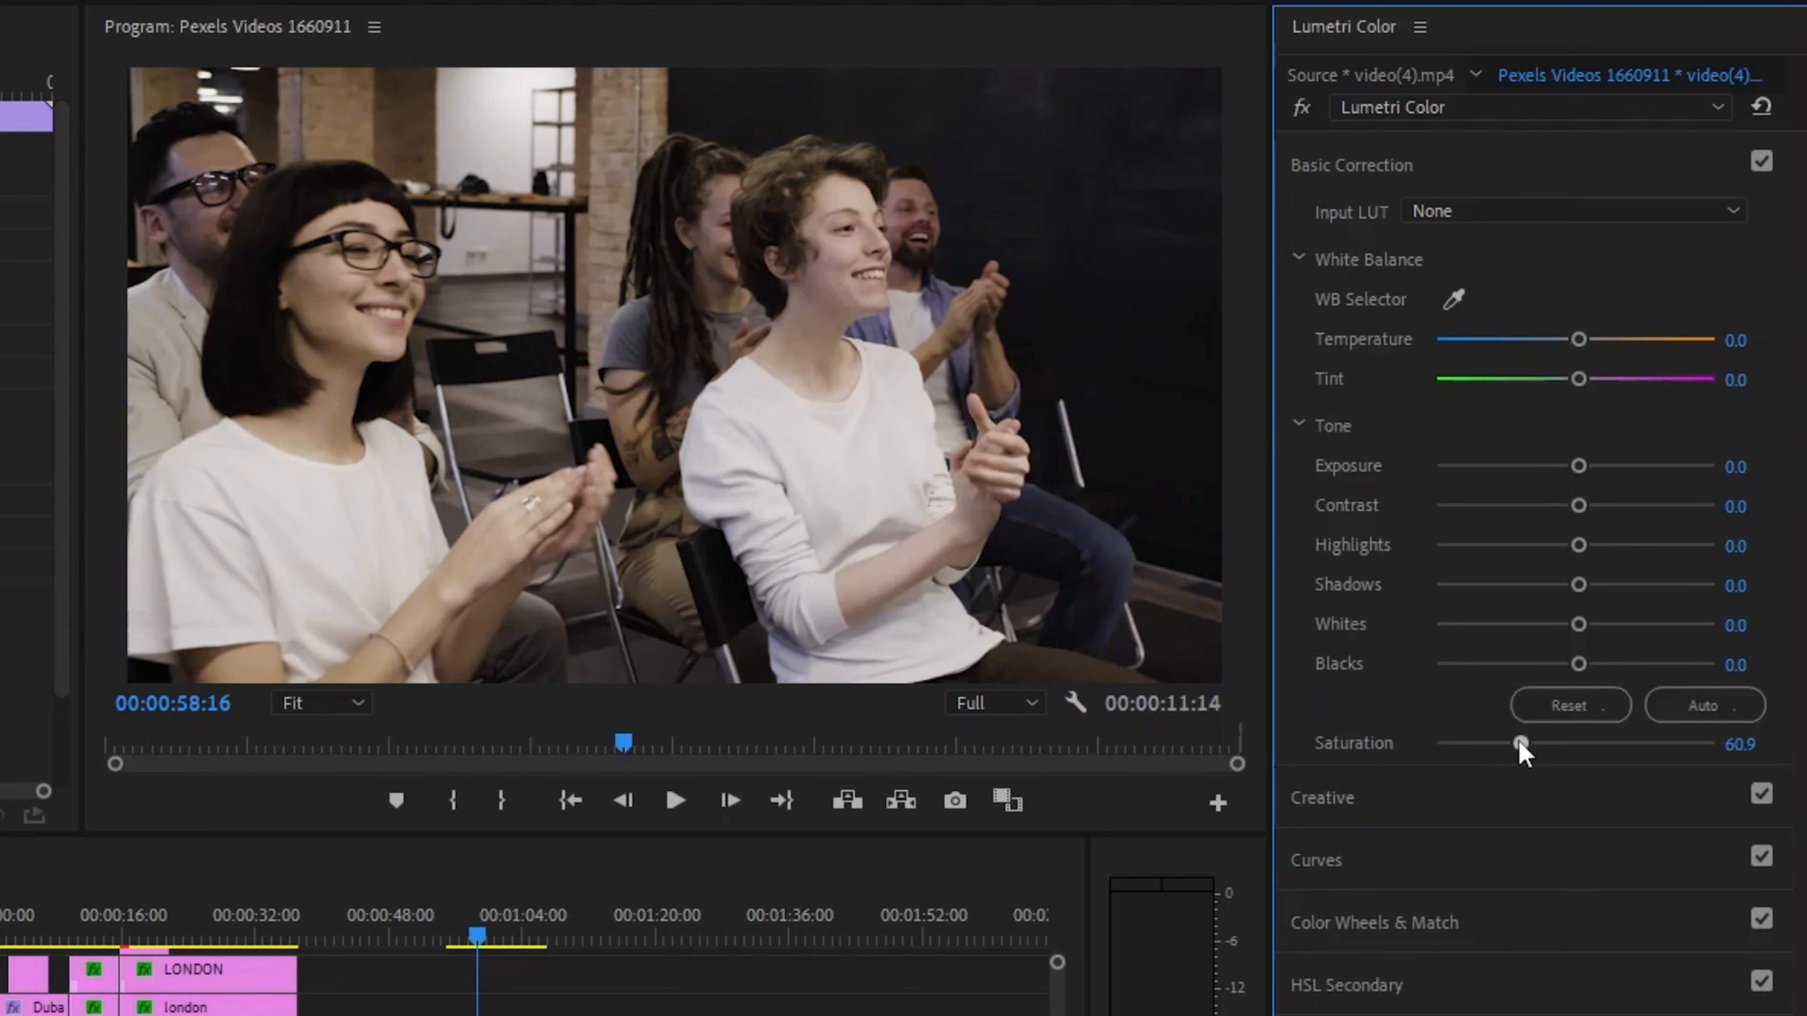
left_click_drag(1578, 666, 1583, 666)
left_click_drag(1578, 585, 1569, 465)
left_click(1458, 798)
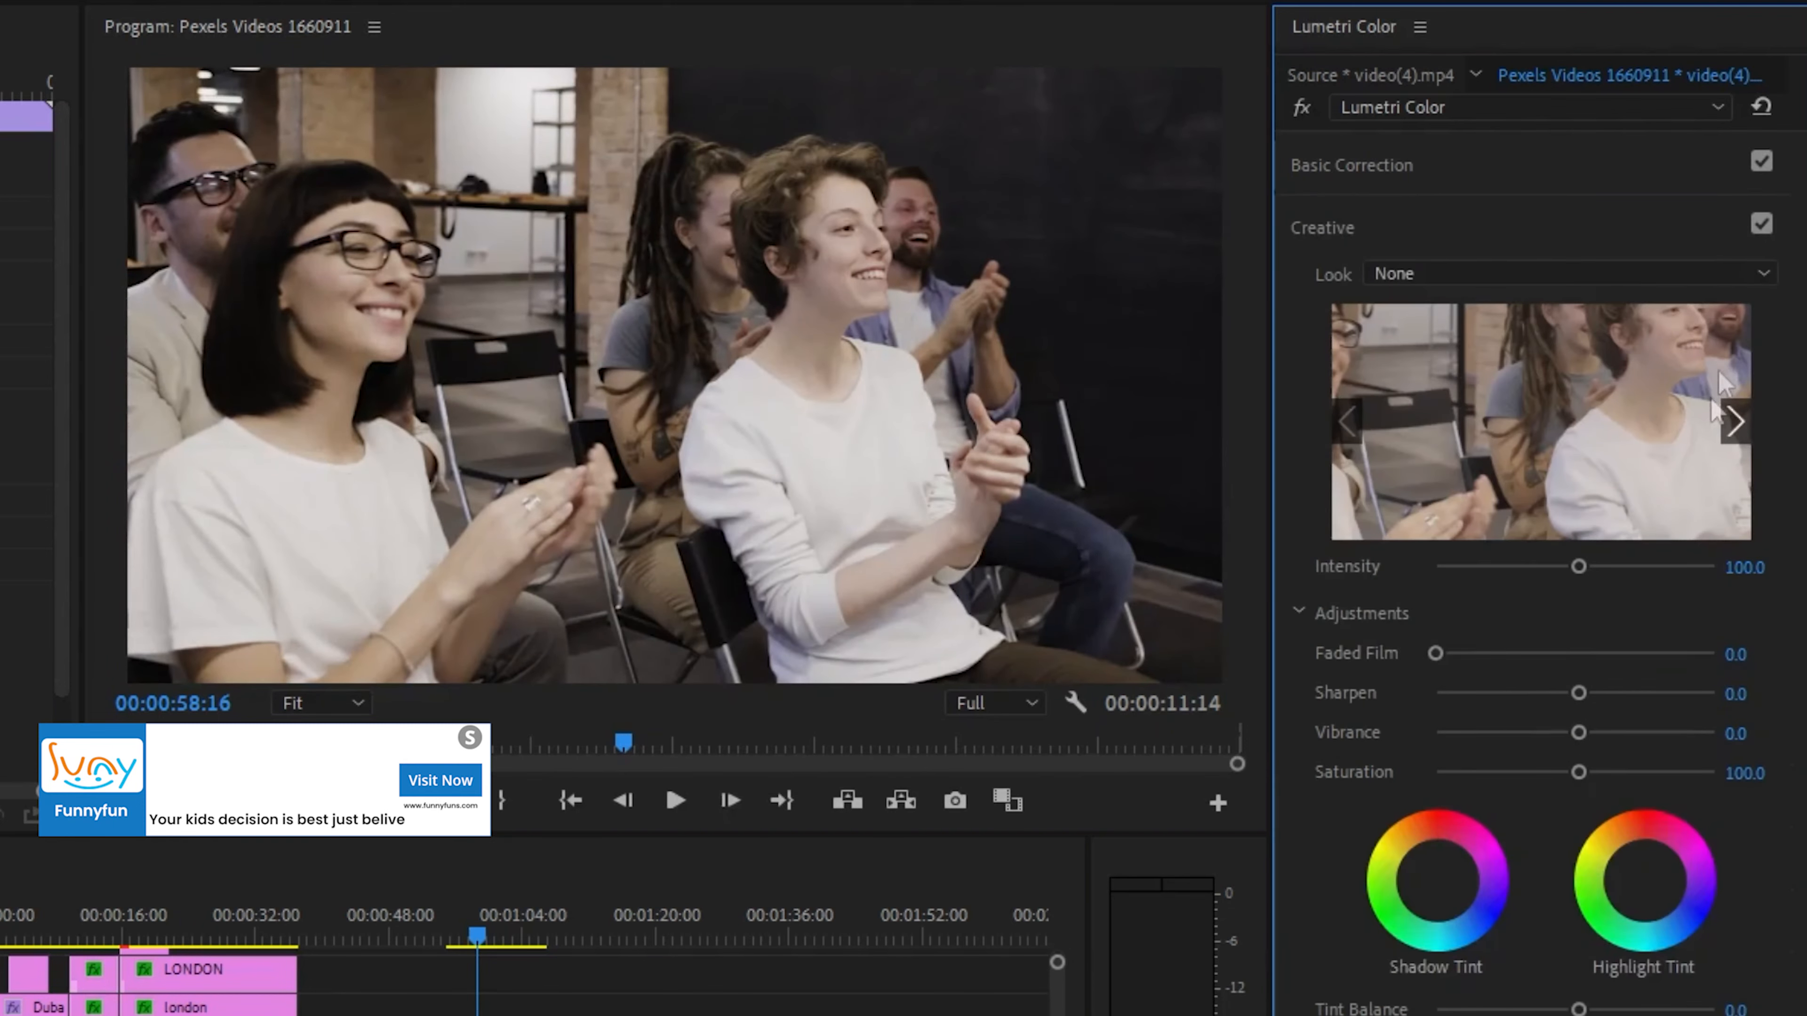
left_click(1508, 171)
left_click_drag(1520, 743, 1567, 744)
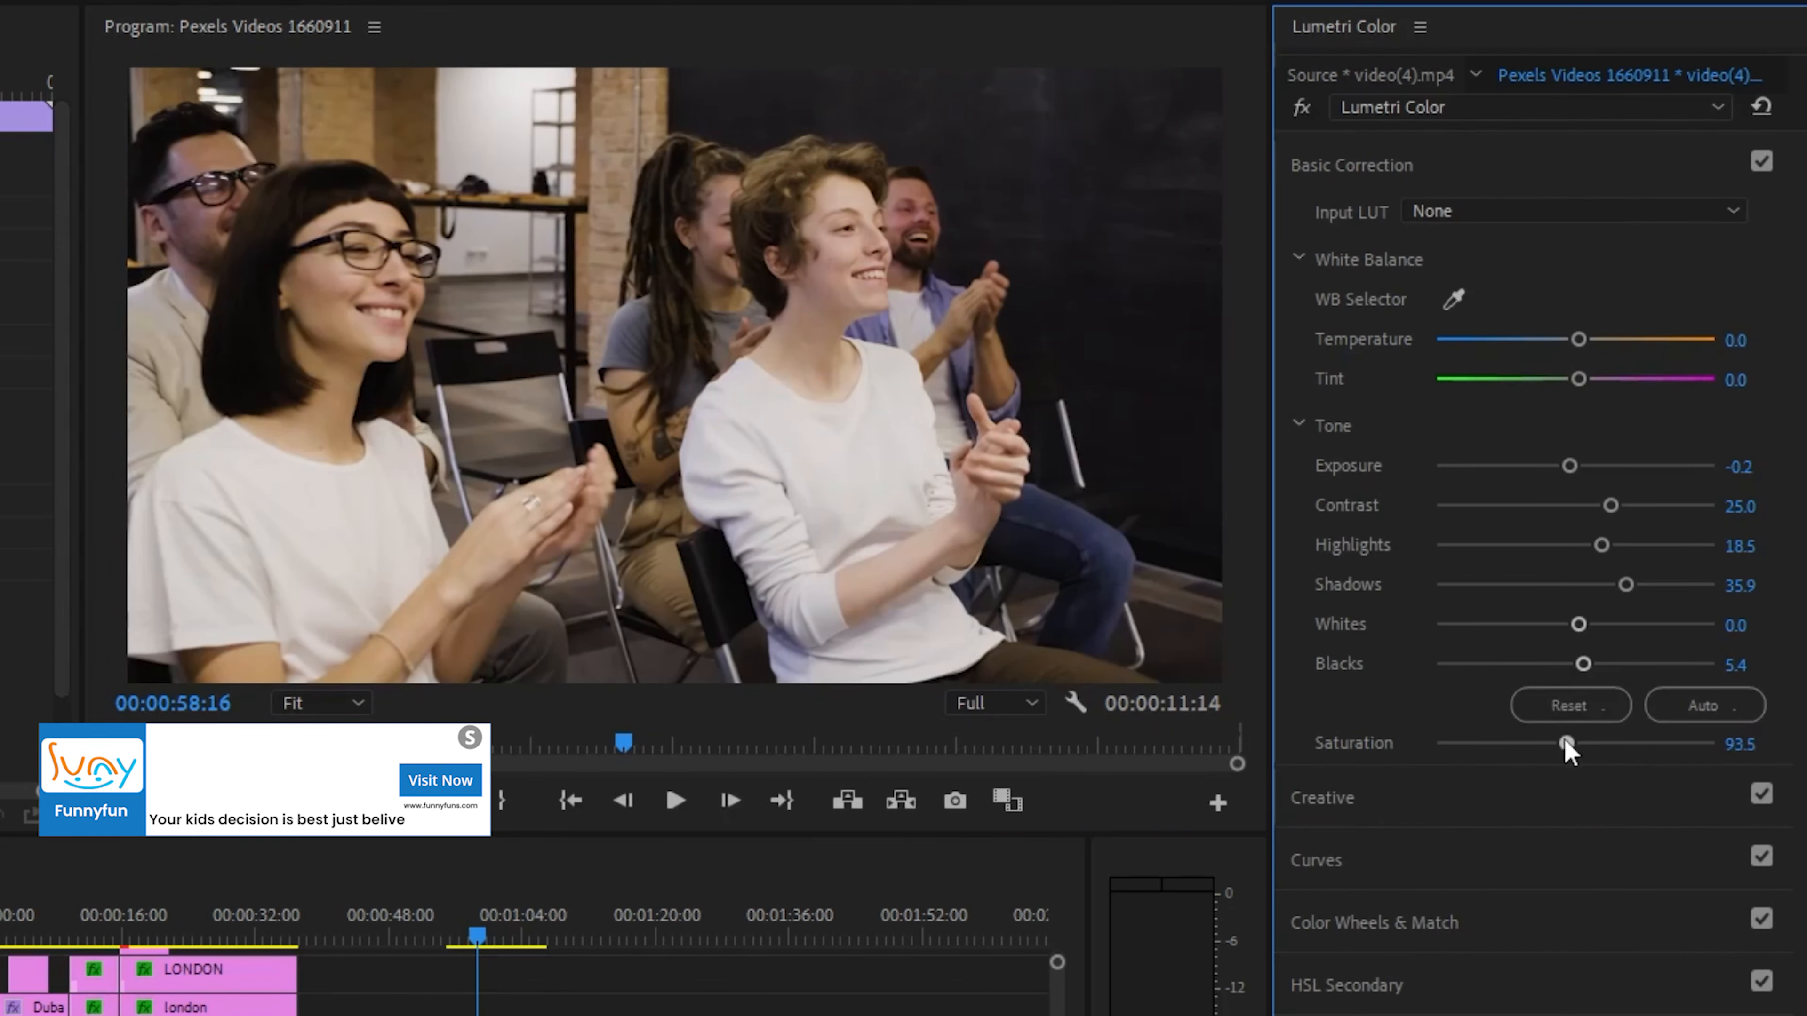
Step: Try adjusting the red RGB curve of the audience clip, reset it and check the green and blue curves
left_click(1443, 808)
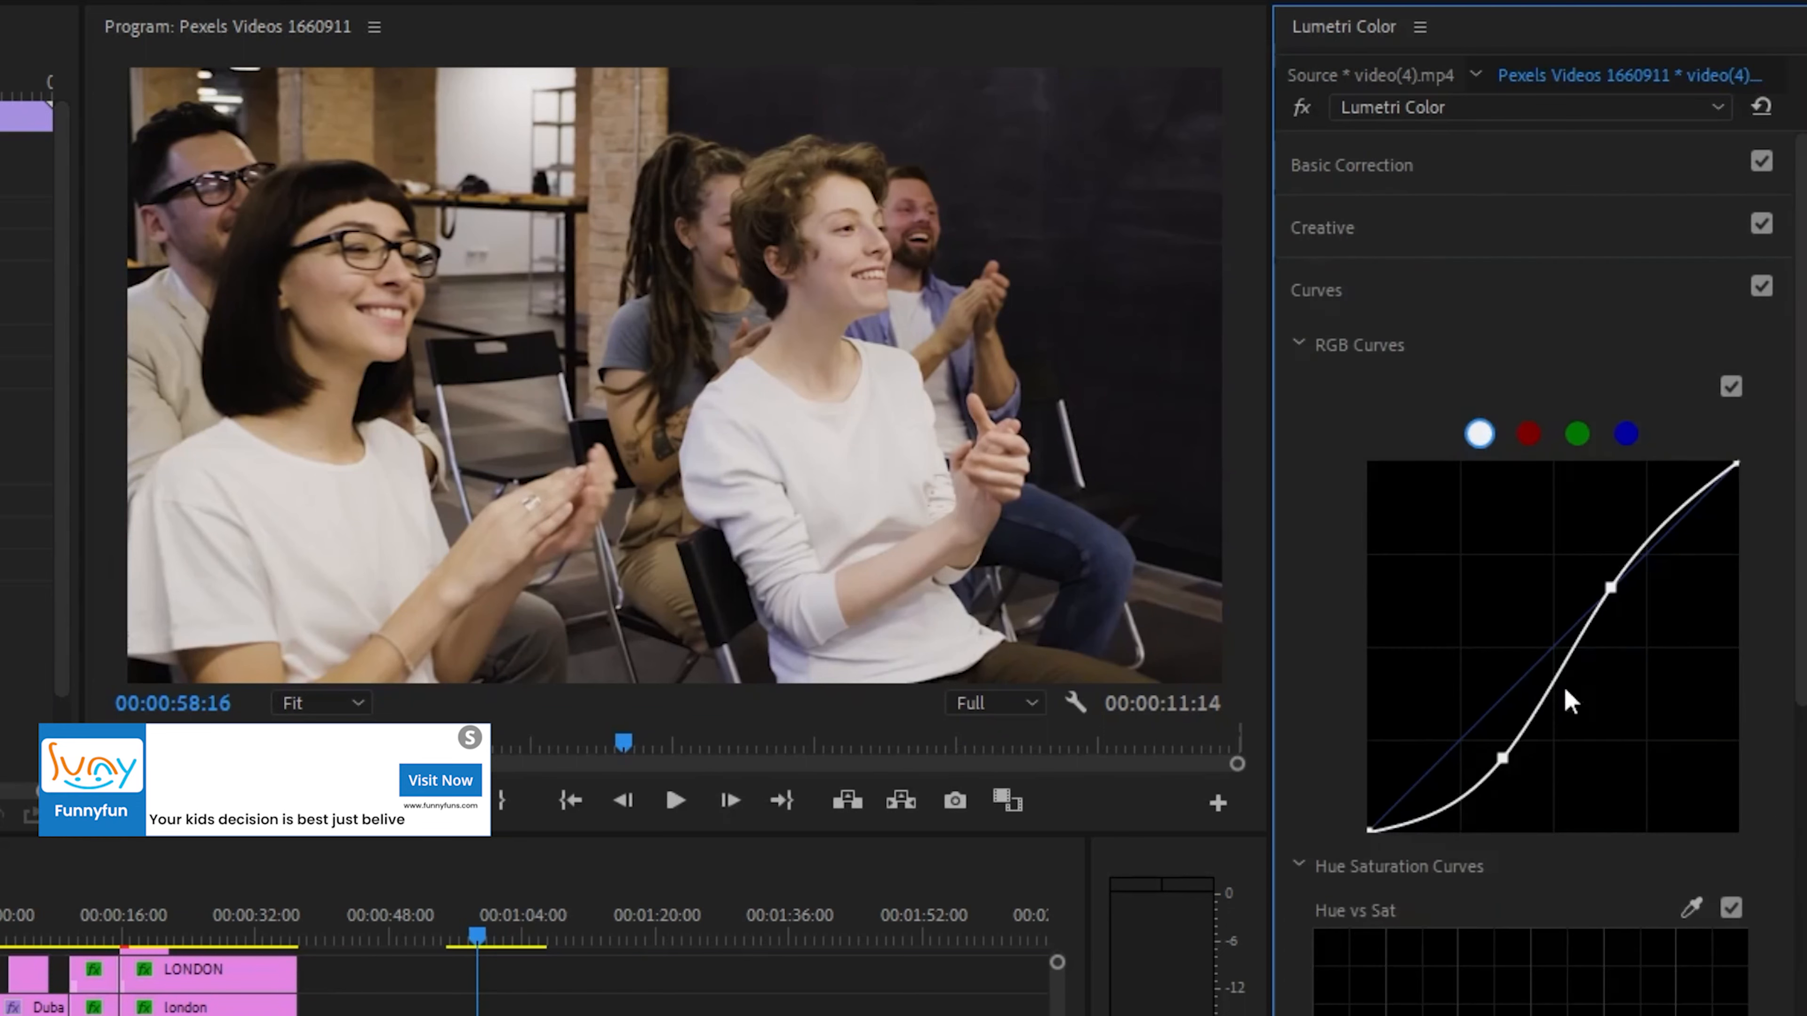
left_click(1526, 434)
left_click(1493, 711)
left_click_drag(1496, 703, 1536, 626)
double_click(1509, 713)
left_click(1579, 432)
left_click(1627, 431)
double_click(1502, 694)
Step: Refine the audience clip's white RGB curve with a softer shadow dip and slightly raised highlights, and compare the image before and after
left_click(1480, 435)
scroll(1511, 855, "down", 10)
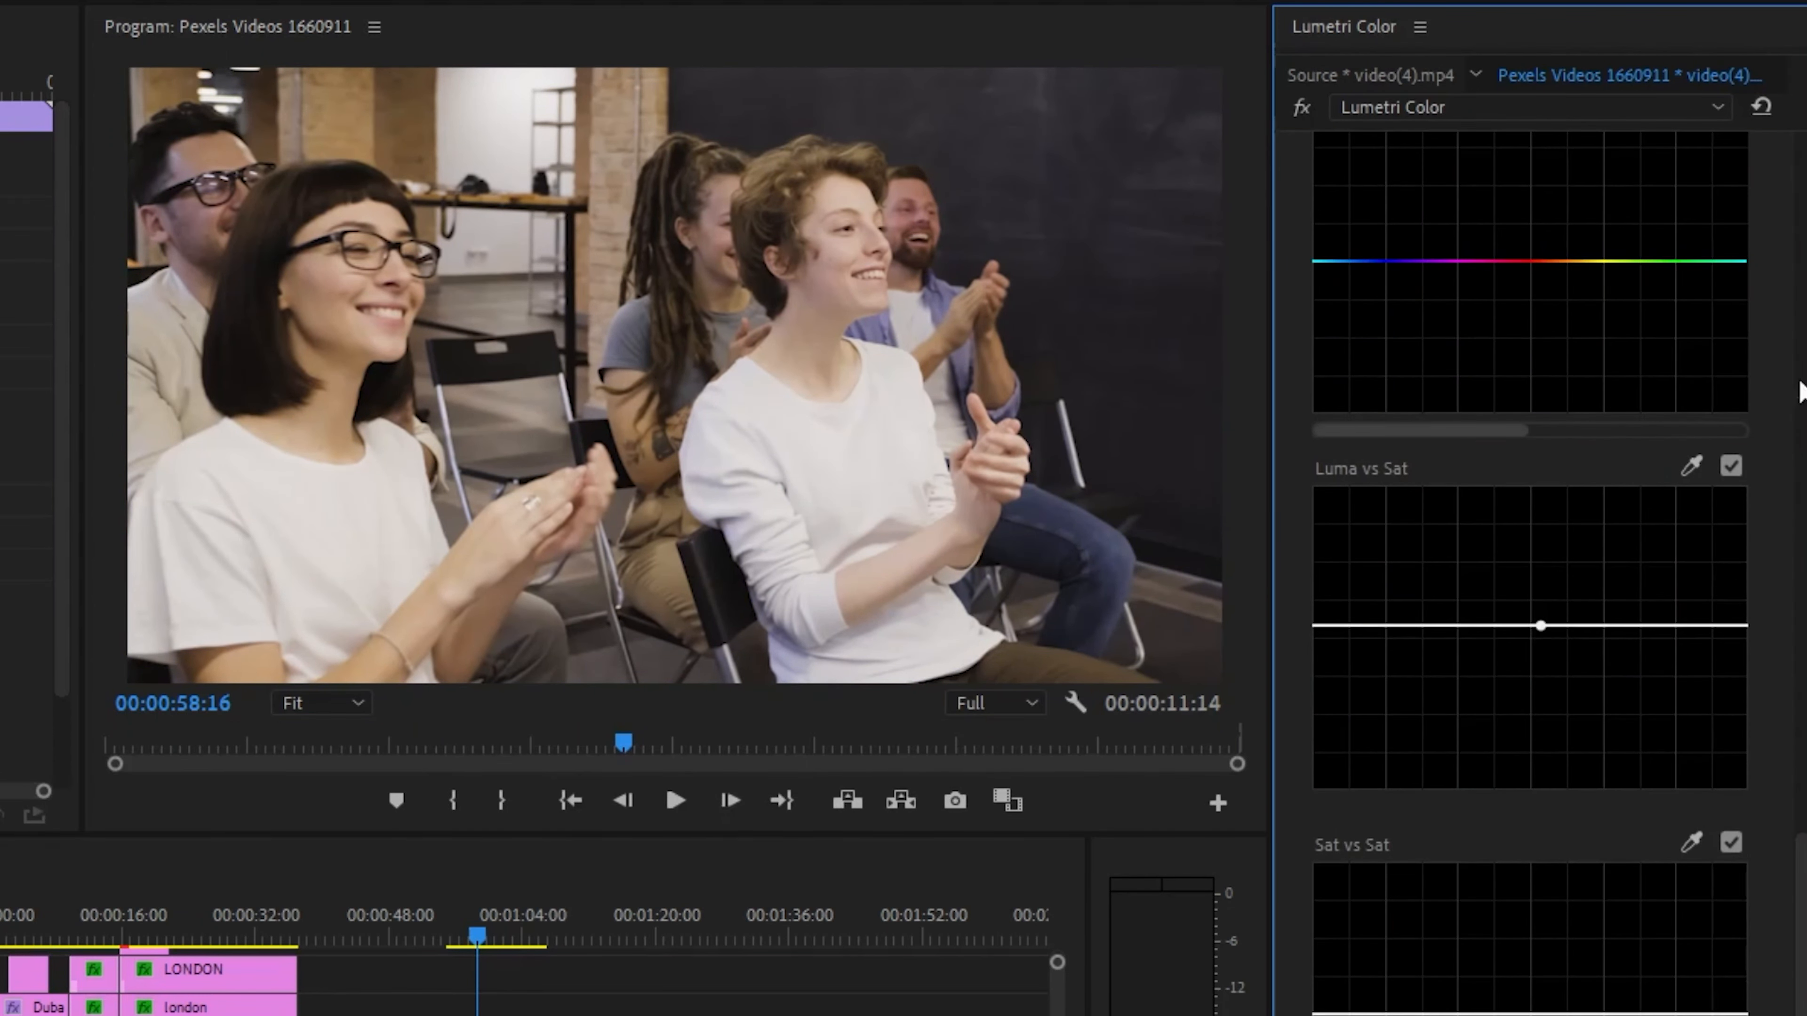
scroll(1536, 626, "up", 10)
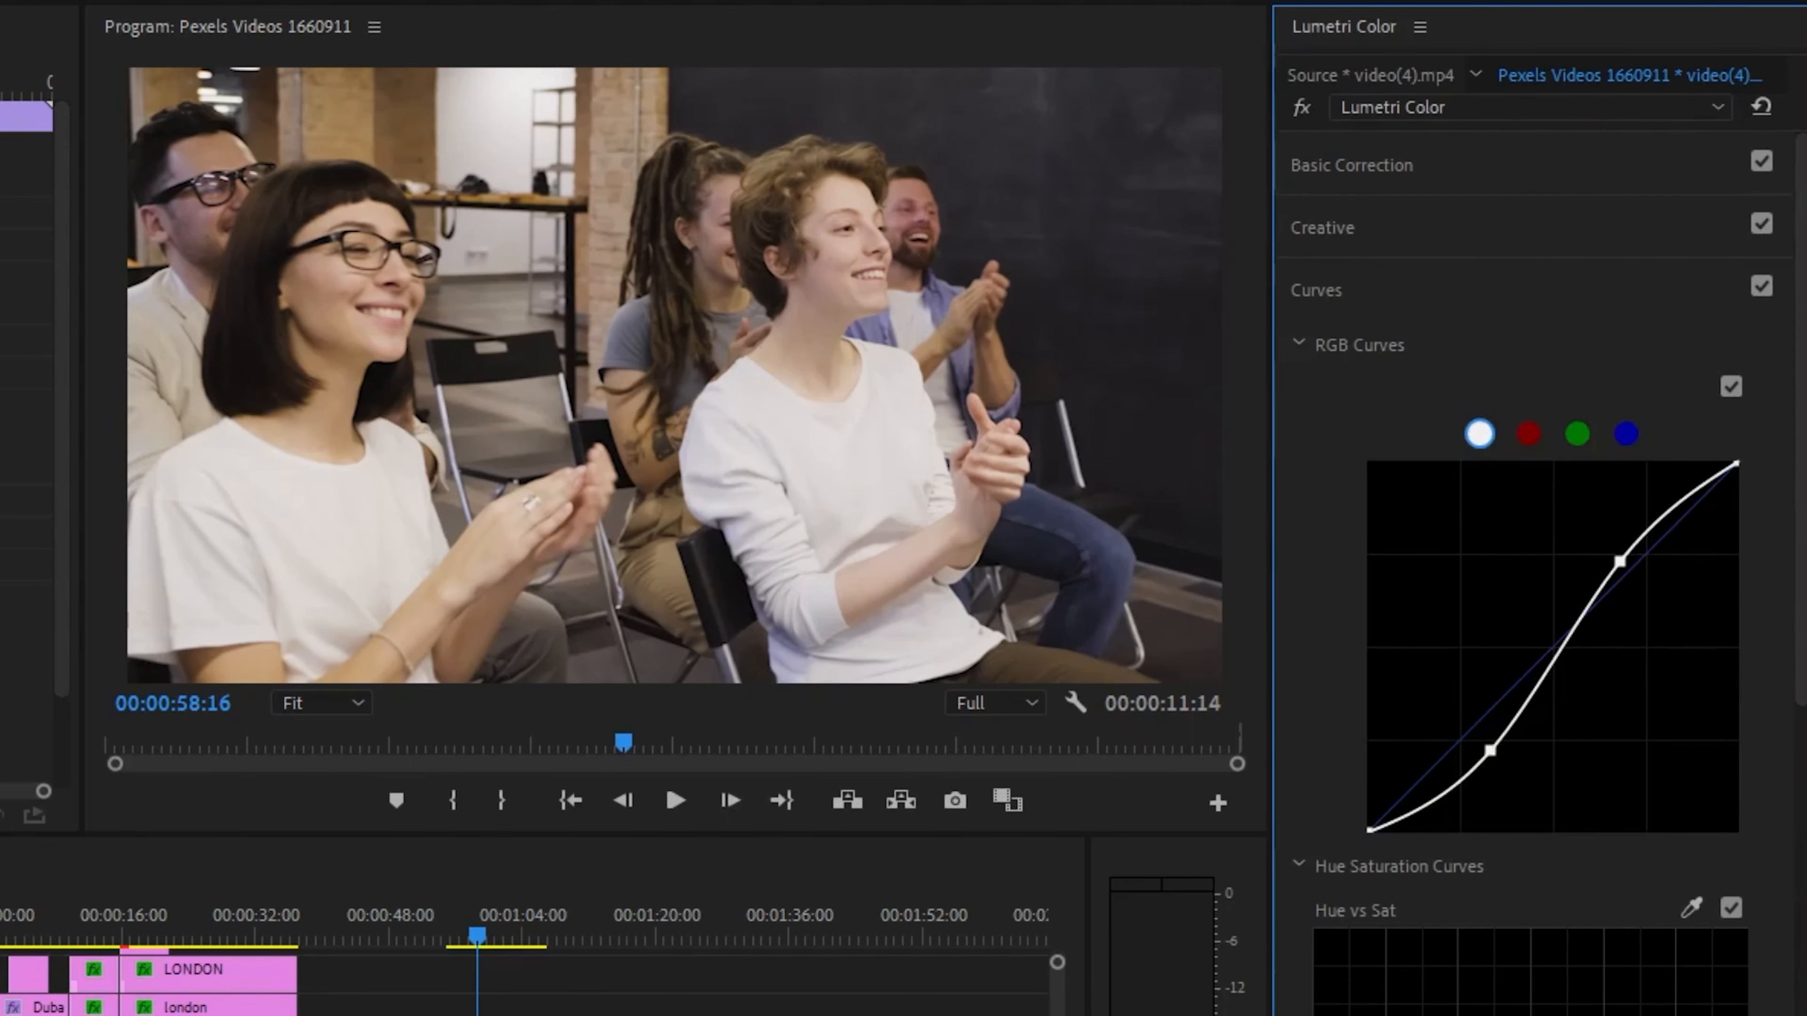
left_click(2, 342)
left_click(1, 342)
left_click(2, 341)
left_click(1, 342)
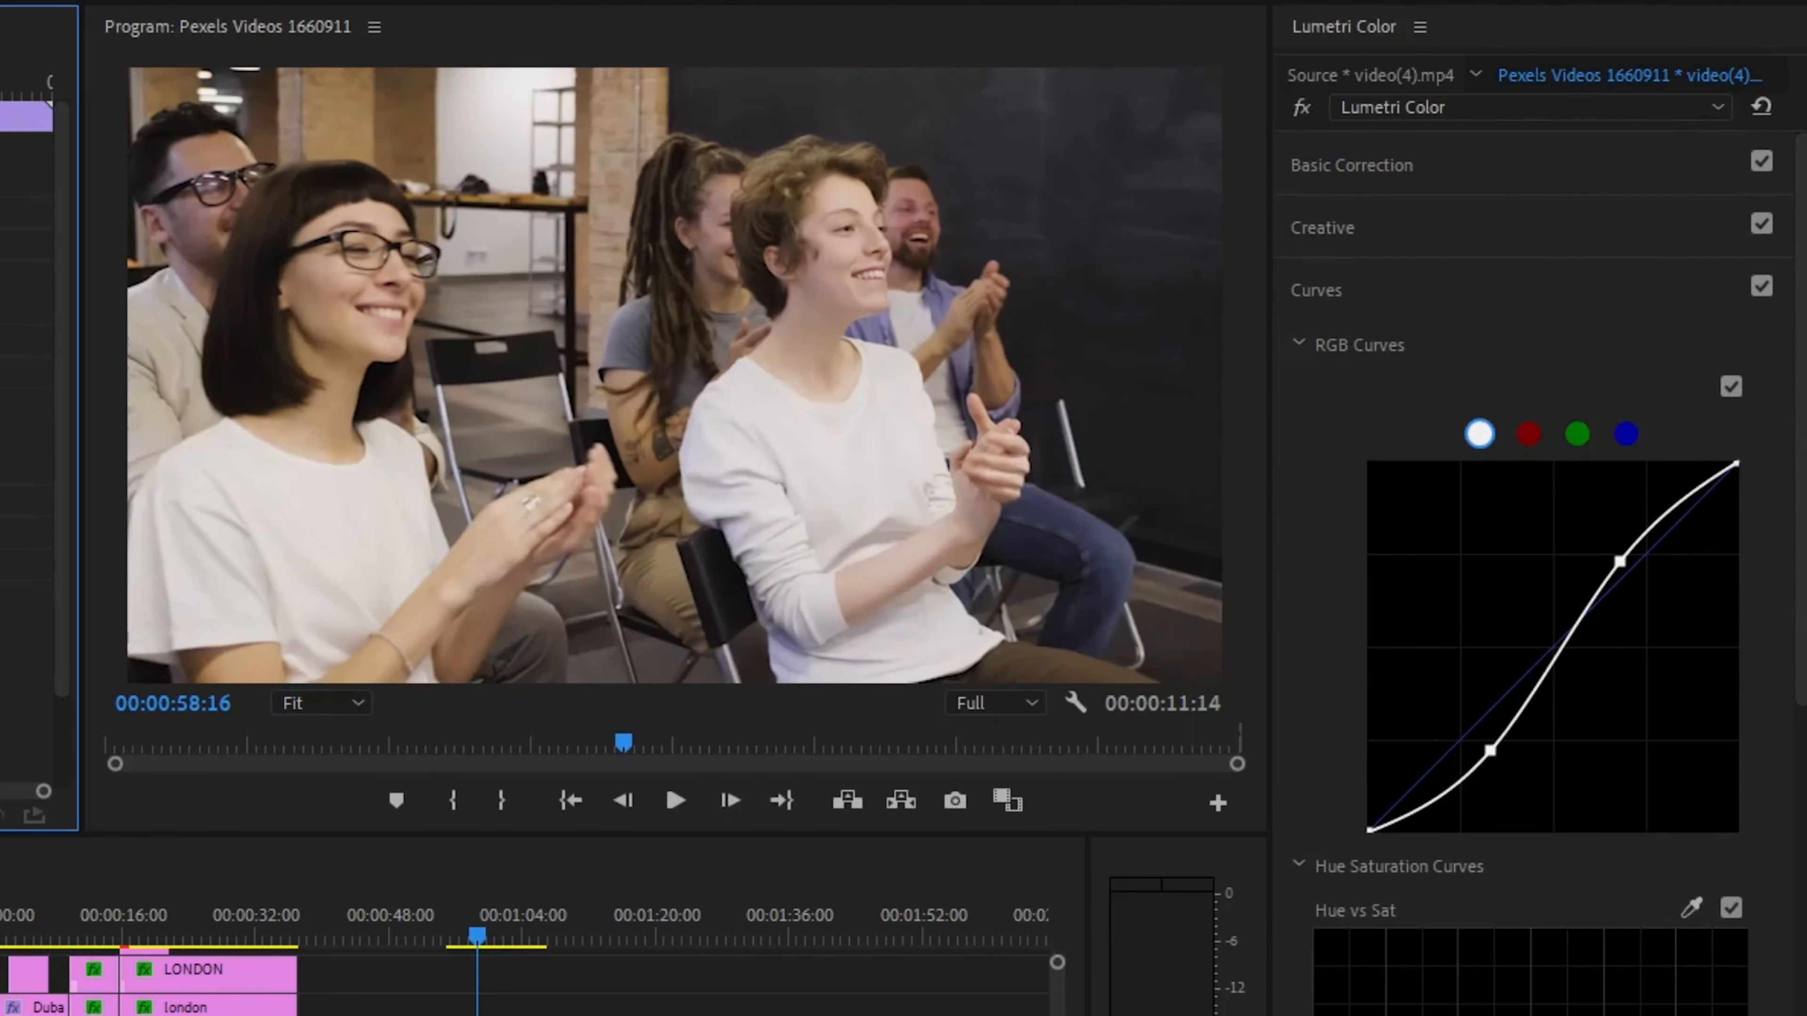
Step: In Color Wheels & Match, lower the midtones and shadows levels slightly and raise the highlights level
left_click(1580, 747)
scroll(1580, 747, "down", 10)
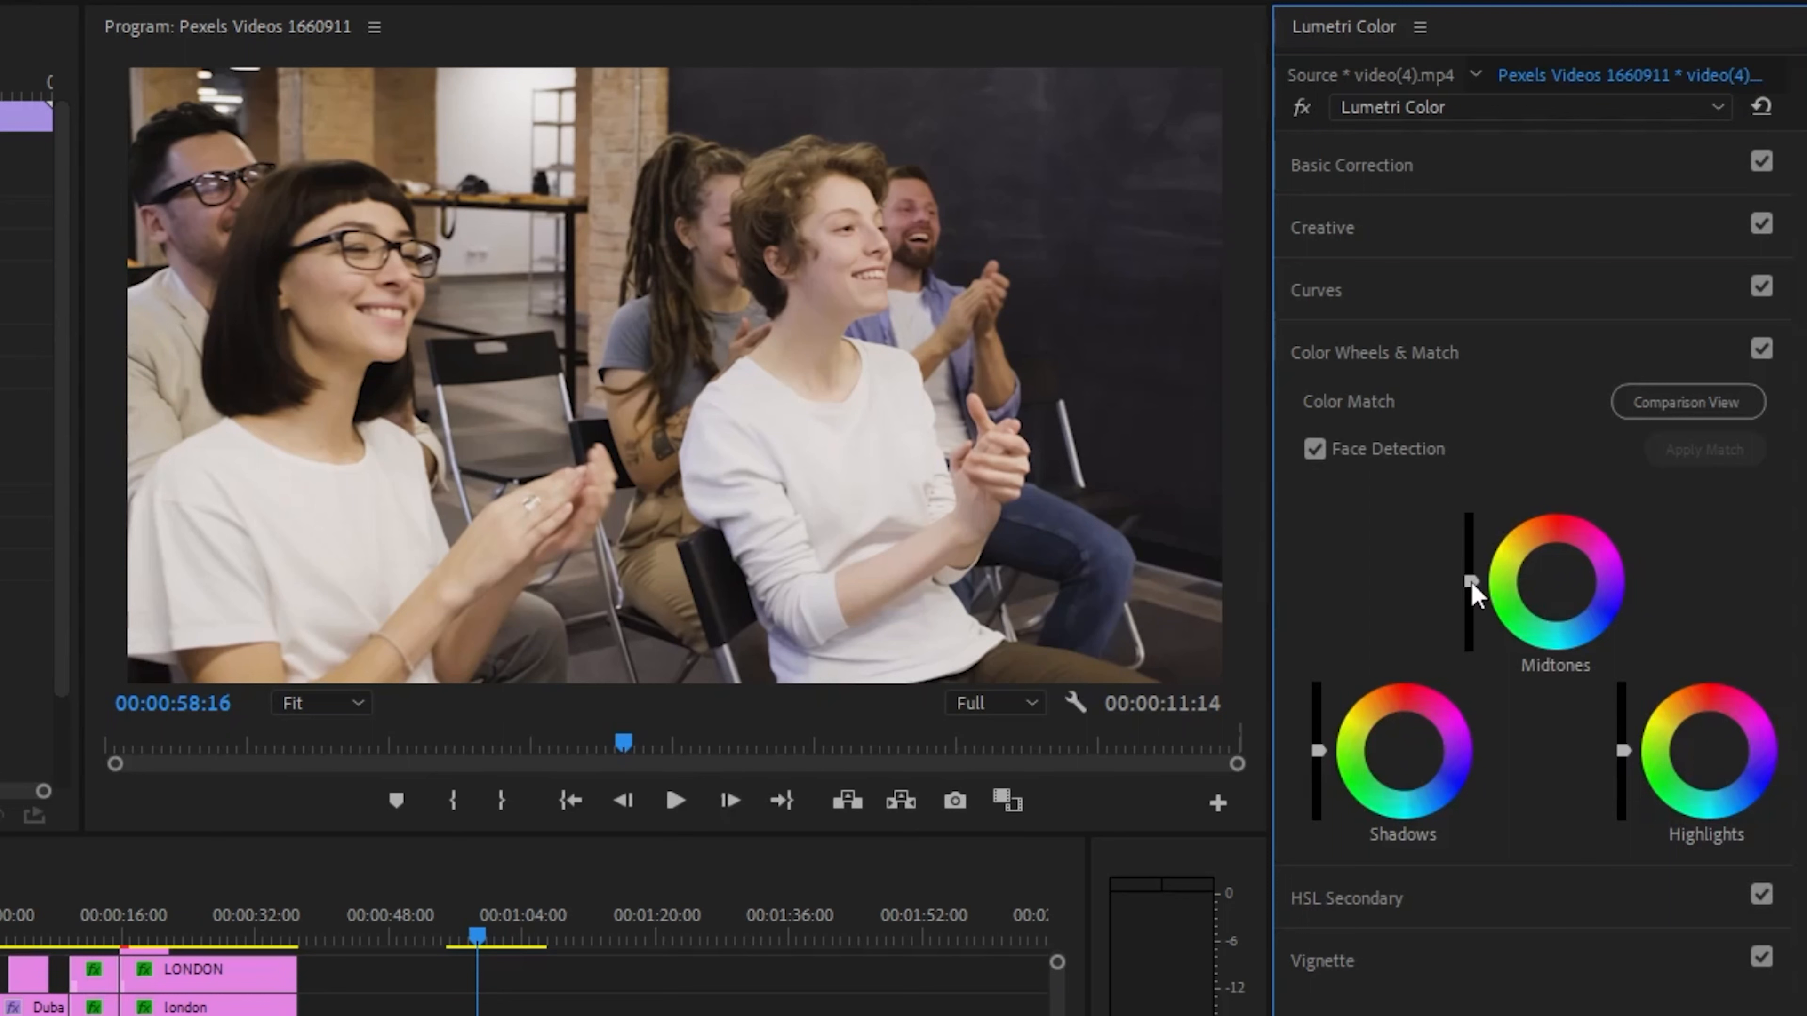
mouse_move(1472, 593)
left_mouse_down()
mouse_move(1472, 558)
mouse_move(1472, 629)
mouse_move(1471, 595)
left_mouse_up()
left_click_drag(1318, 750, 1320, 768)
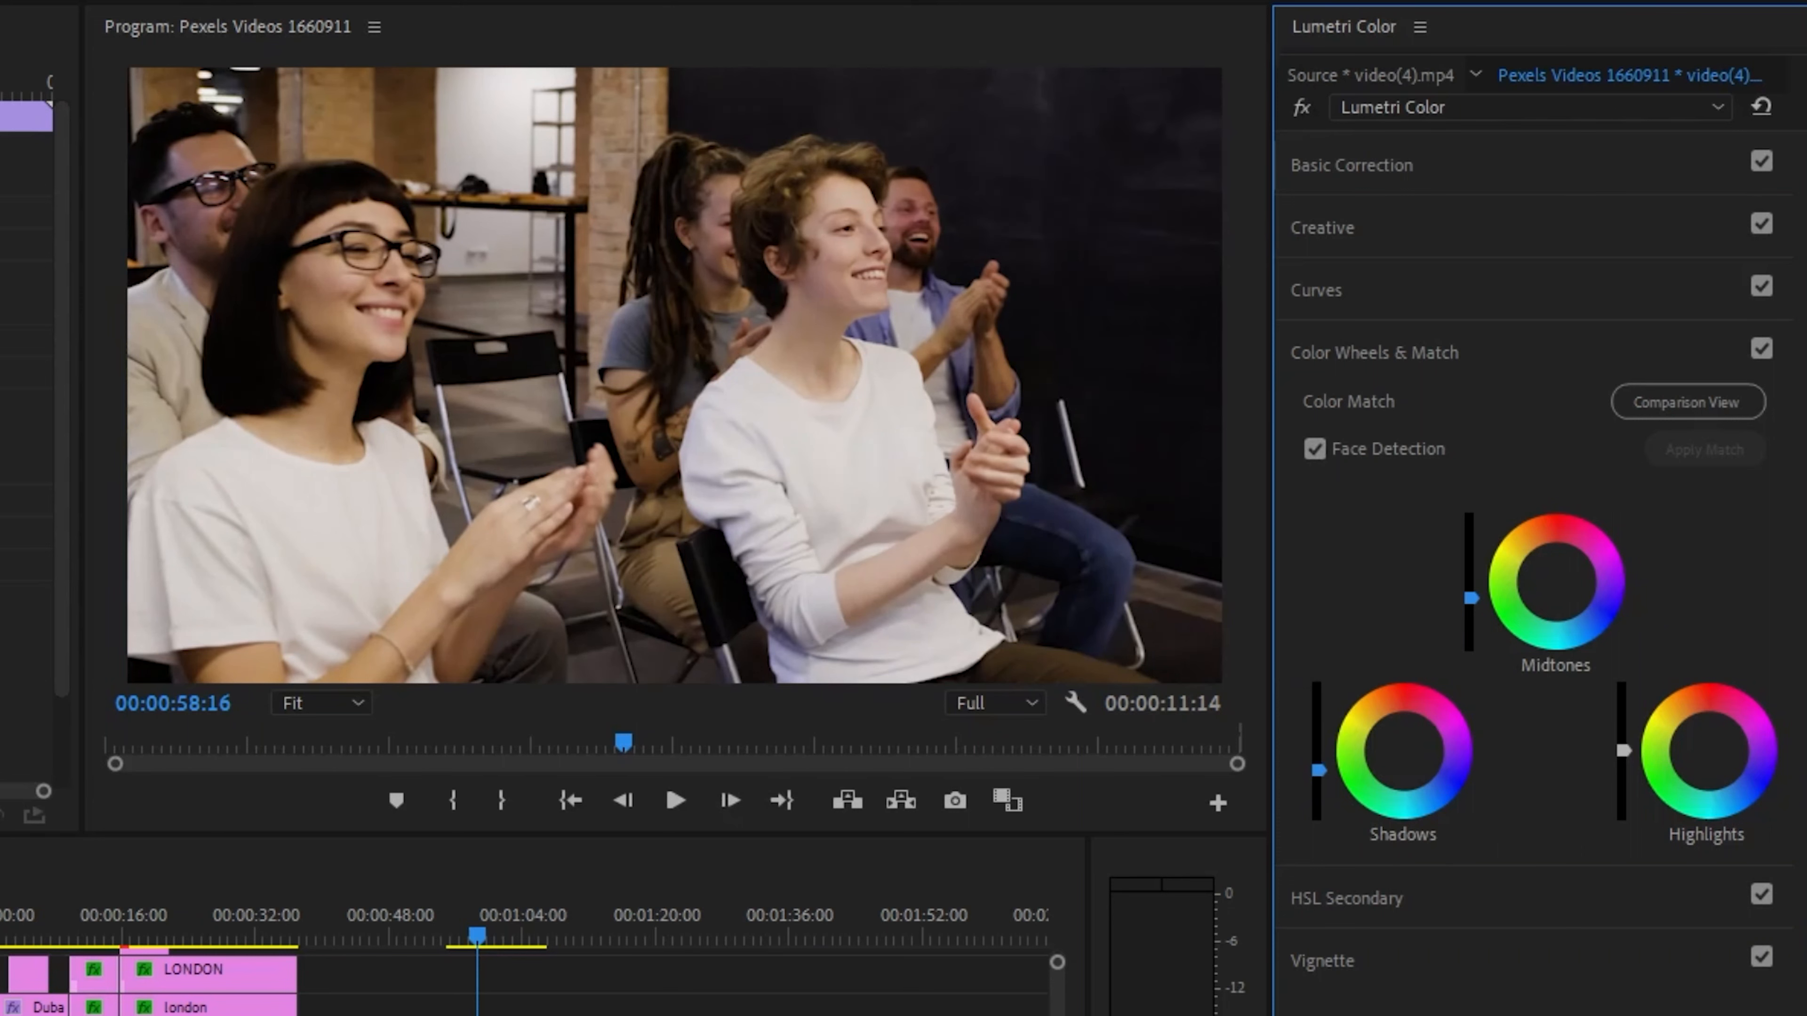
left_click_drag(1319, 770, 1320, 760)
left_click_drag(1624, 752, 1624, 737)
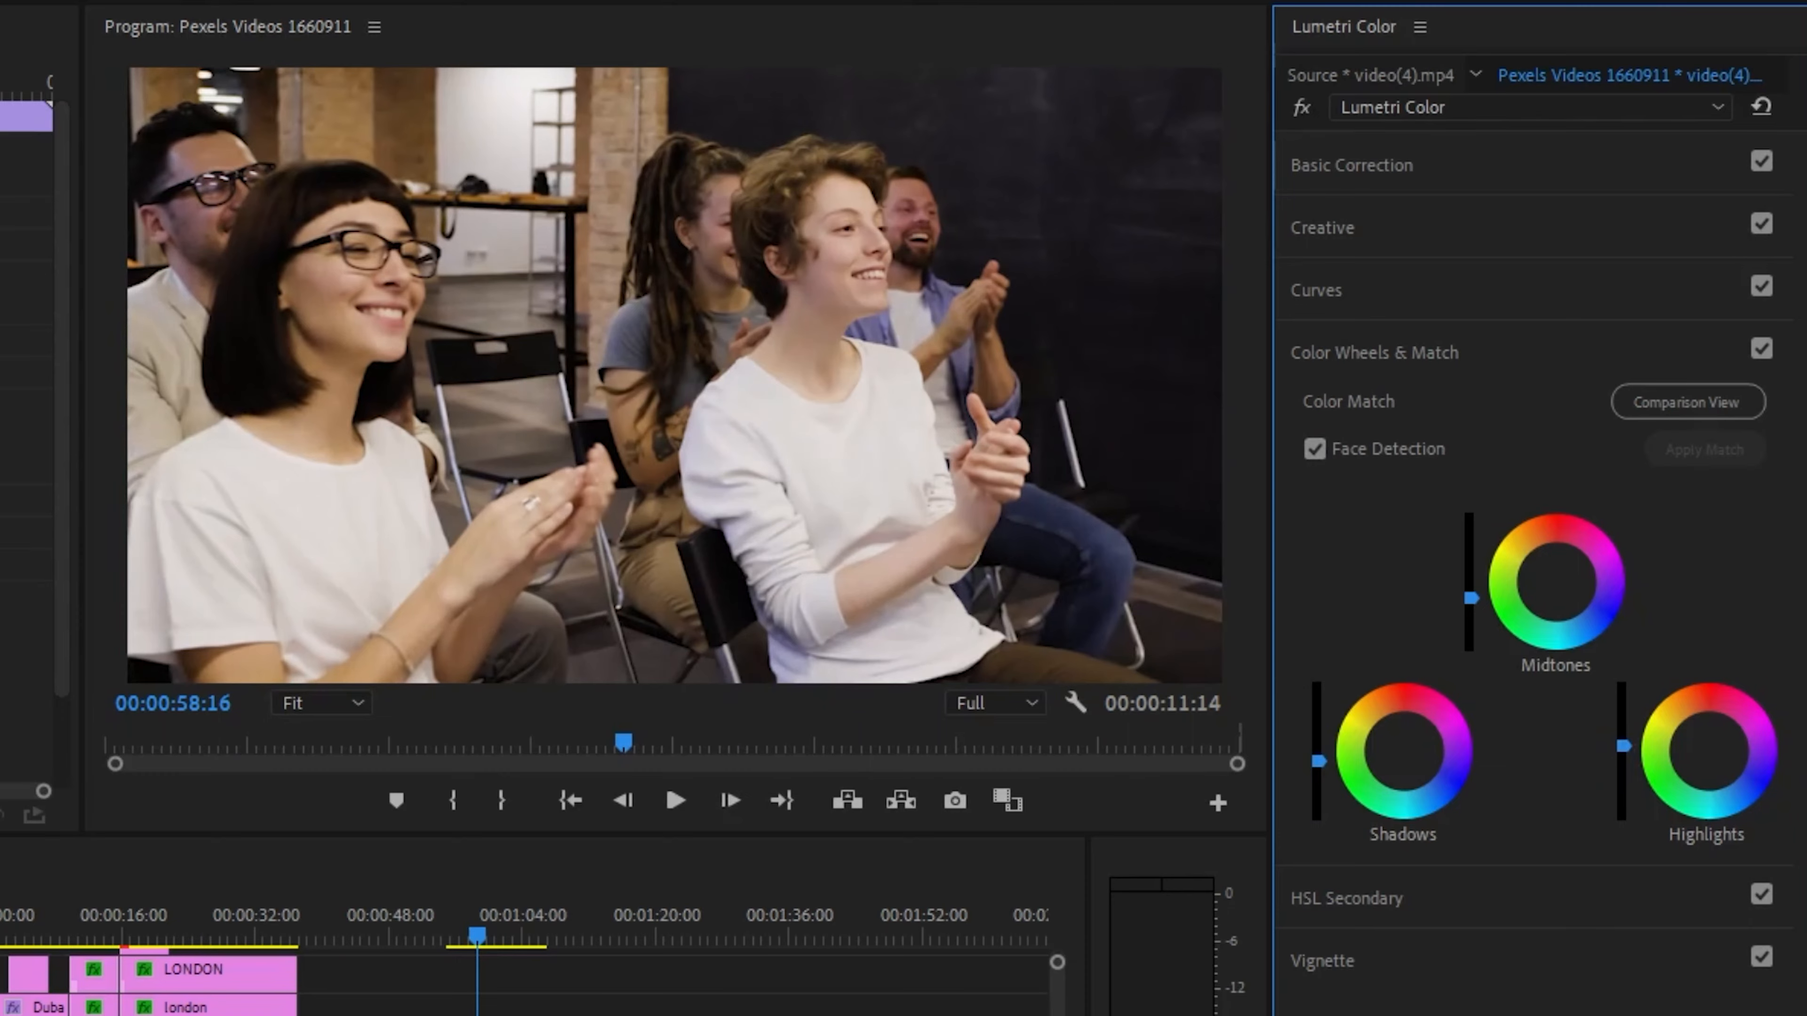
Step: Compare the image with Color Wheels & Match off and on, and play the audience clip to review the grade
left_click(1767, 346)
left_click(1767, 347)
mouse_move(466, 925)
left_mouse_down()
mouse_move(514, 925)
mouse_move(450, 918)
left_mouse_up()
key("space")
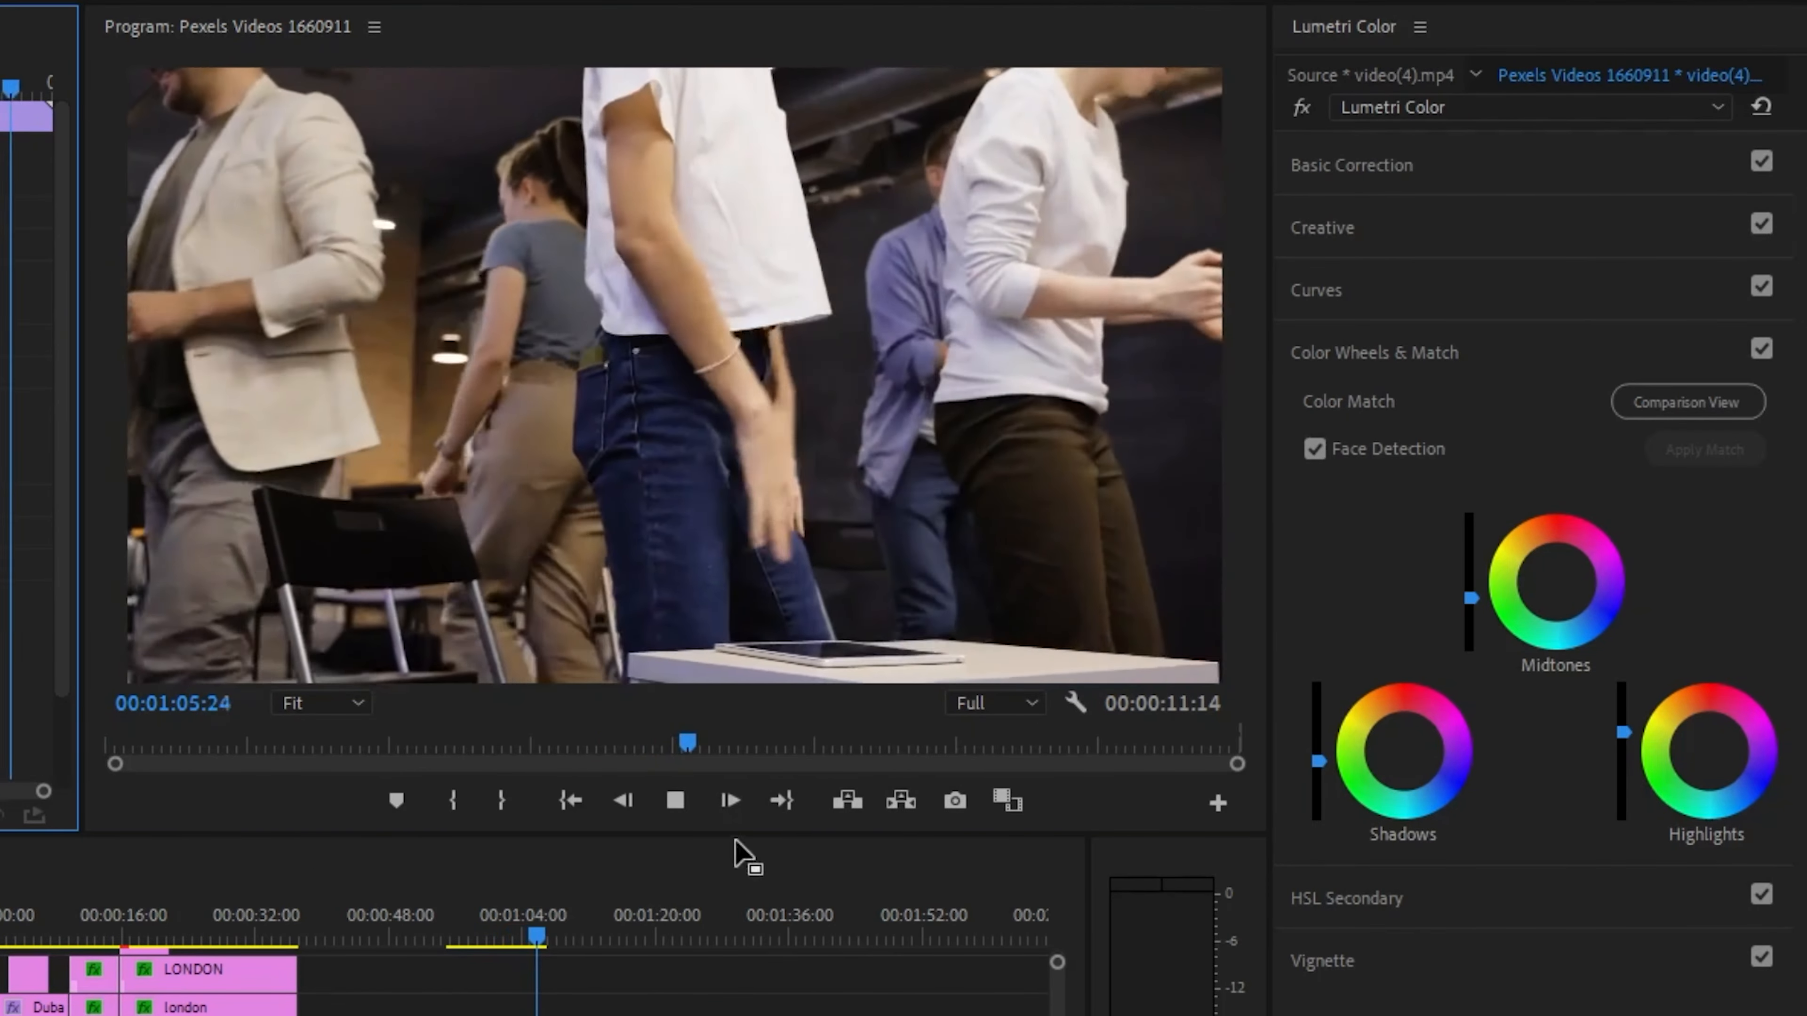
key("space")
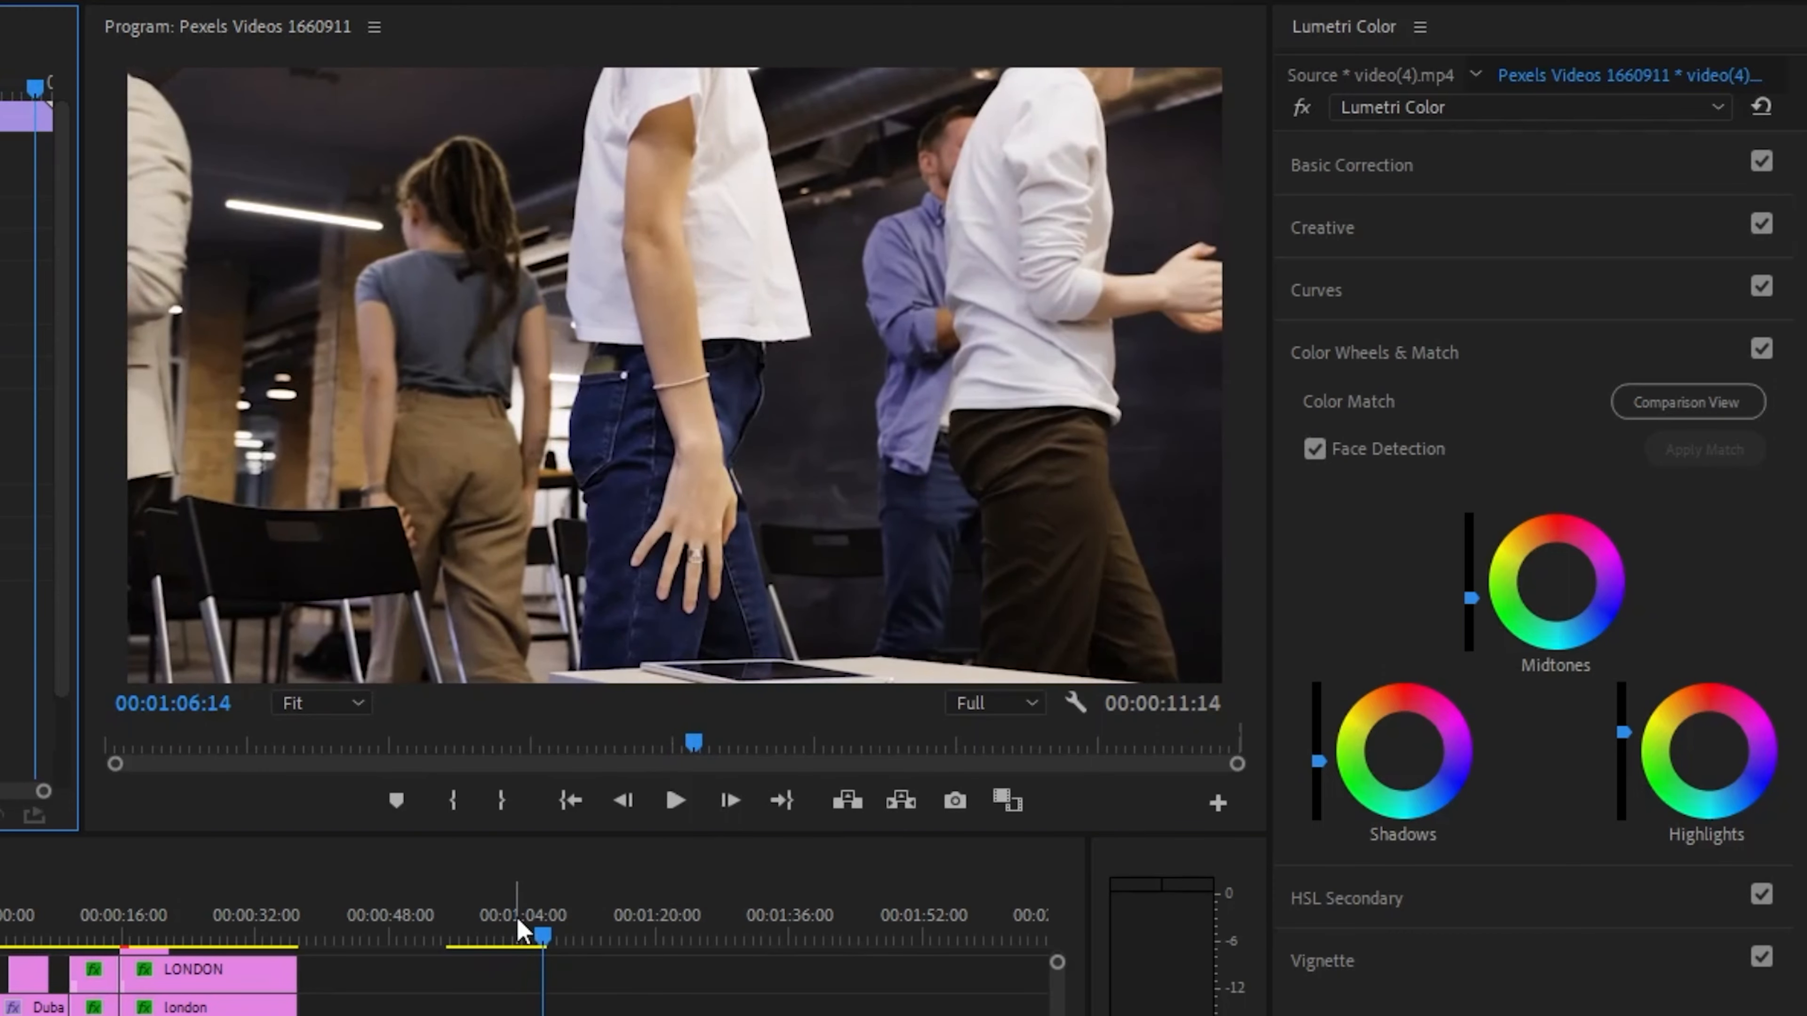
left_click_drag(518, 918, 453, 915)
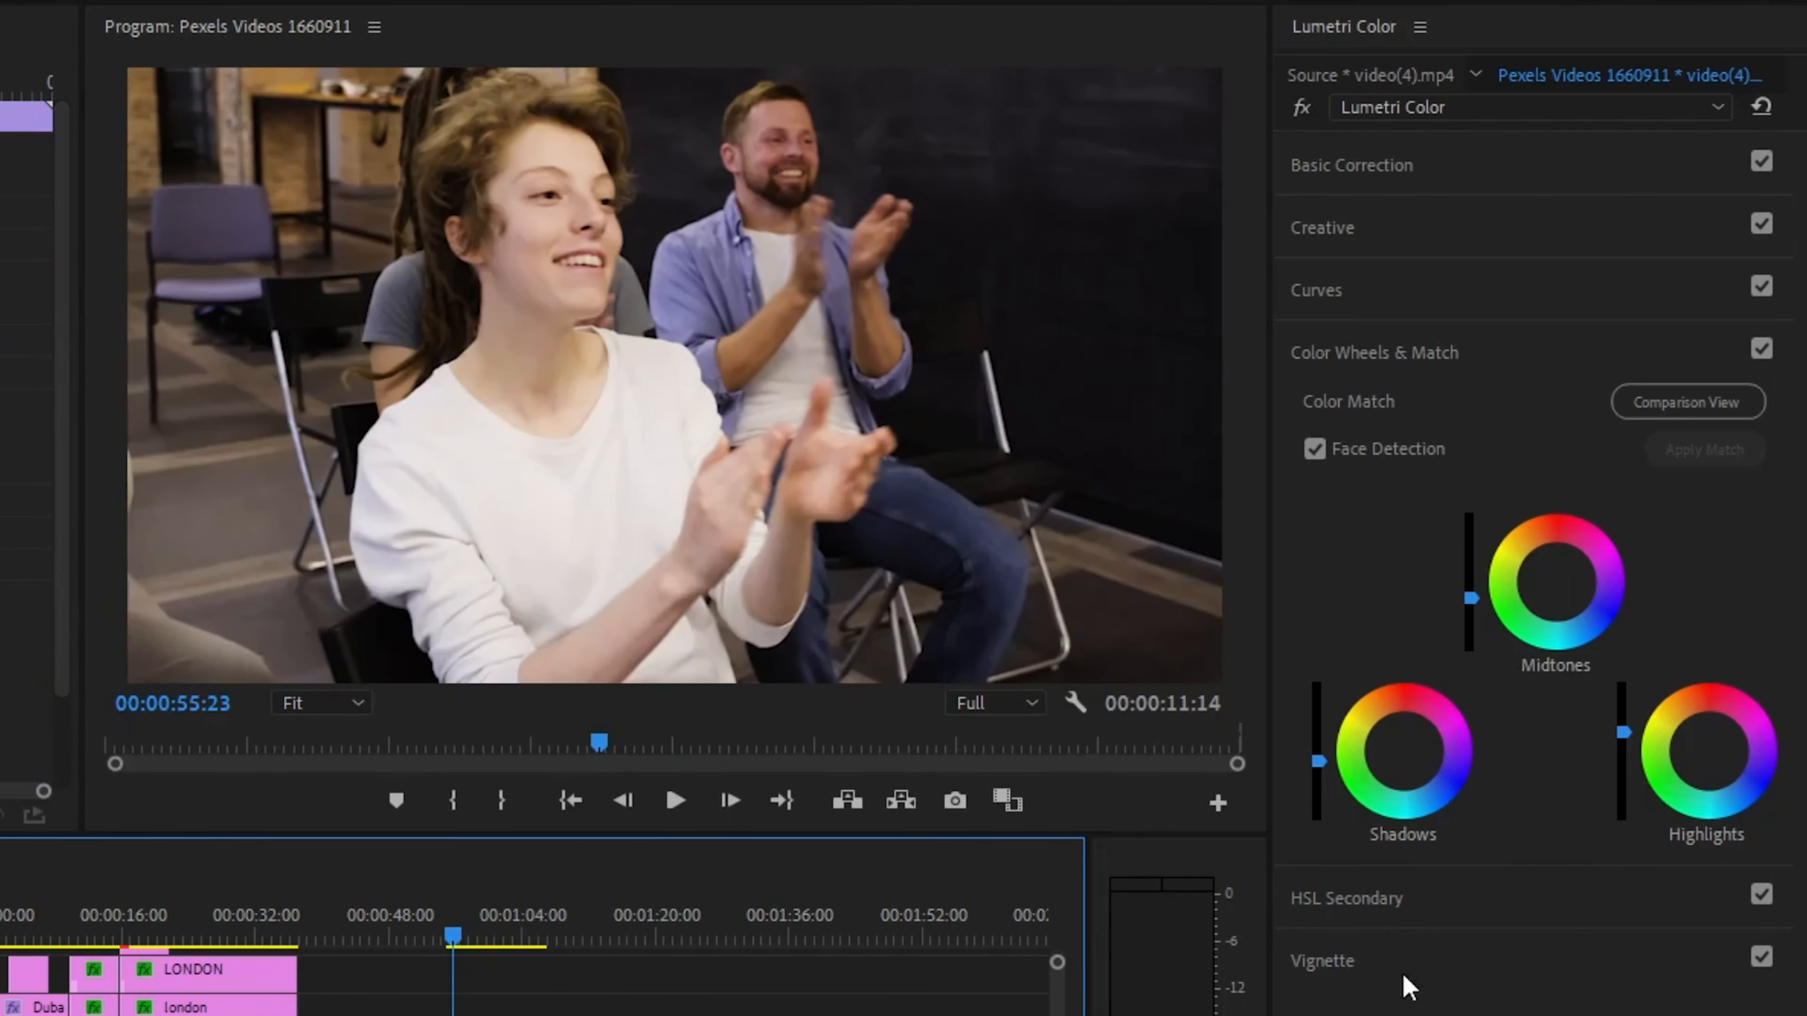
Step: Set the audience clip's Vignette to Amount -0.6, Midpoint 32.1, Roundness 50.0 and Feather 48.9
left_click(1358, 976)
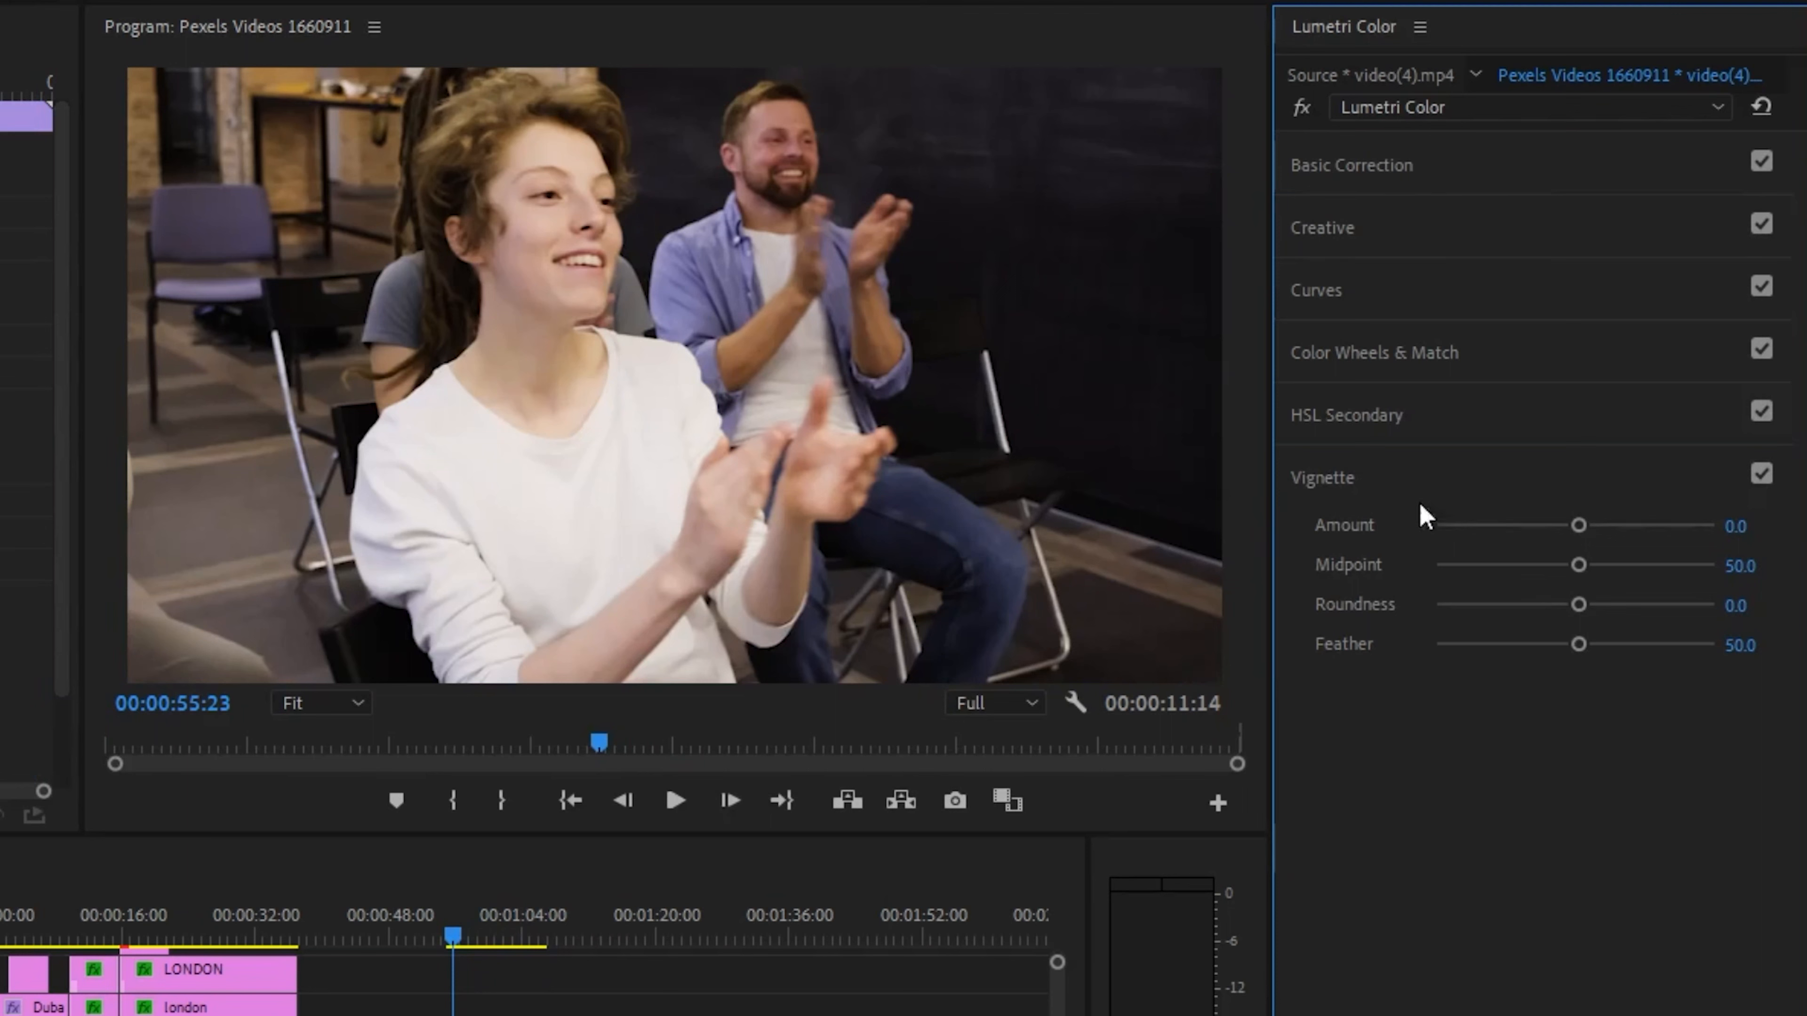
left_click_drag(1577, 525, 1587, 669)
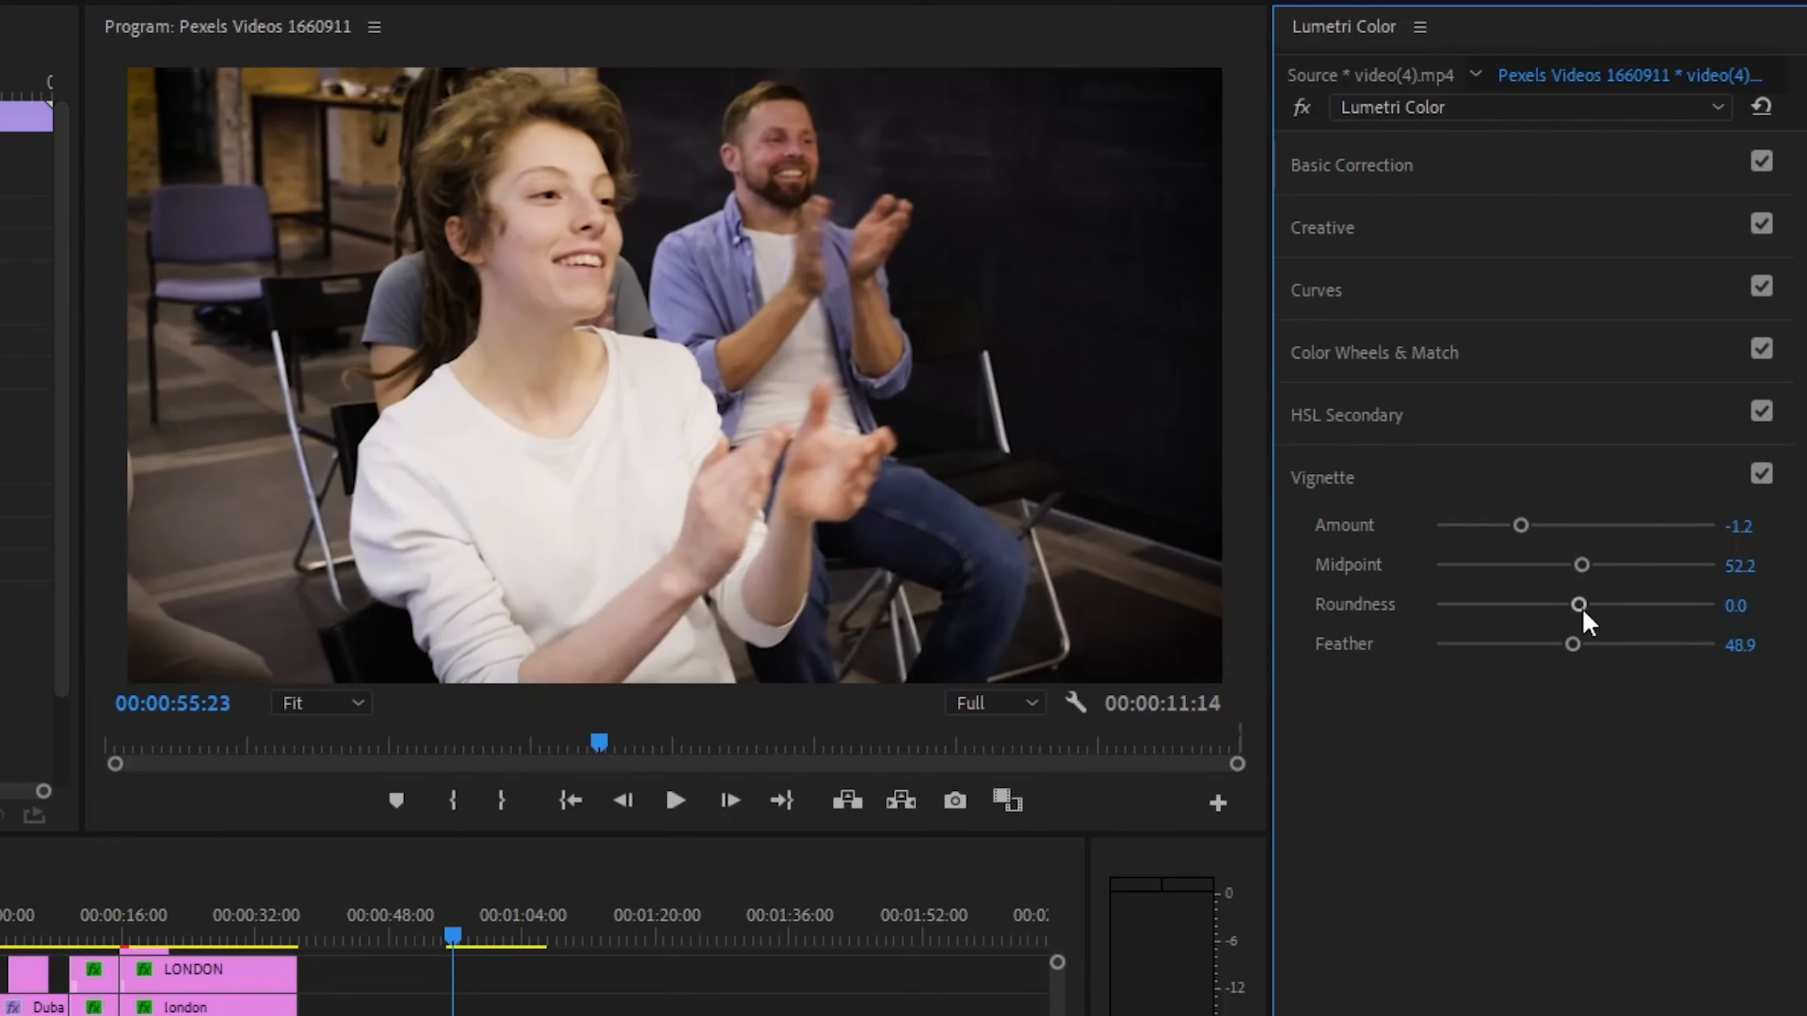
left_click_drag(1579, 606, 1495, 527)
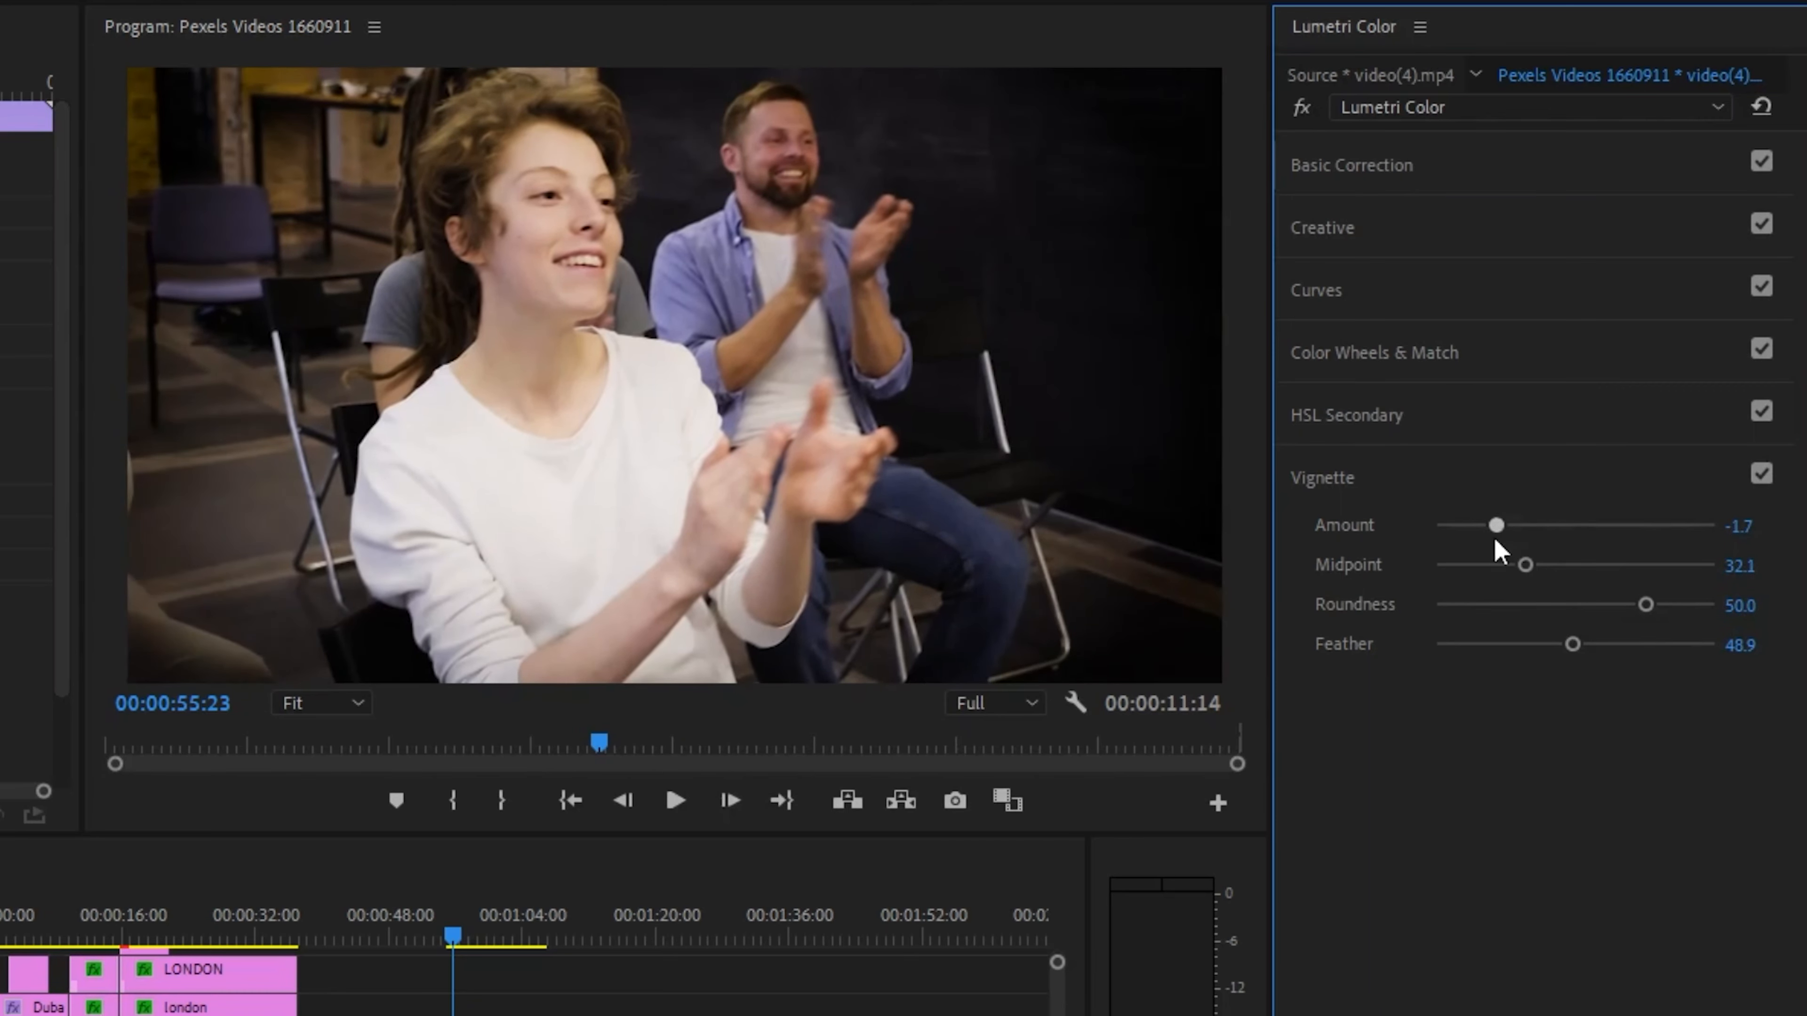
left_click_drag(525, 938, 491, 938)
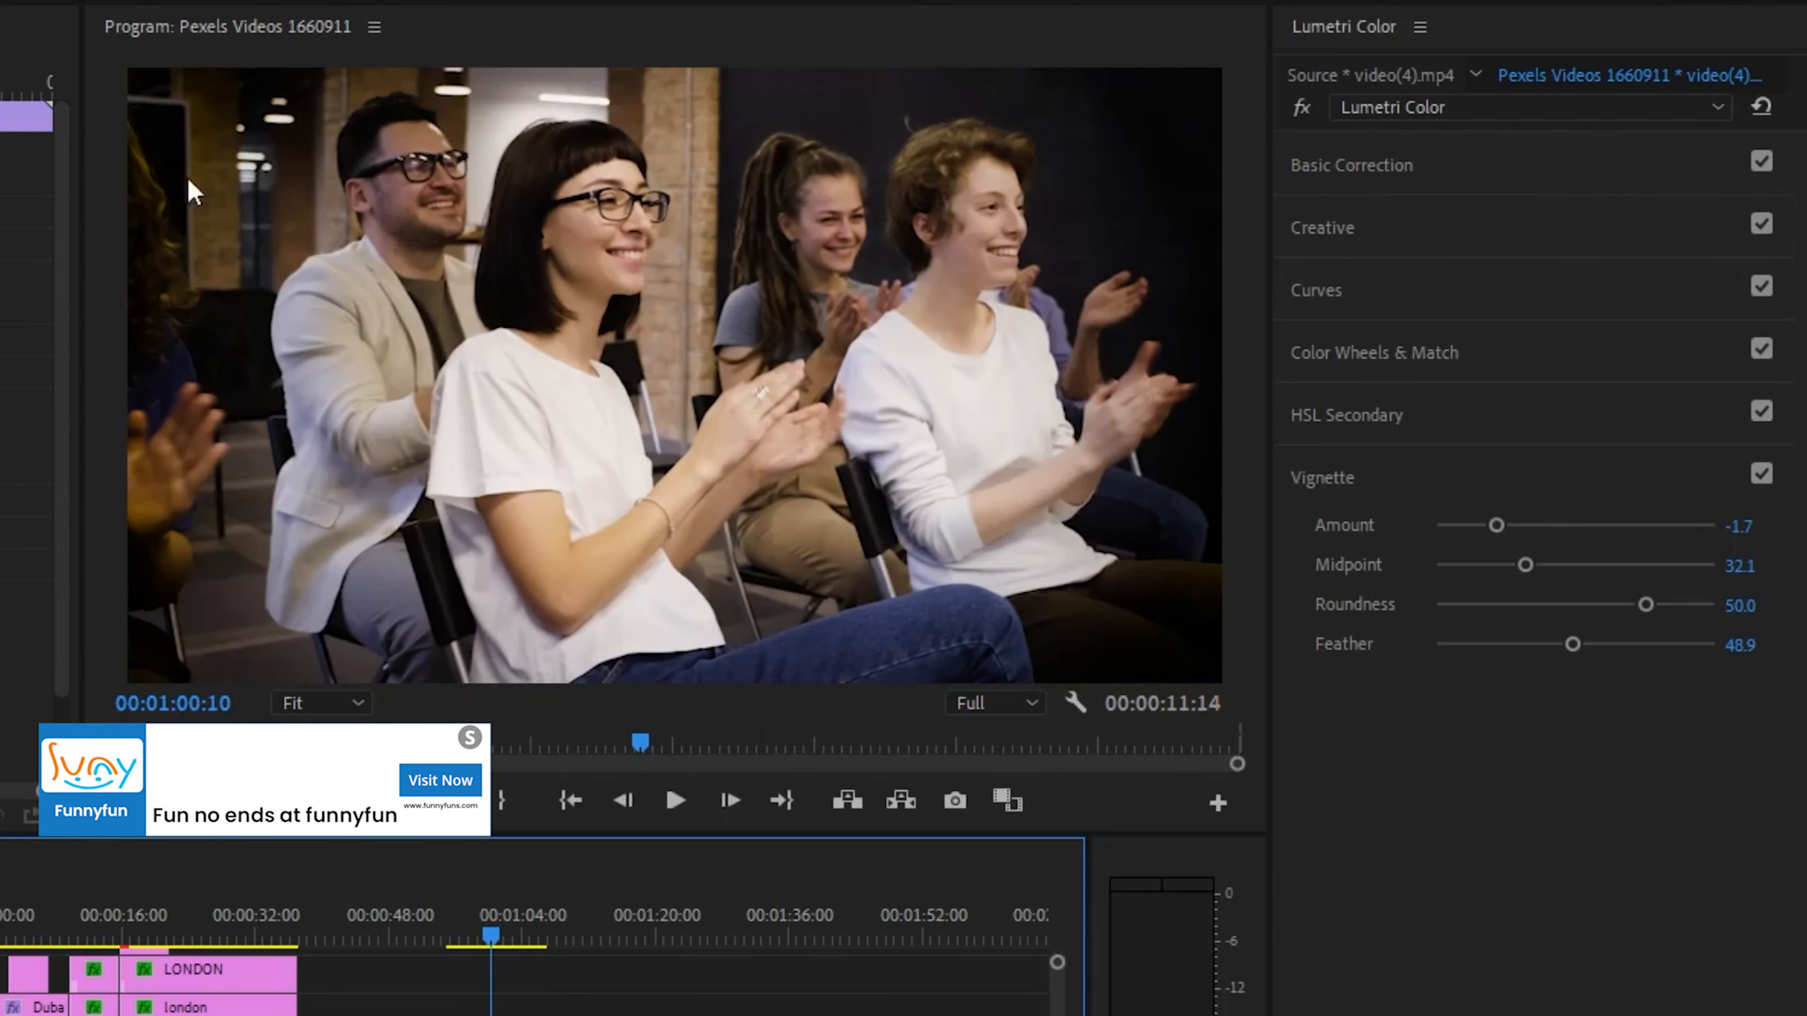
left_click_drag(1506, 528, 1715, 527)
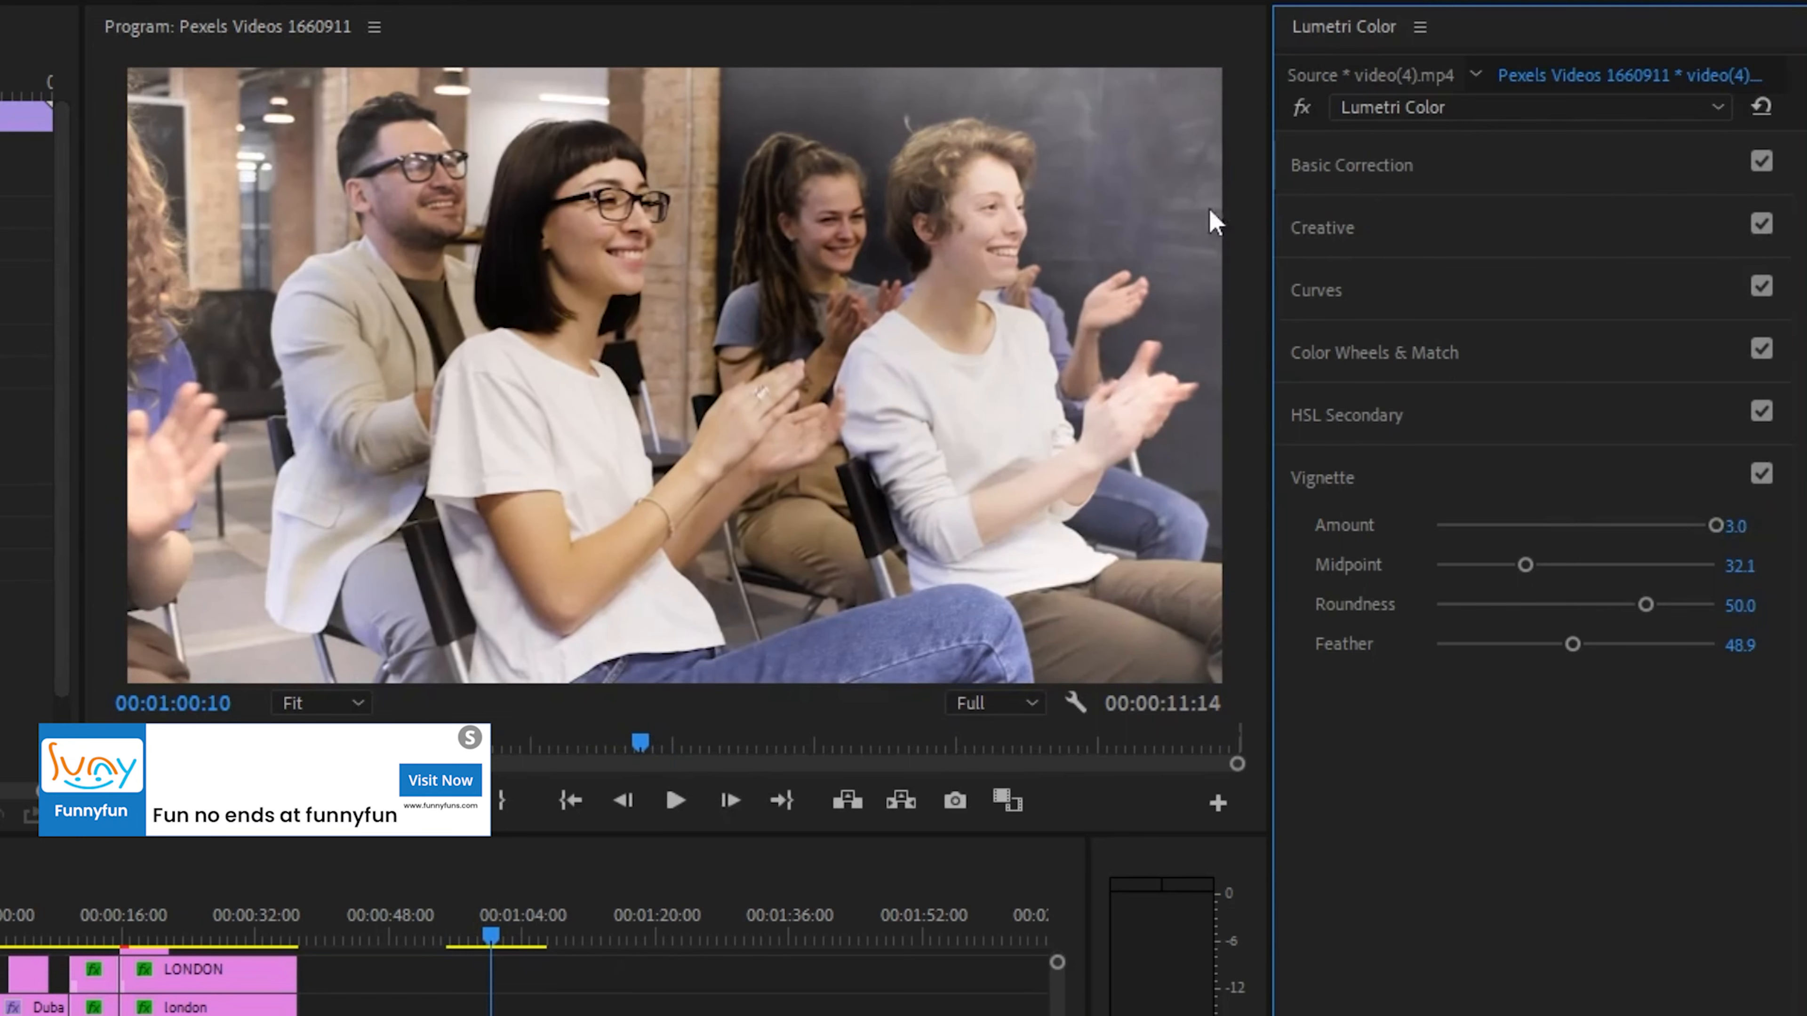
left_click_drag(1717, 527, 1549, 525)
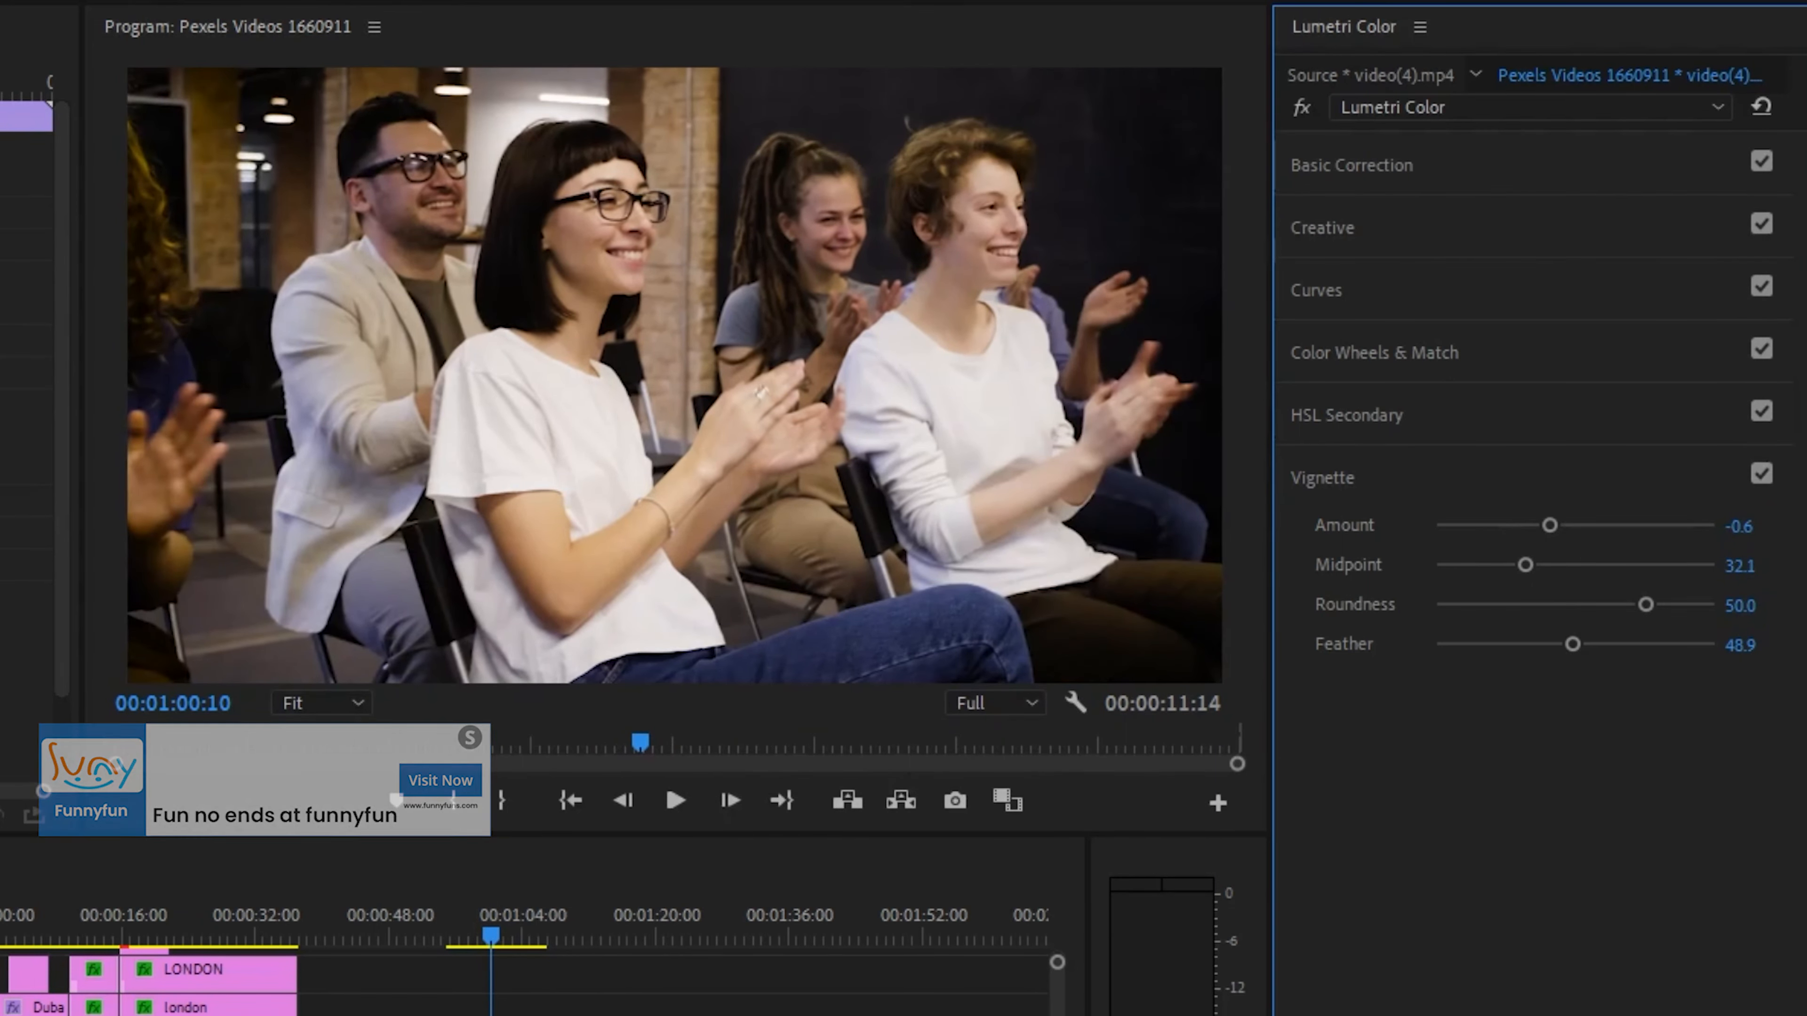
Step: Play the audience clip and repeatedly compare it with the Lumetri Color effect turned off and on
left_click(1, 342)
left_click(1, 342)
left_click(675, 802)
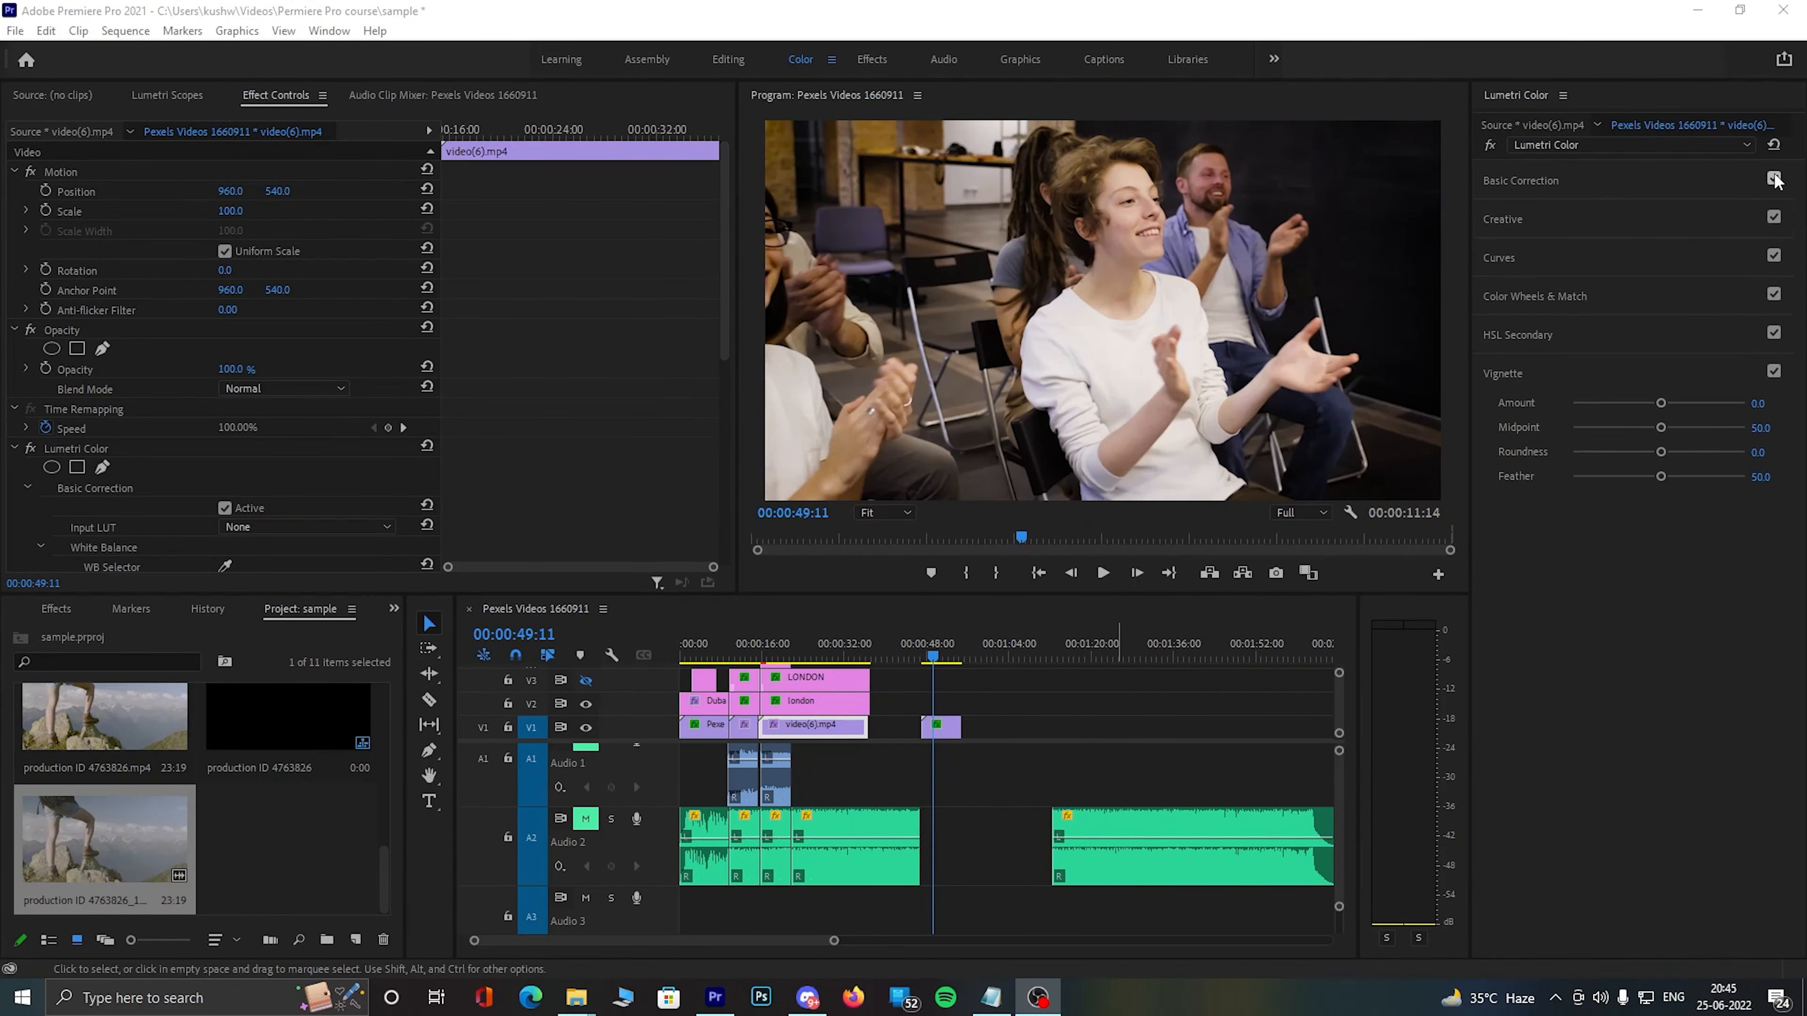
left_click(31, 447)
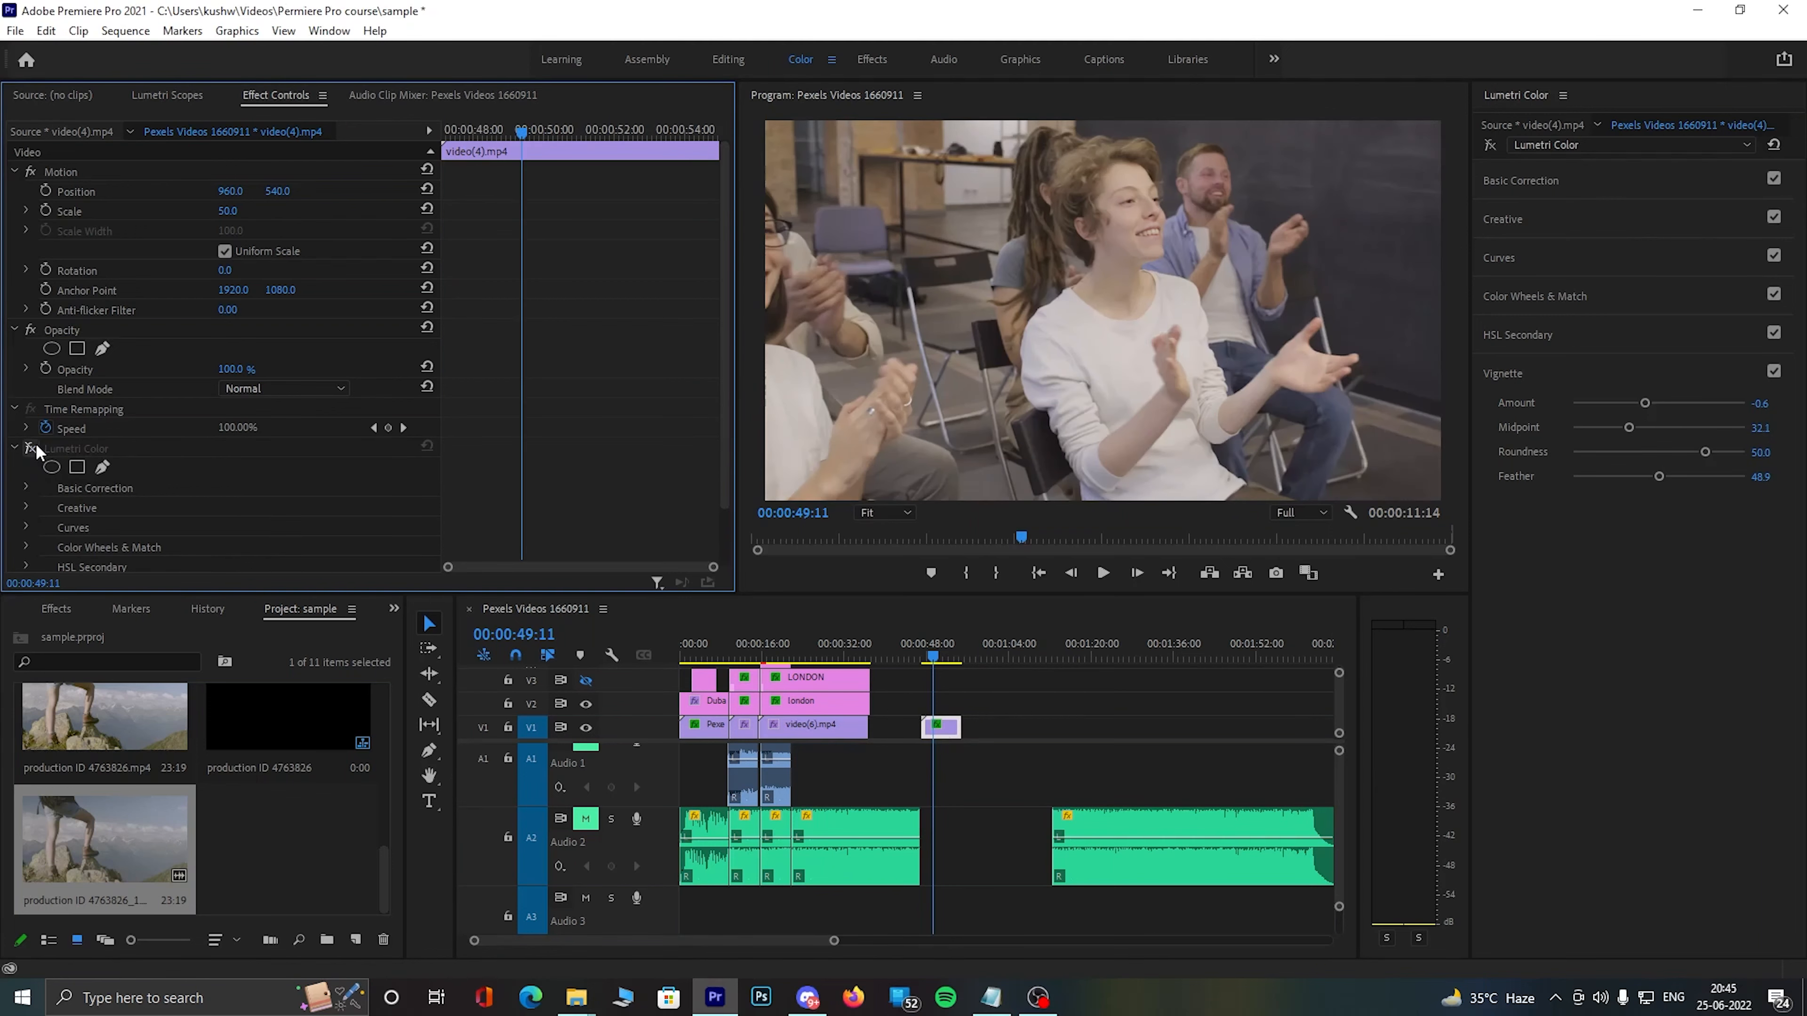
left_click(36, 444)
left_click(36, 444)
left_click(36, 444)
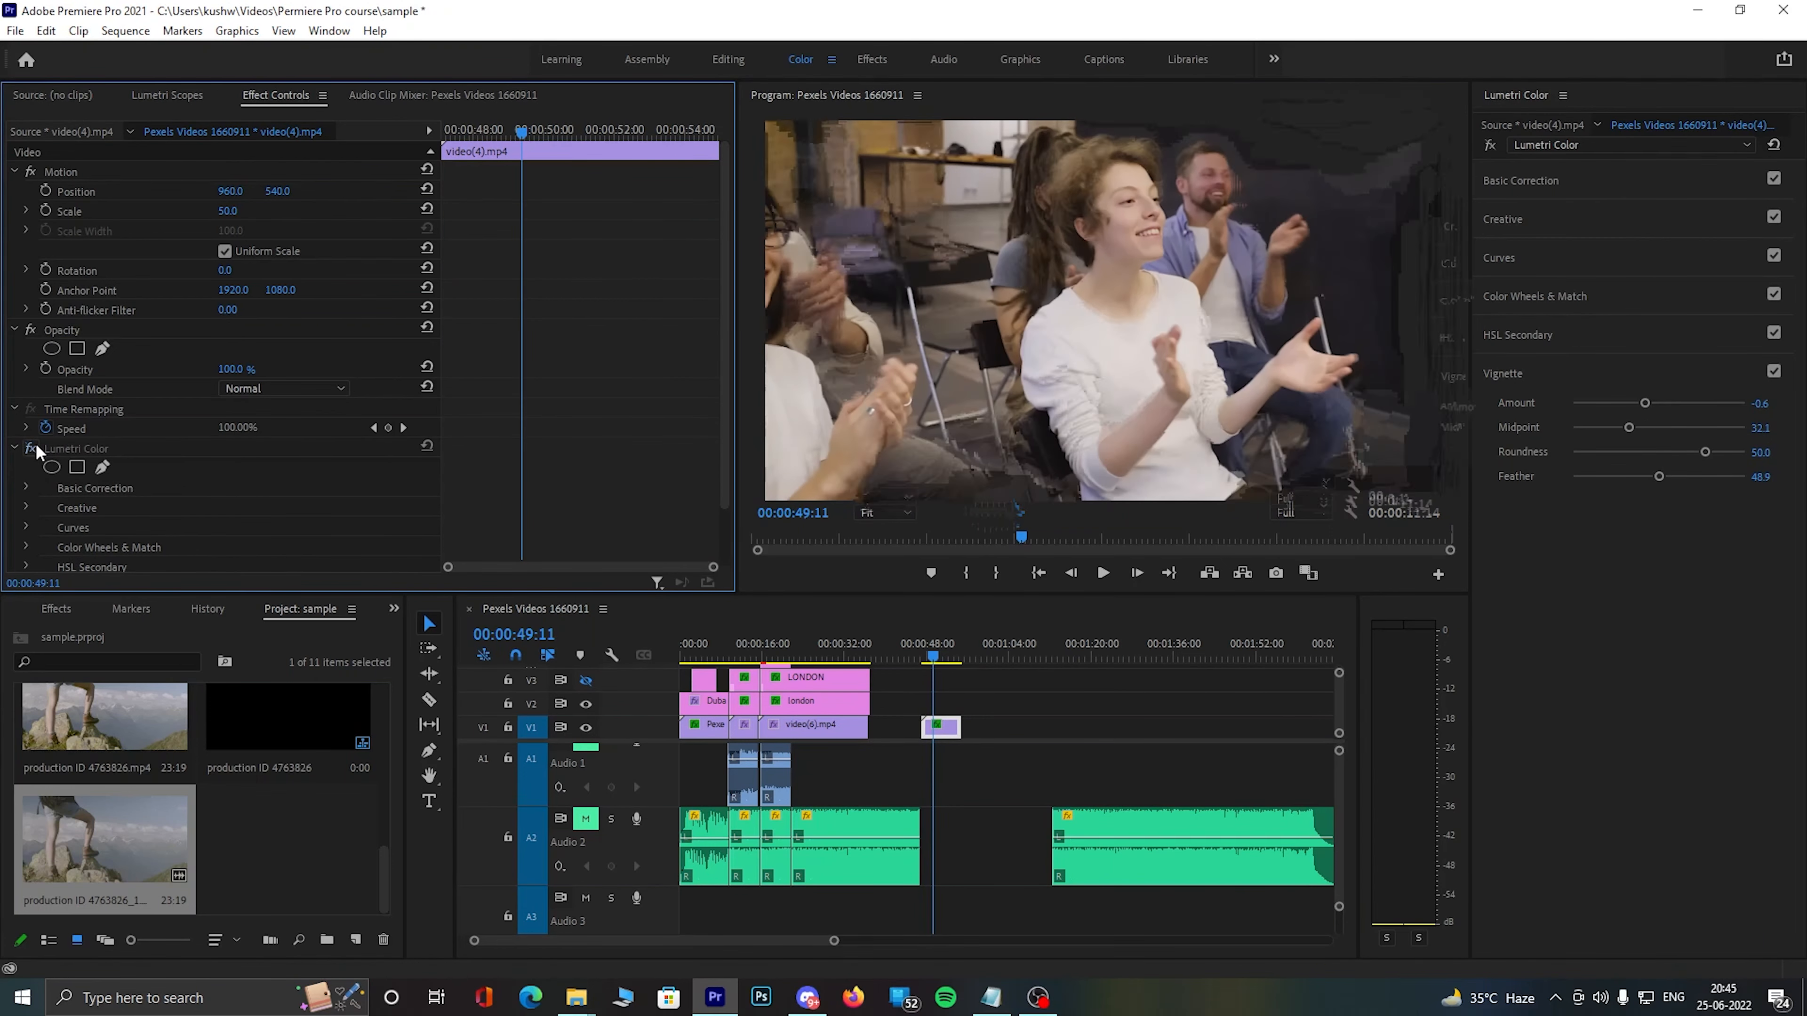
left_click(36, 445)
left_click(35, 444)
left_click(36, 444)
left_click(35, 444)
left_click(36, 444)
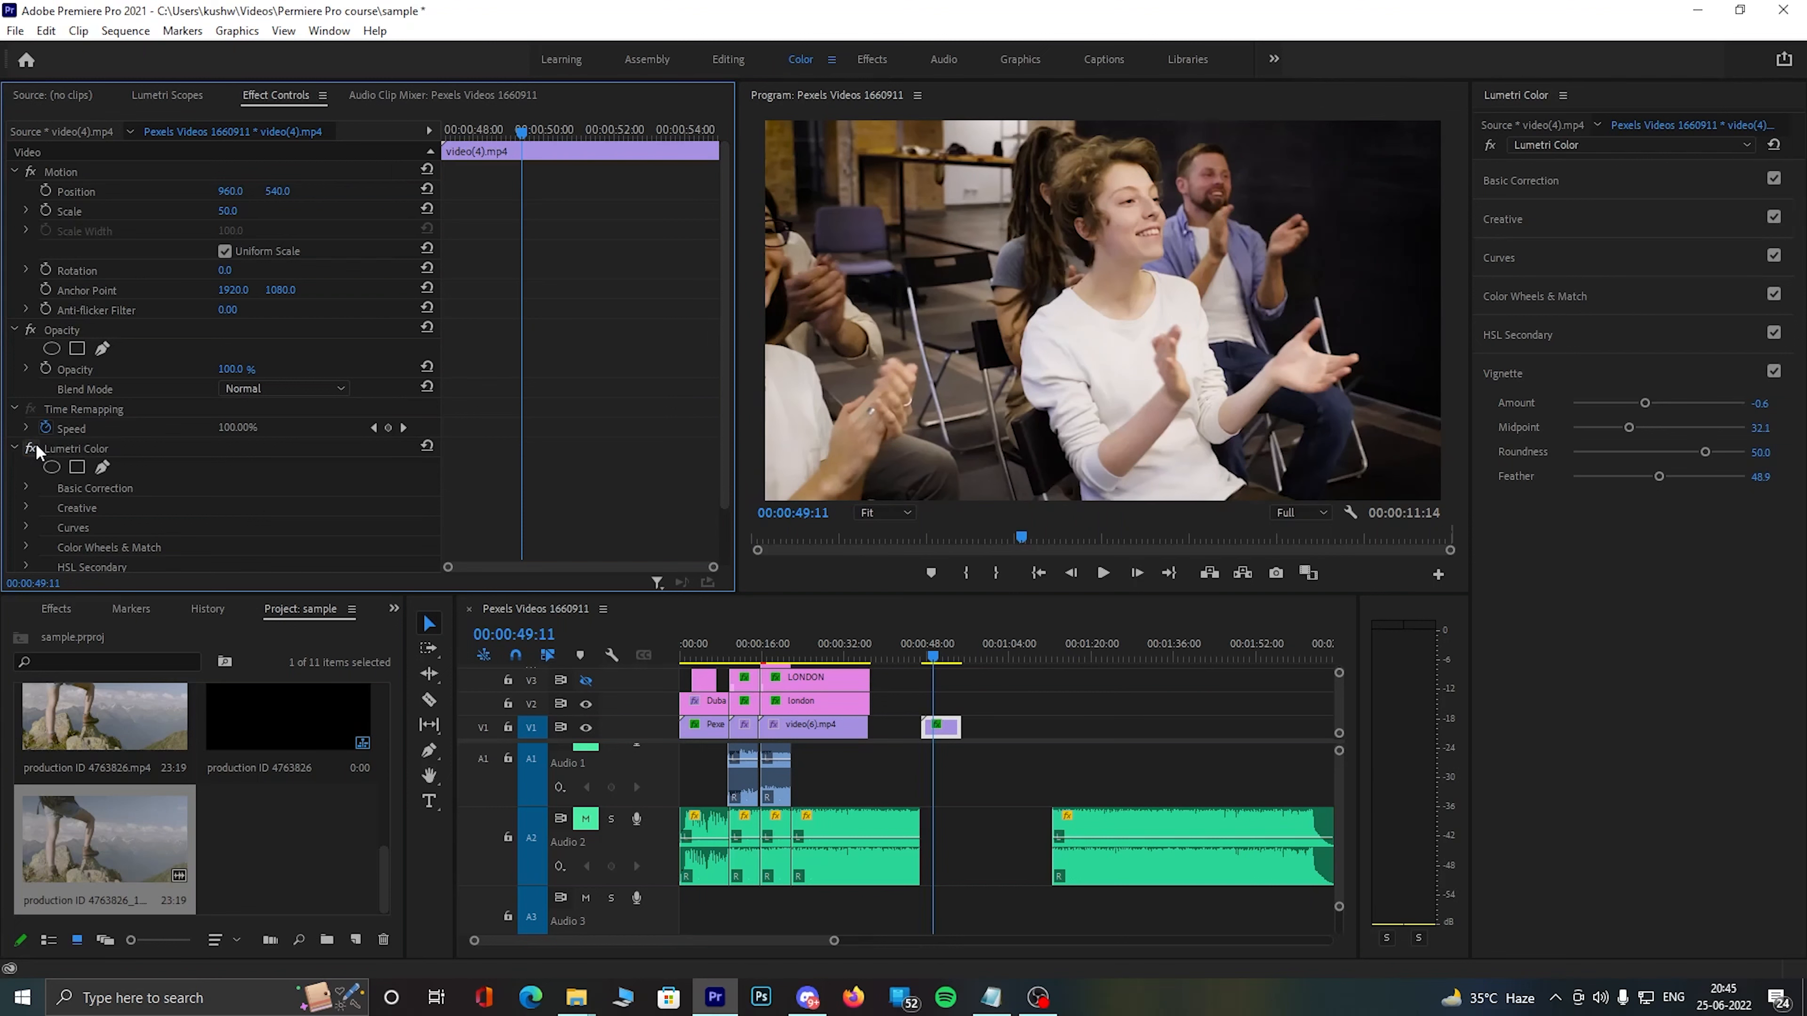
left_click(36, 444)
left_click(36, 444)
left_click(36, 444)
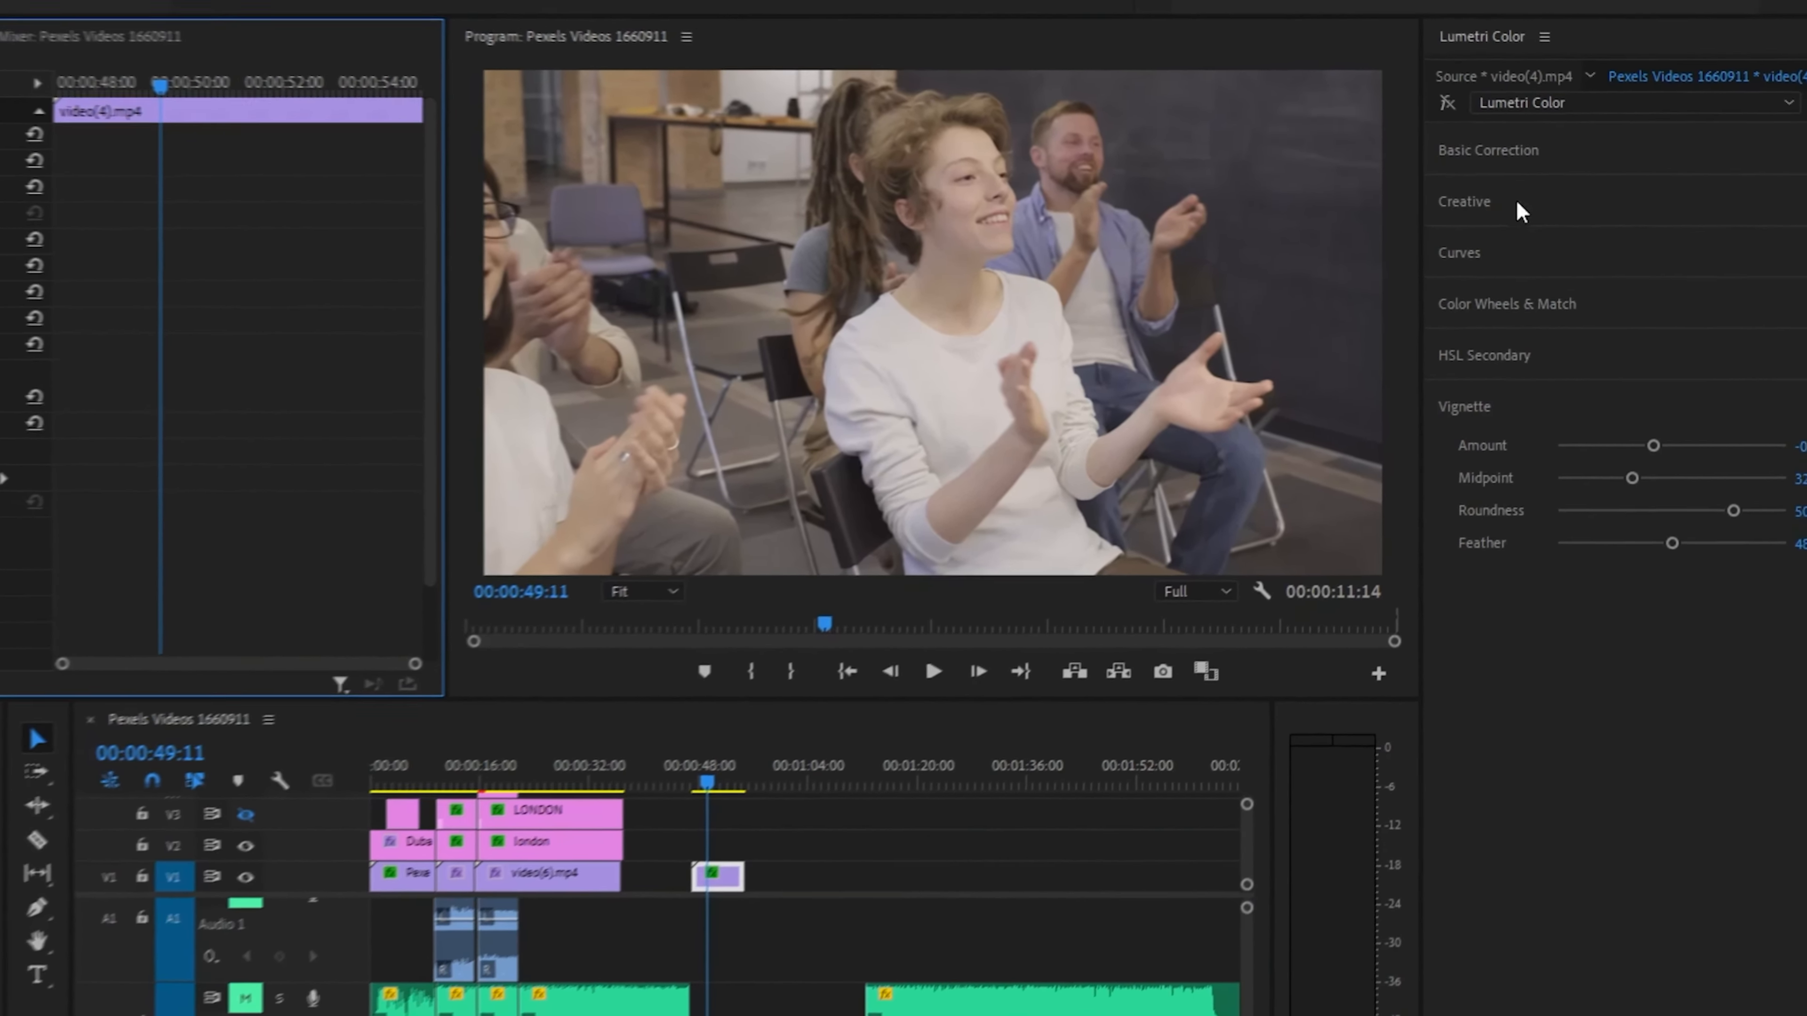
Step: Try the Creative looks Kodak 5218 Kodak 2383 (by Adobe), SL CLEAN KODAK B and SL NOIR RED WAVE on the audience clip
left_click(1542, 205)
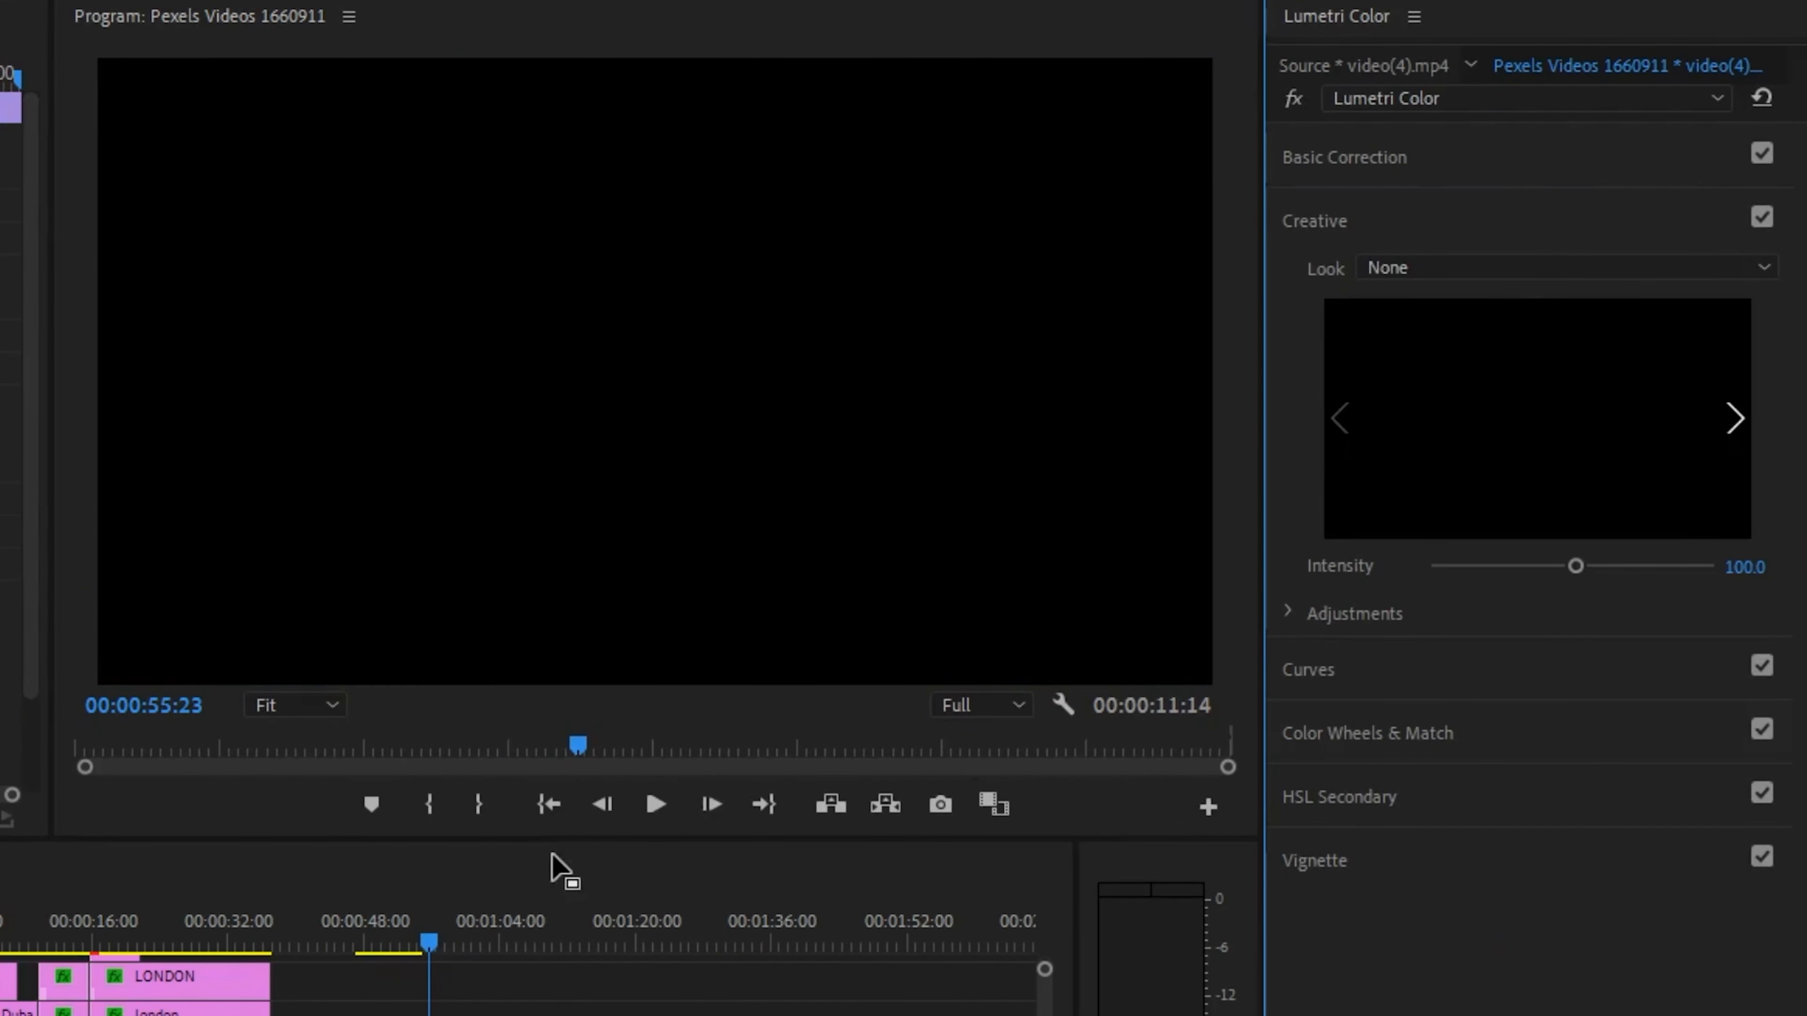
left_click(396, 941)
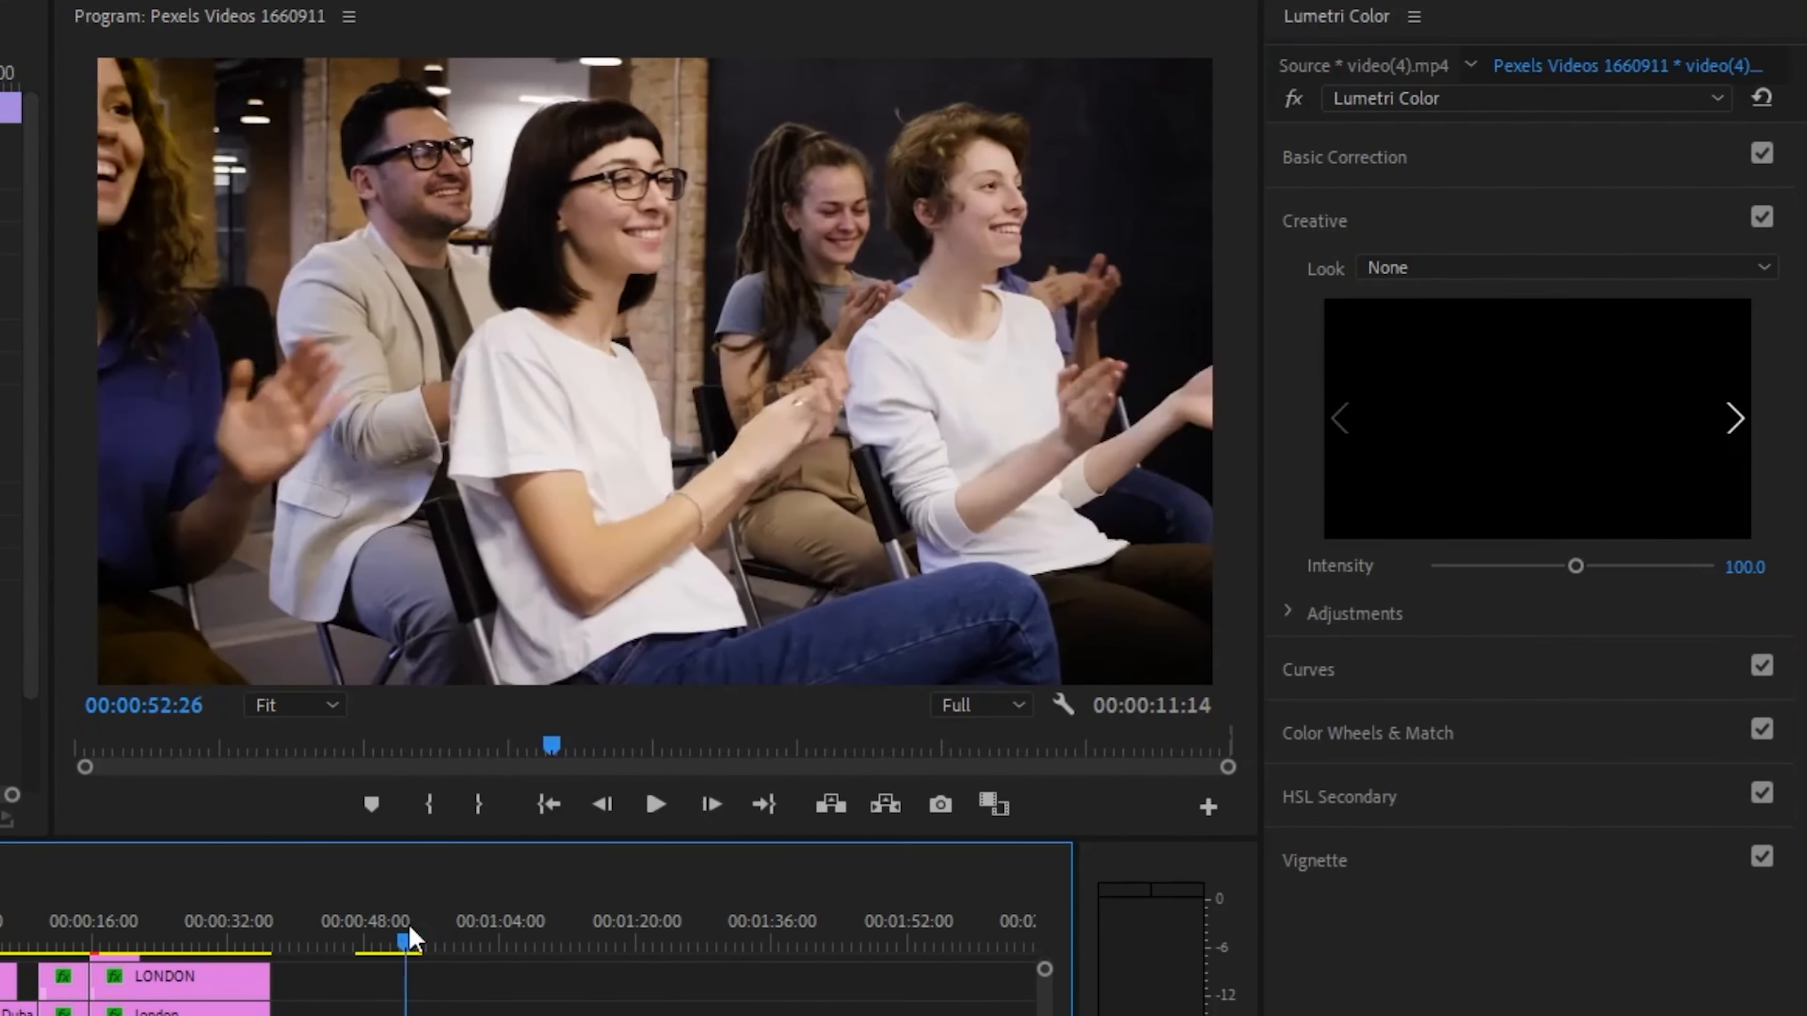
left_click(1568, 269)
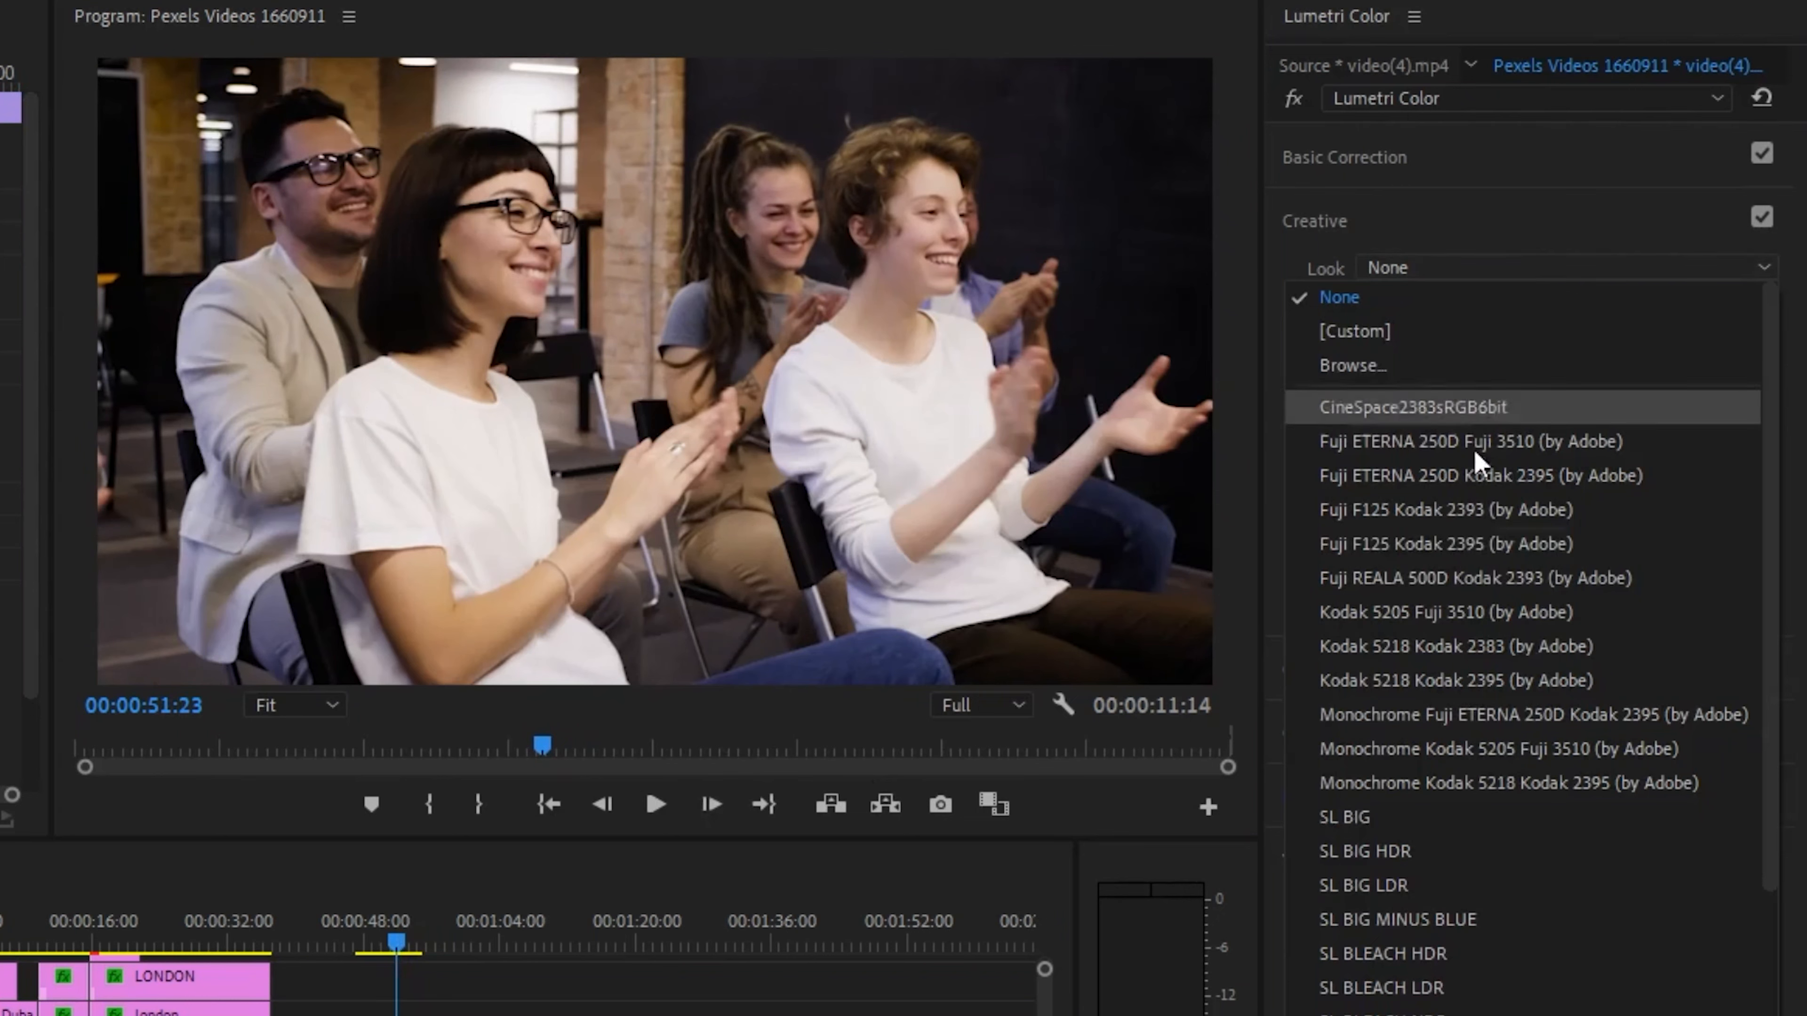
left_click(1467, 638)
left_click(1475, 284)
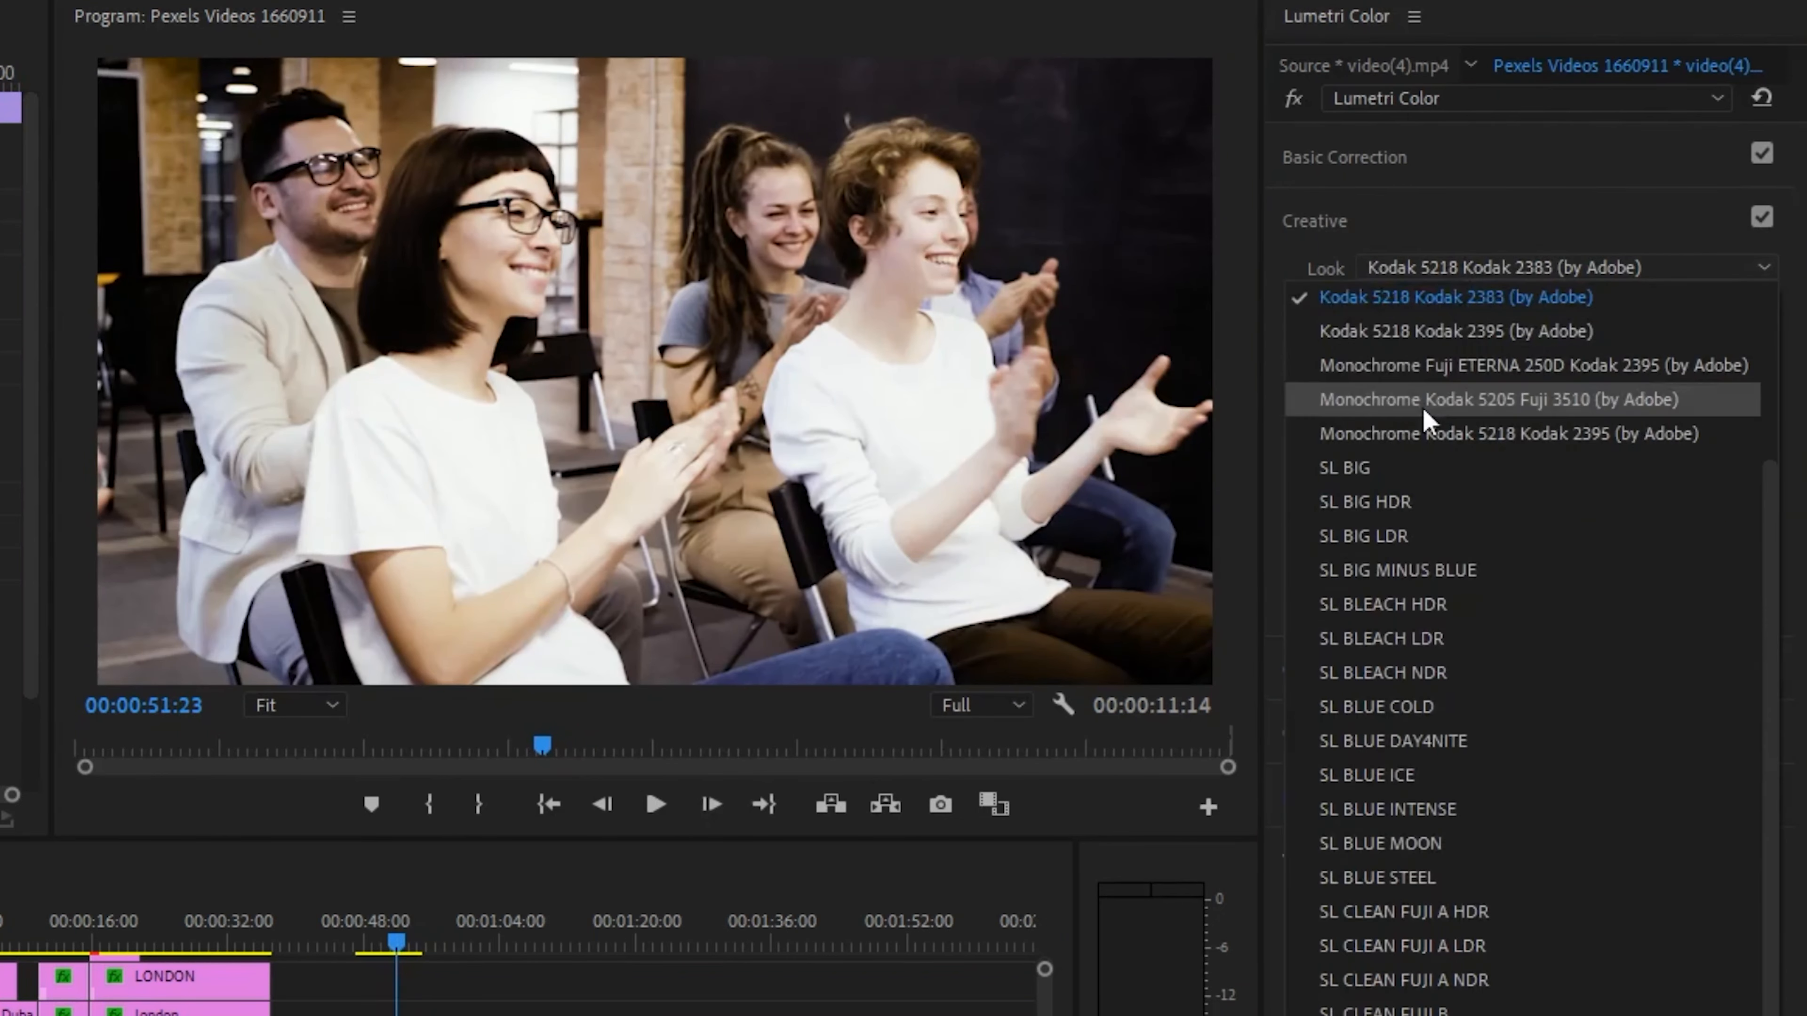
left_click(1429, 400)
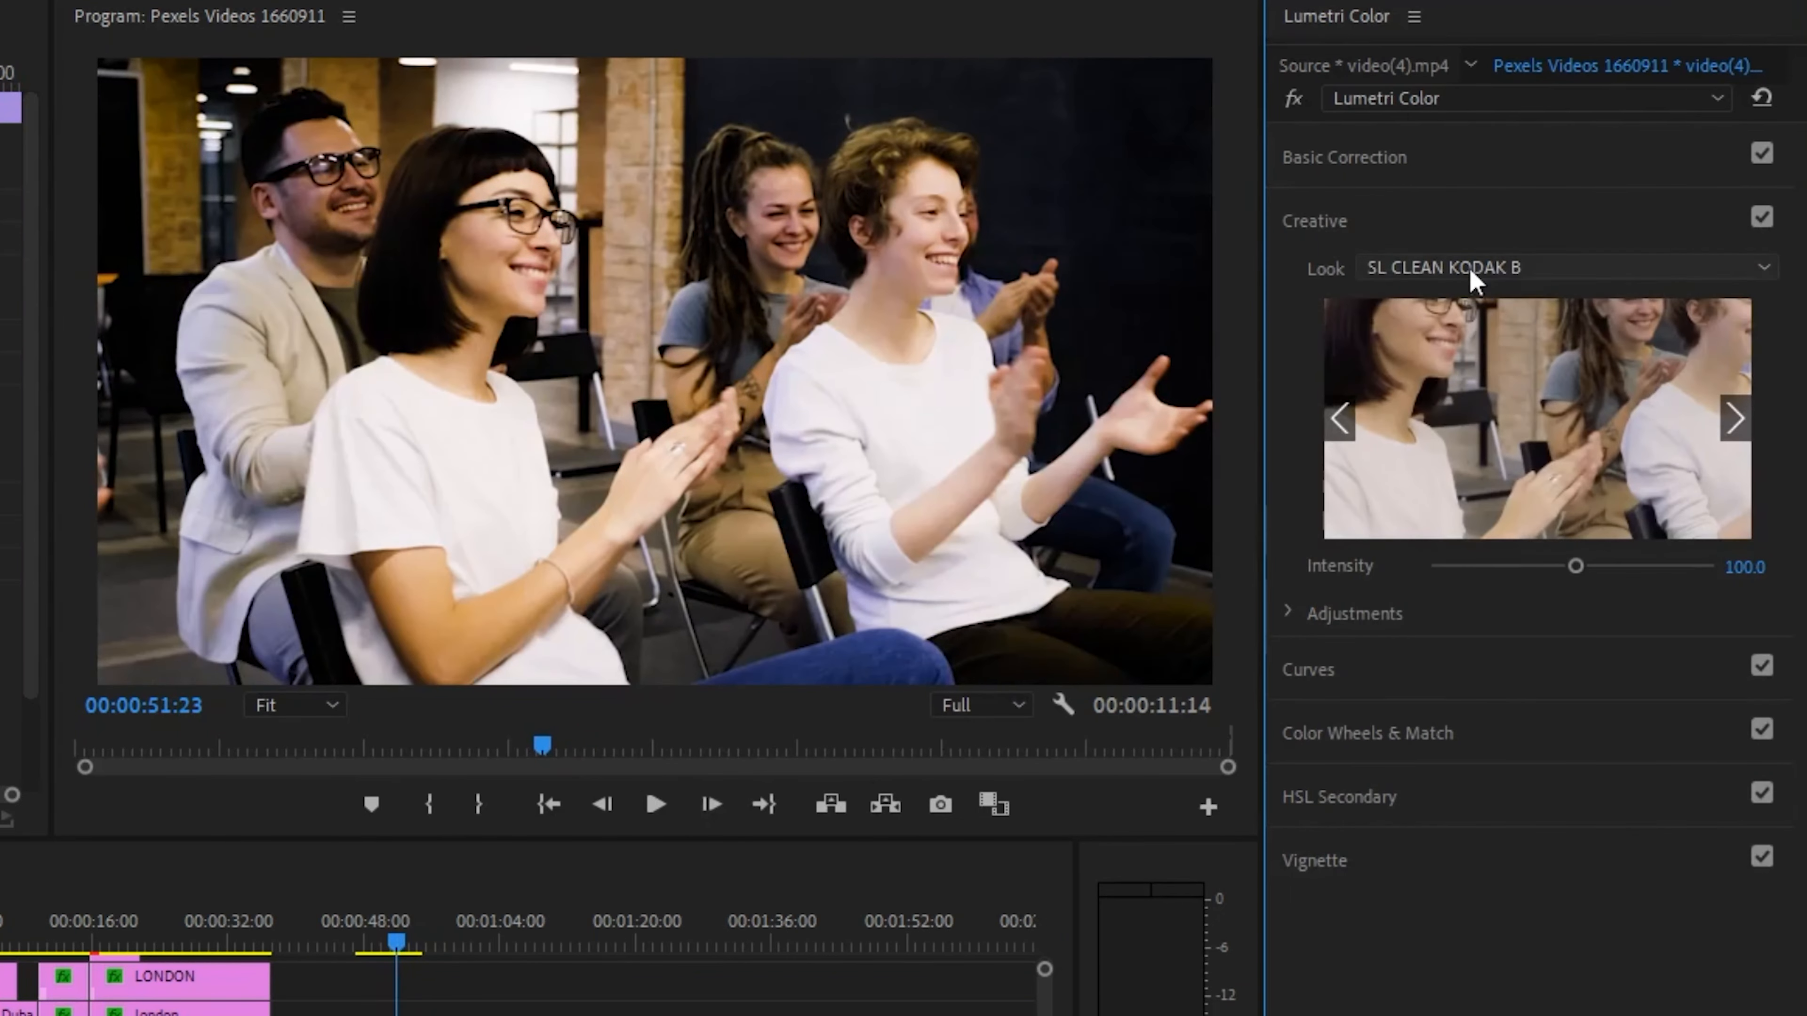
left_click(1472, 273)
left_click(1664, 450)
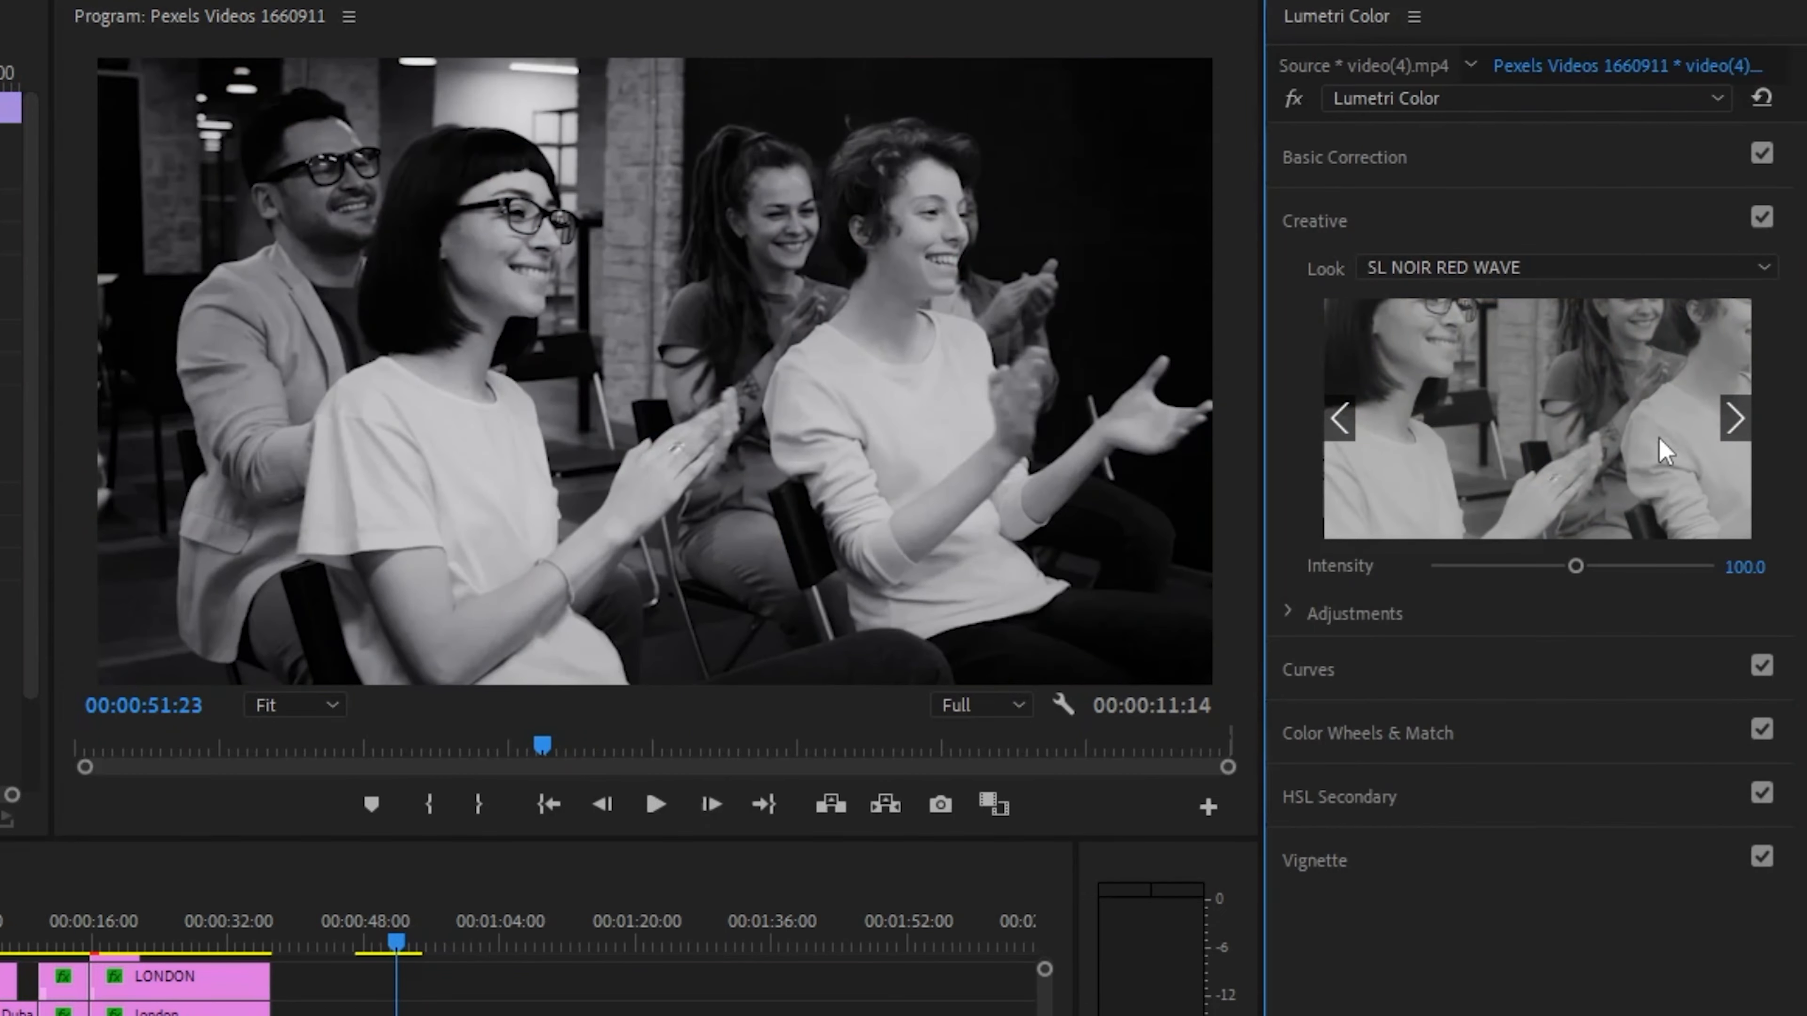
Step: Apply the CineSpace2383sRGB6bit Creative look to the audience clip
left_click(1564, 276)
scroll(1454, 495, "up", 10)
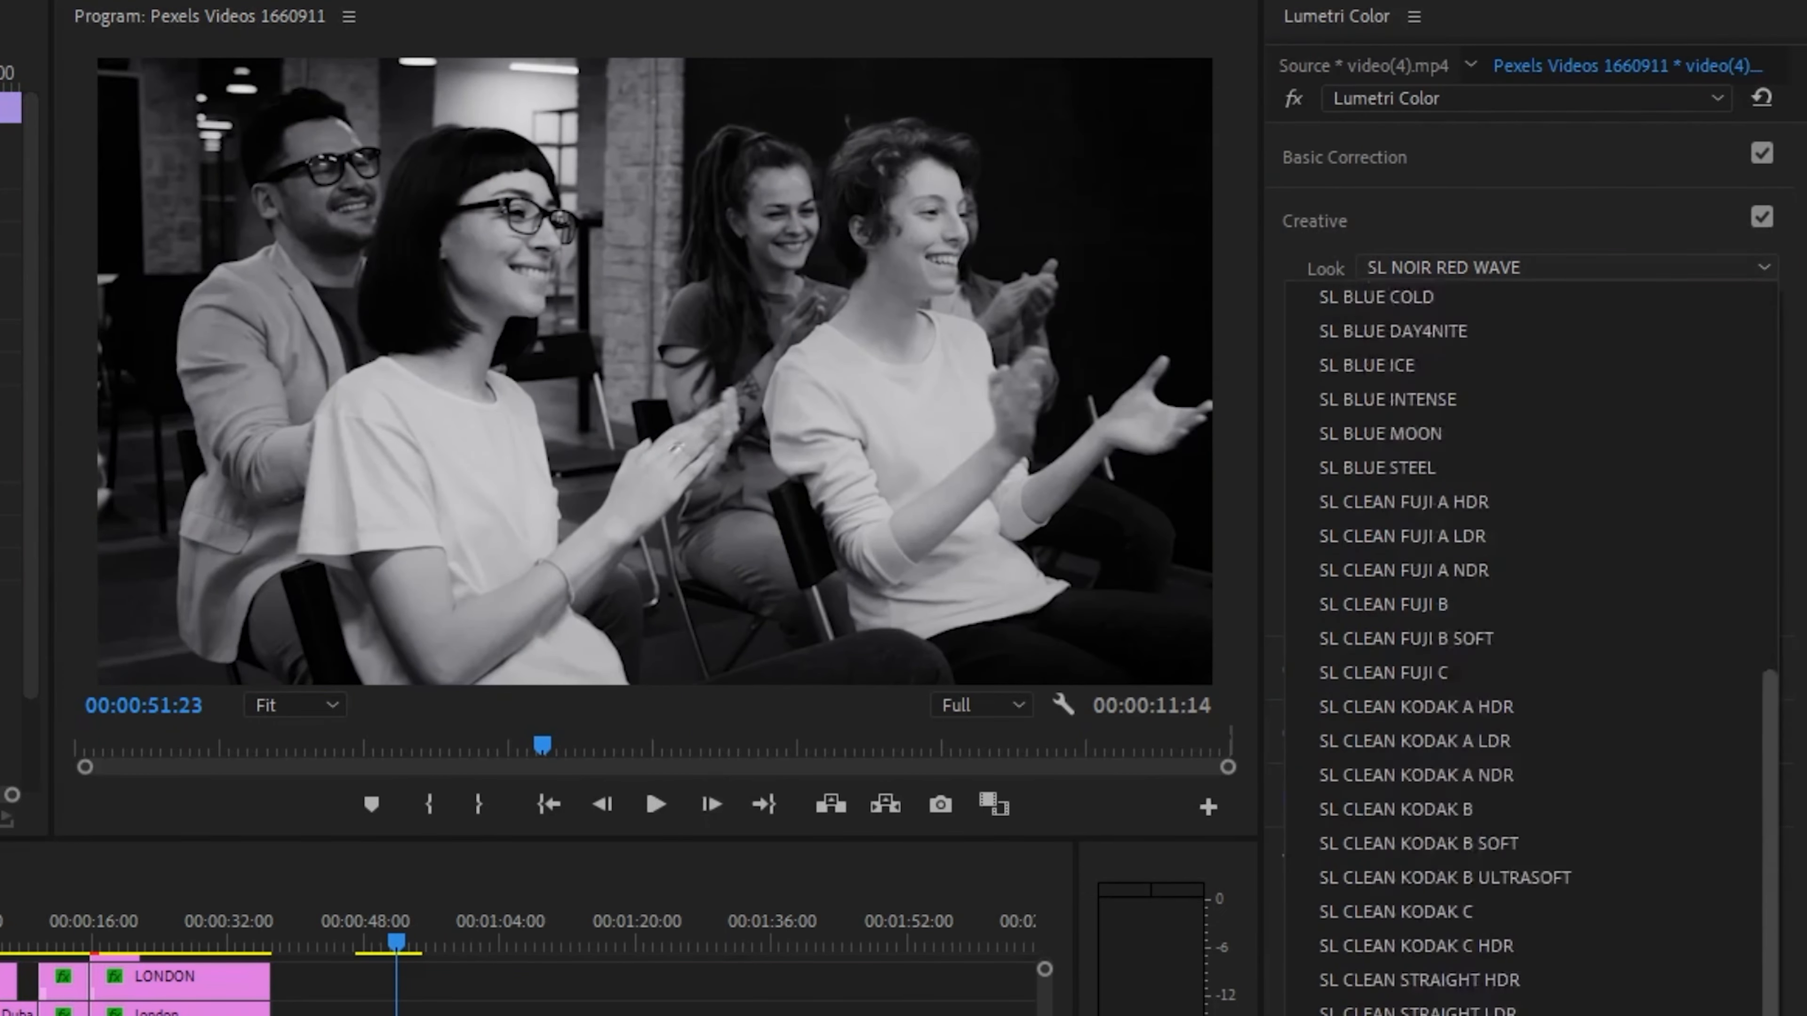
left_click(1410, 419)
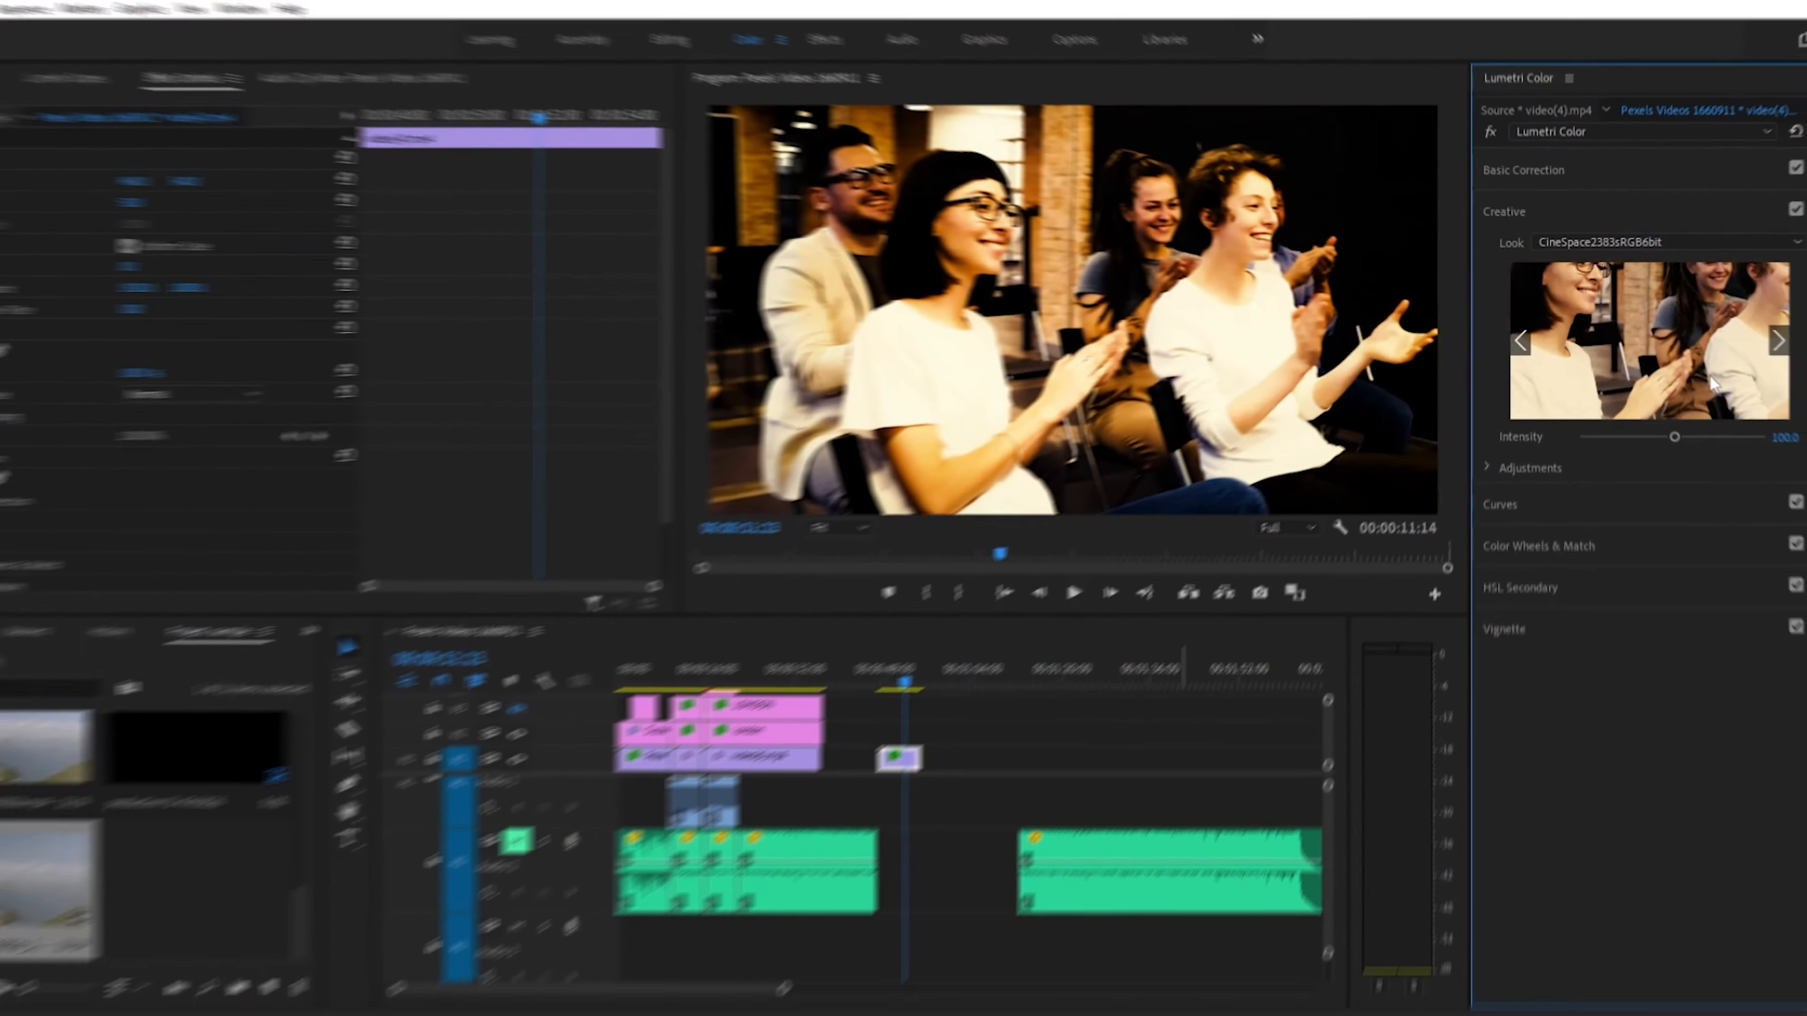
Step: Remove the audience clip from the timeline and place production ID 4763826_1.mp4 from File Explorer on track V1 at about 00:00:49
right_click(912, 758)
left_click(1053, 168)
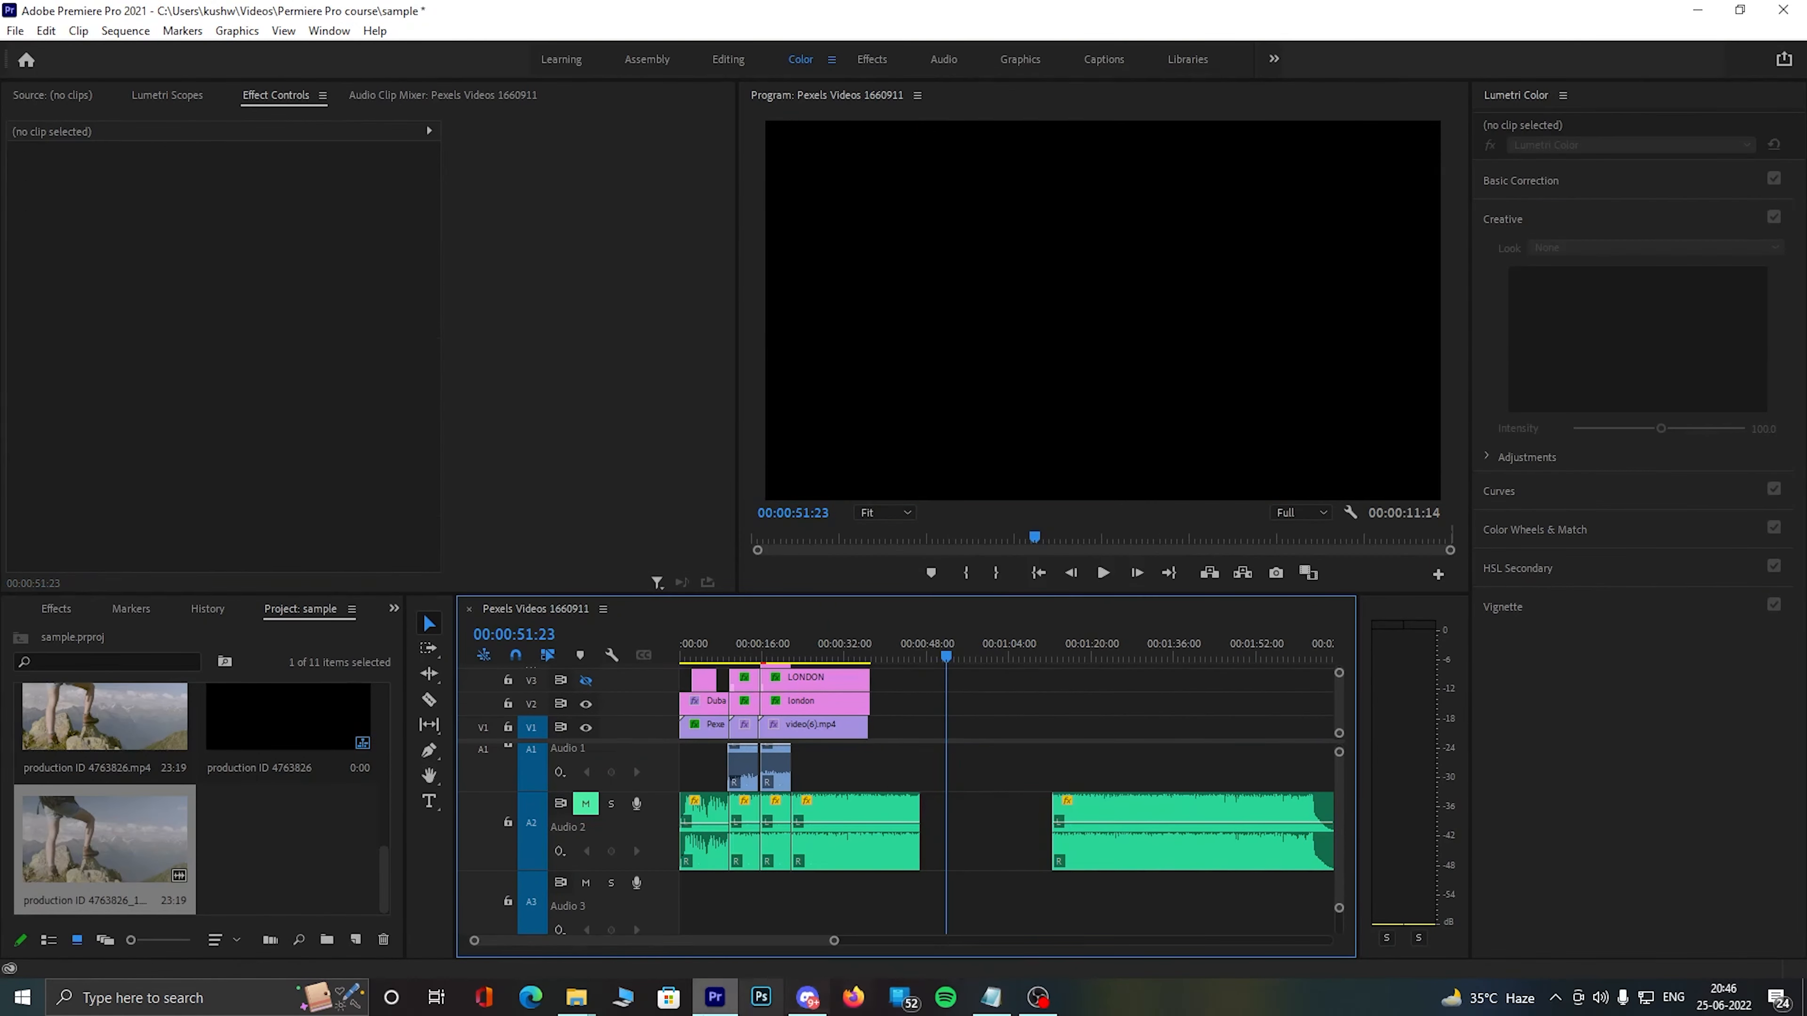
left_click(577, 998)
left_click(612, 922)
key("alt+Up")
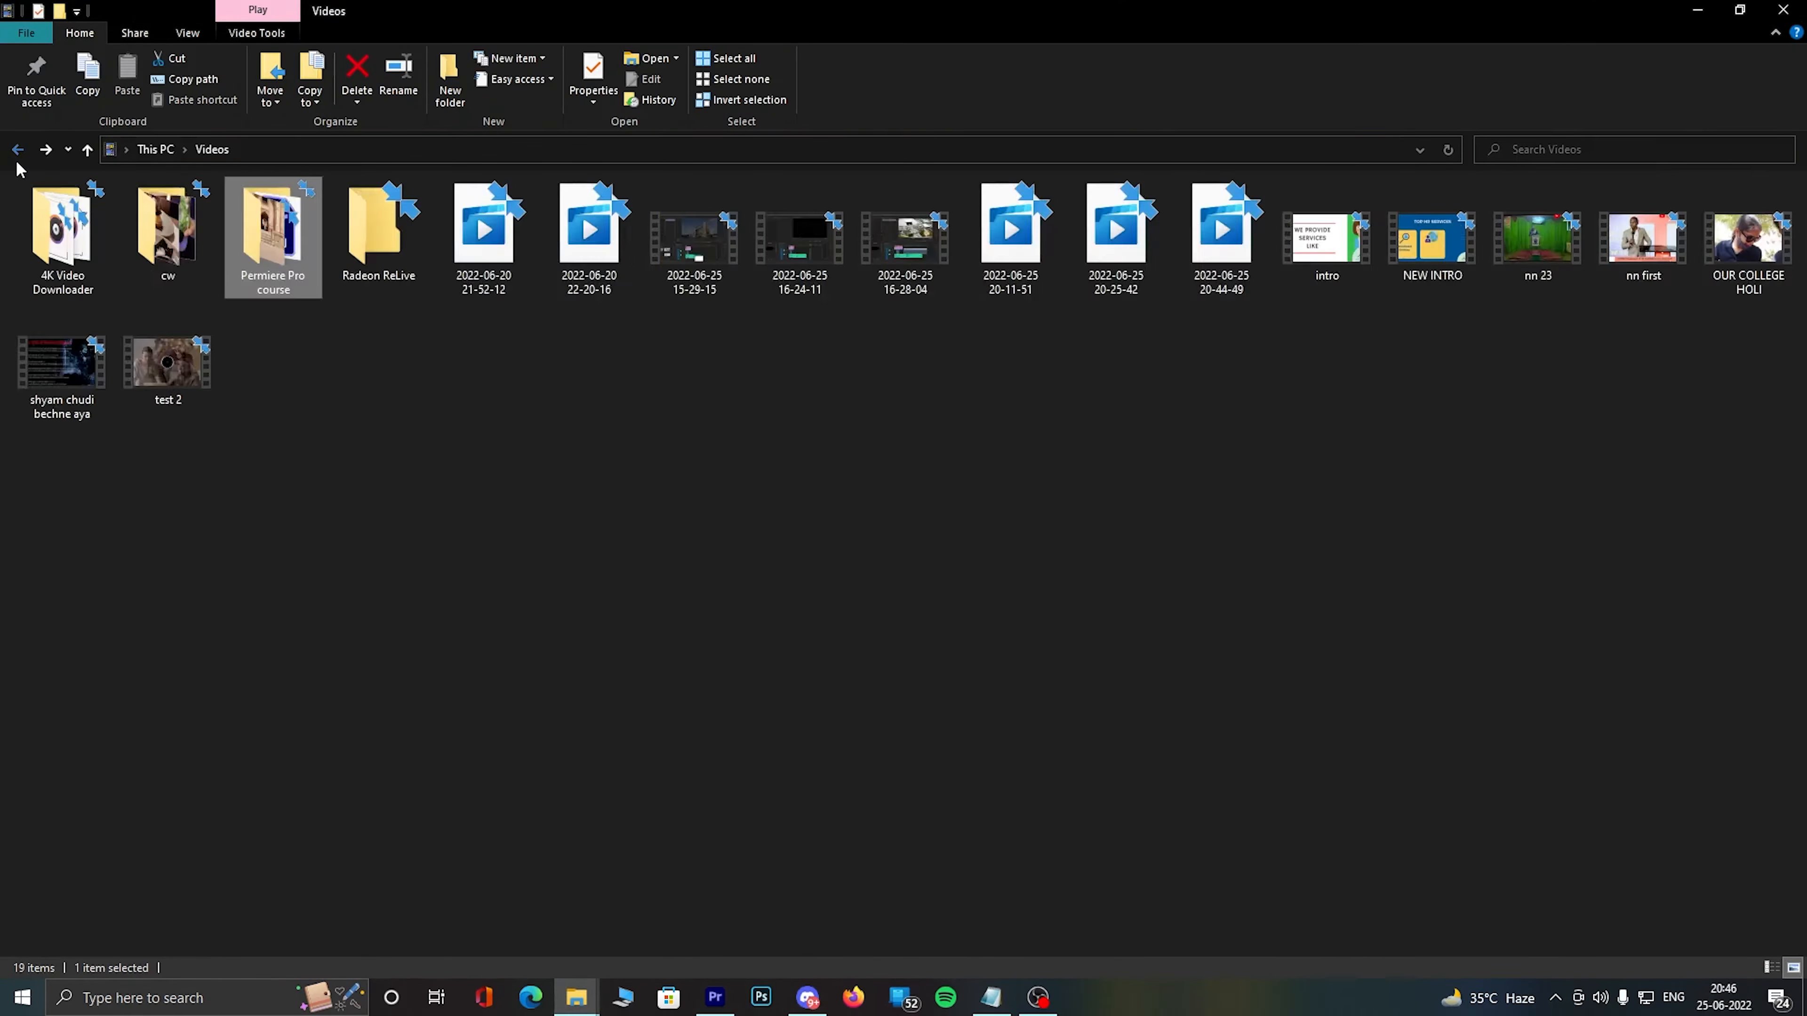
key("alt+Up")
double_click(788, 237)
left_click_drag(57, 267, 940, 753)
Step: Resize and reposition the hiker clip to fill the frame, with scale 49.8 and position 965.3, 537.3
left_click_drag(947, 655, 972, 656)
double_click(1008, 355)
left_click_drag(778, 149, 1327, 388)
left_click_drag(933, 171, 1206, 314)
left_click_drag(1302, 408, 876, 229)
left_click_drag(779, 136, 1066, 287)
left_click_drag(1173, 349, 942, 204)
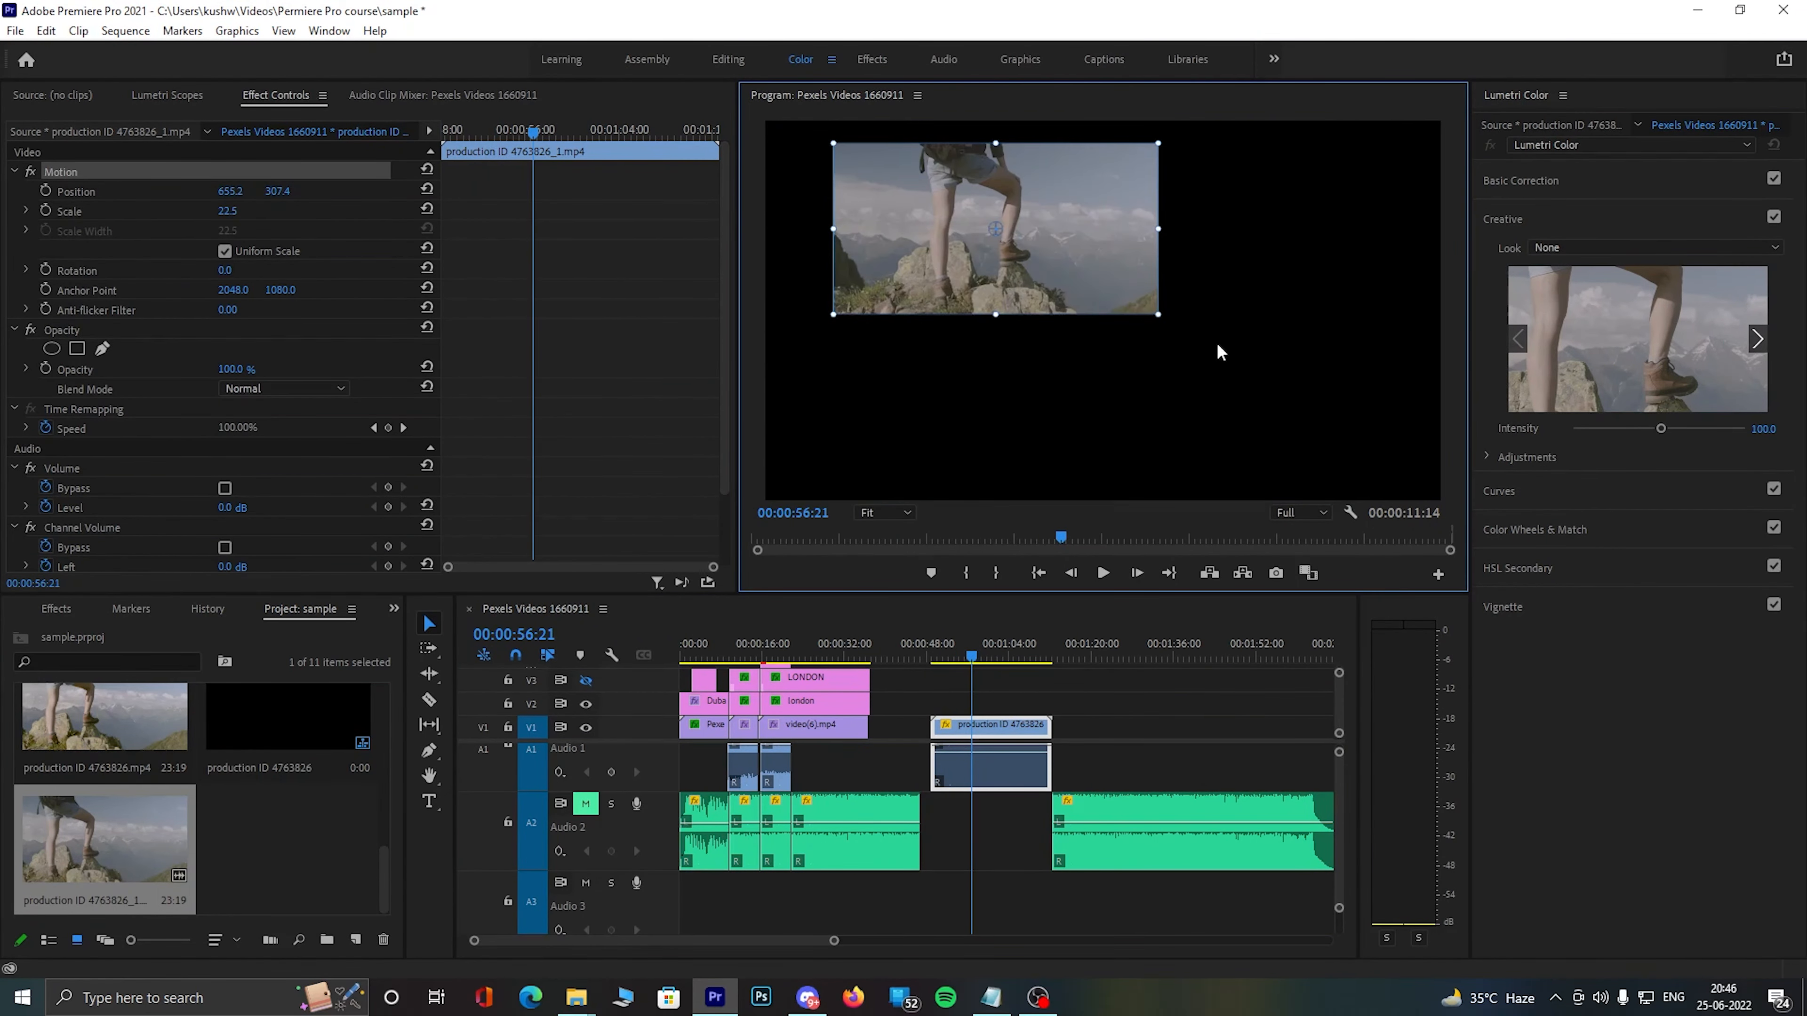
left_click_drag(1159, 314, 1274, 383)
left_click_drag(1105, 497, 1106, 499)
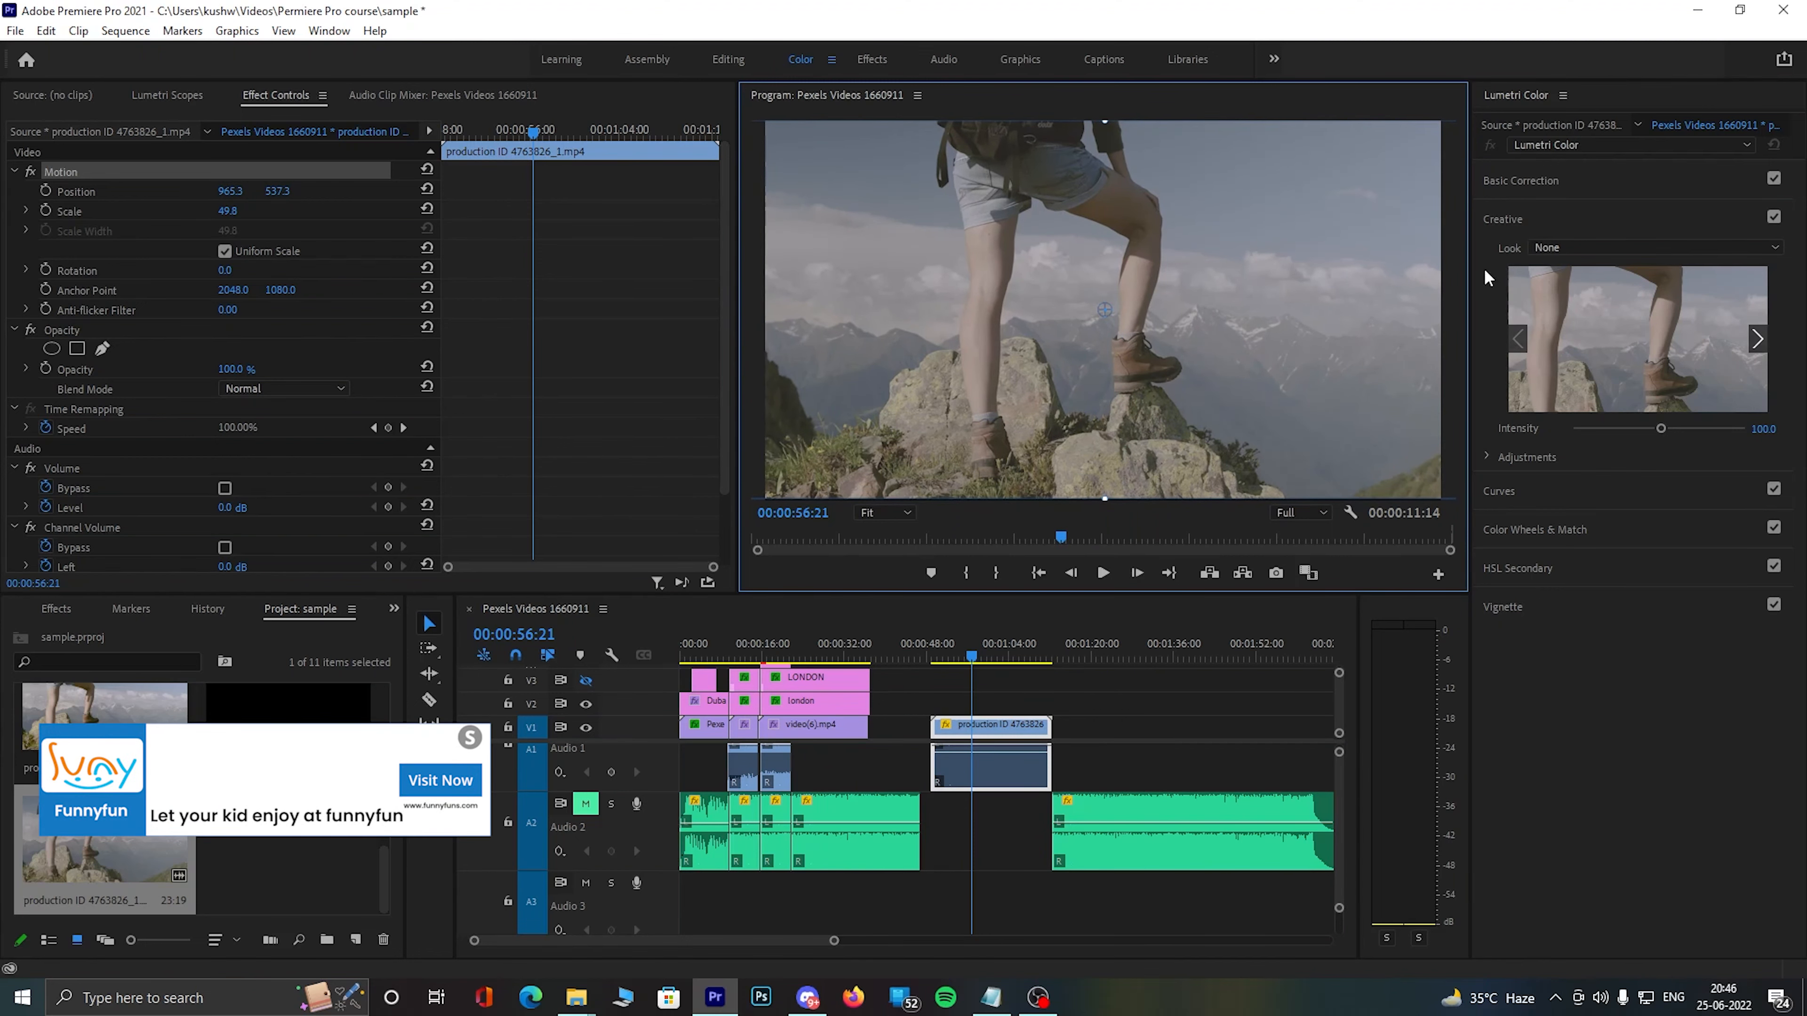
Step: Apply the CineSpace2383sRGB6bit Creative look to the hiker clip
left_click(1618, 247)
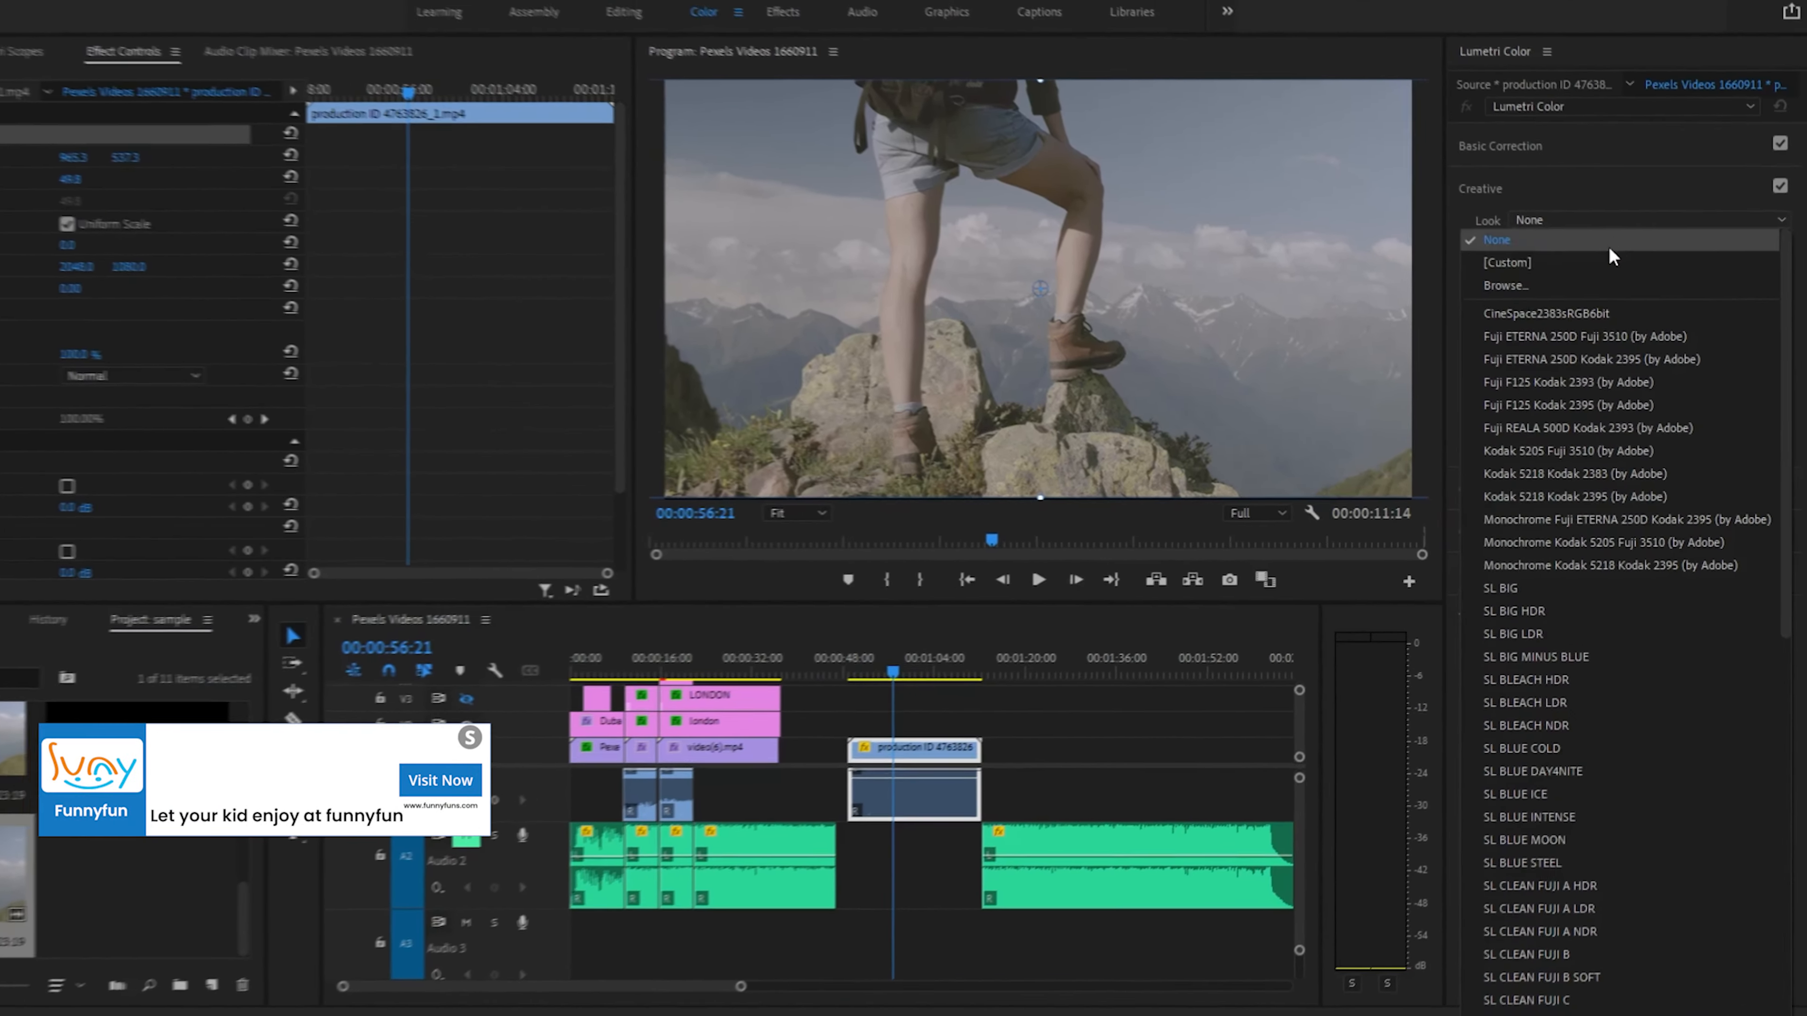
left_click(1548, 292)
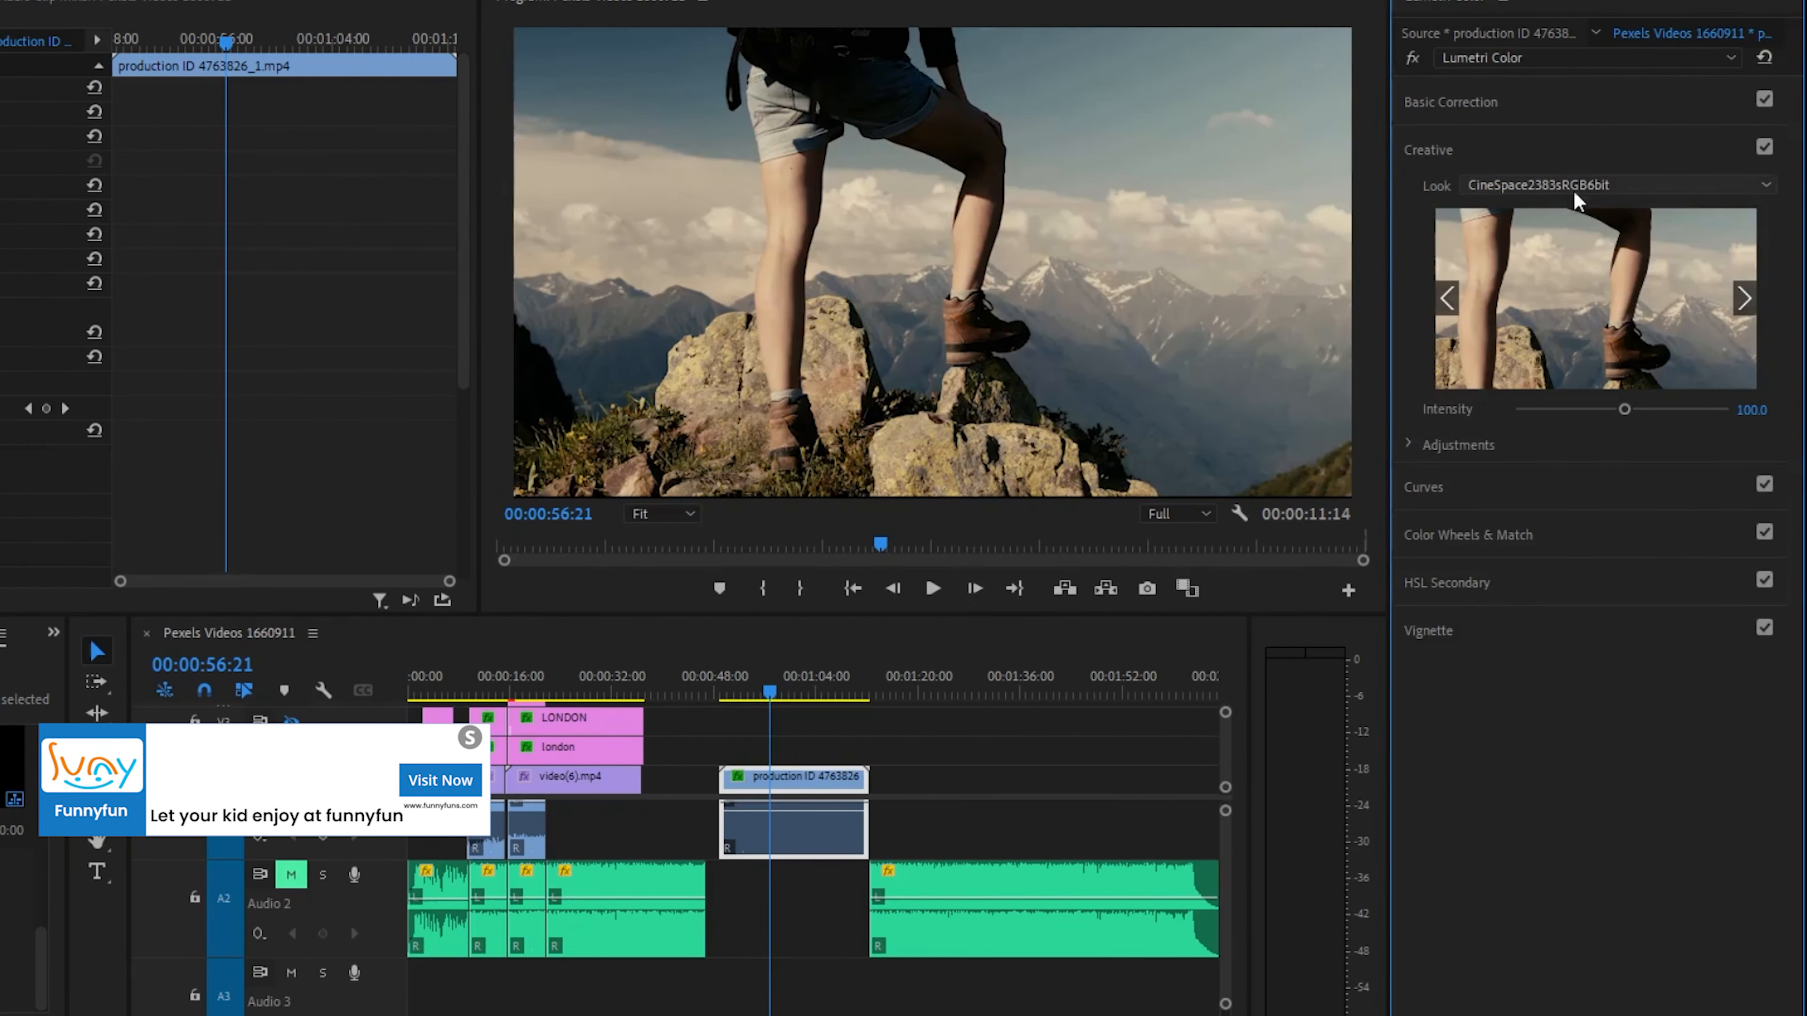
Step: Adjust the hiker clip's Creative look to sharpen 4.3, vibrance -23.9 and saturation 109.8, and compare the section disabled and enabled
left_click(1408, 445)
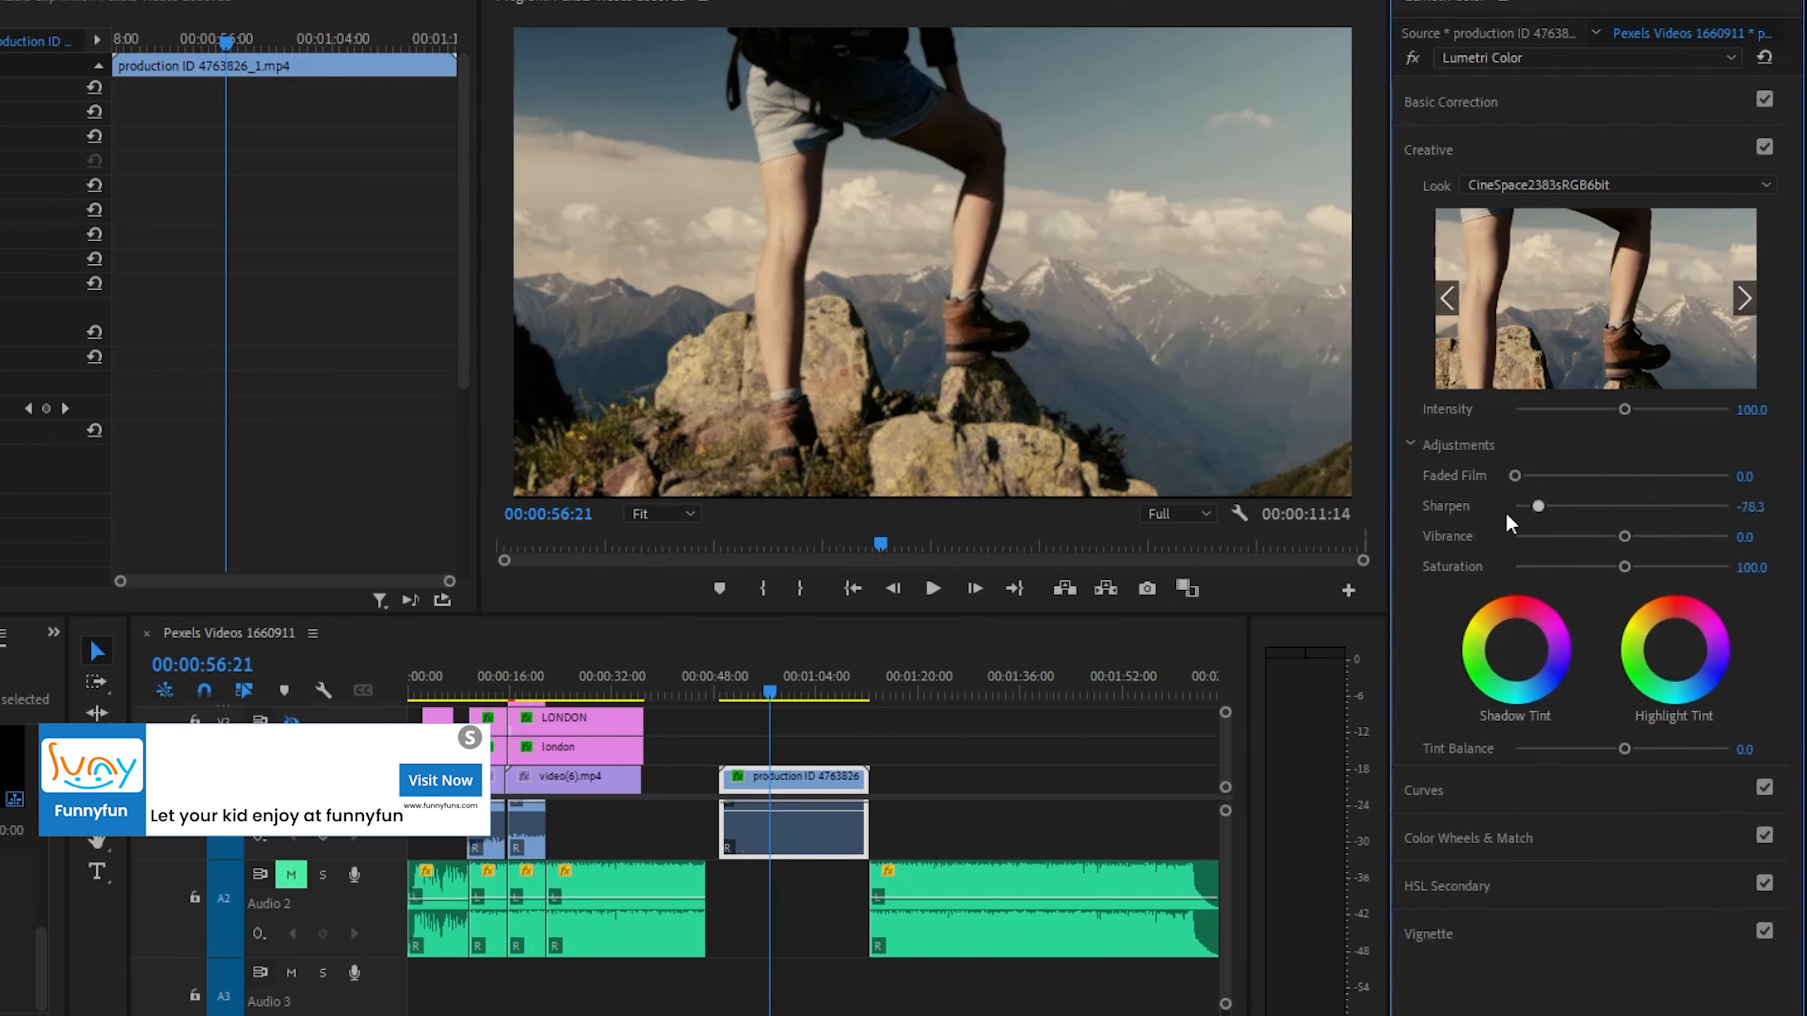
left_click_drag(1624, 539, 1597, 541)
left_click_drag(1623, 566, 1519, 566)
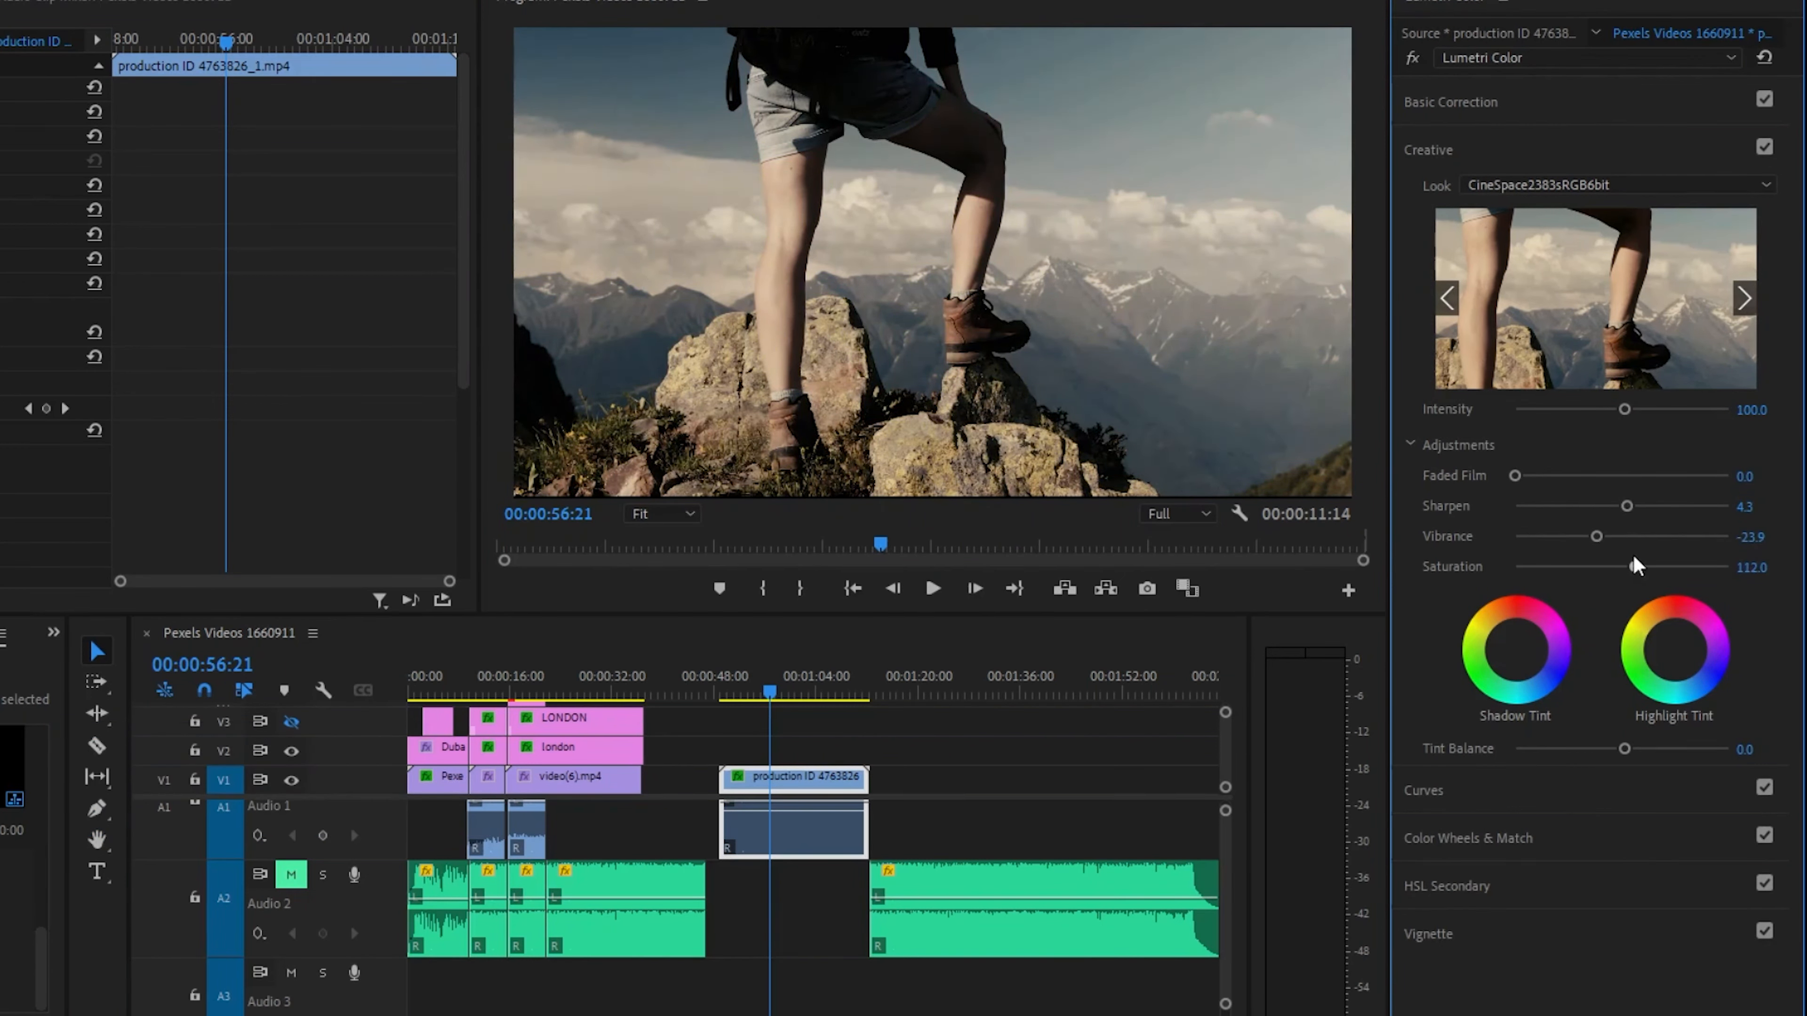
left_click_drag(1633, 556, 1632, 556)
left_click(1763, 148)
left_click(1763, 148)
Step: Apply the Fuji ETERNA 250D Fuji 3510 look with faded film 50.0, vibrance 0.0 and saturation 102.2
left_click(1574, 187)
left_click(1587, 233)
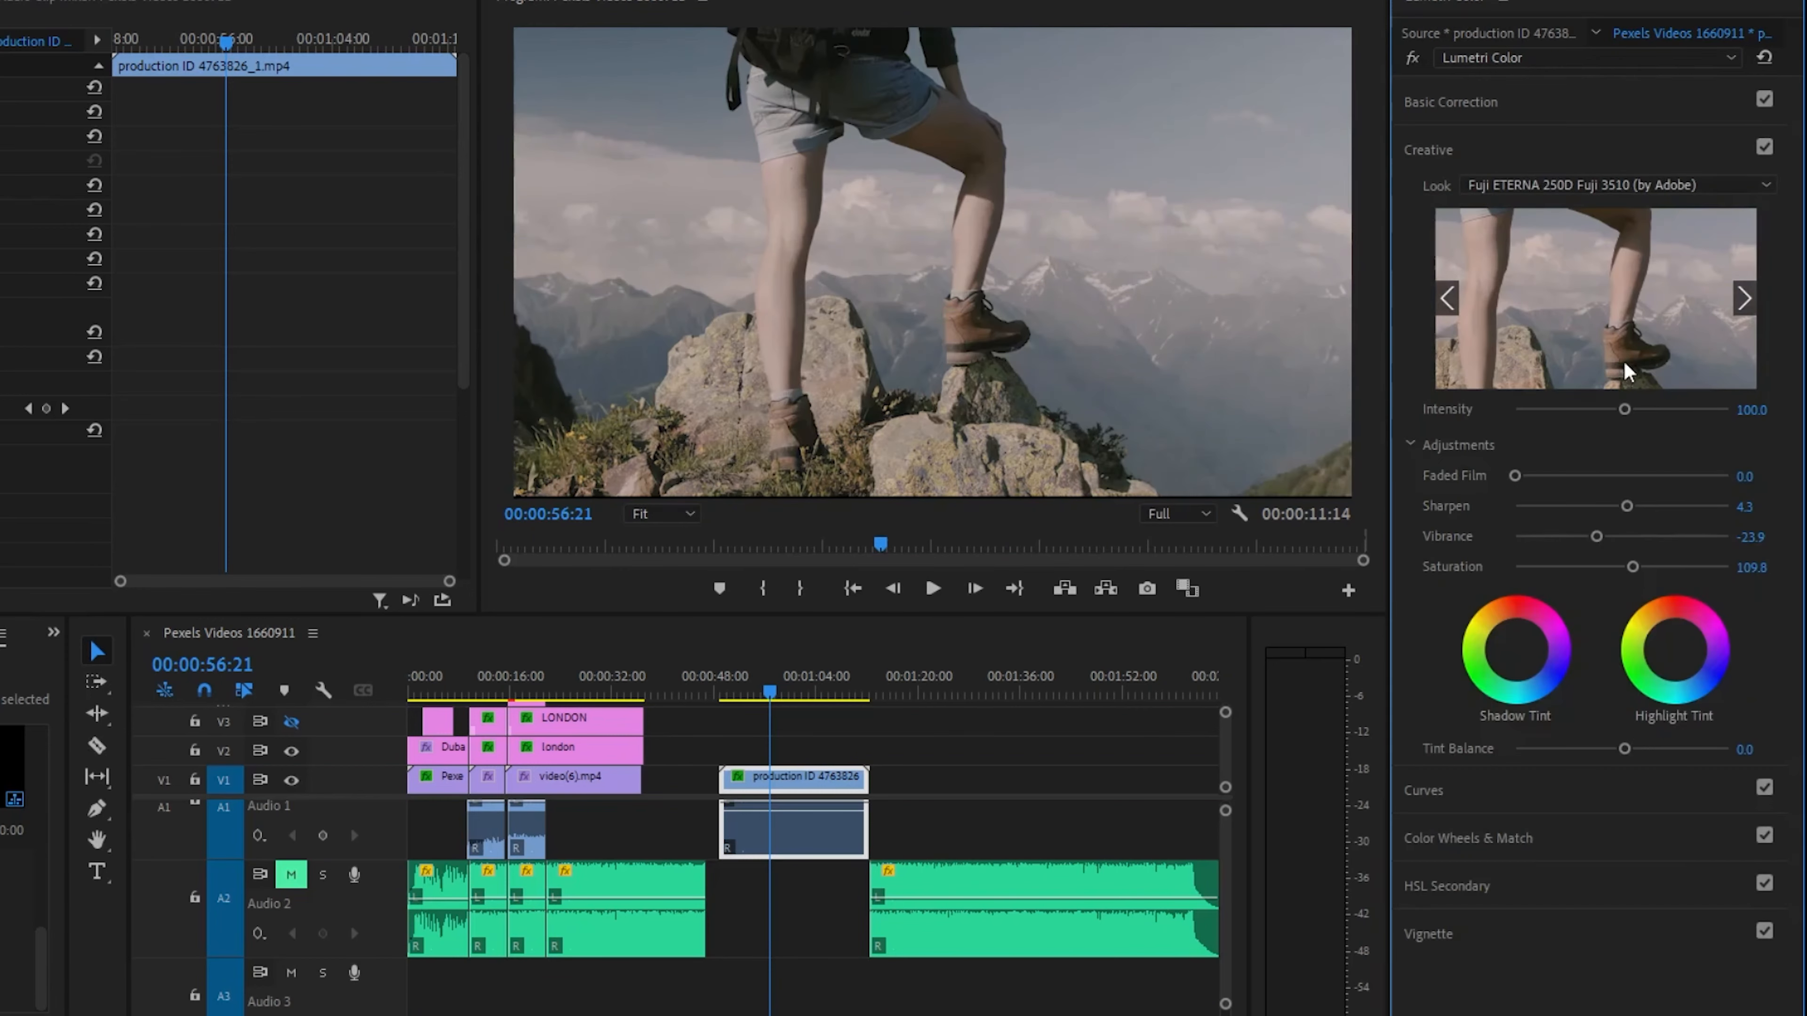
left_click(1596, 475)
left_click_drag(1622, 570, 1619, 570)
Step: Try the Fuji F125 Kodak 2393 and Kodak 5205 Fuji 3510 Creative looks on the hiker clip
left_click(1615, 185)
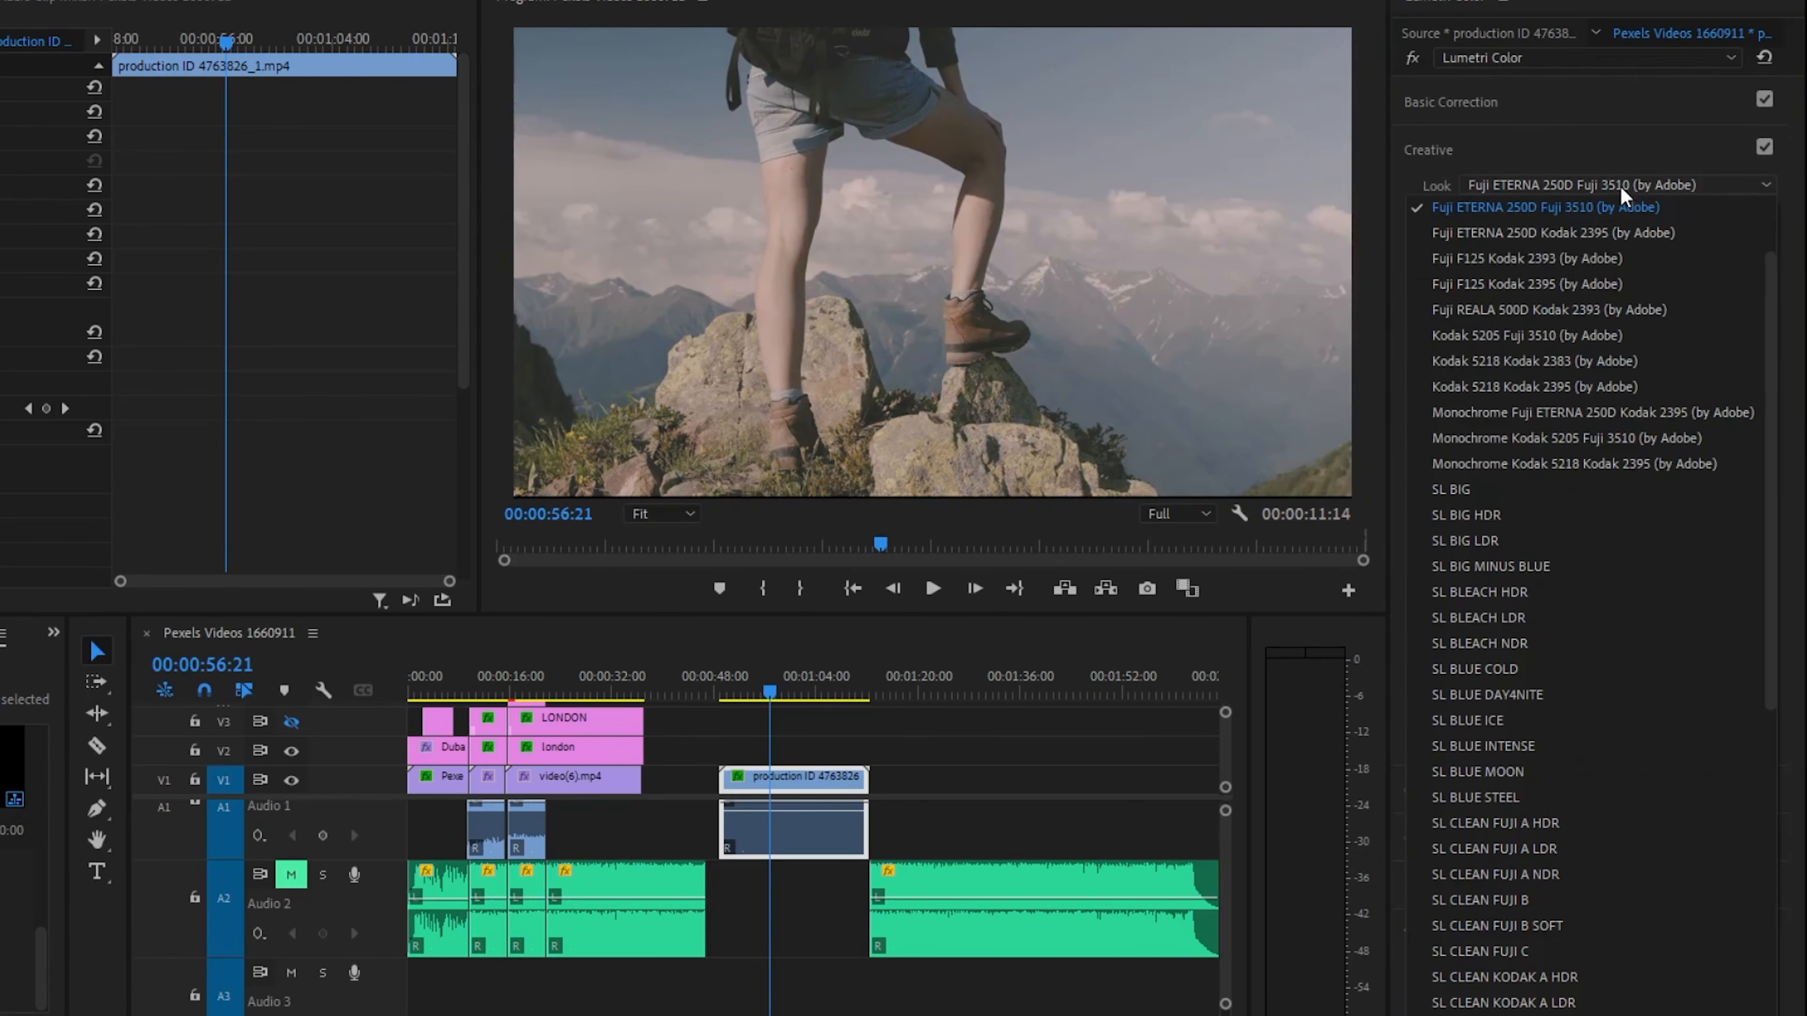
left_click(1605, 261)
left_click(1591, 184)
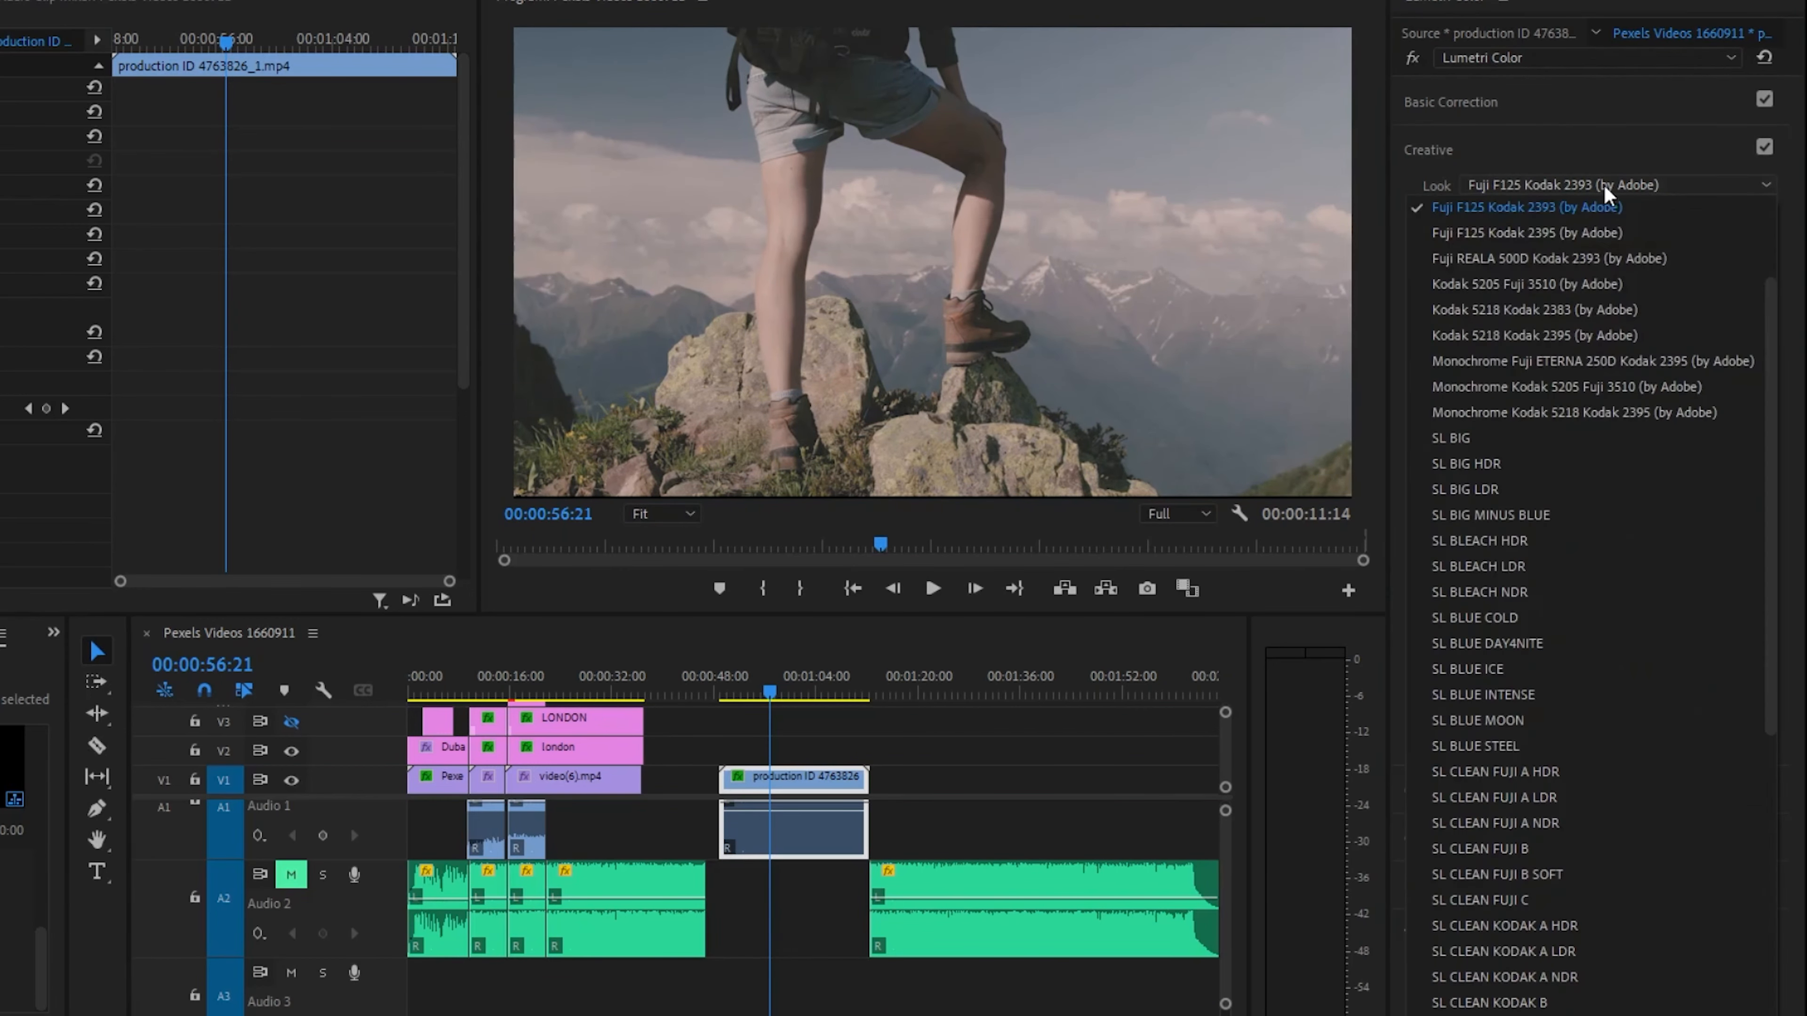
left_click(1615, 293)
Step: Apply the SL BIG HDR look with sharpen 8.7, saturation 110.9 and tint balance -6.5
left_click(1593, 185)
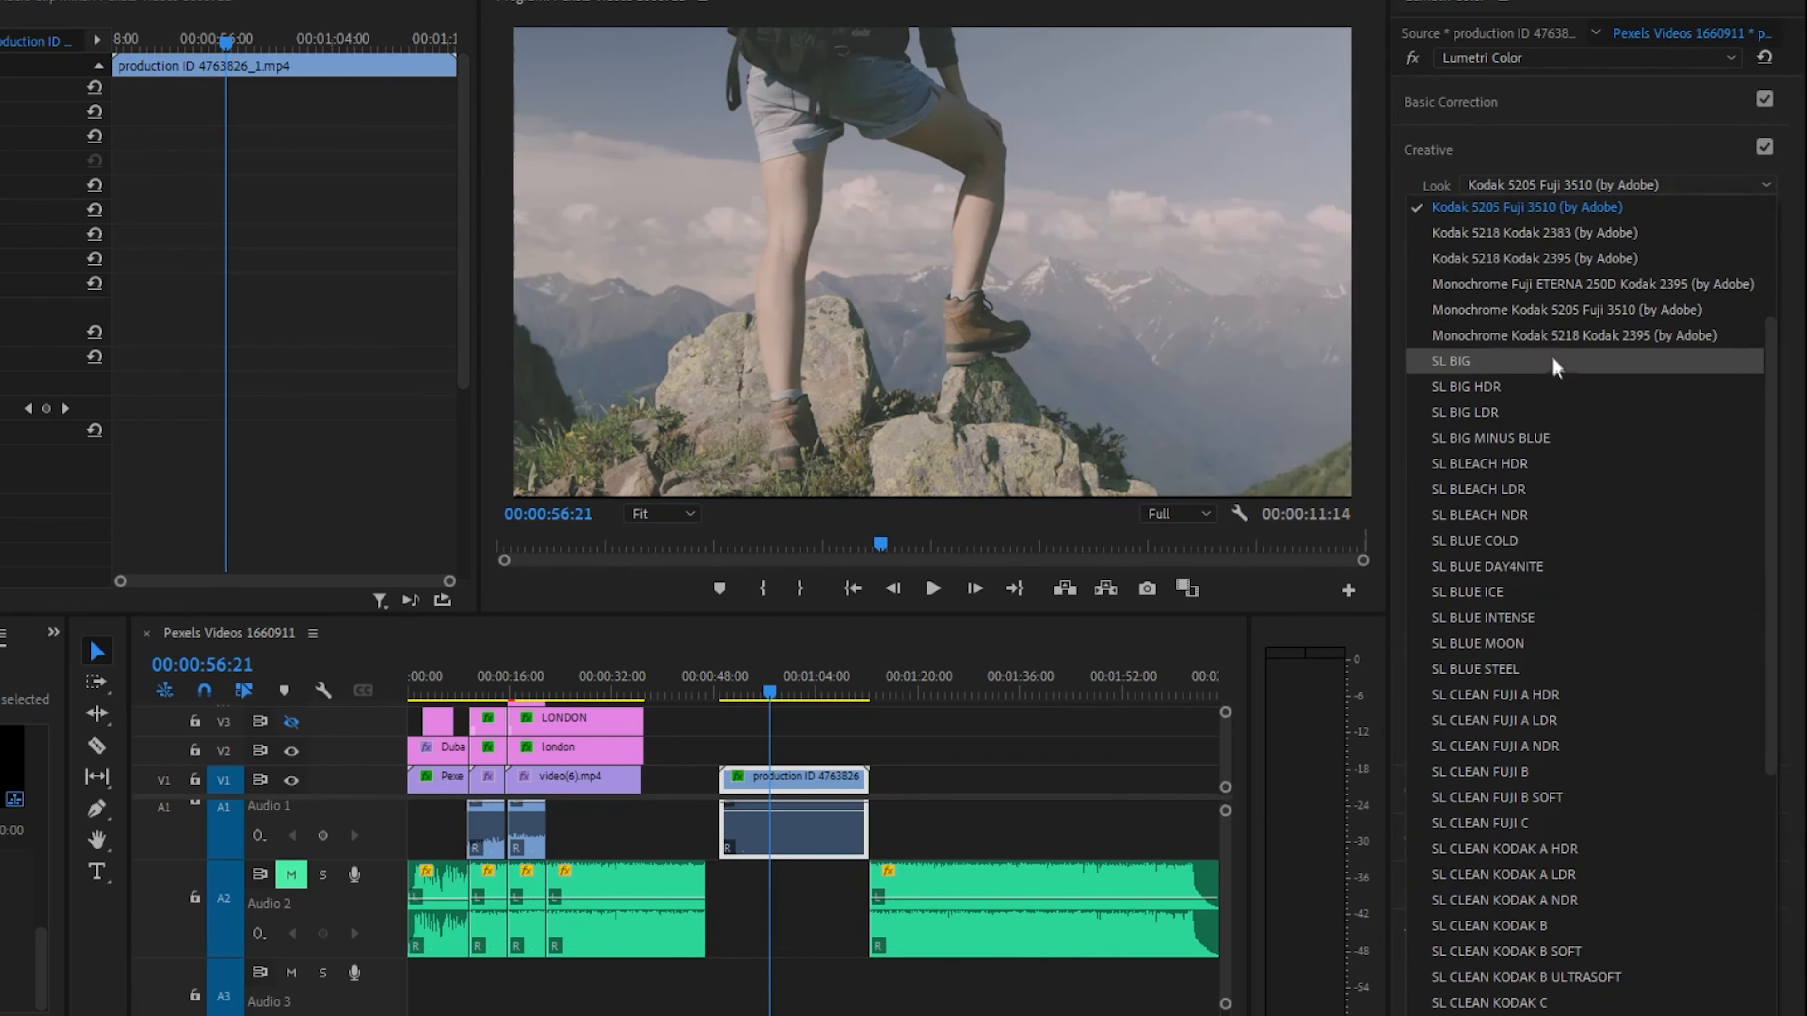
left_click(1576, 387)
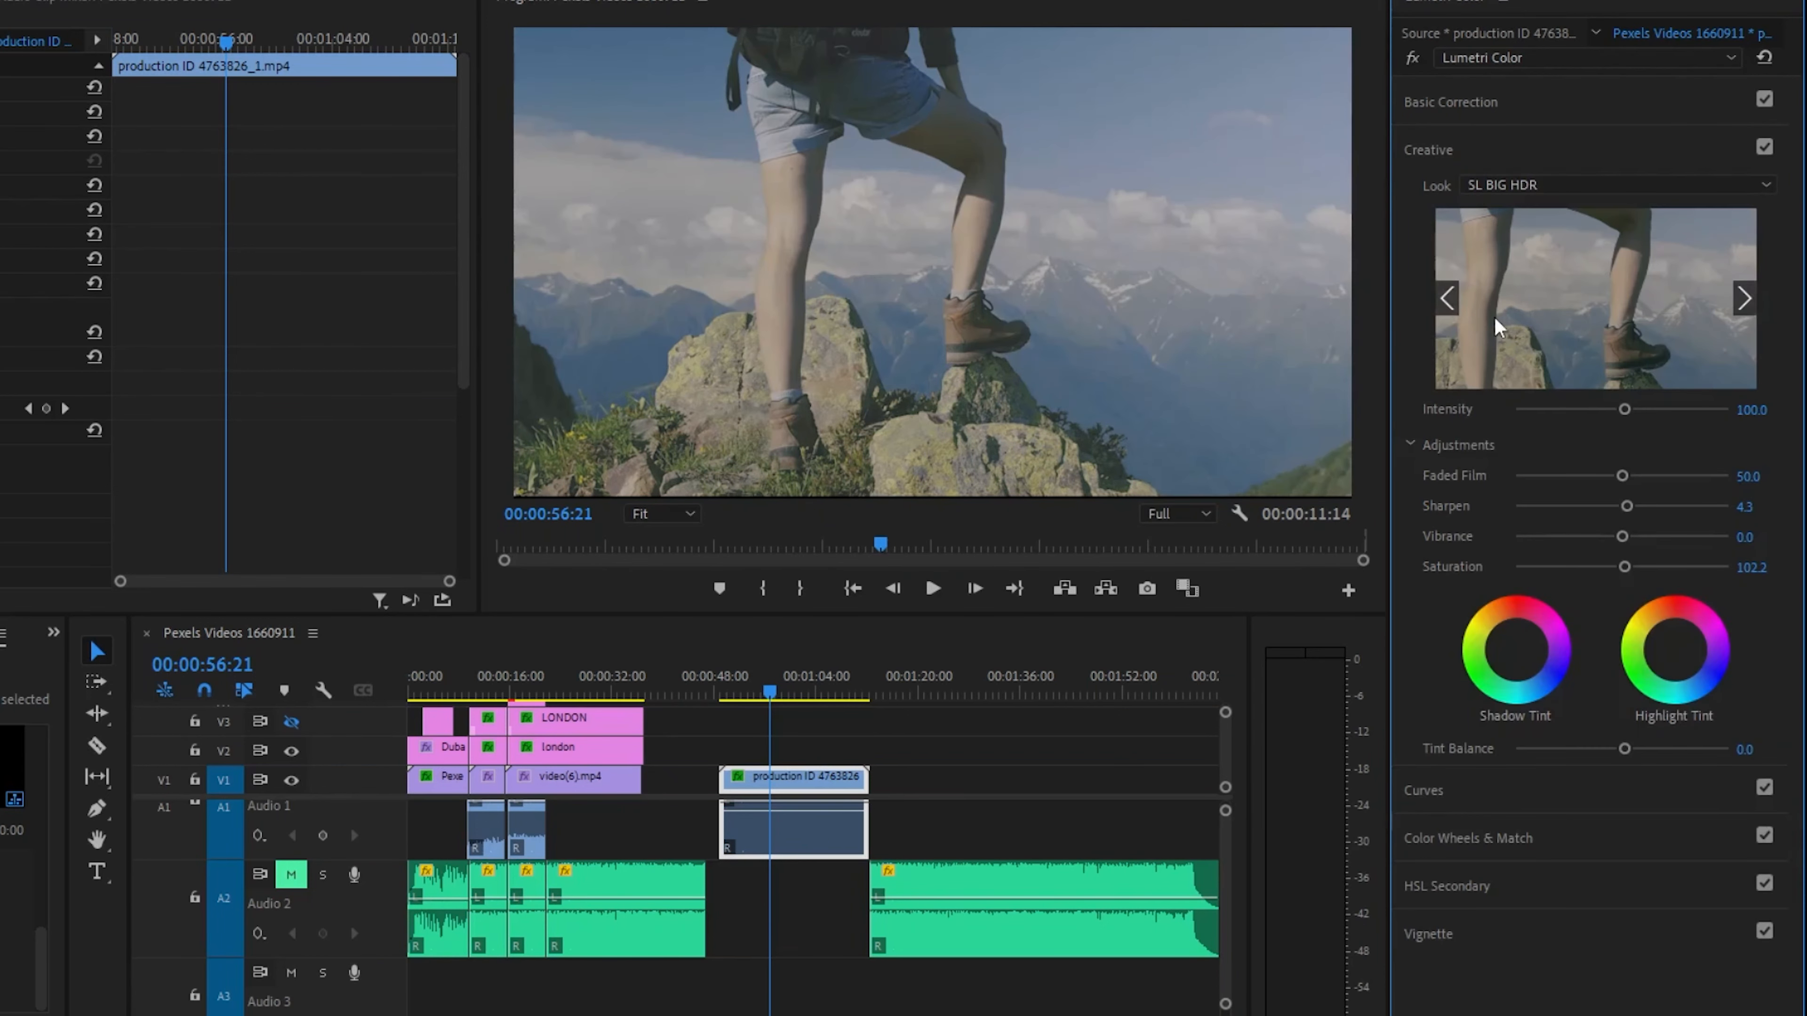
left_click_drag(1627, 506, 1684, 509)
left_click_drag(1675, 574, 1688, 568)
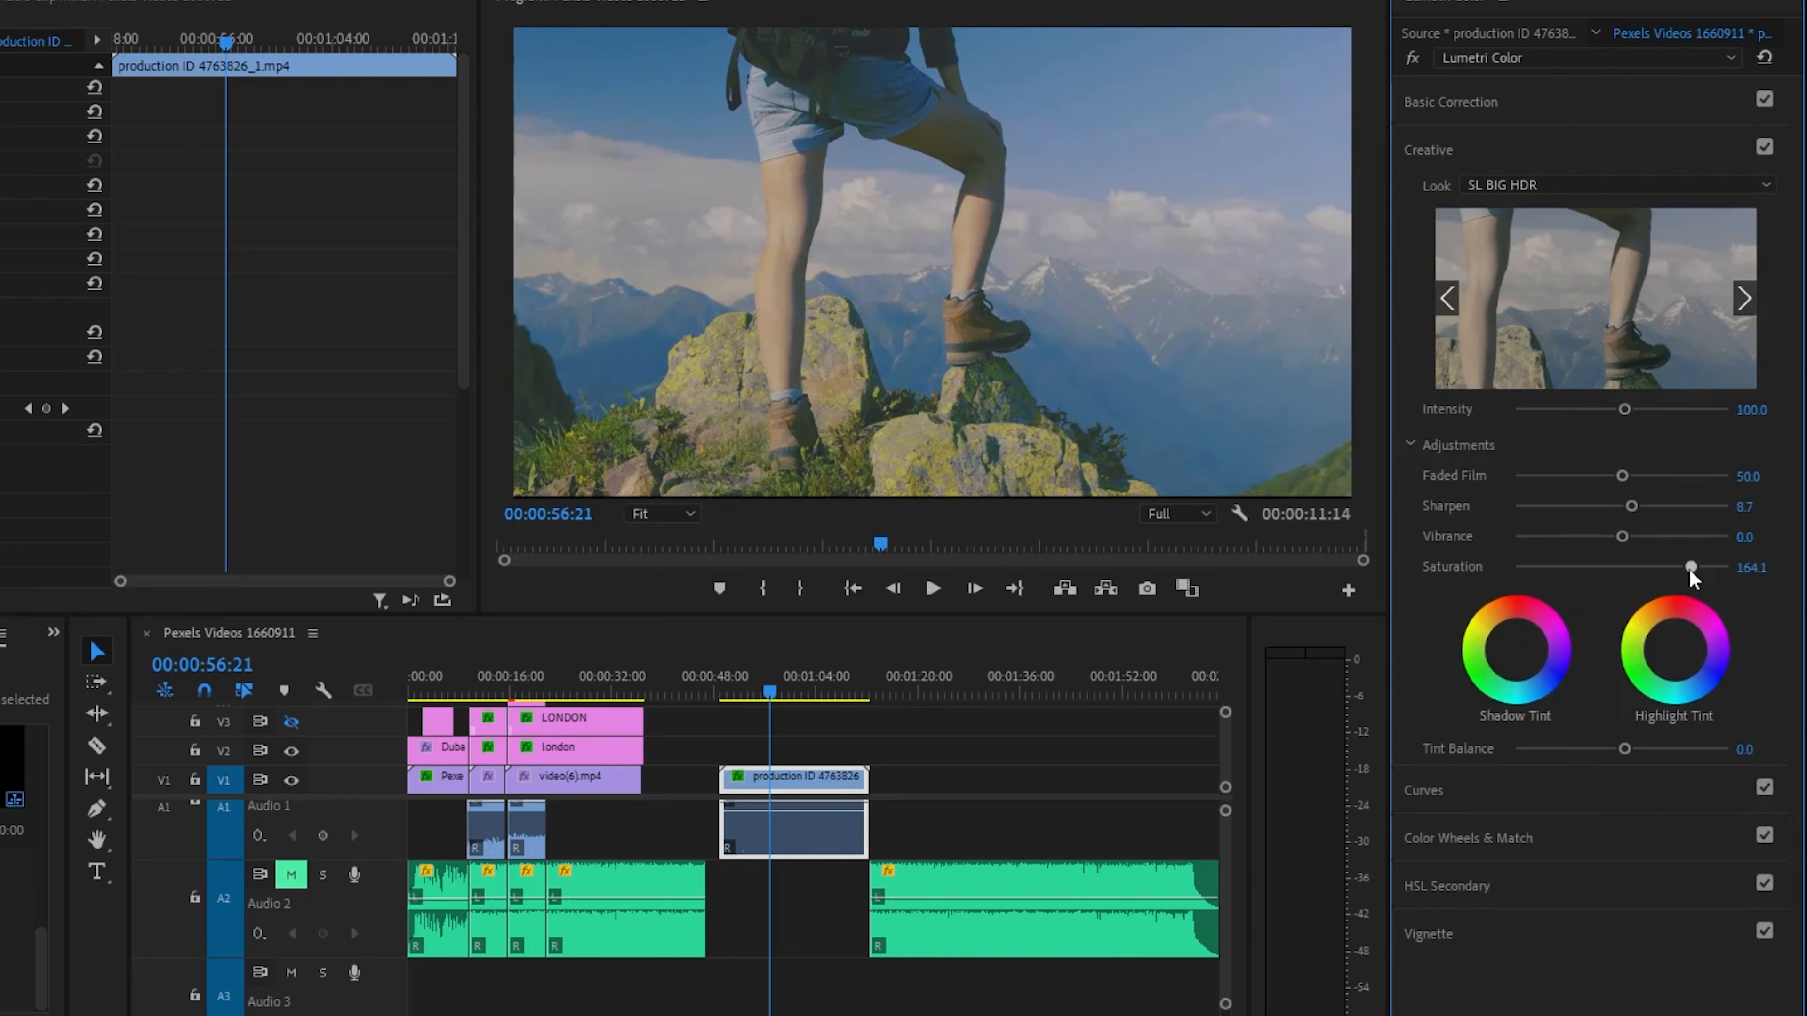
left_click_drag(1678, 748, 1614, 748)
Step: Try the SL CLEAN KODAK A HDR, SL CROSS HDR, SL CLEAN STRAIGHT NDR and SL CLEAN KODAK B ULTRASOFT looks on the hiker clip
left_click(1553, 187)
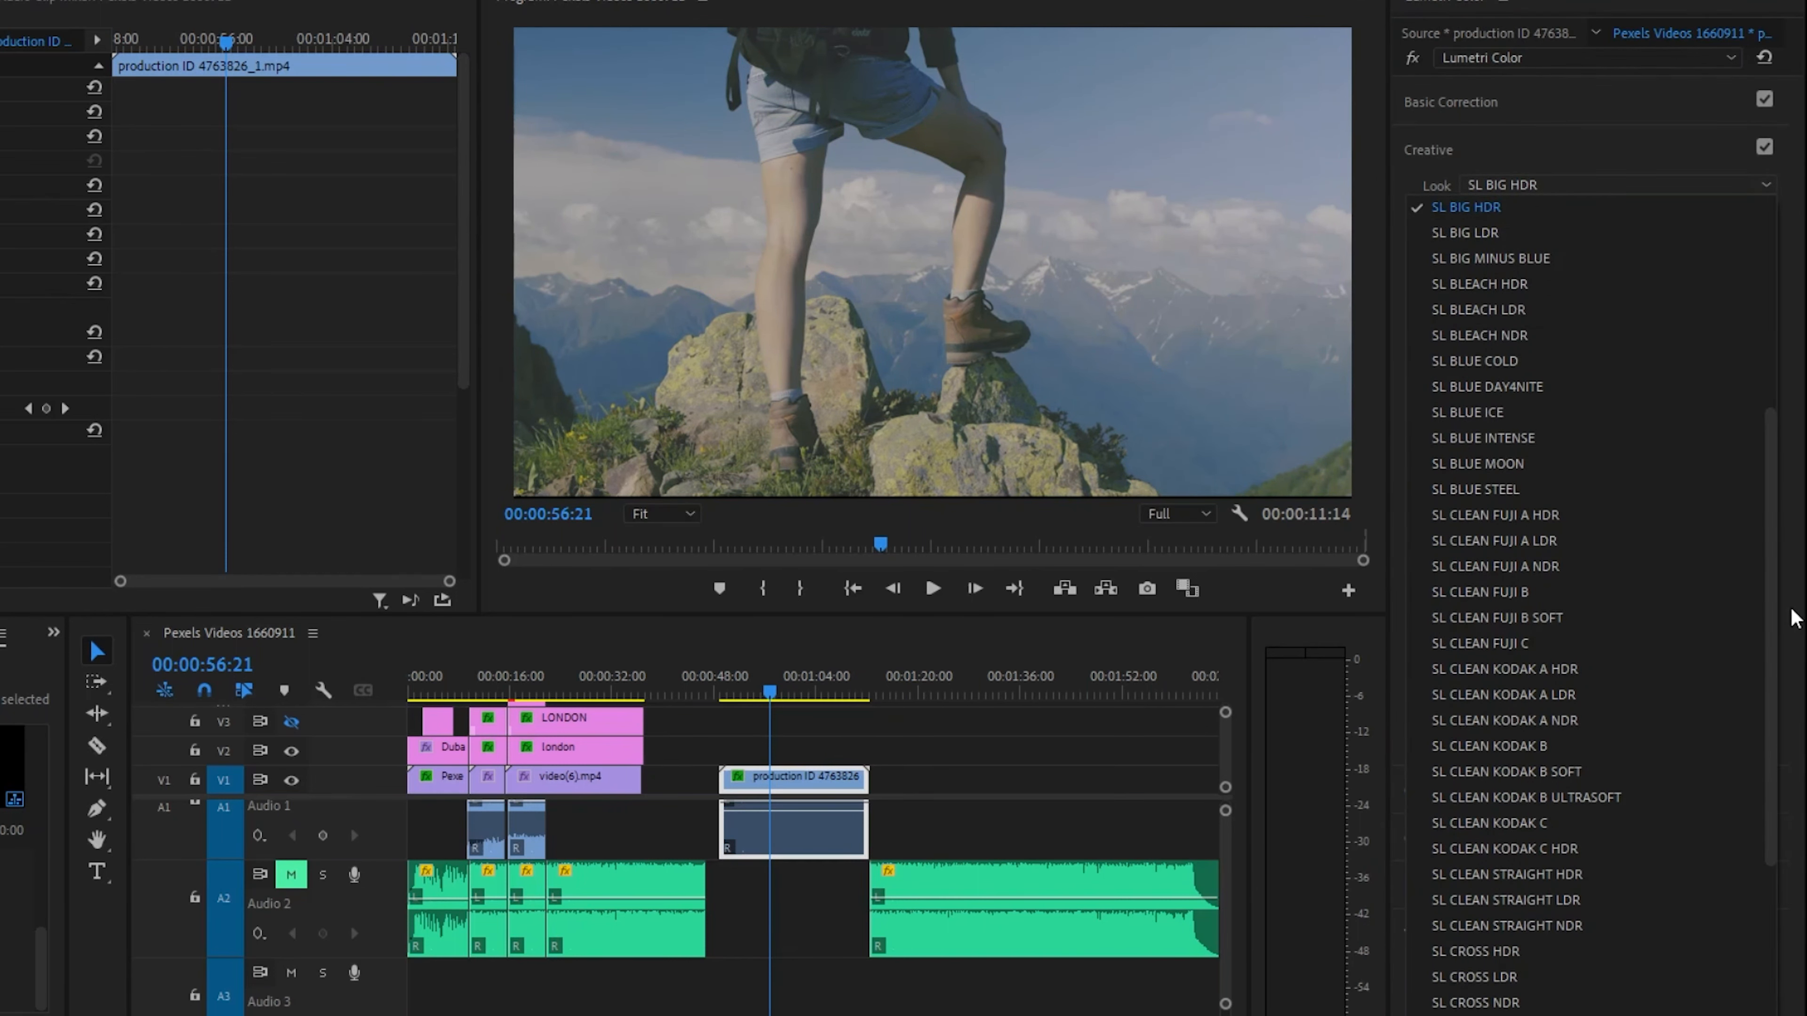
left_click(1565, 669)
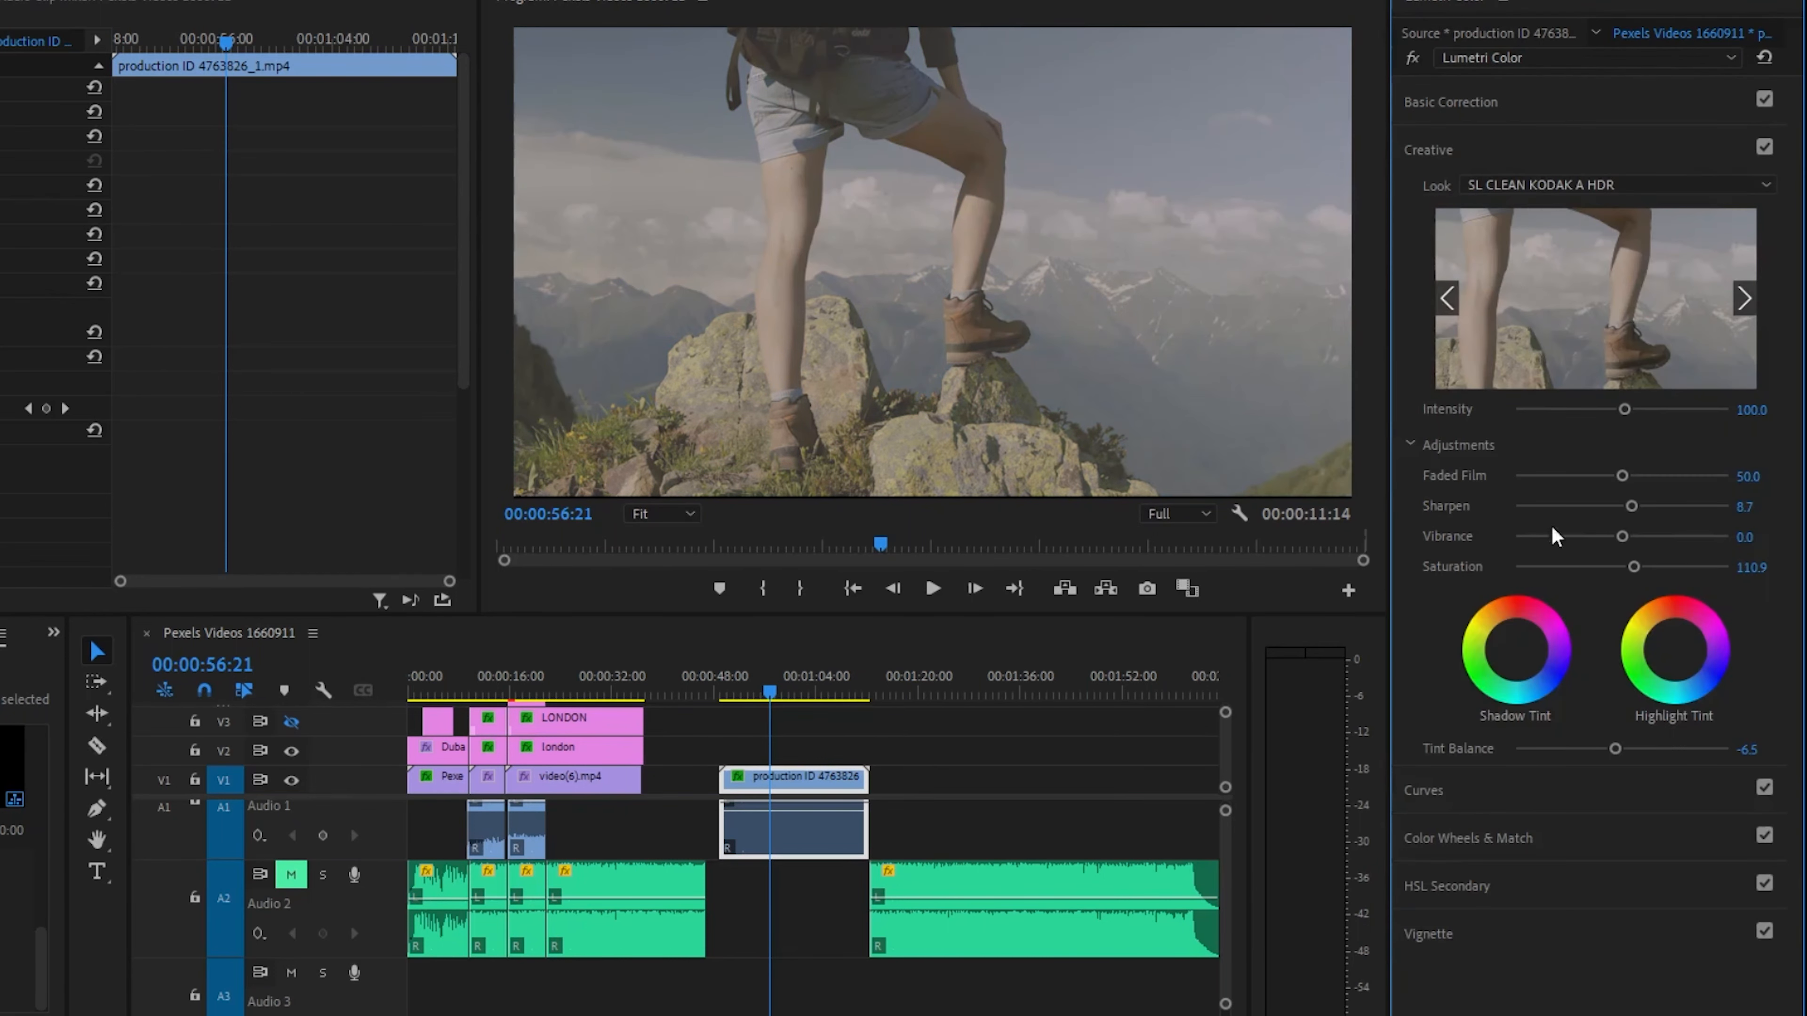
left_click(1586, 185)
left_click(1590, 514)
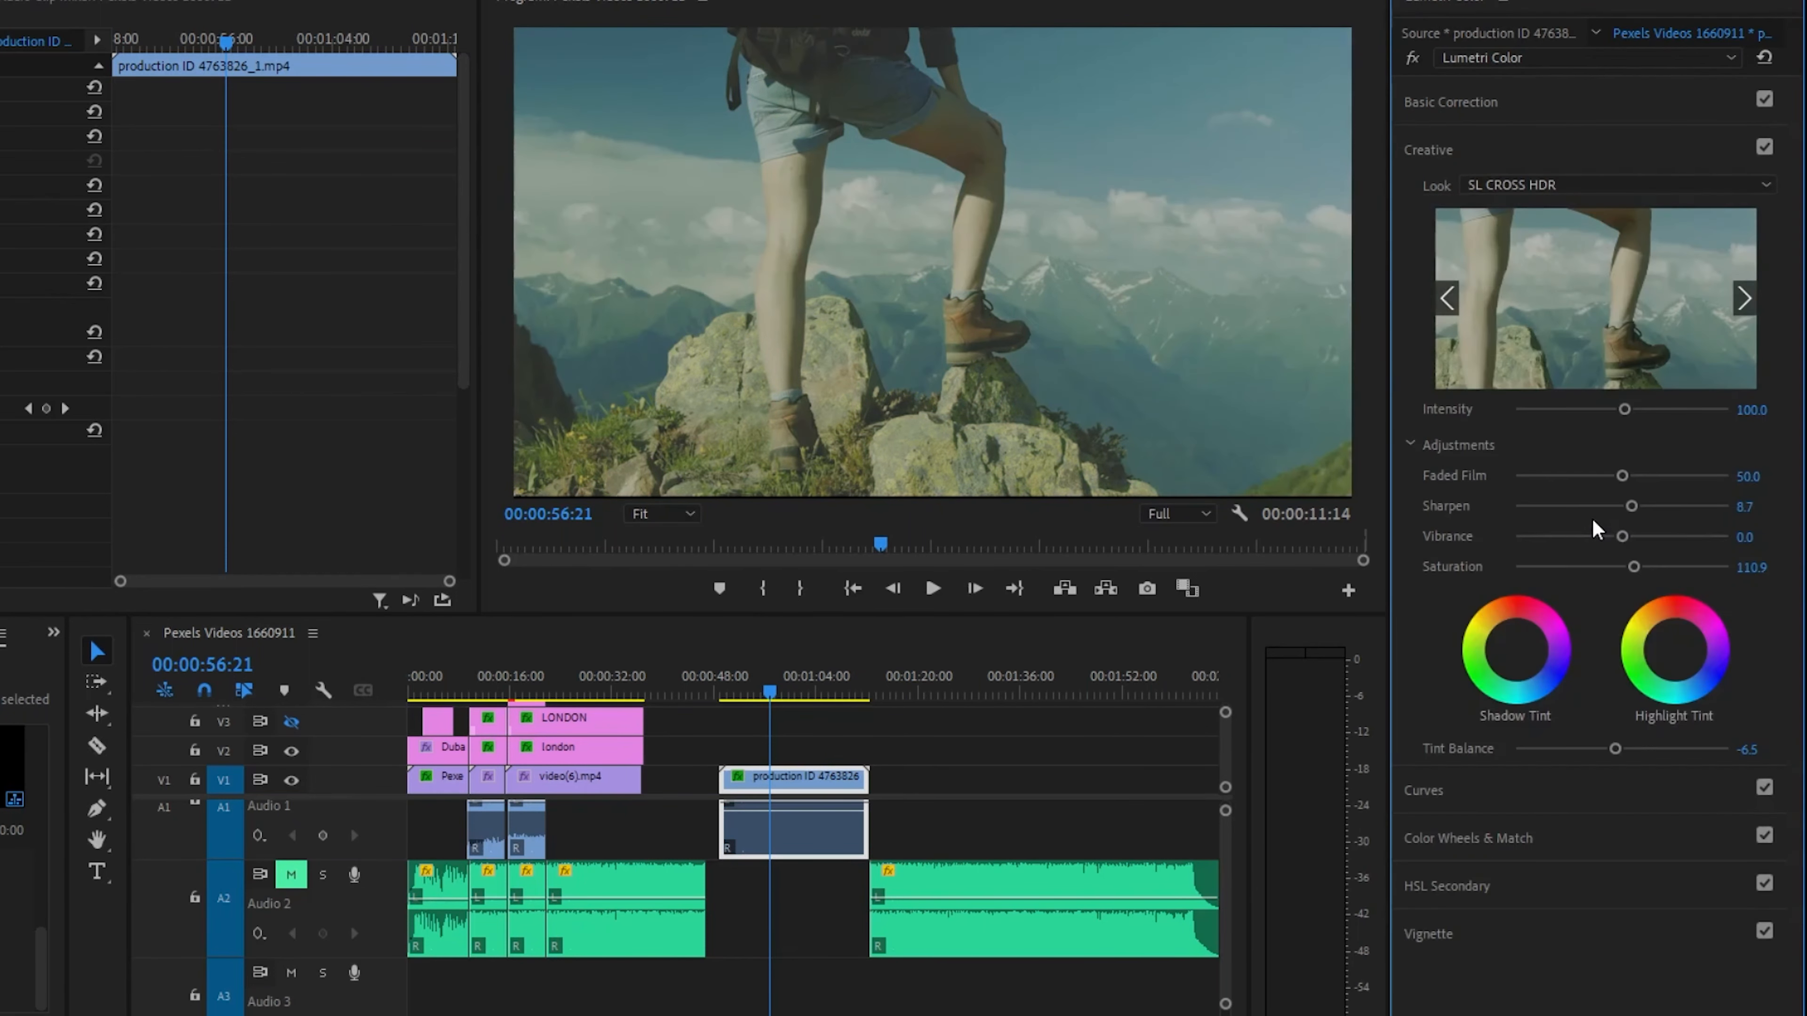
left_click(1609, 186)
left_click(1640, 490)
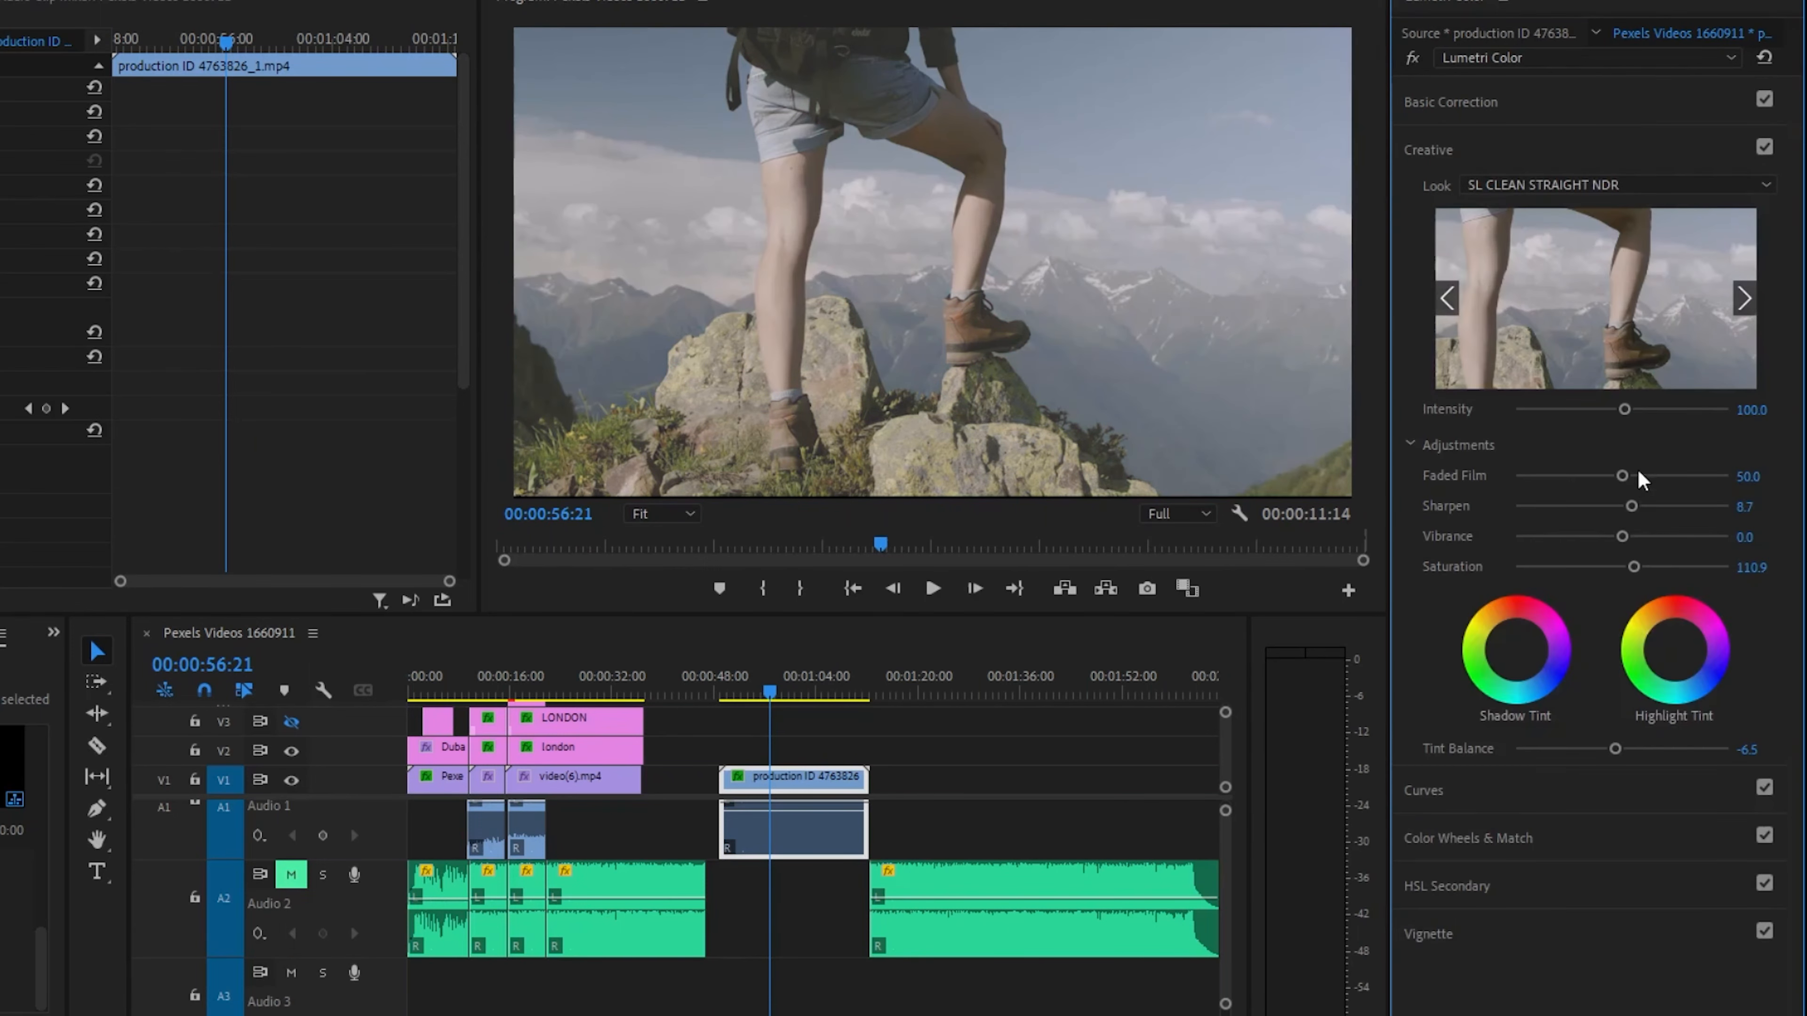
left_click(1552, 187)
left_click(1557, 354)
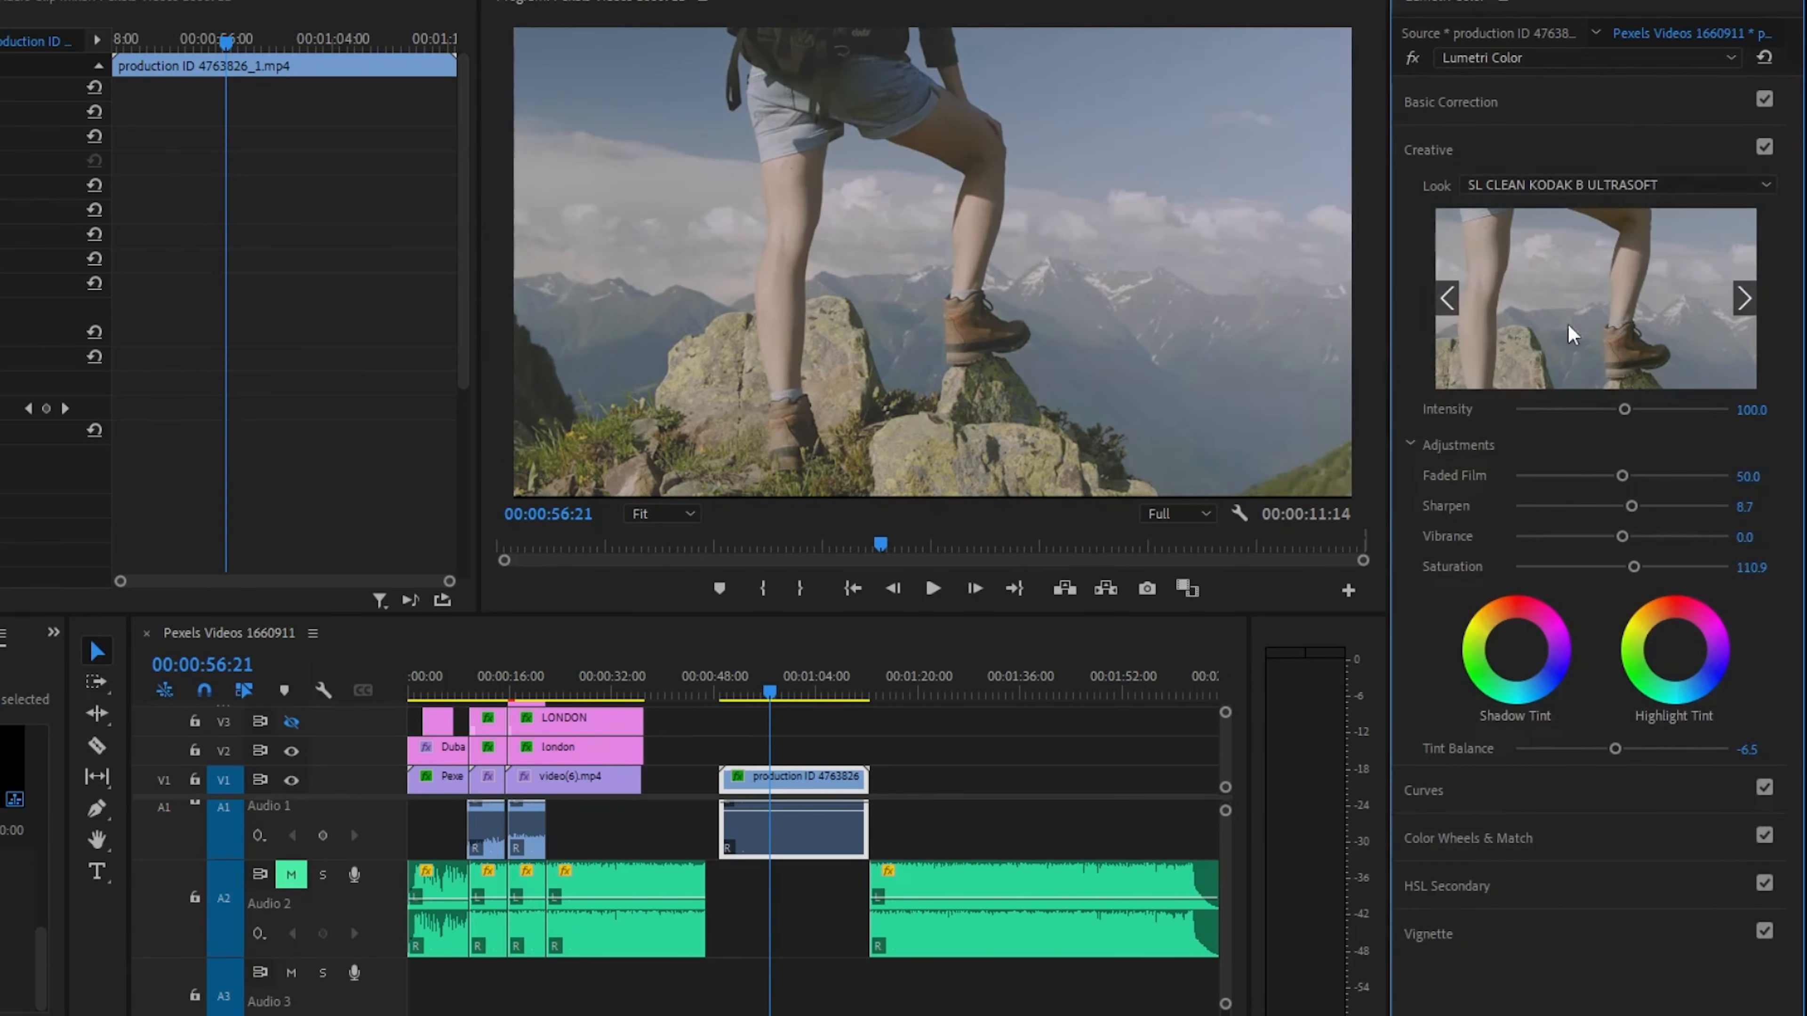
Step: Compare further Creative looks on the hiker clip, including SL CLEAN KODAK A HDR
left_click(1556, 183)
left_click(1570, 315)
left_click(1556, 185)
left_click(1584, 231)
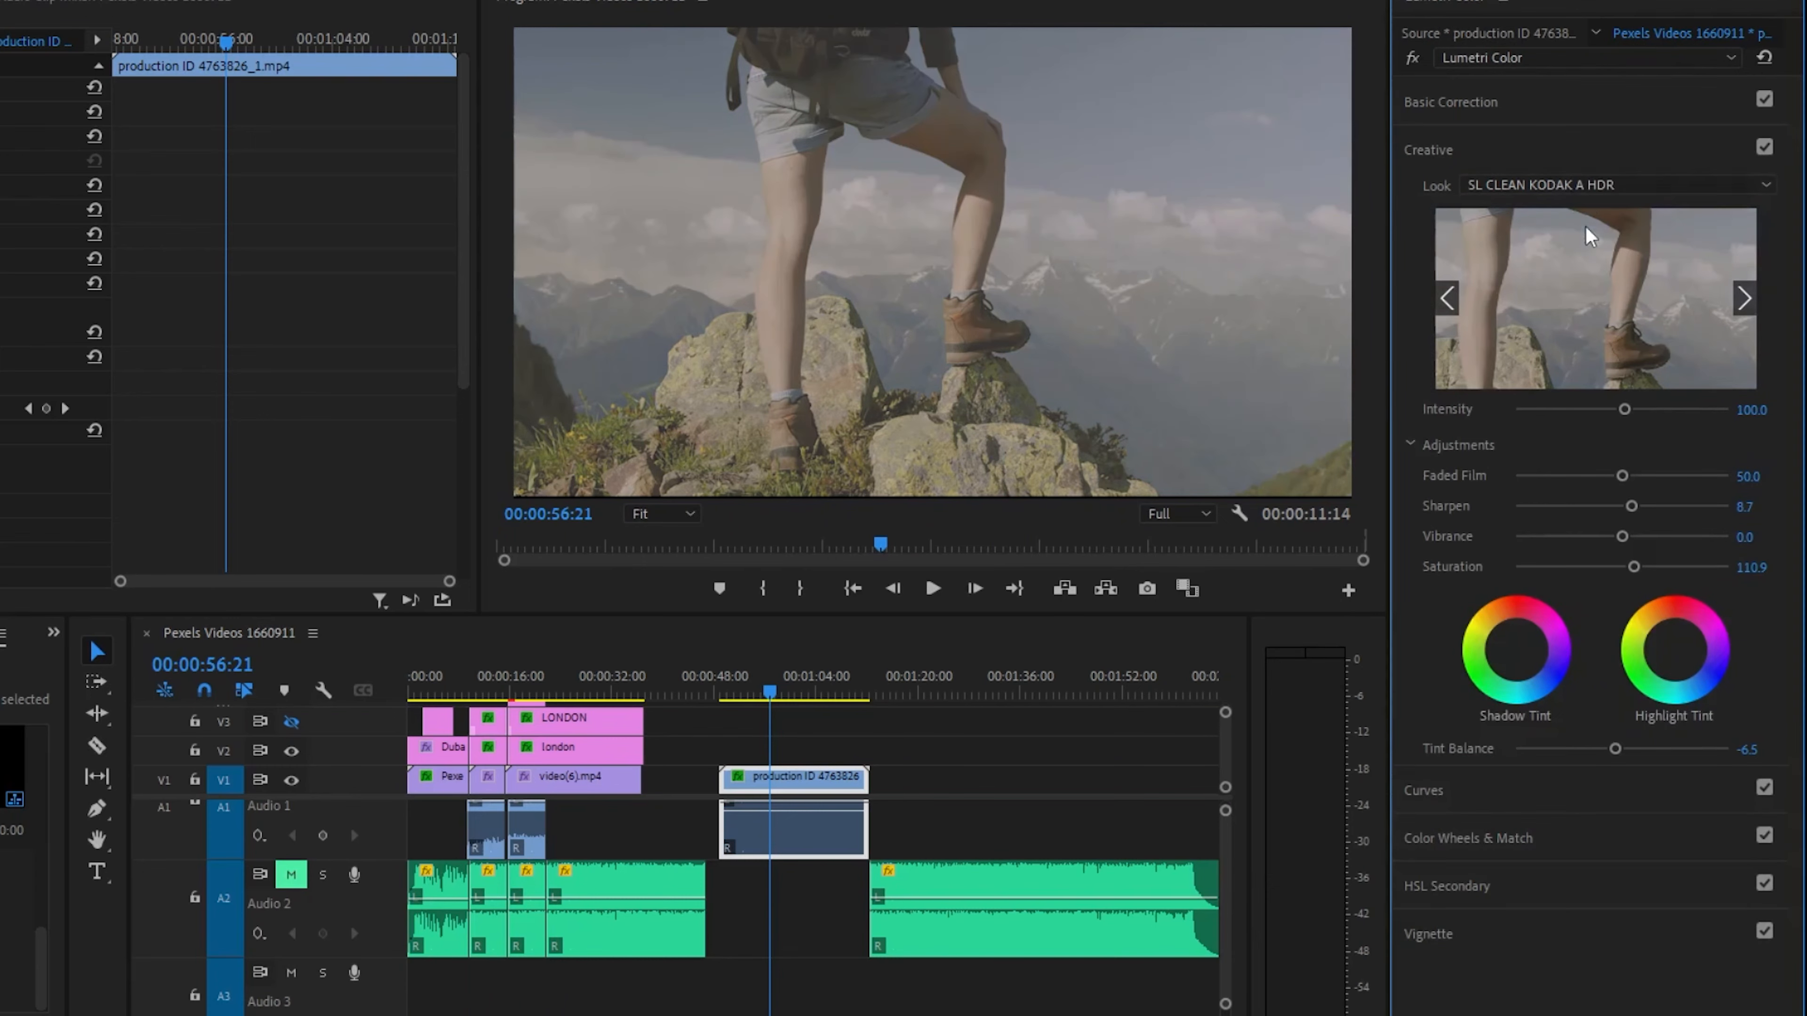
left_click(1581, 186)
left_click(1569, 205)
Step: Try the Monochrome Kodak 5218 Kodak 2395, Monochrome Kodak 5205 Fuji 3510 and Kodak 5218 Kodak 2395 looks on the hiker clip
left_click(1573, 185)
left_click_drag(1780, 706, 1774, 240)
left_click(1562, 572)
left_click(1601, 186)
scroll(1785, 565, "up", 5)
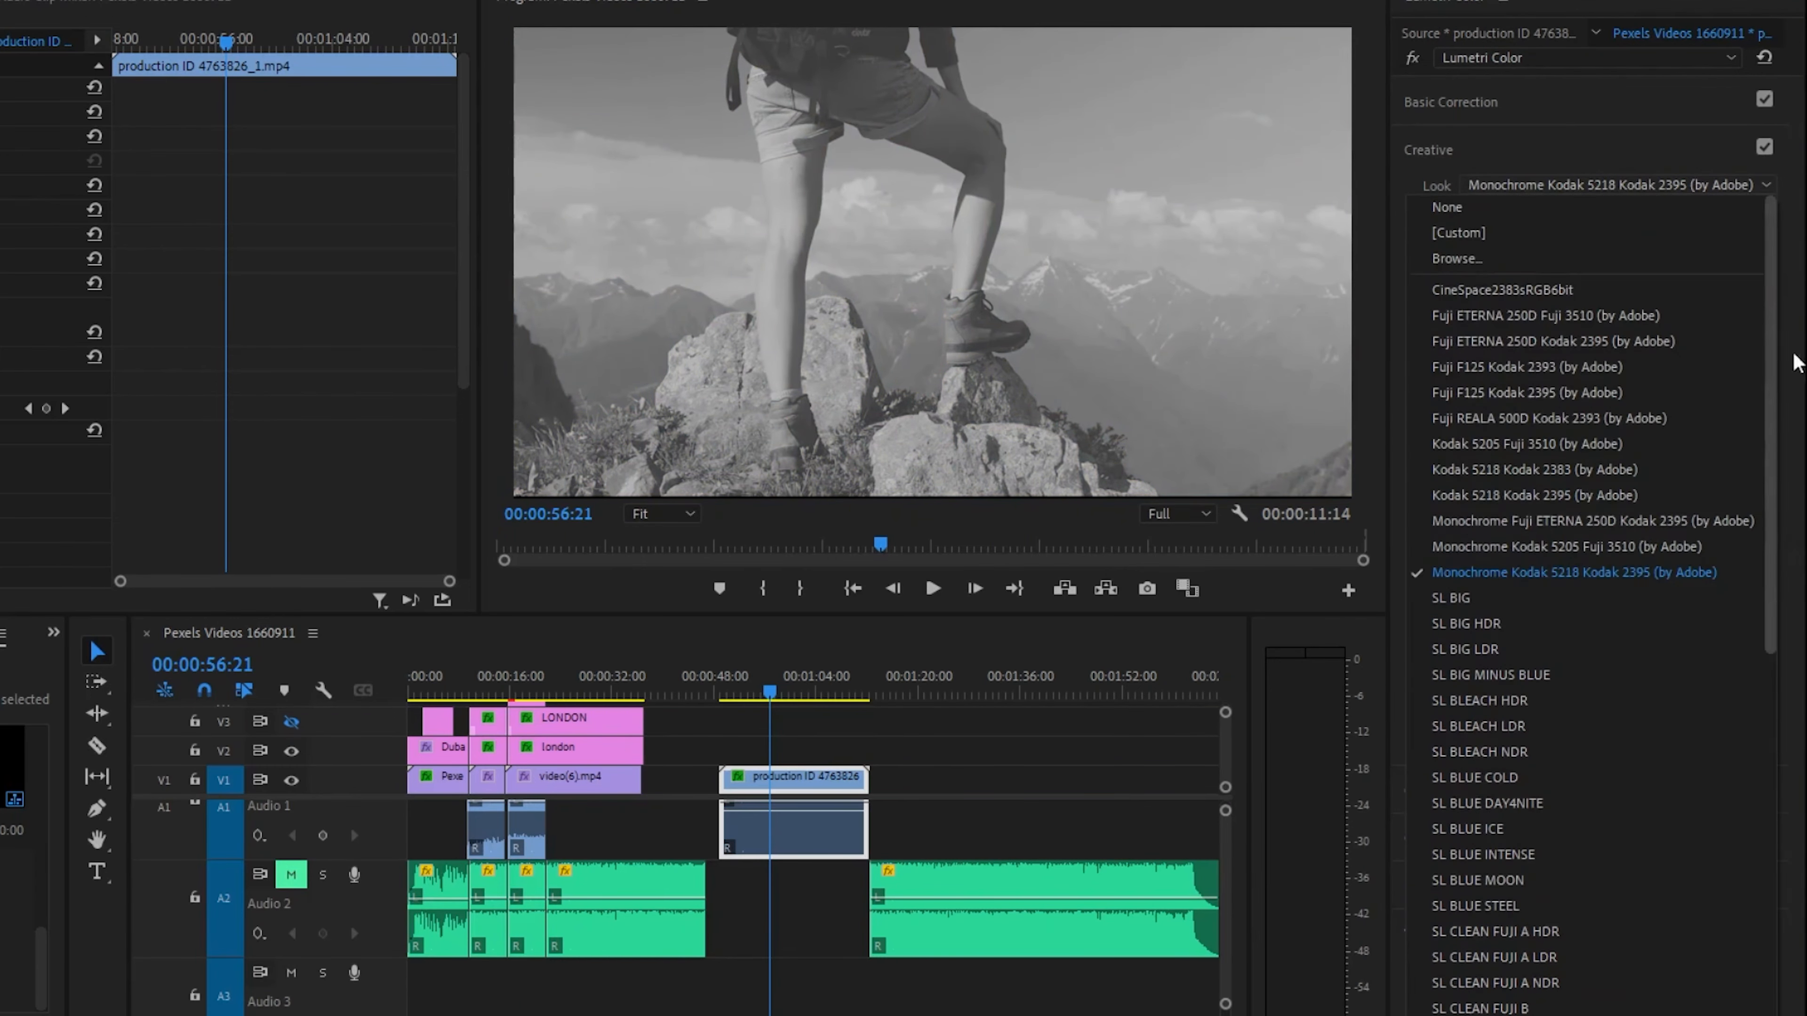
left_click(1622, 546)
left_click(1600, 186)
scroll(1742, 513, "up", 5)
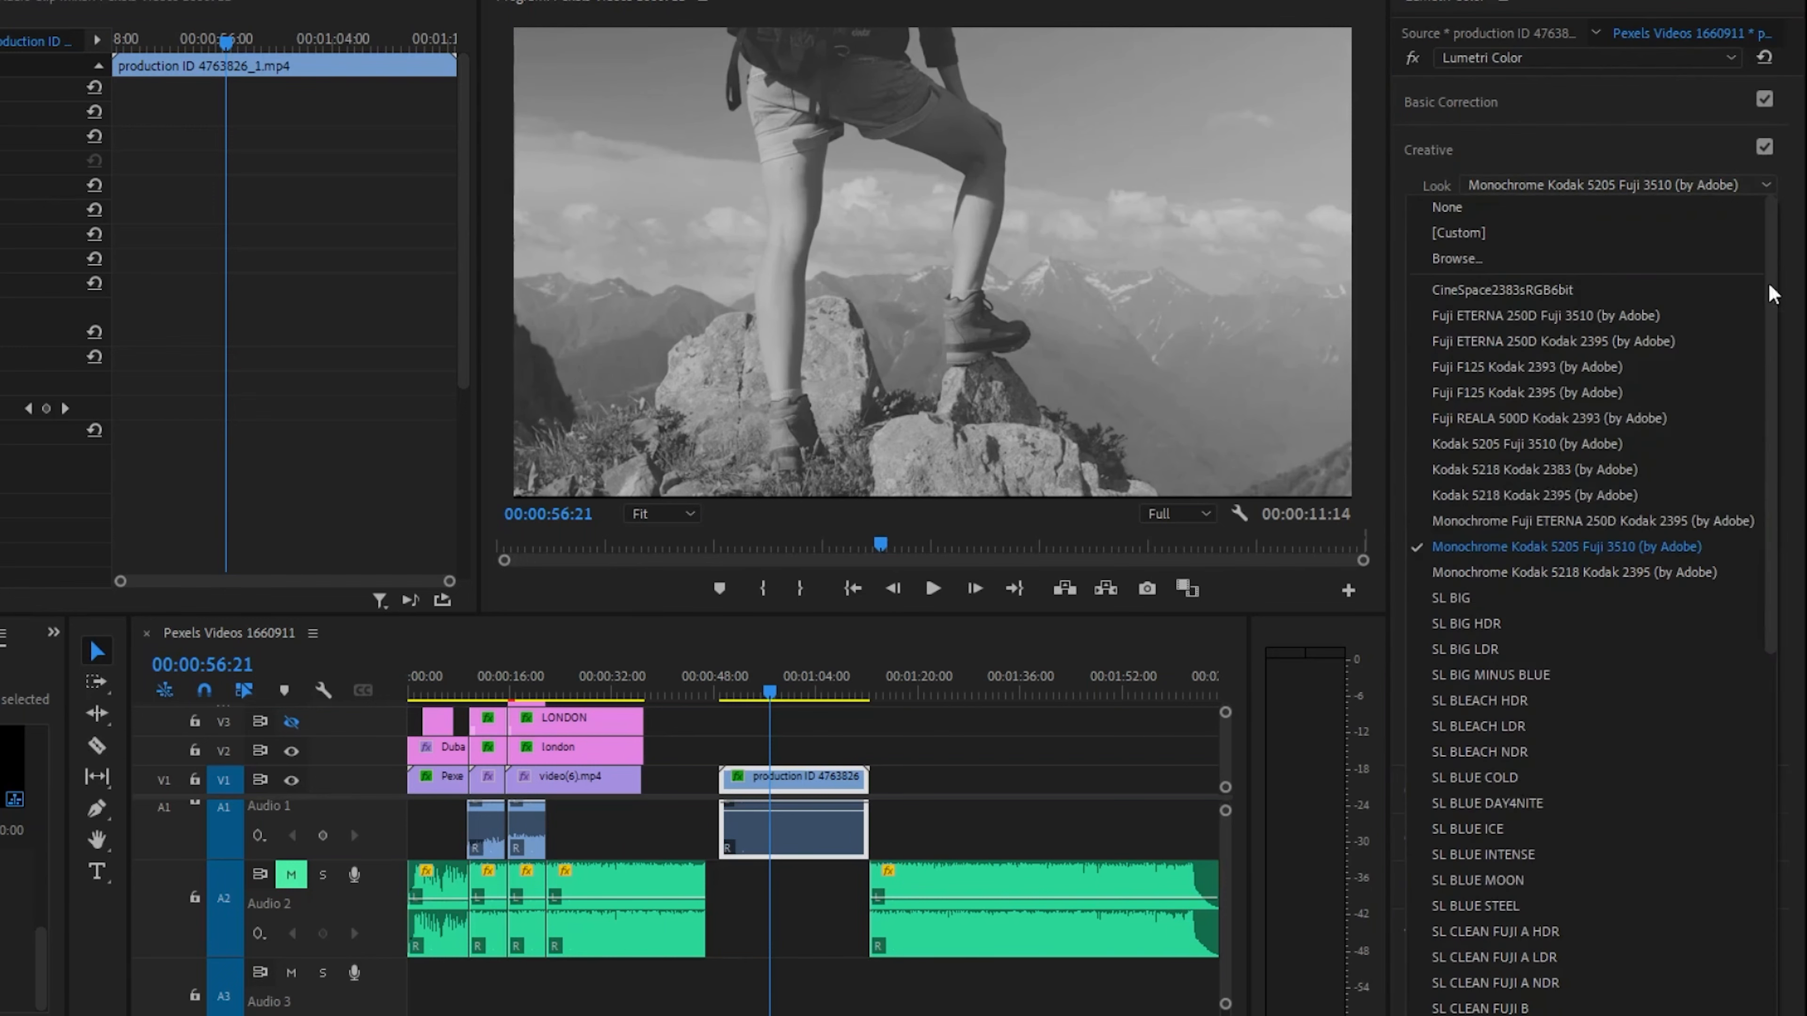
left_click(1444, 496)
Step: Apply the CineSpace2383sRGB6bit look with intensity 93.5, faded film 48.9, vibrance 1.1, saturation 126.1 and tint balance 1.1
left_click(1551, 187)
left_click_drag(1774, 496, 1771, 321)
left_click(1559, 303)
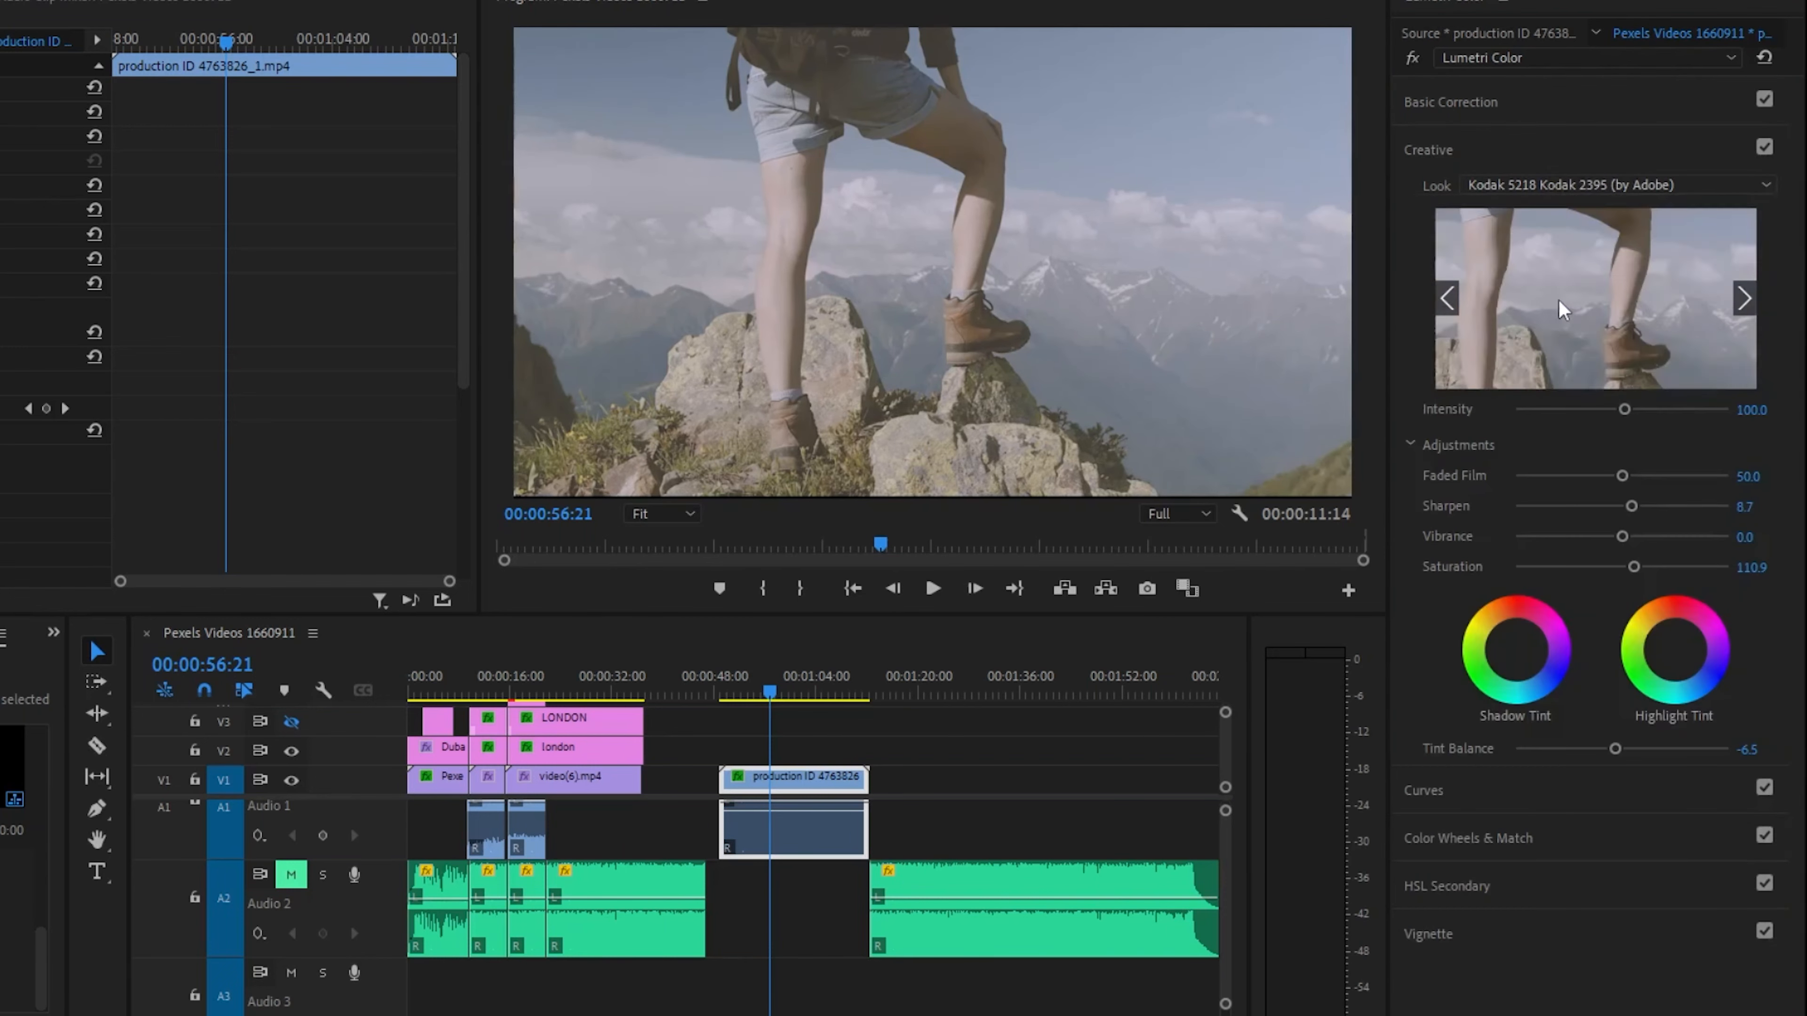
left_click_drag(1633, 566, 1532, 568)
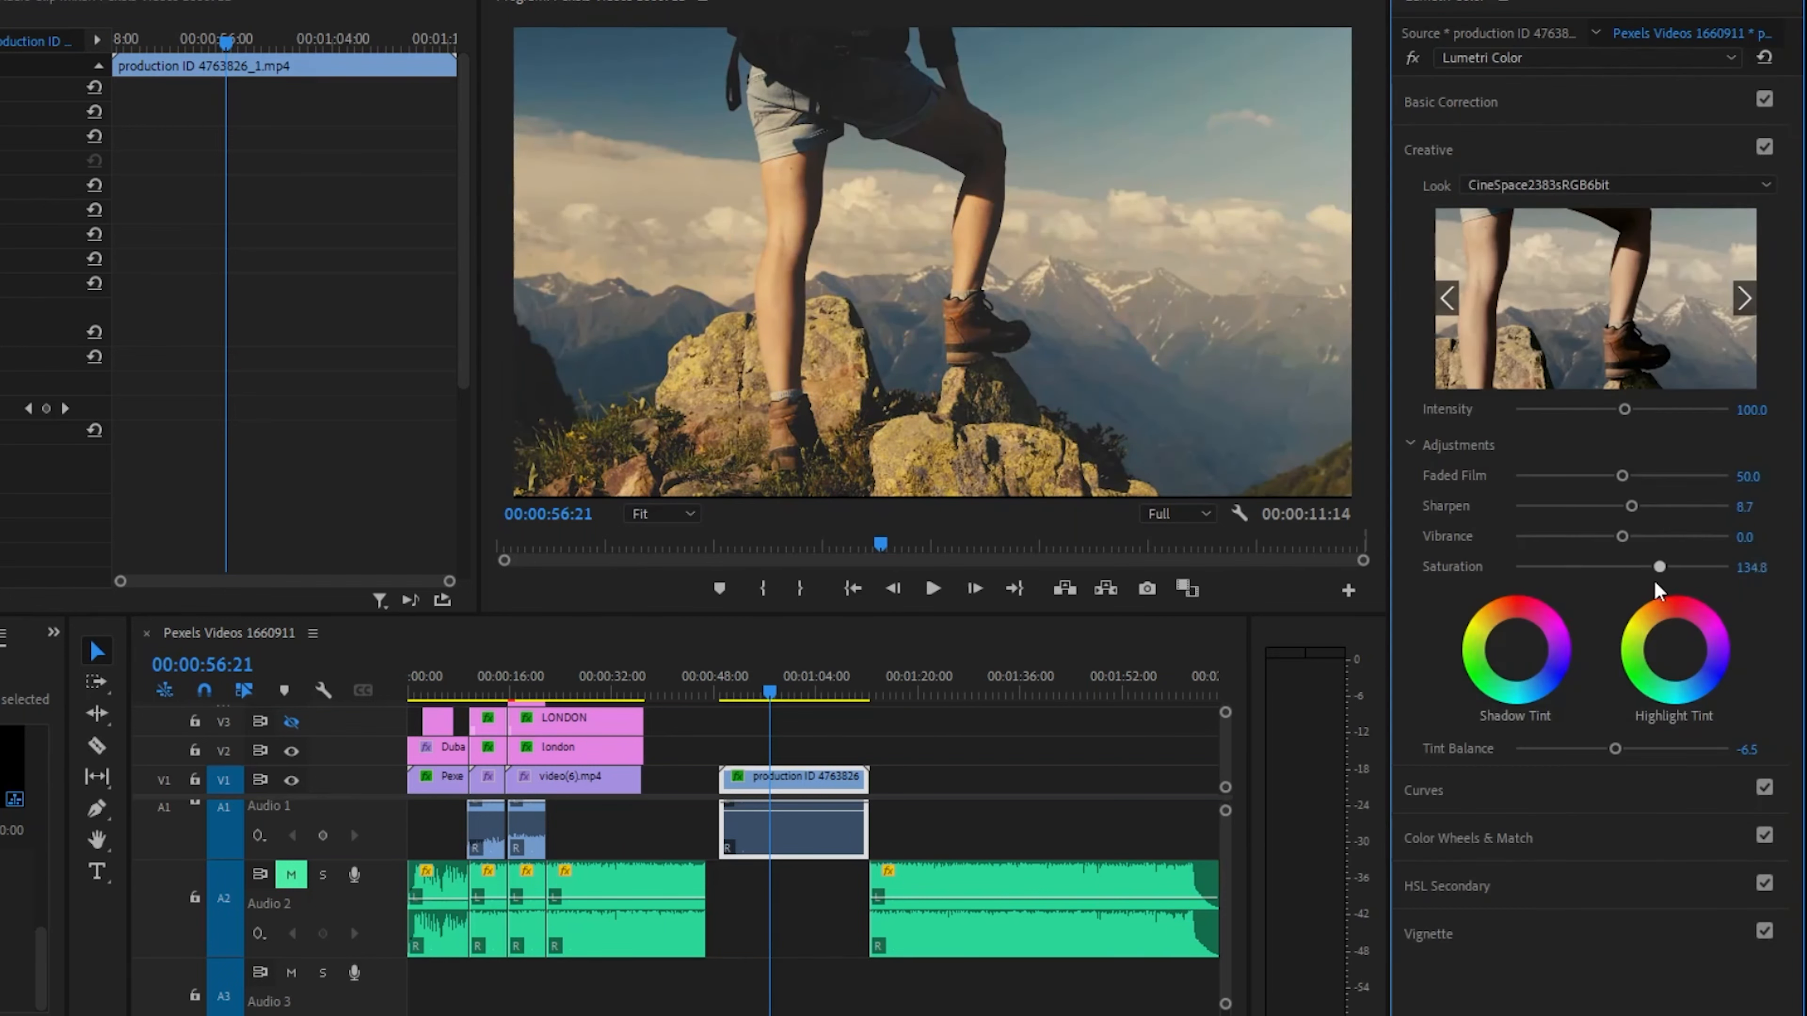
left_click_drag(1656, 590, 1647, 573)
left_click_drag(1628, 475, 1619, 476)
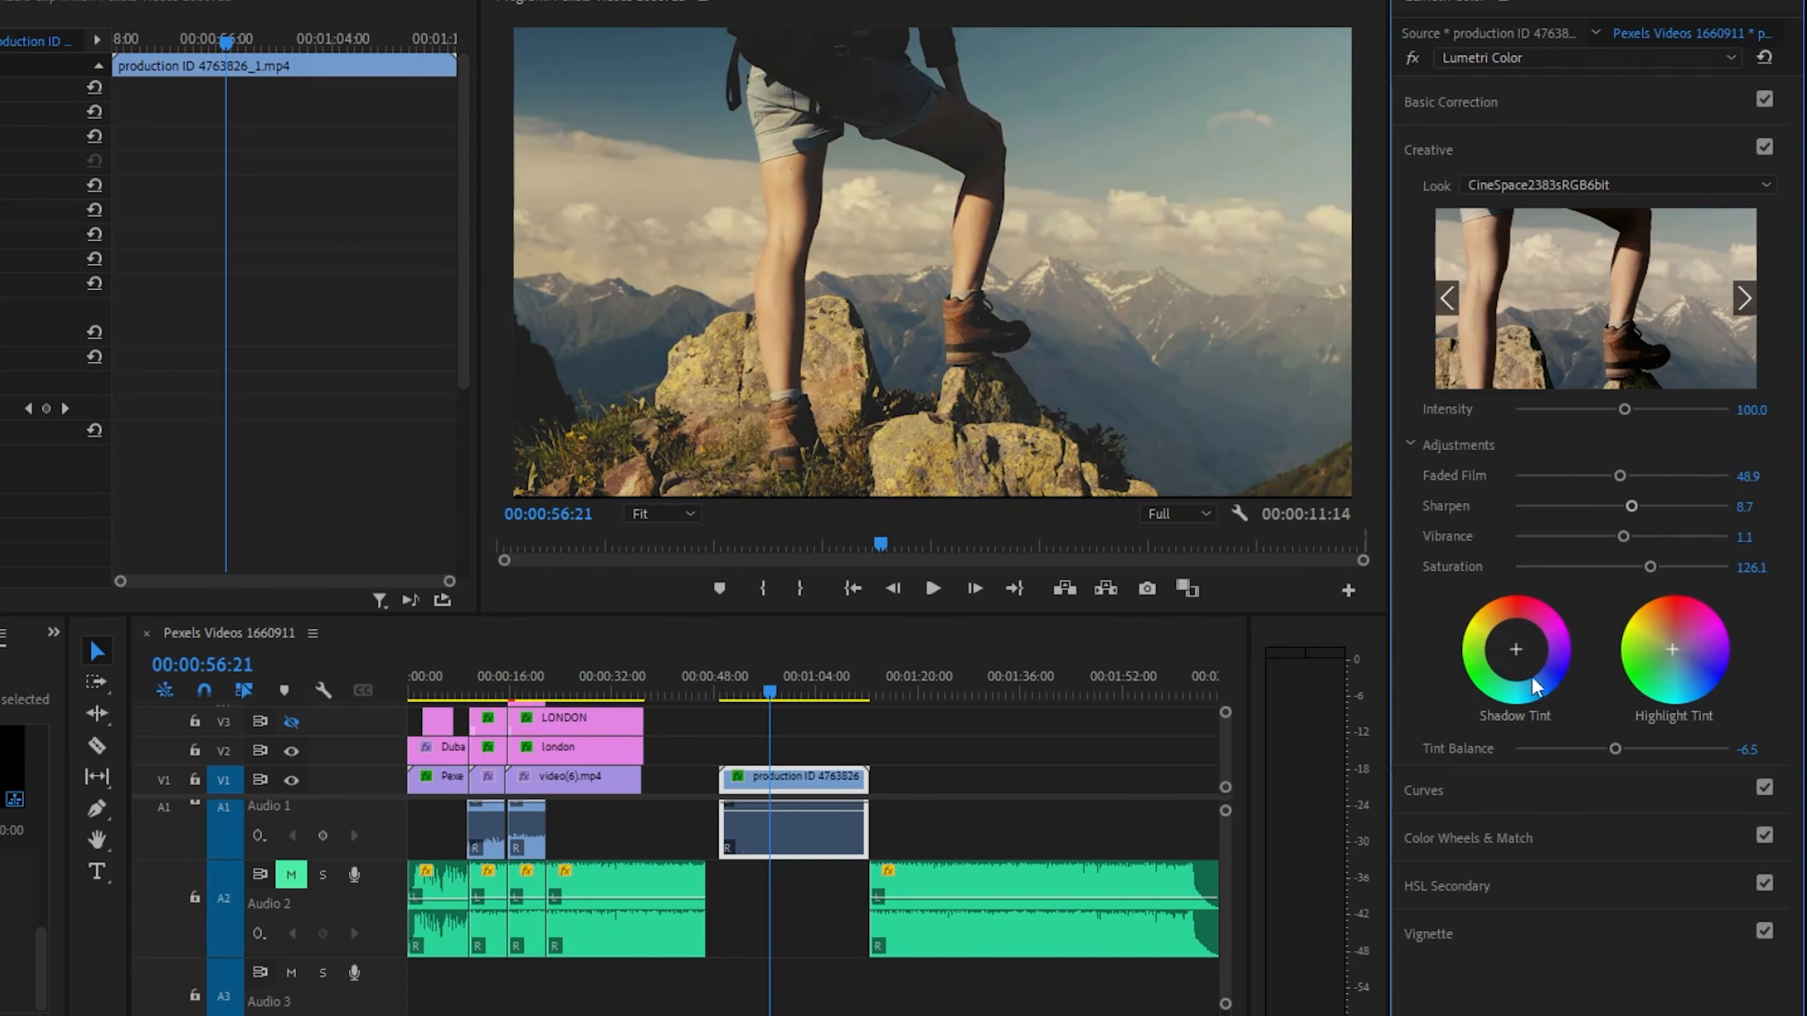
left_click_drag(1615, 748, 1536, 750)
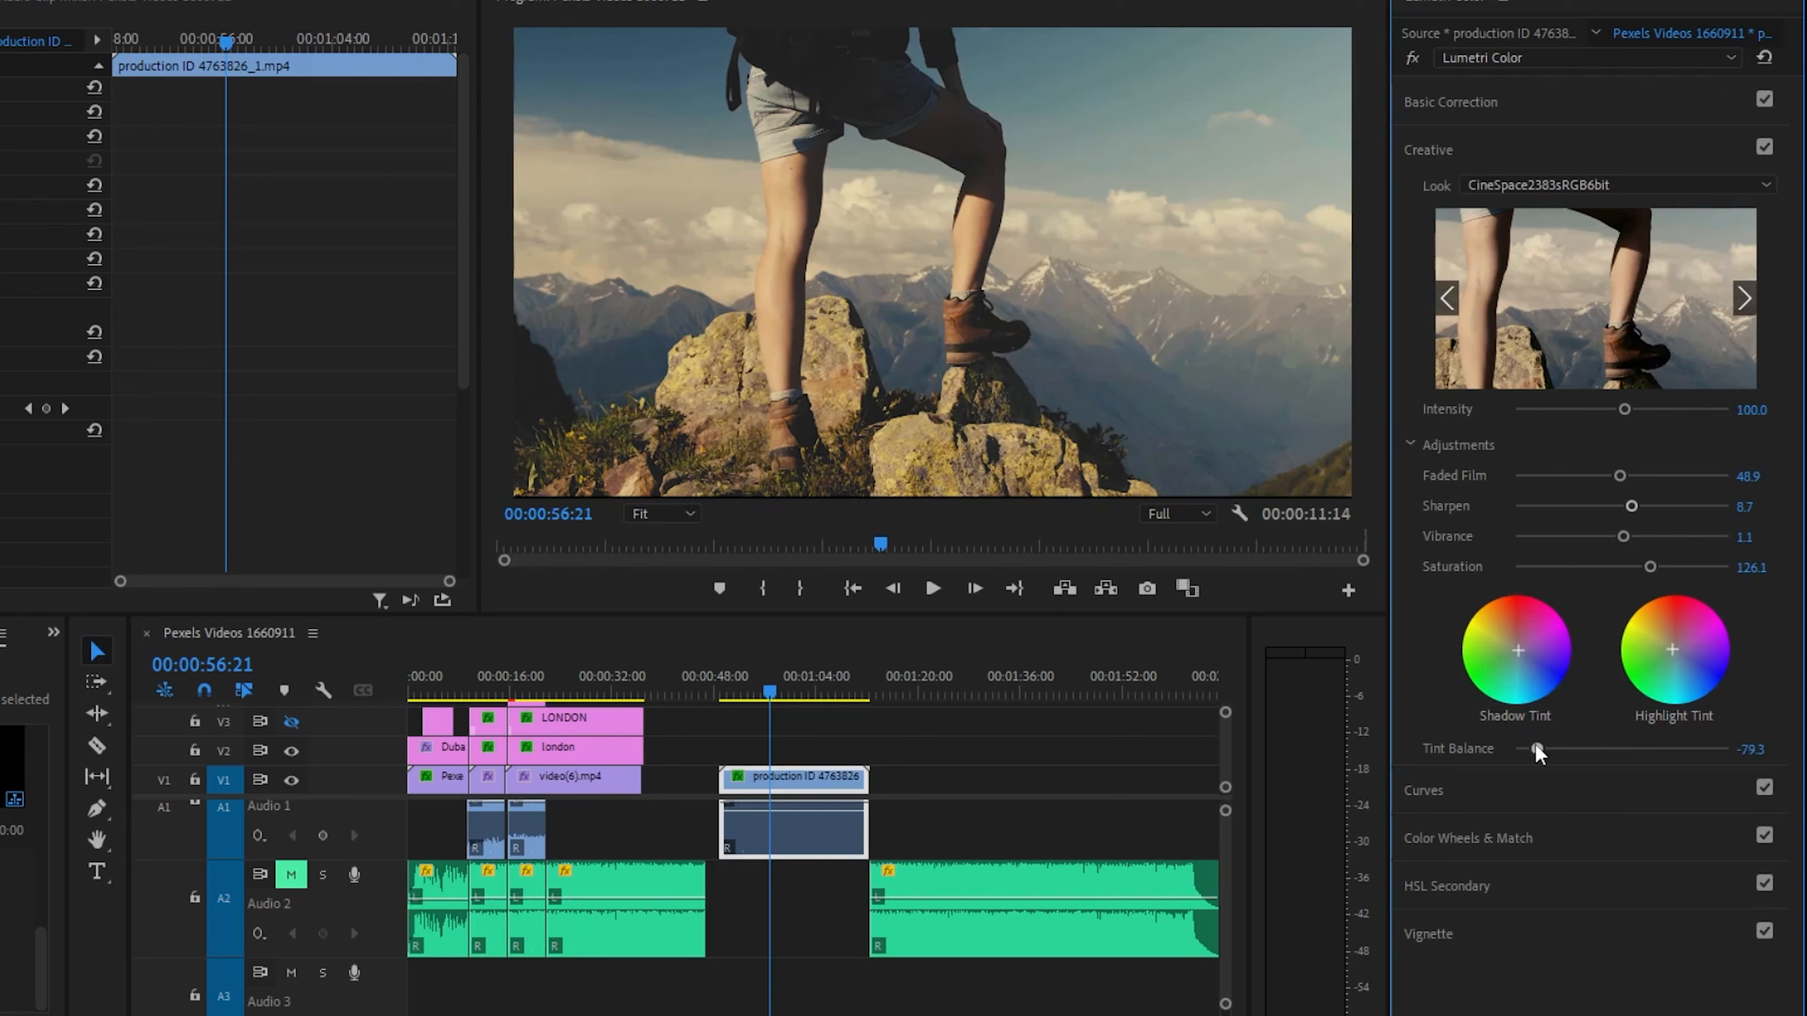
mouse_move(1618, 413)
left_mouse_down()
mouse_move(1577, 407)
mouse_move(1739, 408)
mouse_move(1575, 406)
mouse_move(1614, 410)
left_mouse_up()
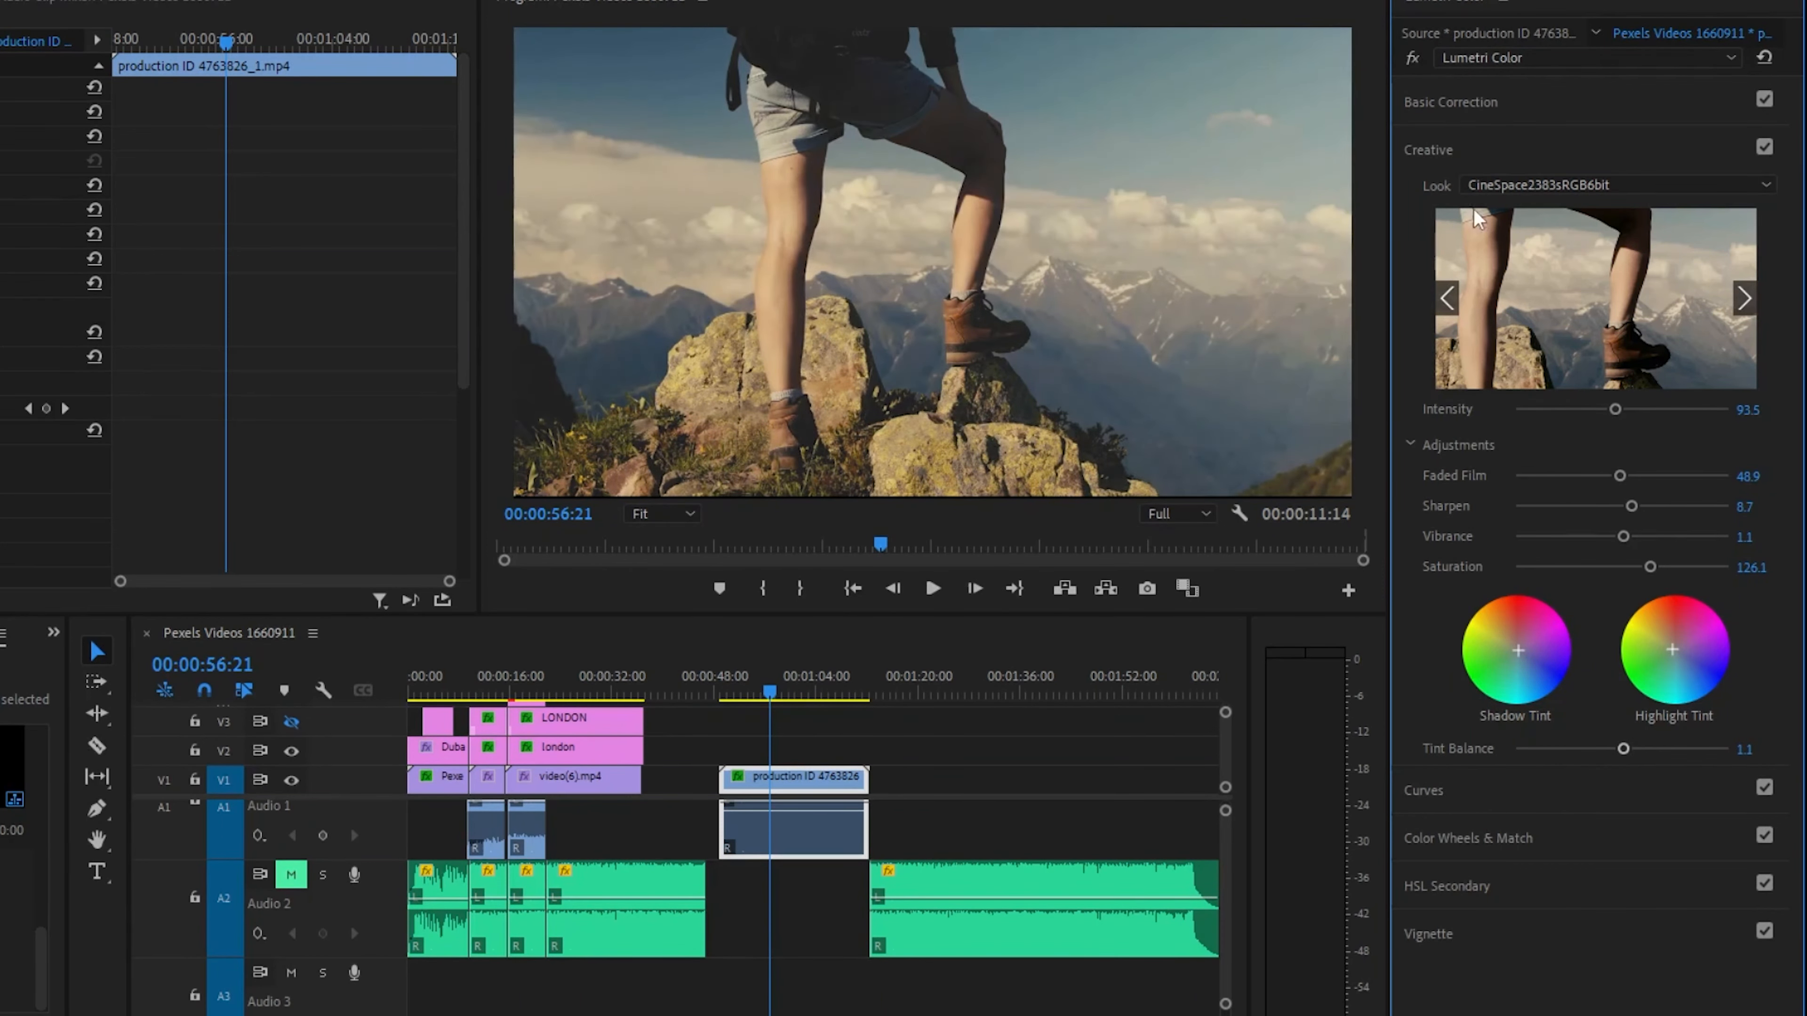
Step: Try the Kodak 5218 Kodak 2395 look on the hiker clip at intensity 95.7
left_click(1529, 184)
left_click(1676, 445)
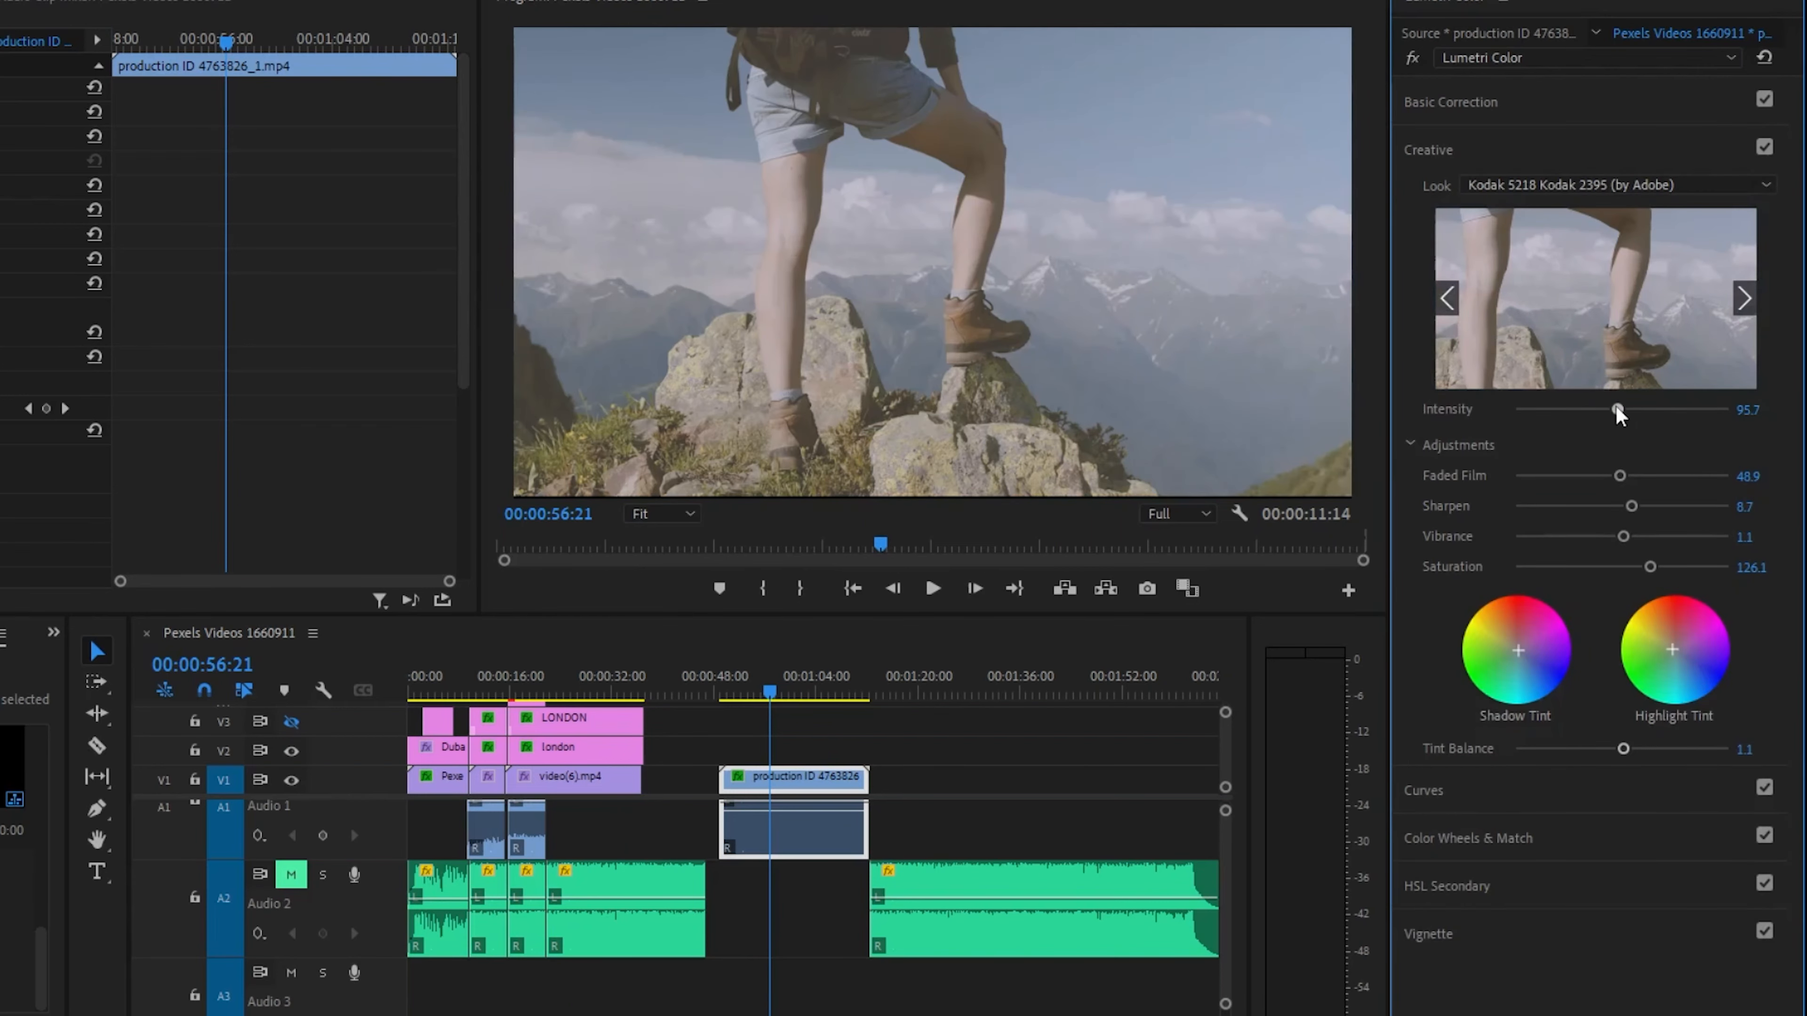
mouse_move(1616, 410)
left_mouse_down()
mouse_move(1783, 411)
mouse_move(1615, 408)
left_mouse_up()
Step: Try the black-and-white SL NOIR looks on the hiker clip, ending with SL NOIR TRI-X
left_click(1581, 188)
left_click_drag(1771, 703, 1770, 989)
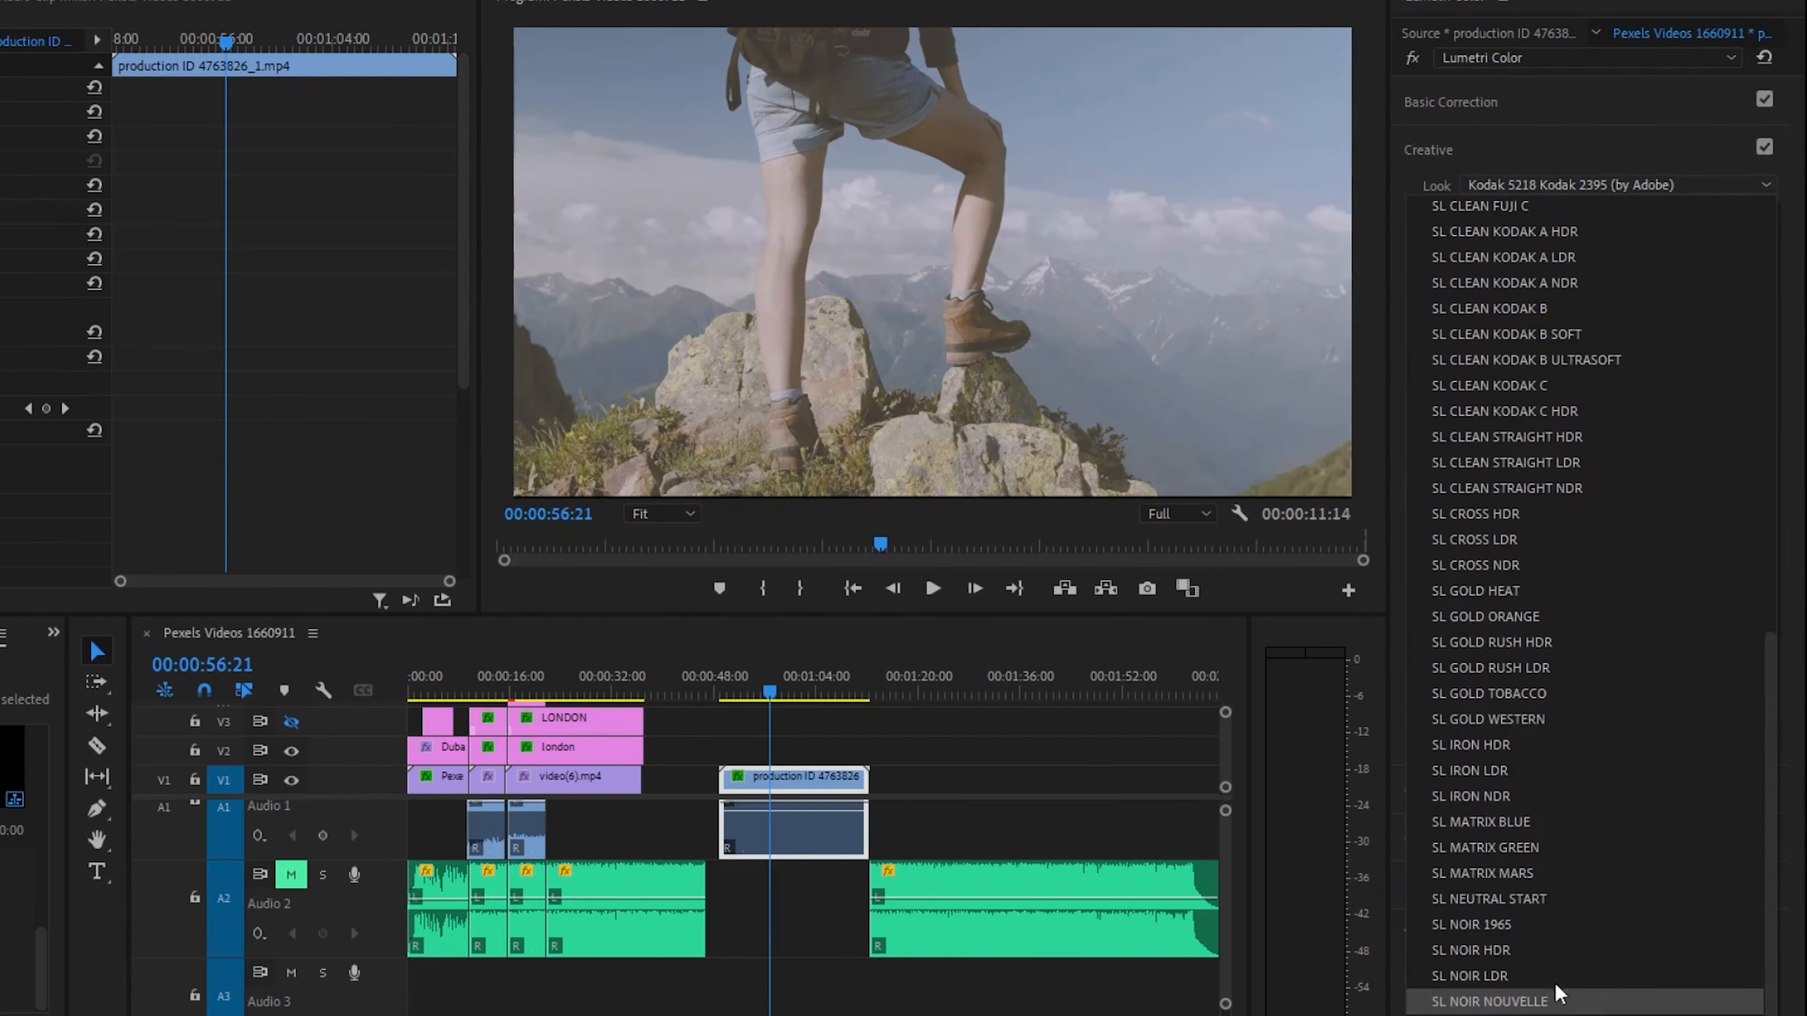
left_click(1557, 1015)
left_click(1605, 188)
left_click(1700, 1015)
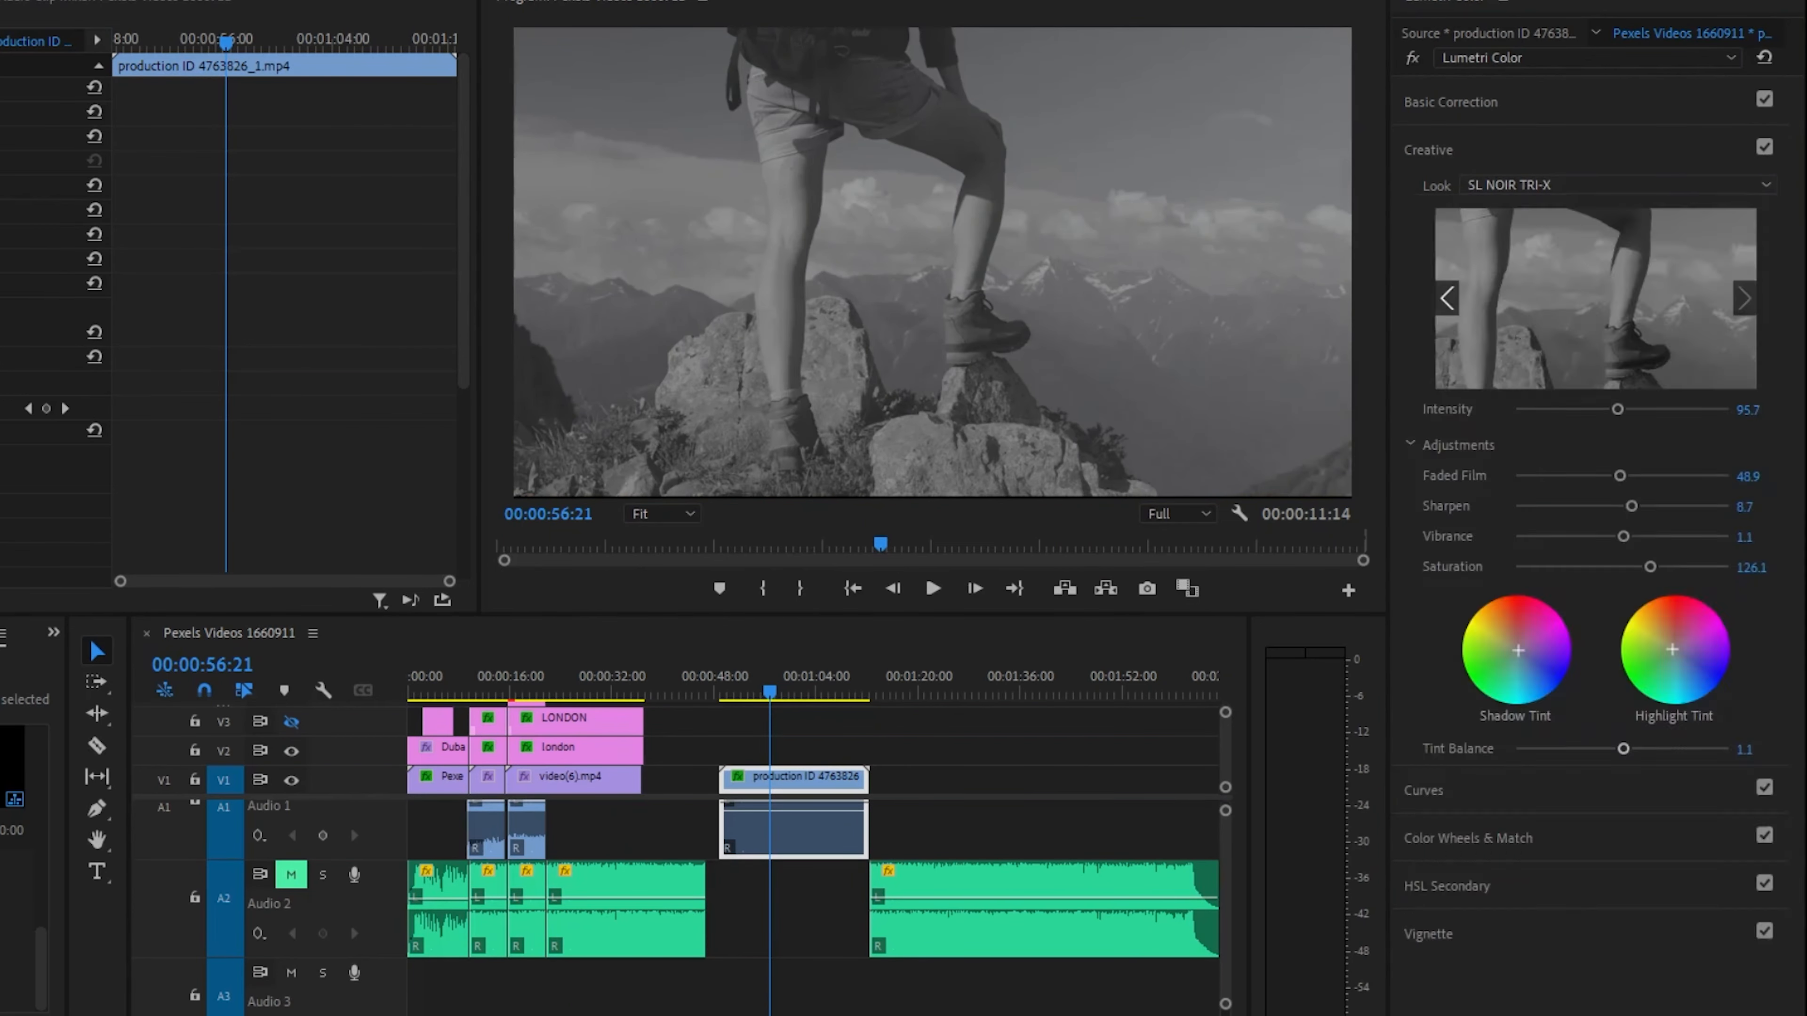
Step: Try the SL MATRIX MARS, SL GOLD HEAT and SL CROSS HDR looks on the hiker clip
left_click(1601, 184)
left_click(1529, 873)
left_click(1593, 185)
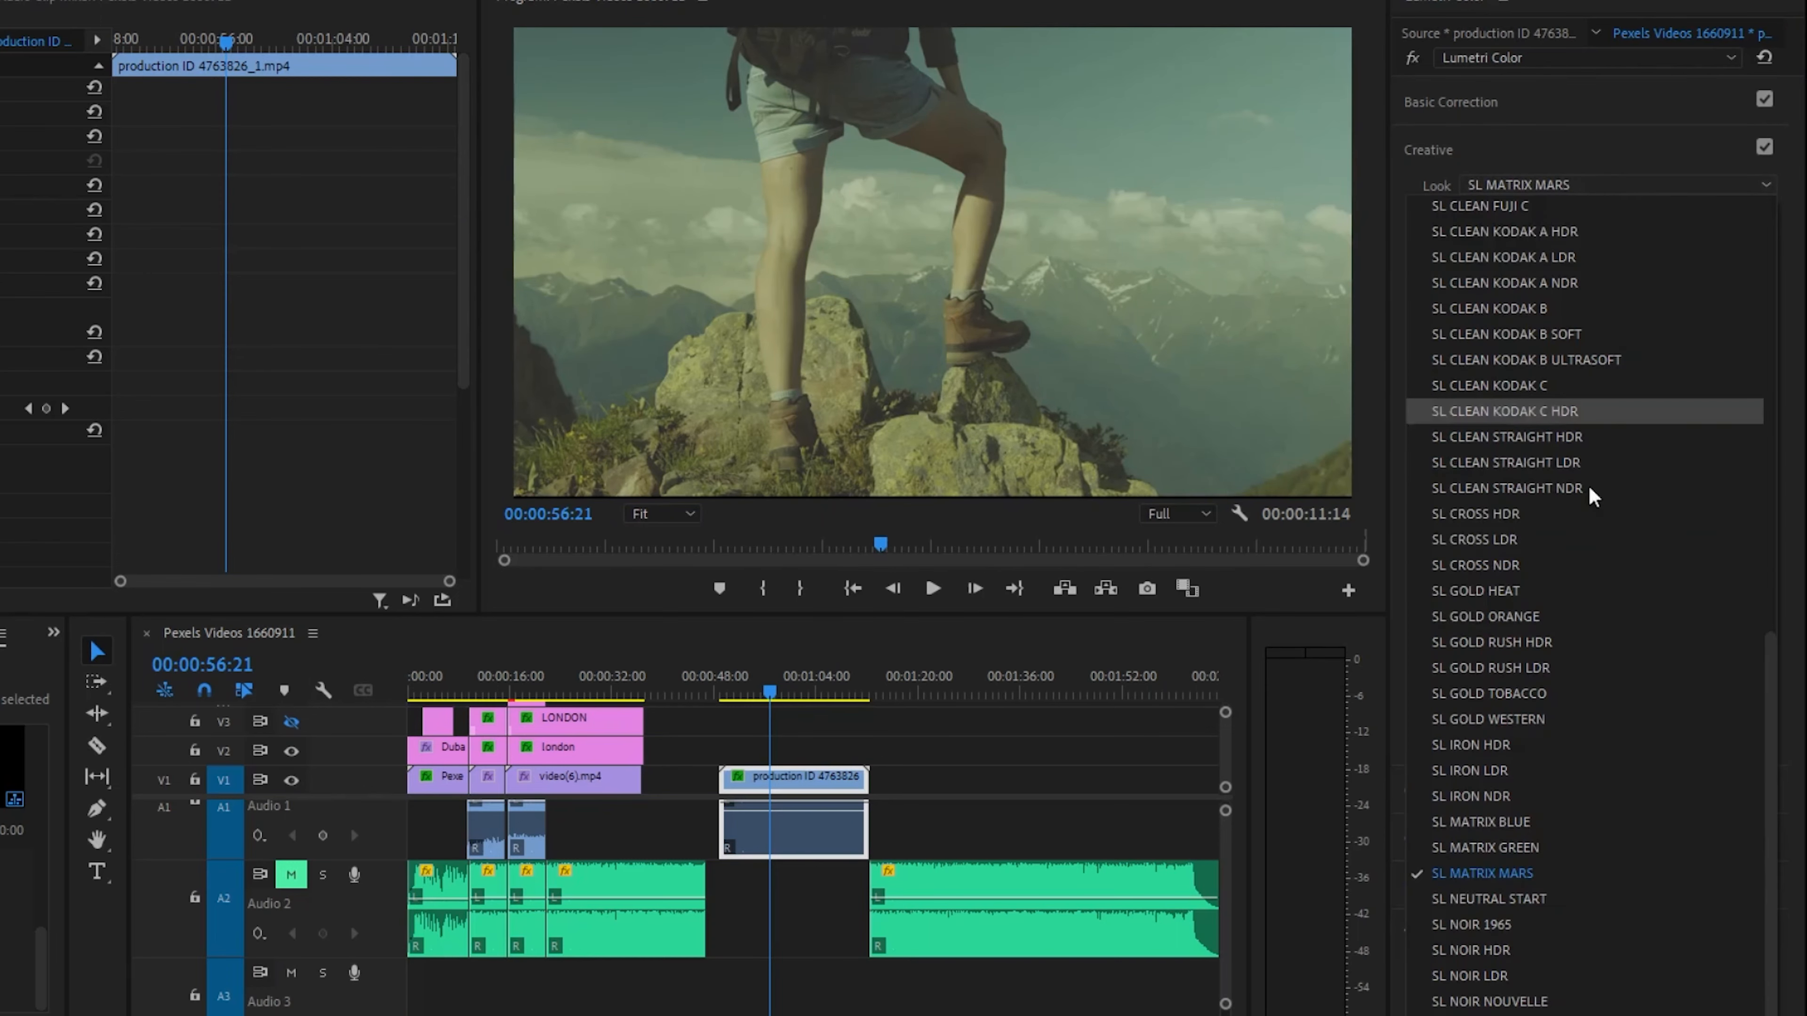
left_click(1561, 591)
left_click(1566, 185)
left_click(1506, 516)
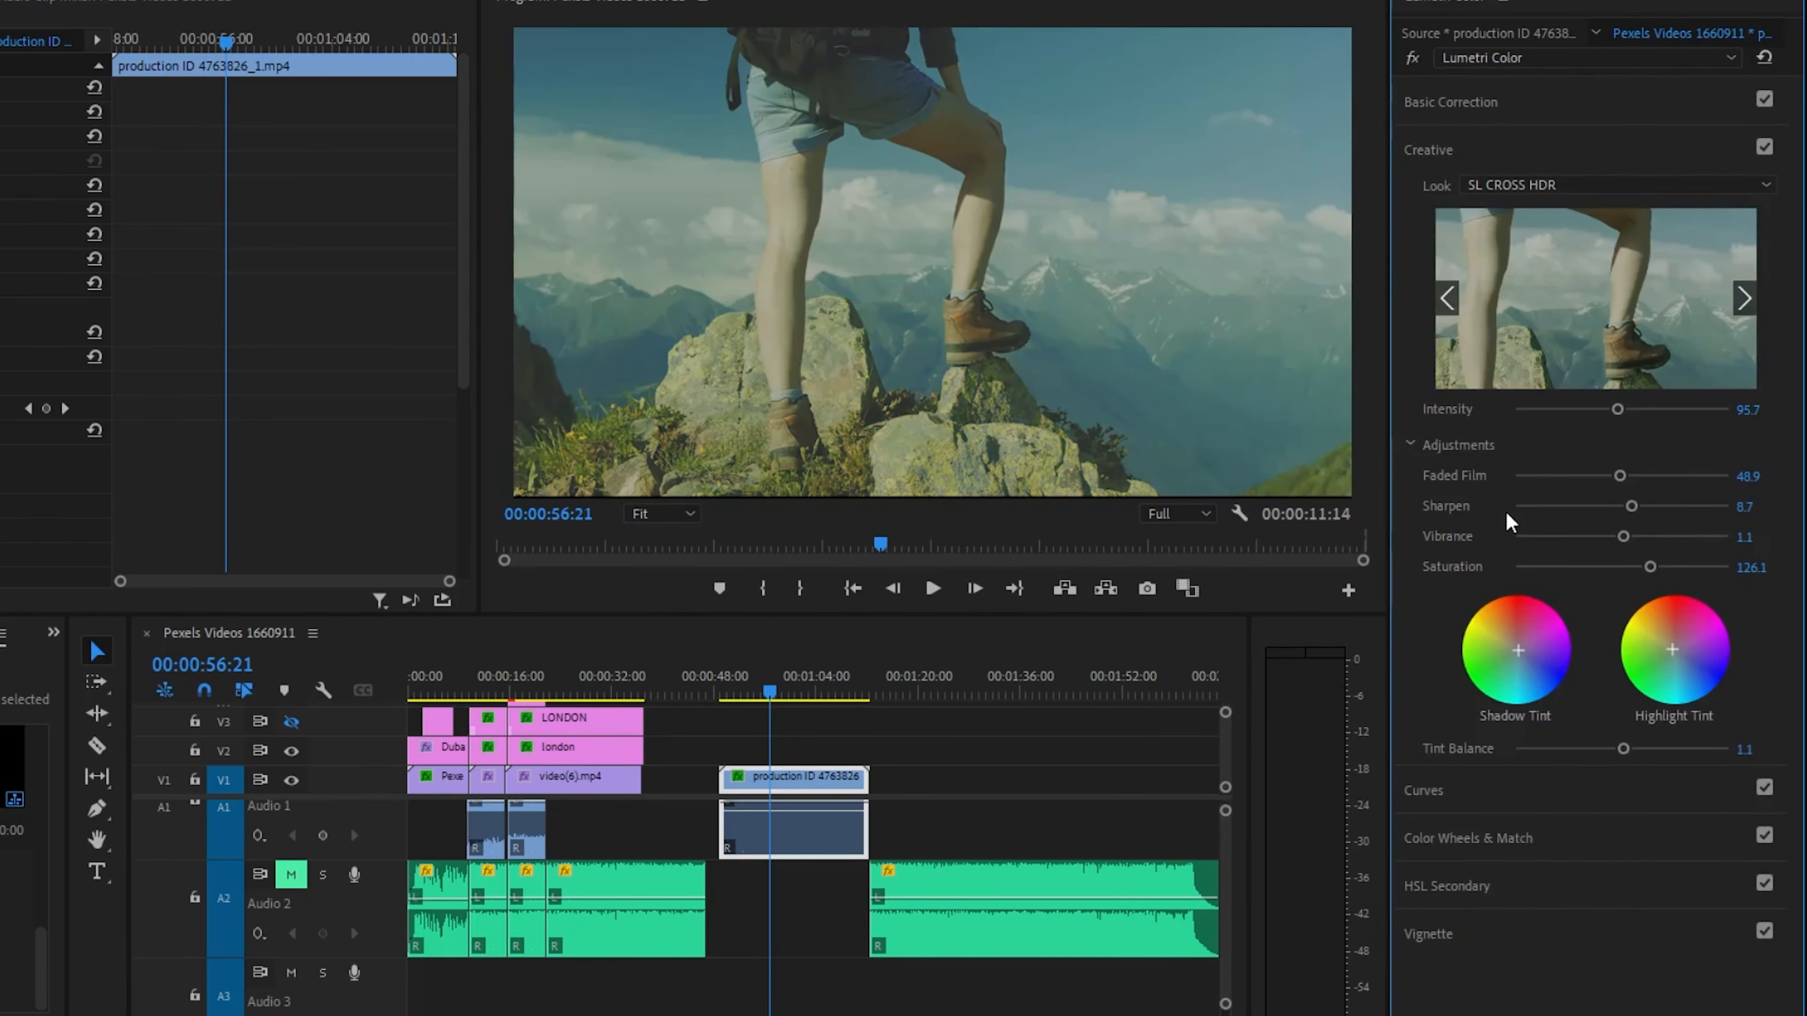
Step: Apply the SL CLEAN KODAK C look with intensity 100.0, faded film 53.3 and saturation 108.7
left_click(1537, 187)
left_click(1687, 526)
mouse_move(1621, 416)
left_mouse_down()
mouse_move(1734, 413)
mouse_move(1517, 414)
mouse_move(1617, 418)
left_mouse_up()
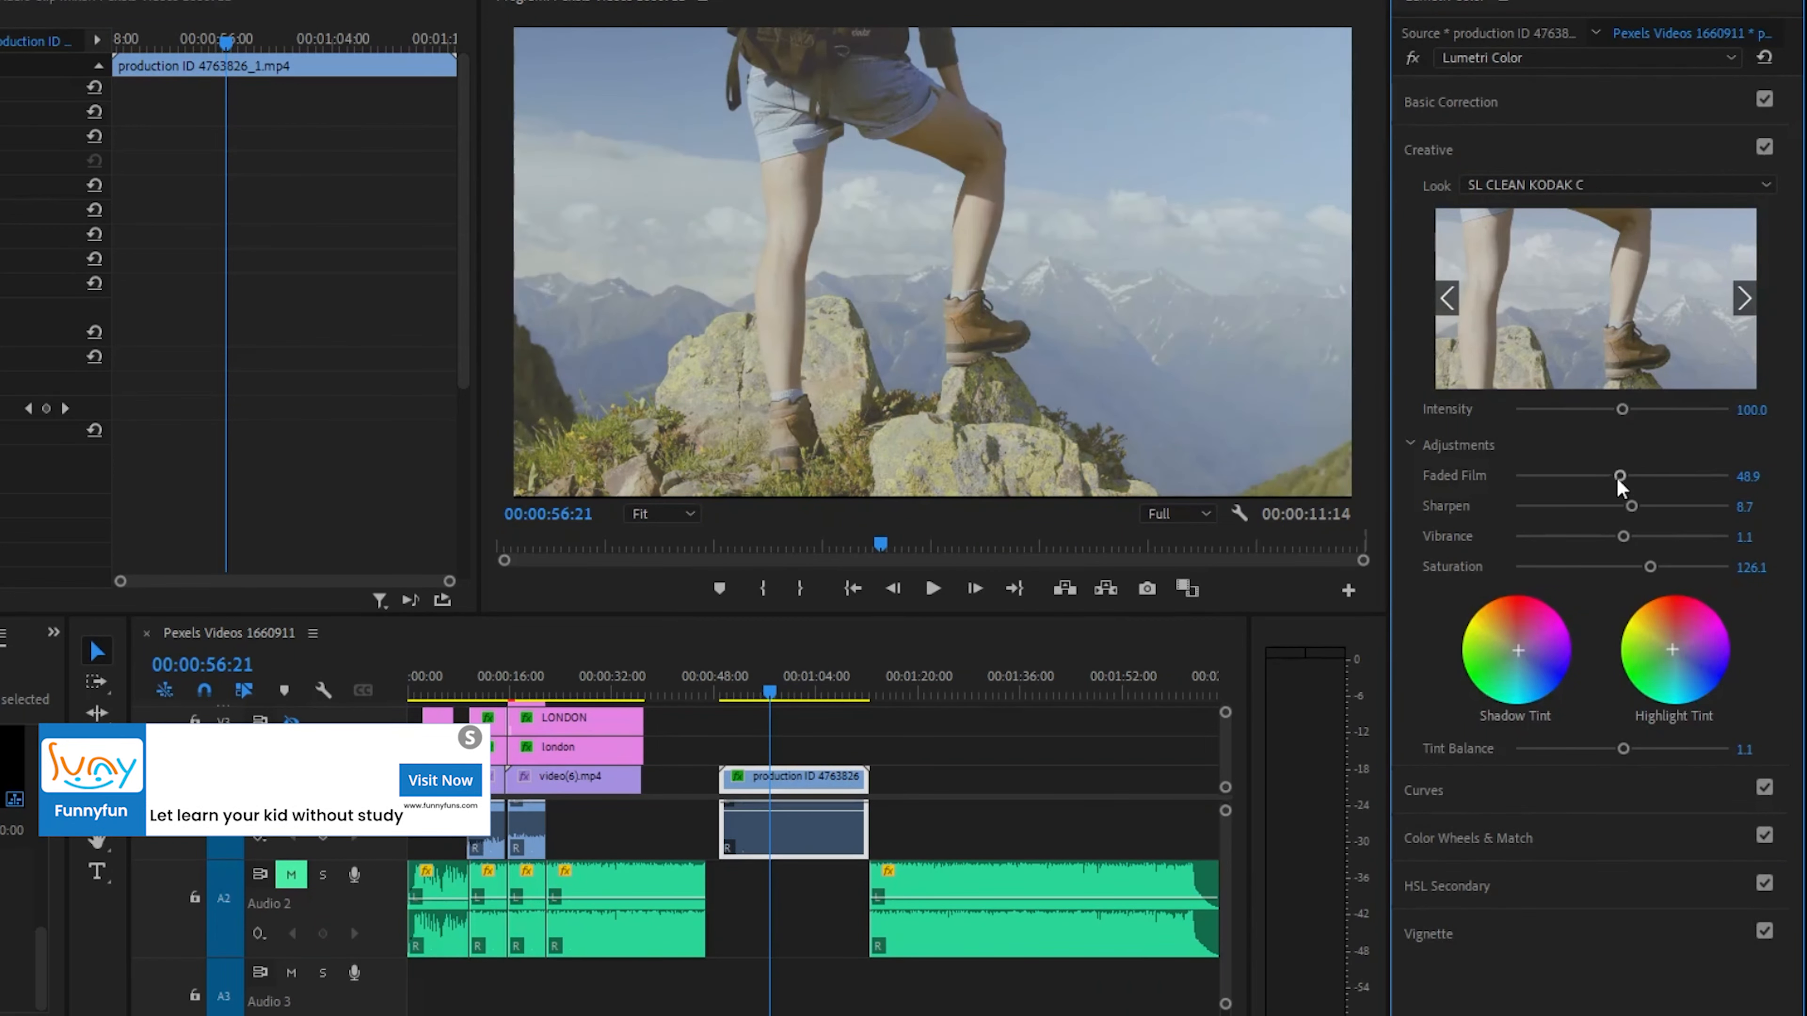
left_click_drag(1559, 476, 1630, 477)
Step: Reapply the CineSpace2383sRGB6bit look to the hiker clip and fine-tune its faded film amount
left_click(1614, 189)
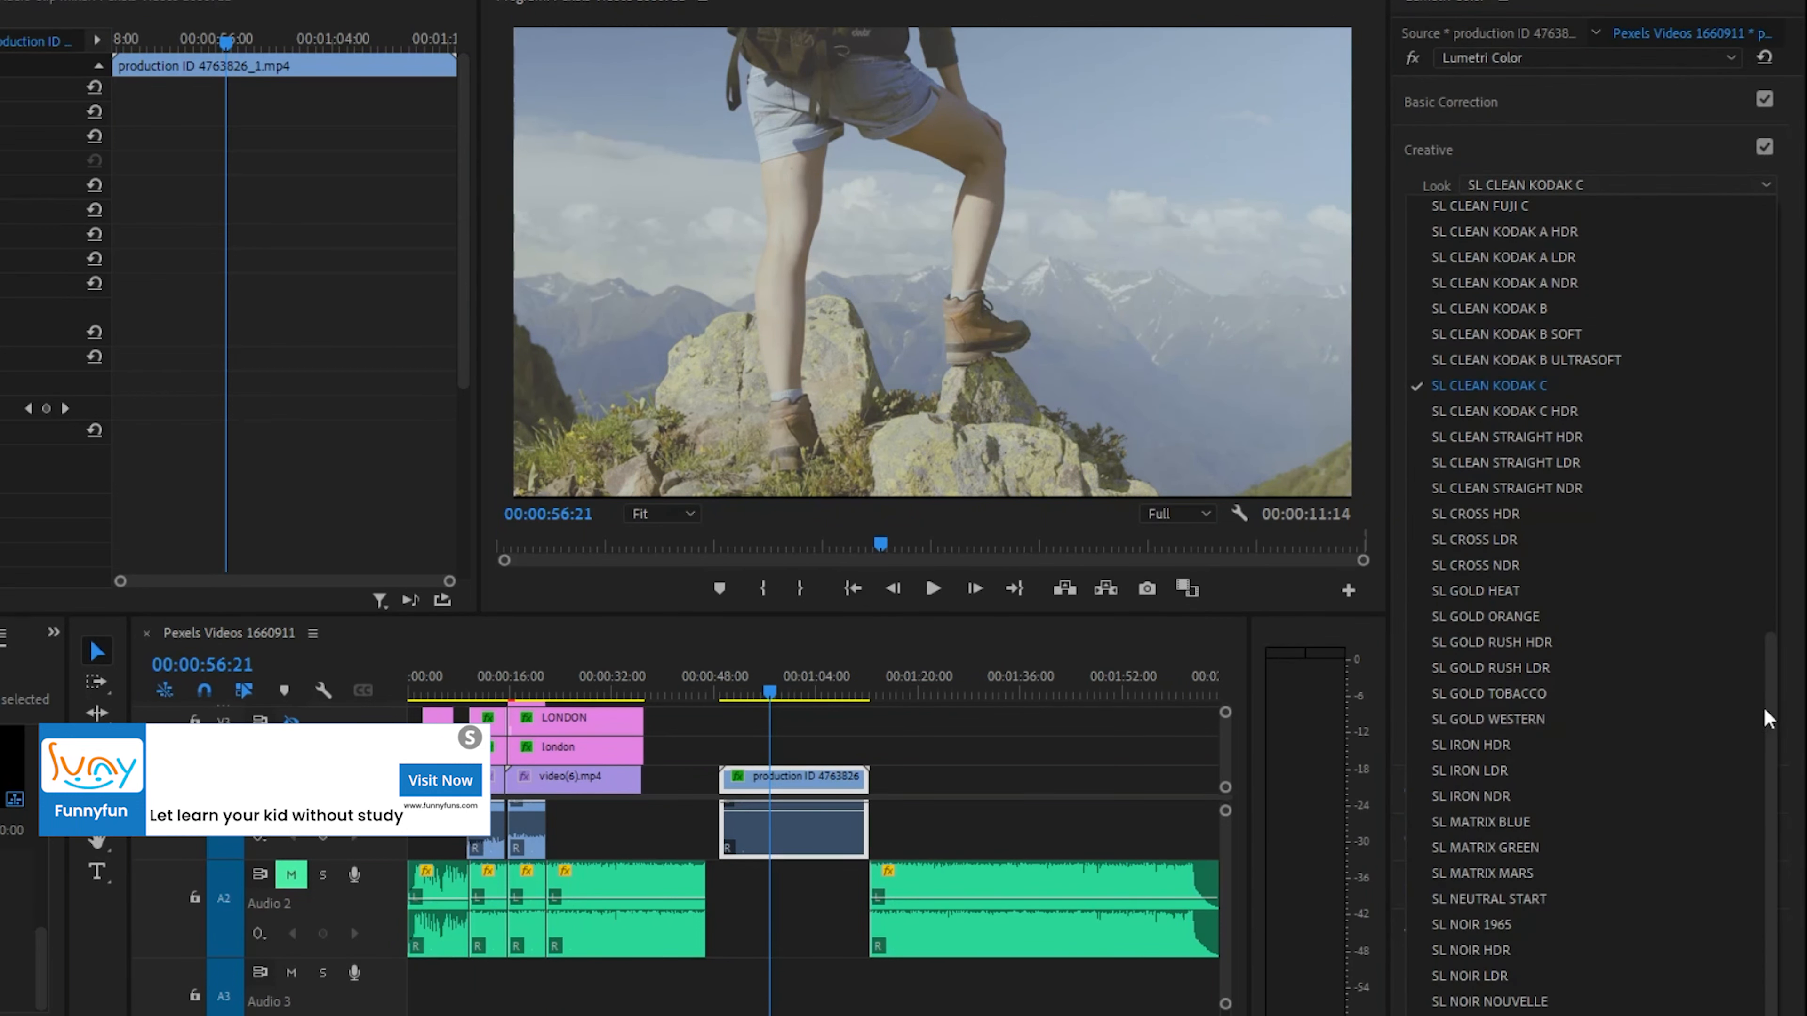
left_click_drag(1771, 679, 1737, 254)
left_click(1544, 292)
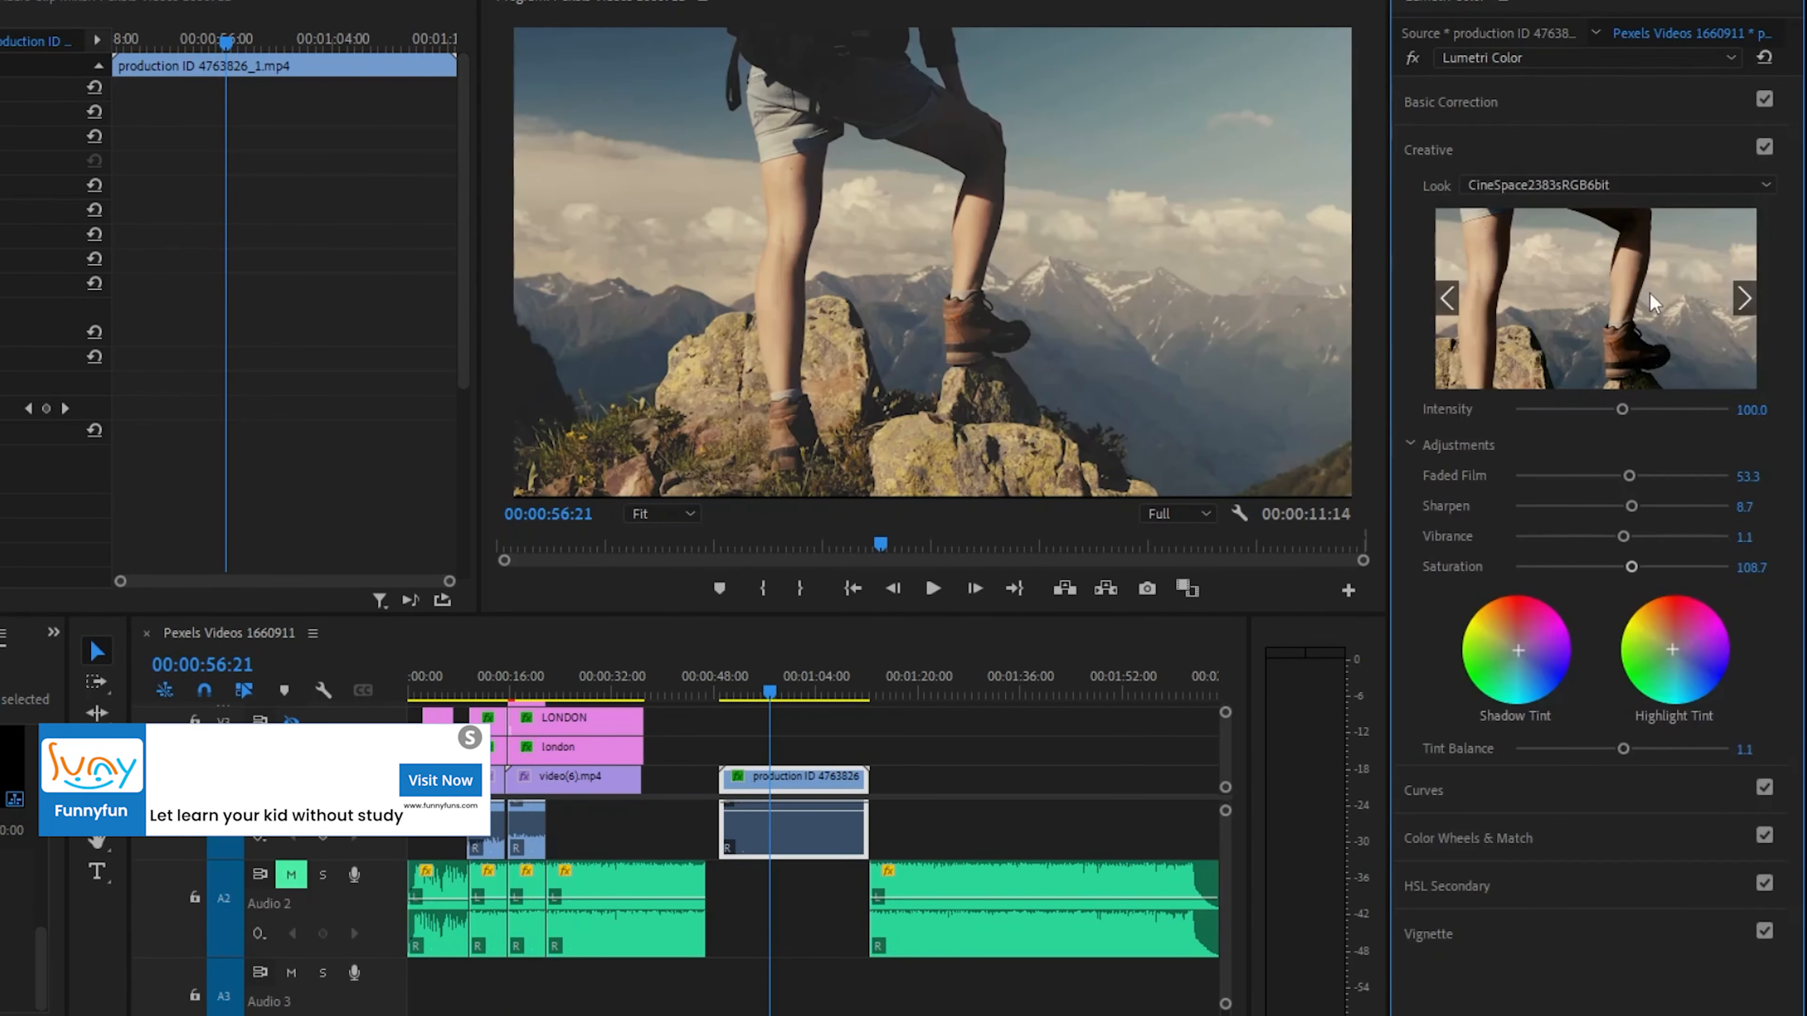
mouse_move(1639, 478)
left_mouse_down()
mouse_move(1544, 490)
mouse_move(1608, 491)
left_mouse_up()
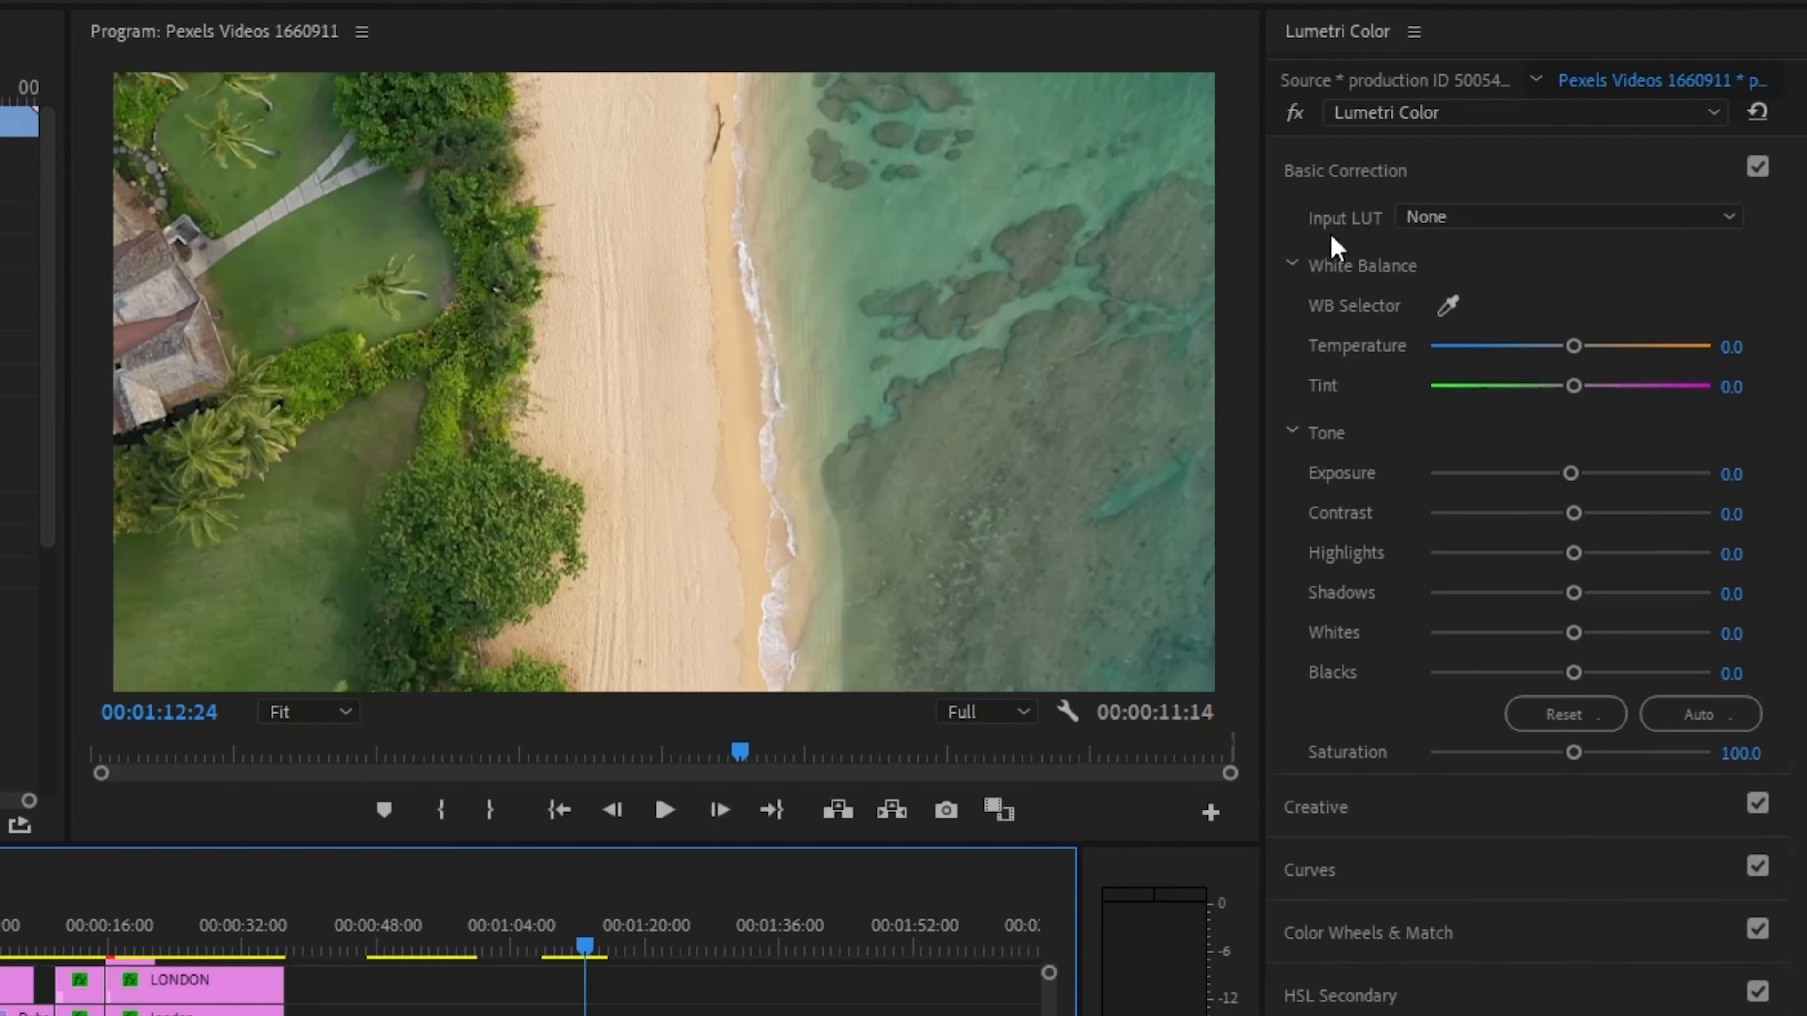
Step: Load 02_TeenageDream V2.cube from the LUT Pack folder as the aerial beach clip's Input LUT
left_click(1412, 218)
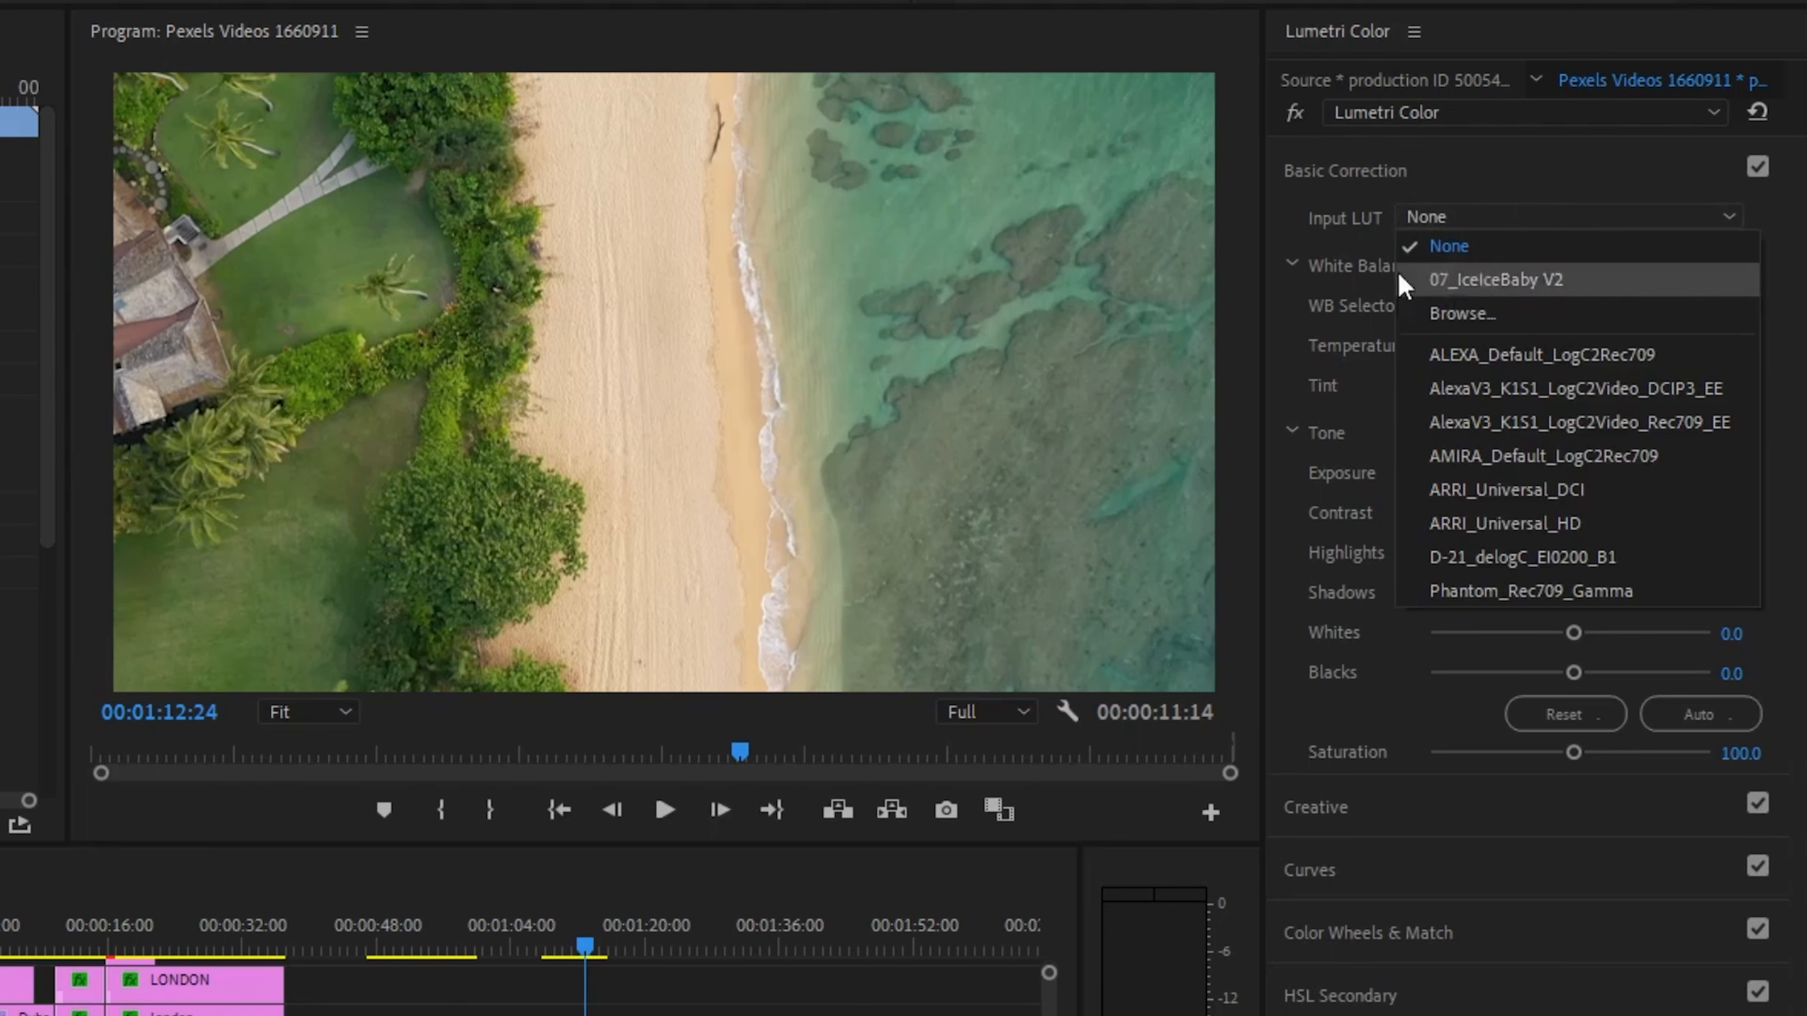
left_click(1440, 321)
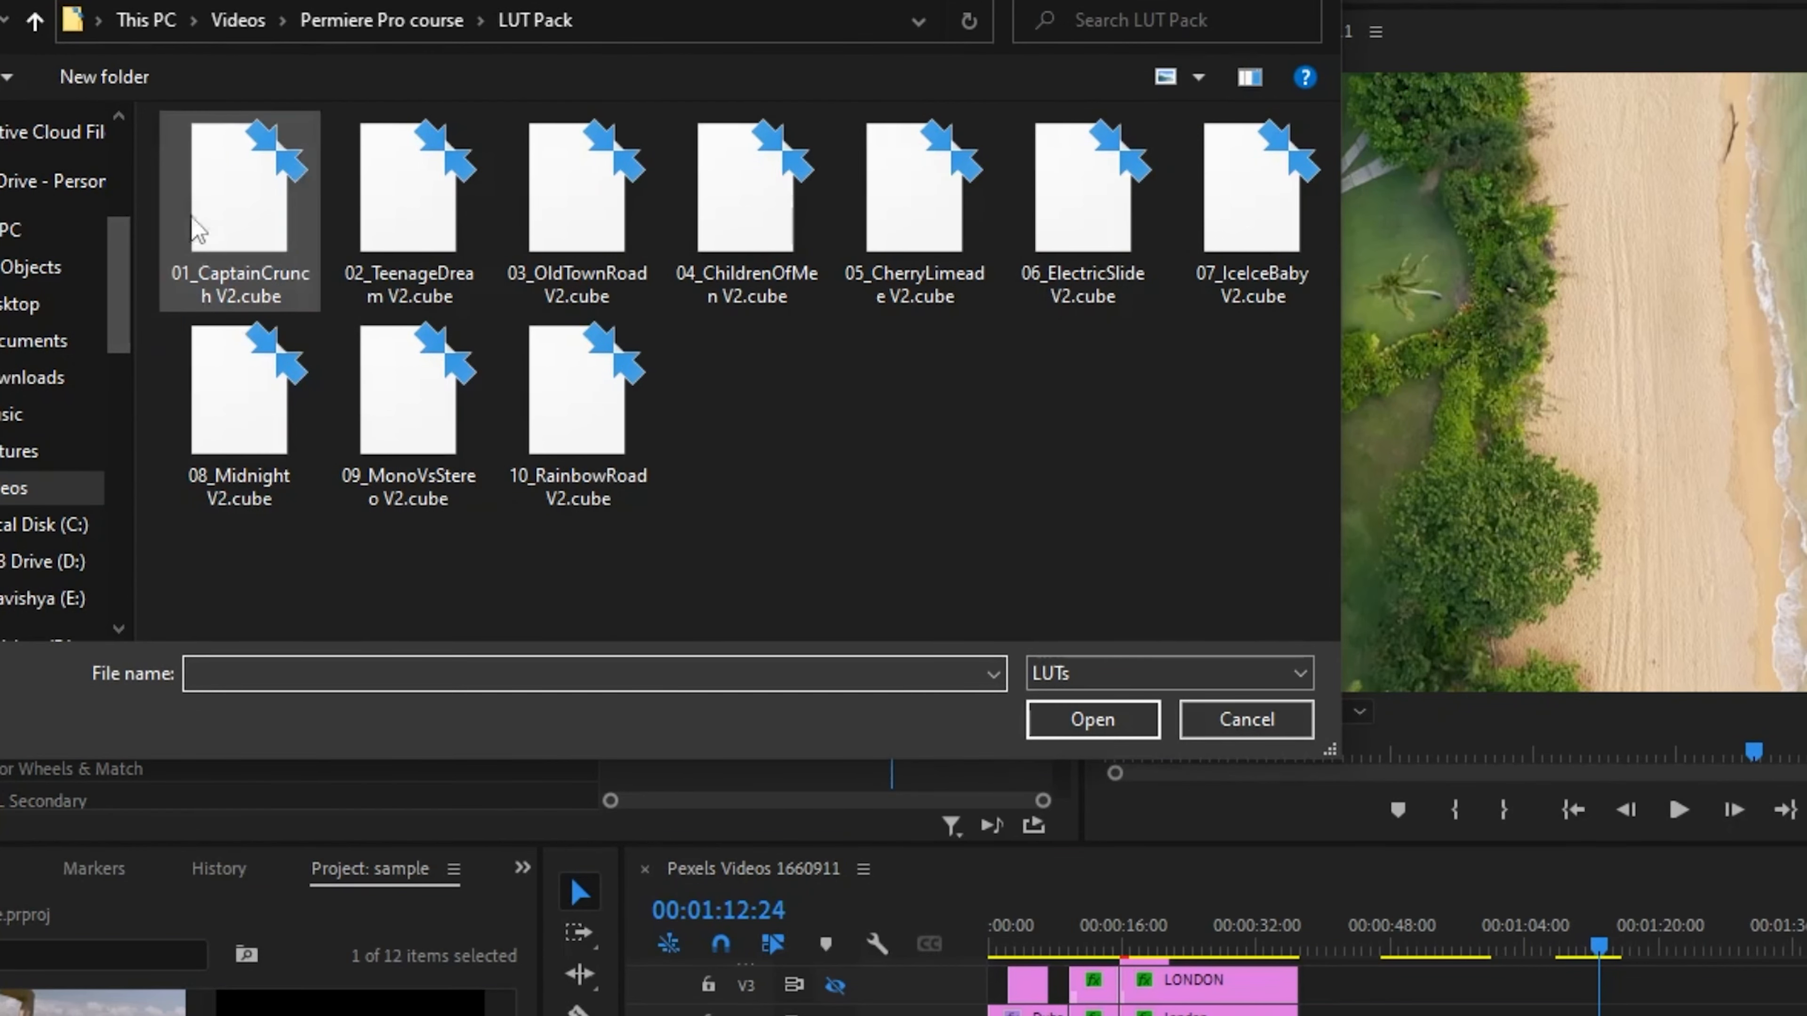
left_click(470, 294)
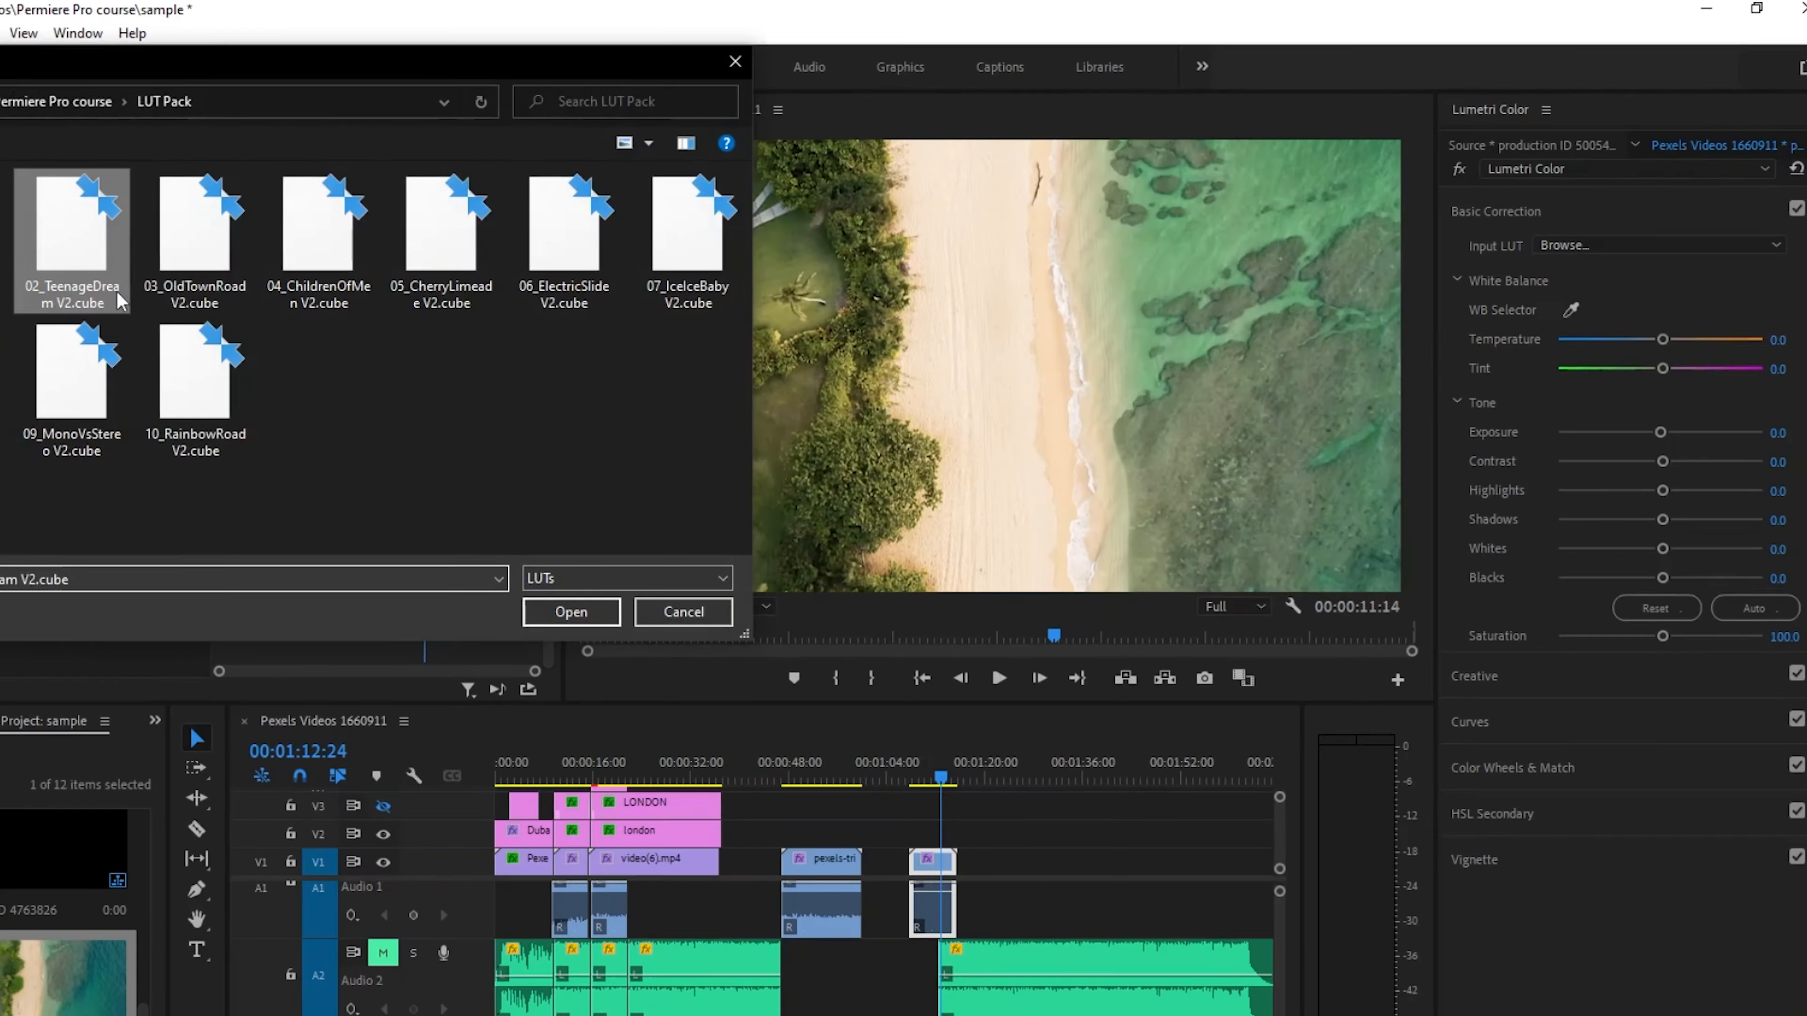
left_click(571, 611)
Step: Replace the aerial beach clip's Input LUT with 03_OldTownRoad V2.cube from the LUT Pack folder
left_click(1635, 245)
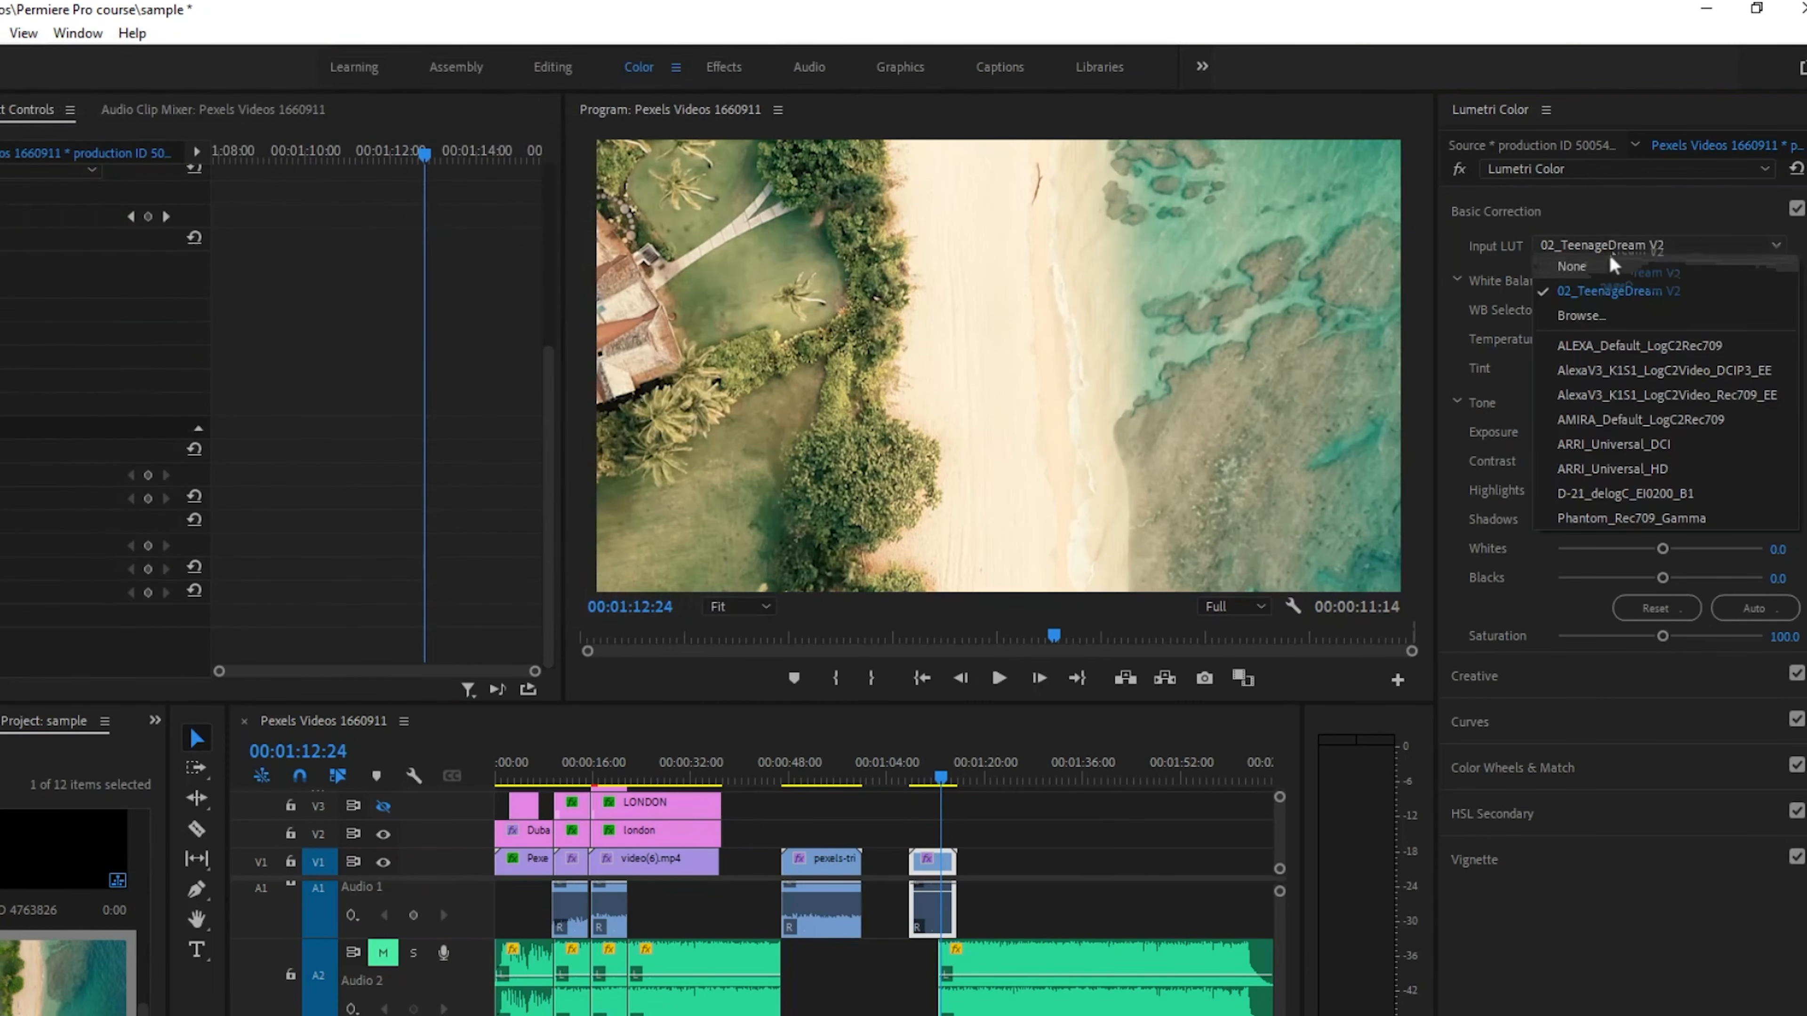
left_click(1636, 315)
left_click(182, 436)
left_click(571, 612)
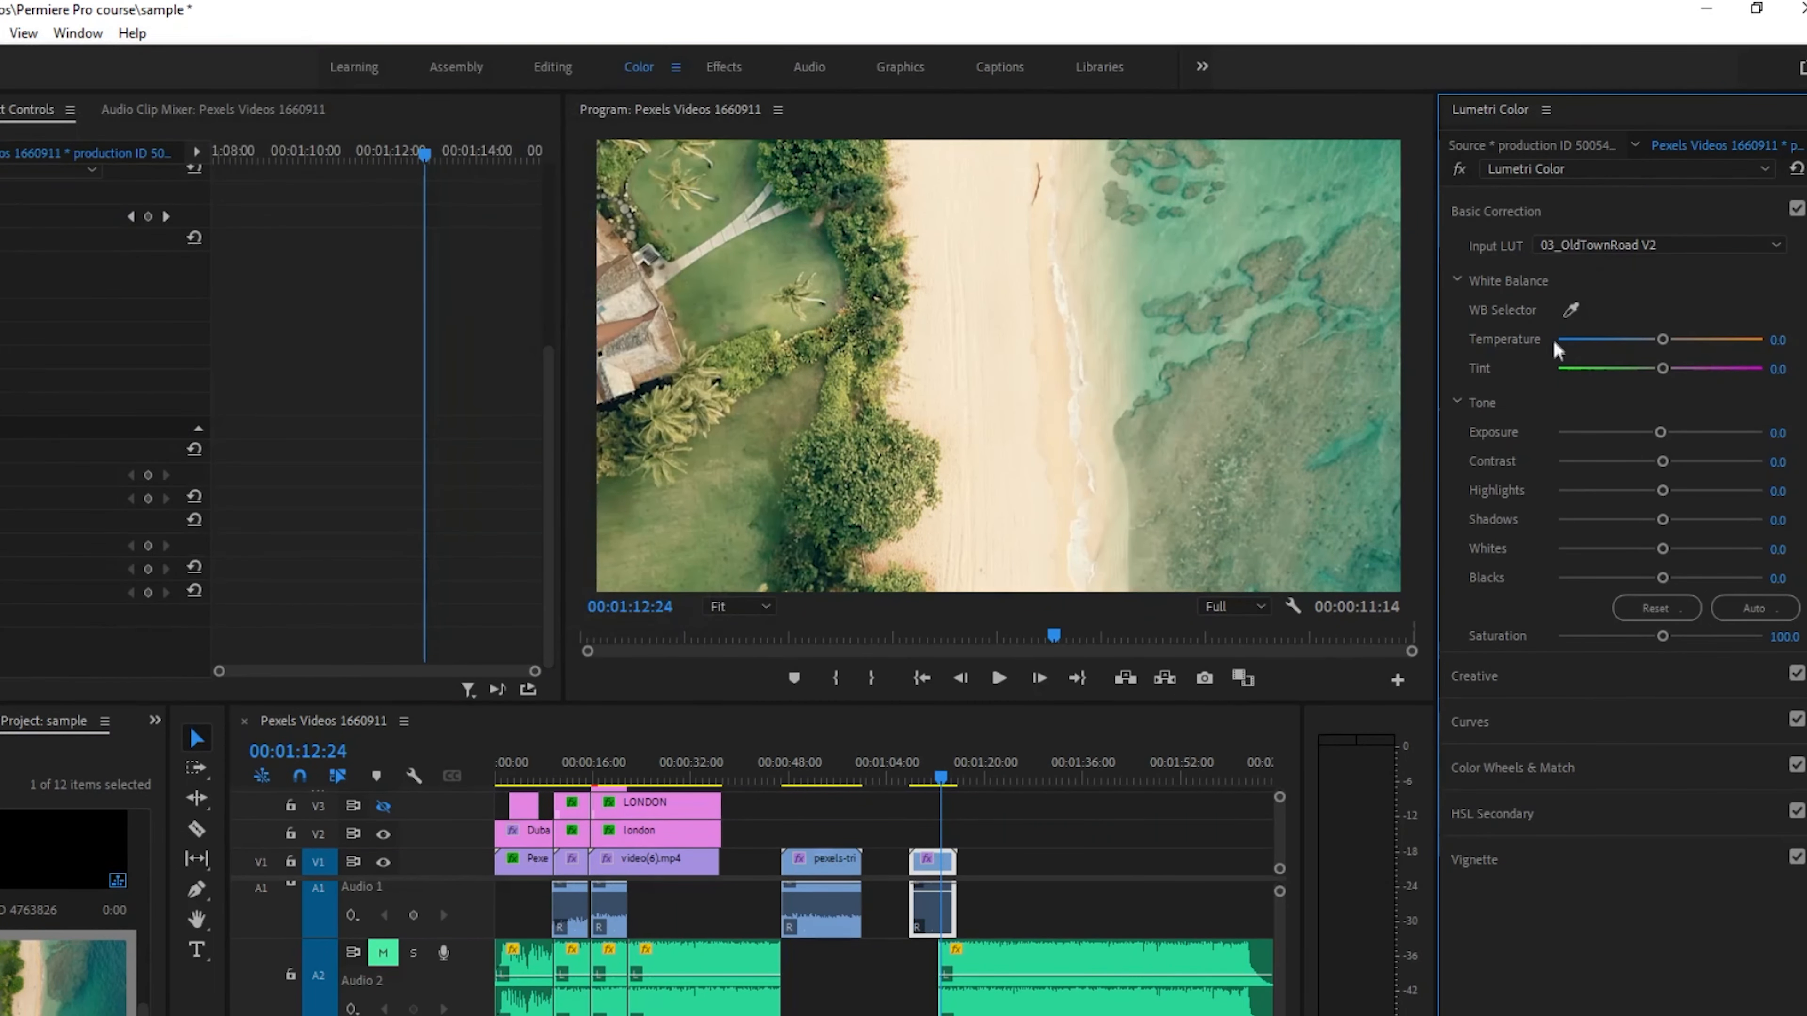
Step: Replace the aerial beach clip's Input LUT with 04_ChildrenOfMen V2.cube from the LUT Pack folder
left_click(1636, 245)
left_click(1625, 332)
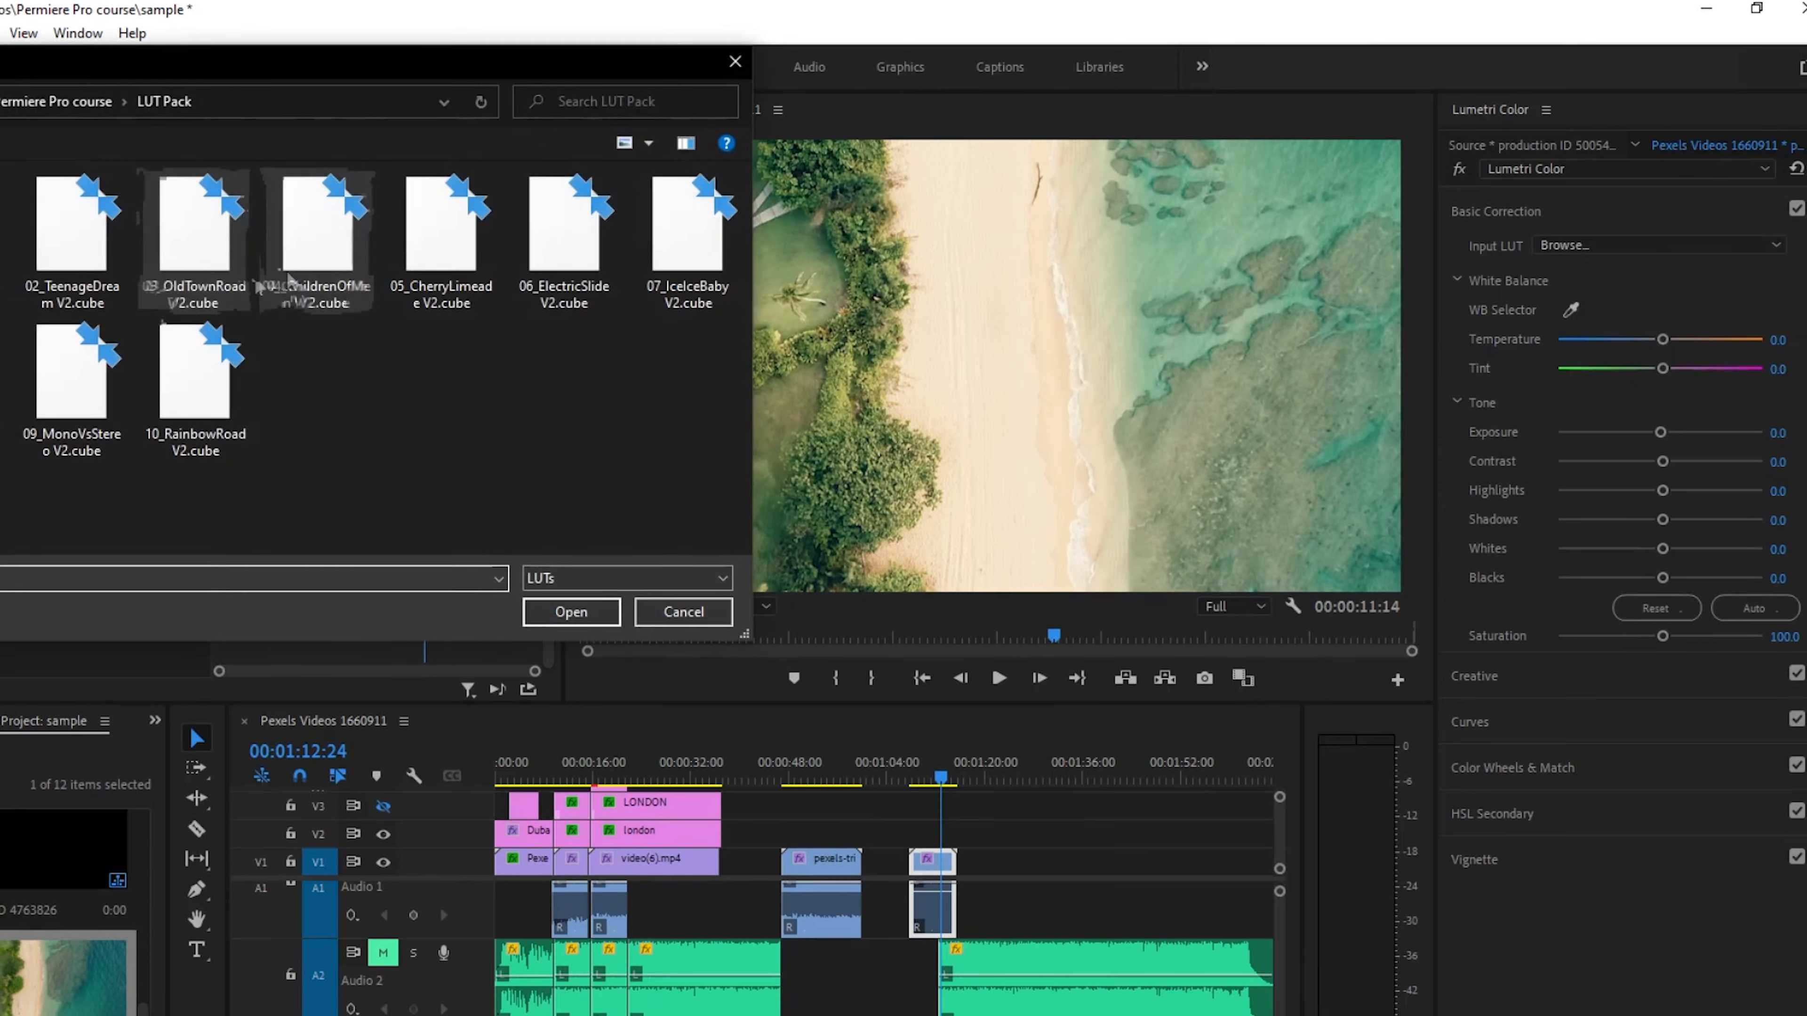
double_click(288, 279)
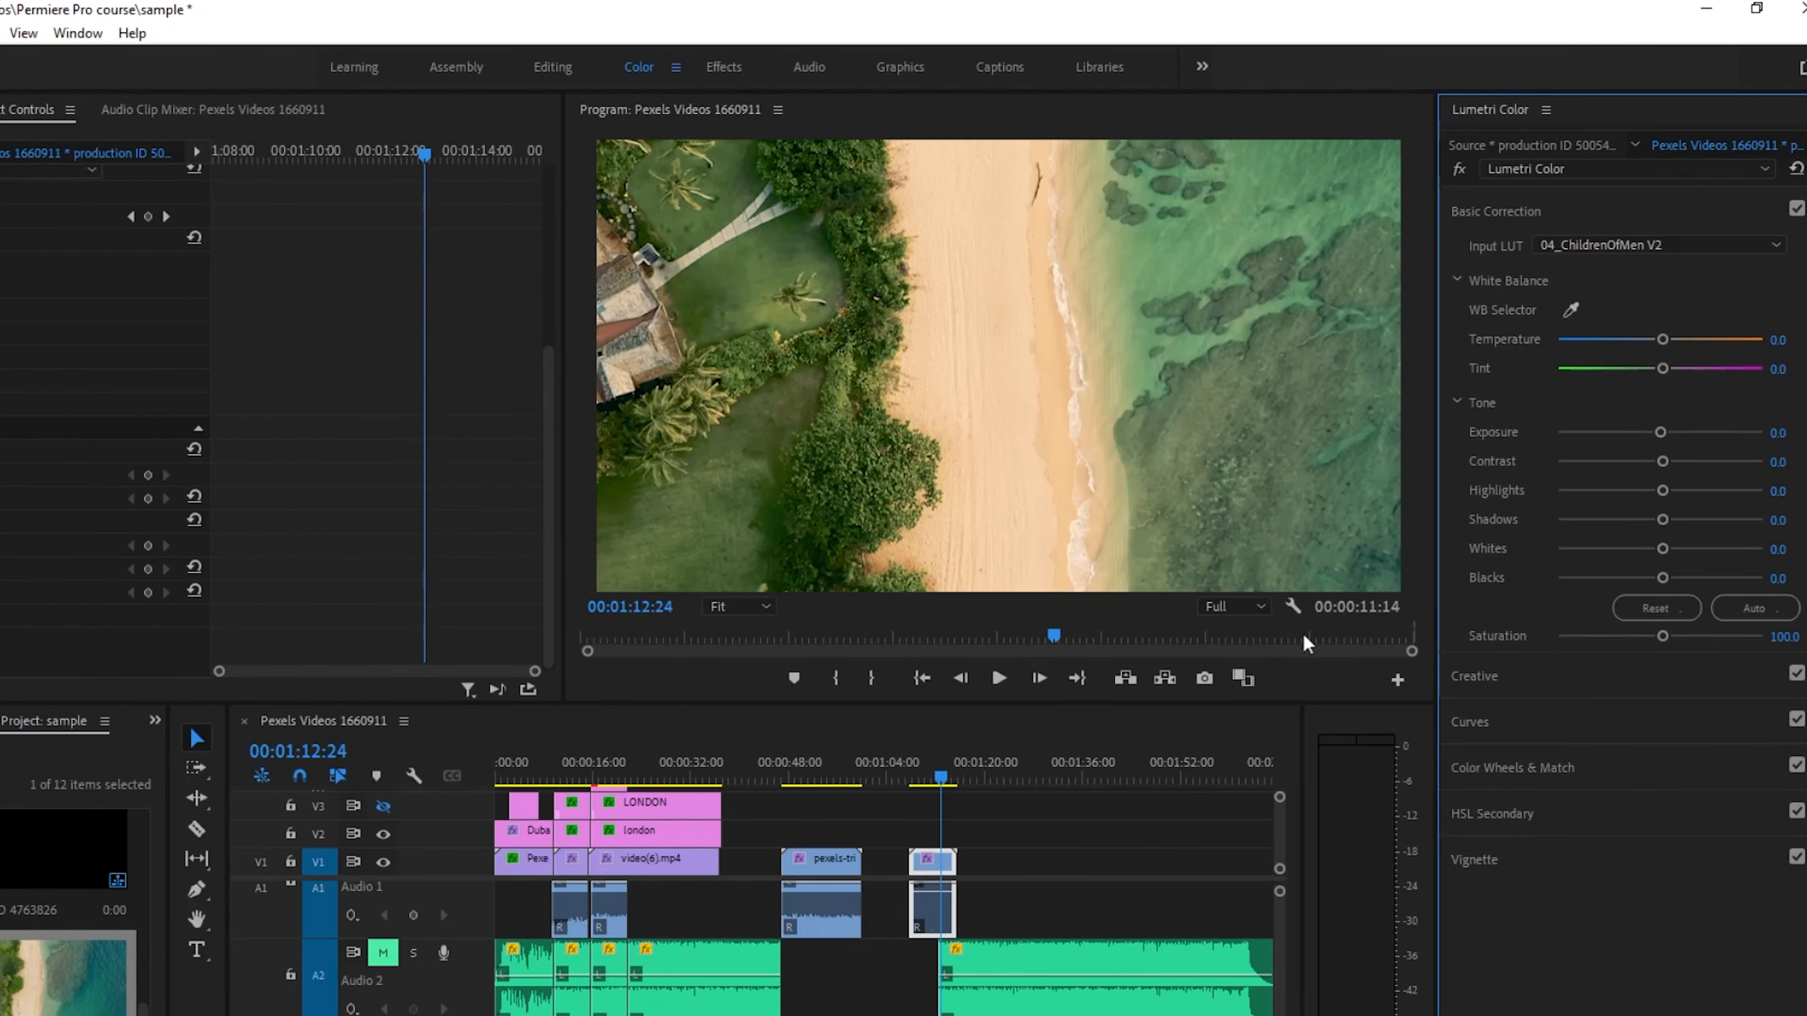
Step: Load 04_ChildrenOfMen V2.cube as the indoor waterfall clip's Input LUT and preview it at another frame
left_click_drag(939, 778, 811, 779)
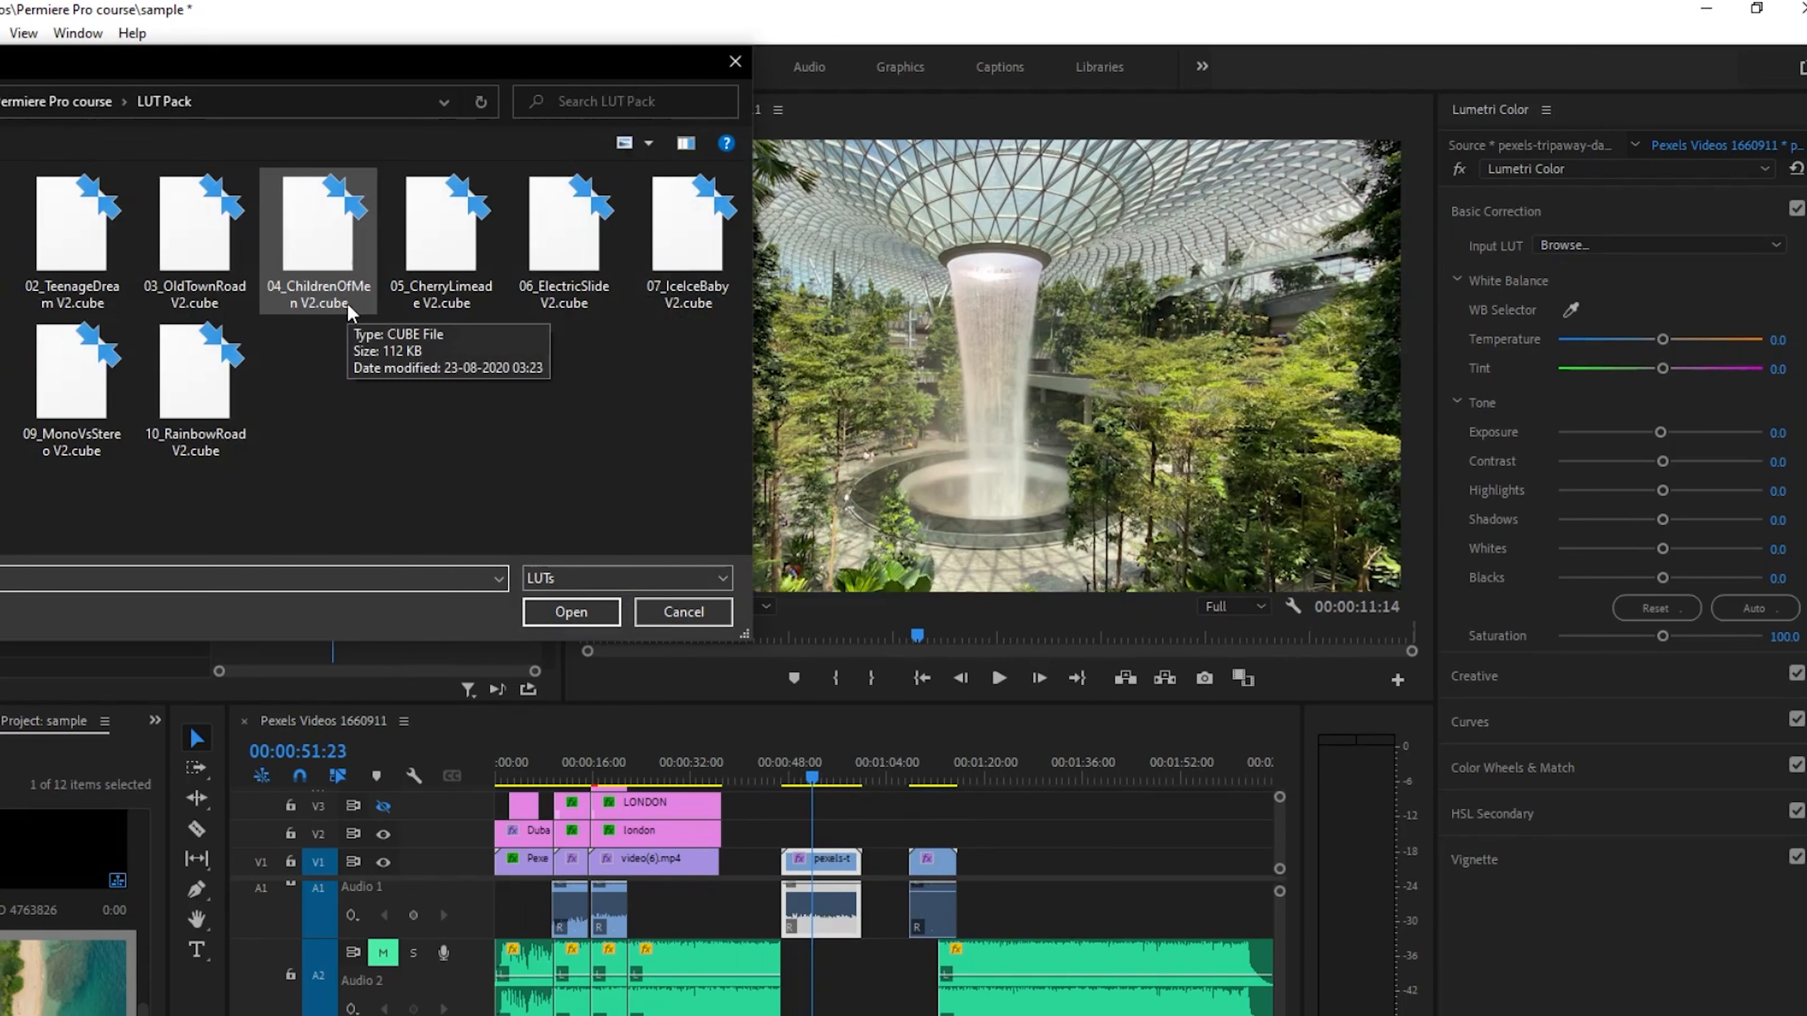
double_click(324, 277)
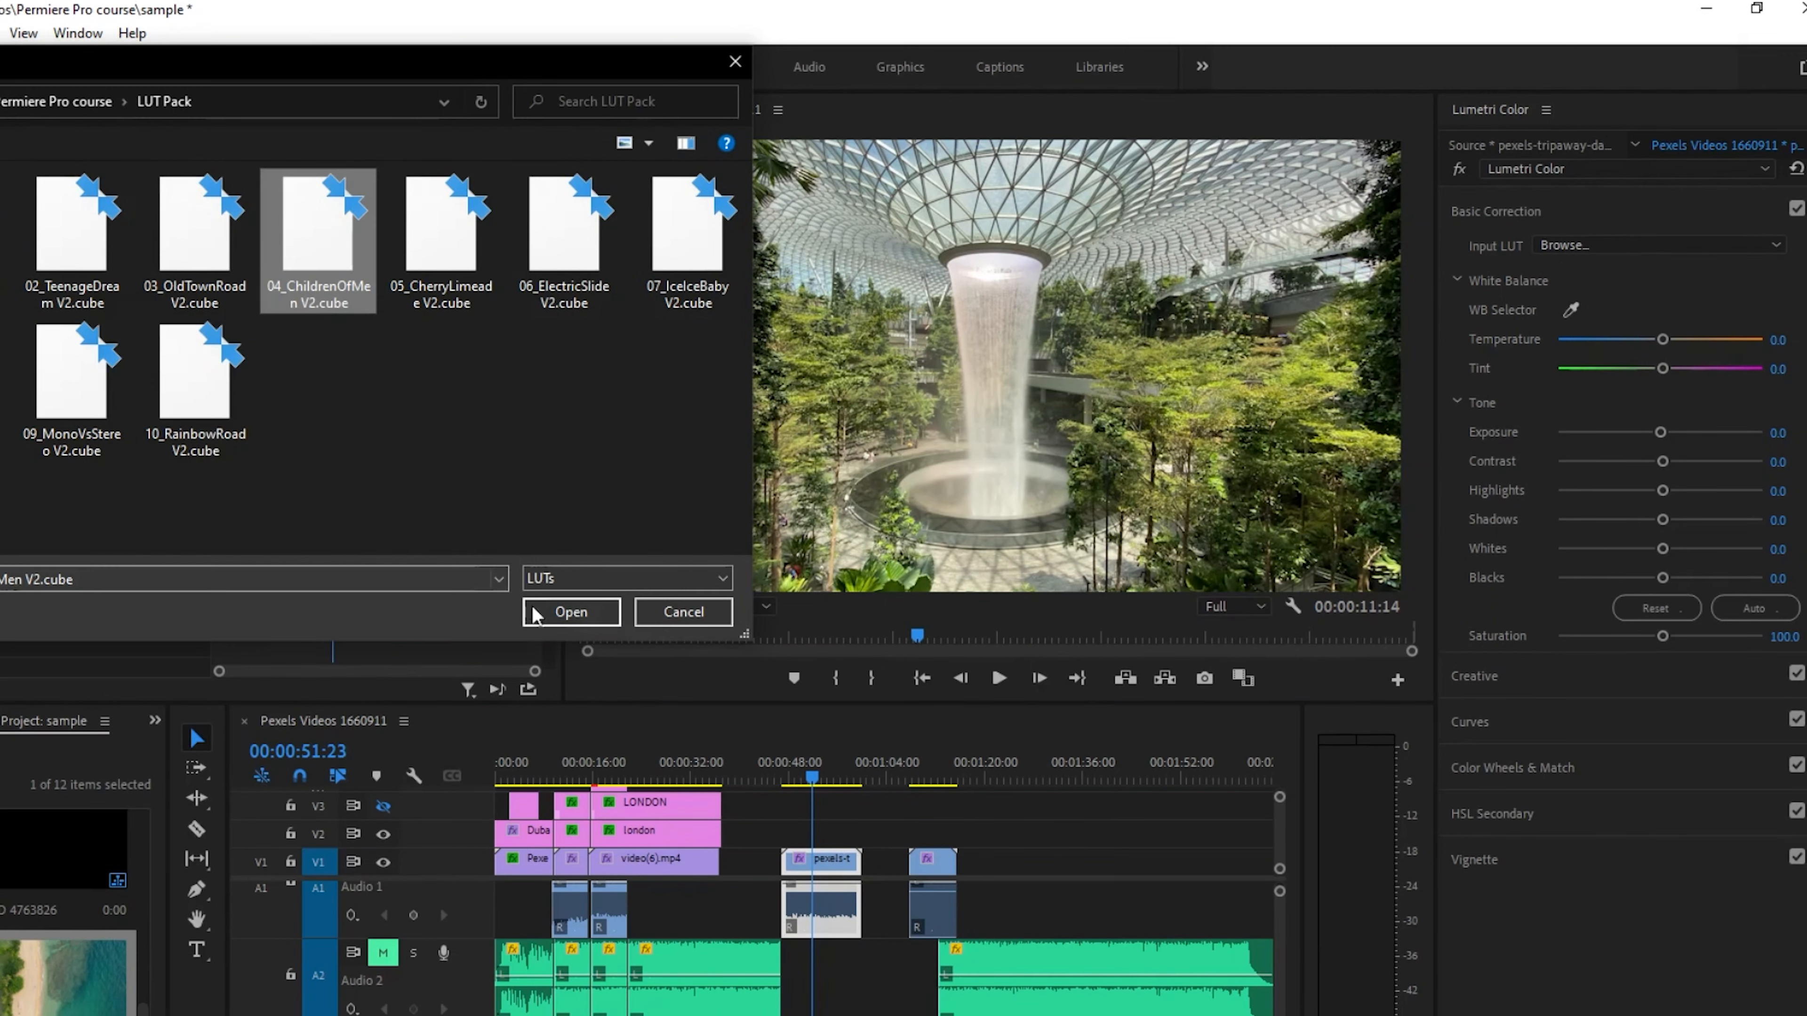
left_click_drag(957, 770, 839, 767)
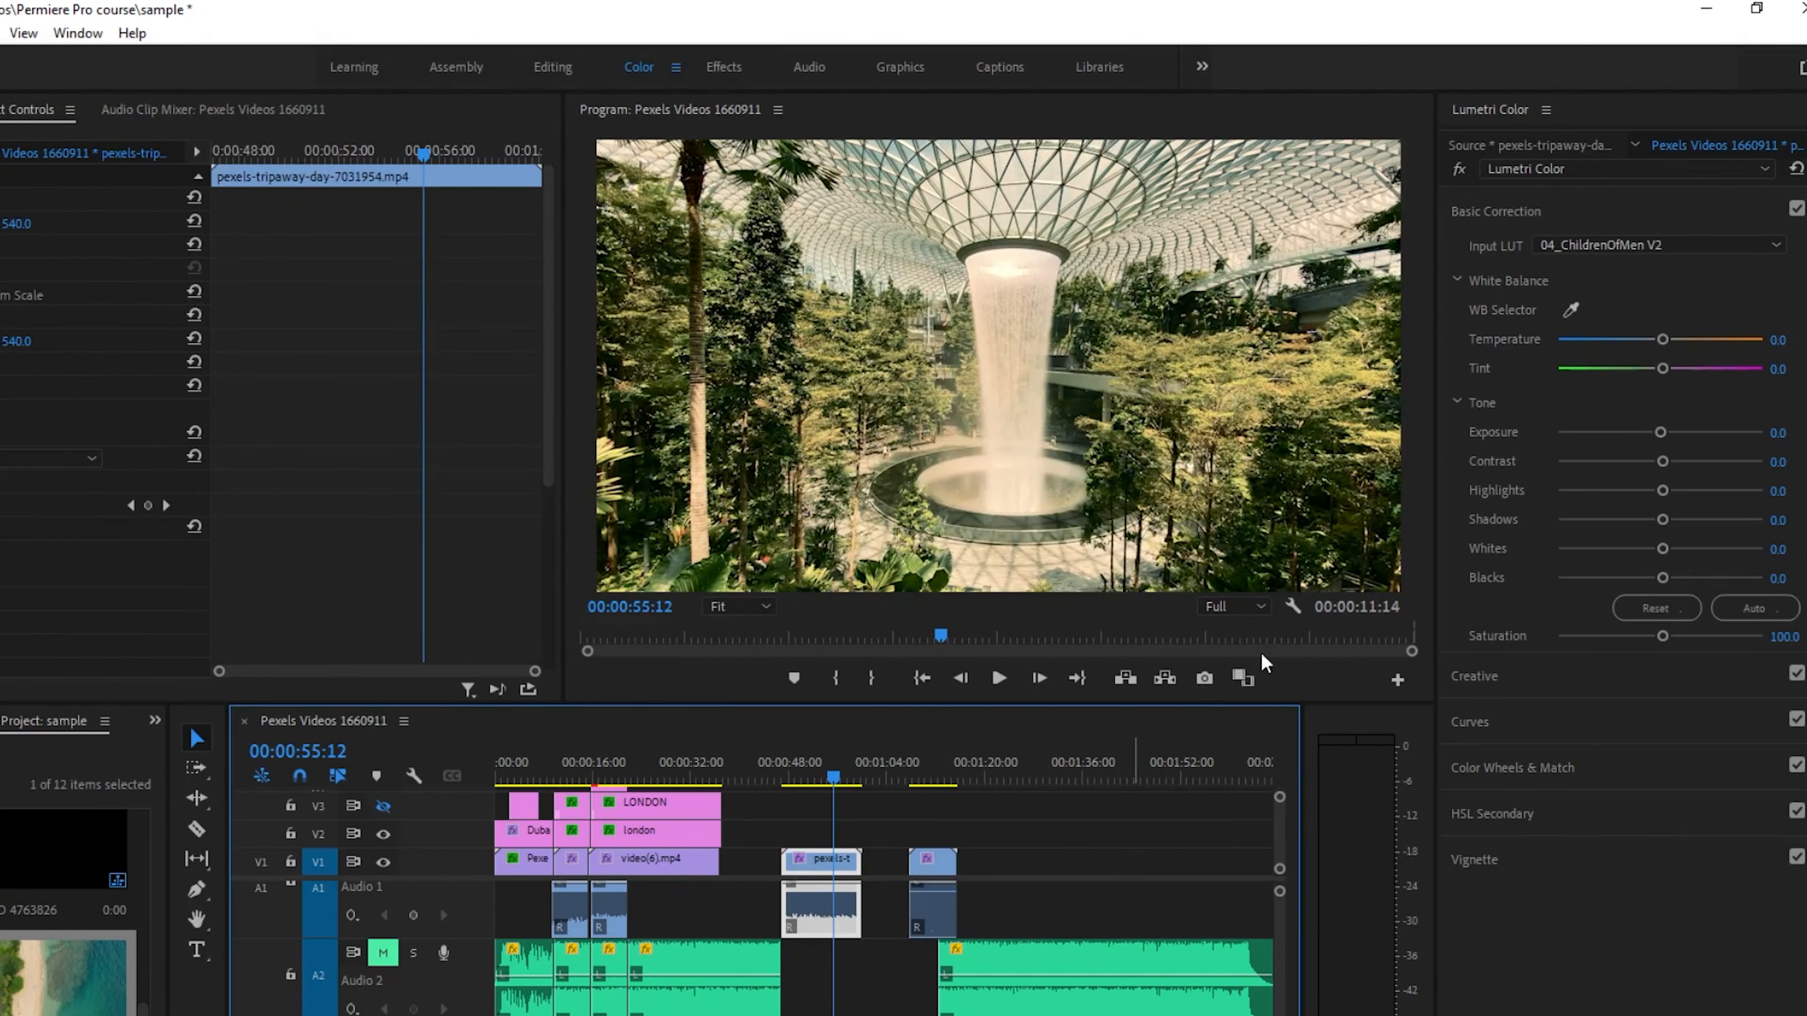
Step: Replace the waterfall clip's Input LUT with 10_RainbowRoad V2.cube and compare its look with the aerial beach clip
left_click(1619, 244)
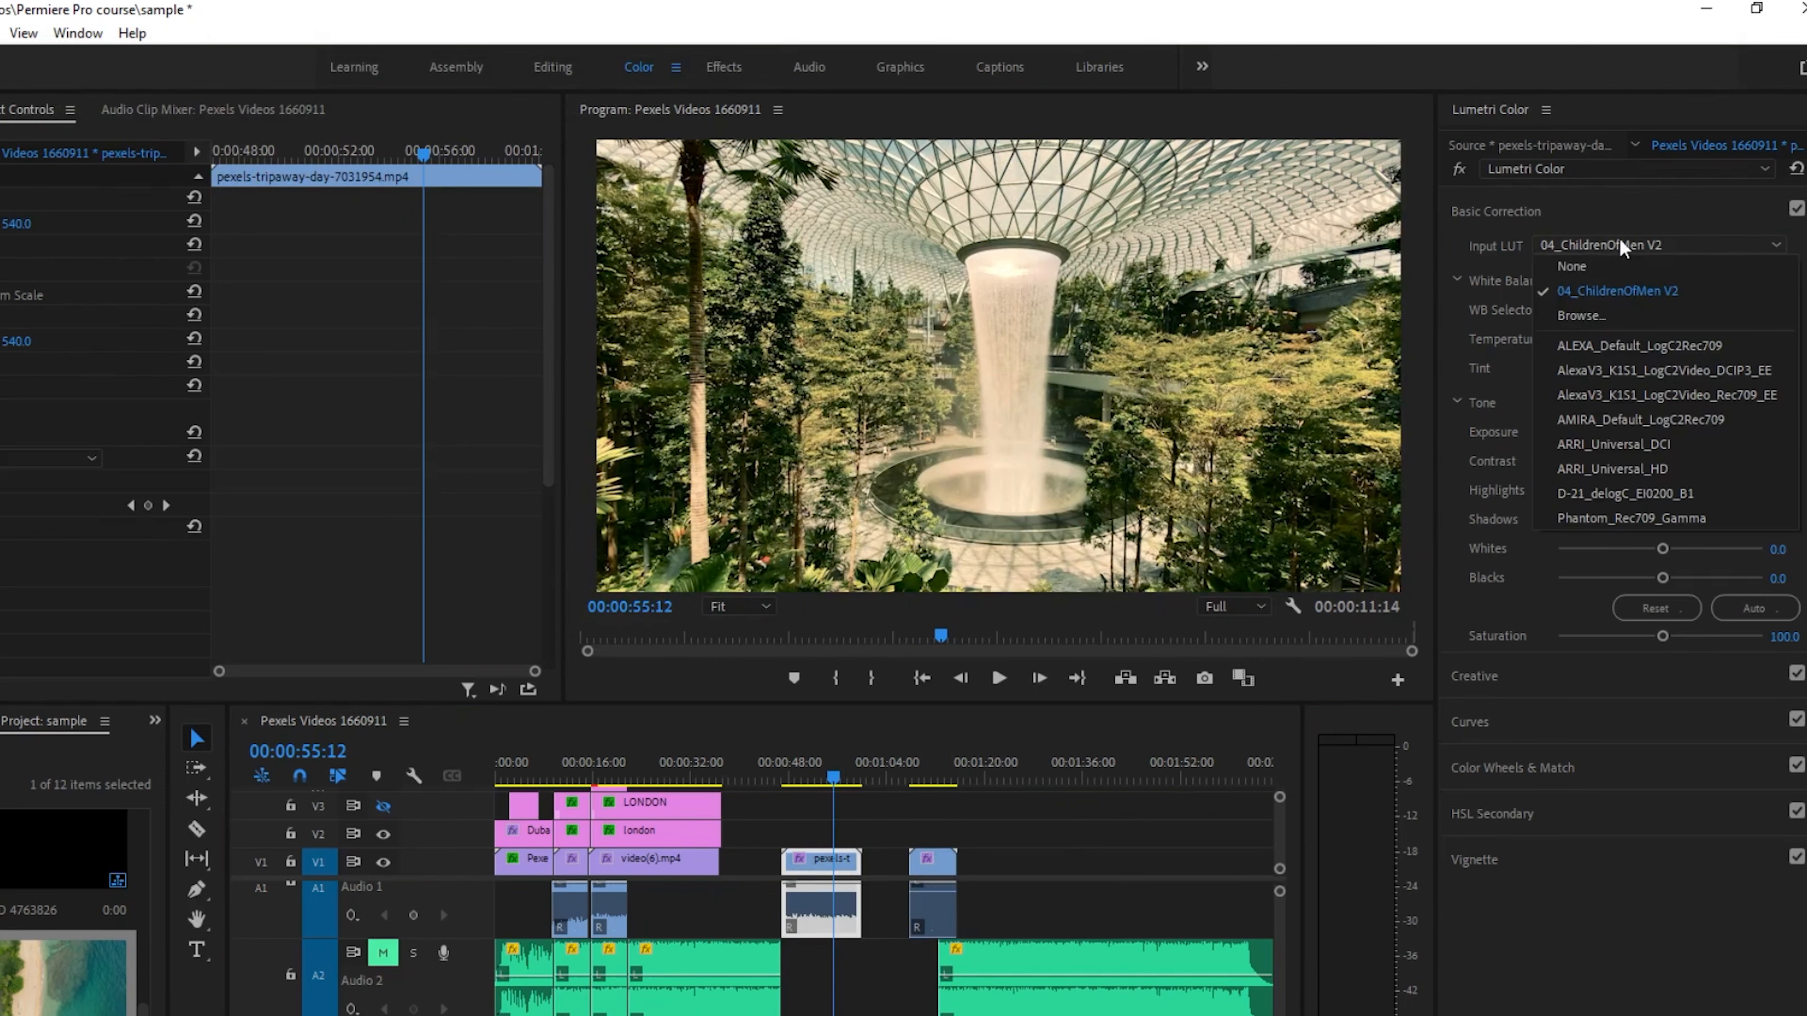
left_click(1621, 312)
left_click(206, 420)
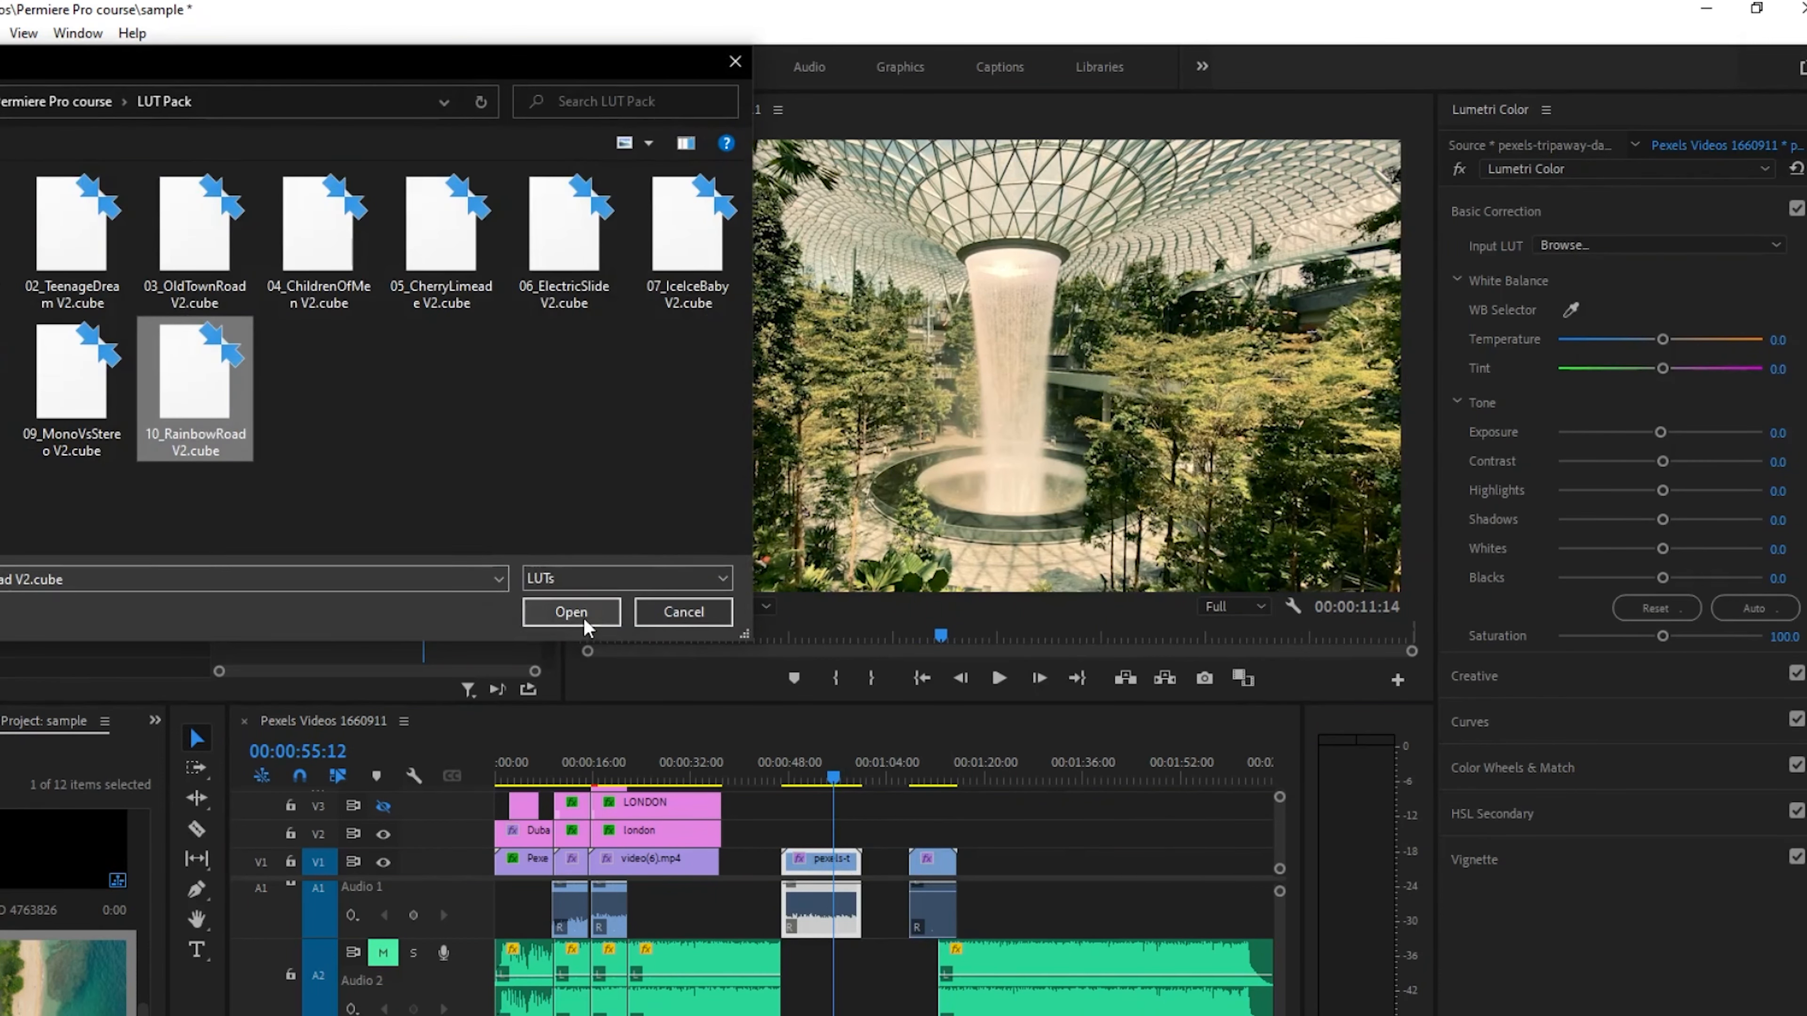
left_click(571, 612)
left_click(924, 761)
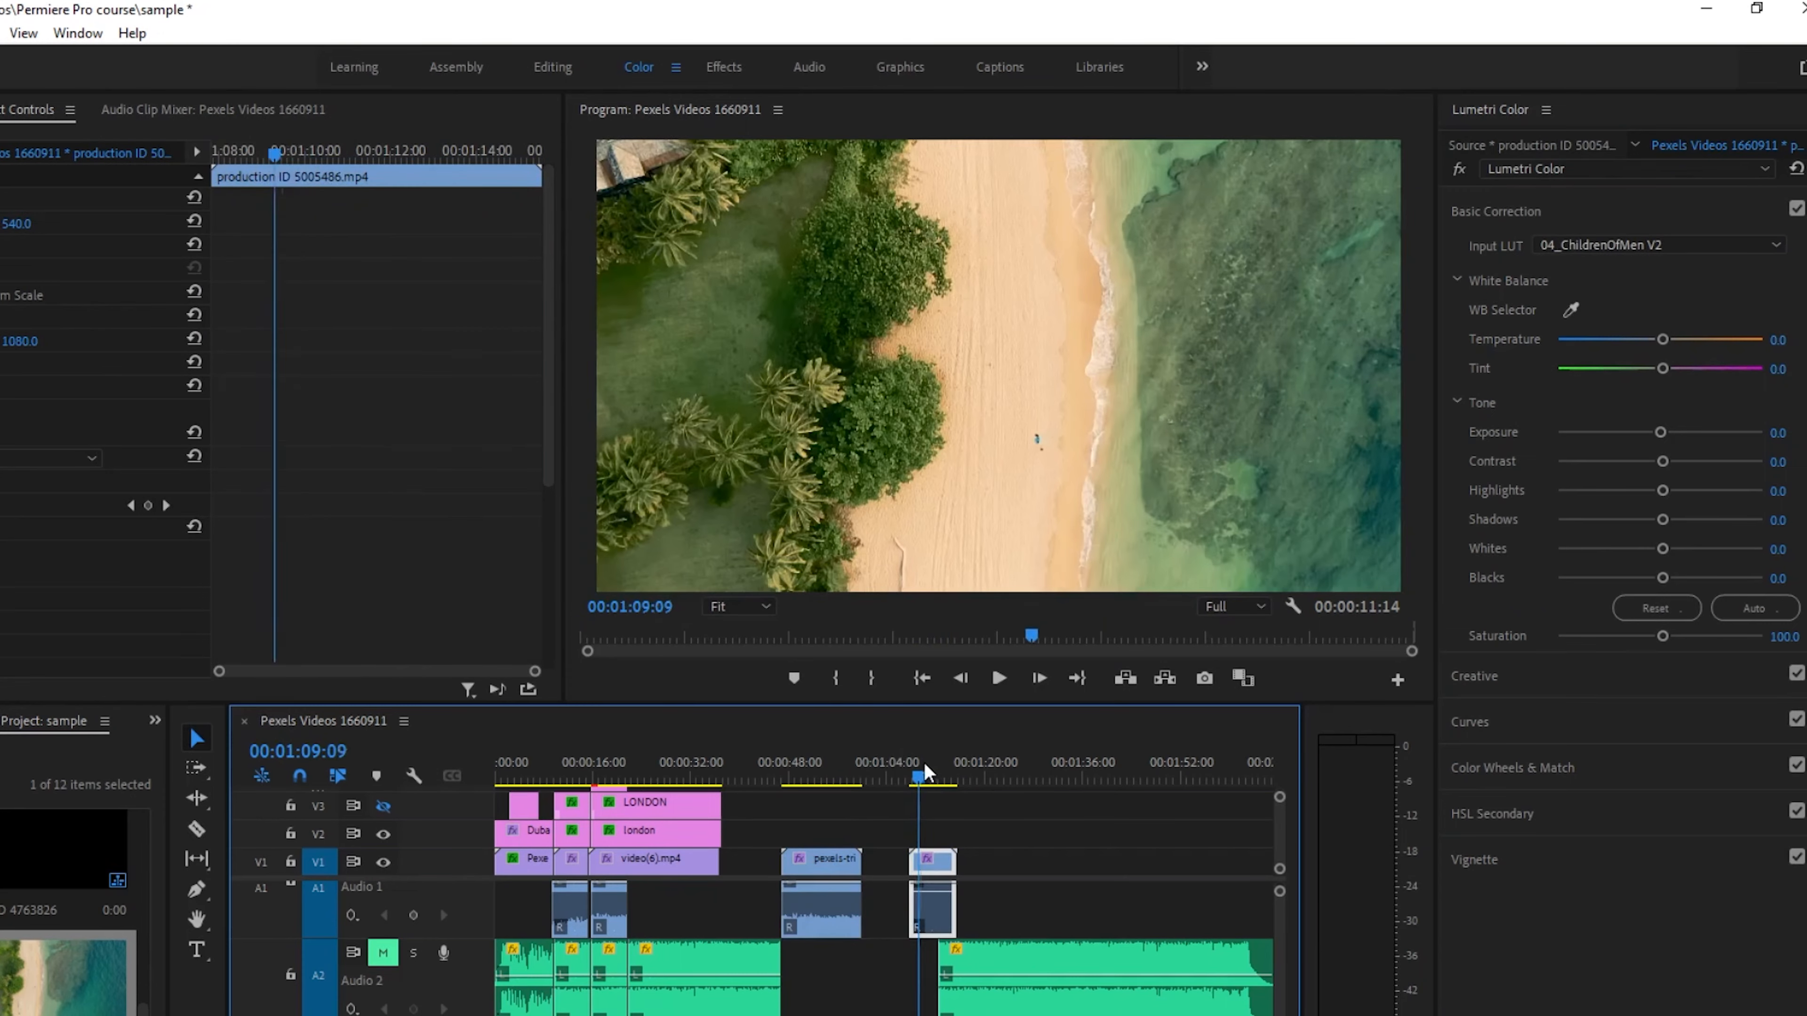
left_click_drag(926, 762, 848, 778)
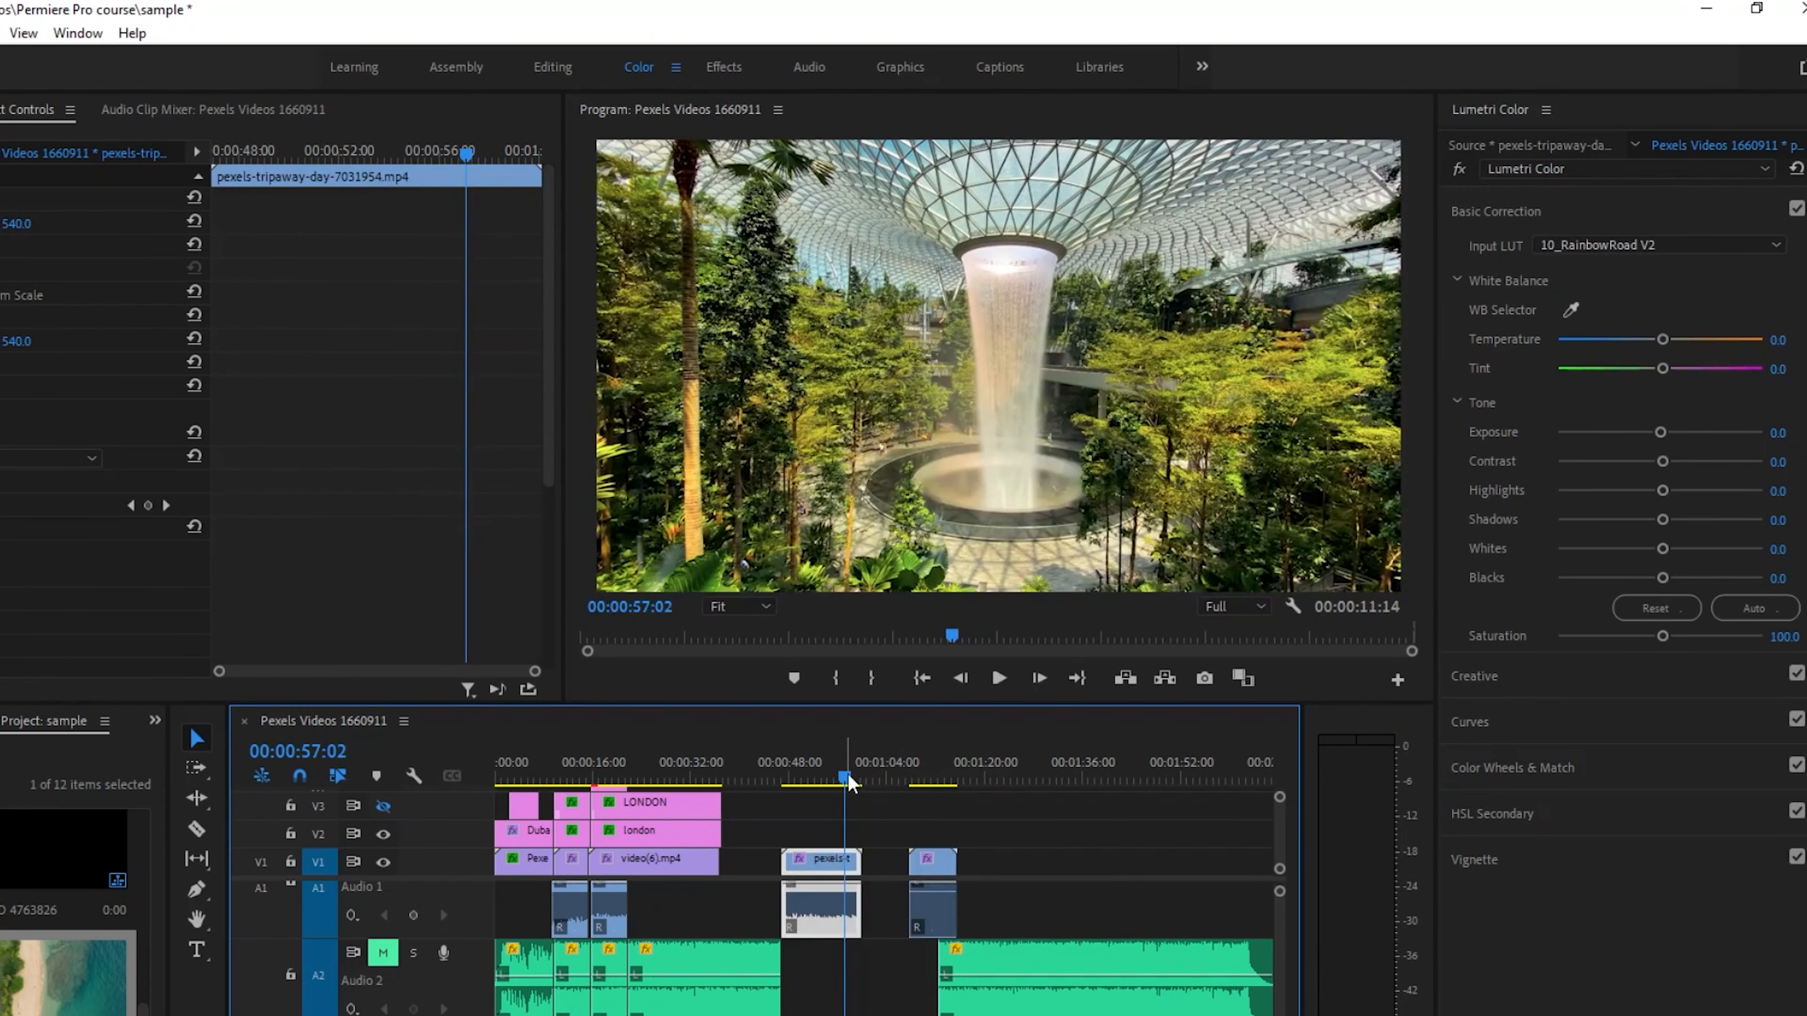
Step: Replace the aerial beach clip's Input LUT with 07_IceIceBaby V2.cube and preview it at another frame
left_click(910, 789)
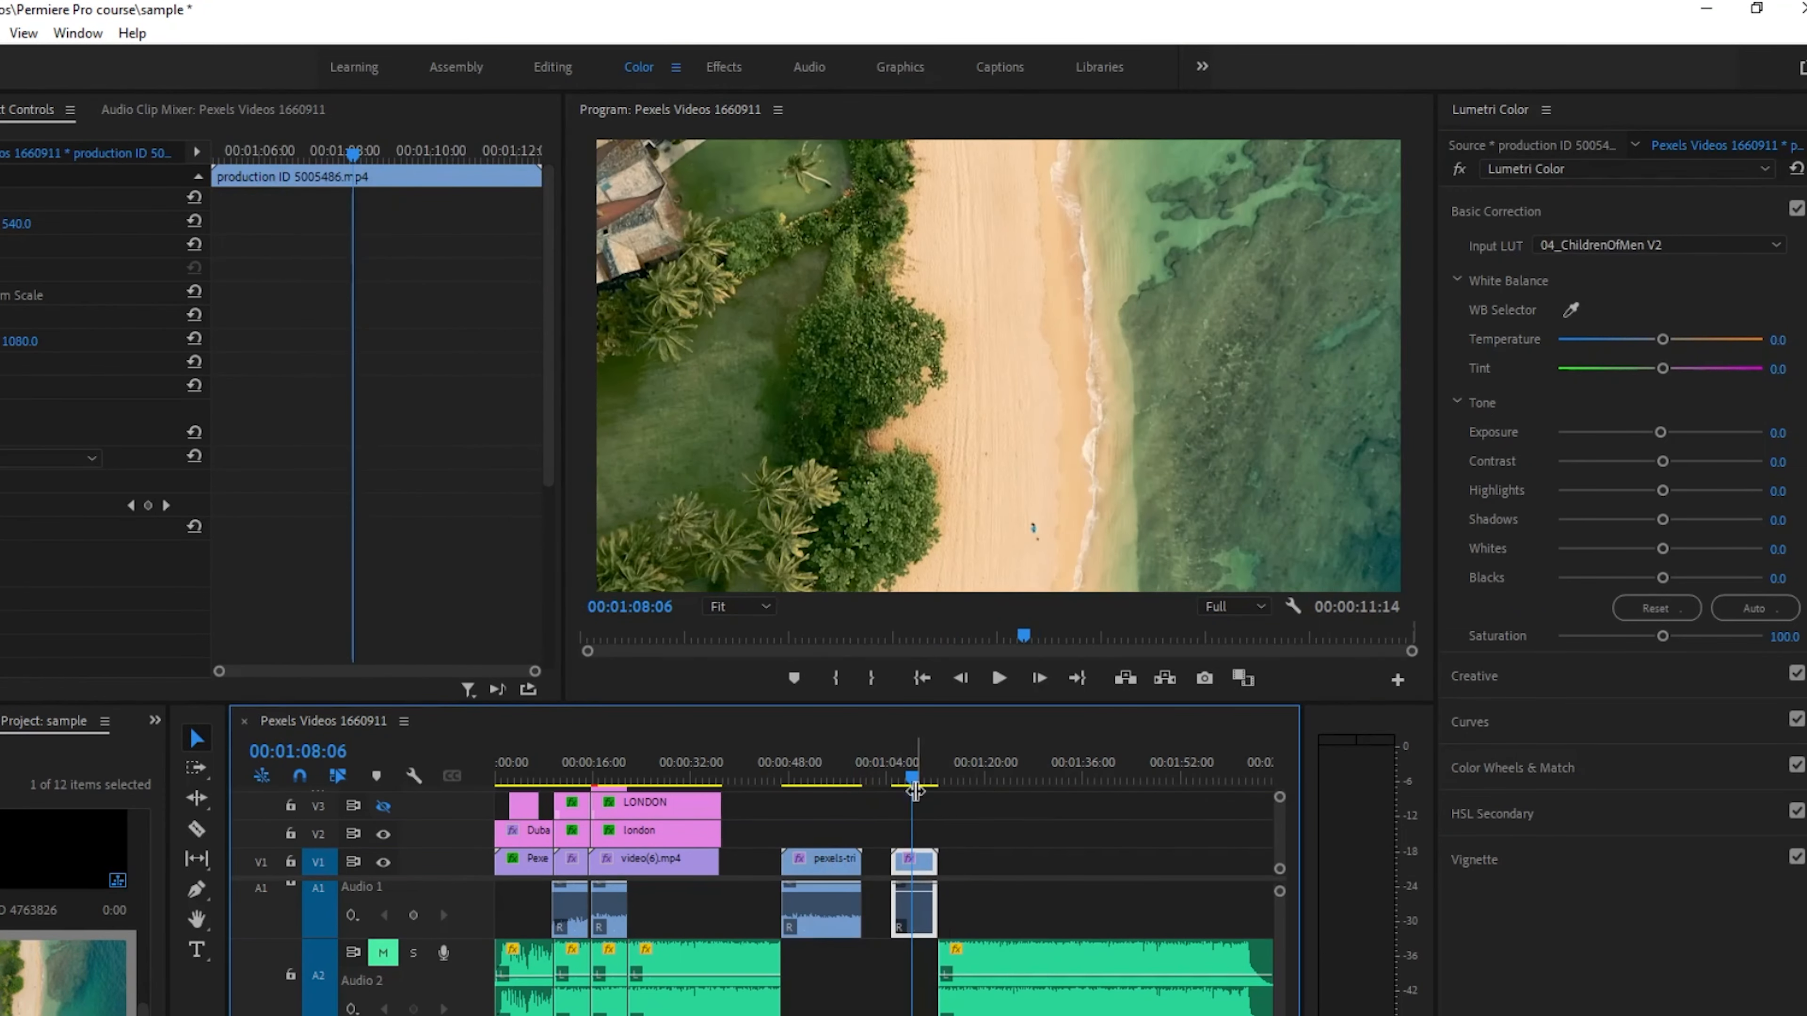
left_click(1687, 245)
left_click(1572, 313)
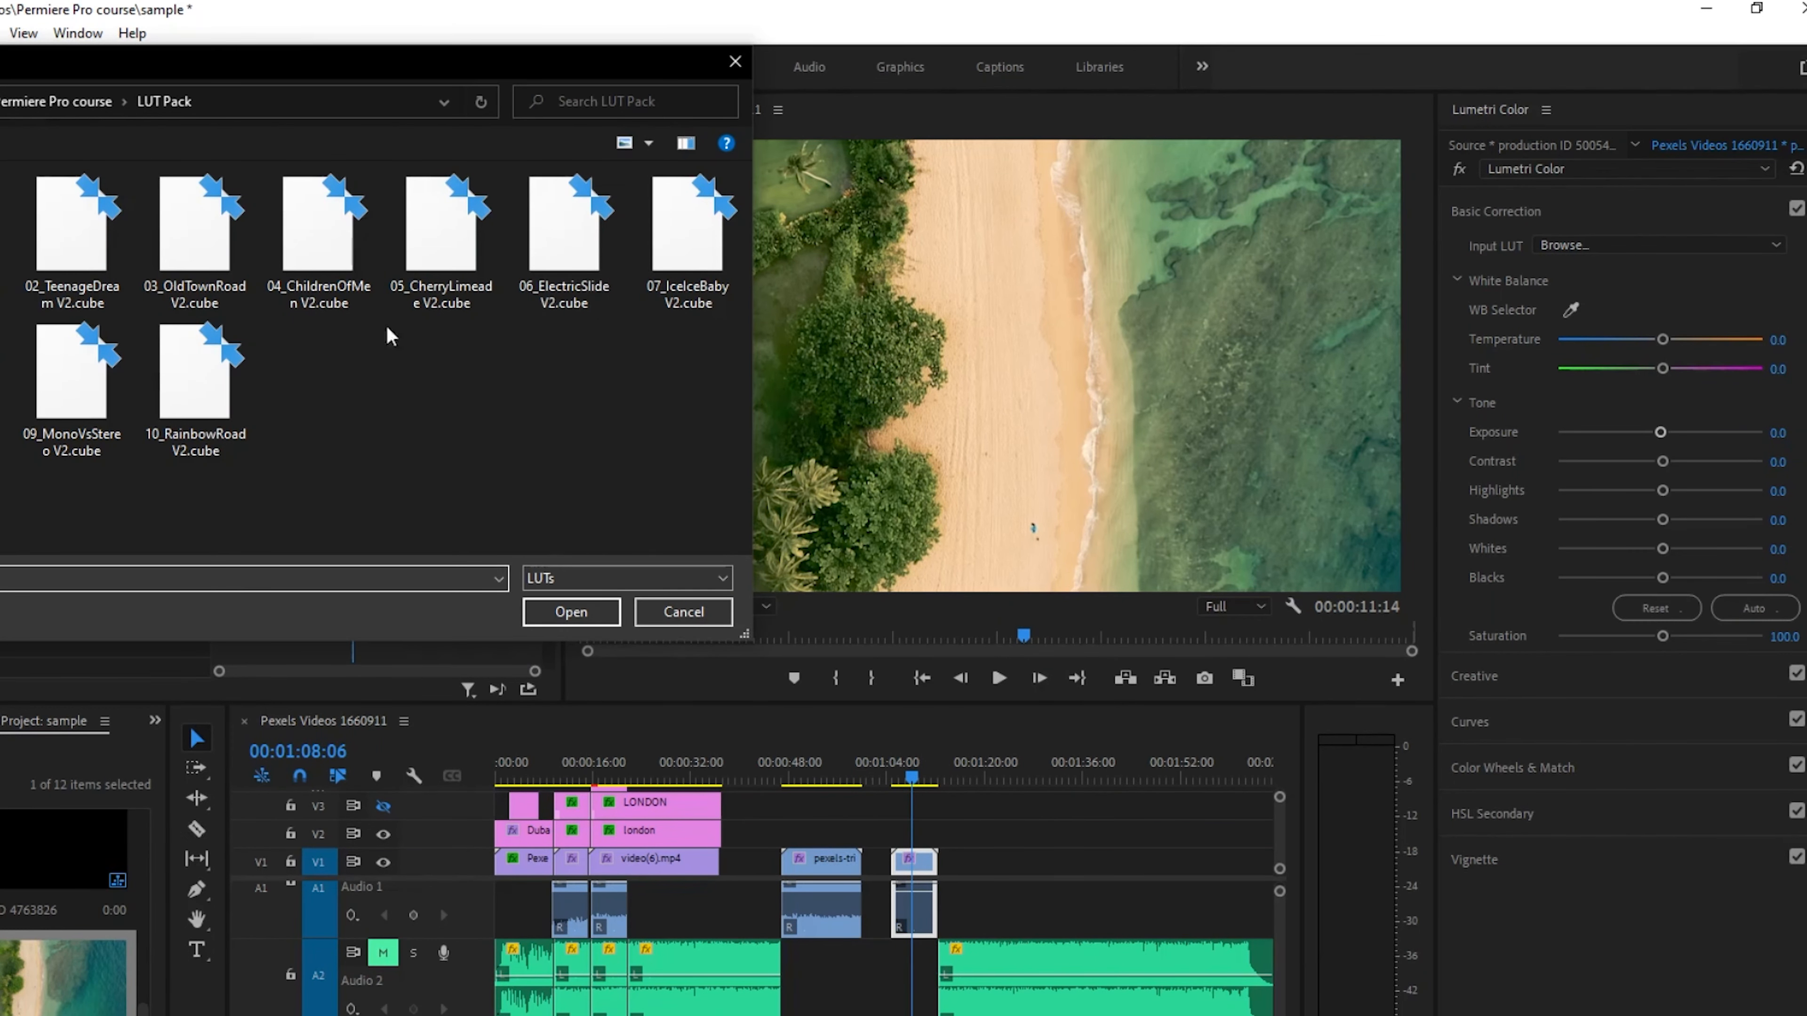
left_click(688, 228)
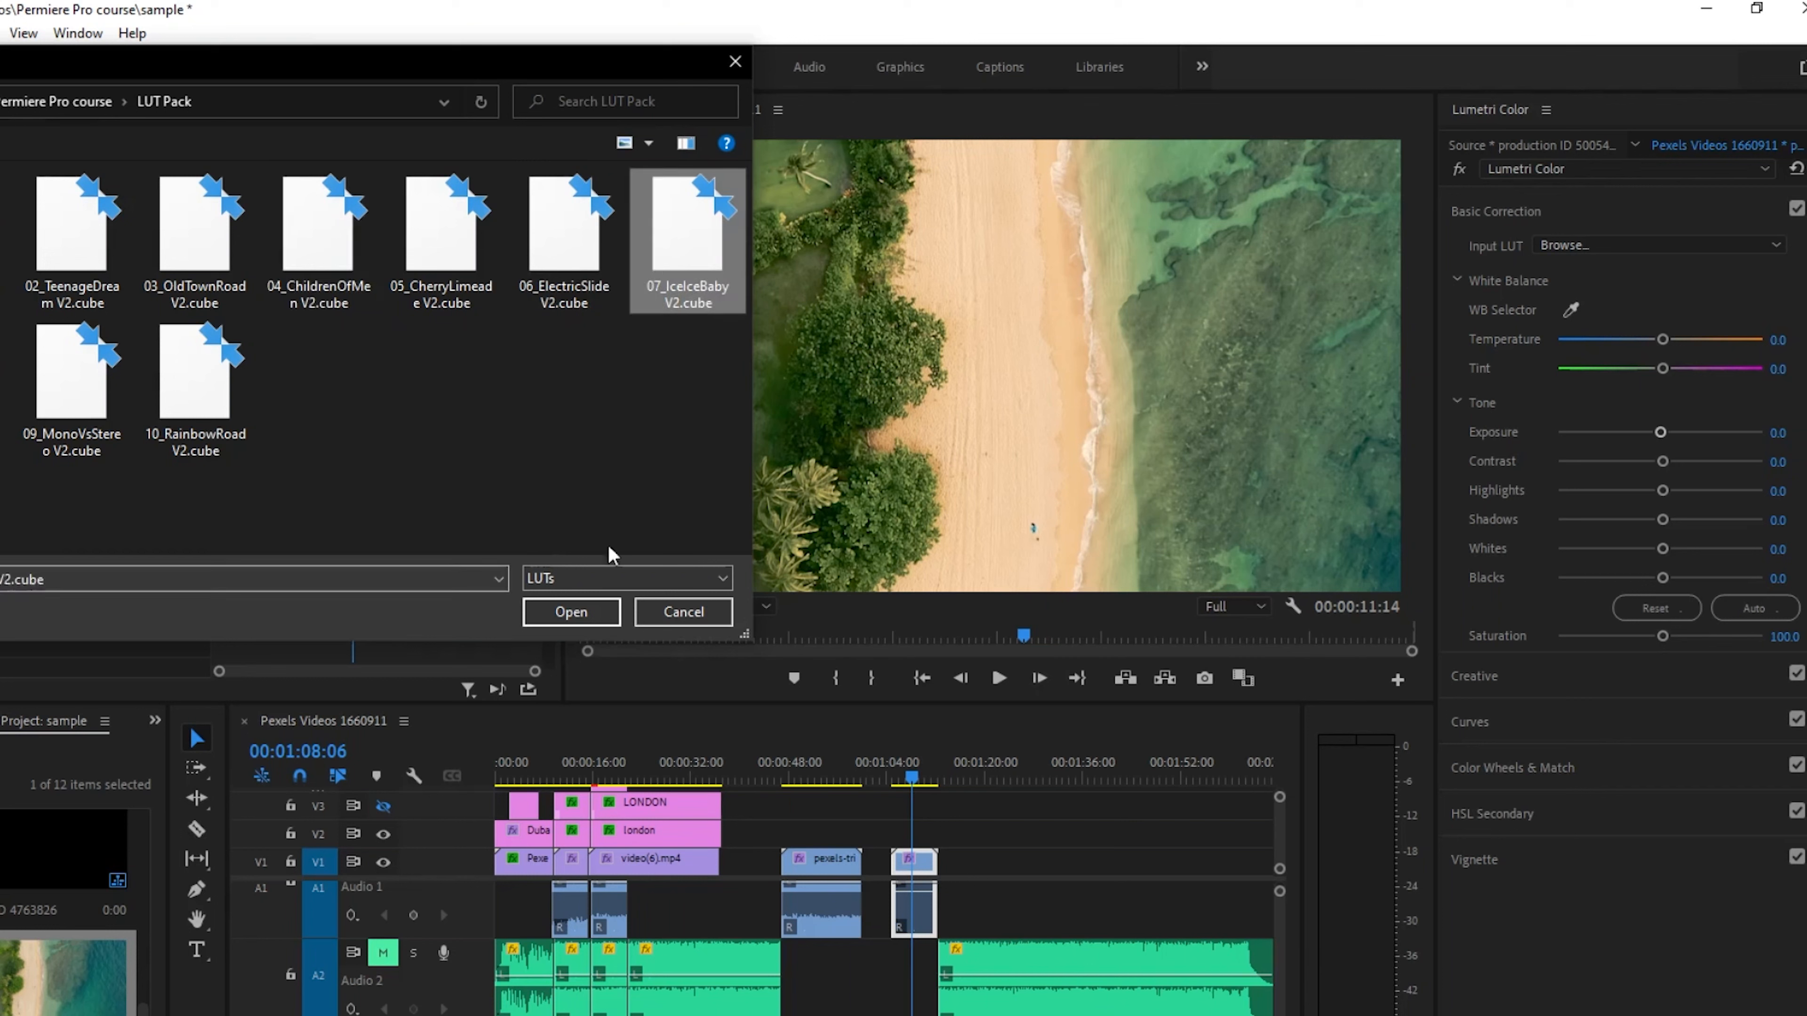
left_click(588, 601)
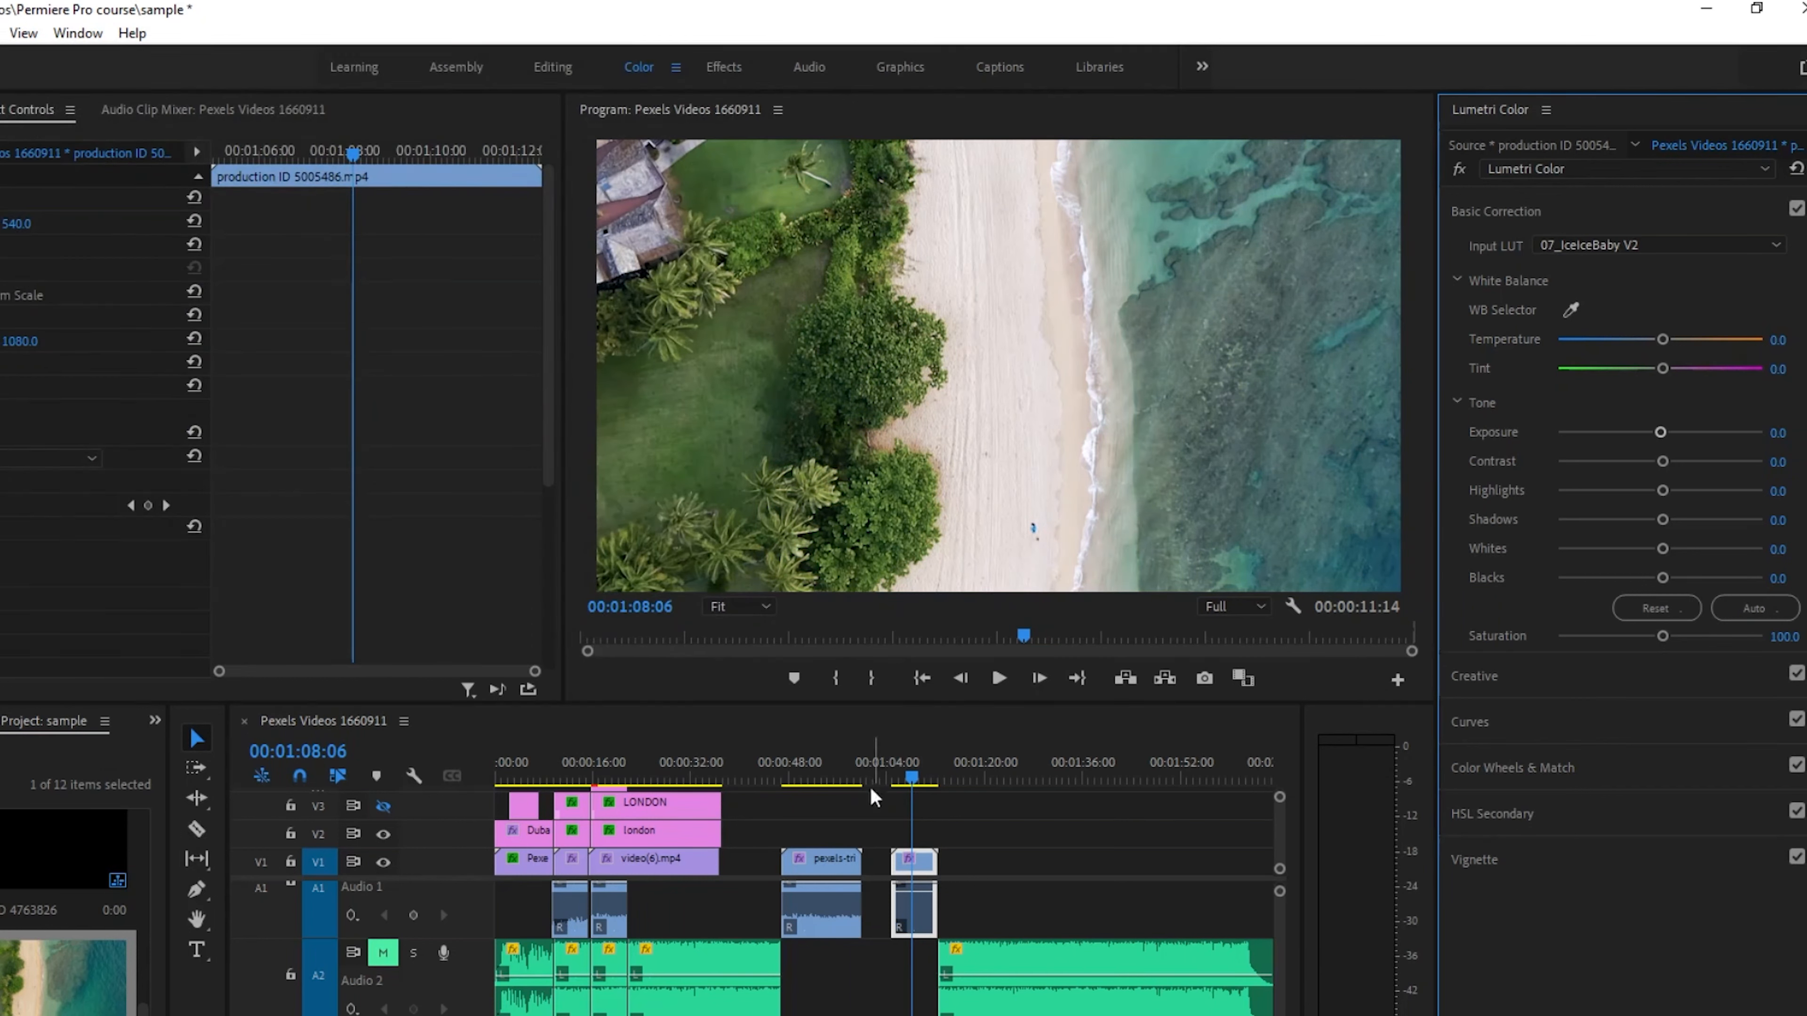
left_click_drag(911, 777, 924, 778)
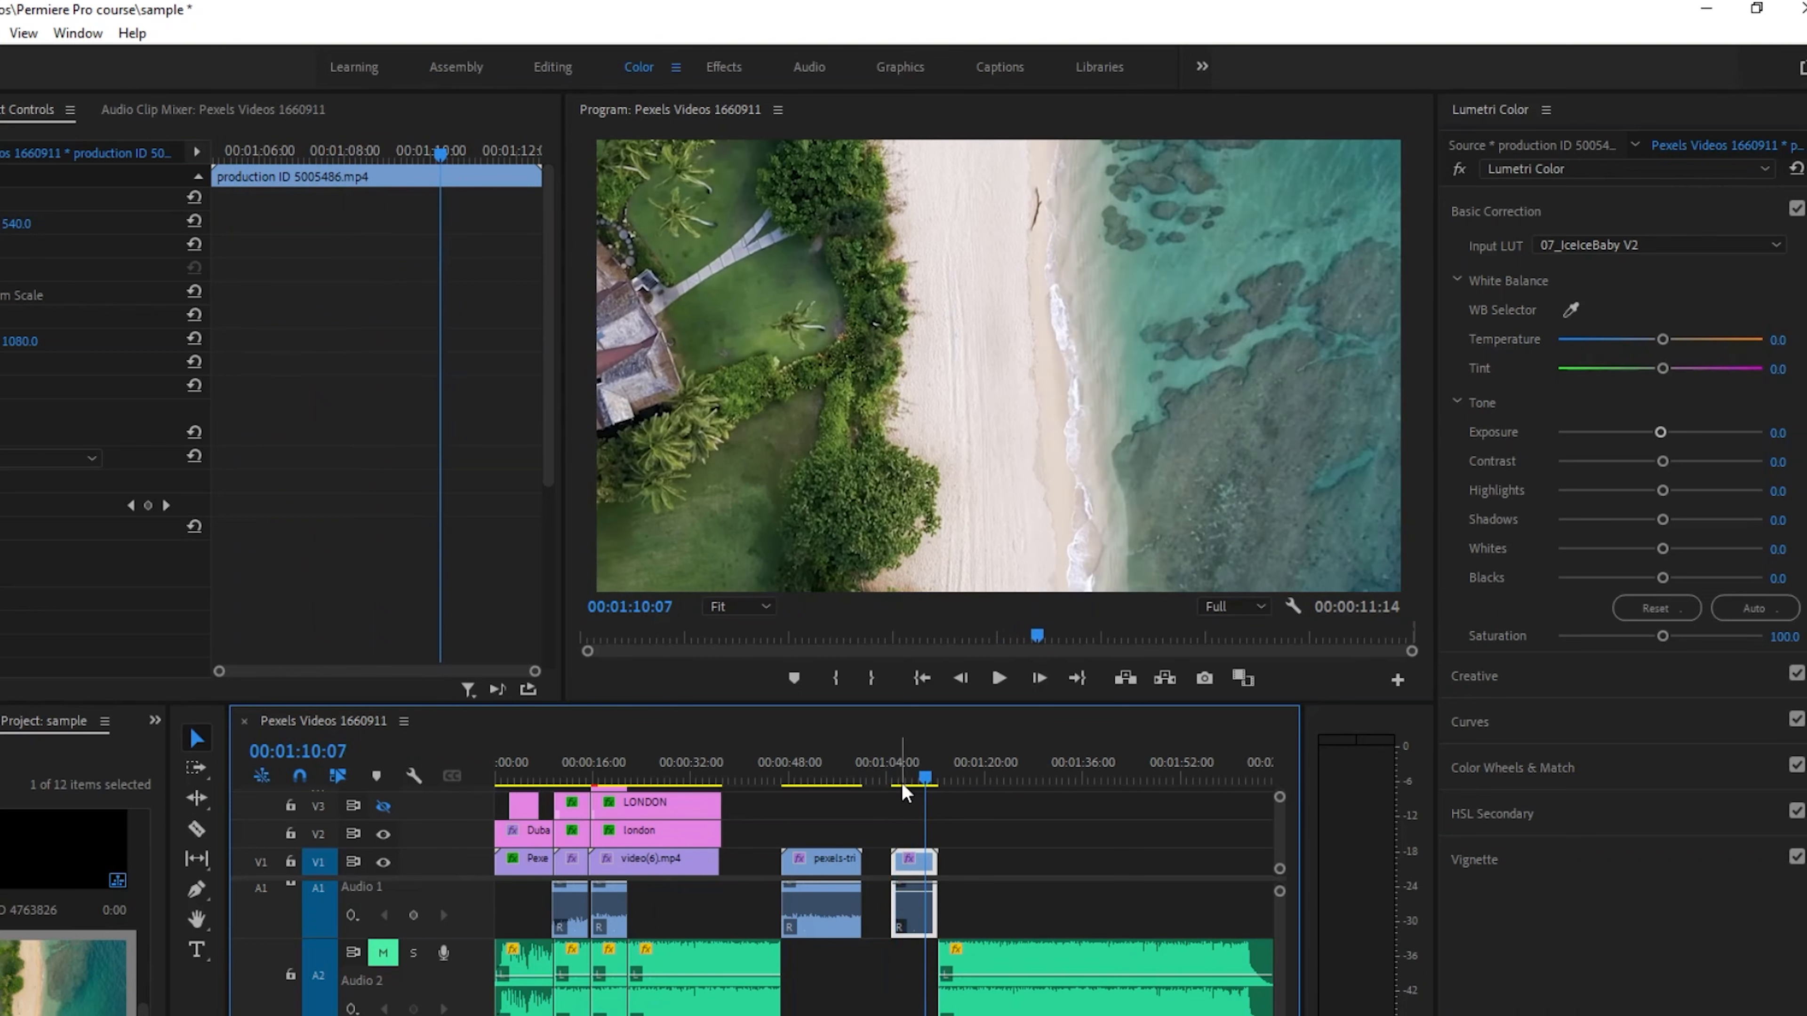
Step: Load 06_ElectricSlide V2.cube from the LUT Pack folder as the London bridge clip's Input LUT
left_click(675, 774)
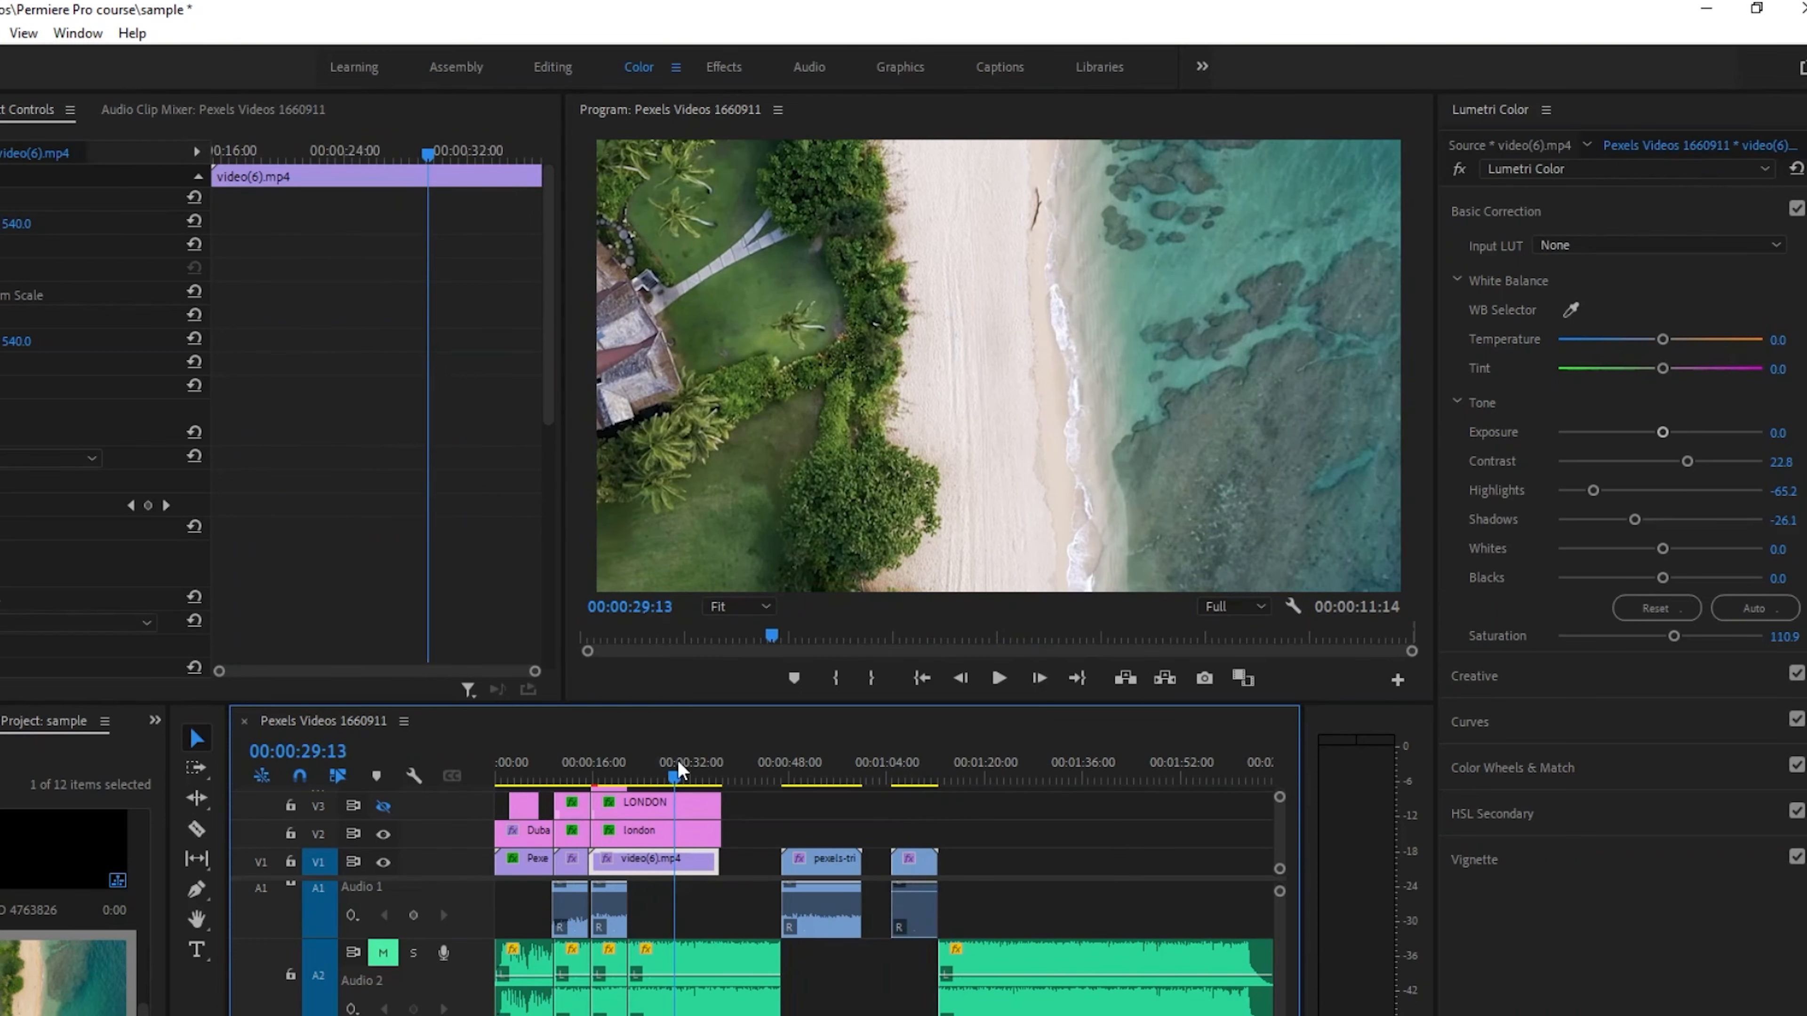
left_click_drag(678, 768, 681, 768)
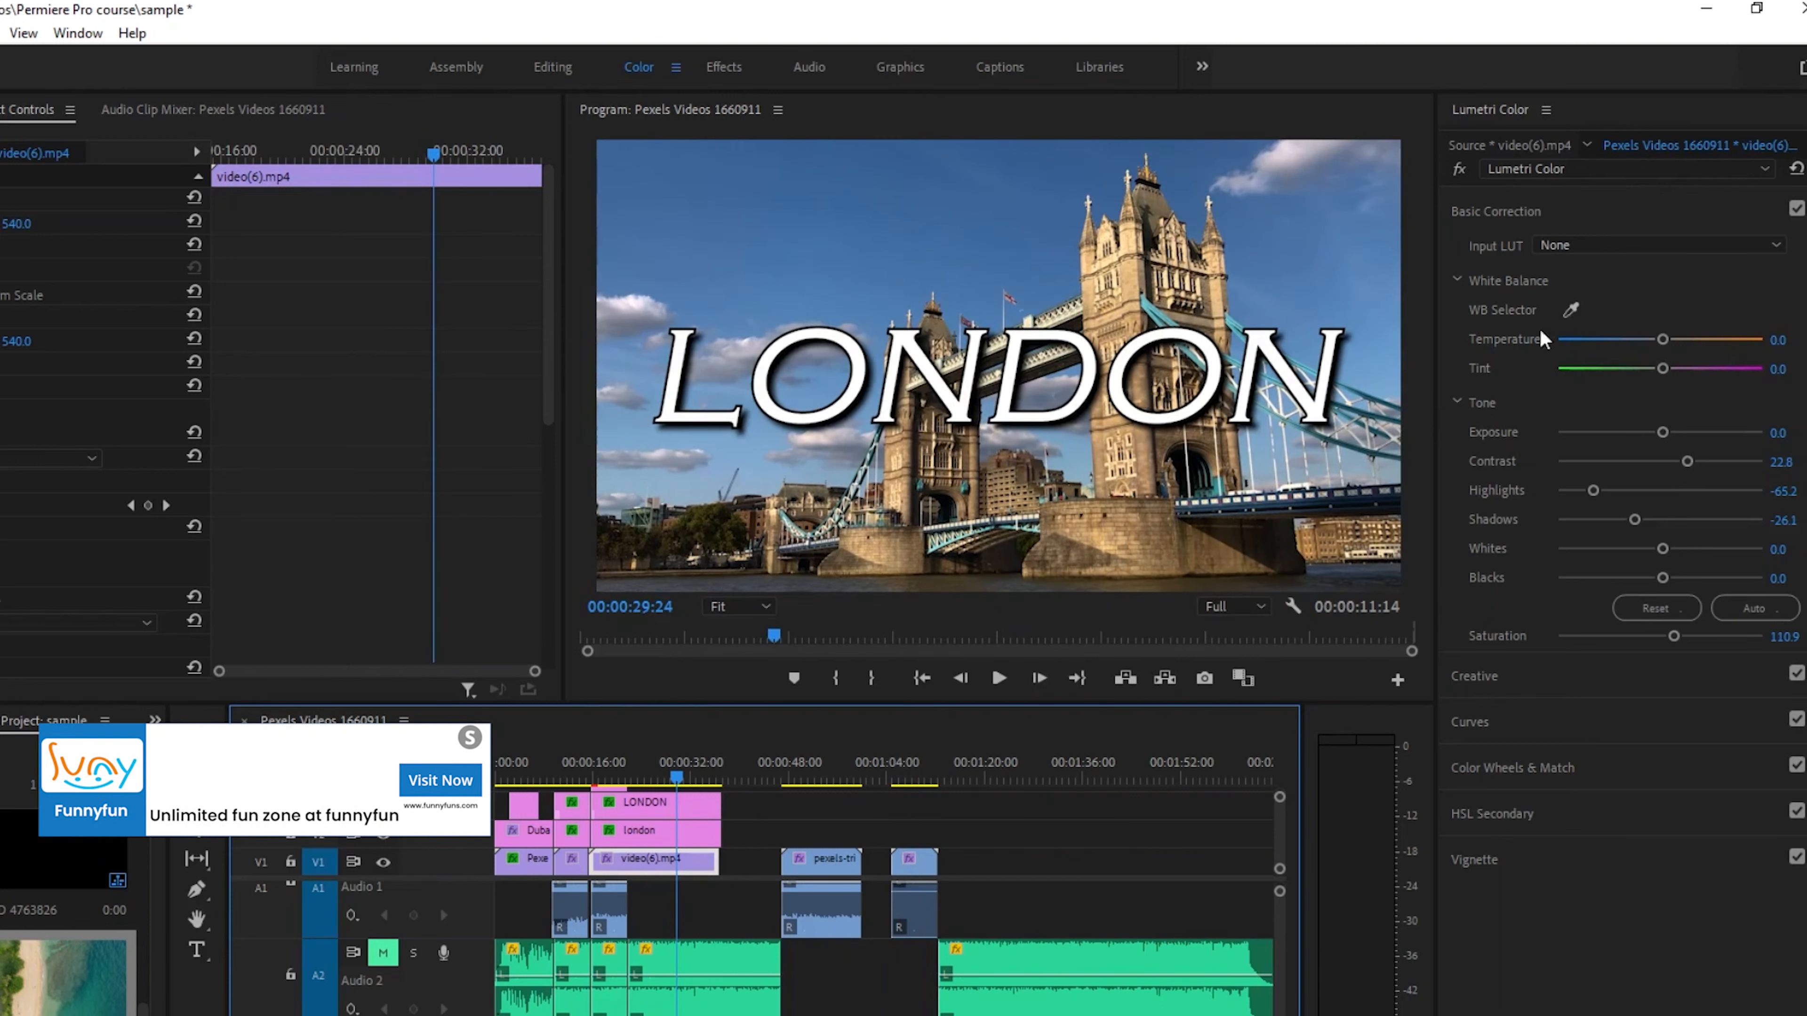
left_click(1657, 244)
left_click(1565, 318)
double_click(566, 235)
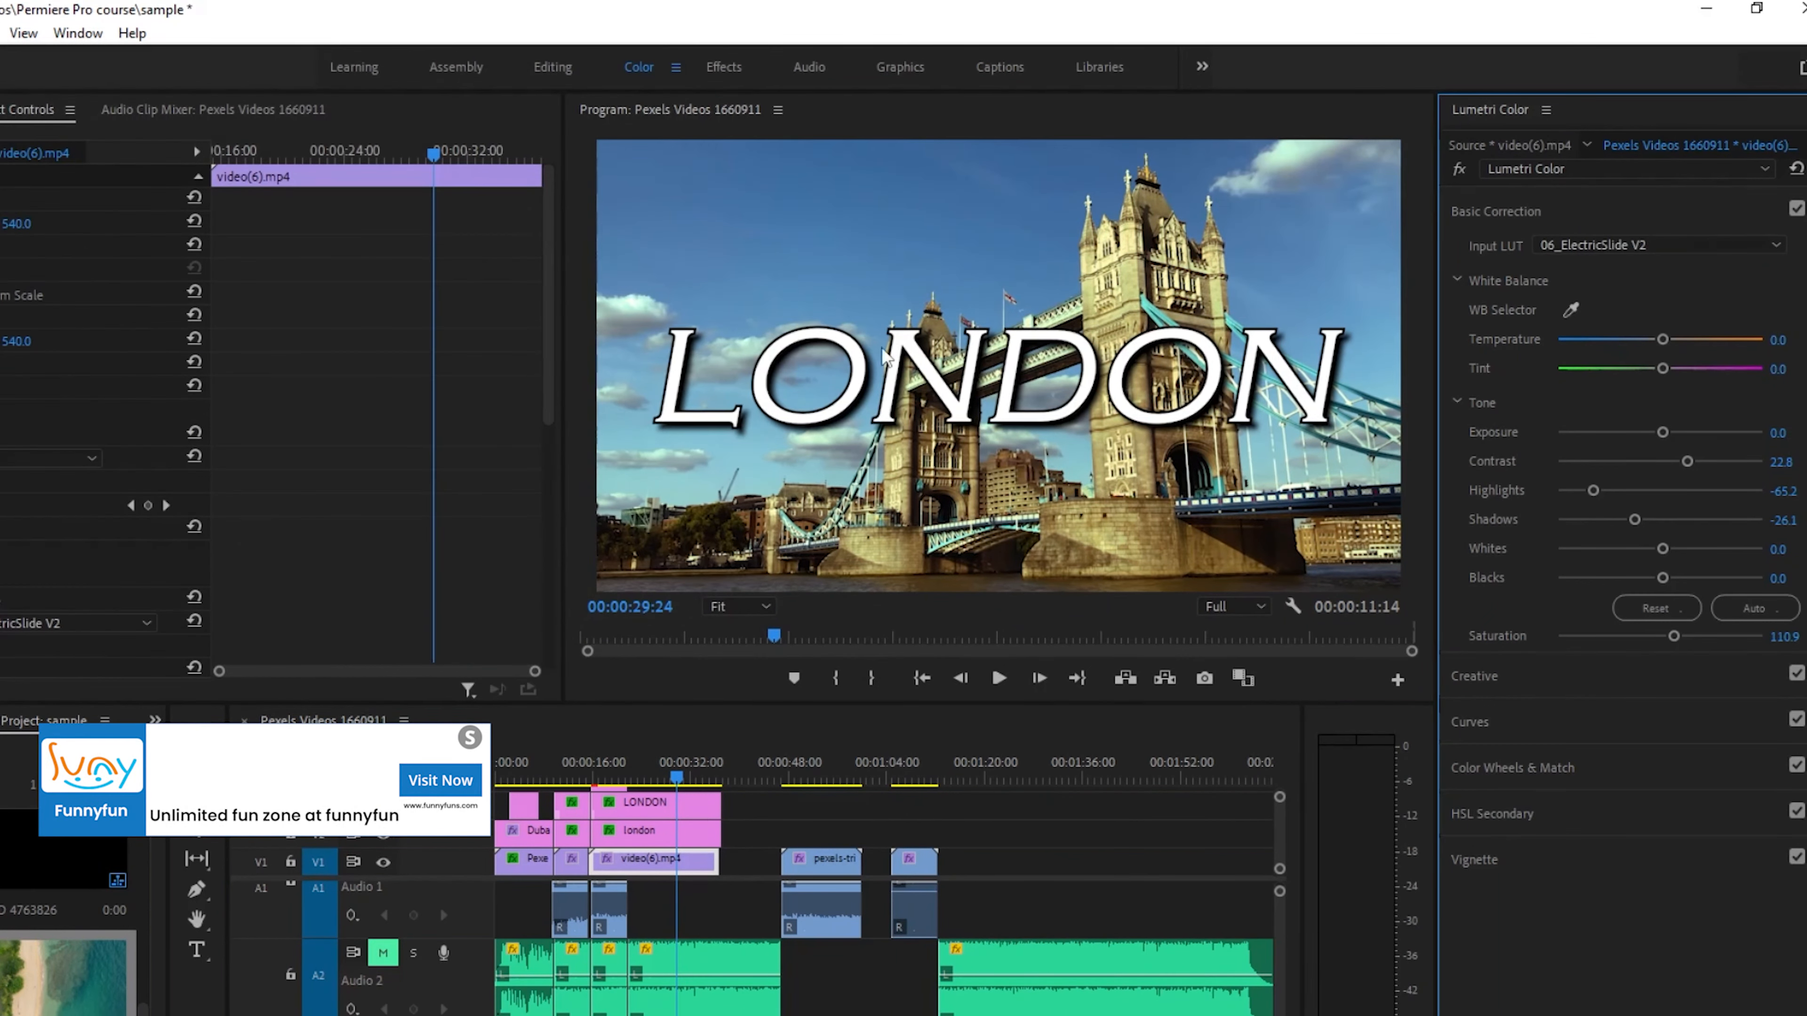
Step: Replace the London bridge clip's Input LUT with 01_CaptainCrunch V2.cube and compare the image with and without the Lumetri Color effect
left_click(1657, 245)
left_click(1565, 318)
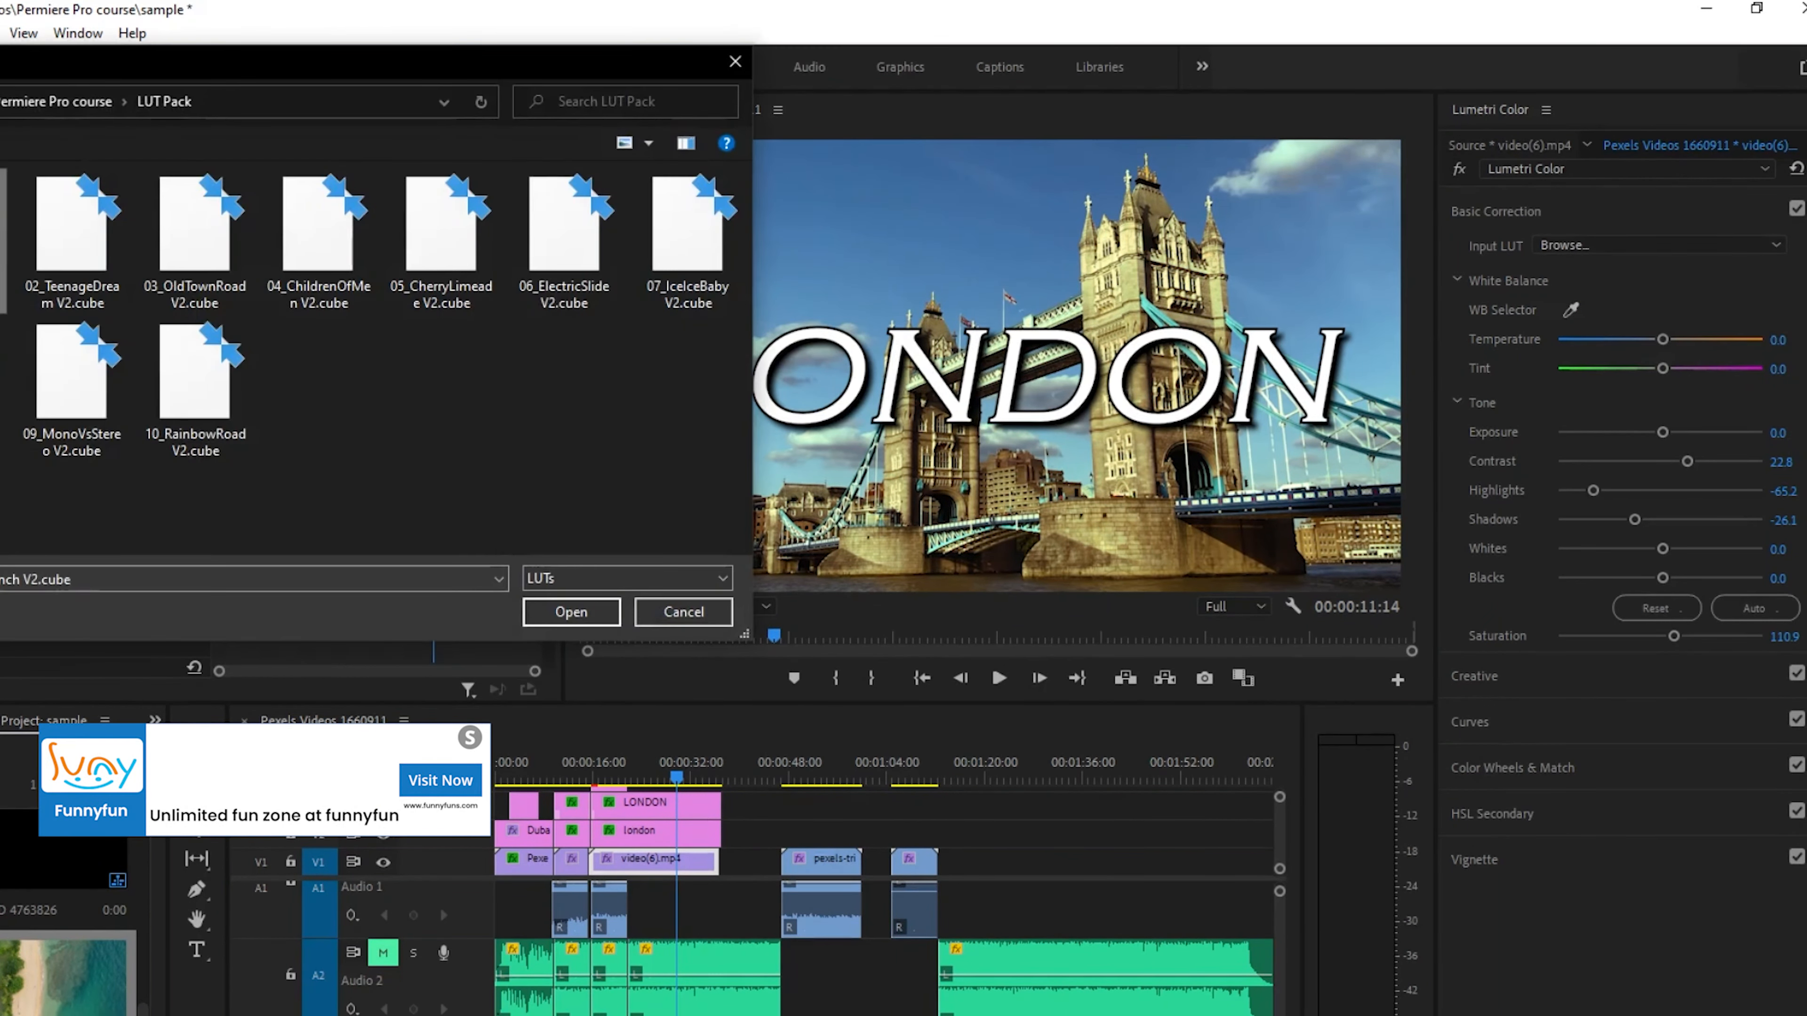
key("Return")
left_click_drag(687, 777, 678, 777)
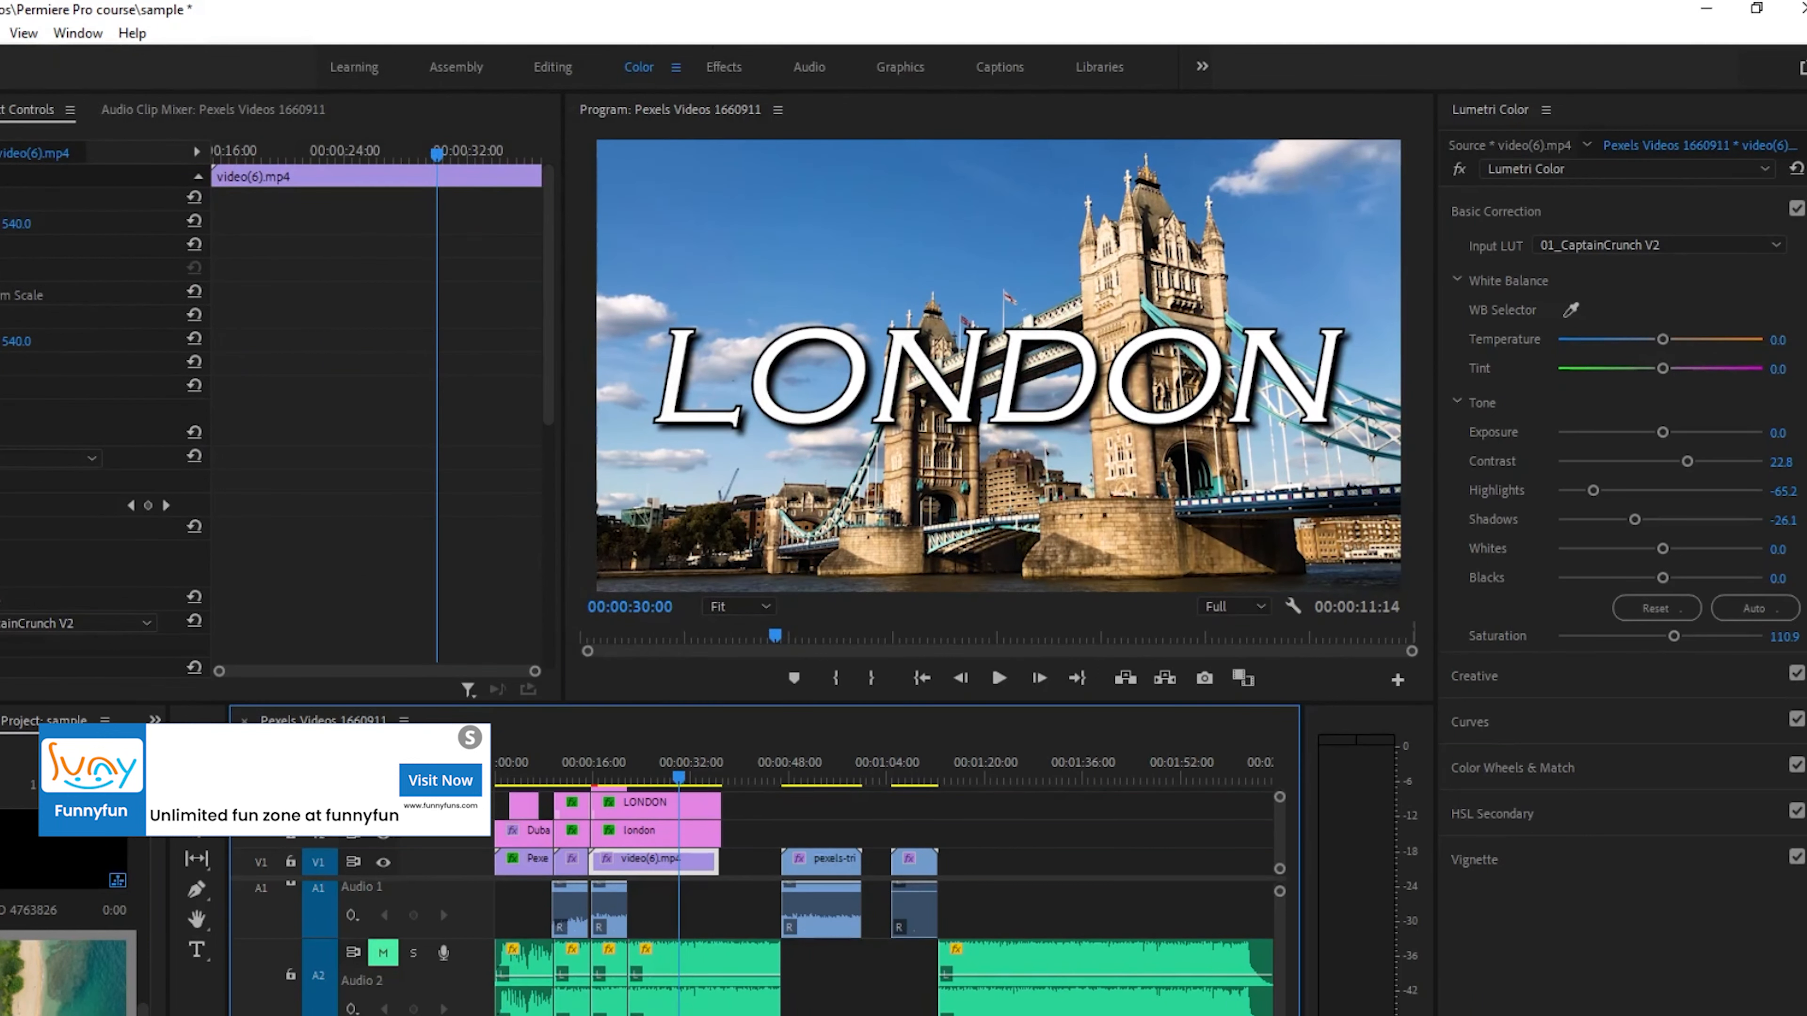
left_click(3, 528)
left_click(2, 528)
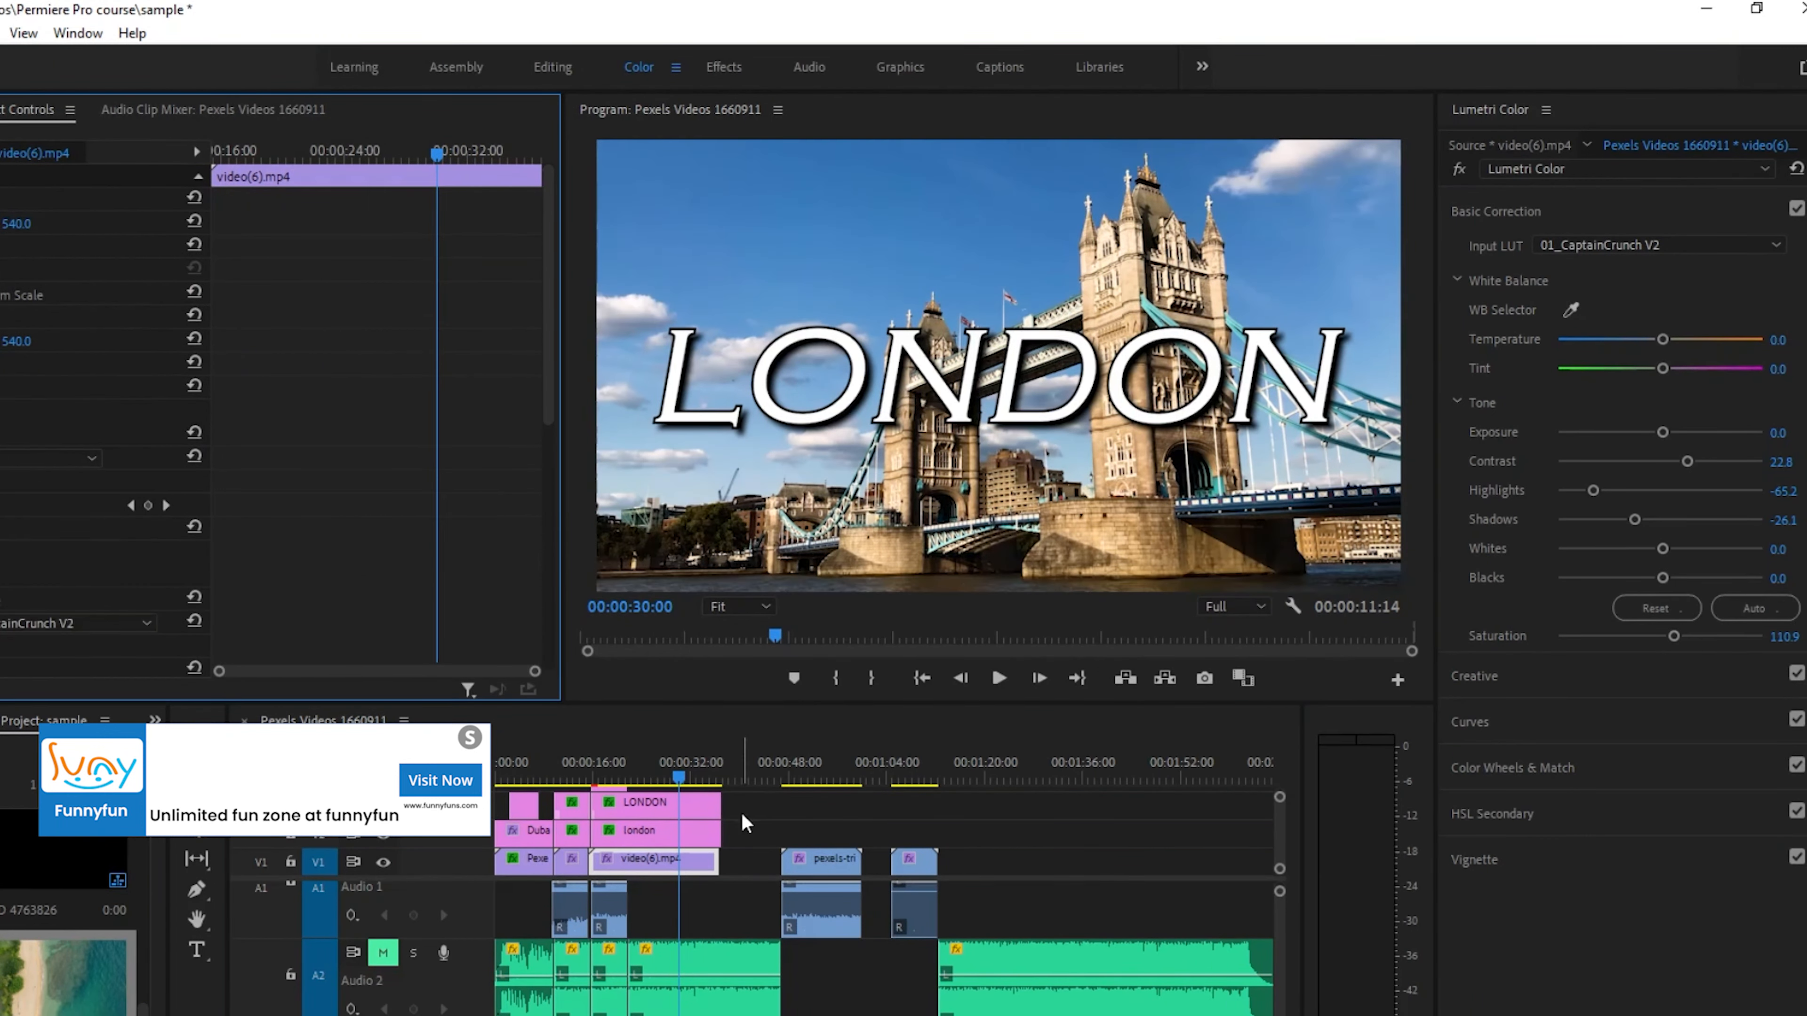
Step: Adjust the aerial beach clip's Basic Correction to exposure 0.1, contrast 9.8, highlights -35.9 and shadows -1.1
left_click_drag(931, 759, 906, 763)
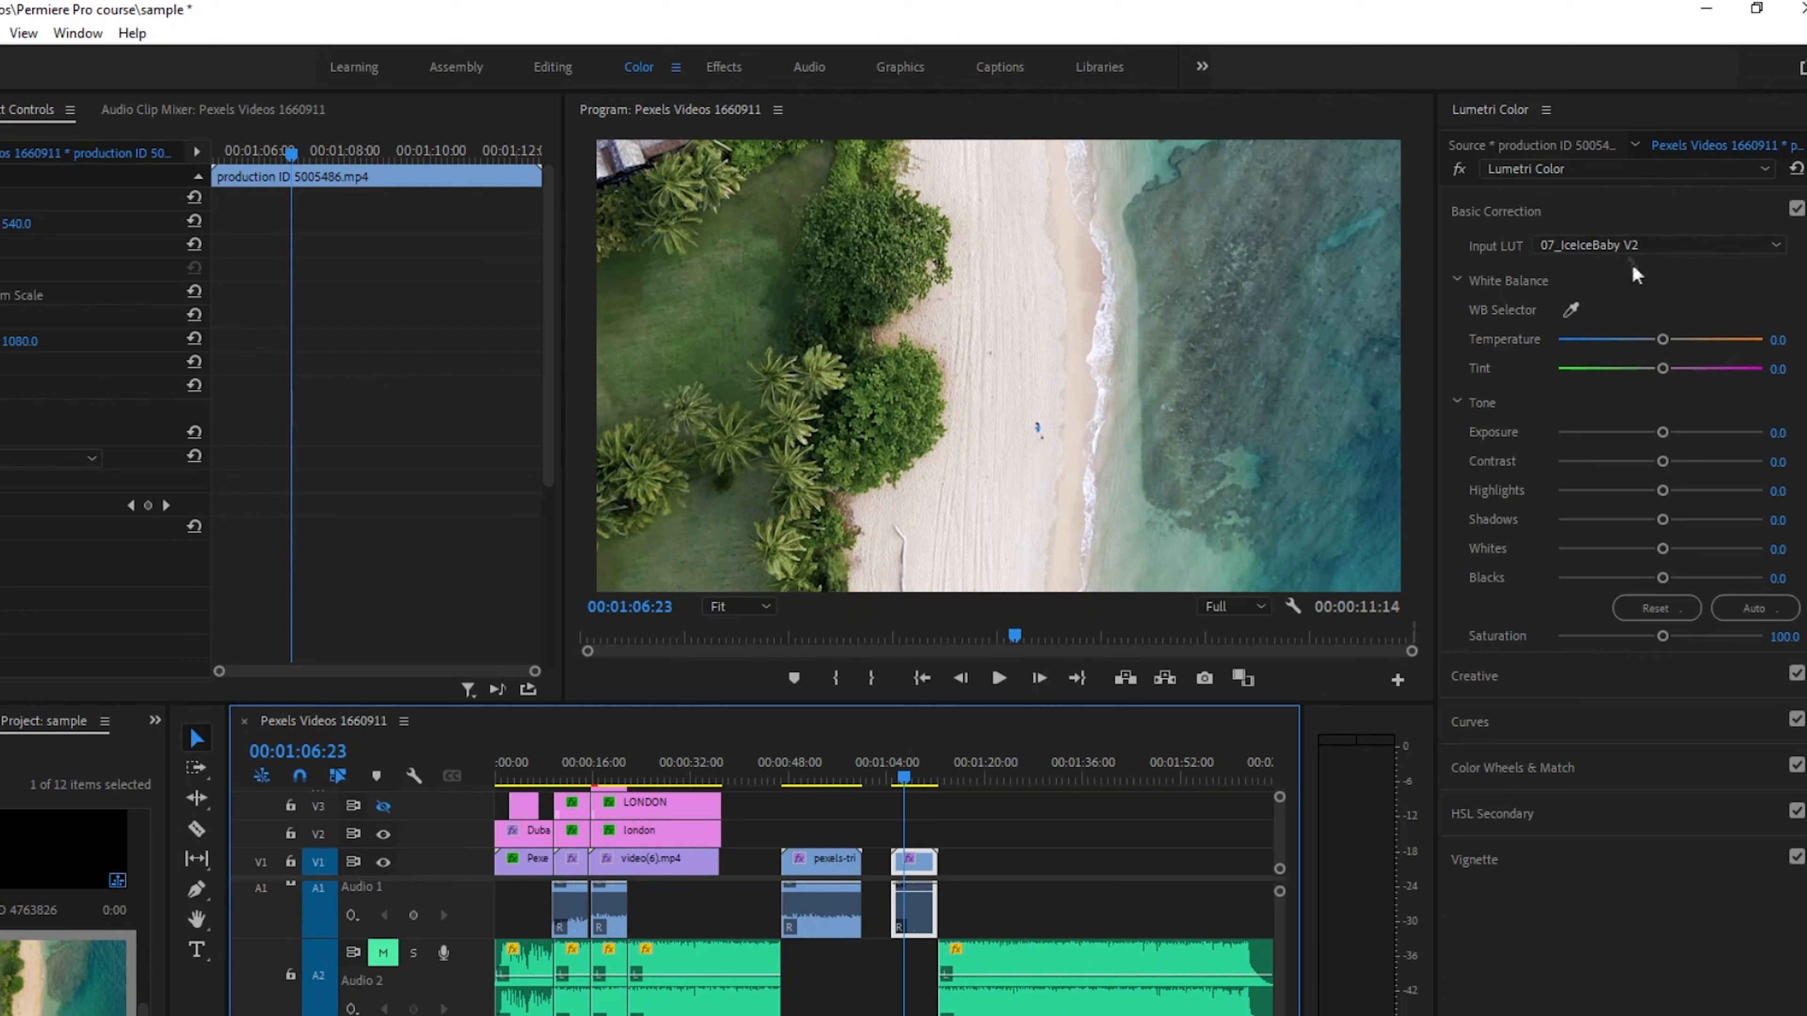
left_click_drag(1665, 432, 1659, 522)
left_click(1679, 485)
left_click(1639, 461)
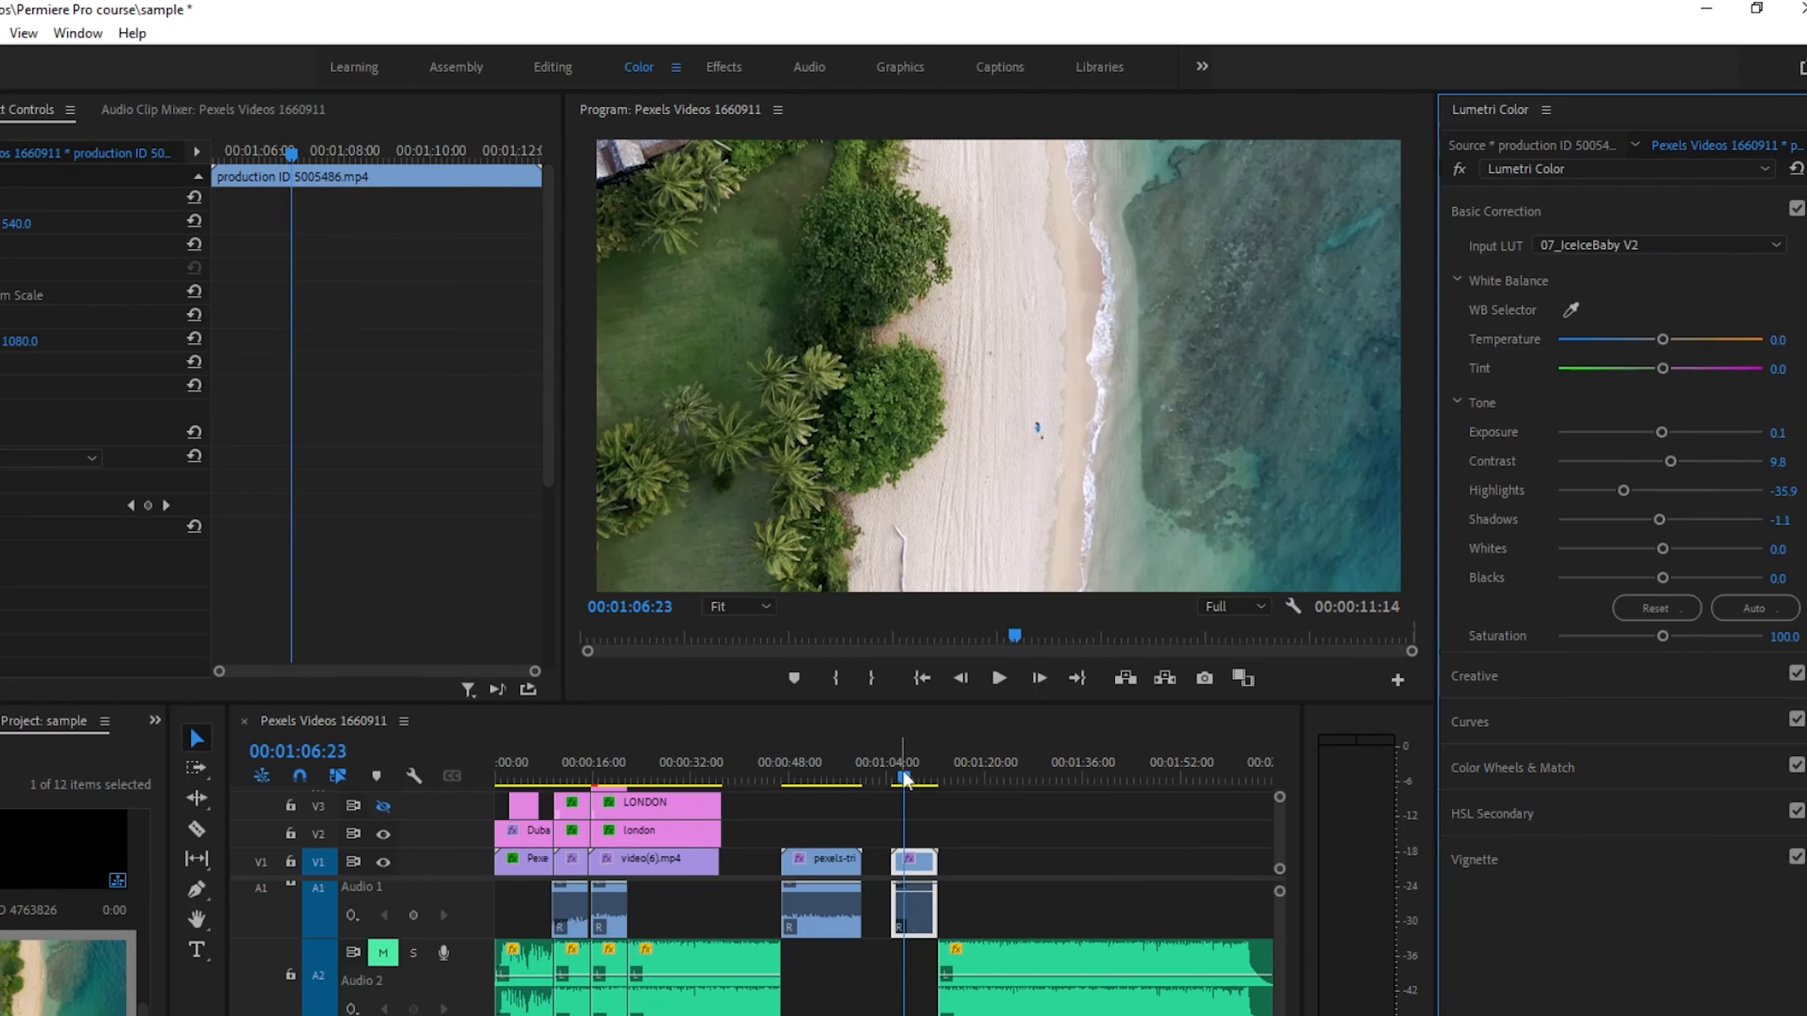
Step: Play the aerial beach clip with the Lumetri Color effect enabled and disabled to compare the grade
left_click_drag(904, 776, 889, 773)
left_click(999, 679)
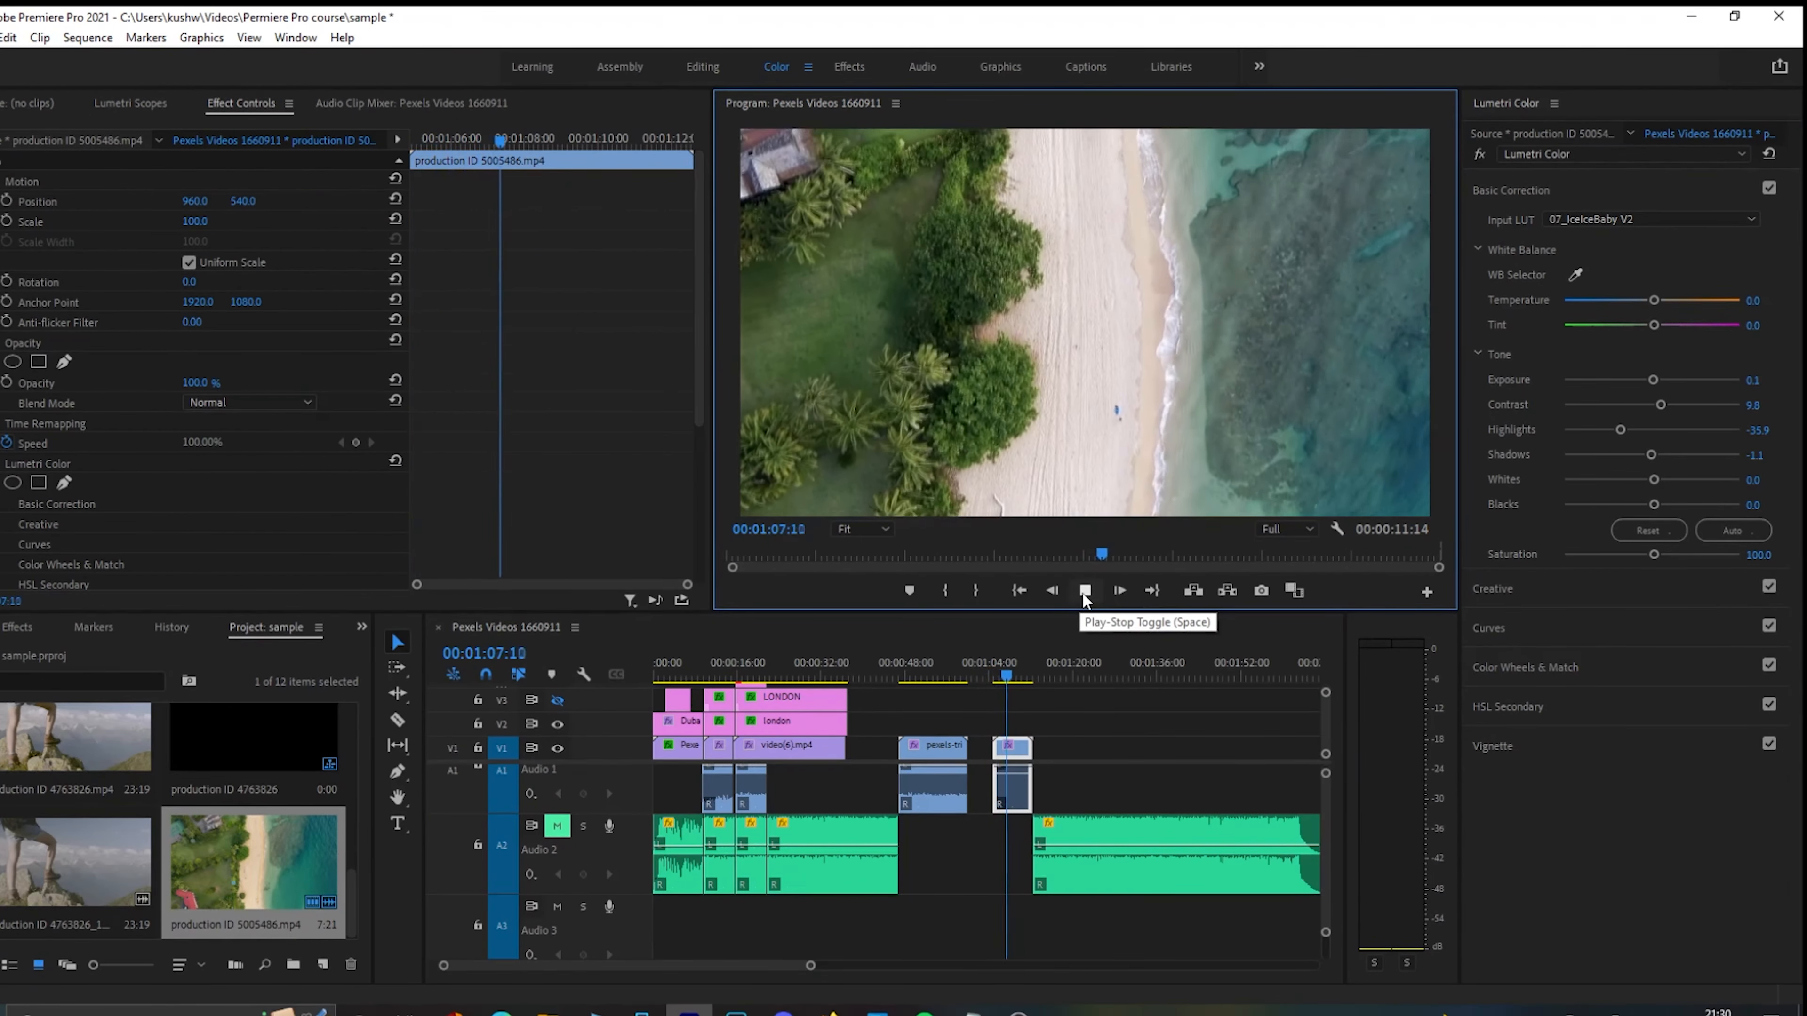
left_click(1083, 592)
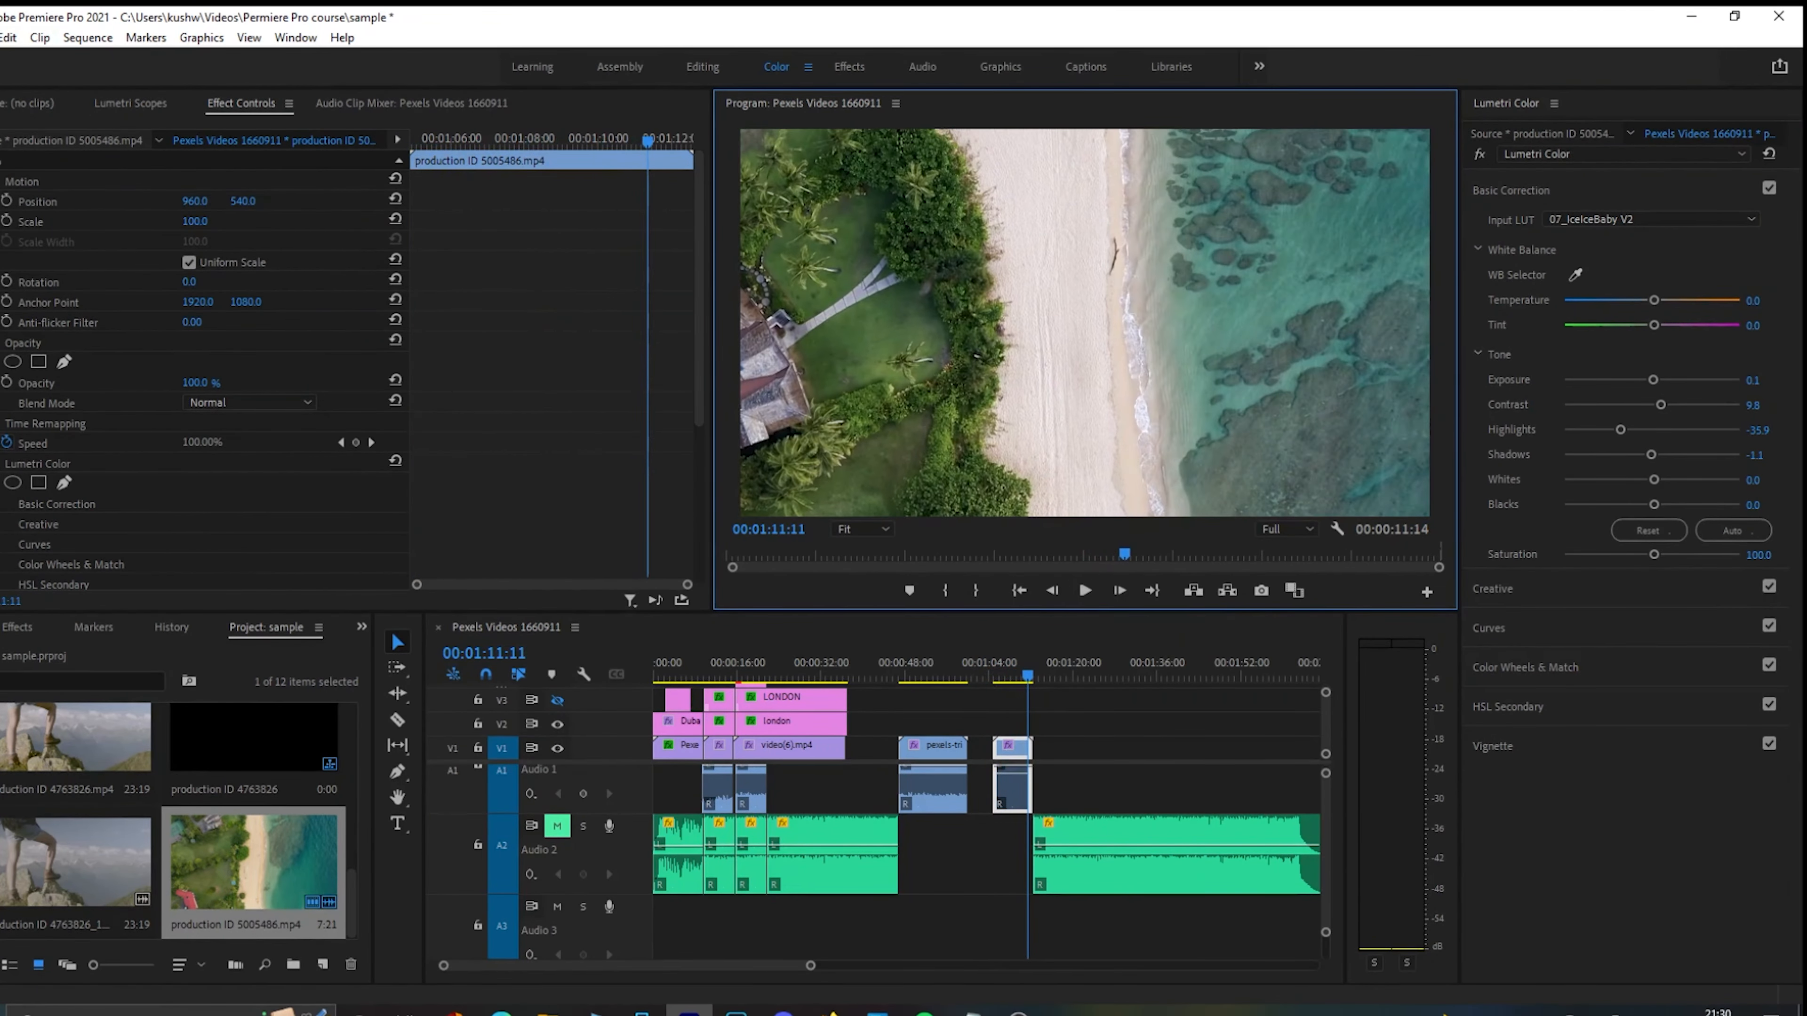
left_click(0, 467)
left_click_drag(1014, 675, 1000, 674)
left_click(1084, 596)
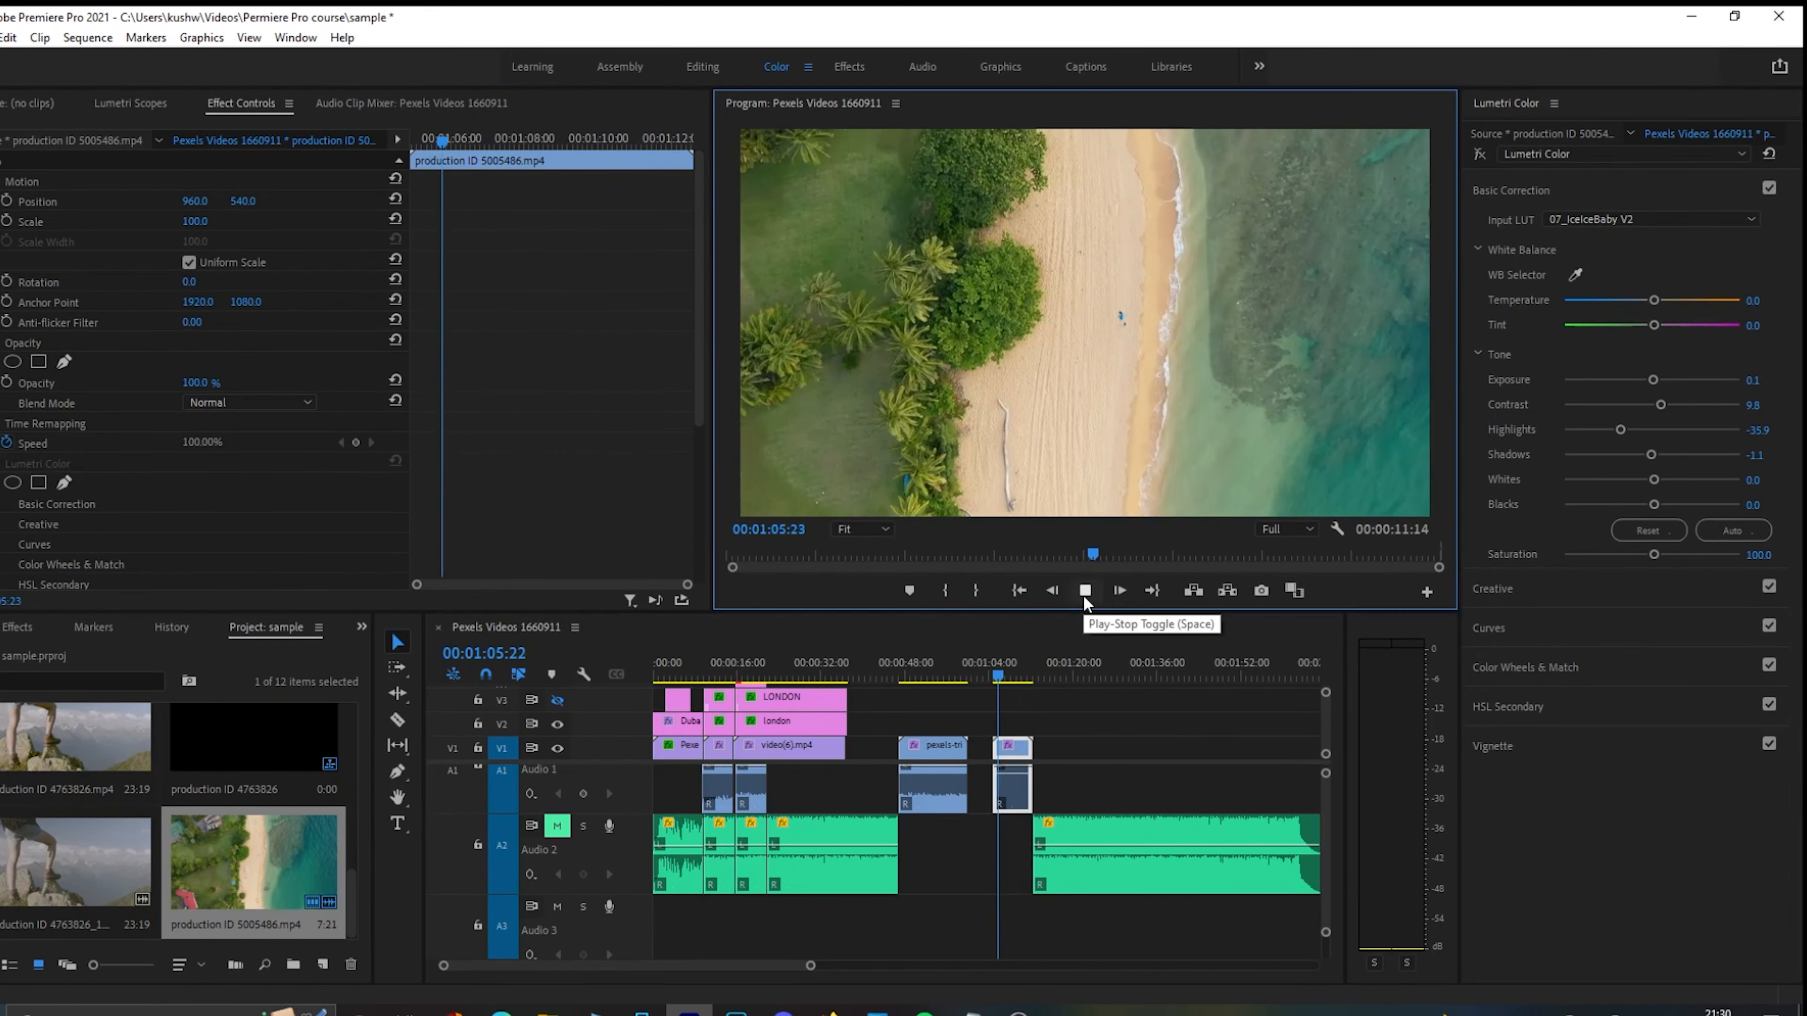
left_click(2, 466)
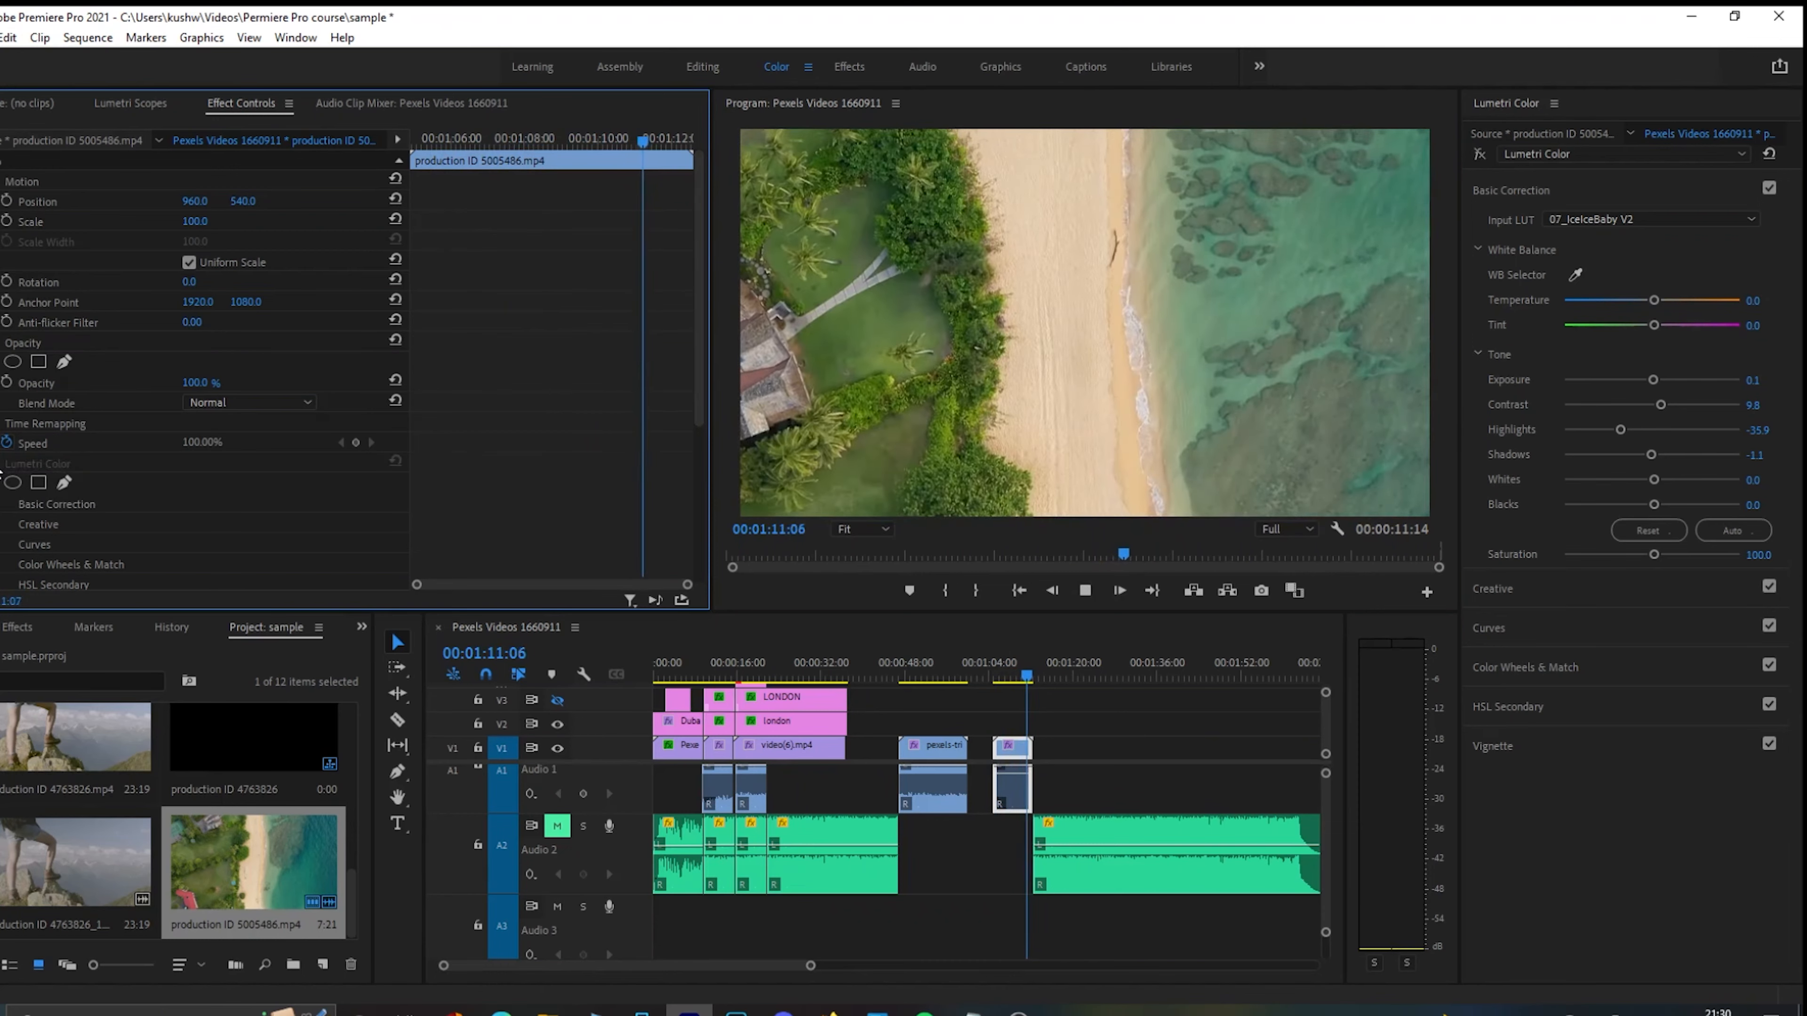
left_click(998, 675)
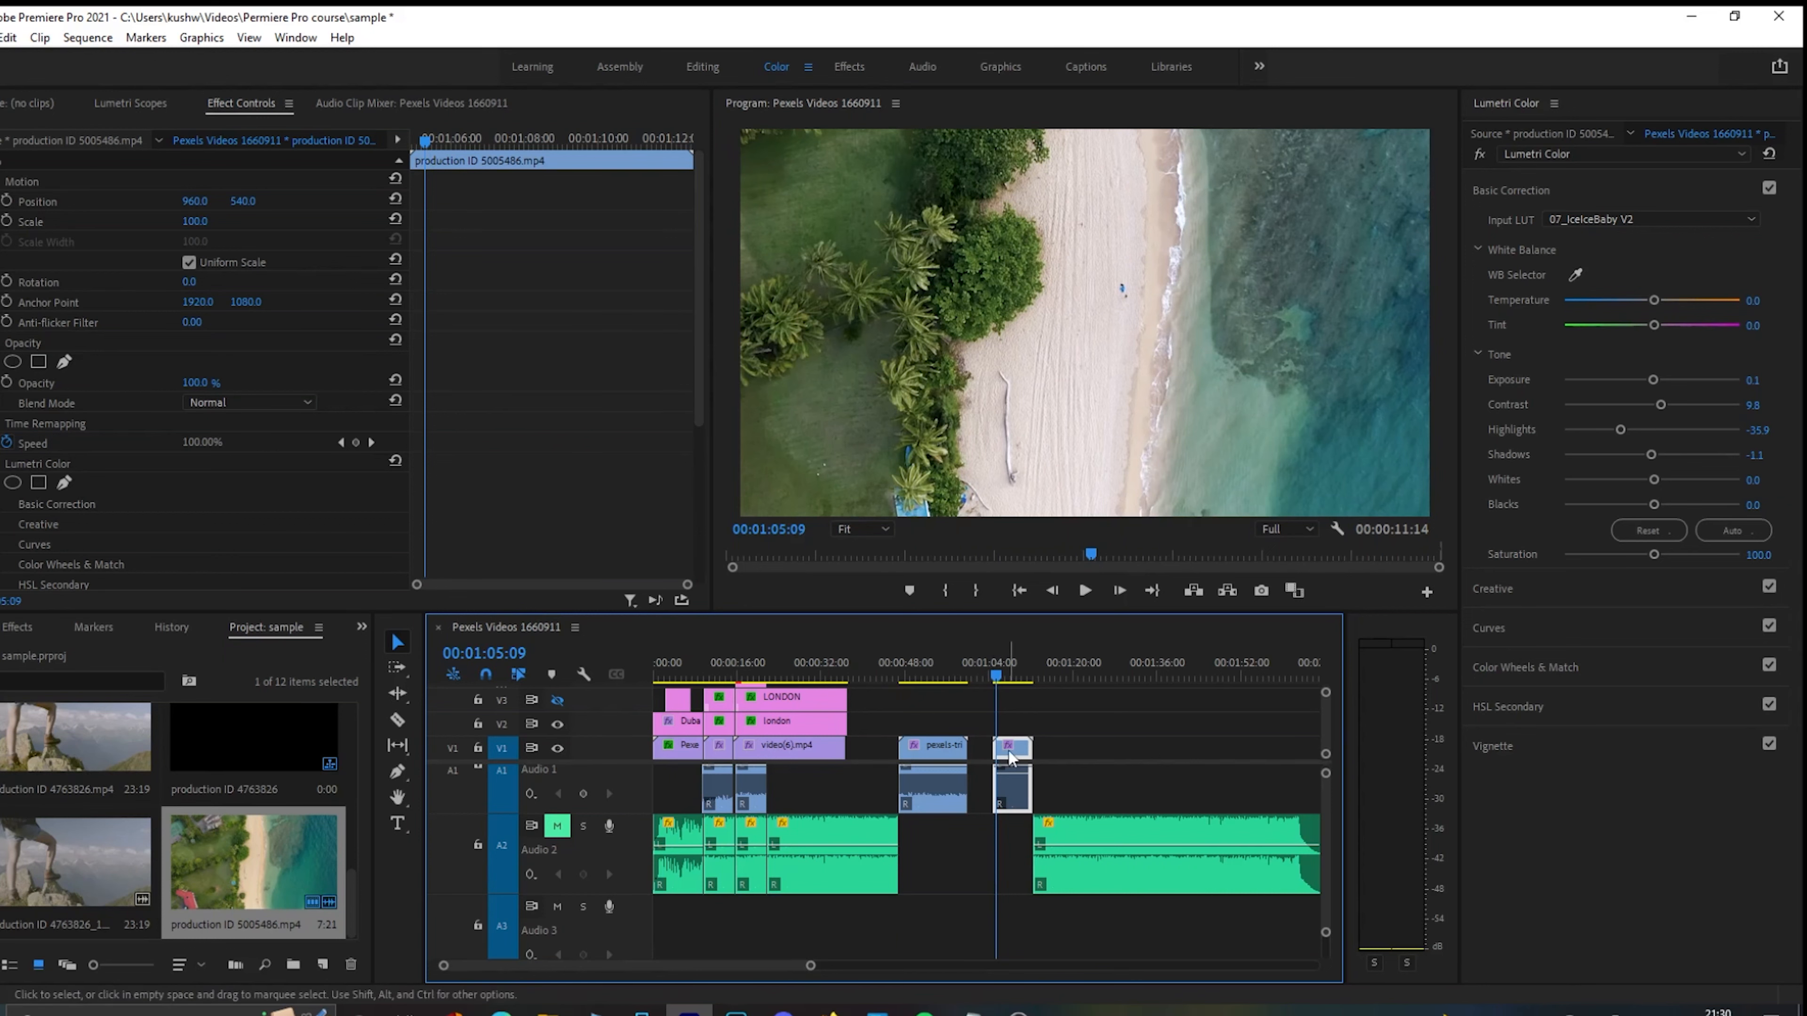
Step: Review the graded waterfall and London clips, and move the waterfall clip up against the start of the aerial beach clip
left_click(933, 762)
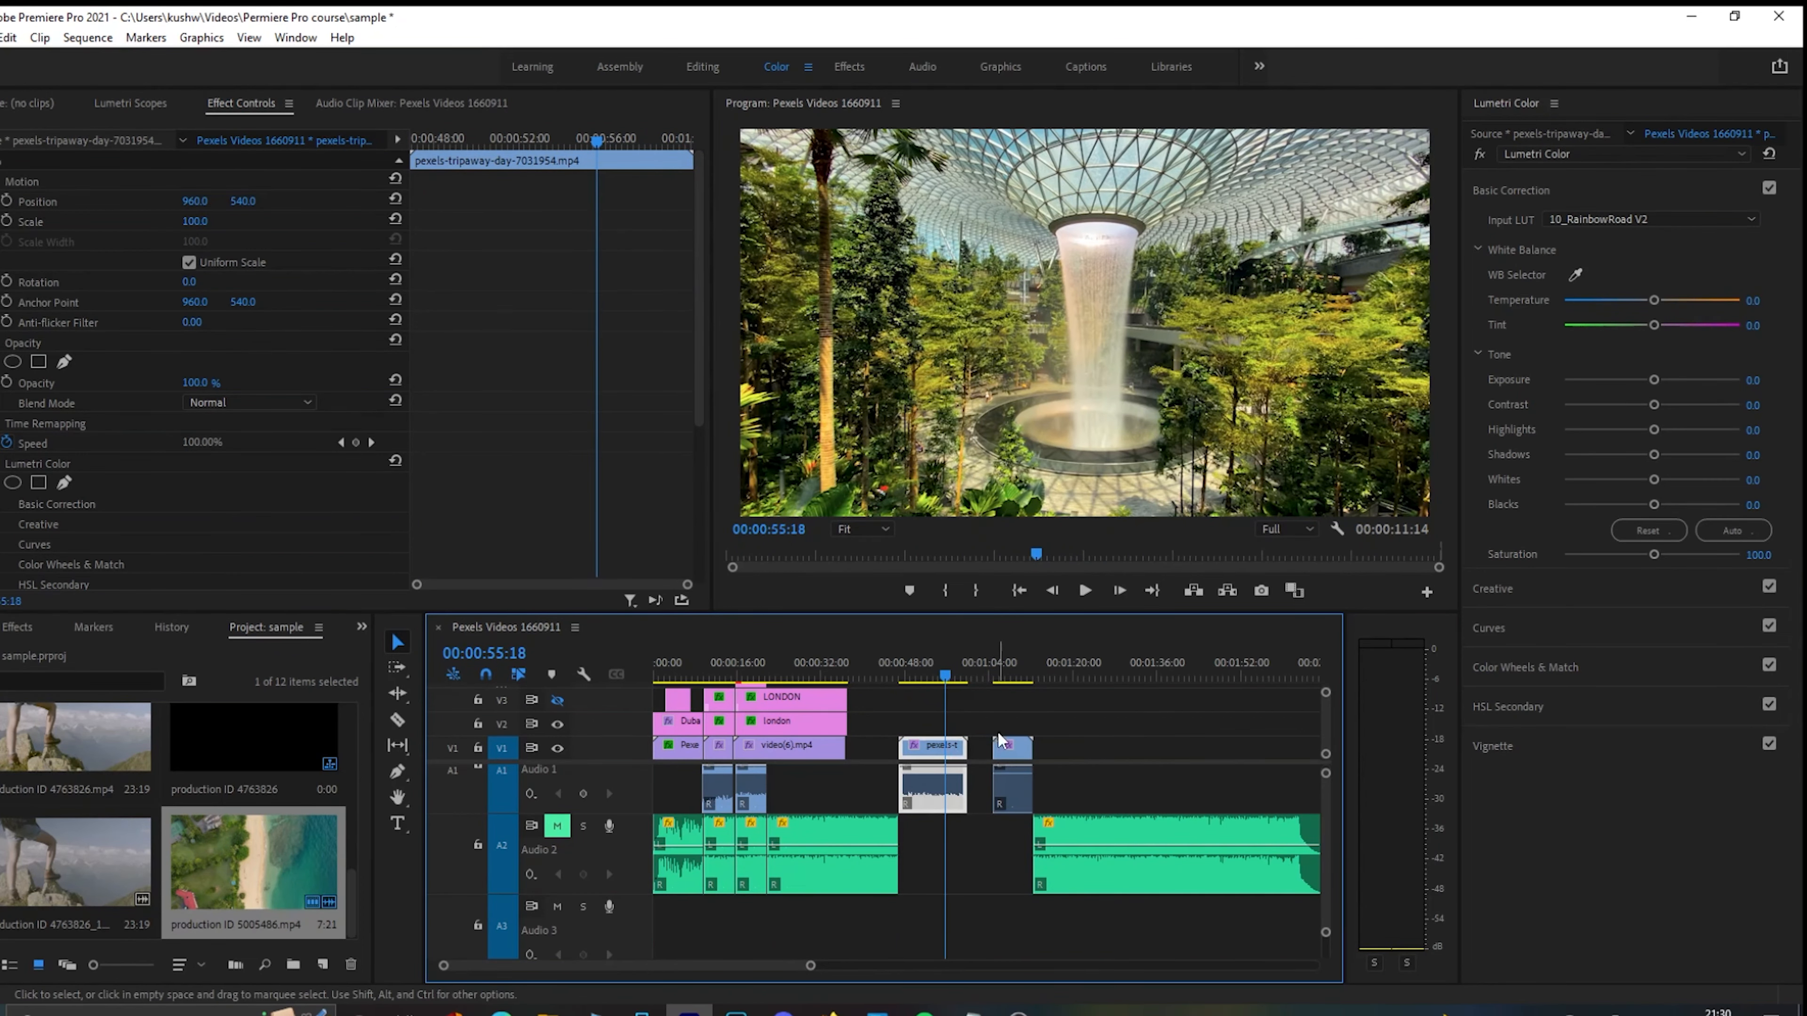
left_click(1003, 743)
left_click_drag(962, 676, 811, 669)
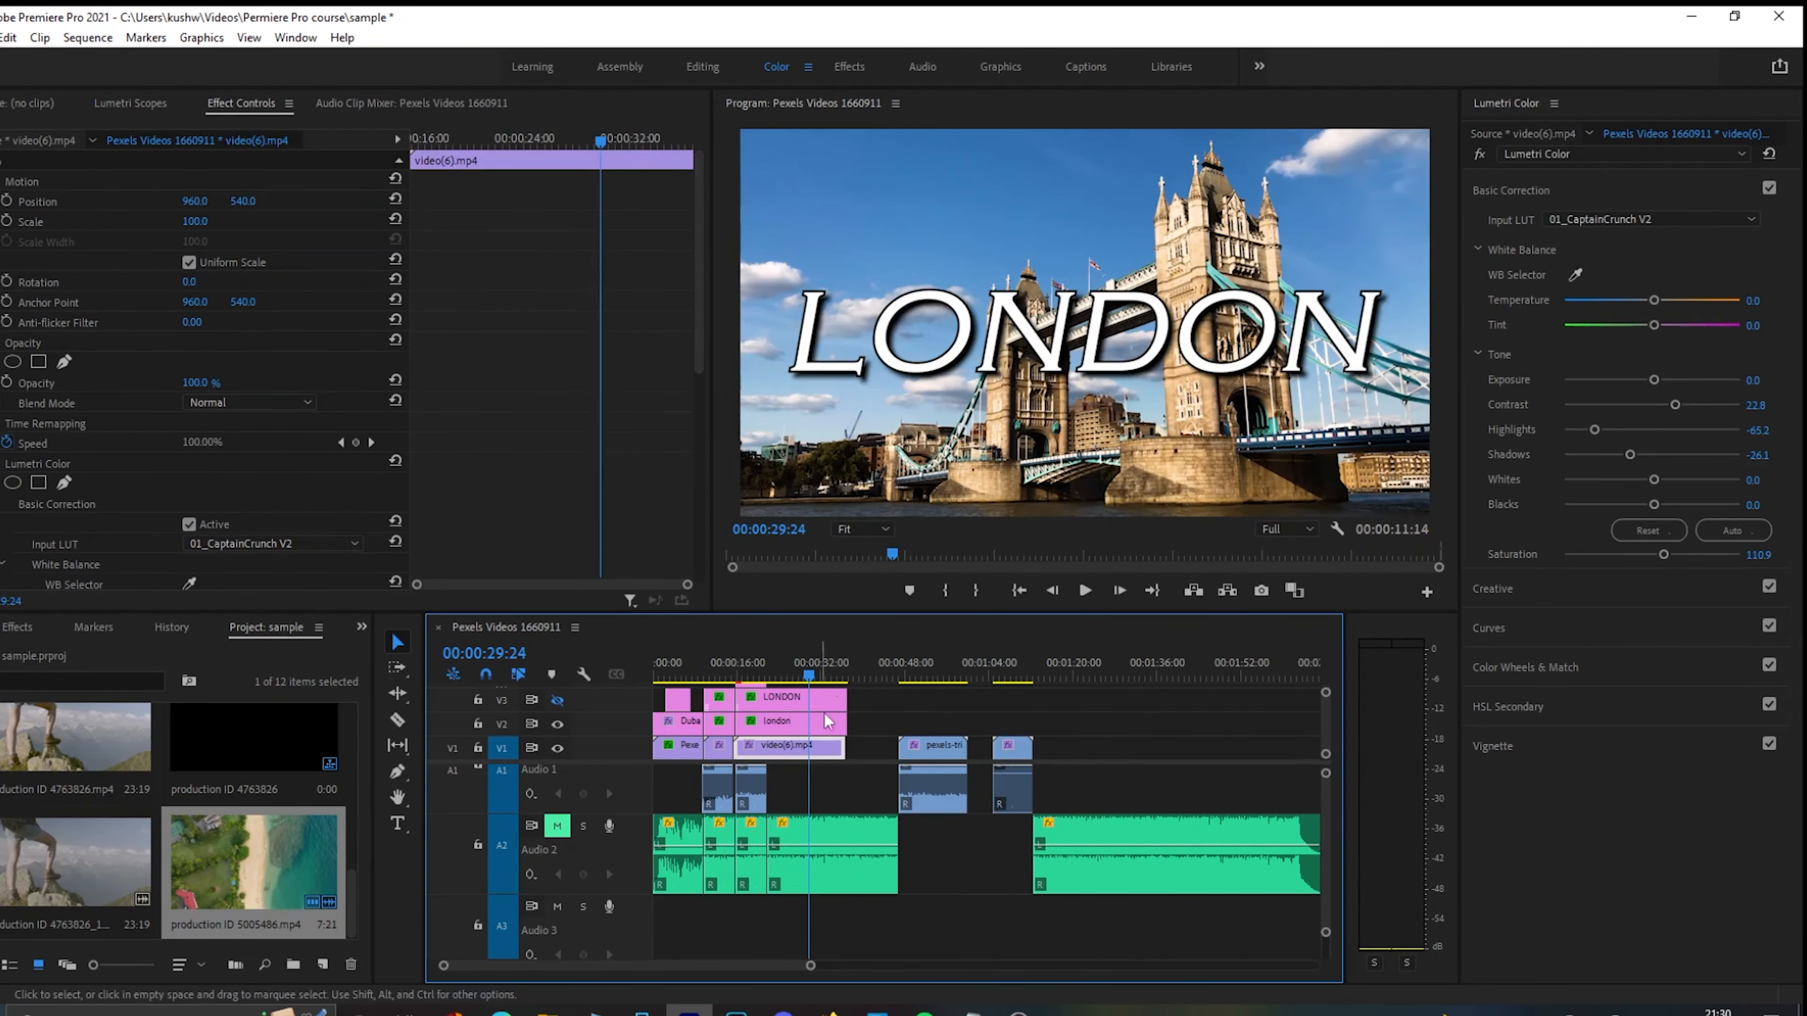
left_click(952, 664)
left_click_drag(912, 744, 935, 740)
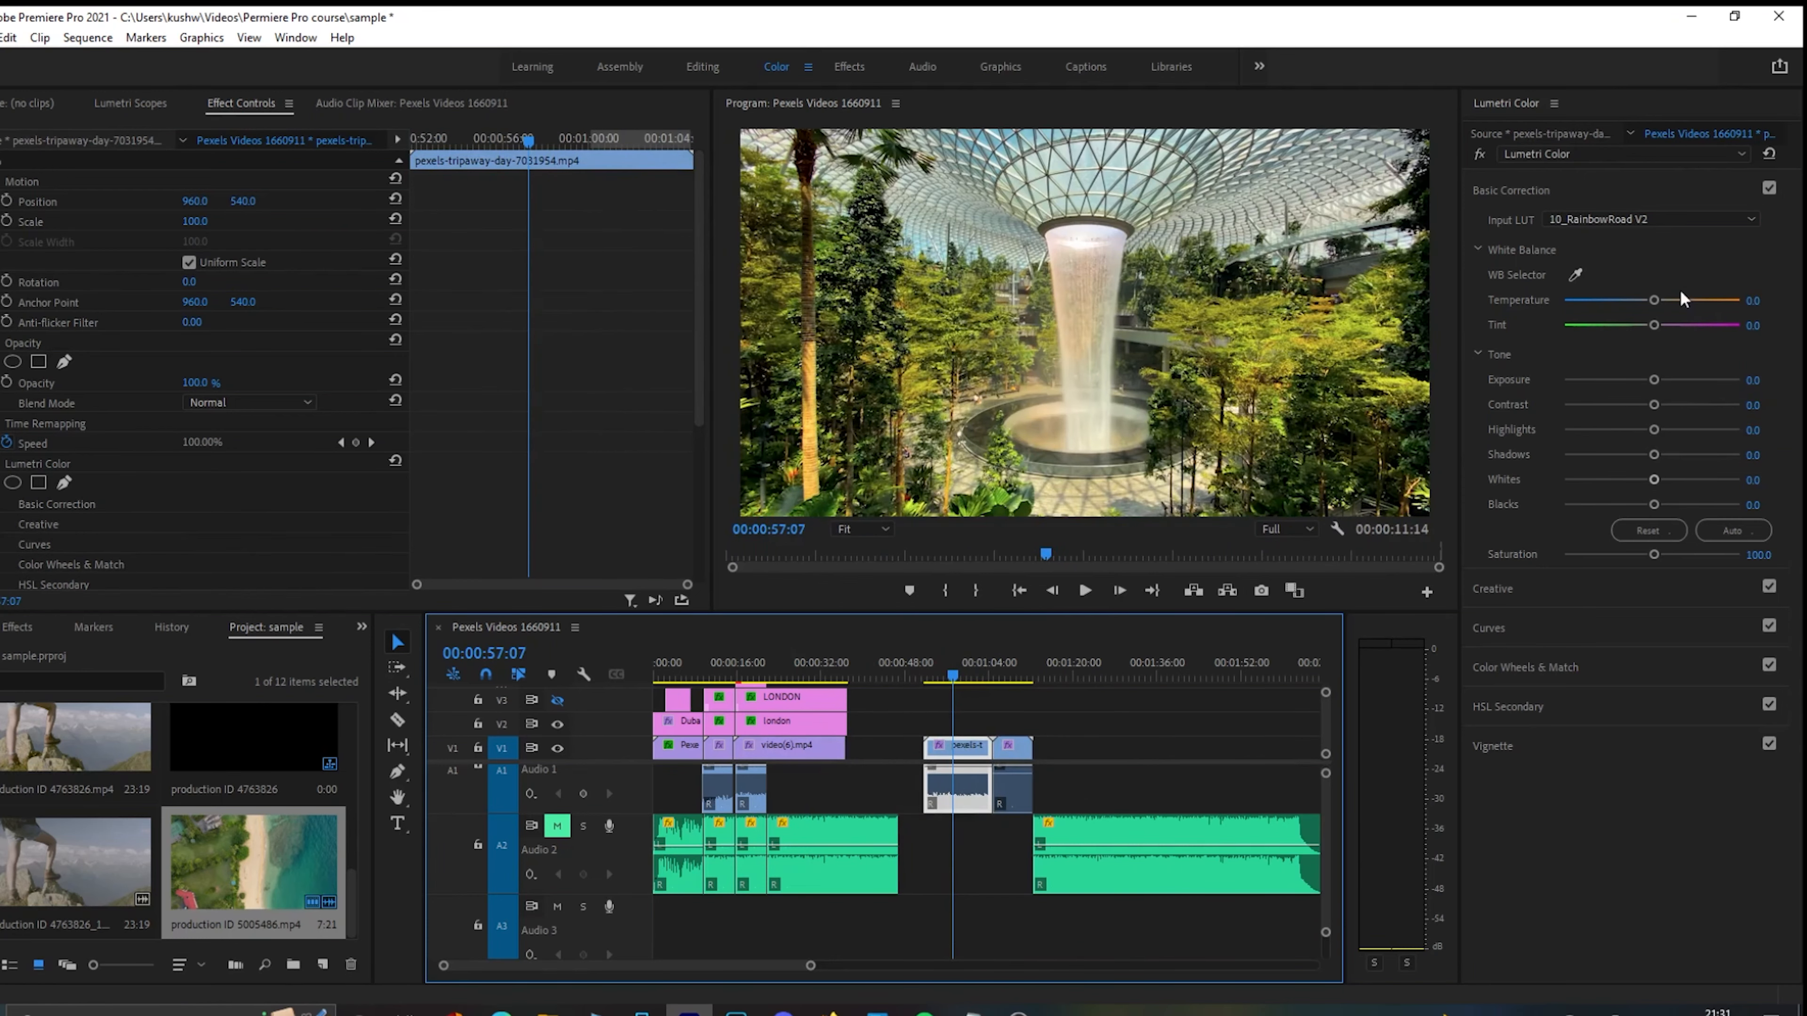
Step: Remove the waterfall clip's custom LUT by setting its Input LUT to None
left_click(1648, 225)
left_click(1633, 280)
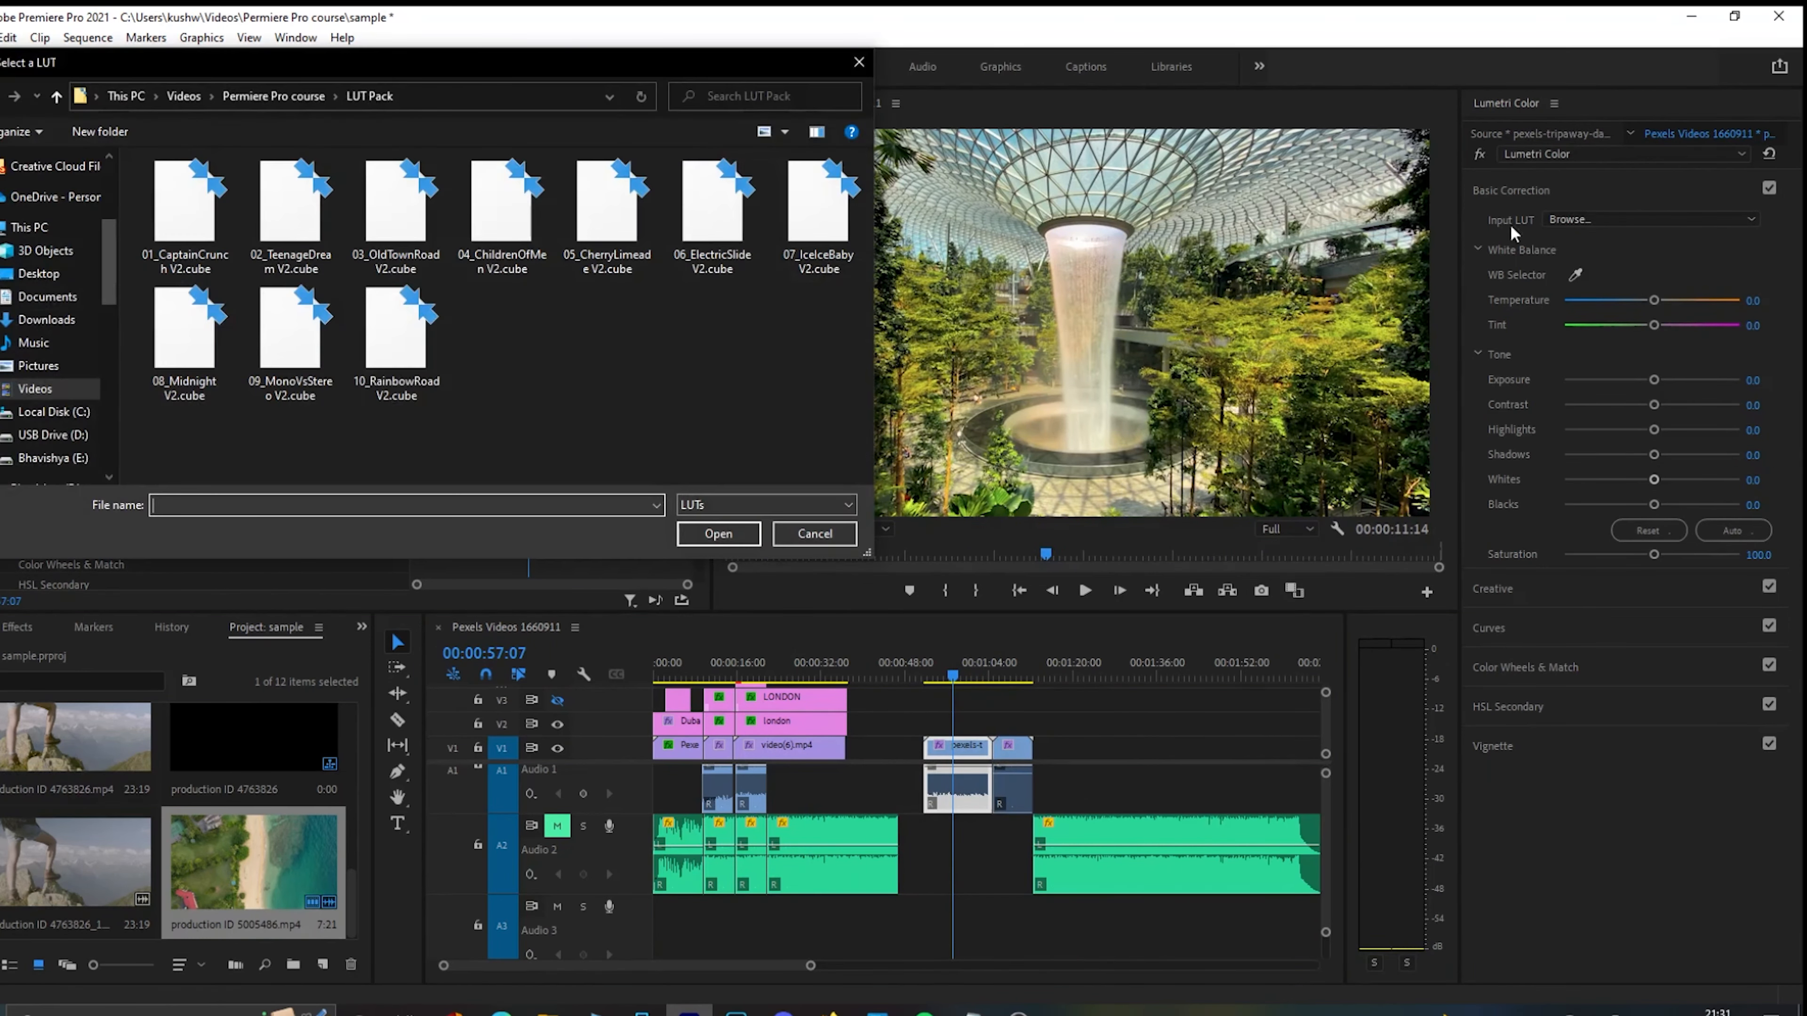
left_click(802, 542)
left_click(1621, 218)
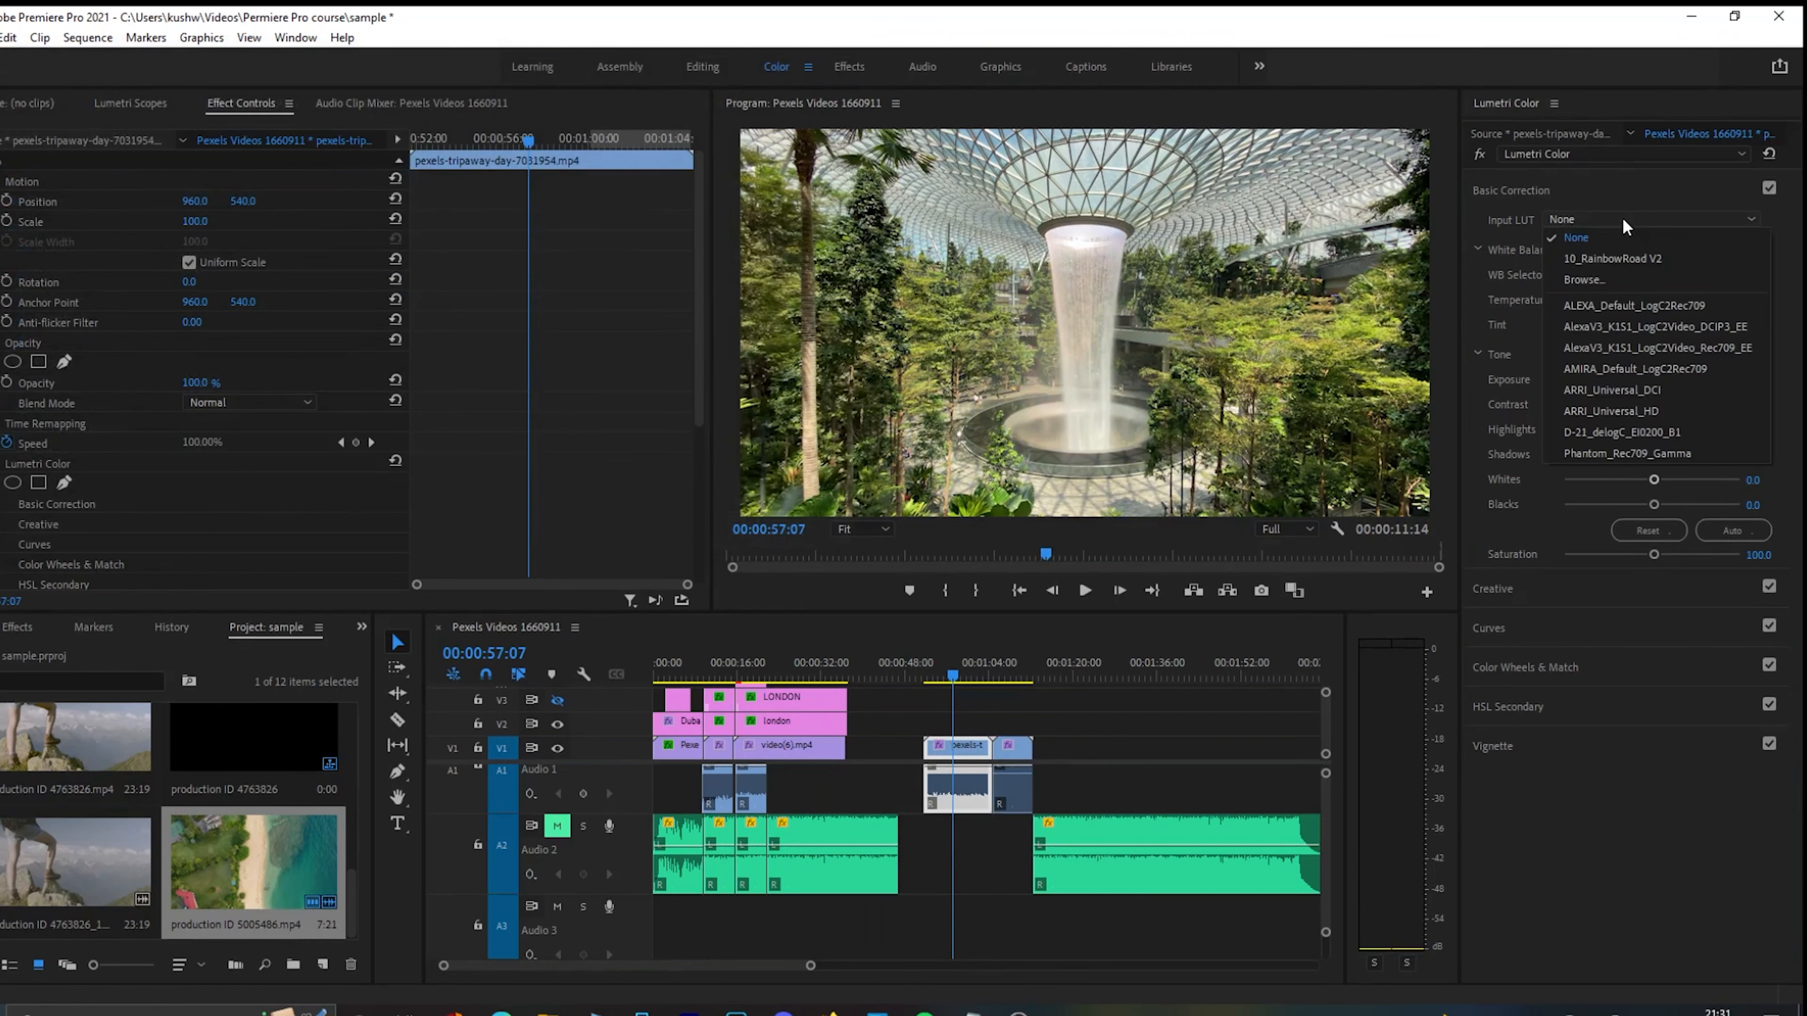
left_click(1609, 240)
Step: Go to the start of the aerial beach clip and set its Input LUT to None
left_click(1015, 797)
key("Down")
left_click(1647, 219)
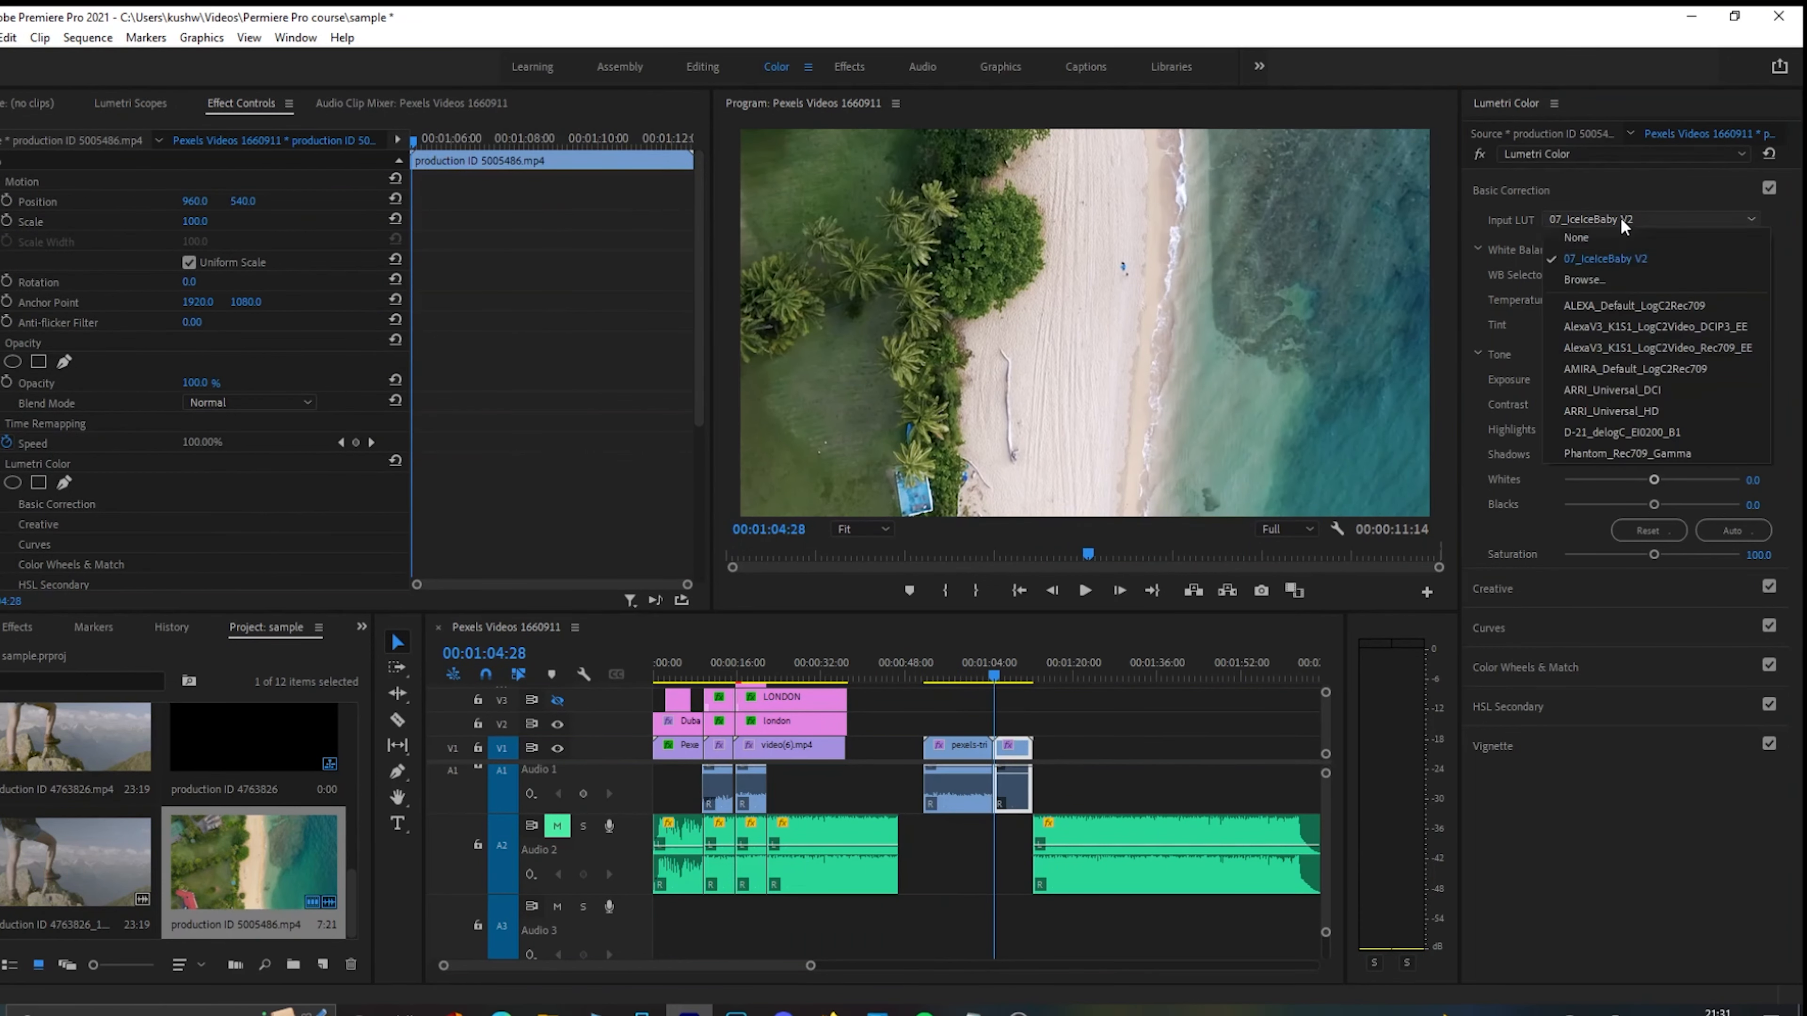
left_click(1609, 249)
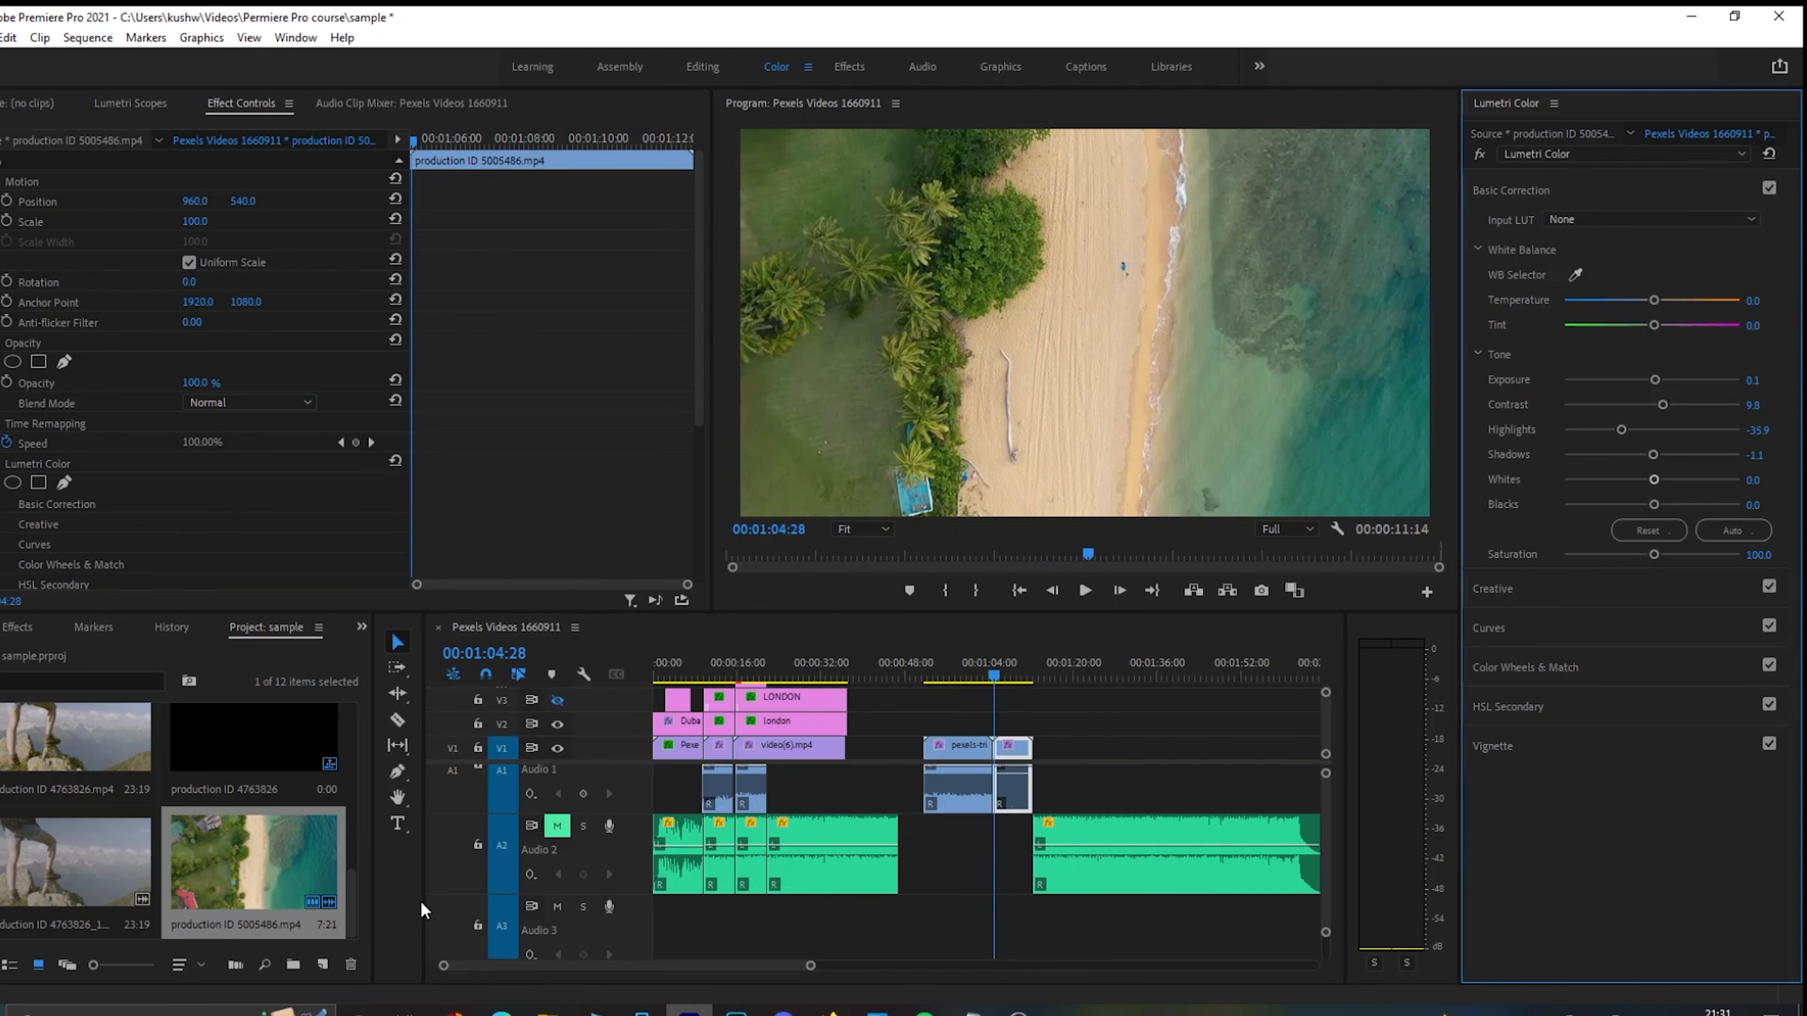
left_click(505, 881)
left_click(453, 884)
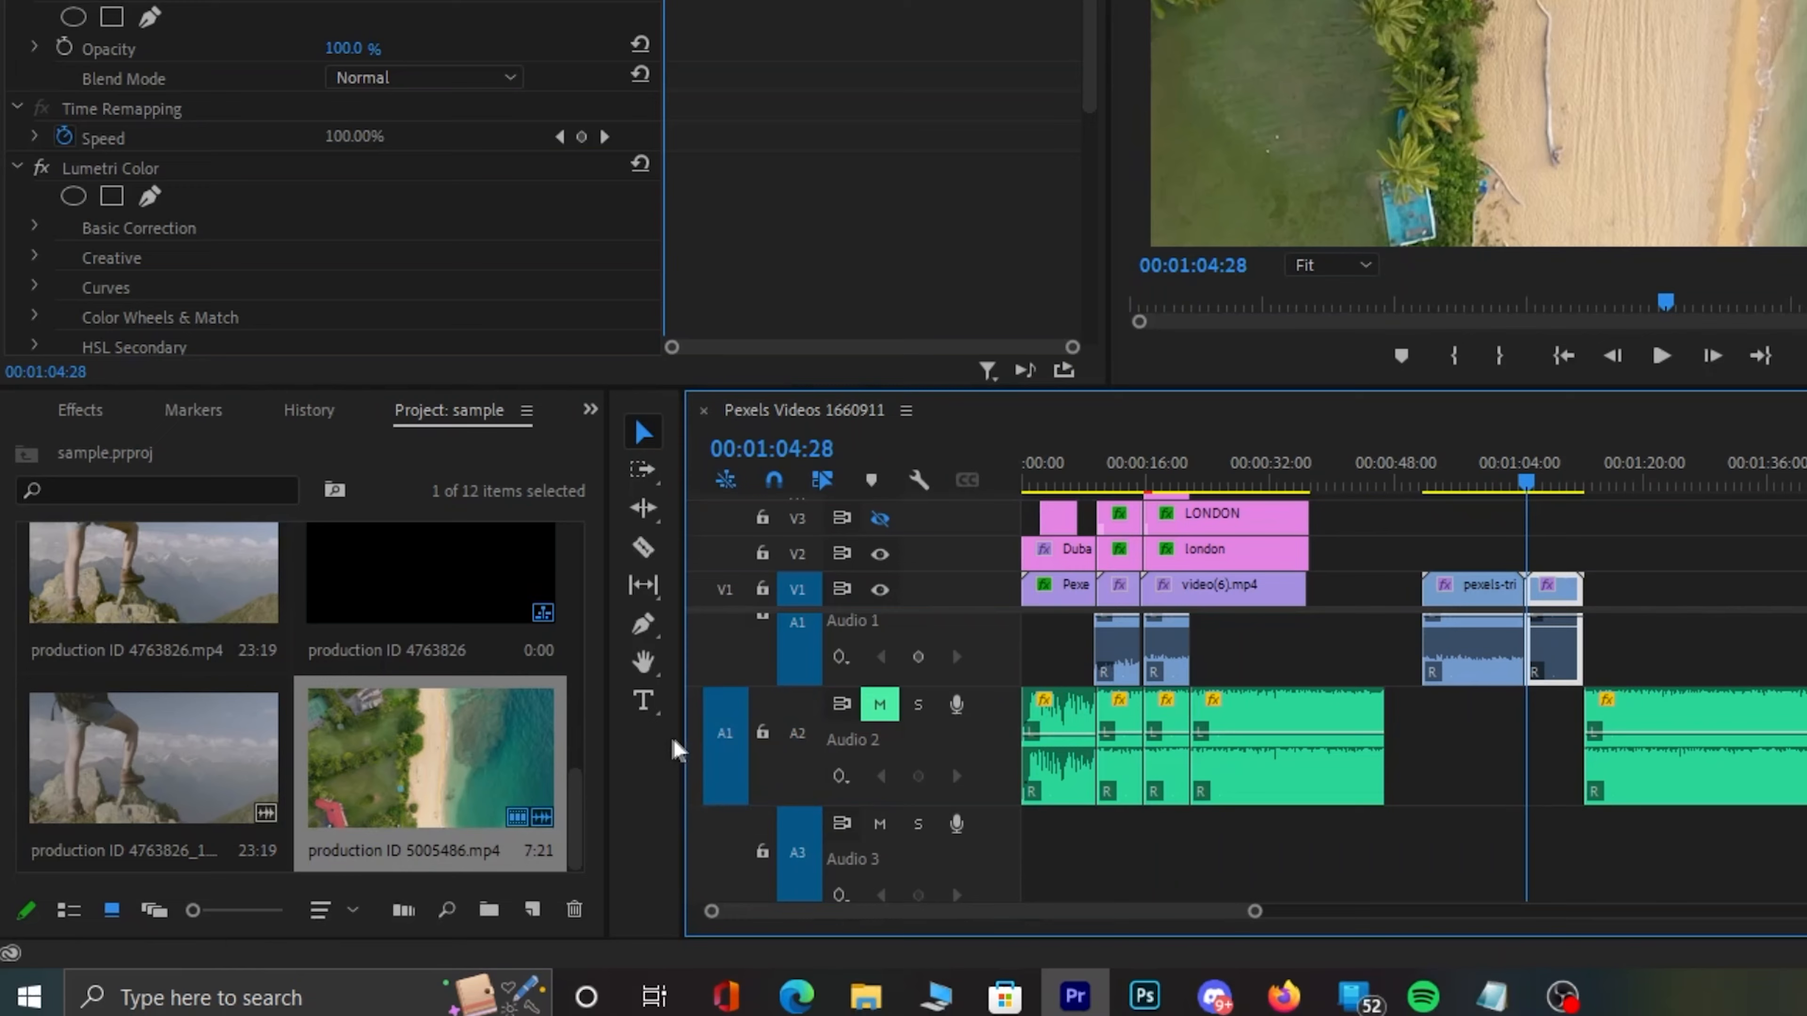
Step: Widen the project area and create a new 1920 × 1080 adjustment layer at 29.97 fps with square pixels
left_click_drag(672, 740, 799, 740)
left_click_drag(614, 720, 813, 721)
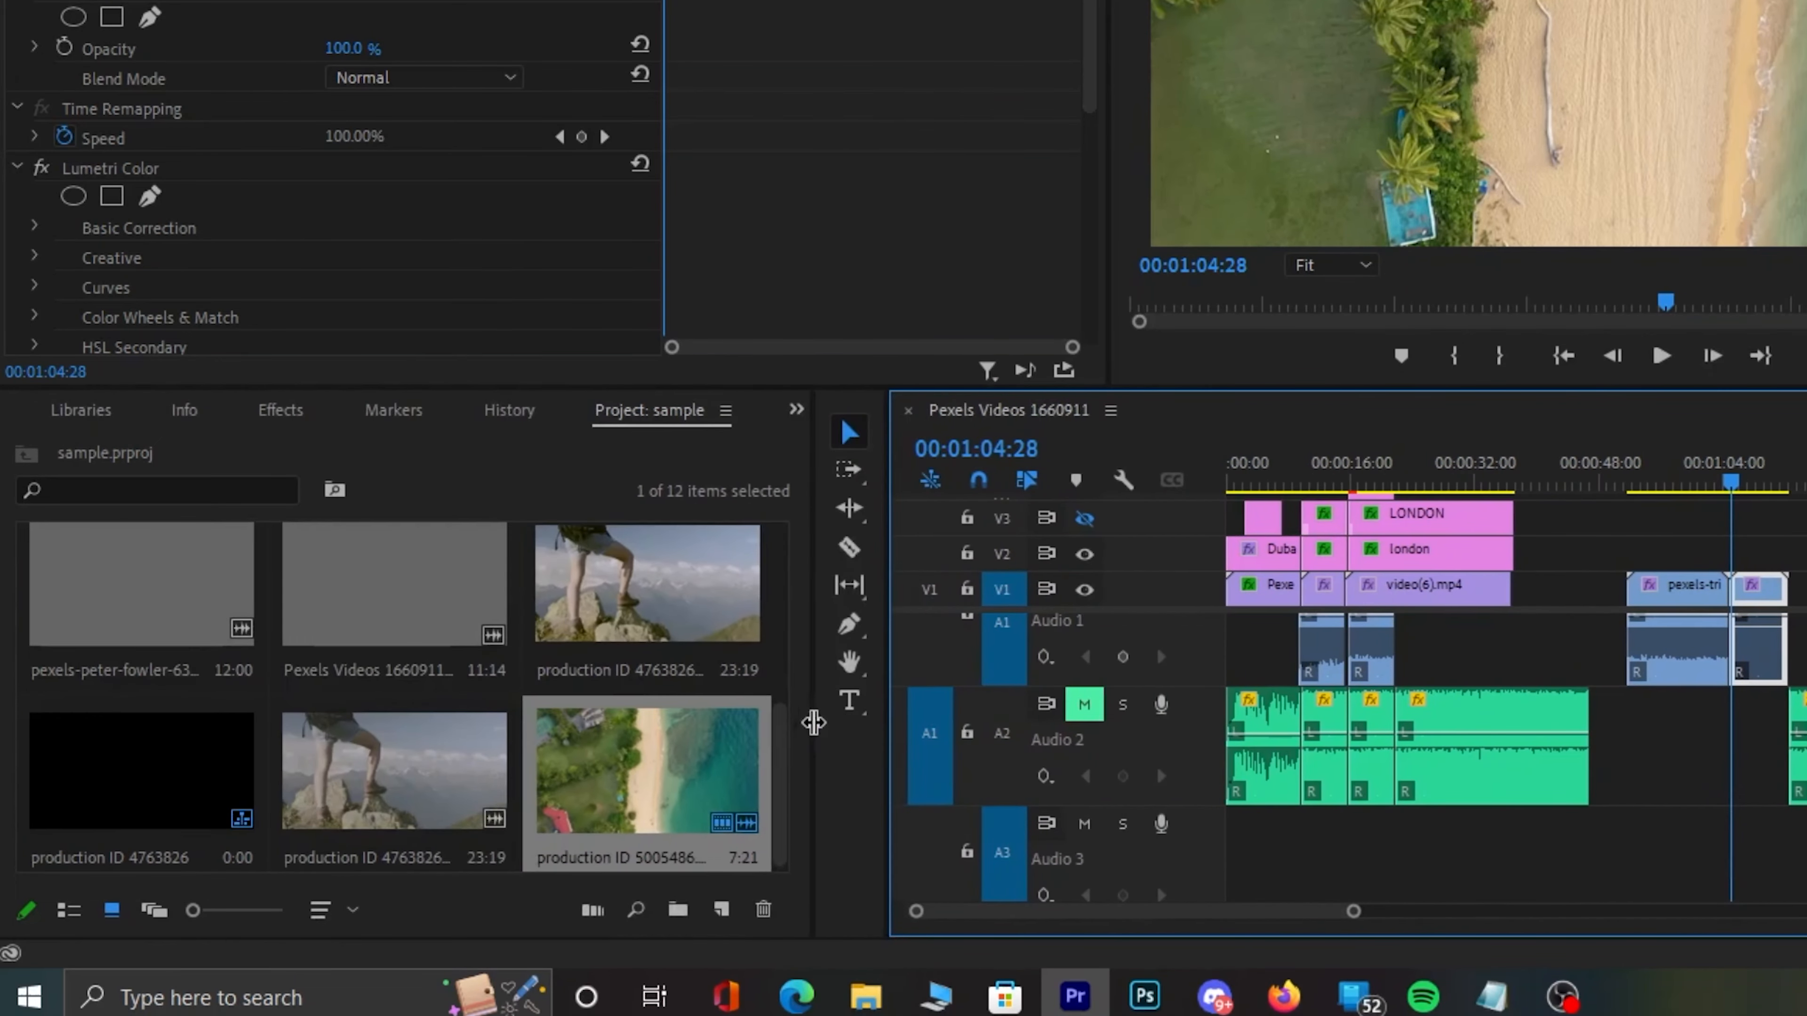
left_click(724, 913)
left_click(837, 684)
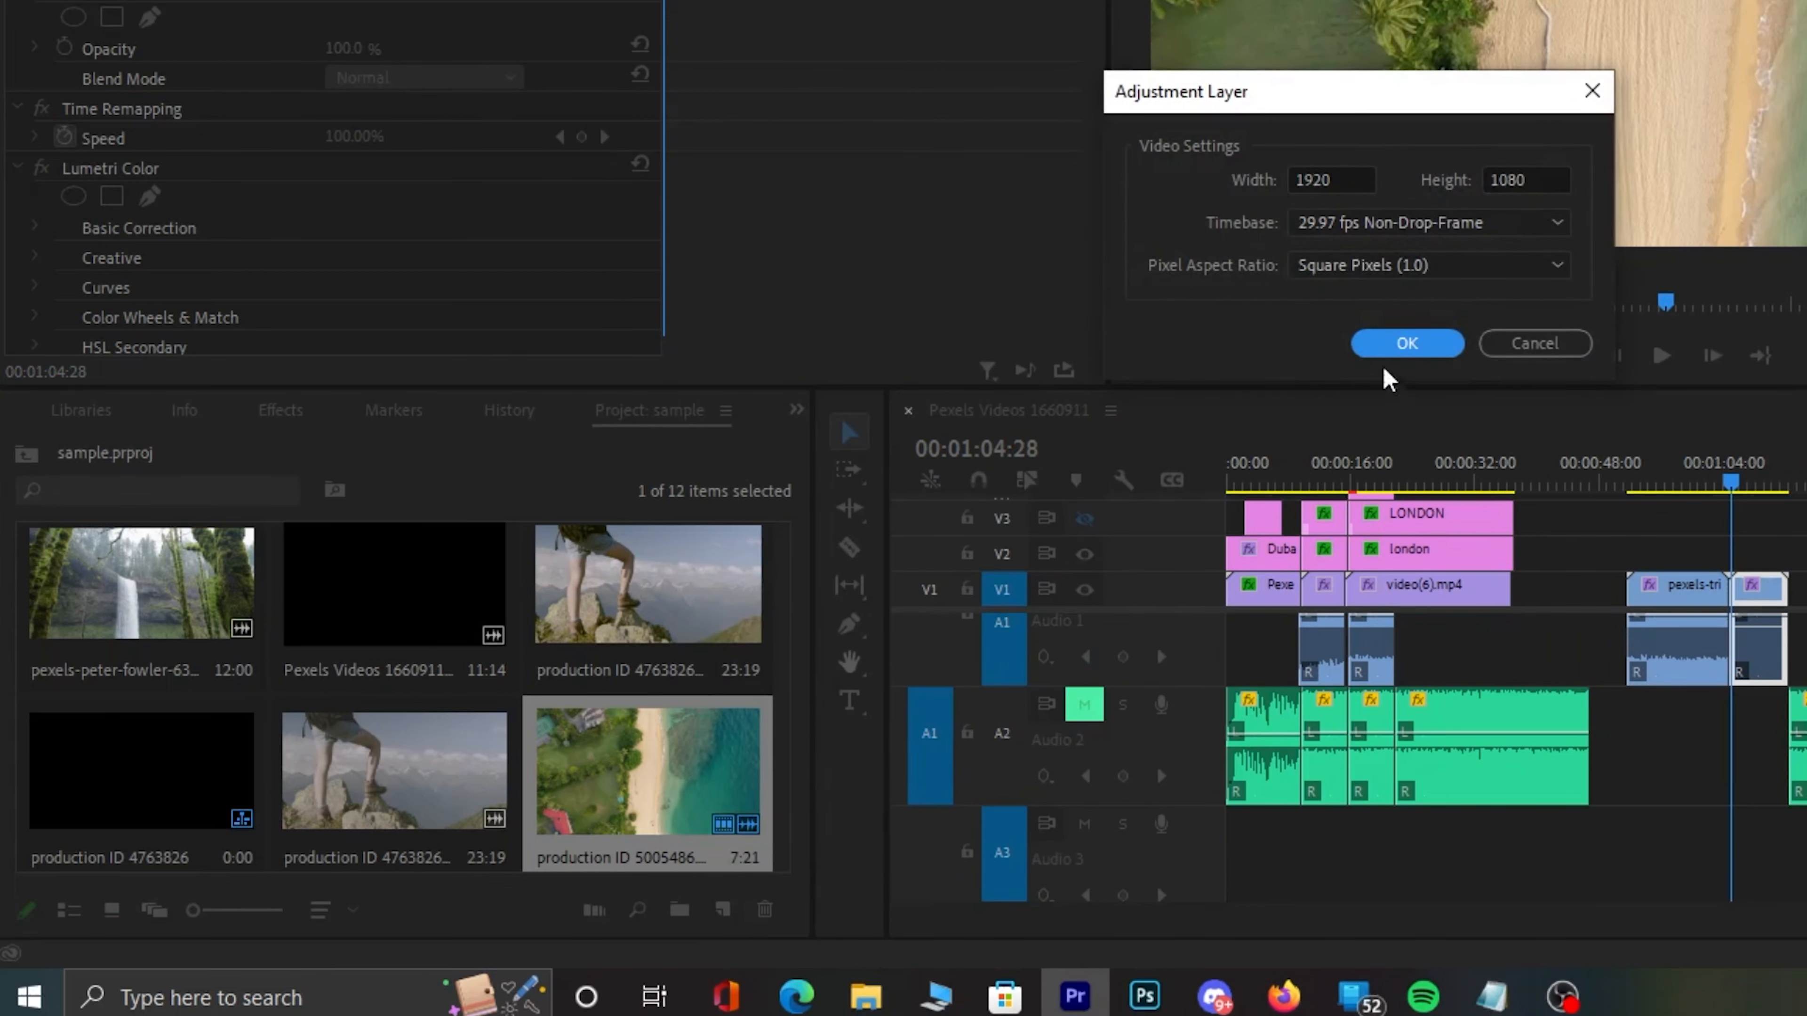
left_click(1400, 346)
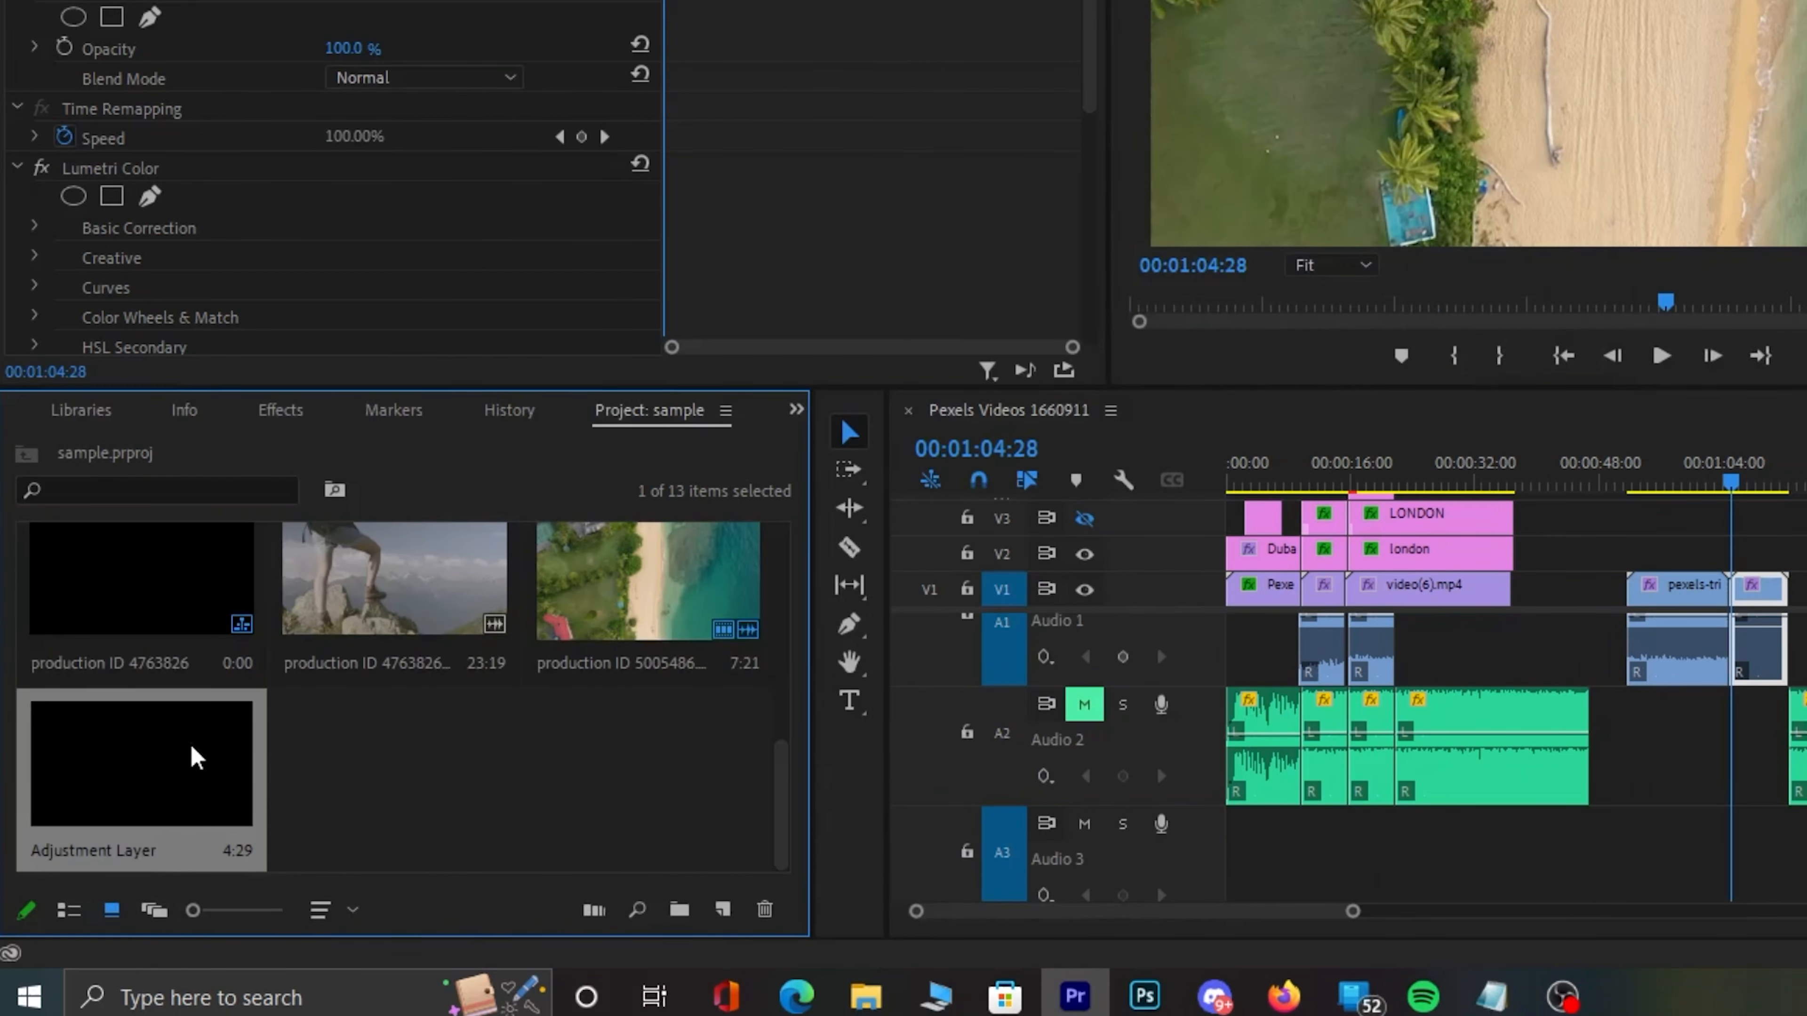
Step: Place the adjustment layer on track V2 above the waterfall clip and extend it to the end of the aerial beach clip
left_click_drag(176, 776, 1644, 557)
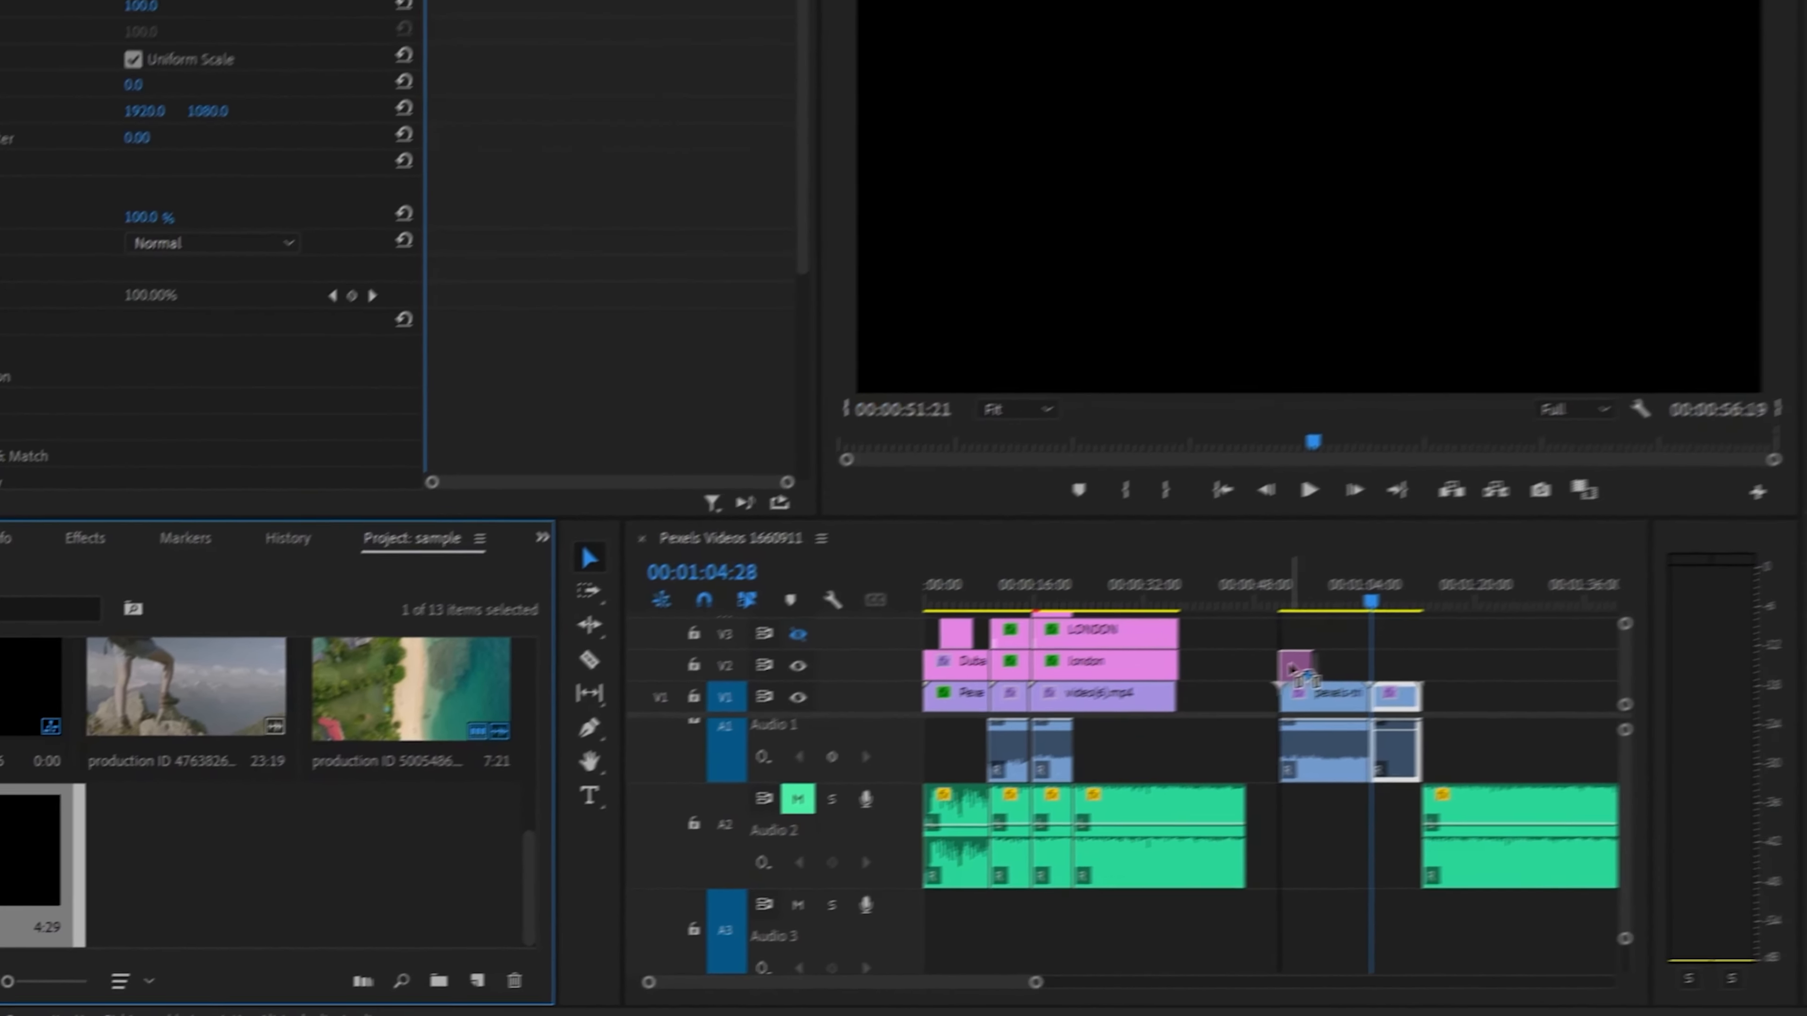
left_click_drag(1292, 669, 1413, 681)
left_click_drag(1088, 766, 1004, 701)
left_click(1037, 752)
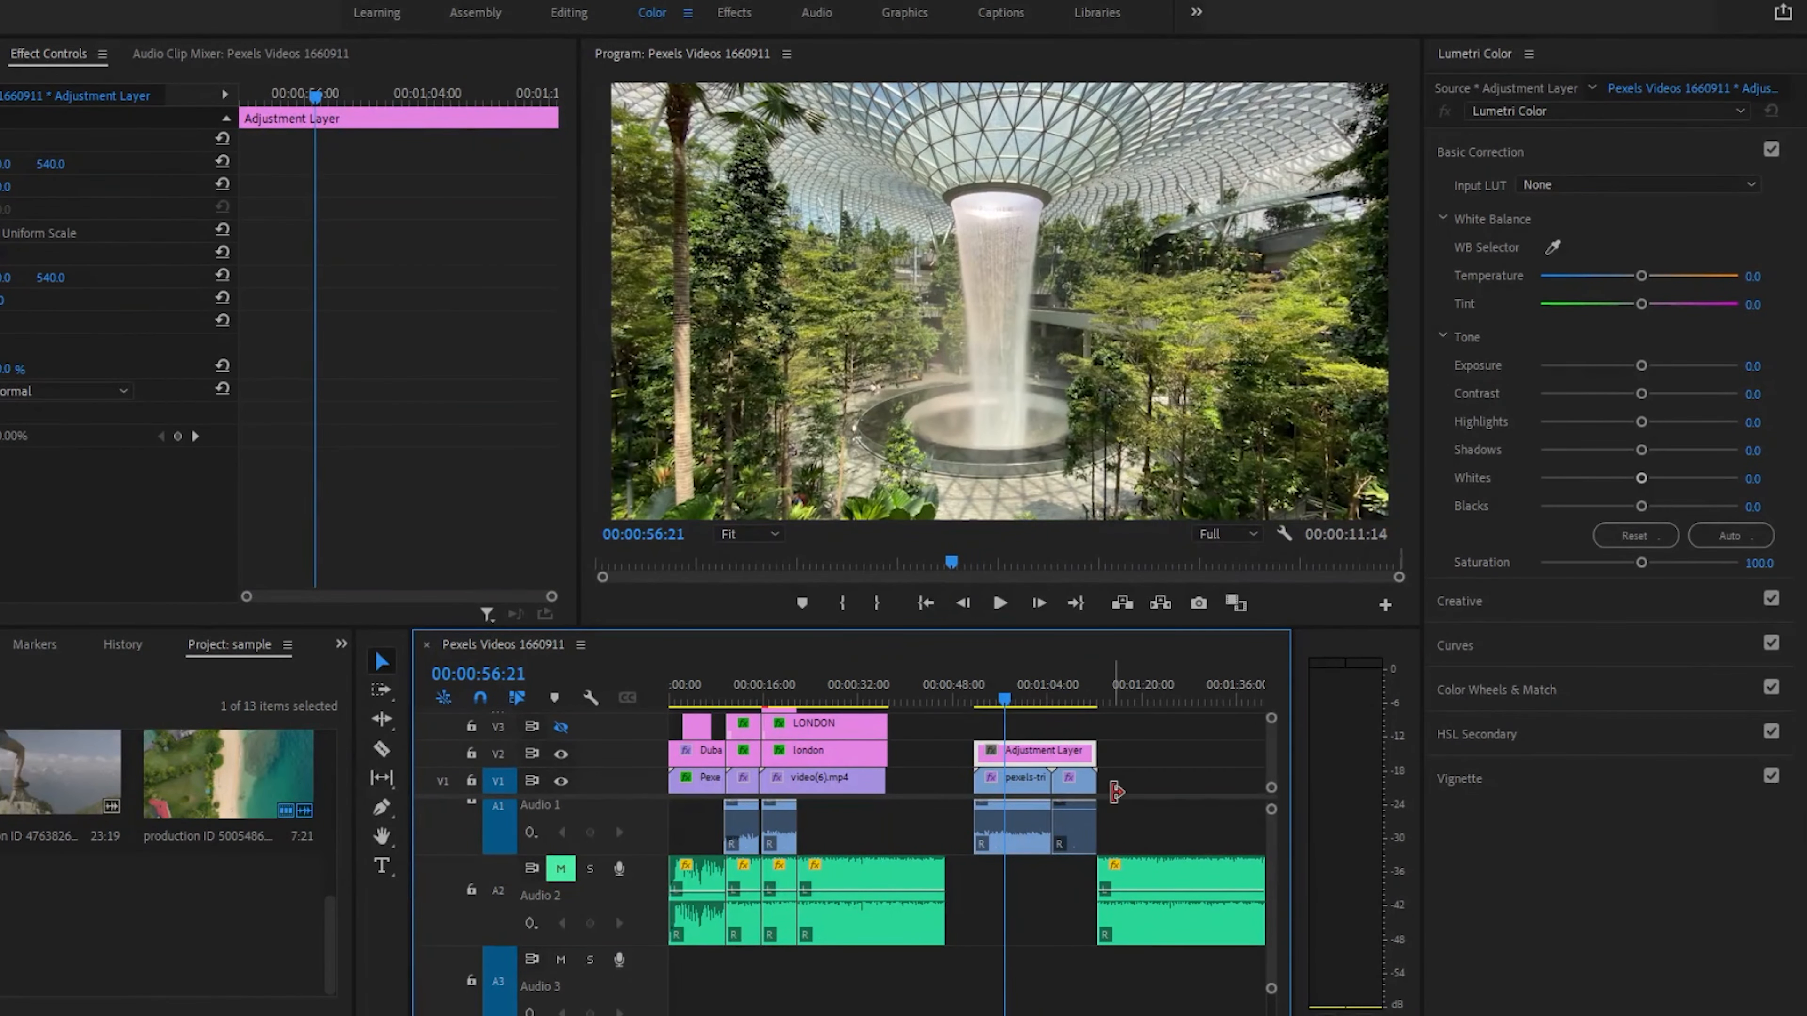
left_click(1028, 815)
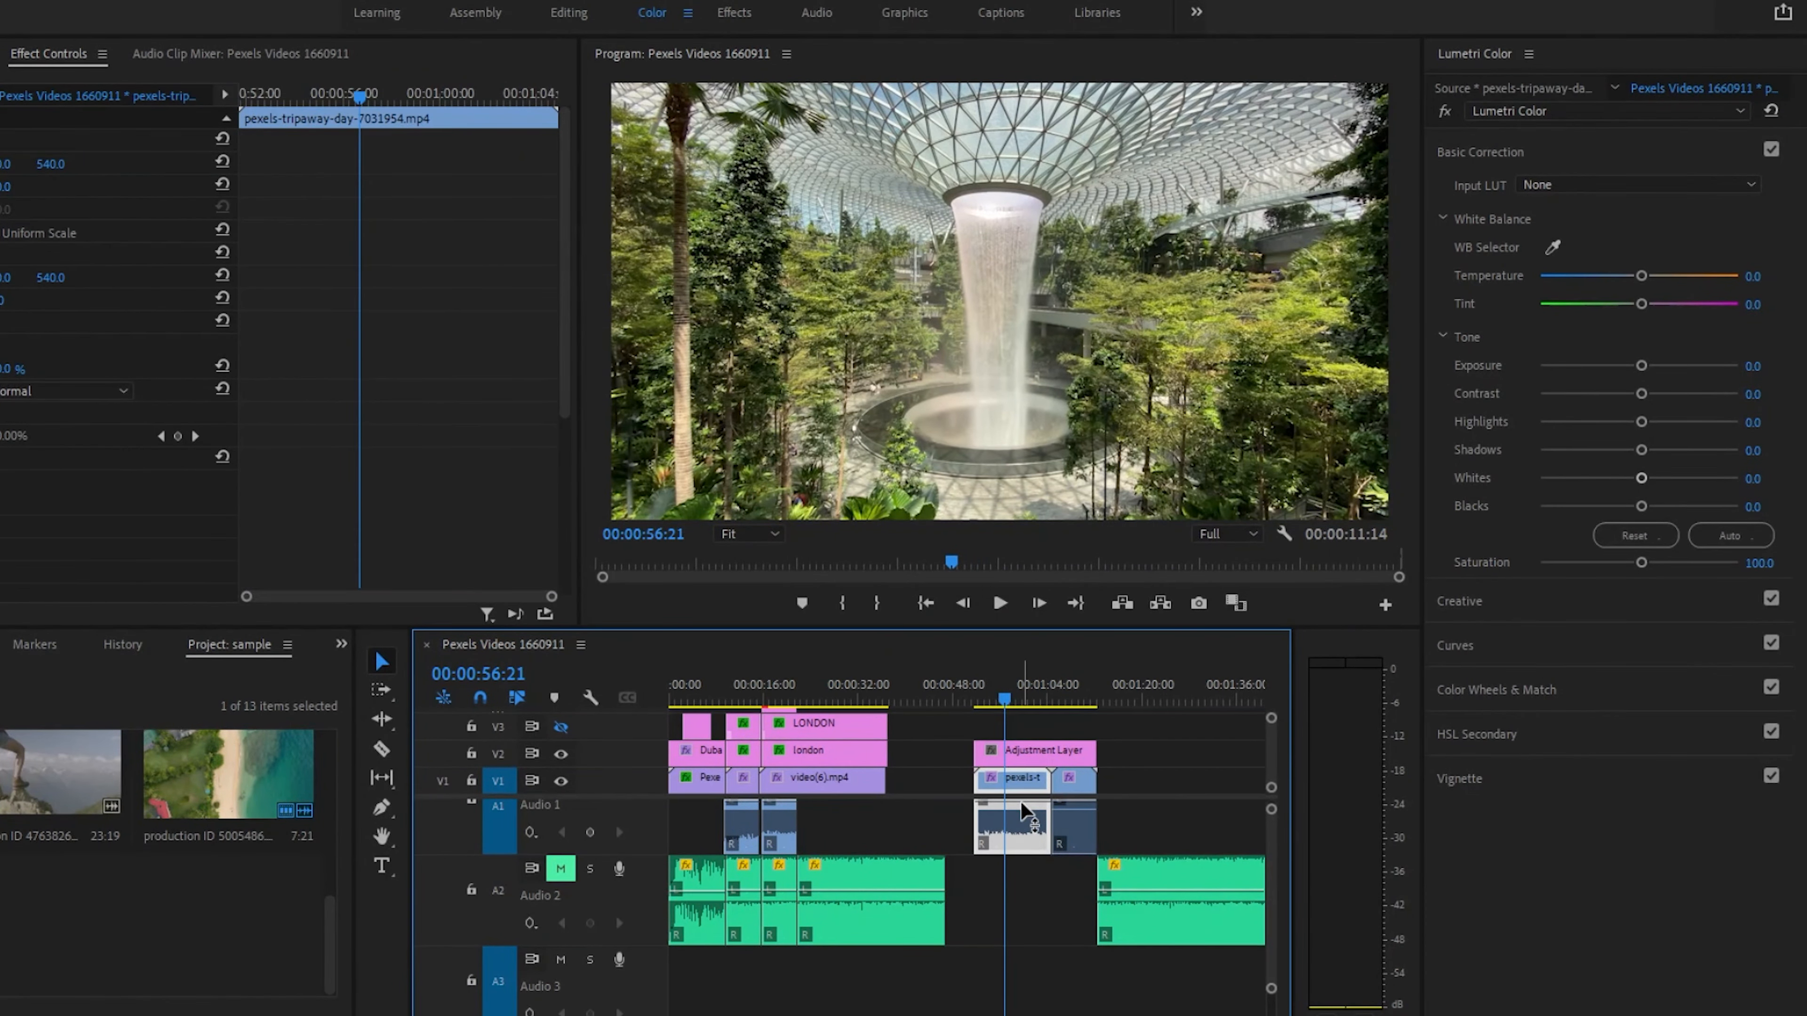
Step: Load the custom LUT 07_IceIceBaby V2.cube from the LUT Pack folder as the adjustment layer's Input LUT
left_click(1060, 756)
left_click_drag(1057, 701, 1035, 700)
left_click(1563, 187)
left_click(1575, 257)
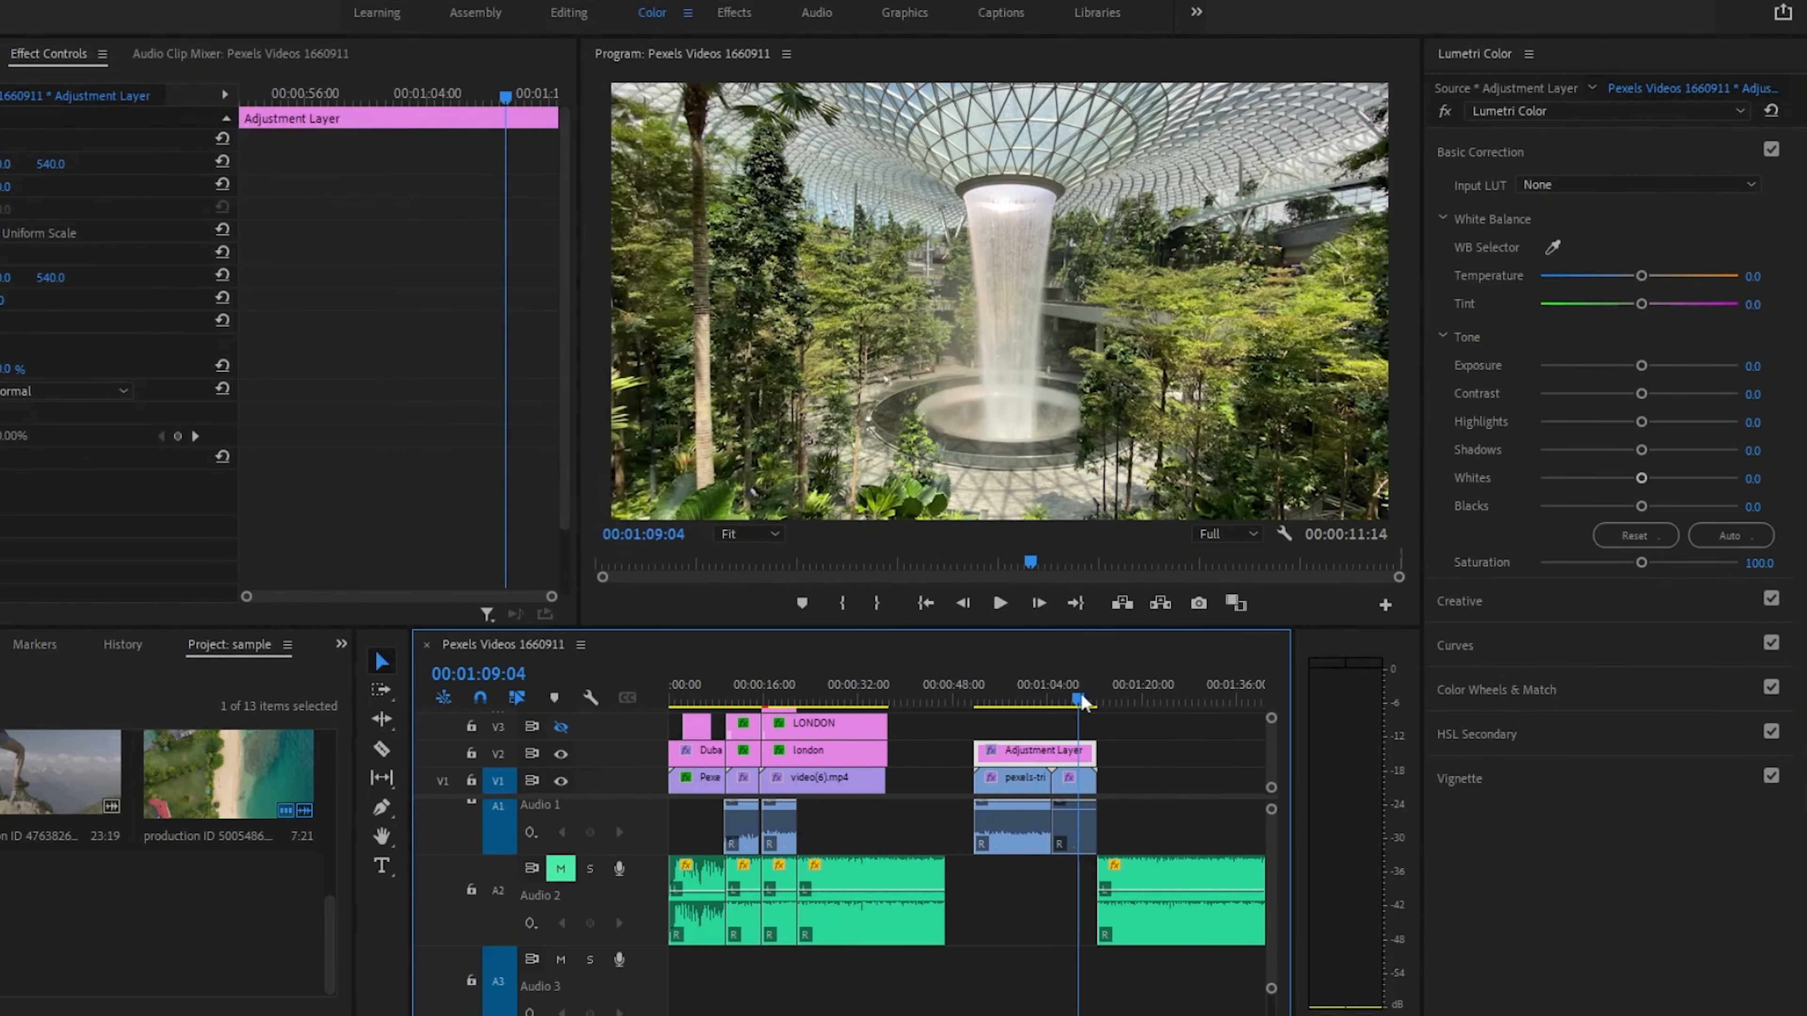
left_click(1635, 184)
left_click(1575, 256)
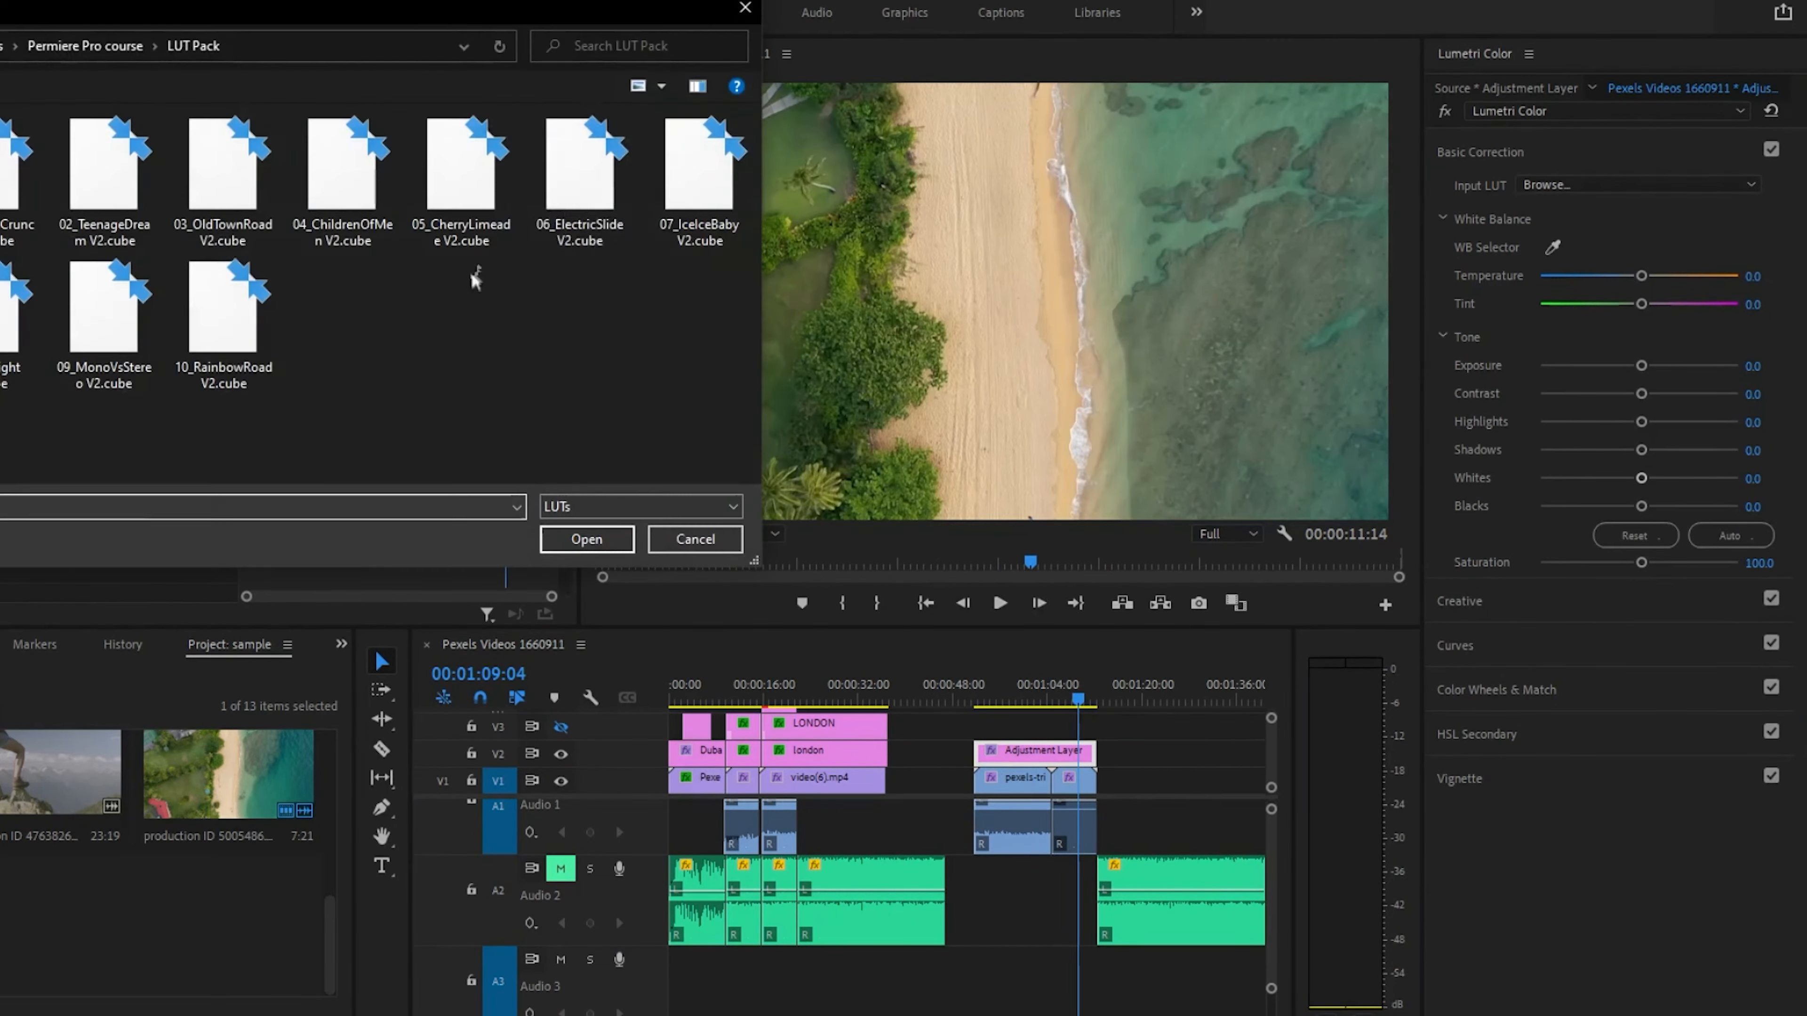
left_click(699, 178)
left_click(586, 538)
Step: Enlarge the preview, then scrub and play through the waterfall and aerial beach clips to review the adjustment layer's LUT on both
left_click_drag(1074, 701, 1027, 705)
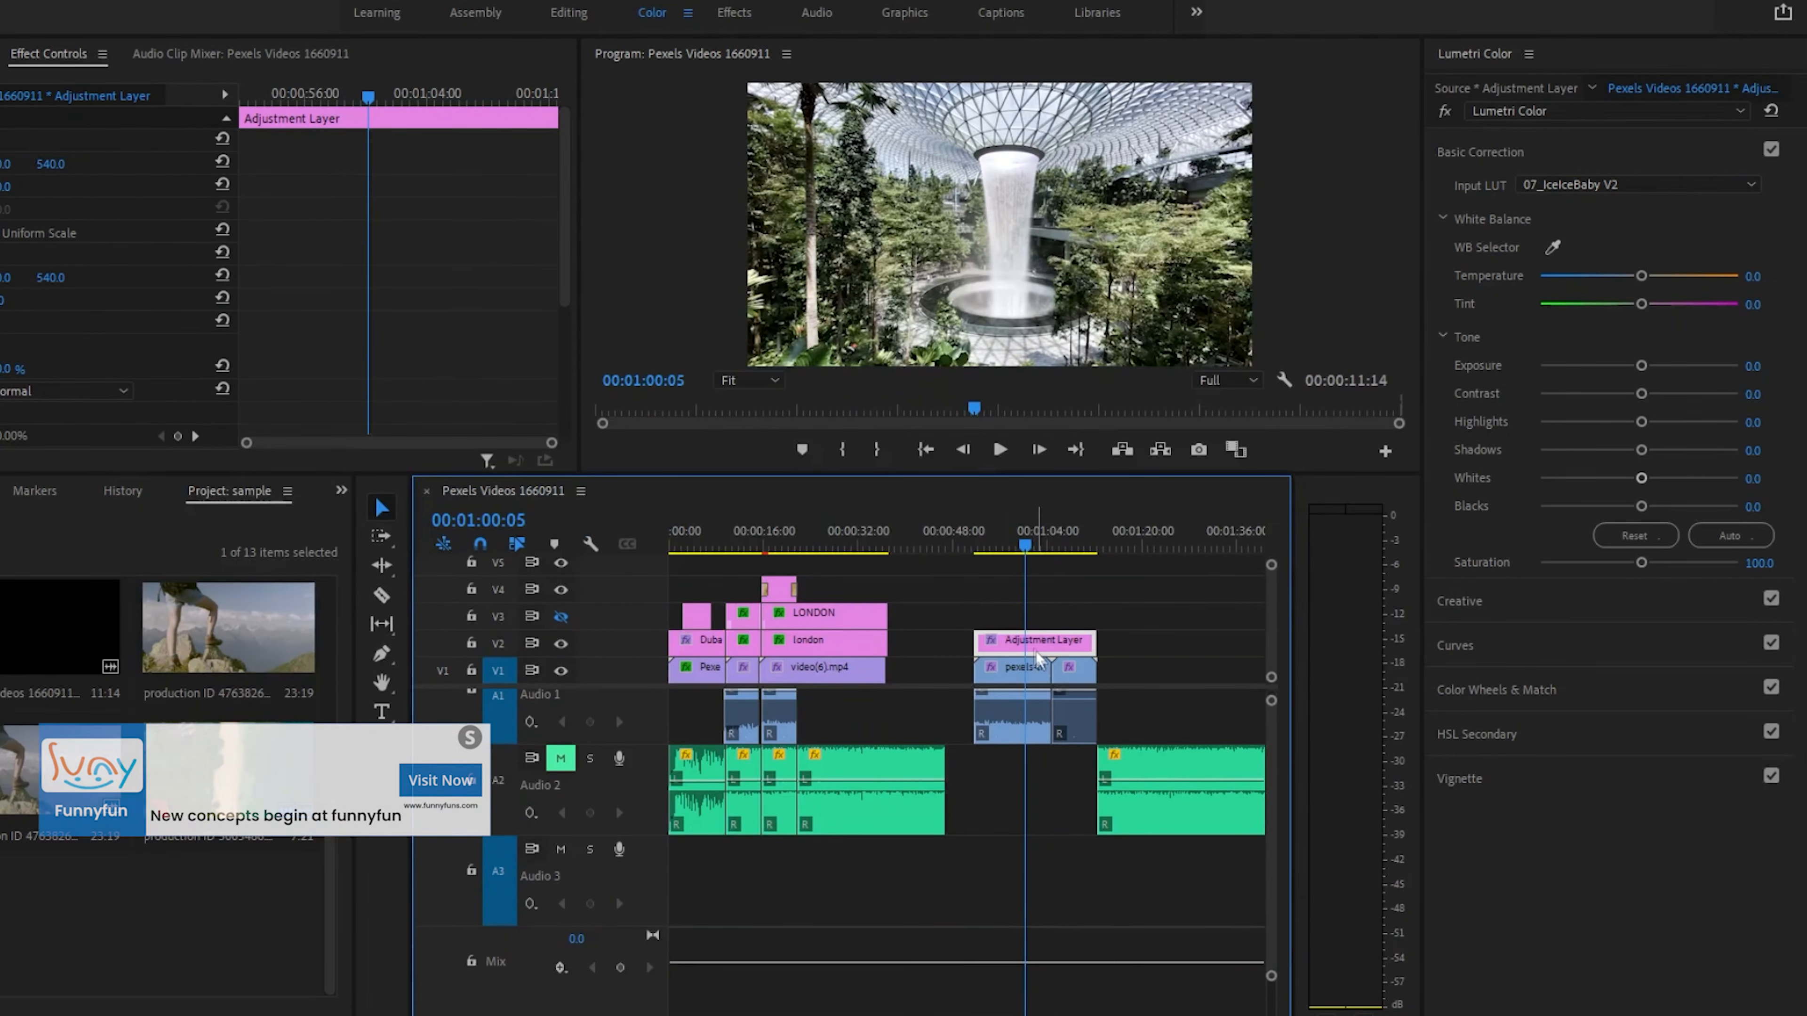
left_click_drag(1037, 656, 713, 567)
left_click_drag(708, 543, 1013, 644)
left_click(1037, 548)
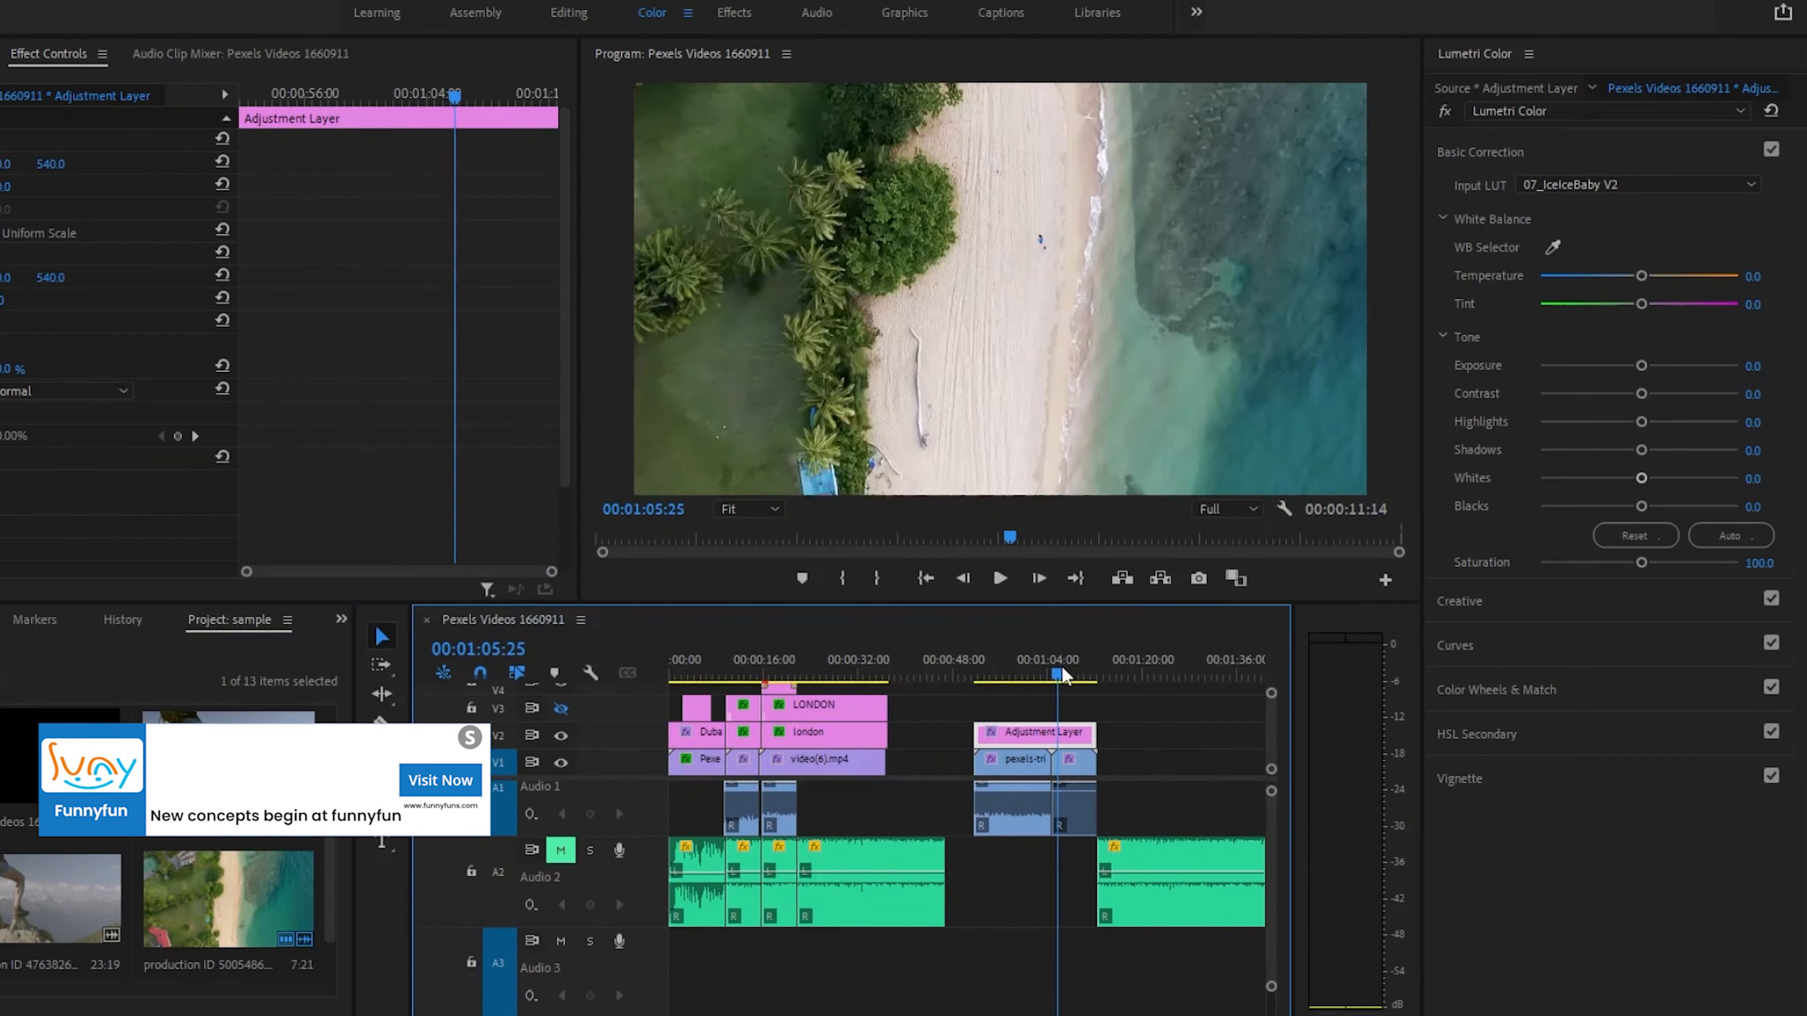
left_click_drag(1062, 666, 1068, 669)
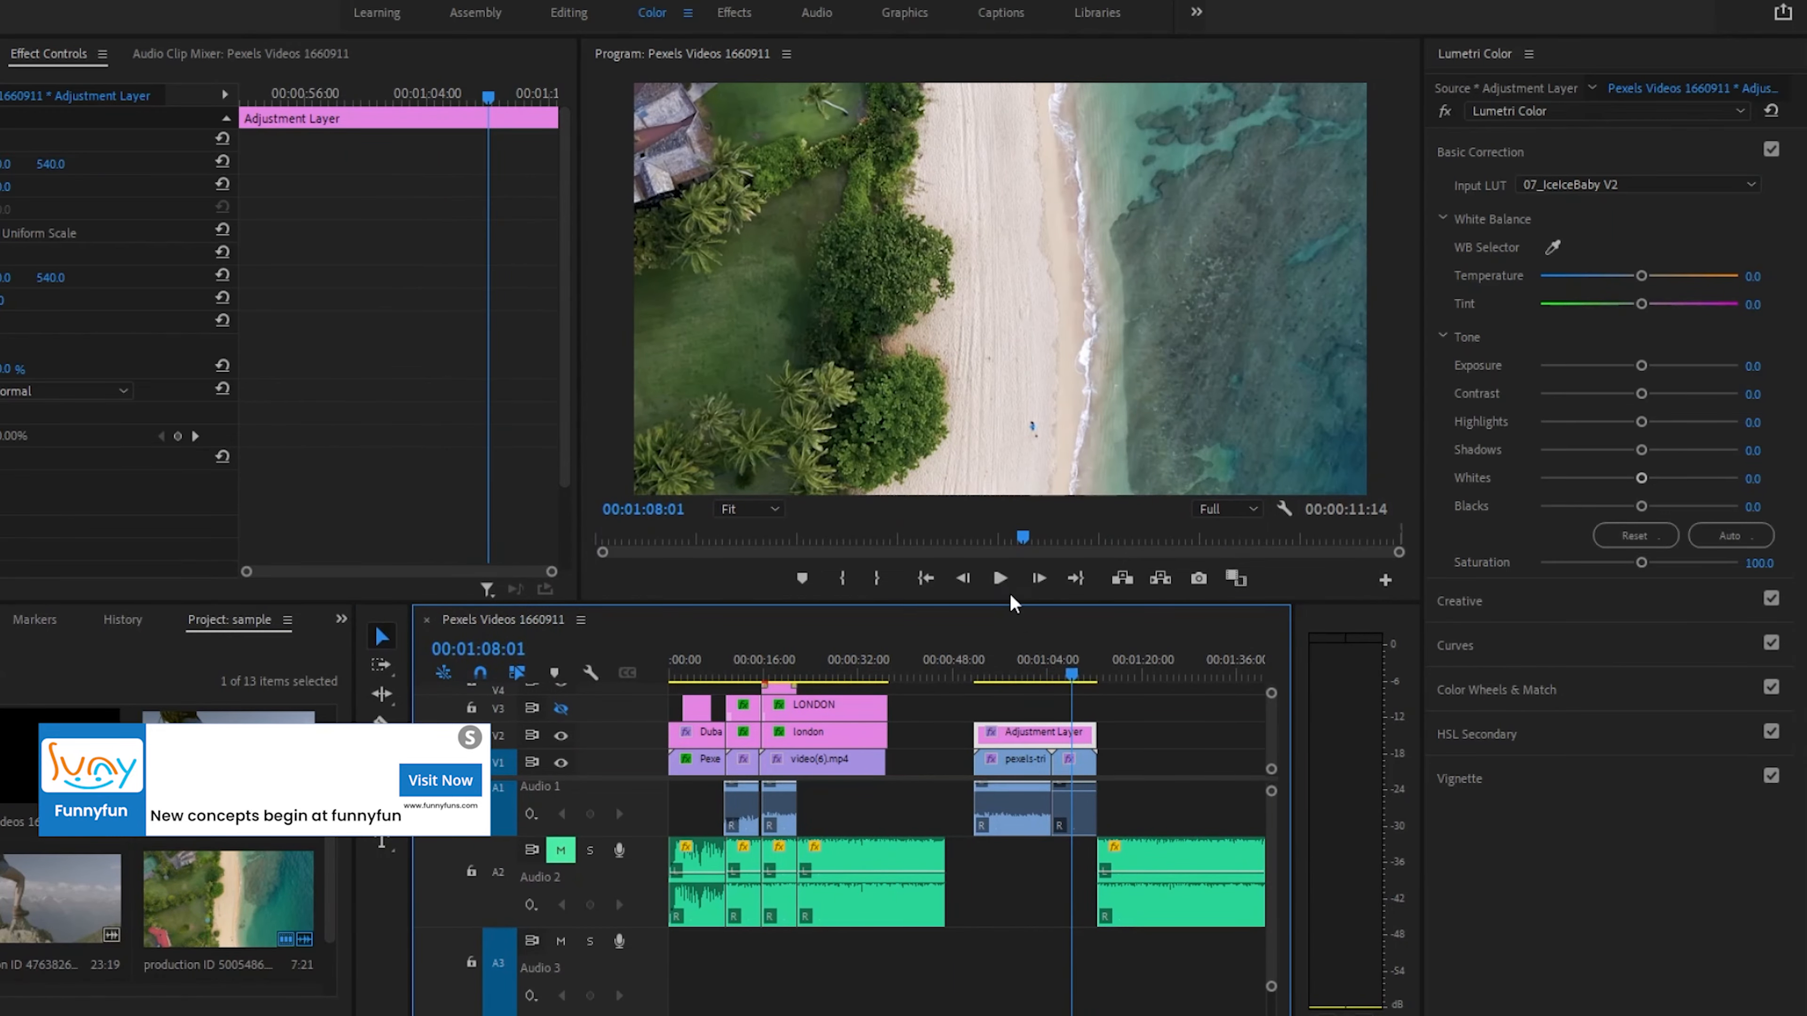
left_click(1040, 666)
left_click(1000, 578)
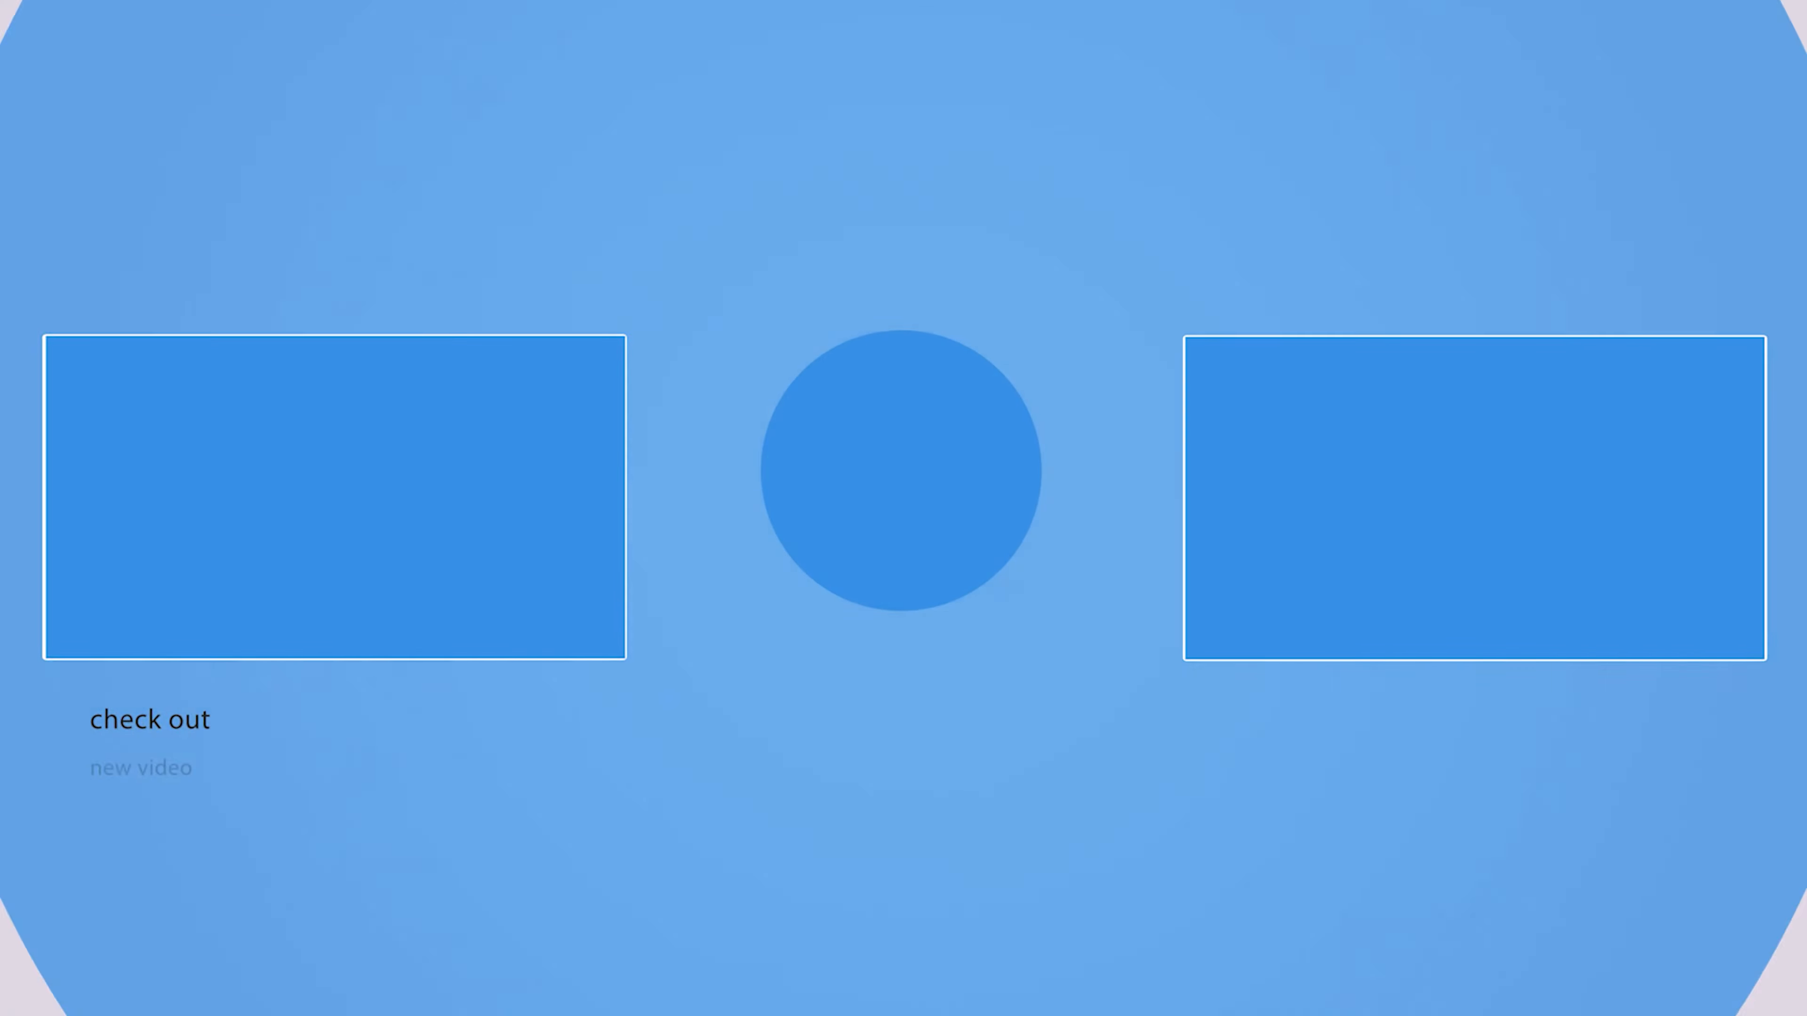